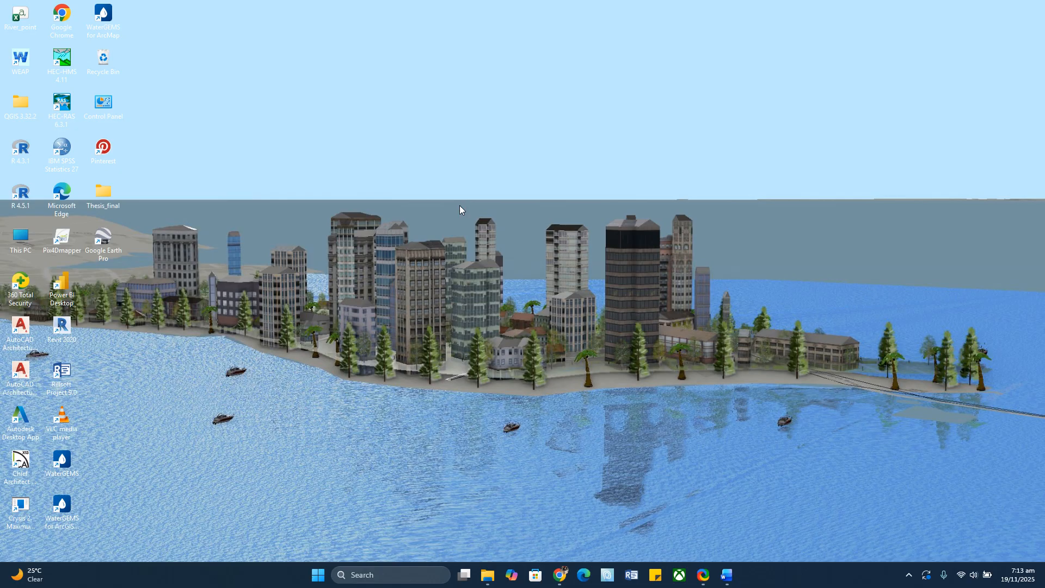
Create a new folder named GIS_project on the desktop.
{"action": "right_click", "coordinate": [457, 181]}
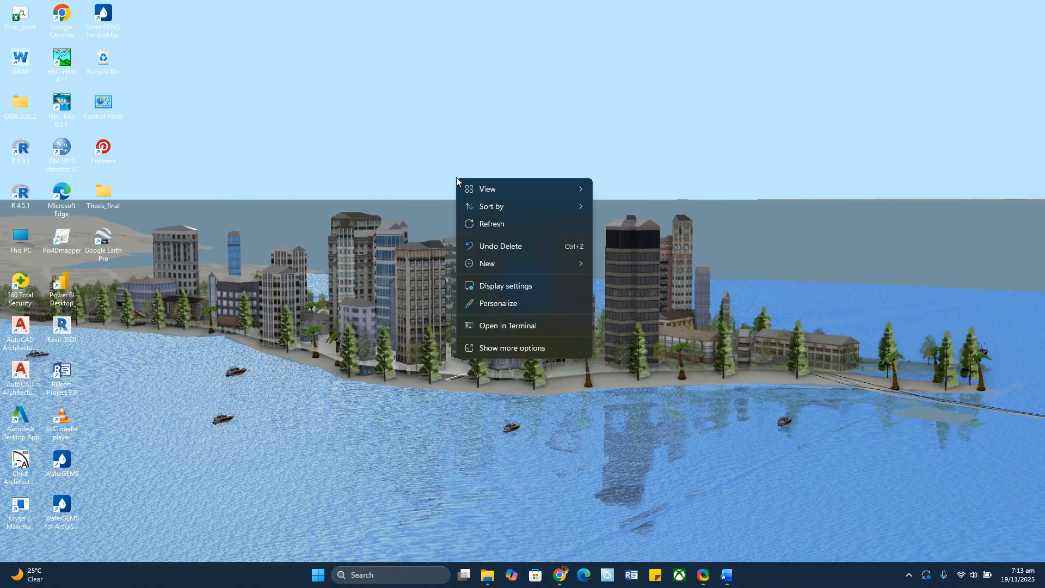
{"action": "mouse_move", "coordinate": [531, 265]}
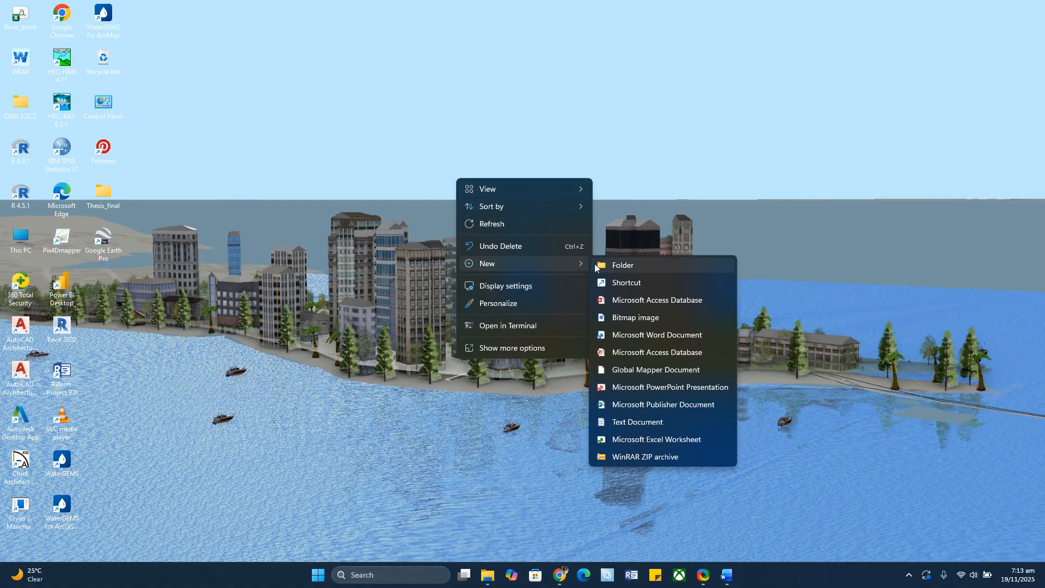
{"action": "left_click", "coordinate": [623, 265]}
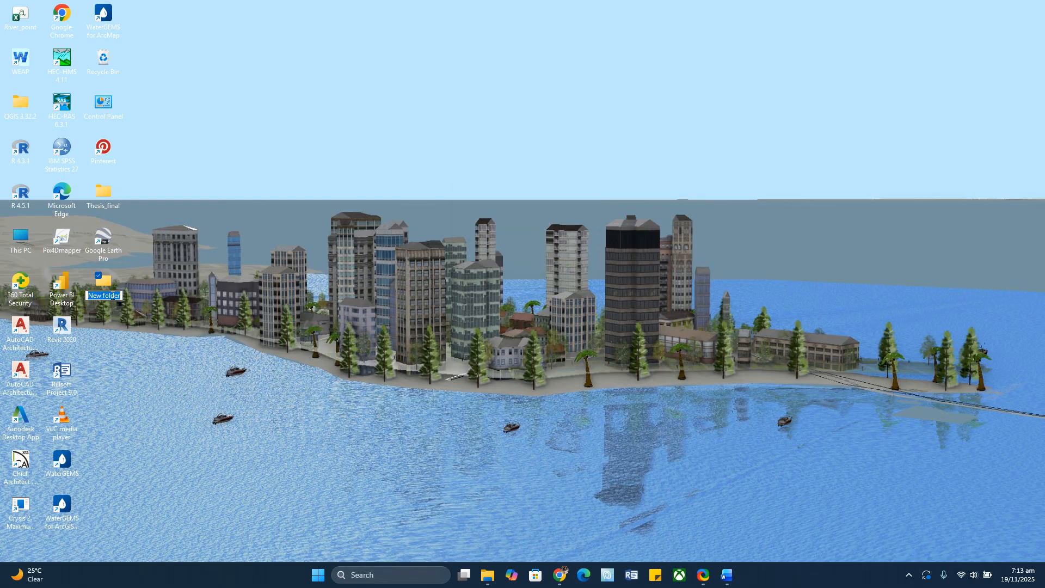
{"action": "type", "text": "GIS_project"}
{"action": "key", "text": "Return"}
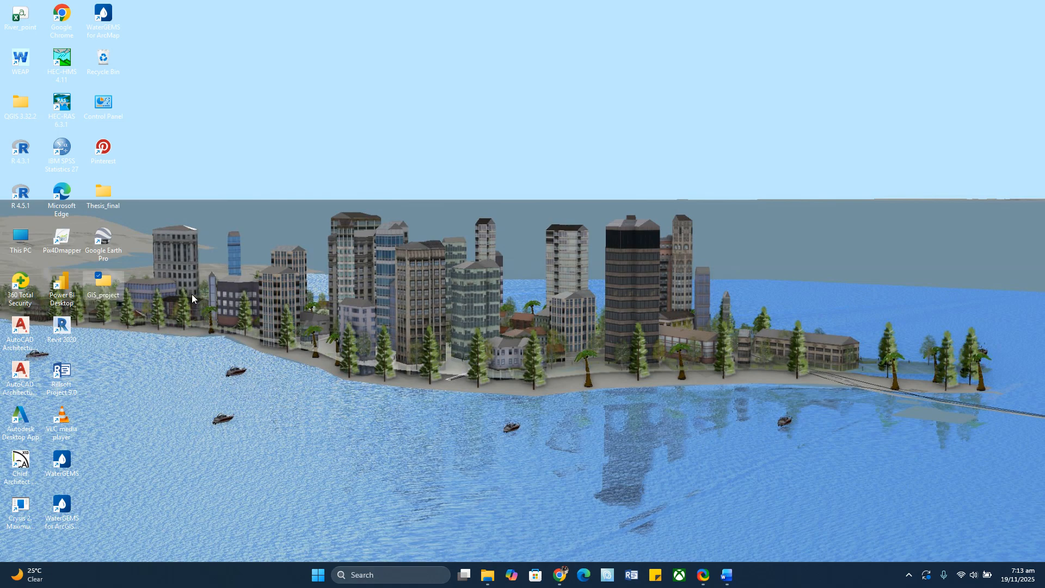
Open the GIS_project folder and create a subfolder named Raw data in it.
{"action": "double_click", "coordinate": [106, 289]}
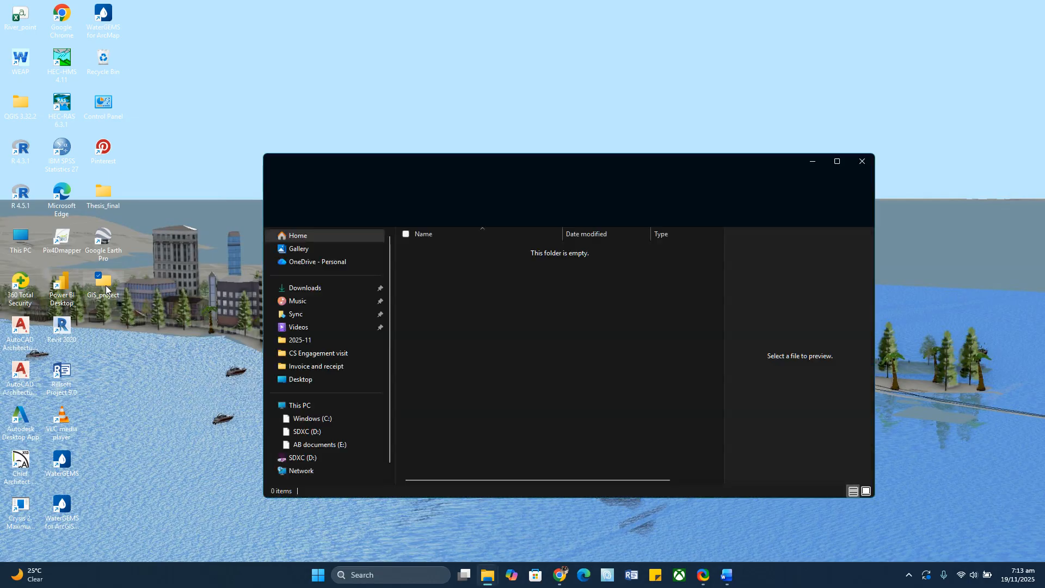
{"action": "right_click", "coordinate": [450, 268]}
{"action": "mouse_move", "coordinate": [521, 354]}
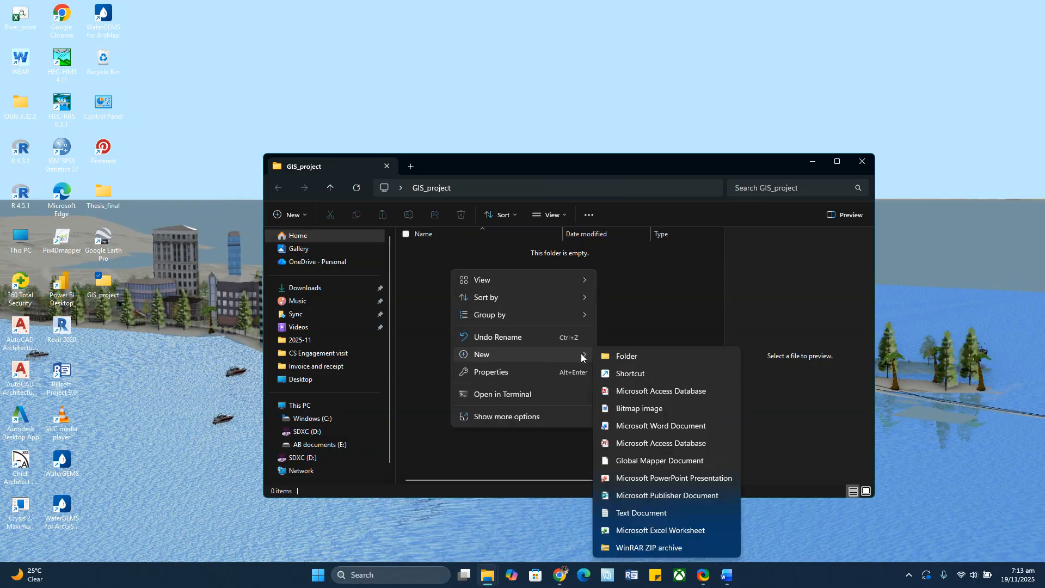
{"action": "left_click", "coordinate": [628, 354]}
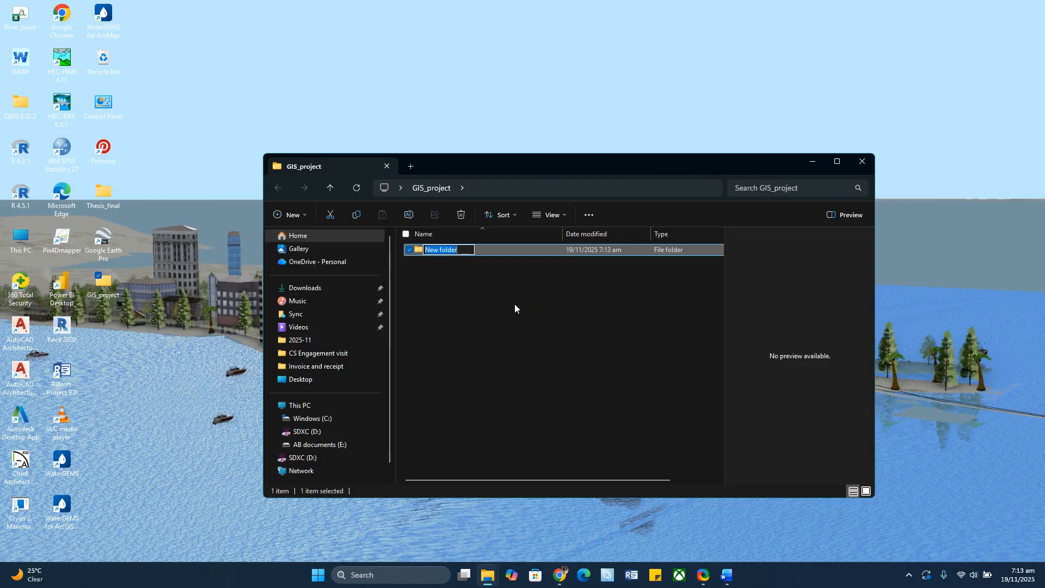
{"action": "type", "text": "Raw data"}
{"action": "left_click", "coordinate": [445, 280]}
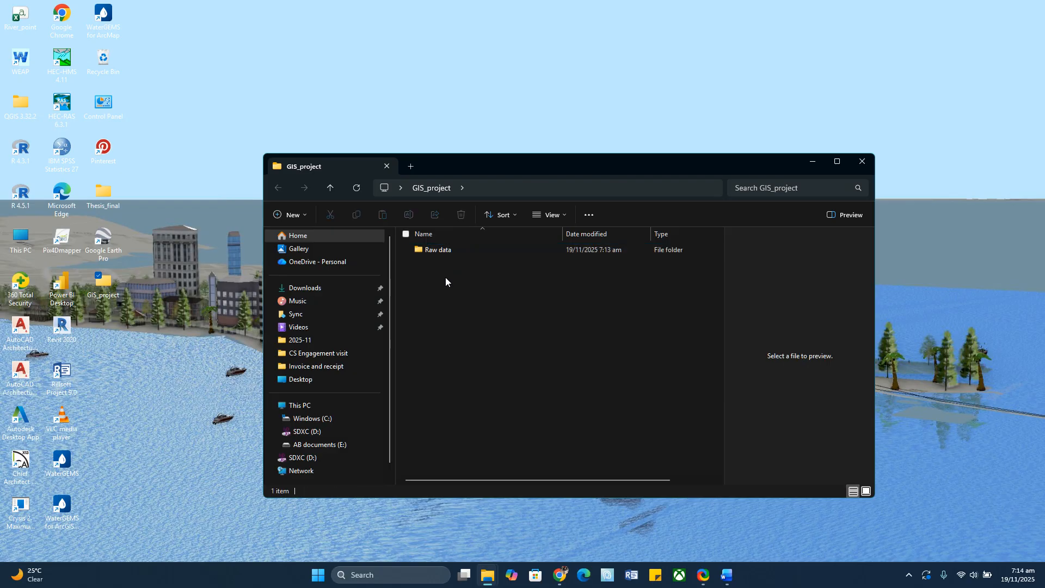
Create a second subfolder named Processed inside GIS_project.
{"action": "right_click", "coordinate": [445, 278]}
{"action": "mouse_move", "coordinate": [513, 363]}
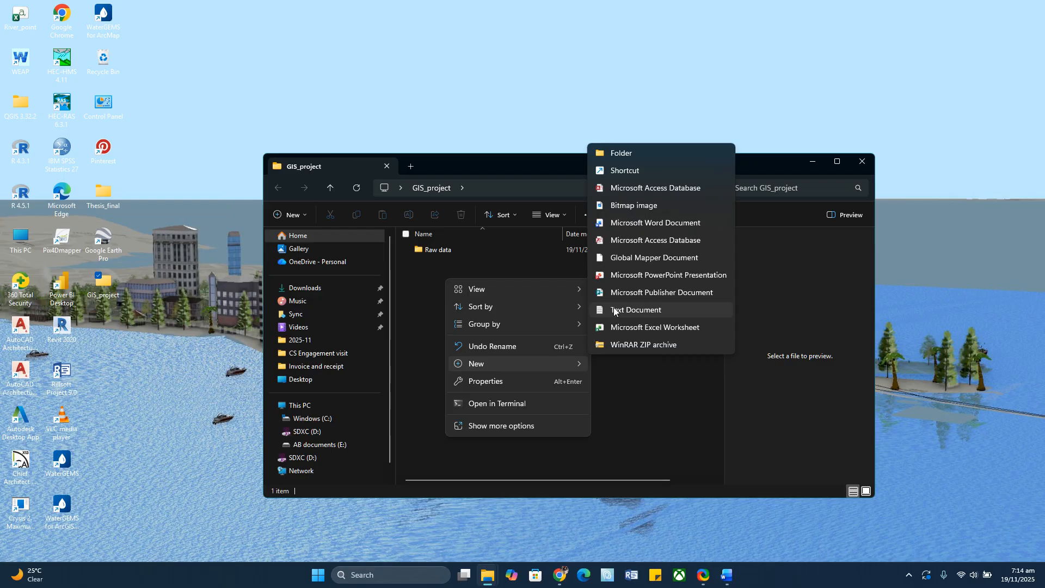
{"action": "left_click", "coordinate": [616, 154]}
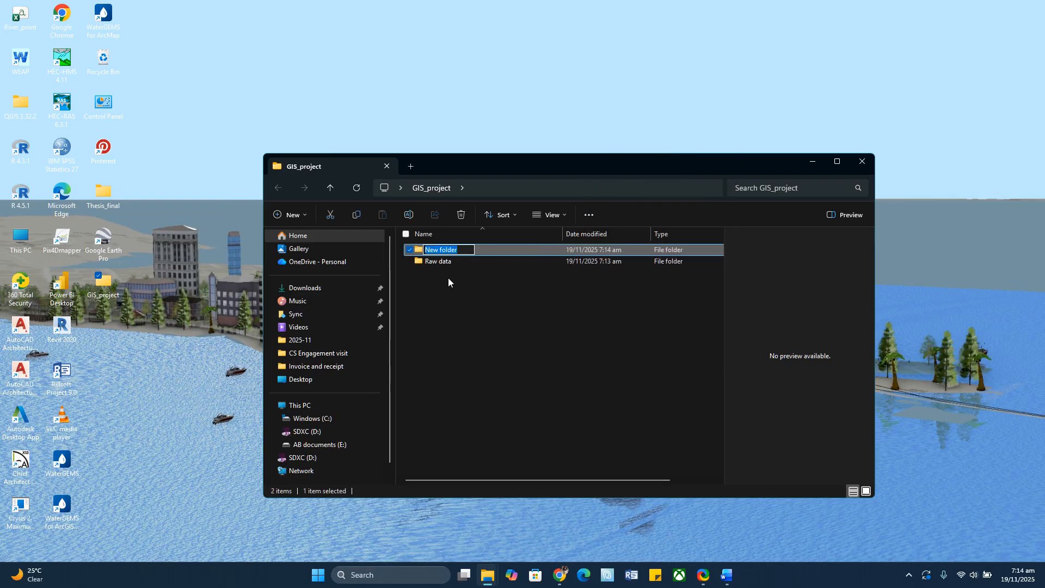
{"action": "type", "text": "Processed"}
{"action": "left_click", "coordinate": [497, 309]}
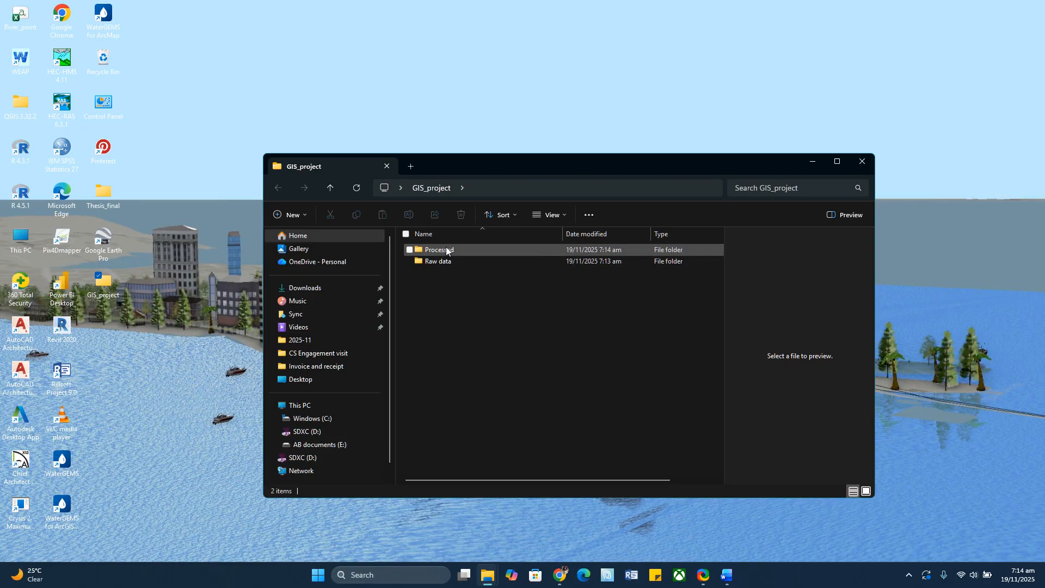
Create a third subfolder named Shapefile inside GIS_project and close the folder window.
{"action": "right_click", "coordinate": [468, 296]}
{"action": "mouse_move", "coordinate": [520, 377]}
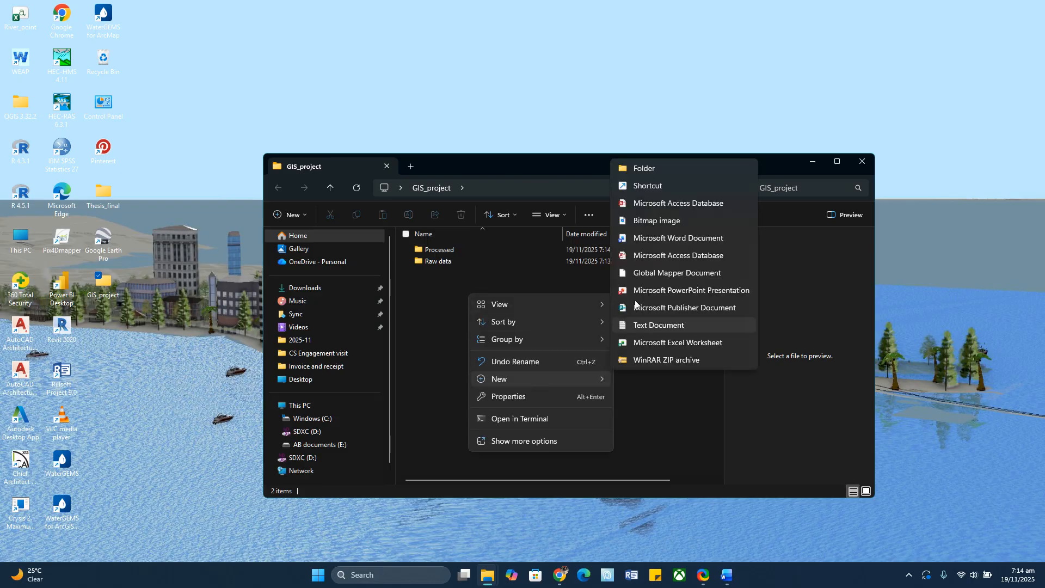
{"action": "left_click", "coordinate": [635, 167]}
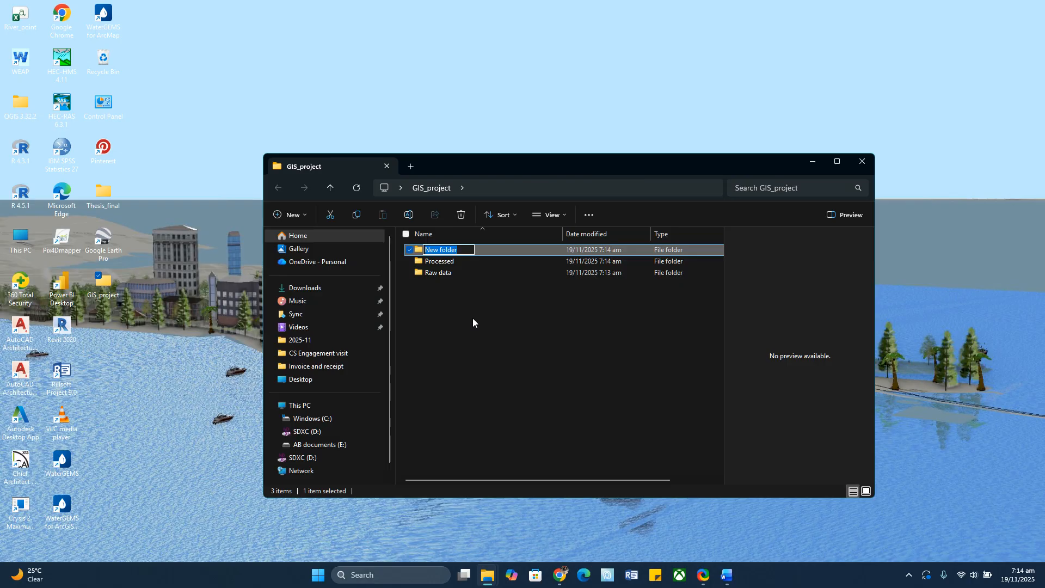
{"action": "type", "text": "Shapefile"}
{"action": "key", "text": "Return"}
{"action": "left_click", "coordinate": [472, 318]}
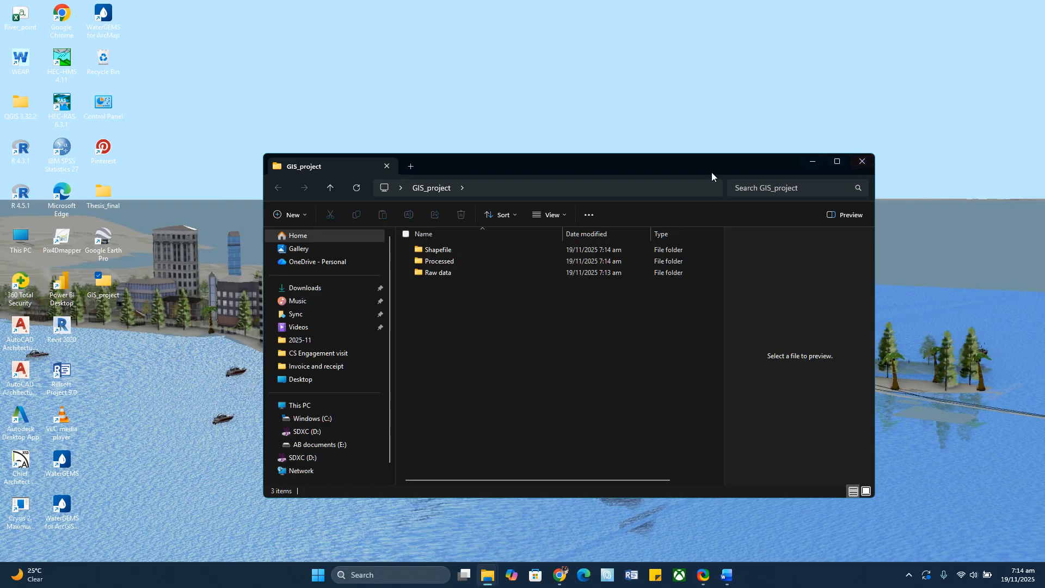
{"action": "left_click", "coordinate": [866, 163]}
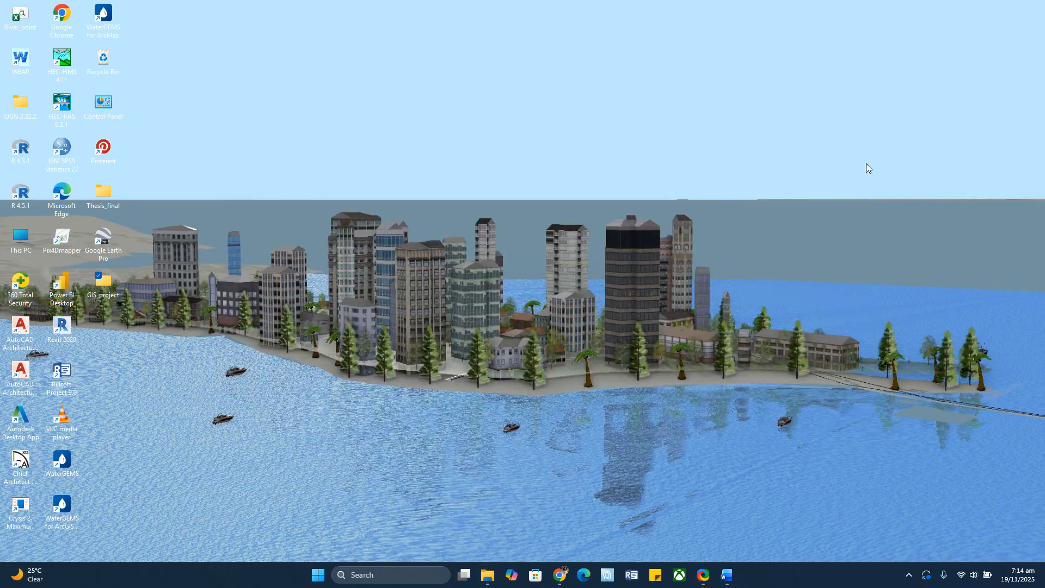
Launch QGIS Desktop 3.32.2 and start a new empty project with EPSG:4326 - WGS 84.
{"action": "left_click", "coordinate": [397, 577]}
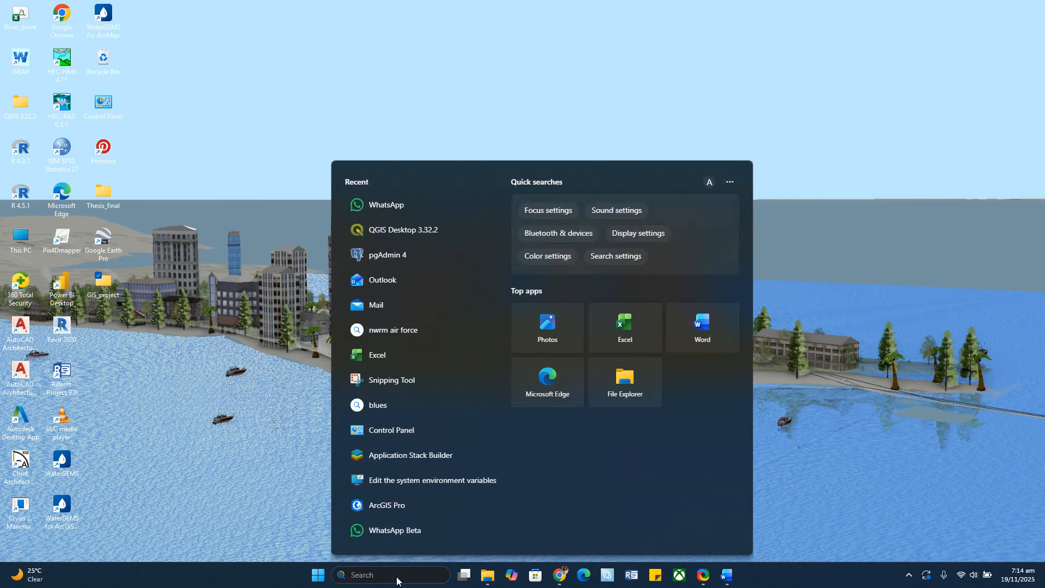
{"action": "type", "text": "qgiS Desktop 3.32.2"}
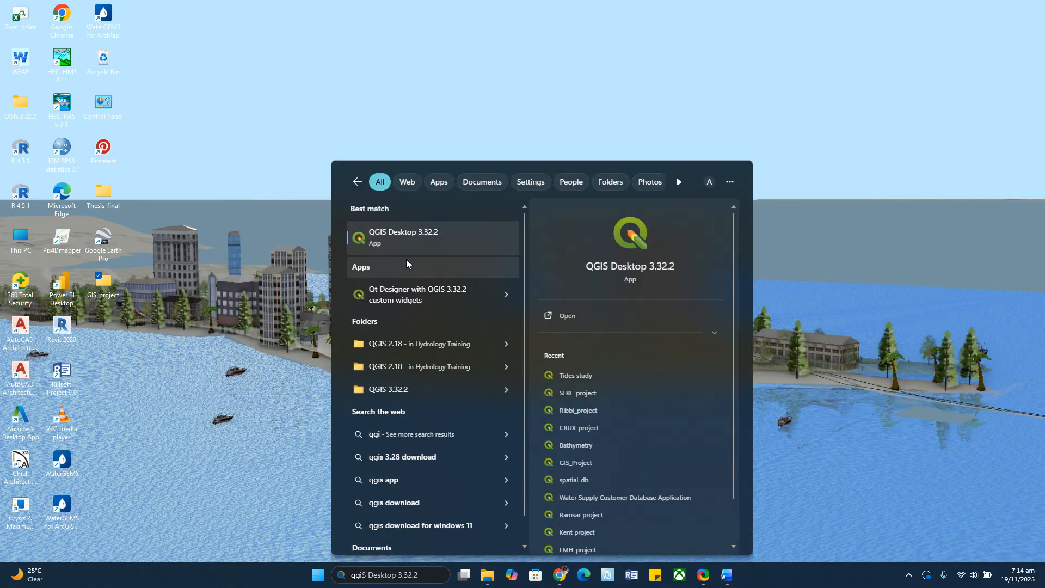
{"action": "left_click", "coordinate": [412, 236]}
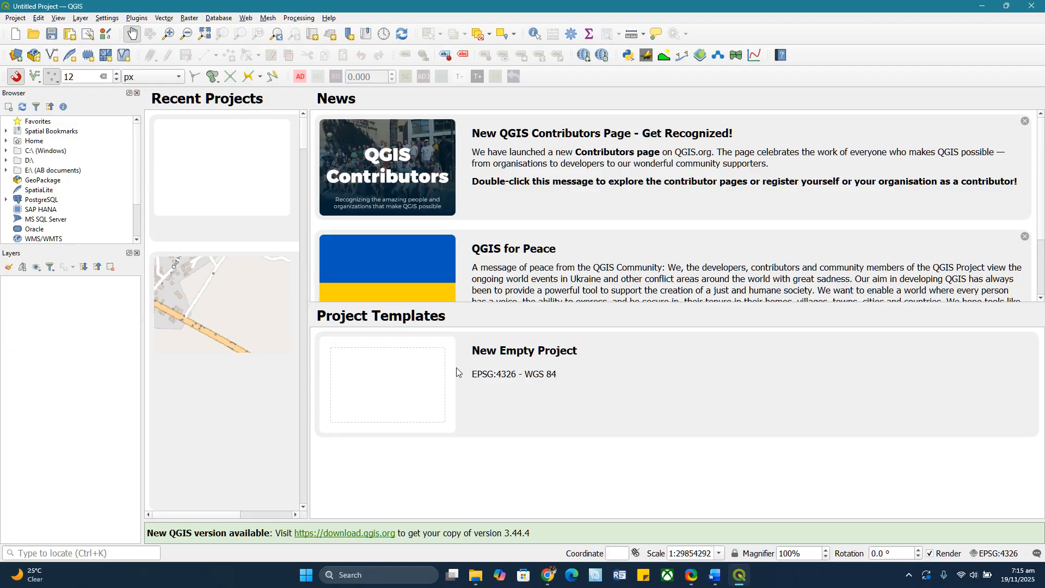
{"action": "double_click", "coordinate": [409, 370]}
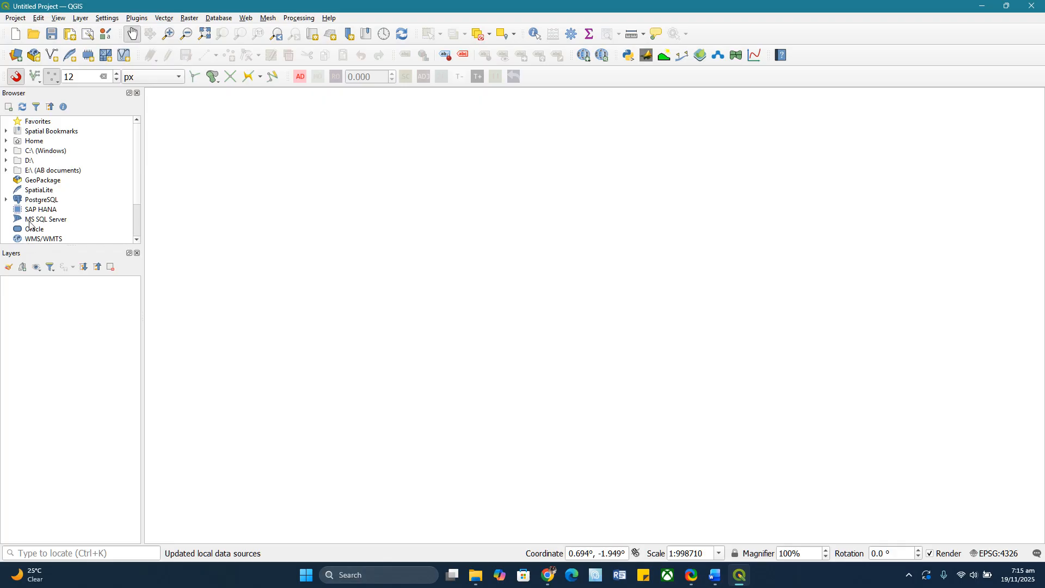
Close the Browser and Layers panels and turn both back on.
{"action": "left_click", "coordinate": [137, 93]}
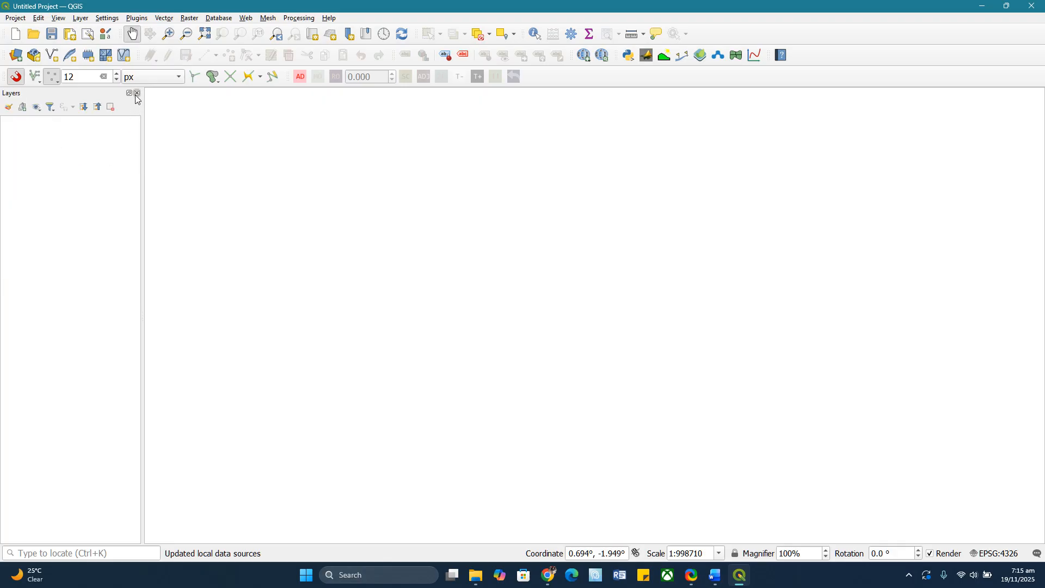
{"action": "left_click", "coordinate": [137, 93]}
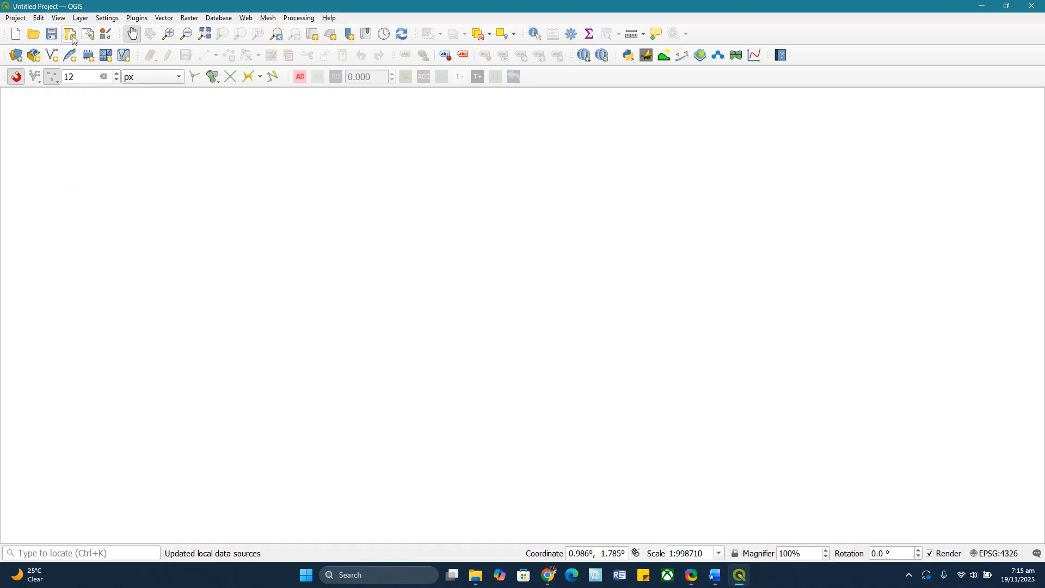
{"action": "left_click", "coordinate": [58, 18]}
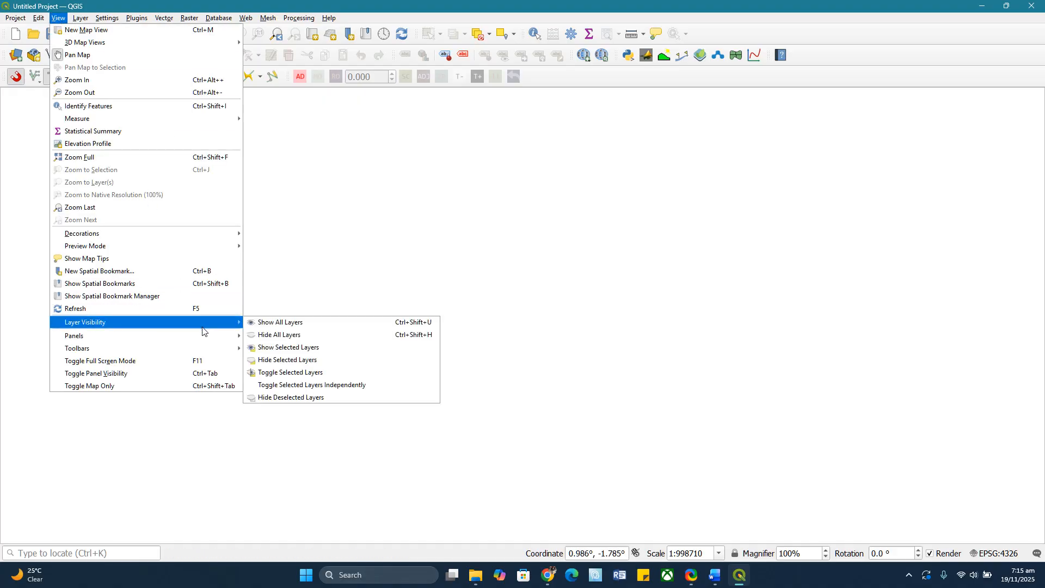
{"action": "mouse_move", "coordinate": [210, 338]}
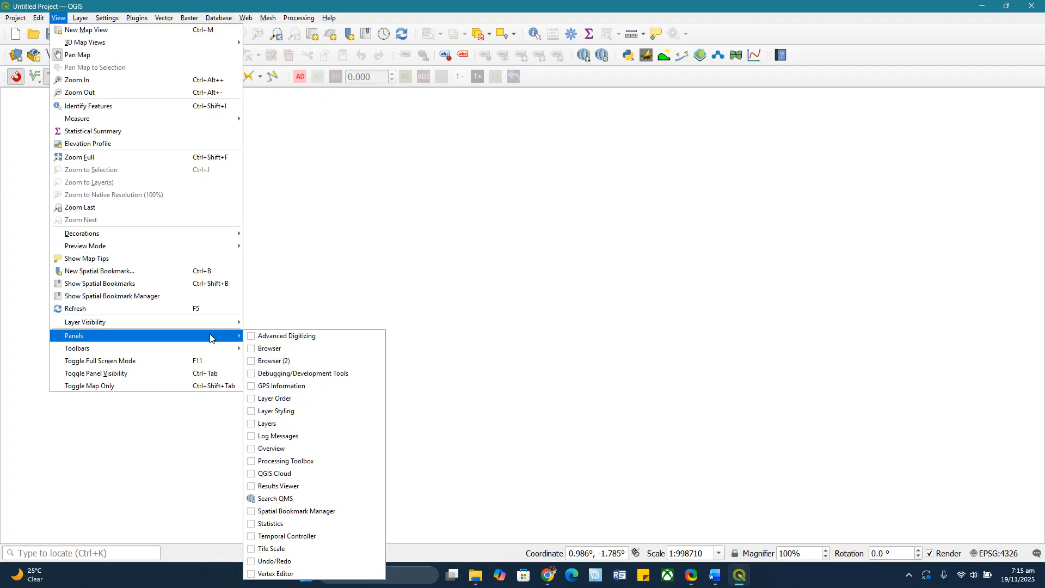
{"action": "left_click", "coordinate": [256, 350]}
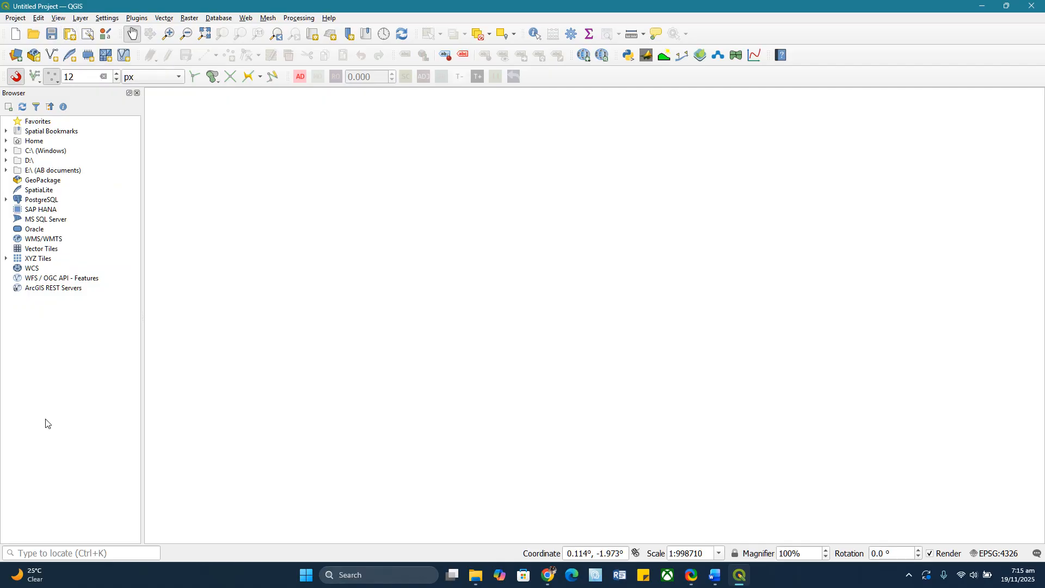
{"action": "left_click", "coordinate": [58, 18]}
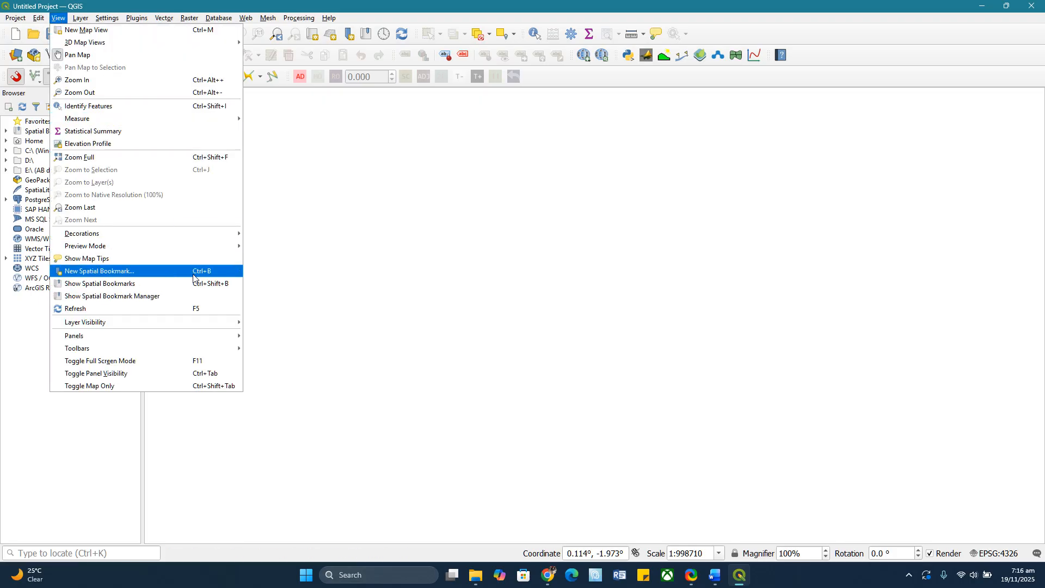
{"action": "mouse_move", "coordinate": [234, 337]}
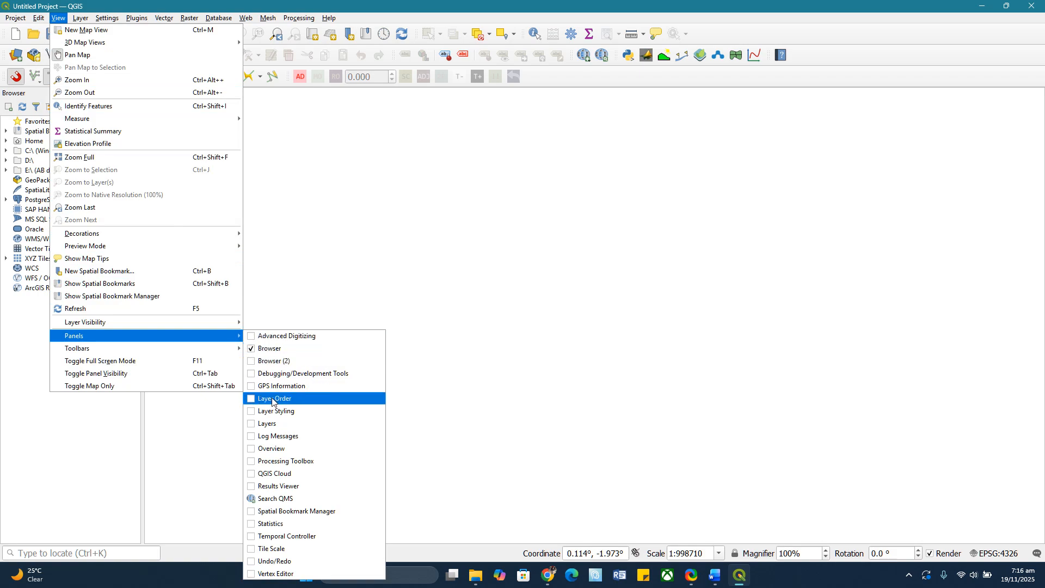
{"action": "left_click", "coordinate": [251, 424]}
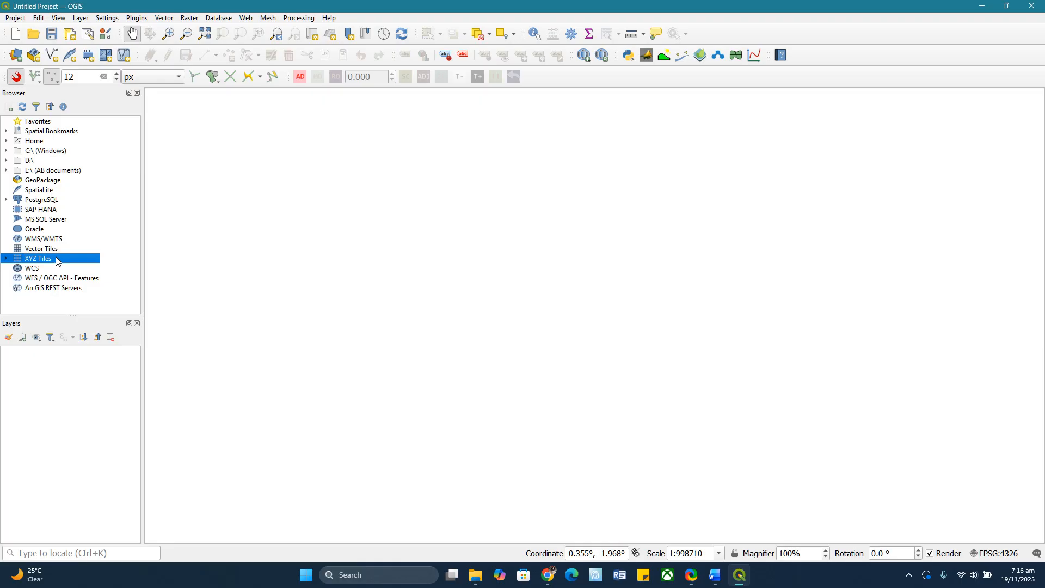
Add the OpenStreetMap basemap from the XYZ Tiles connections to the map.
{"action": "left_click", "coordinate": [7, 260]}
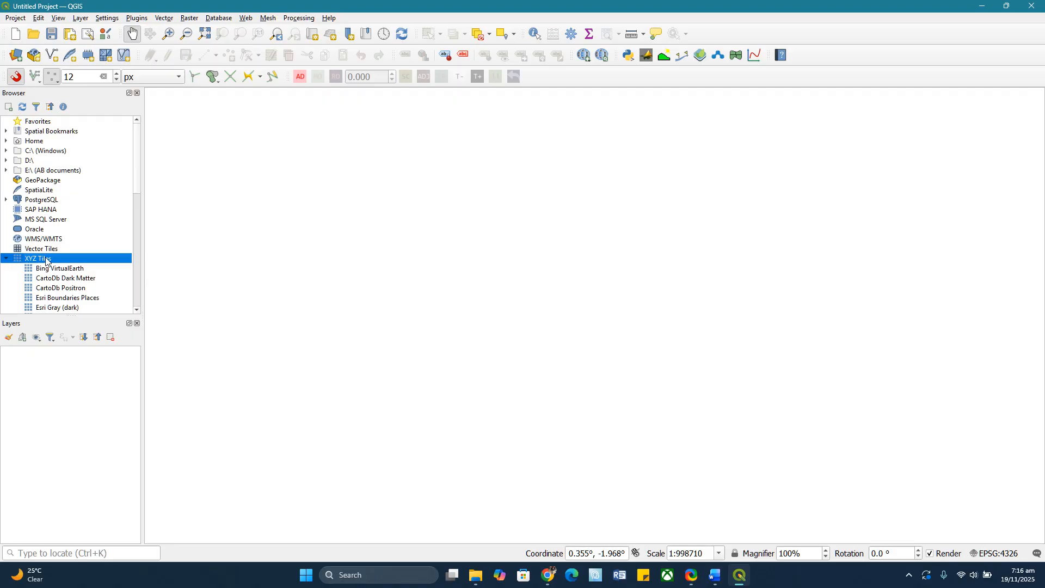
{"action": "scroll", "coordinate": [60, 255], "scroll_direction": "down", "scroll_amount": 1}
{"action": "scroll", "coordinate": [61, 250], "scroll_direction": "down", "scroll_amount": 3}
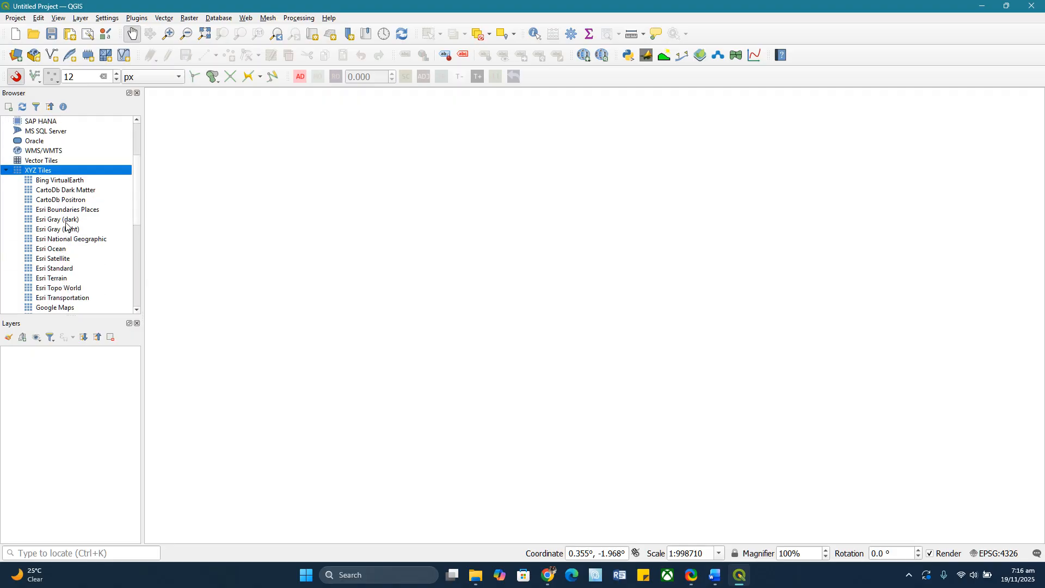
{"action": "scroll", "coordinate": [68, 223], "scroll_direction": "down", "scroll_amount": 2}
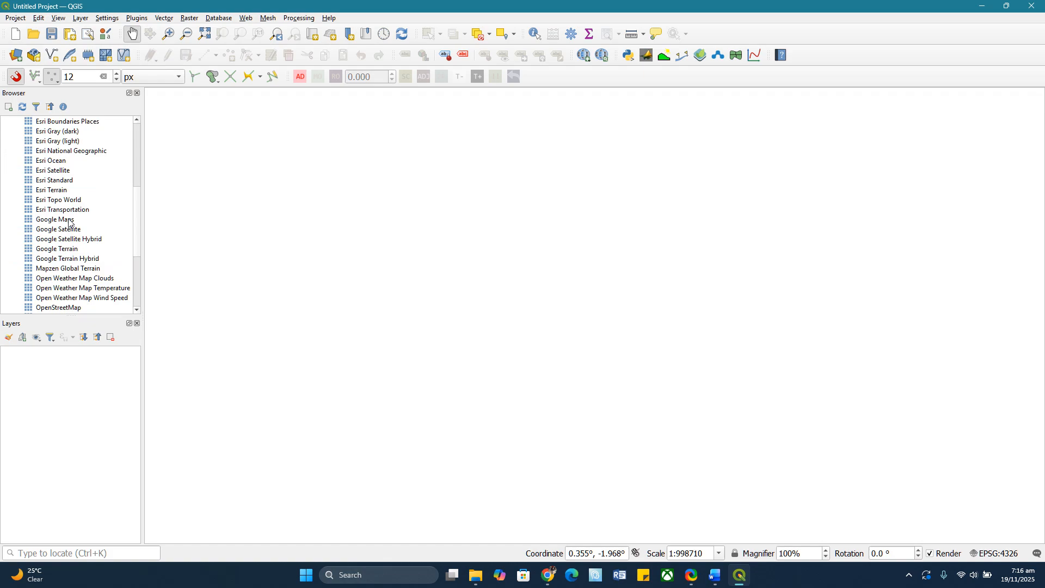
{"action": "scroll", "coordinate": [70, 223], "scroll_direction": "down", "scroll_amount": 1}
{"action": "left_click_drag", "start_coordinate": [57, 283], "coordinate": [243, 294]}
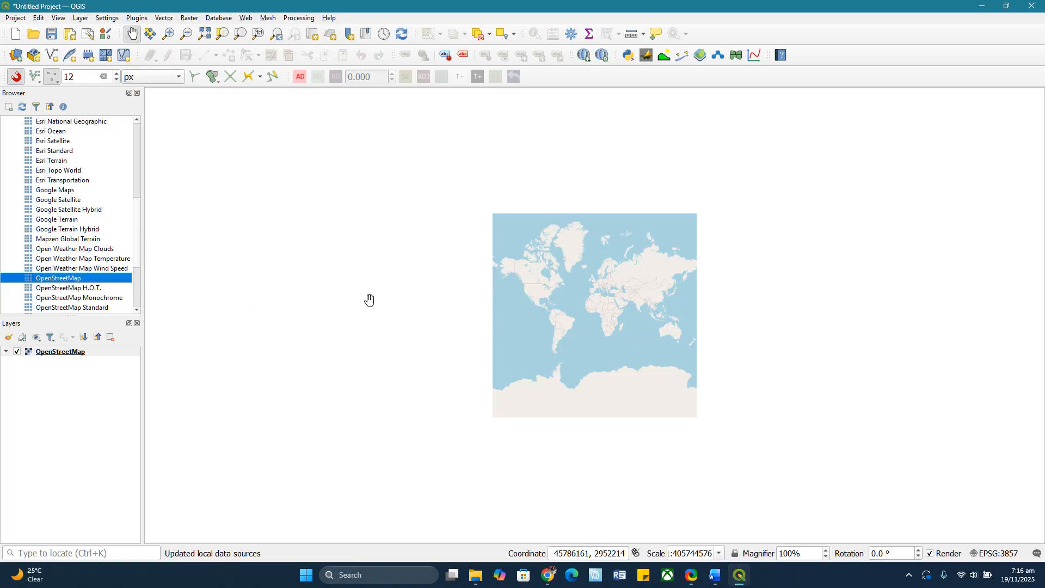
Bring Sierra Leone into view on the OpenStreetMap basemap so the country fills the map.
{"action": "scroll", "coordinate": [599, 309], "scroll_direction": "up", "scroll_amount": 3}
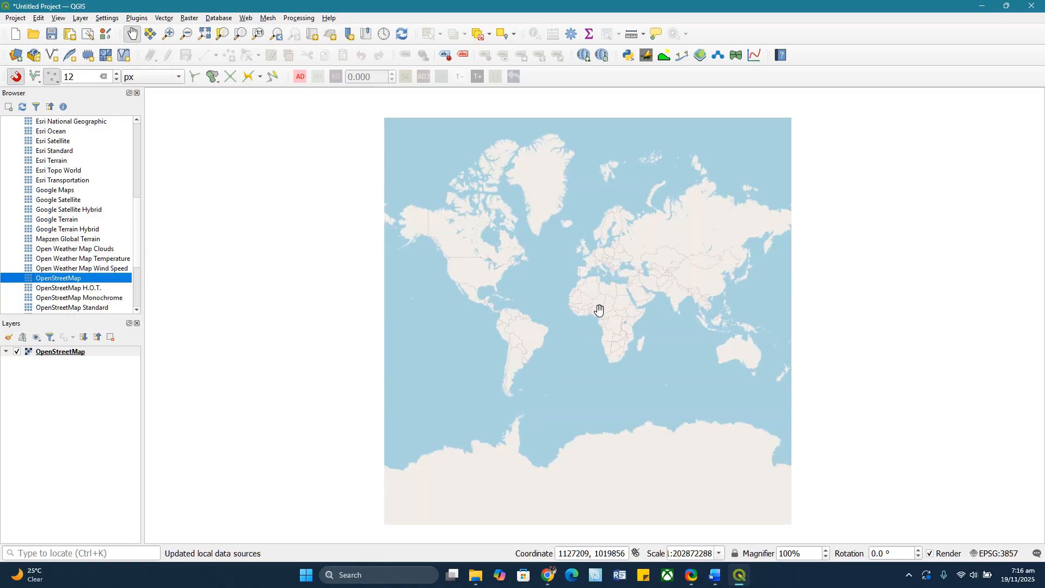
{"action": "scroll", "coordinate": [563, 316], "scroll_direction": "up", "scroll_amount": 3}
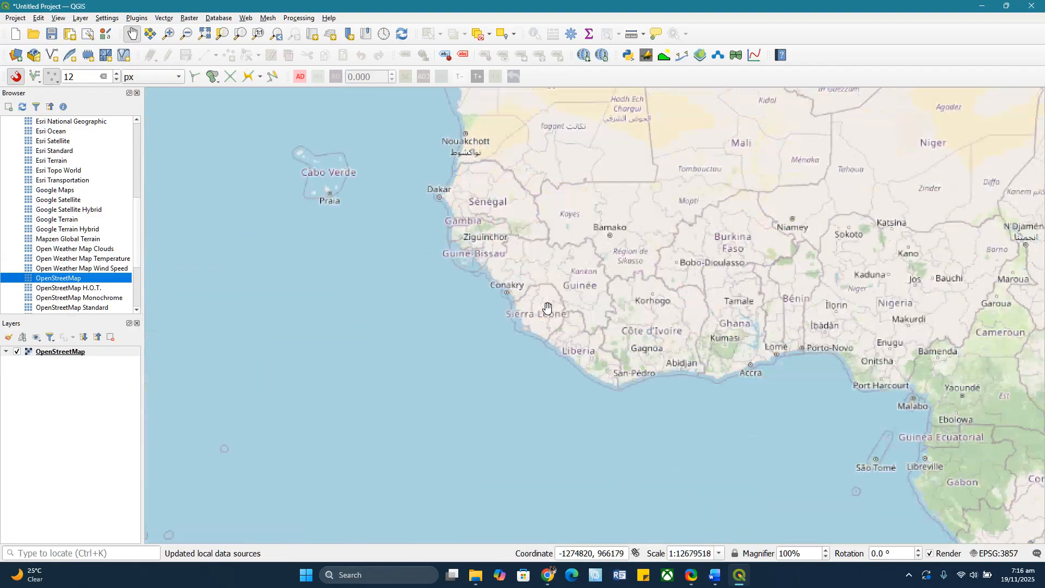
{"action": "scroll", "coordinate": [543, 303], "scroll_direction": "up", "scroll_amount": 1}
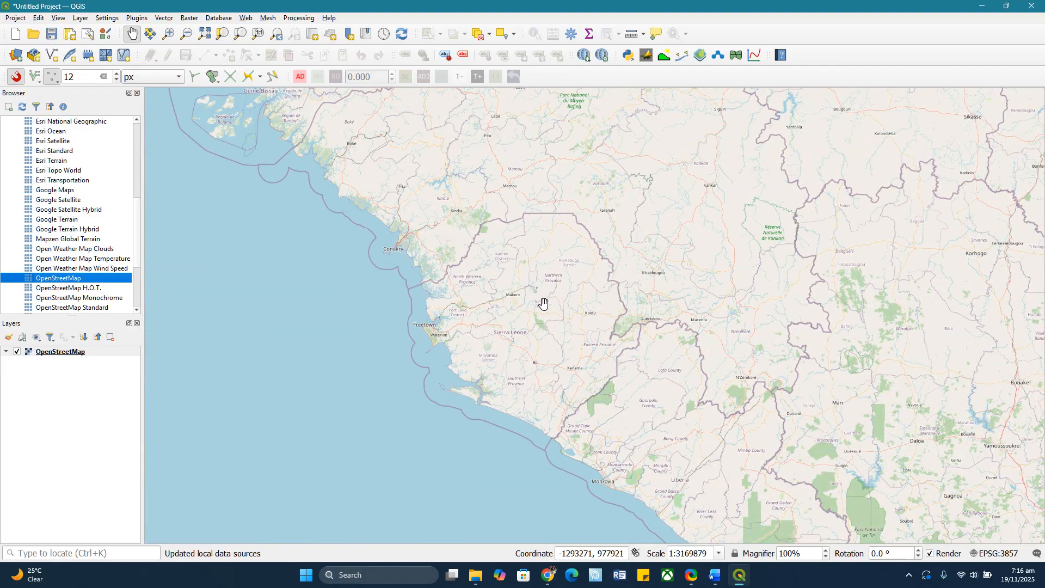
{"action": "scroll", "coordinate": [541, 304], "scroll_direction": "up", "scroll_amount": 1}
{"action": "left_click_drag", "start_coordinate": [538, 341], "coordinate": [566, 326]}
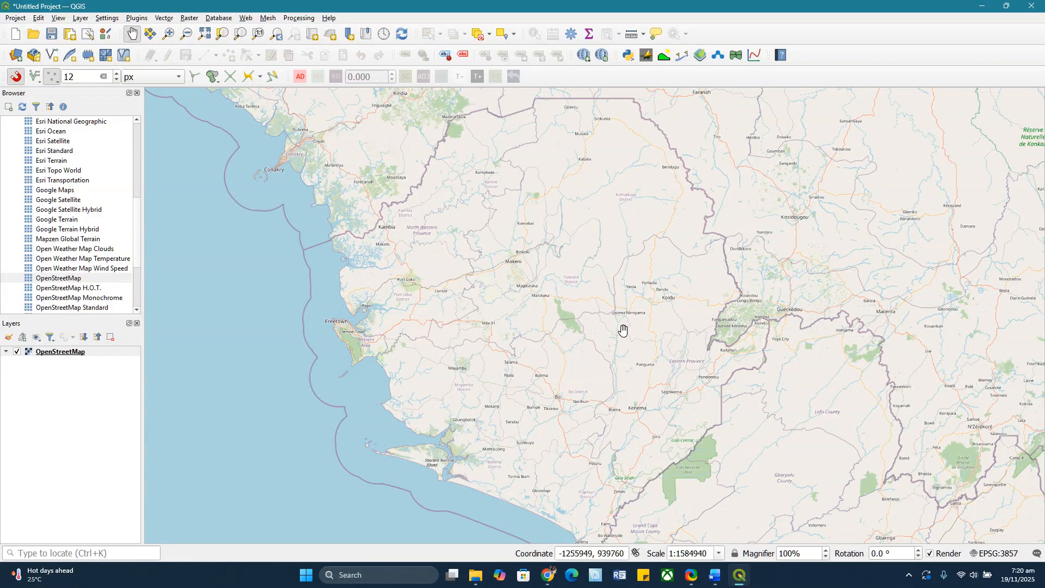
Switch to the Word document on Sierra Leone and highlight the Geographic and Projected Coordinate System headings.
{"action": "mouse_move", "coordinate": [720, 579]}
{"action": "left_click", "coordinate": [773, 520]}
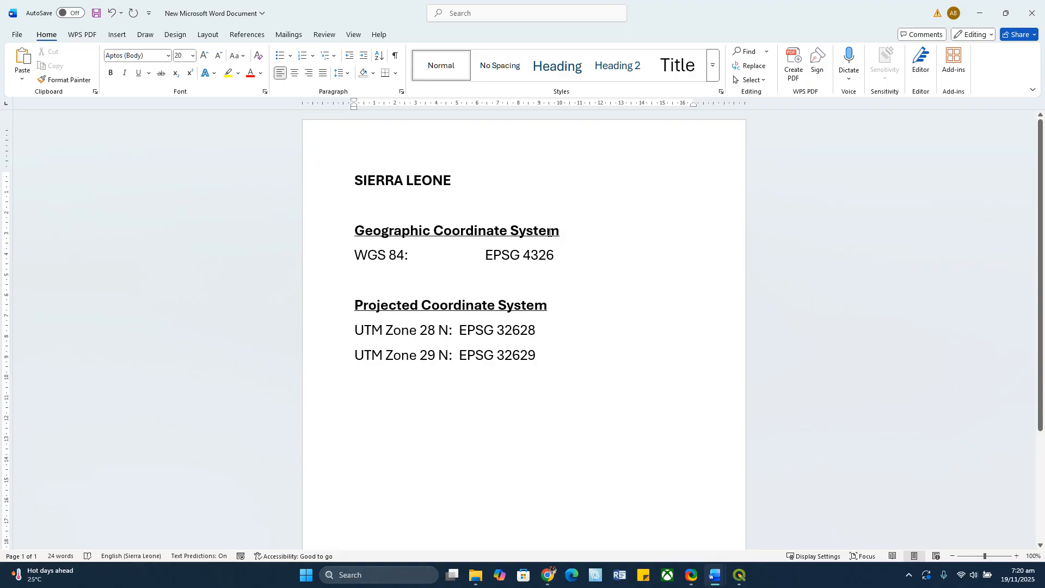
{"action": "left_click_drag", "start_coordinate": [354, 232], "coordinate": [566, 233]}
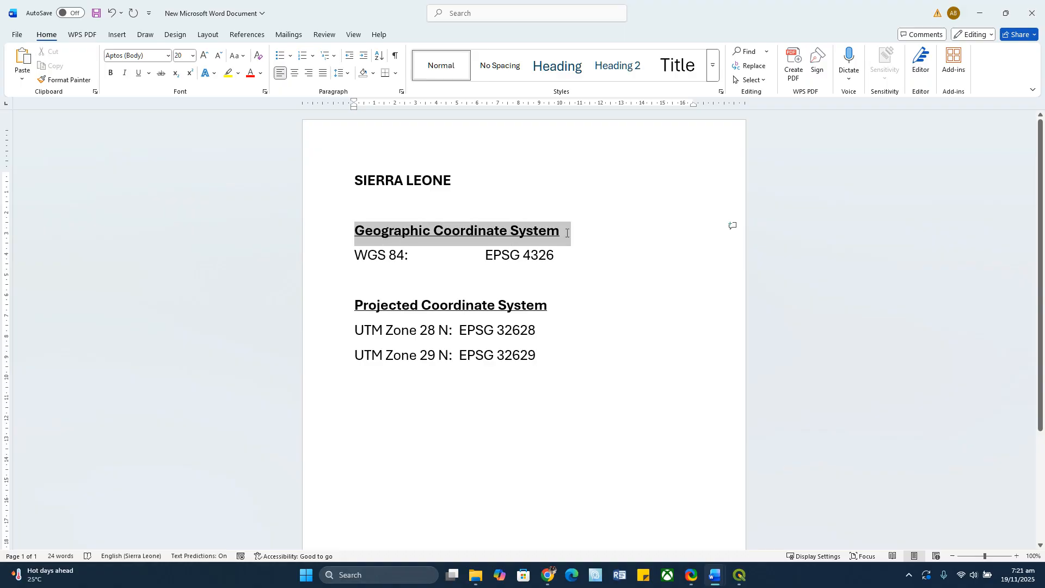
{"action": "left_click_drag", "start_coordinate": [356, 310], "coordinate": [531, 309]}
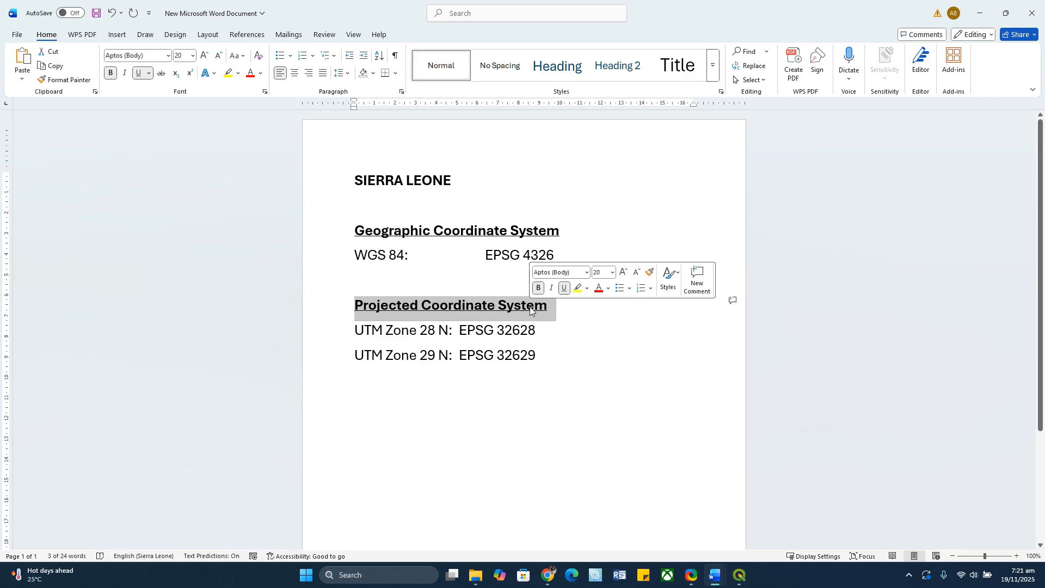
{"action": "left_click_drag", "start_coordinate": [356, 232], "coordinate": [547, 233]}
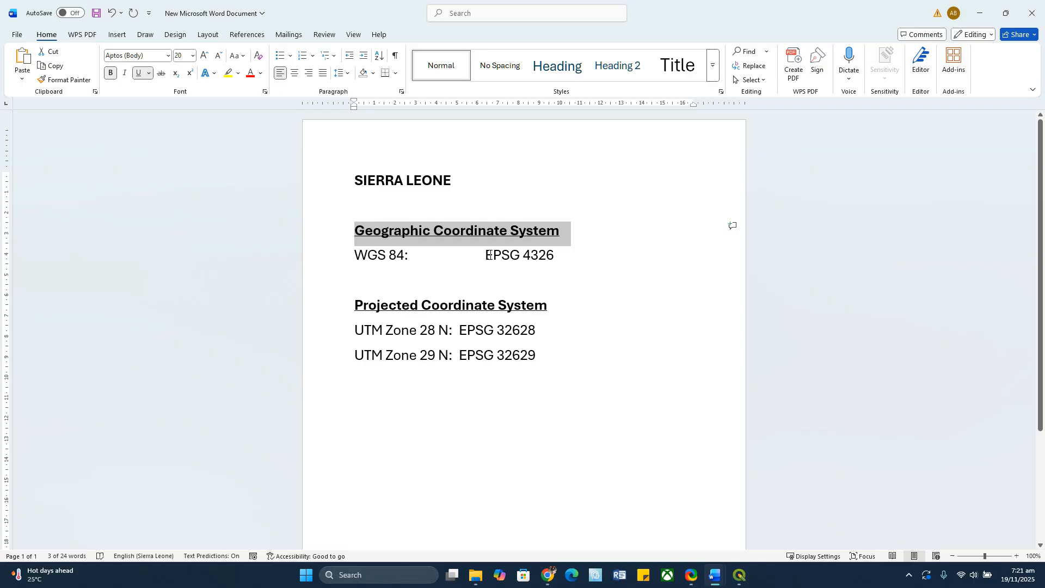
Align the EPSG codes of UTM Zone 28 N and 29 N with the WGS 84 code using tab spacing.
{"action": "left_click", "coordinate": [460, 330]}
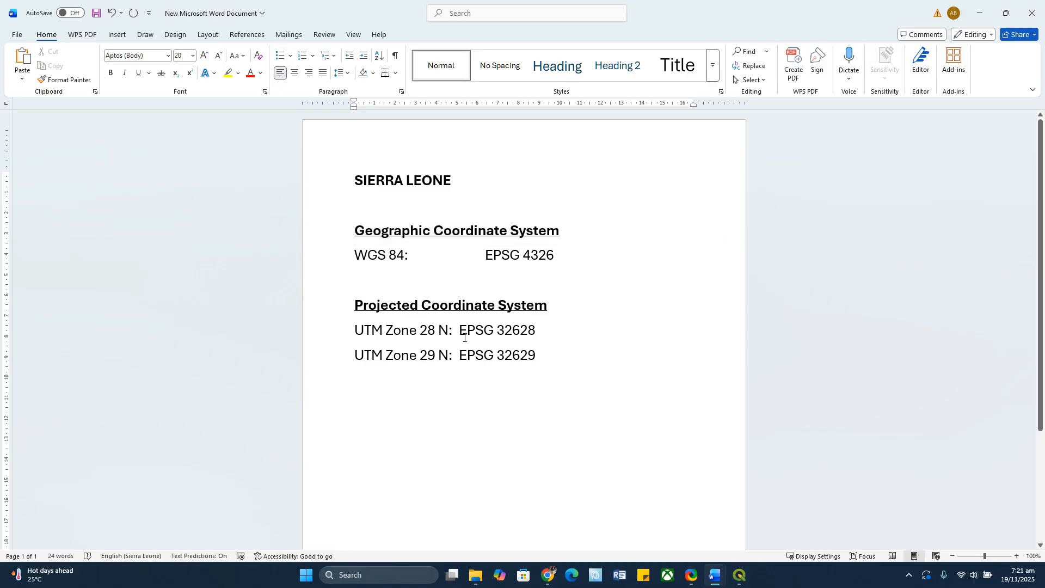
{"action": "key", "text": "Tab"}
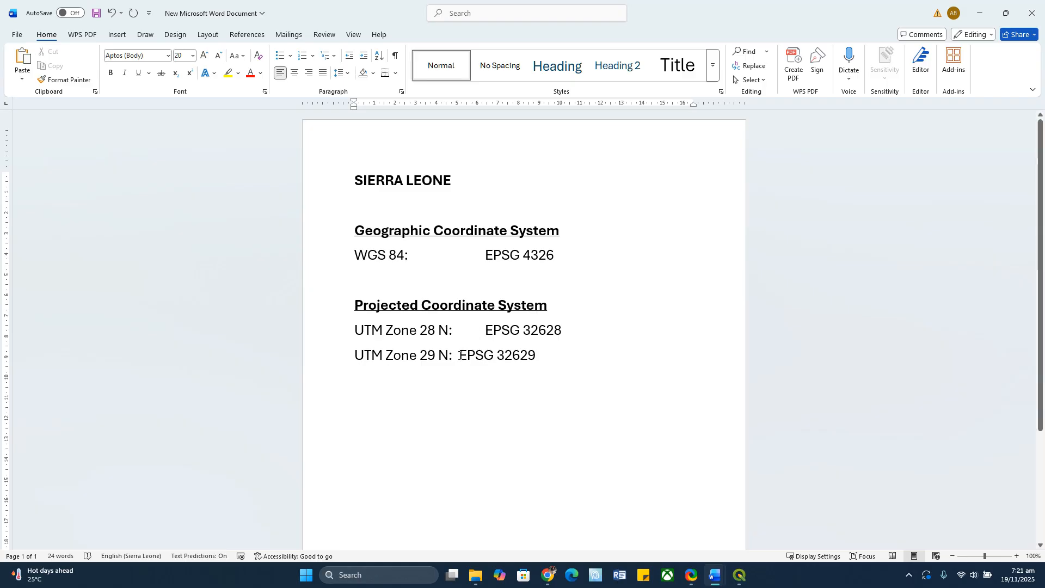
{"action": "left_click", "coordinate": [460, 355]}
{"action": "key", "text": "Tab"}
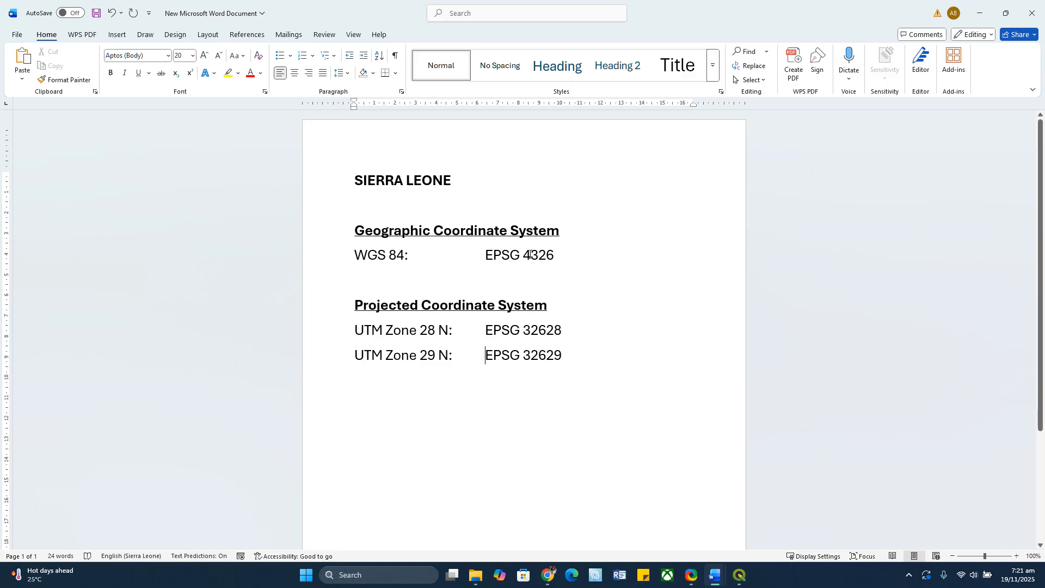
Examine the digits of EPSG codes 4326, 32628 and 32629, comparing their prefixes and the endings that identify the UTM zones.
{"action": "left_click_drag", "start_coordinate": [524, 255], "coordinate": [527, 254]}
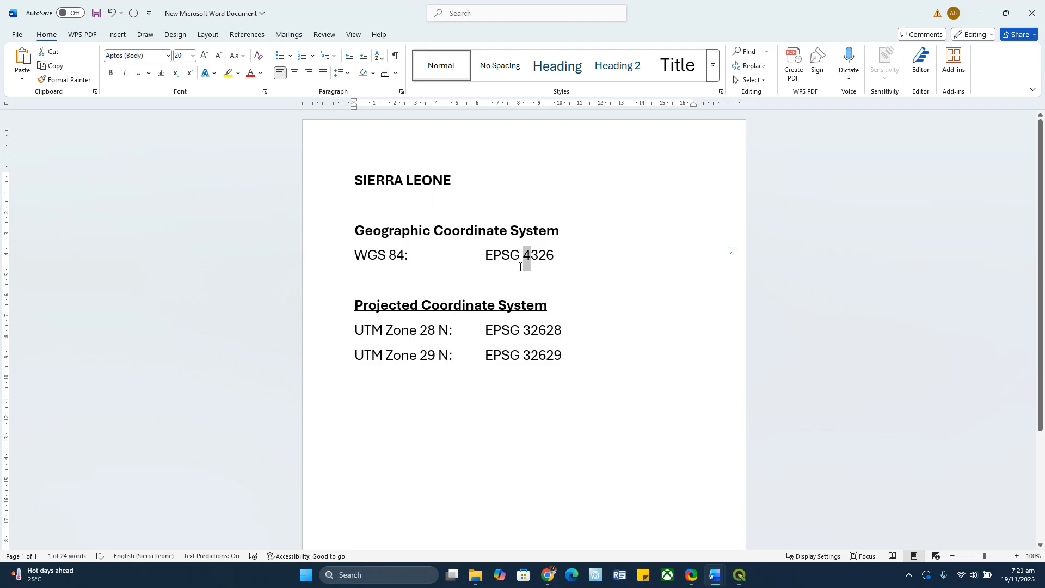
{"action": "left_click_drag", "start_coordinate": [532, 255], "coordinate": [555, 257]}
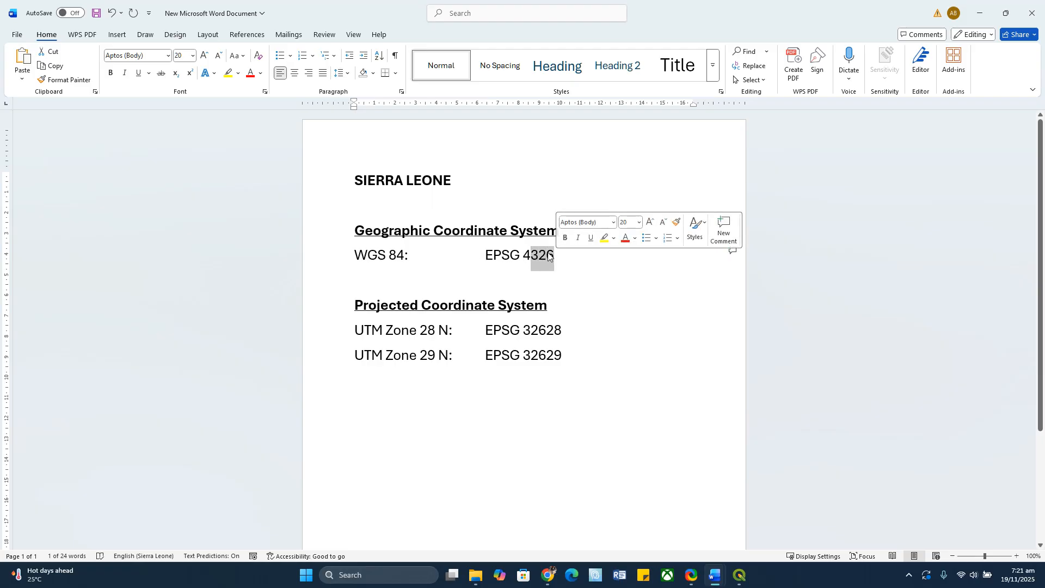
{"action": "left_click_drag", "start_coordinate": [523, 330], "coordinate": [546, 356]}
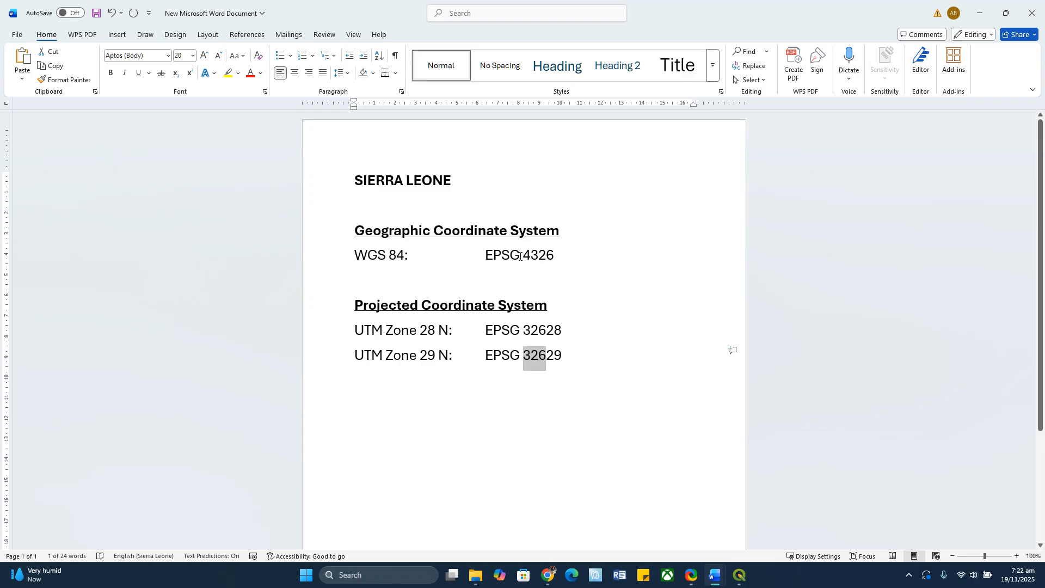
{"action": "left_click_drag", "start_coordinate": [530, 256], "coordinate": [522, 256]}
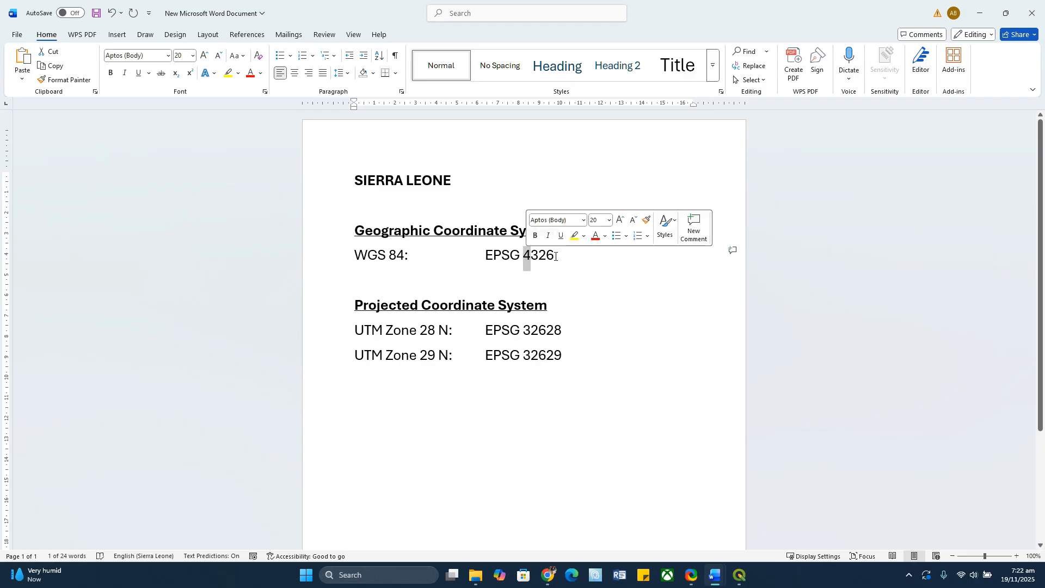
{"action": "left_click", "coordinate": [524, 258]}
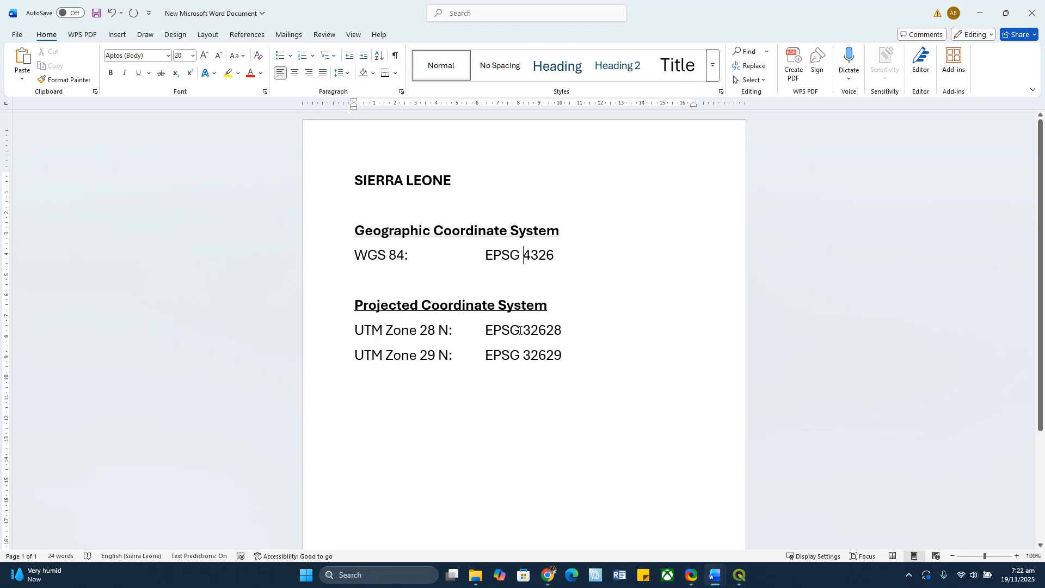
{"action": "left_click_drag", "start_coordinate": [531, 258], "coordinate": [559, 257]}
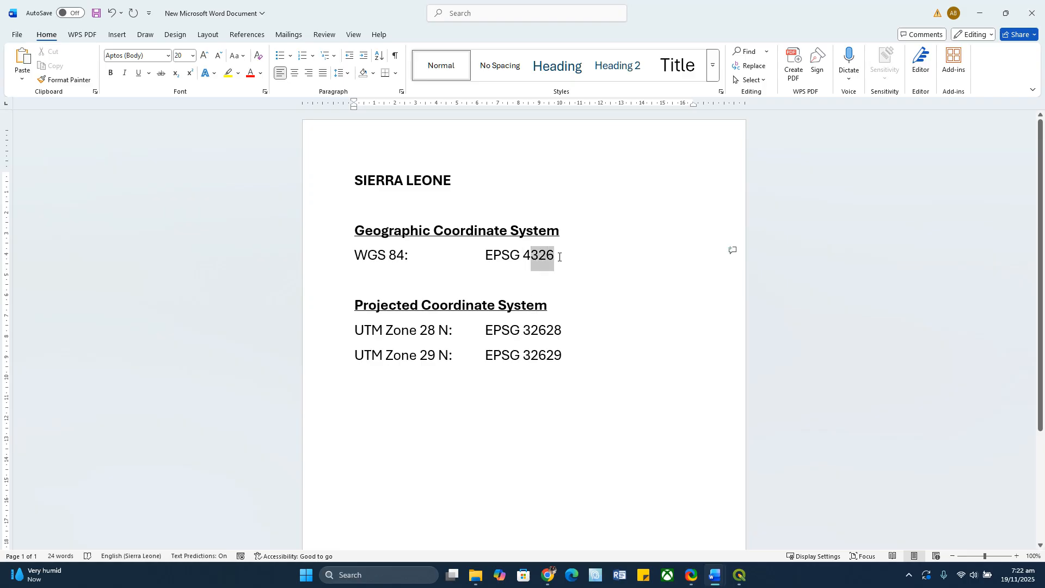
{"action": "left_click_drag", "start_coordinate": [546, 331], "coordinate": [560, 331]}
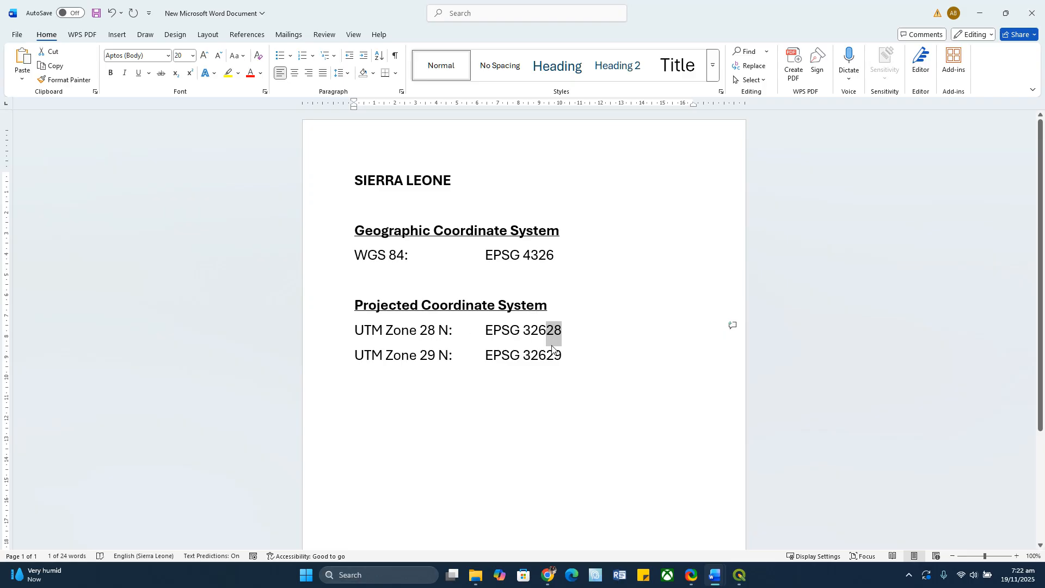
{"action": "left_click_drag", "start_coordinate": [546, 356], "coordinate": [562, 356]}
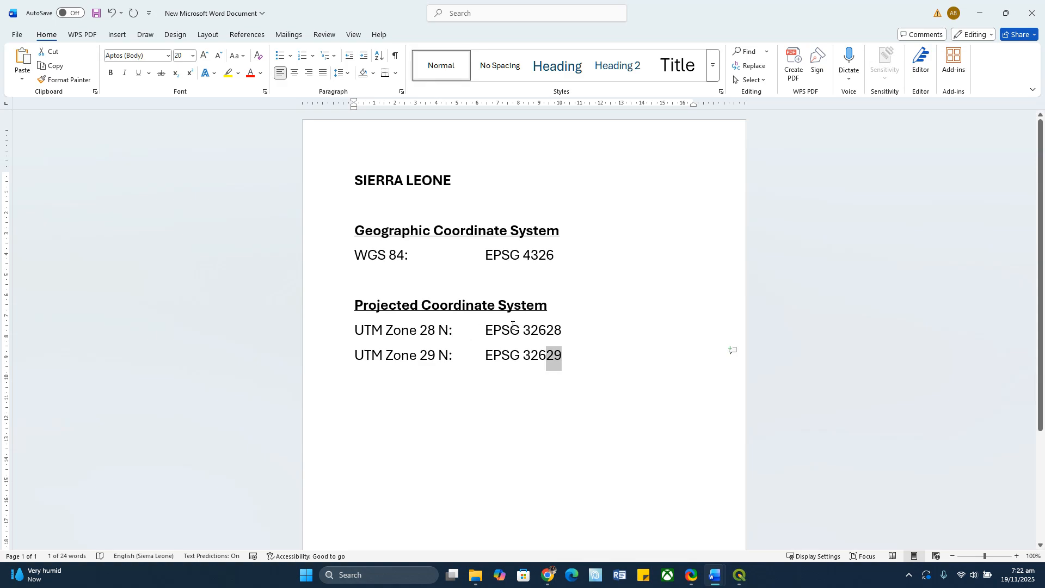
{"action": "left_click_drag", "start_coordinate": [536, 256], "coordinate": [555, 256]}
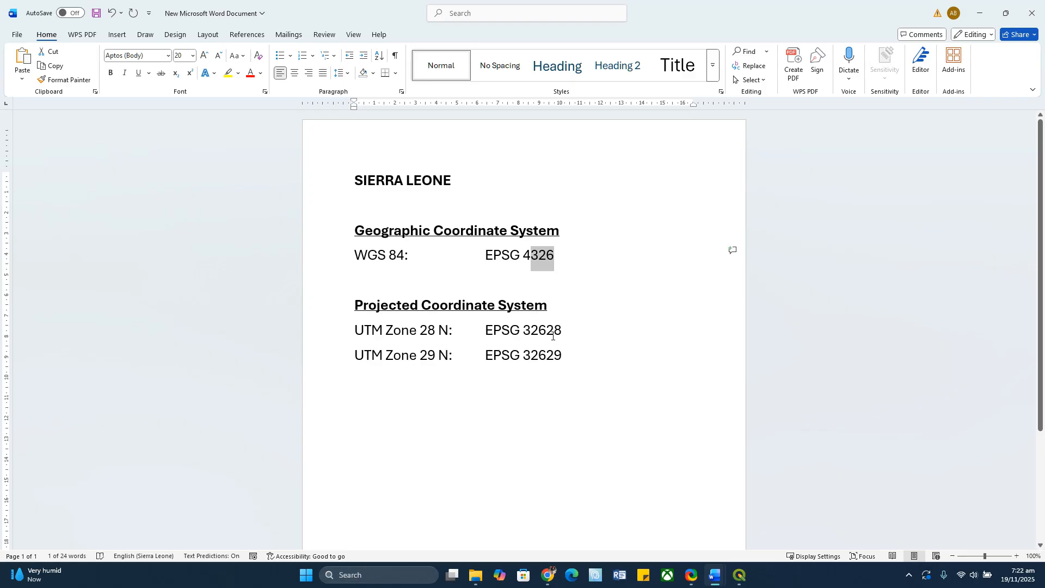
Switch back to QGIS and set the project coordinate reference system to WGS 84 / UTM zone 29N (EPSG:32629).
{"action": "left_click", "coordinate": [740, 576]}
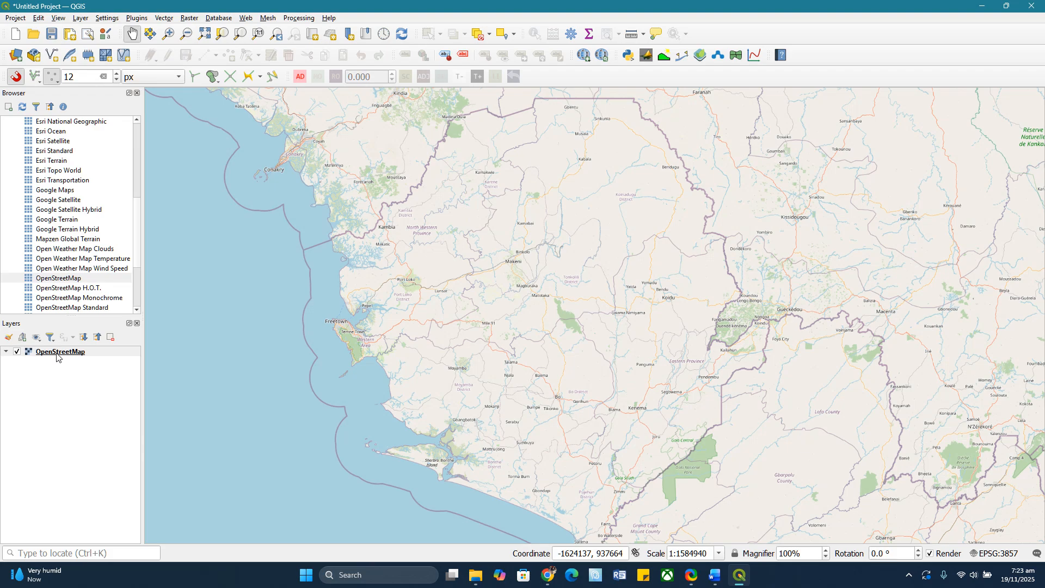
{"action": "left_click", "coordinate": [1010, 556]}
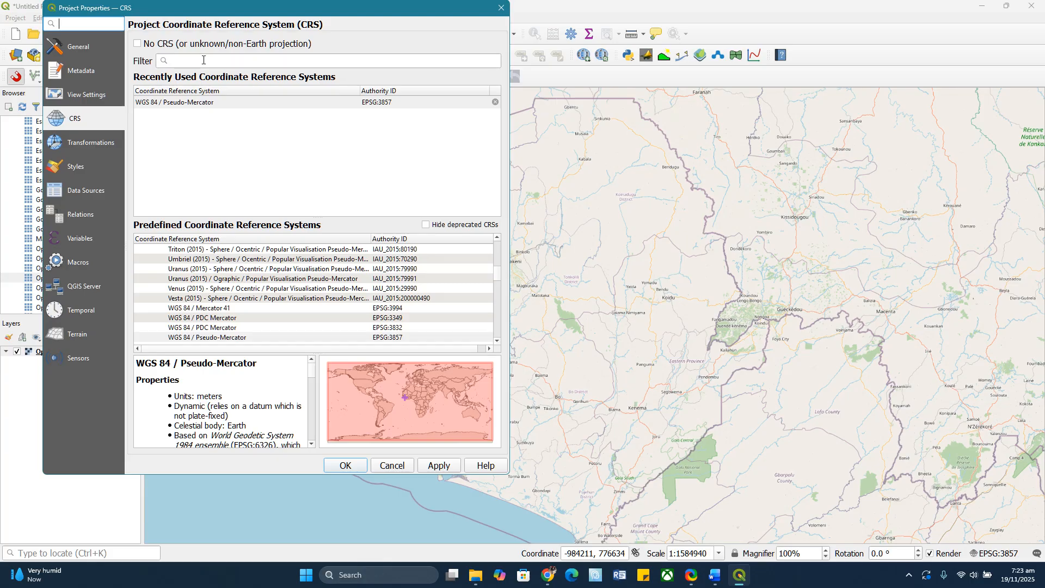
{"action": "left_click", "coordinate": [221, 60]}
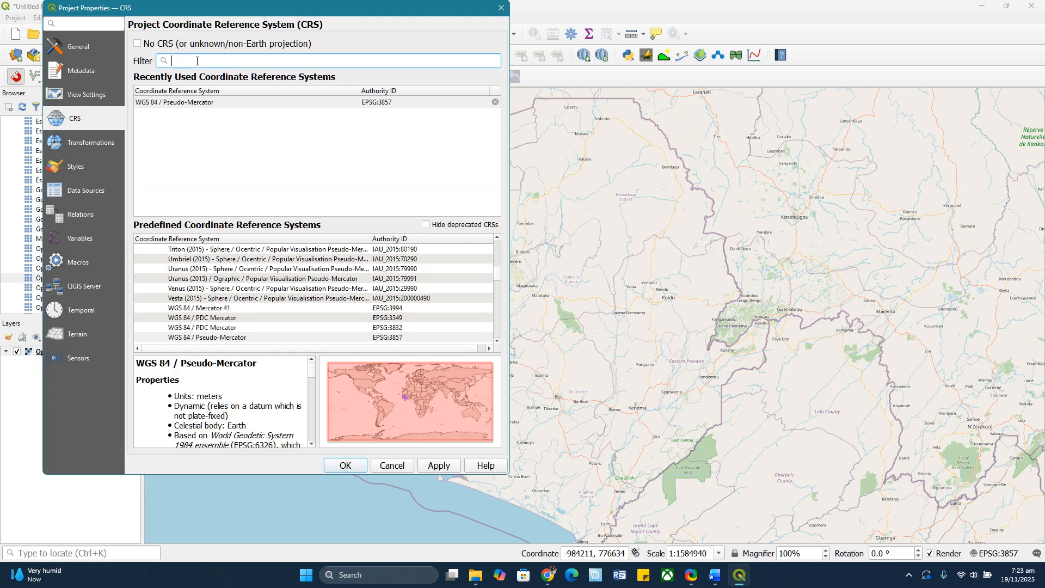
{"action": "type", "text": "32629"}
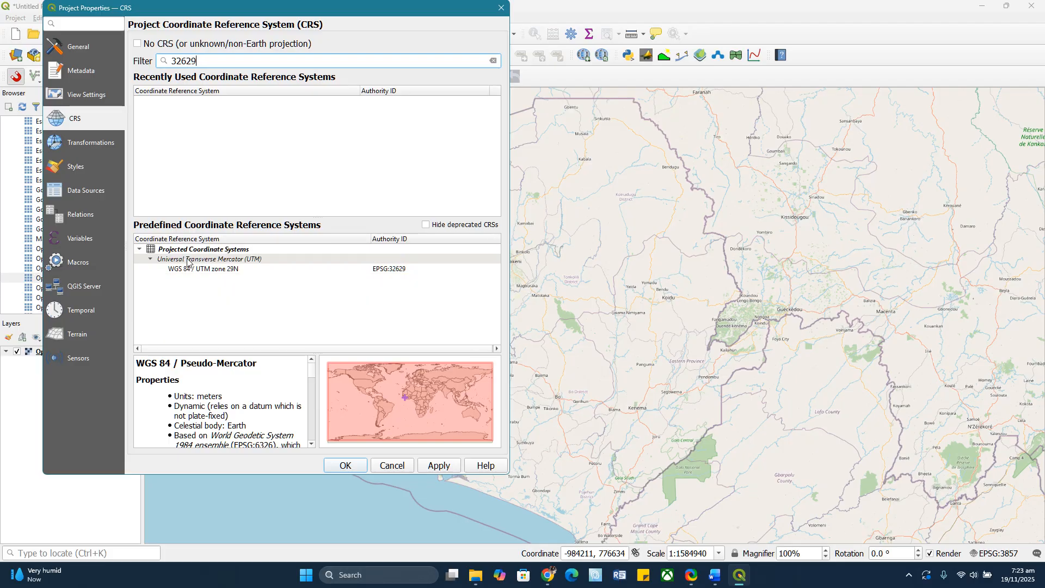
{"action": "left_click", "coordinate": [215, 269]}
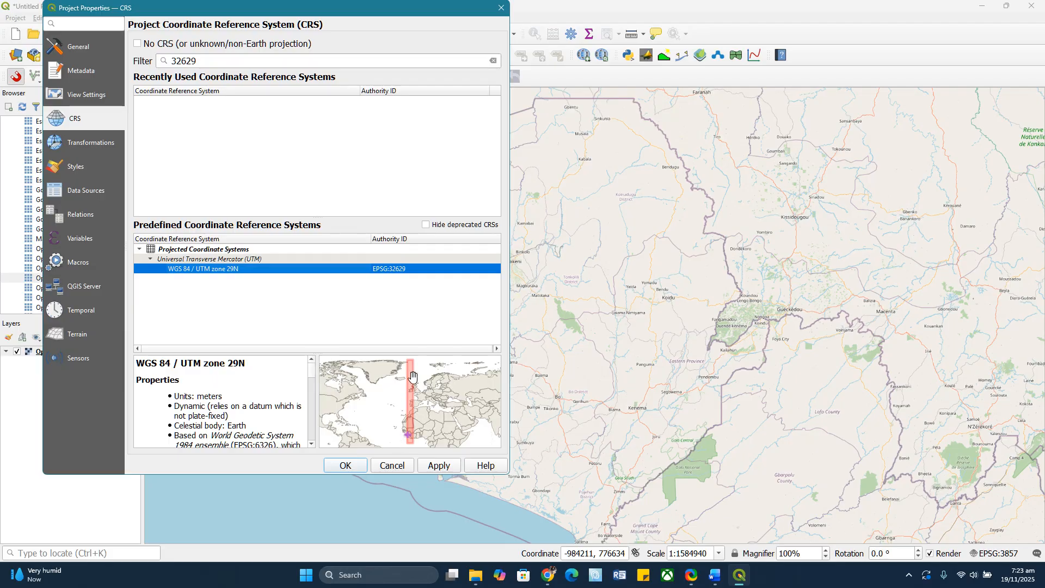
{"action": "scroll", "coordinate": [407, 434], "scroll_direction": "up", "scroll_amount": 4}
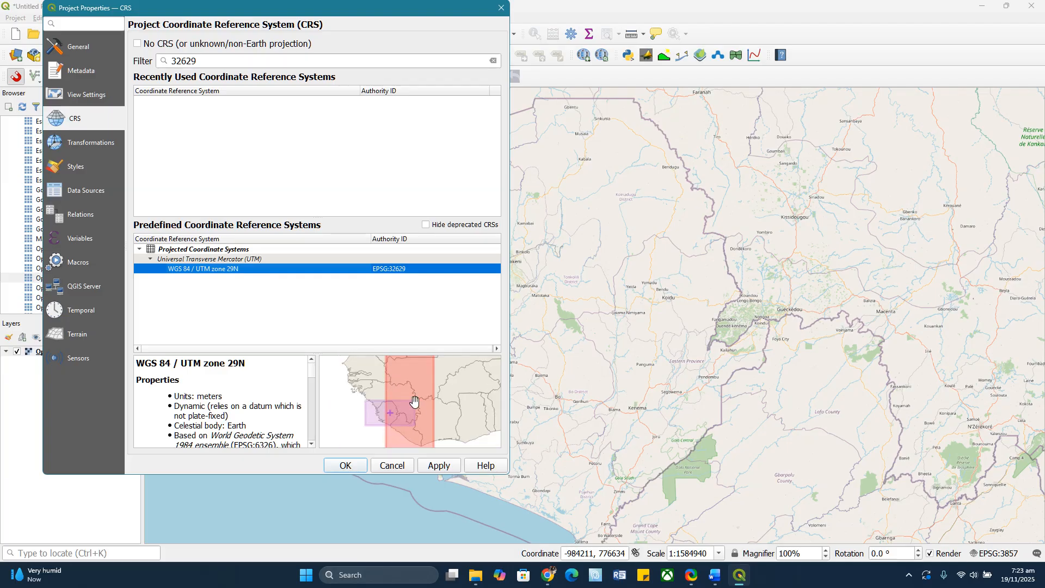
{"action": "scroll", "coordinate": [394, 419], "scroll_direction": "up", "scroll_amount": 2}
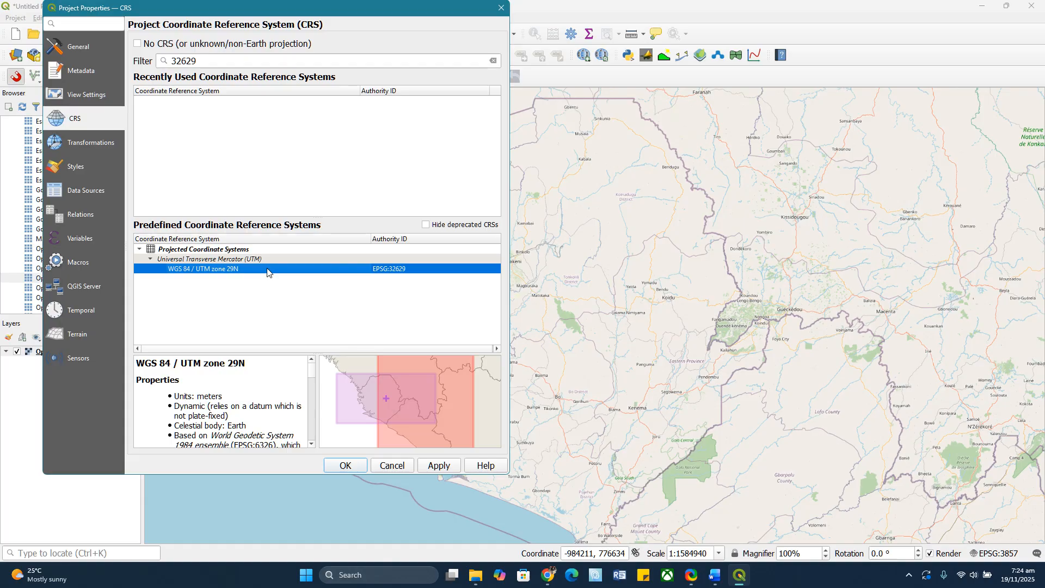
{"action": "left_click", "coordinate": [345, 465]}
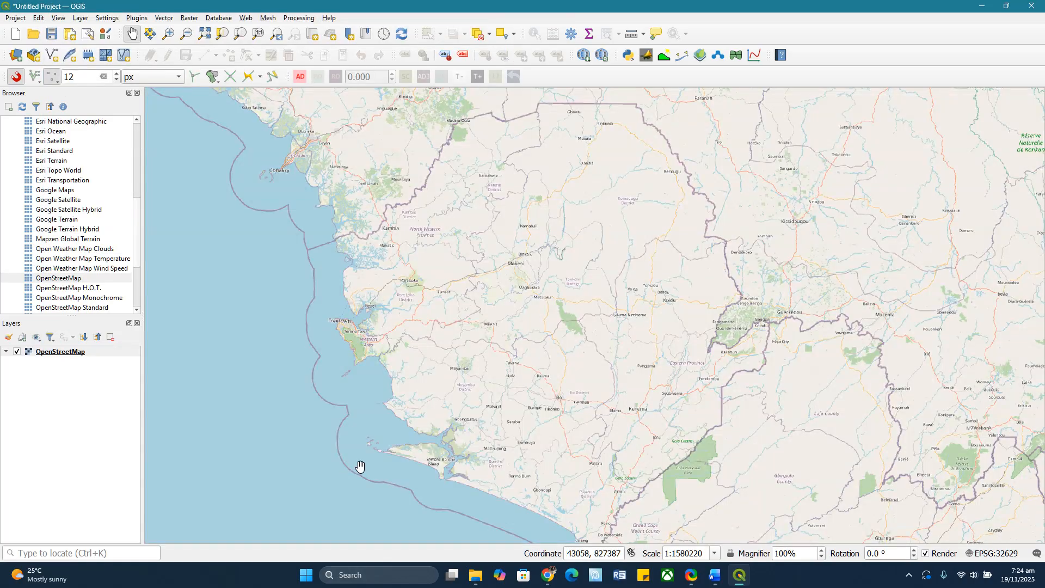
Change the project coordinate reference system to WGS 84 / UTM zone 28N (EPSG:32628).
{"action": "left_click", "coordinate": [1002, 554]}
{"action": "left_click", "coordinate": [211, 62]}
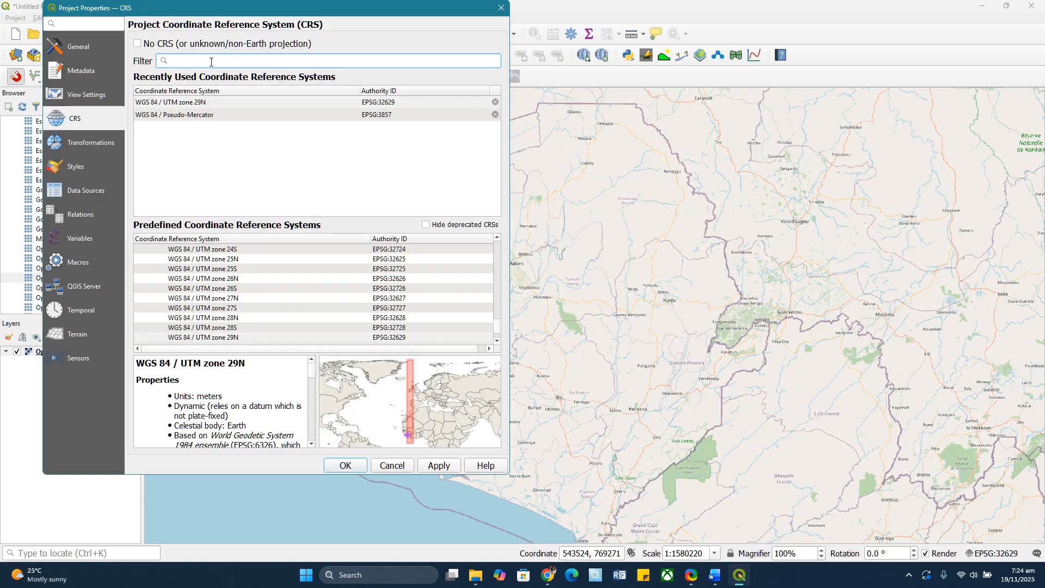
{"action": "type", "text": "32628"}
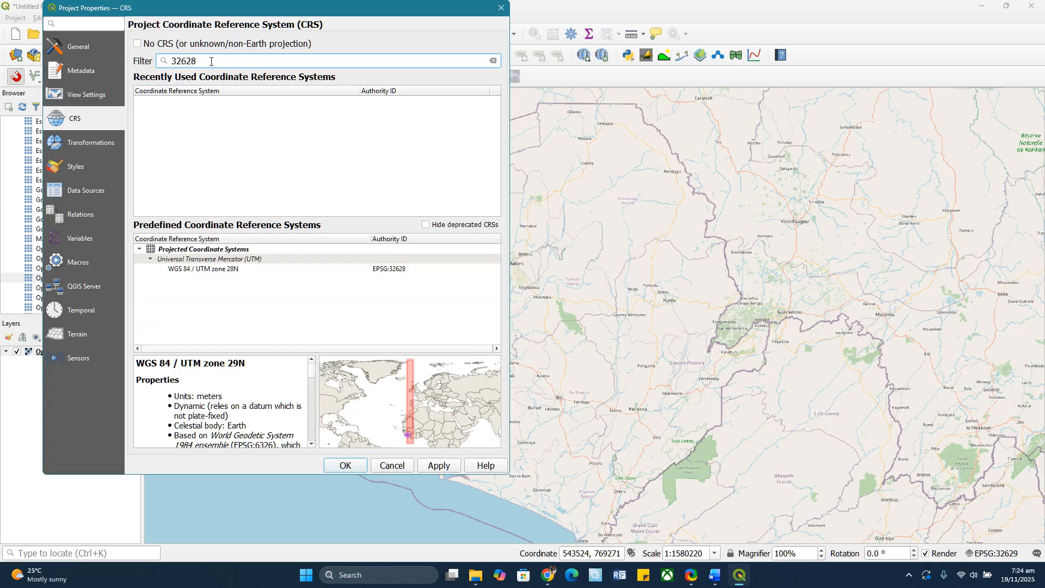
{"action": "left_click", "coordinate": [220, 270]}
{"action": "scroll", "coordinate": [411, 436], "scroll_direction": "up", "scroll_amount": 2}
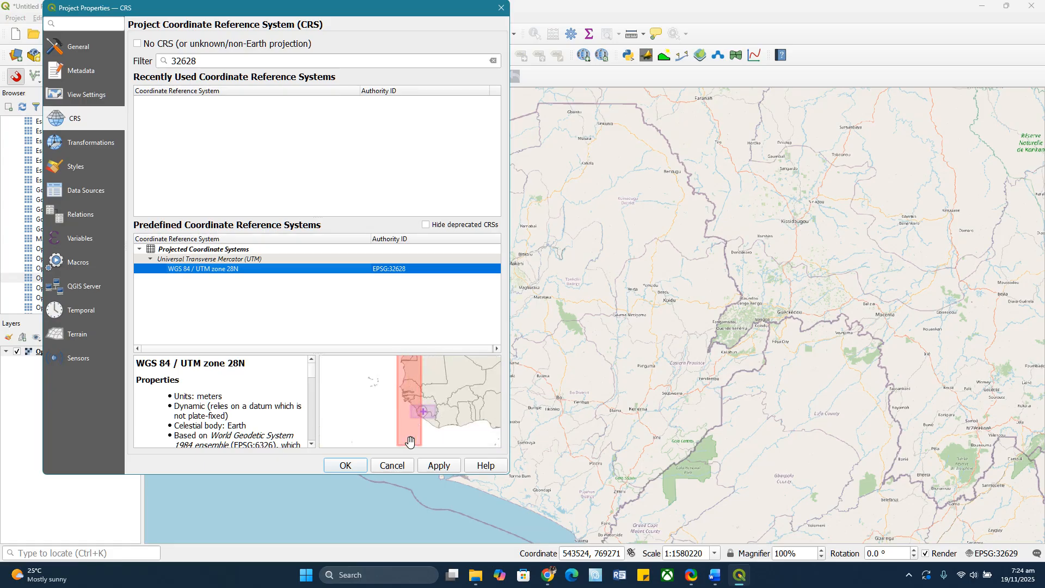
{"action": "scroll", "coordinate": [425, 414], "scroll_direction": "up", "scroll_amount": 1}
{"action": "scroll", "coordinate": [433, 411], "scroll_direction": "up", "scroll_amount": 1}
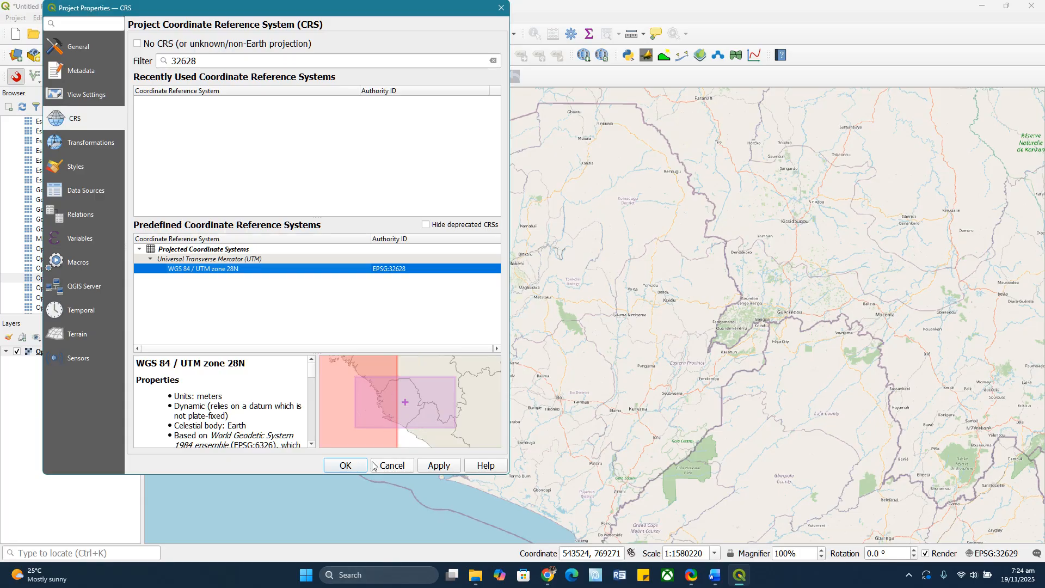
{"action": "left_click", "coordinate": [357, 466]}
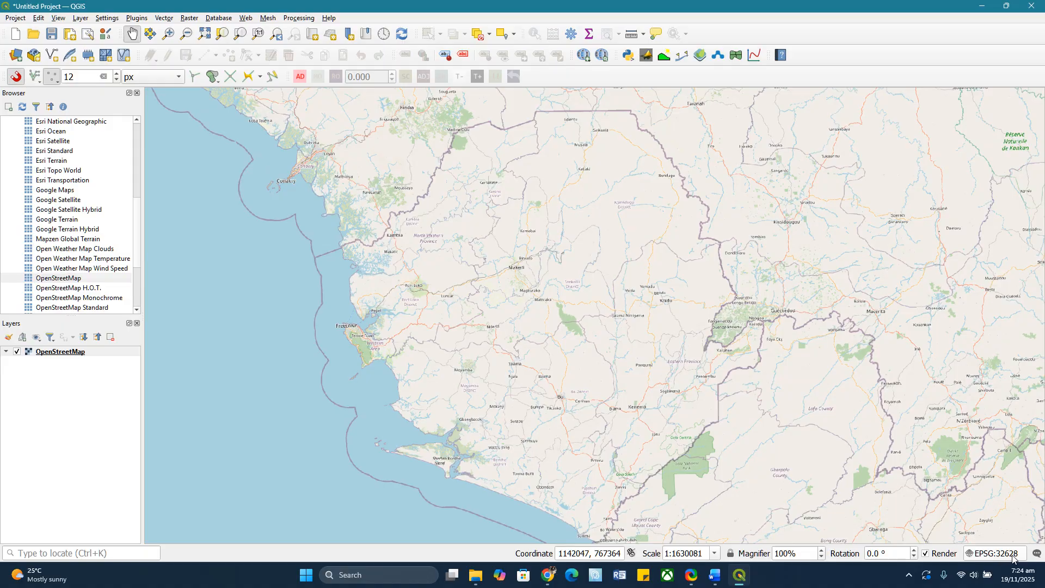
Return the project coordinate reference system to the recently used WGS 84 / UTM zone 29N (EPSG:32629).
{"action": "left_click", "coordinate": [1002, 556]}
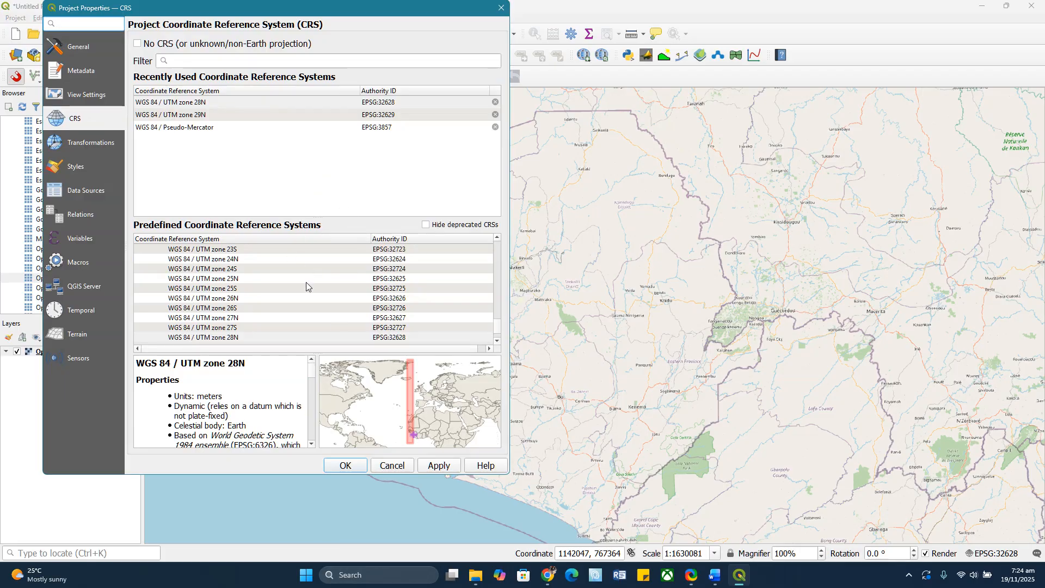
{"action": "left_click", "coordinate": [205, 118]}
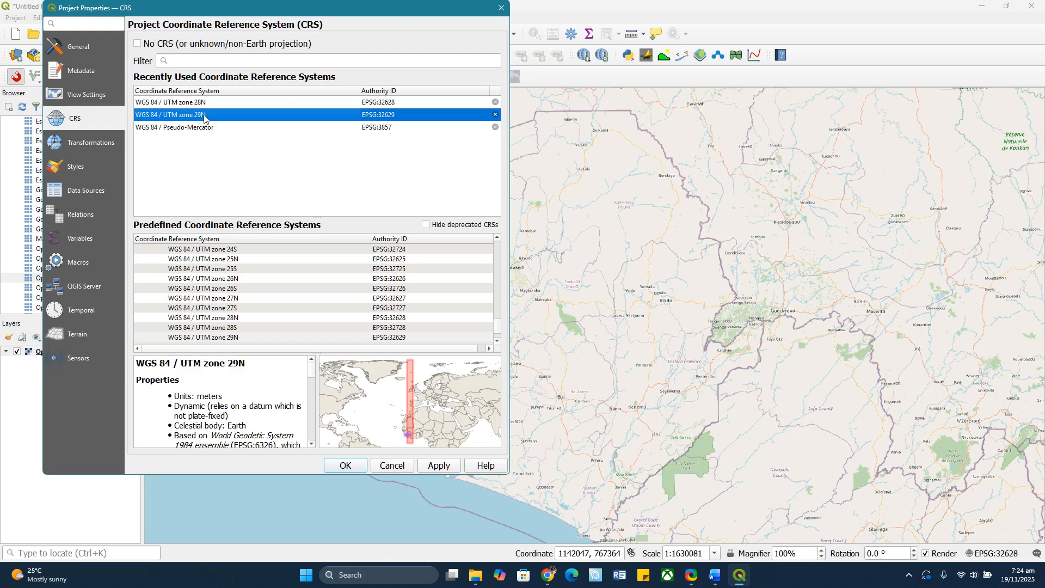
{"action": "left_click", "coordinate": [338, 465]}
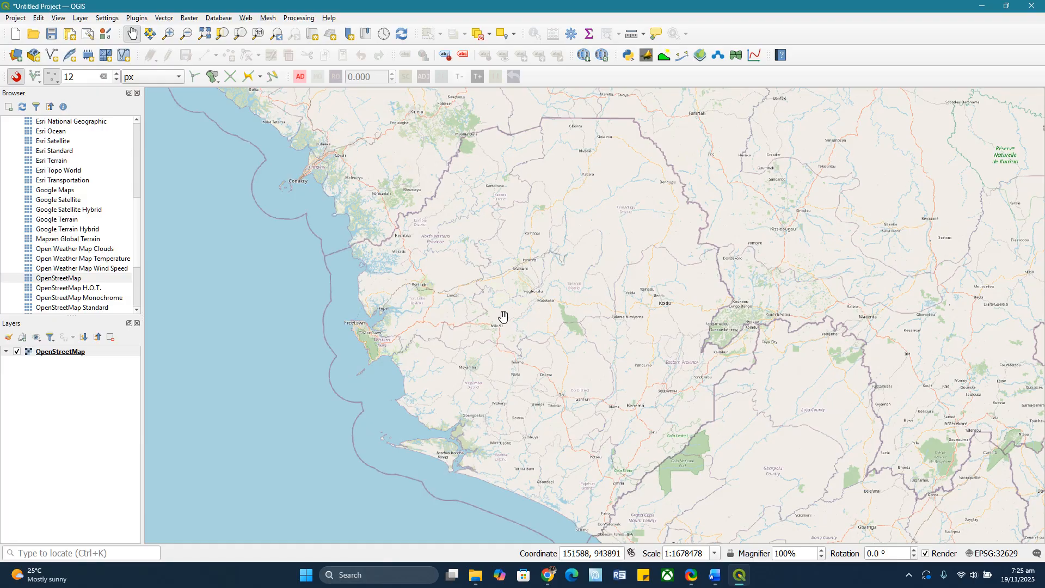
Find Lat Lon Tools in the plugin manager with the search "LAT L", install it and close the manager.
{"action": "left_click", "coordinate": [137, 18]}
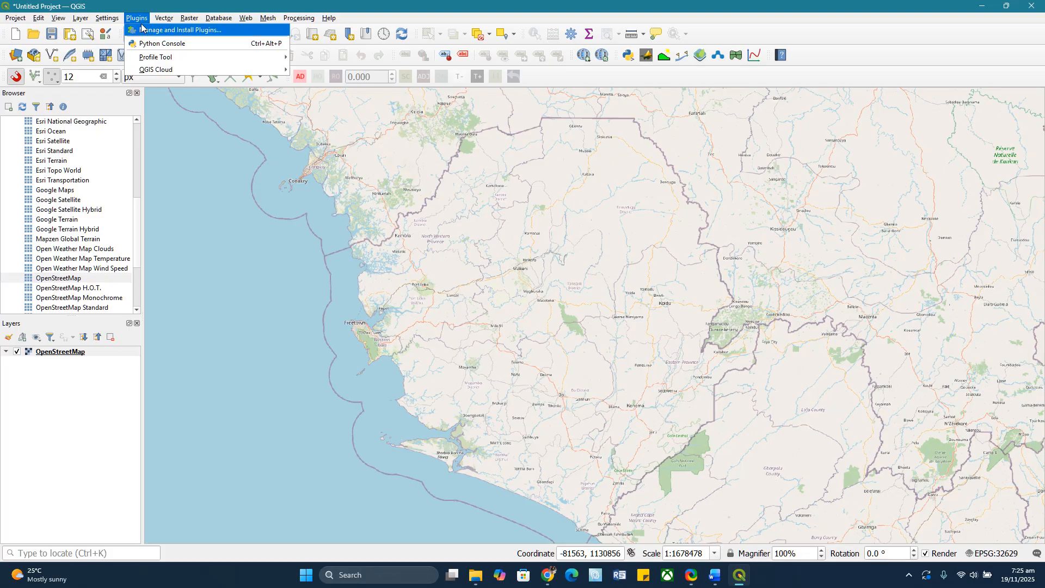
{"action": "left_click", "coordinate": [185, 31]}
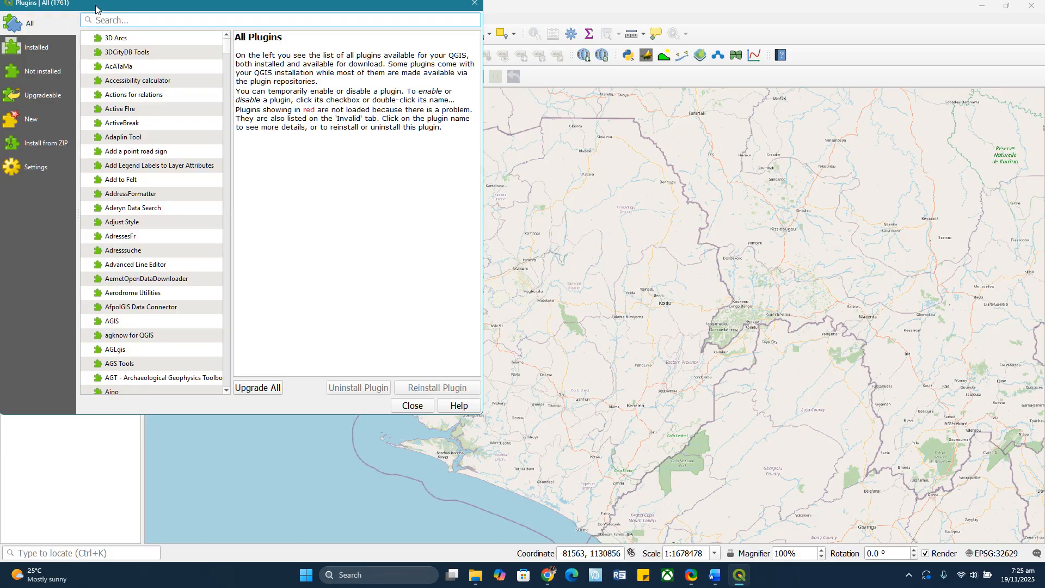
{"action": "left_click_drag", "start_coordinate": [95, 7], "coordinate": [97, 12]}
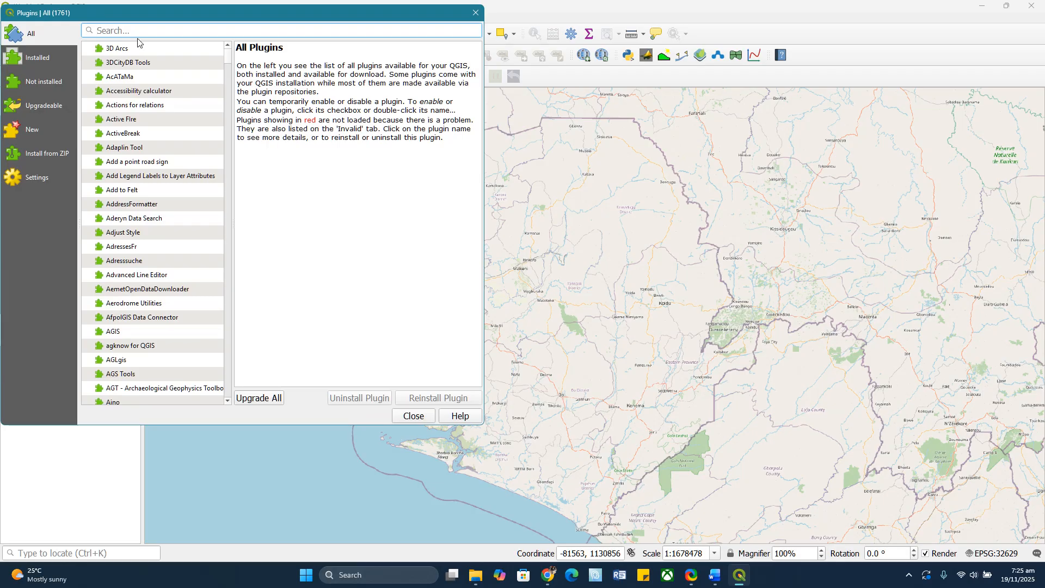
{"action": "type", "text": "LAT "}
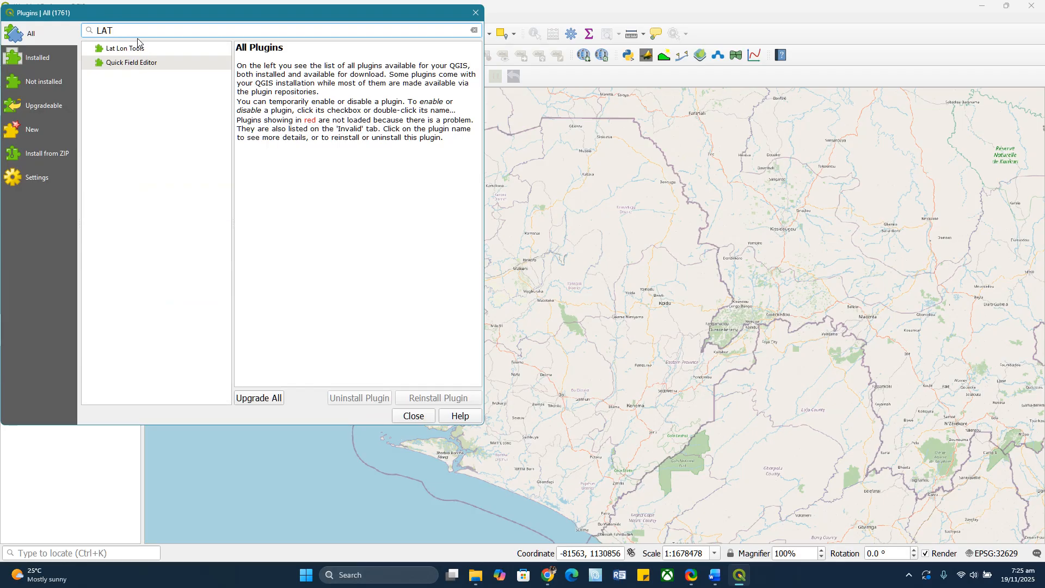
{"action": "type", "text": "L"}
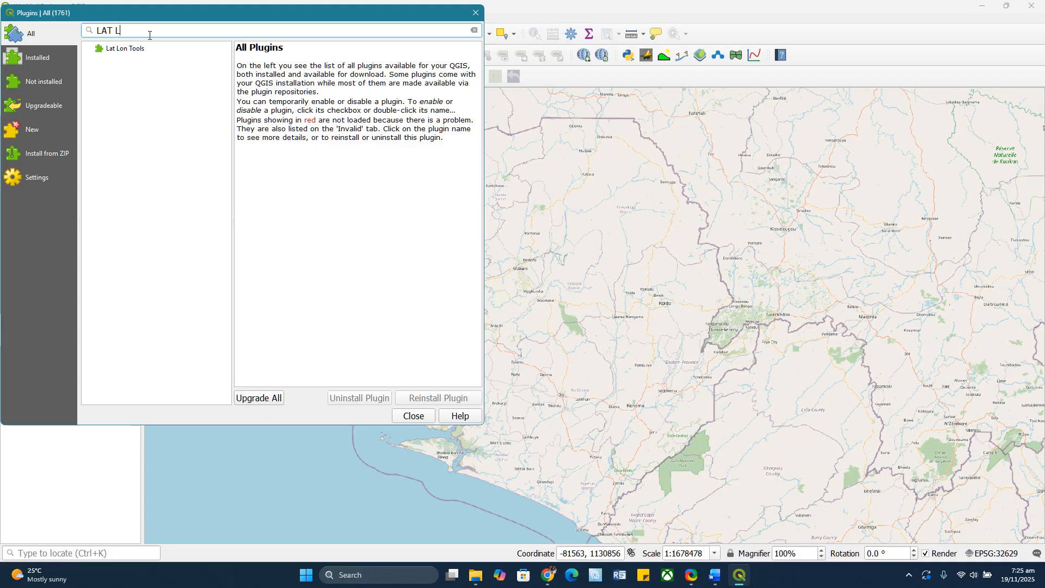
{"action": "left_click", "coordinate": [117, 49]}
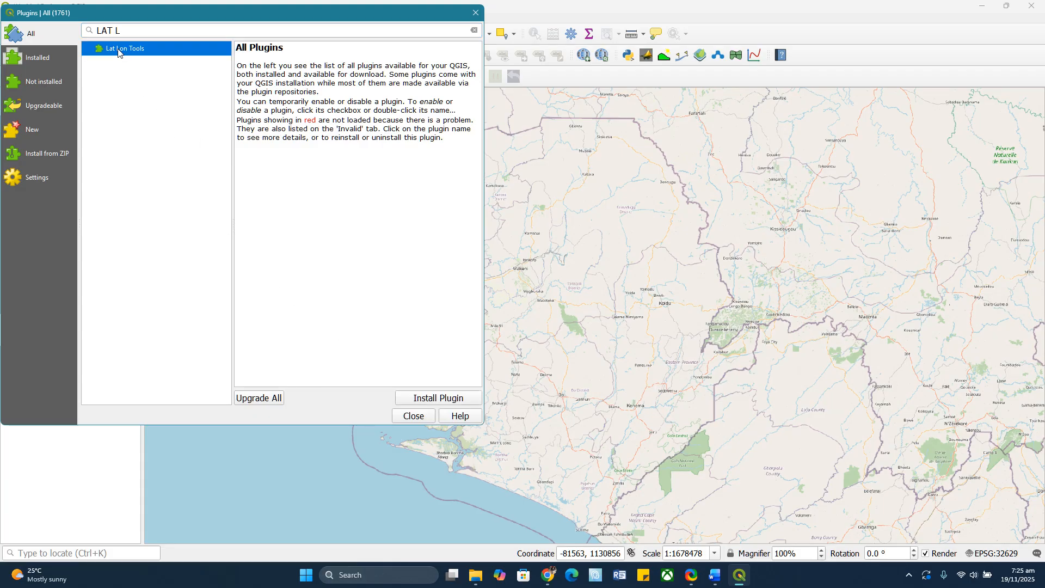
{"action": "left_click", "coordinate": [420, 400]}
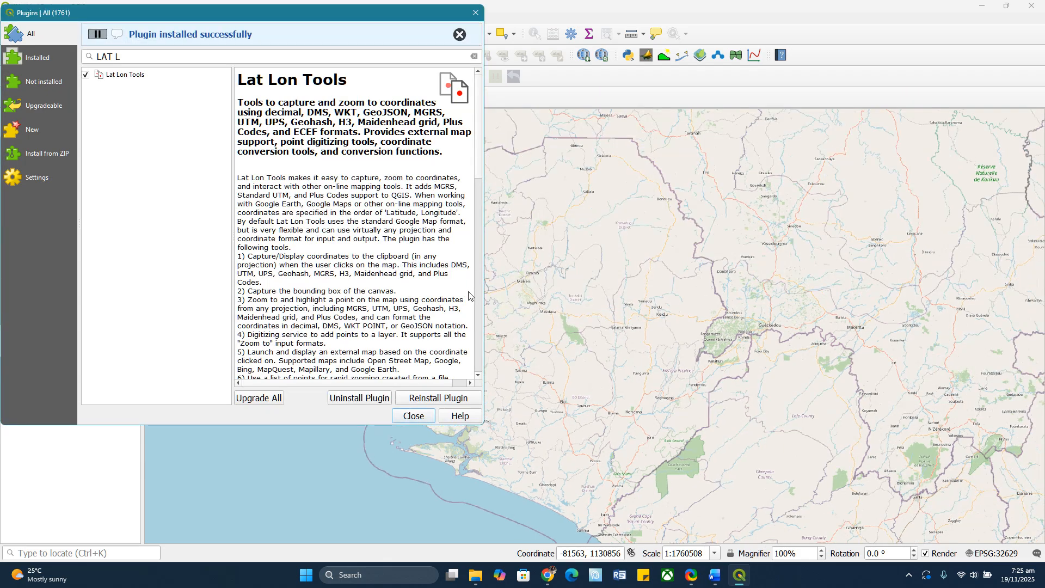
{"action": "left_click", "coordinate": [476, 12]}
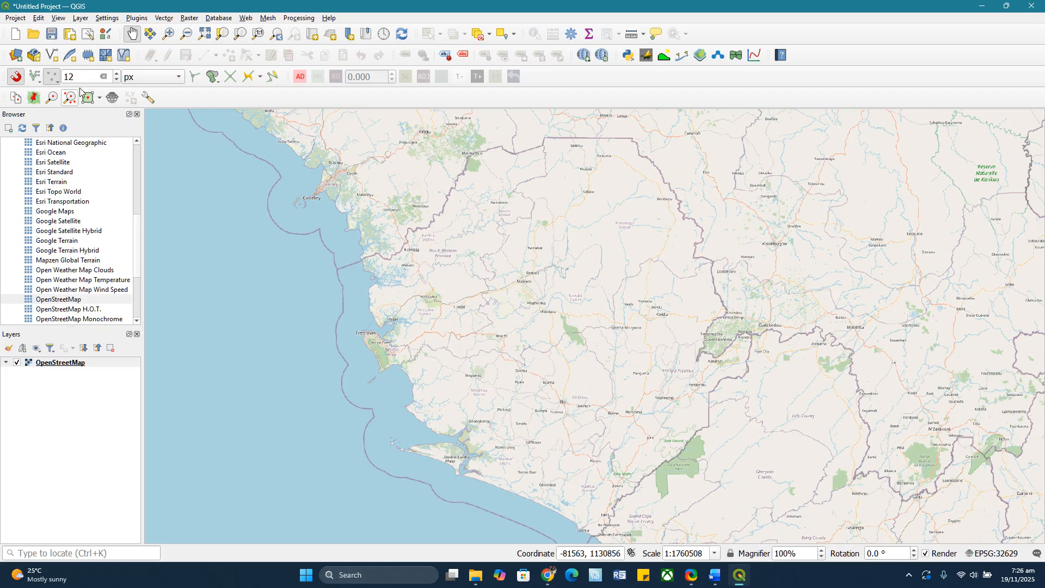
Reopen the plugin manager, search for "quickos", install the QuickOSM plugin and close the manager.
{"action": "left_click", "coordinate": [137, 18]}
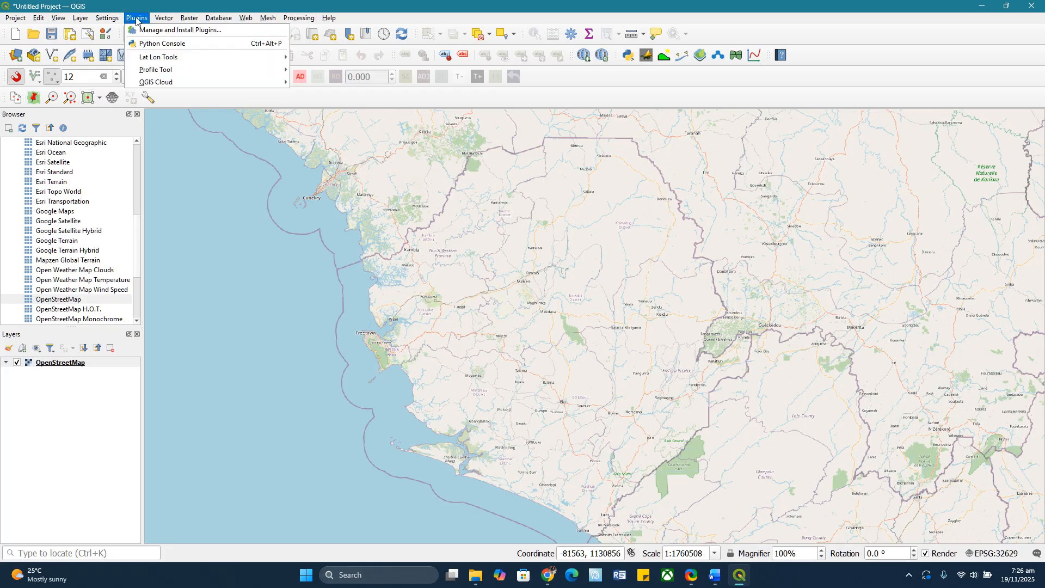
{"action": "left_click", "coordinate": [150, 31]}
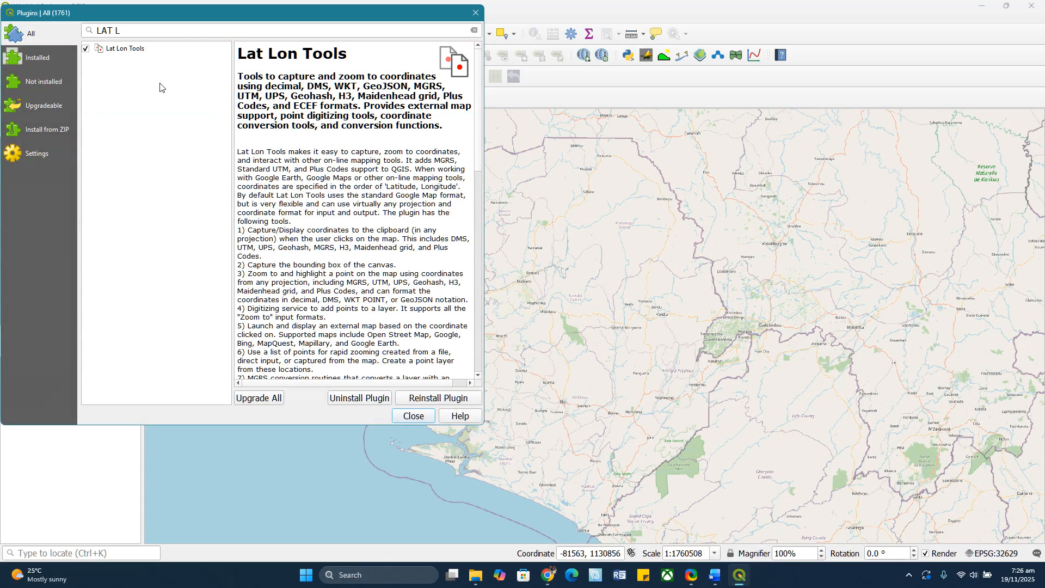
{"action": "left_click", "coordinate": [146, 32]}
{"action": "key", "text": "BackSpace"}
{"action": "key", "text": "BackSpace"}
{"action": "key", "text": "BackSpace"}
{"action": "key", "text": "BackSpace"}
{"action": "key", "text": "BackSpace"}
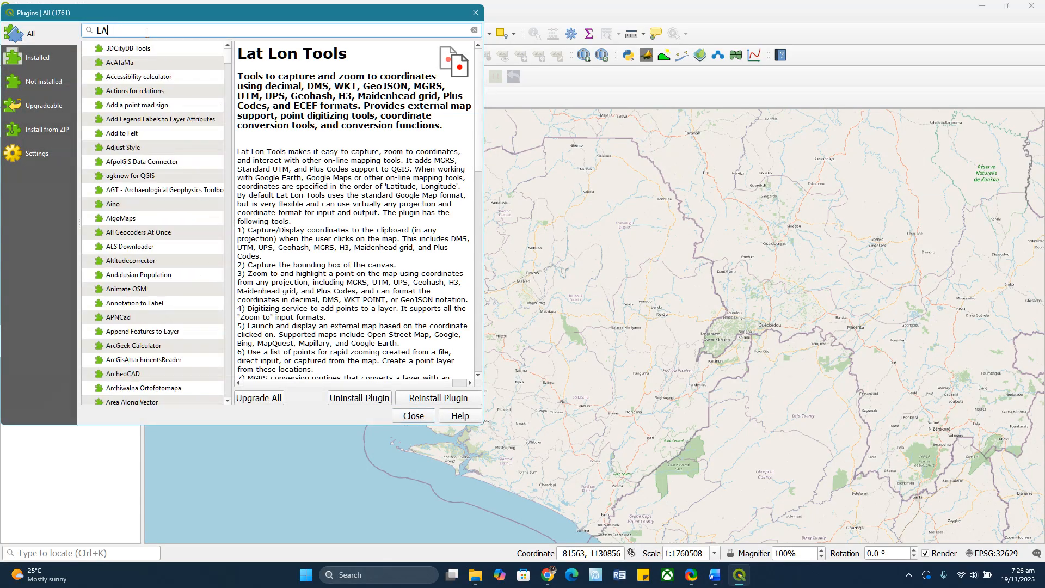
{"action": "type", "text": "quickos"}
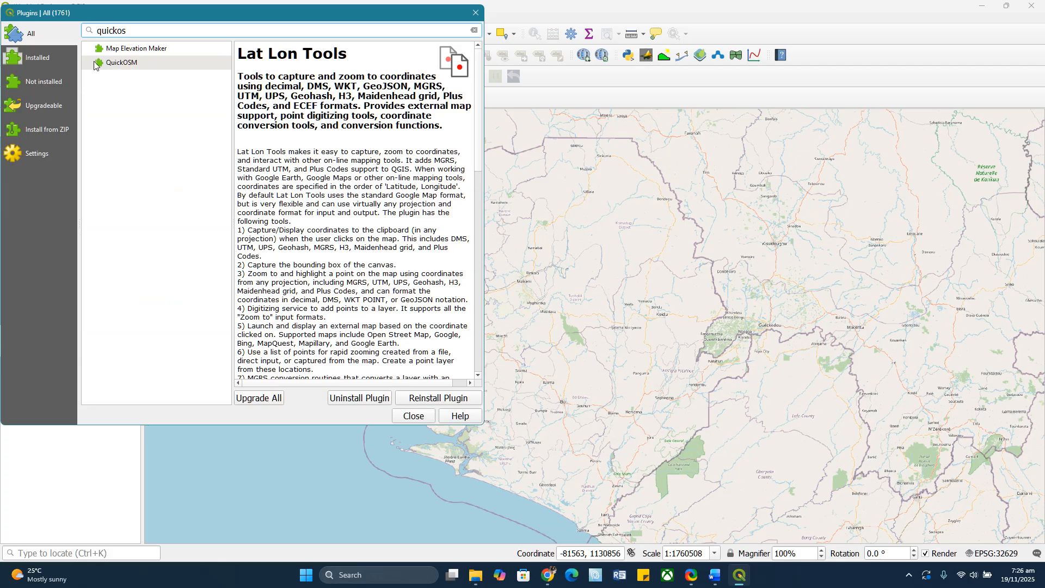
{"action": "left_click", "coordinate": [119, 64]}
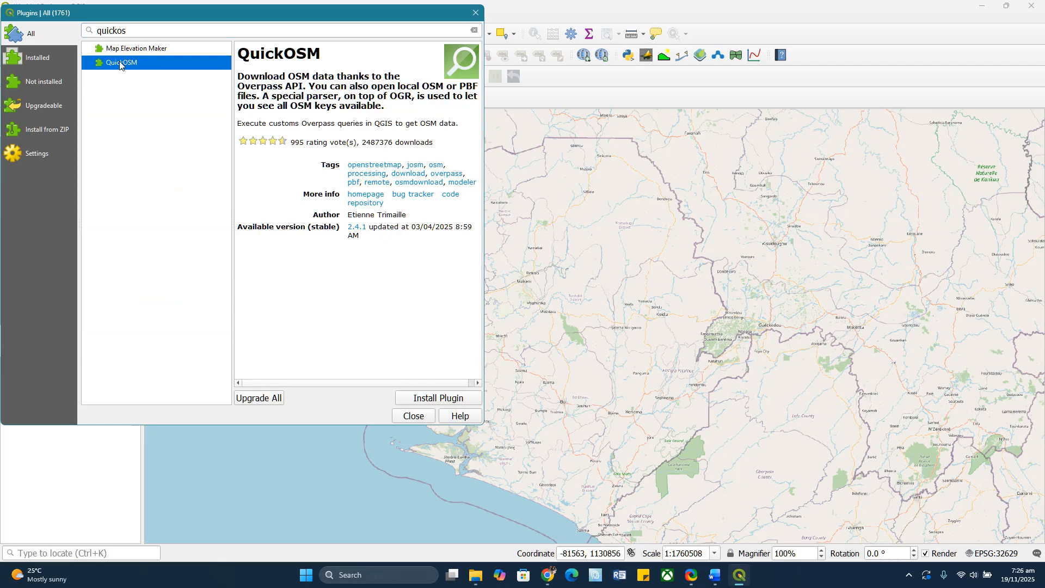
{"action": "left_click", "coordinate": [427, 401]}
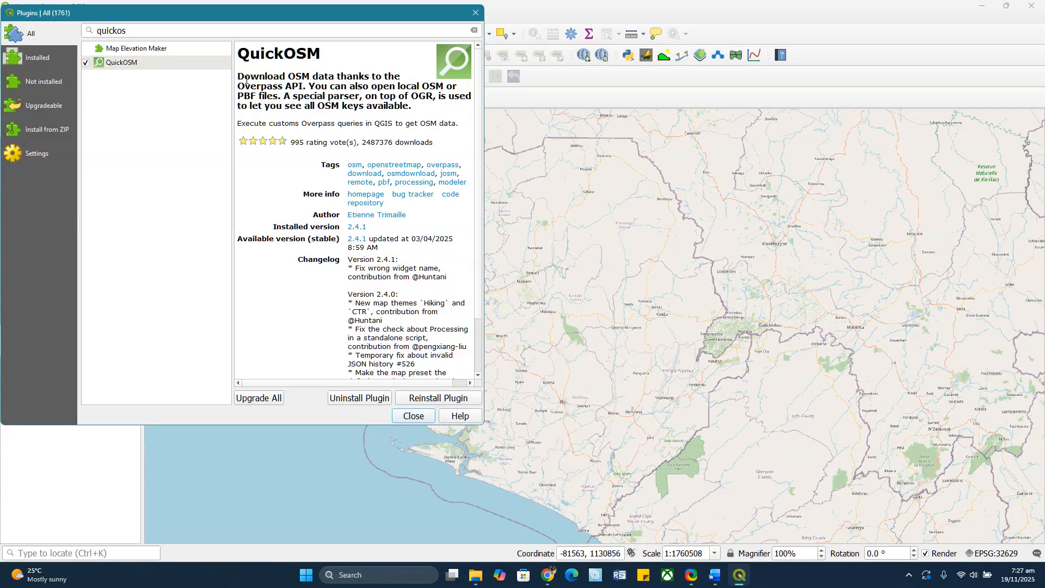
{"action": "left_click_drag", "start_coordinate": [241, 76], "coordinate": [273, 87]}
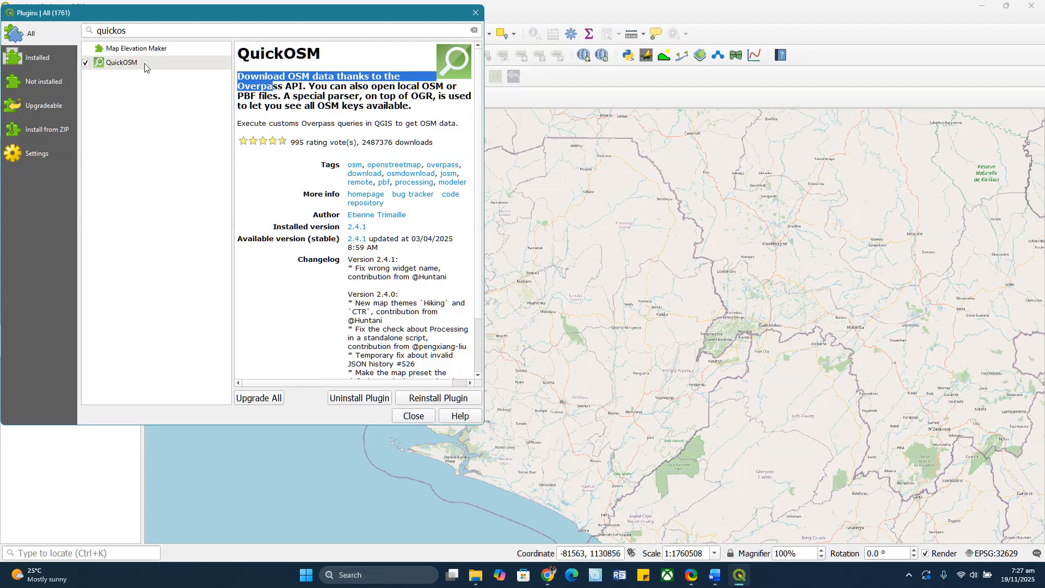
{"action": "left_click", "coordinate": [406, 416]}
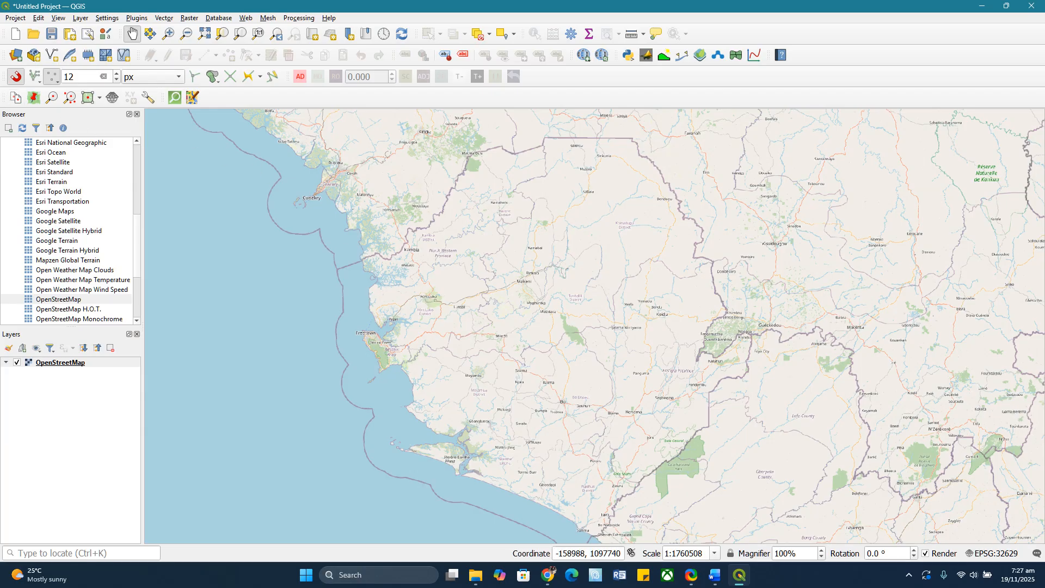
Zoom the map to the EPSG:32629 coordinate 207021, 954925 with the Lat Lon Tools Zoom to Coordinate function.
{"action": "left_click", "coordinate": [51, 99]}
{"action": "left_click", "coordinate": [53, 99]}
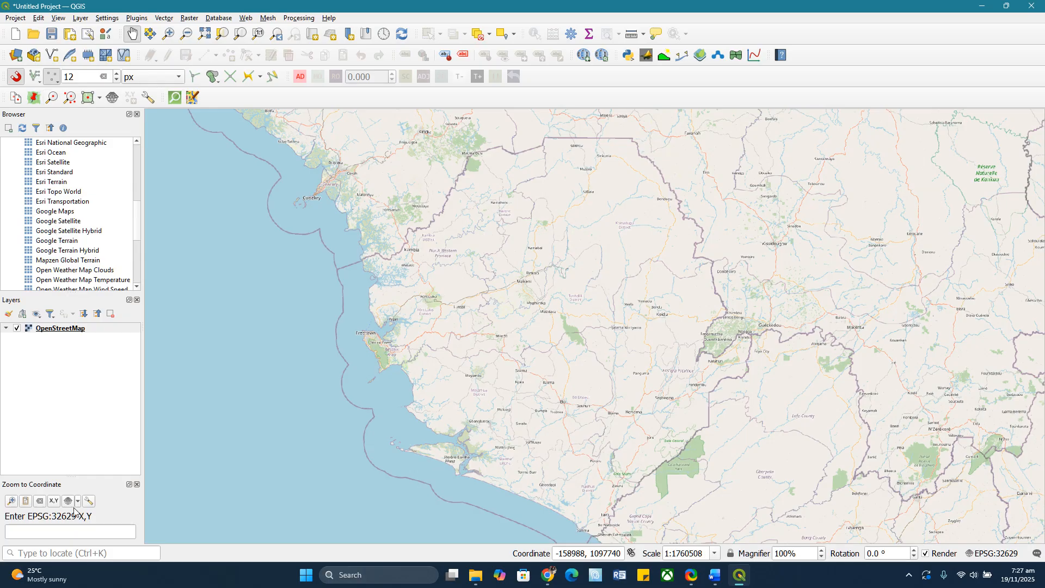
{"action": "left_click", "coordinate": [55, 531]}
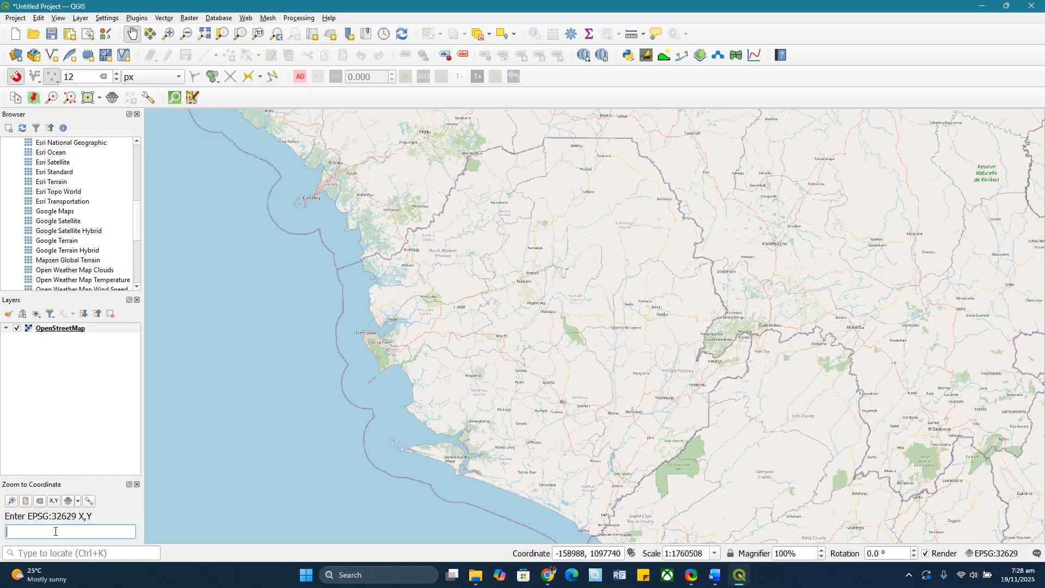
{"action": "type", "text": "207021"}
{"action": "key", "text": "BackSpace"}
{"action": "type", "text": ","}
{"action": "type", "text": "954925"}
{"action": "key", "text": "Return"}
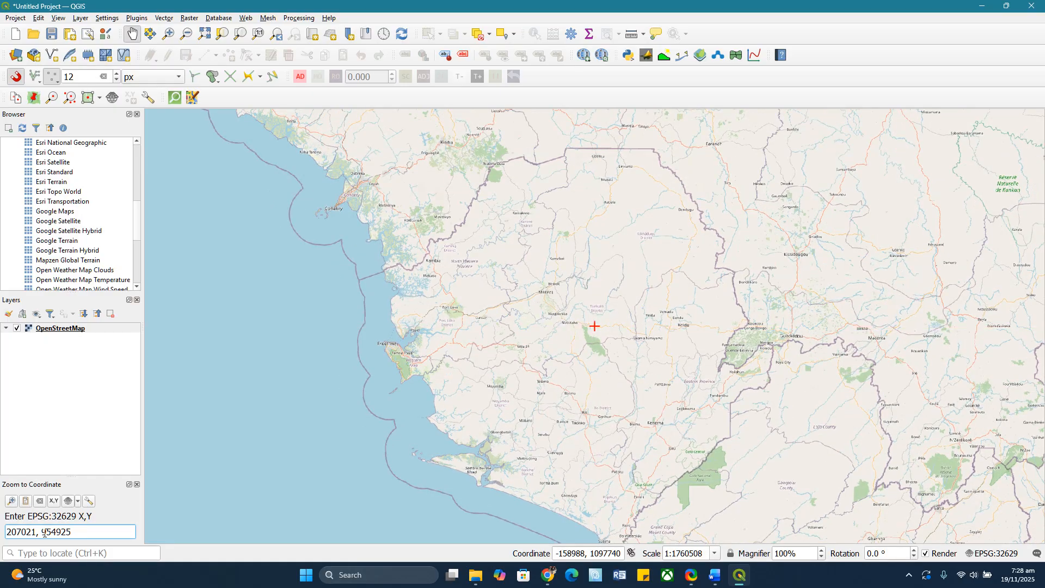
Examine the surroundings of the marked coordinate on the basemap up close, including the settlement and roads around it.
{"action": "scroll", "coordinate": [593, 325], "scroll_direction": "up", "scroll_amount": 1}
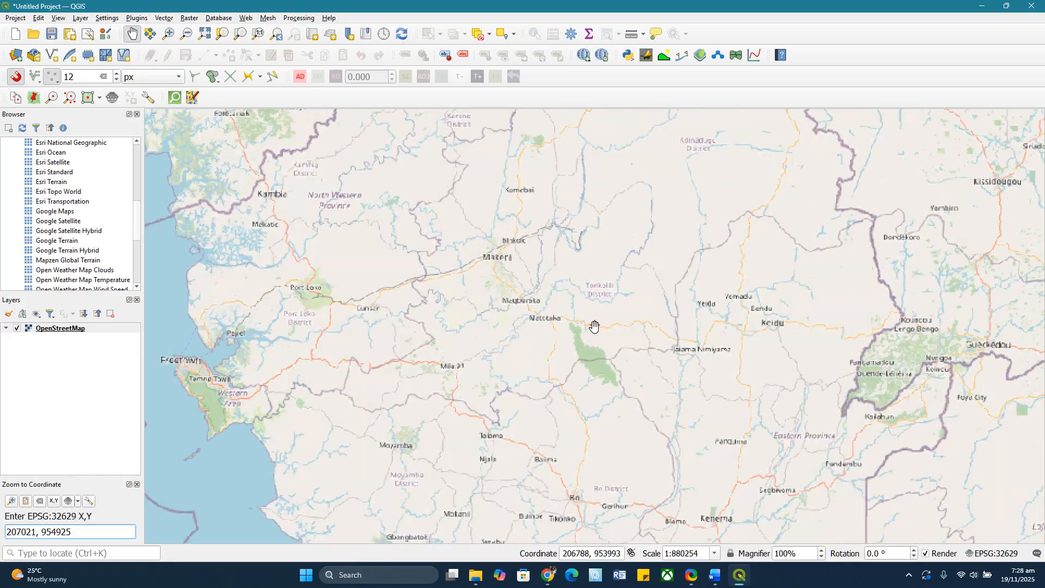
{"action": "scroll", "coordinate": [594, 325], "scroll_direction": "up", "scroll_amount": 3}
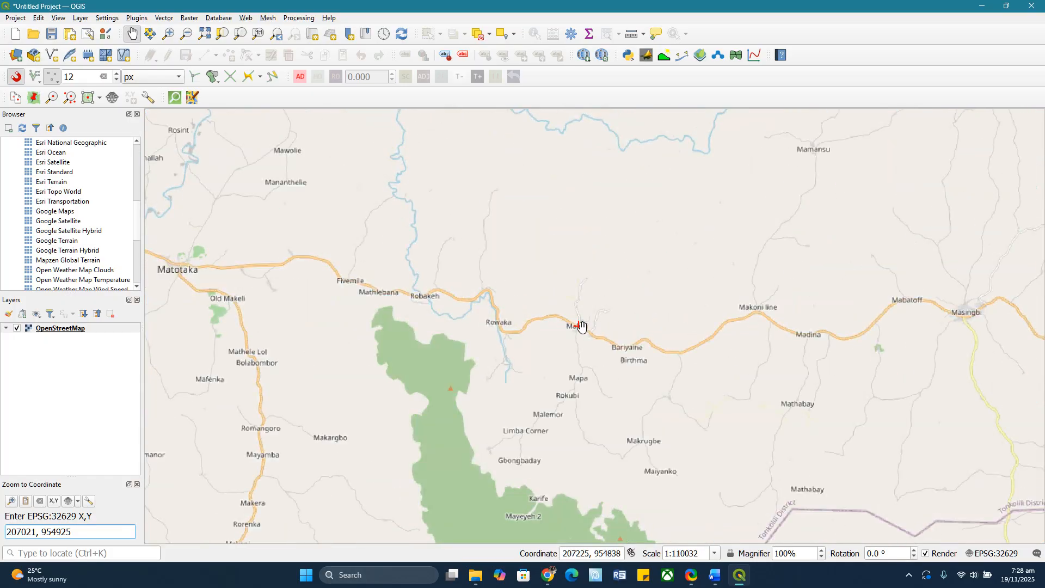
{"action": "scroll", "coordinate": [581, 325], "scroll_direction": "up", "scroll_amount": 4}
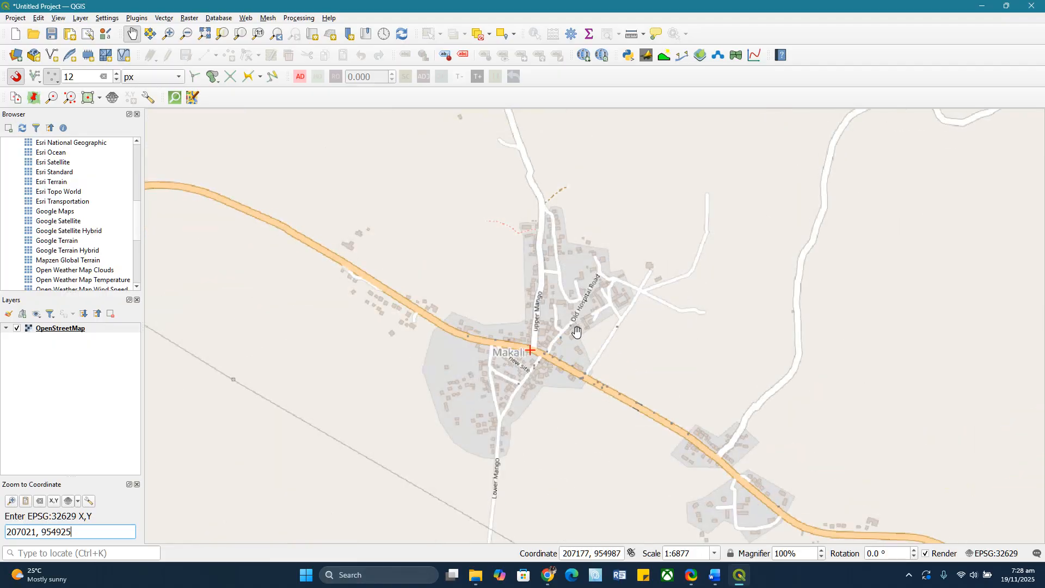
{"action": "left_click_drag", "start_coordinate": [555, 401], "coordinate": [579, 408]}
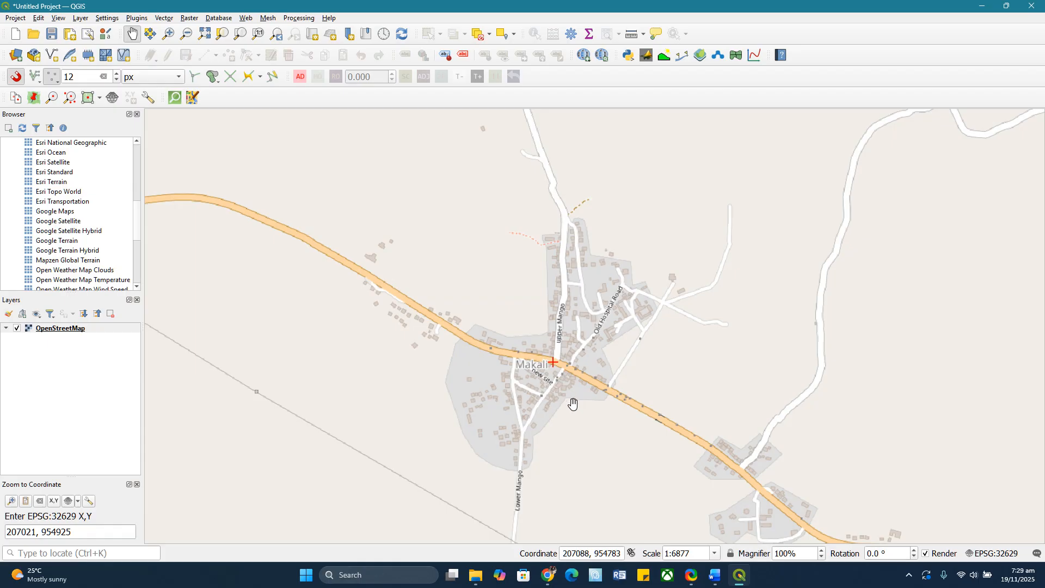
{"action": "left_click_drag", "start_coordinate": [566, 432], "coordinate": [572, 419]}
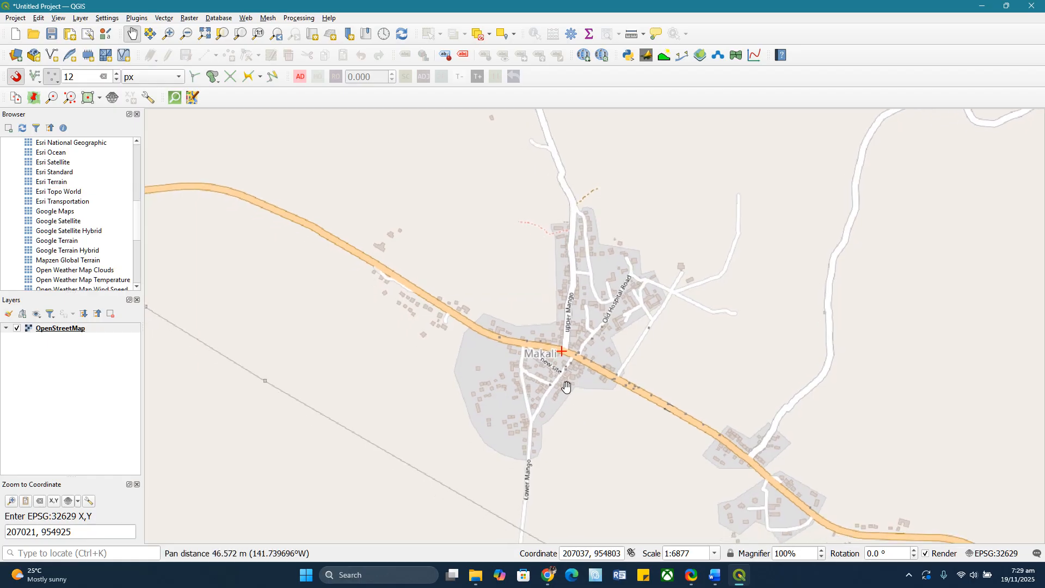
{"action": "scroll", "coordinate": [566, 386], "scroll_direction": "up", "scroll_amount": 1}
{"action": "scroll", "coordinate": [566, 386], "scroll_direction": "down", "scroll_amount": 1}
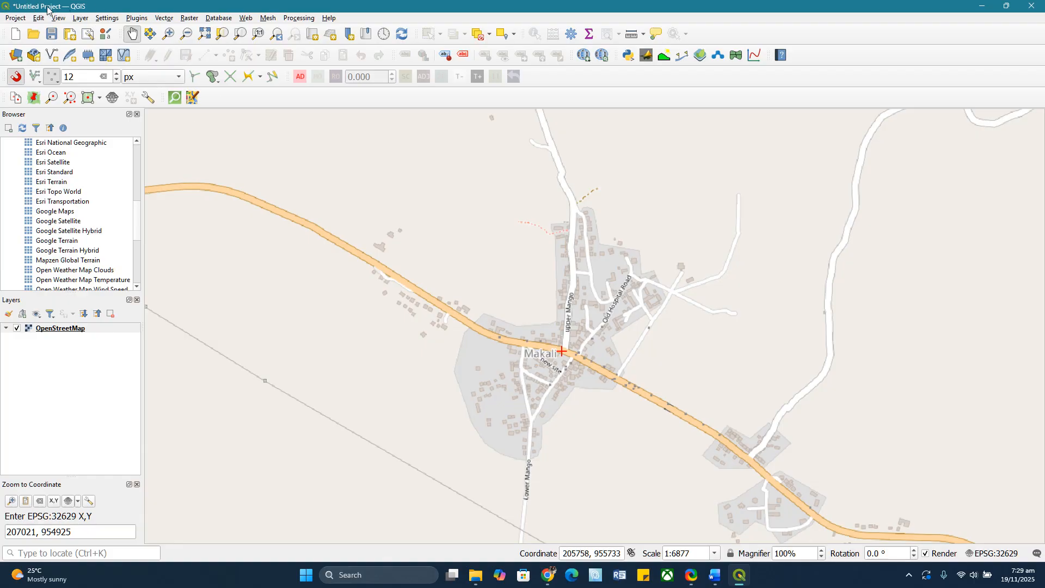
Collapse the XYZ Tiles group and examine the Home folder and the C: and E: drives as data locations.
{"action": "scroll", "coordinate": [54, 223], "scroll_direction": "up", "scroll_amount": 5}
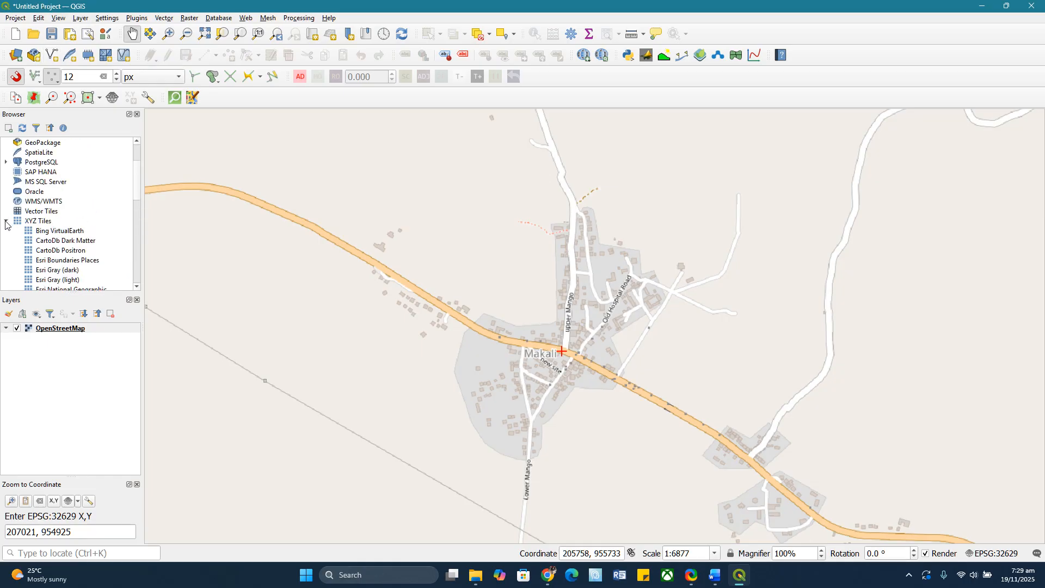
{"action": "left_click", "coordinate": [6, 223]}
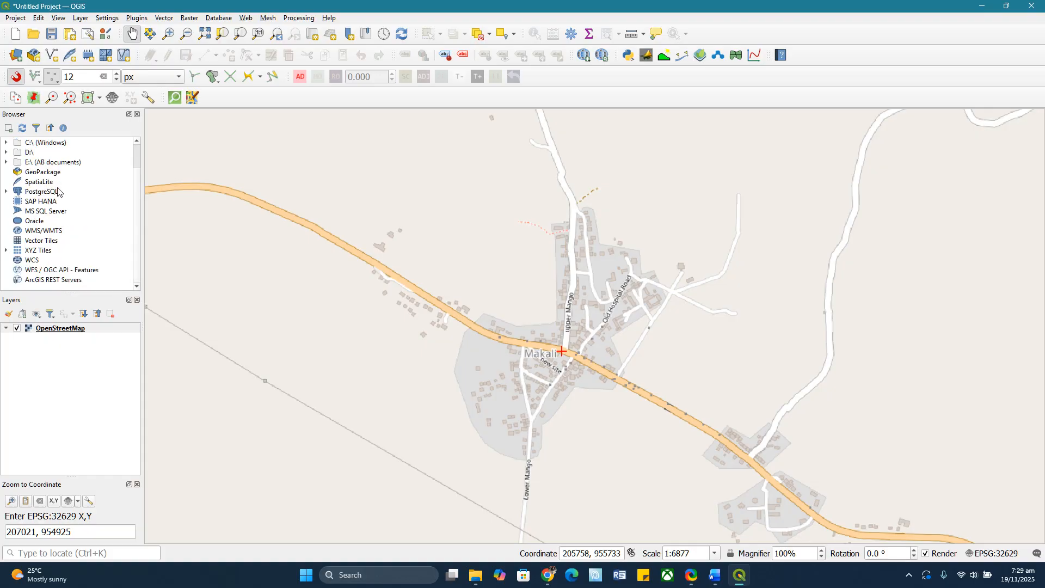
{"action": "scroll", "coordinate": [52, 166], "scroll_direction": "up", "scroll_amount": 1}
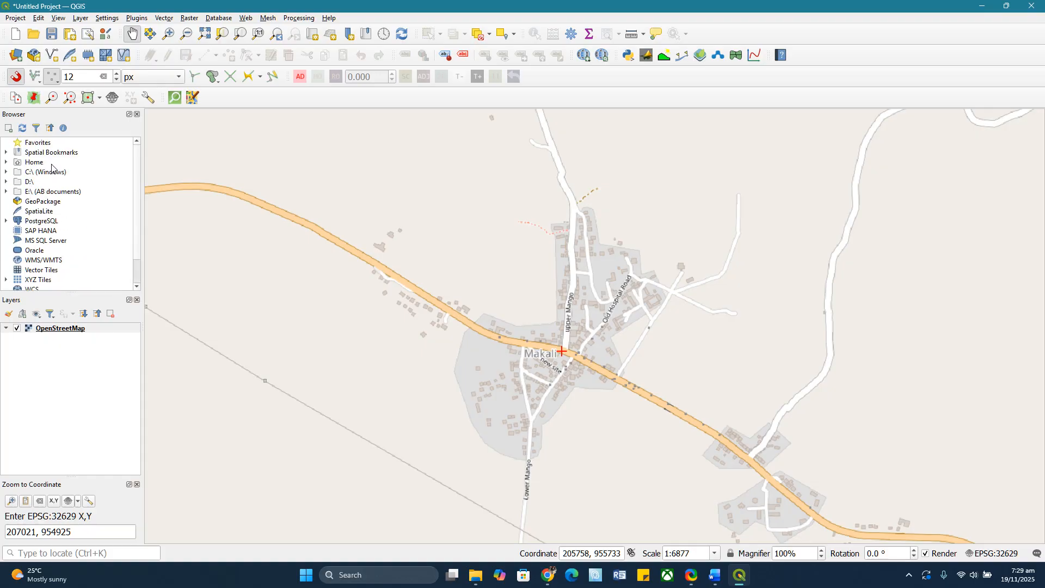
{"action": "left_click", "coordinate": [40, 164]}
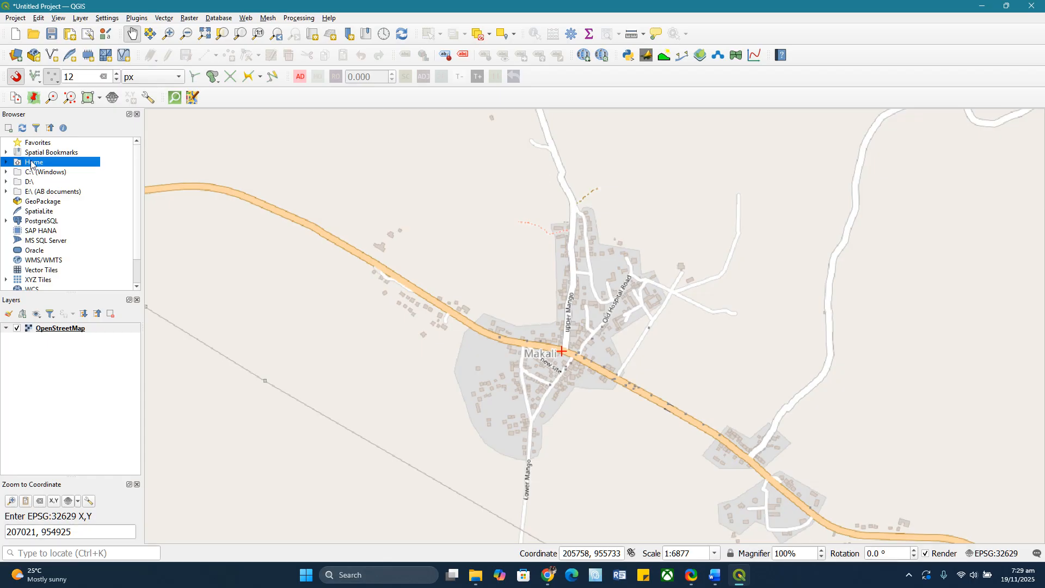
{"action": "left_click", "coordinate": [7, 162]}
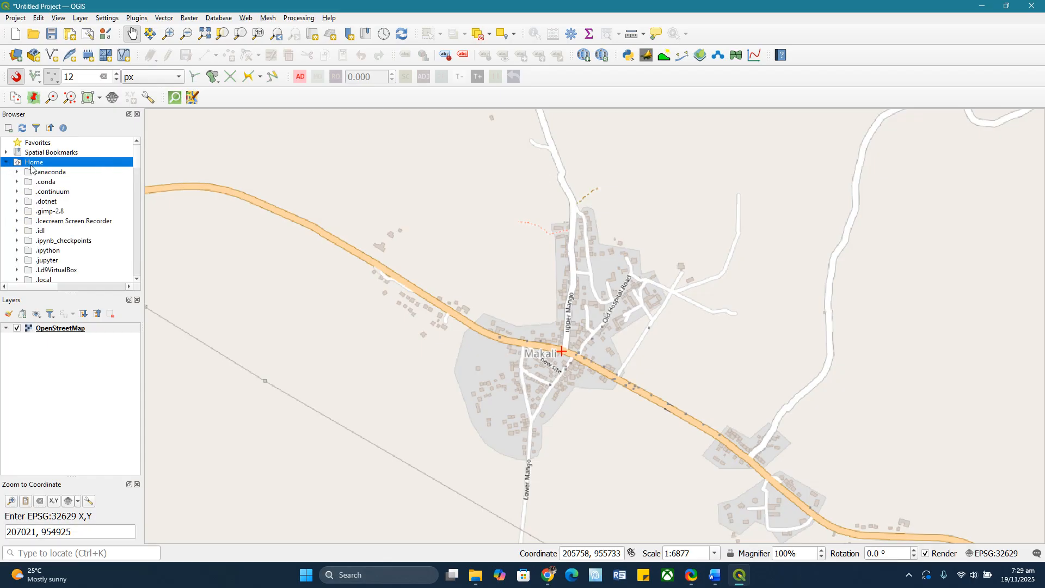
{"action": "scroll", "coordinate": [60, 209], "scroll_direction": "down", "scroll_amount": 2}
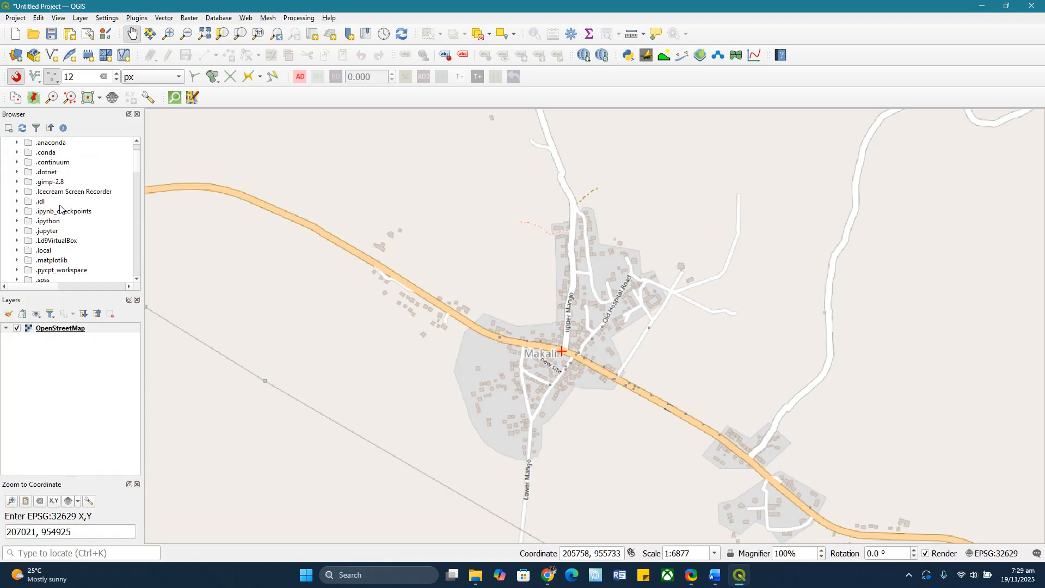
{"action": "scroll", "coordinate": [60, 208], "scroll_direction": "up", "scroll_amount": 2}
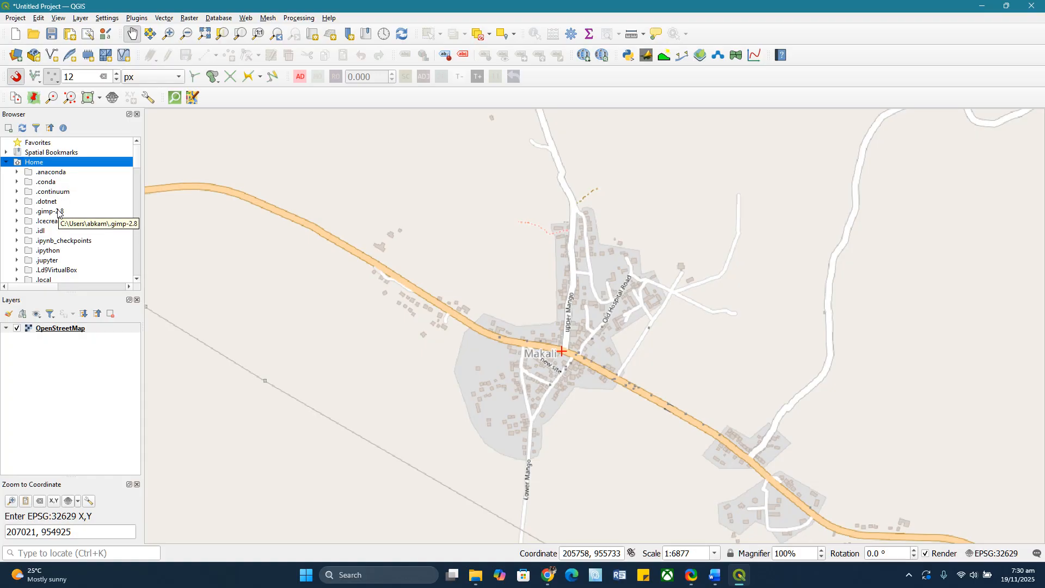
{"action": "left_click", "coordinate": [7, 164]}
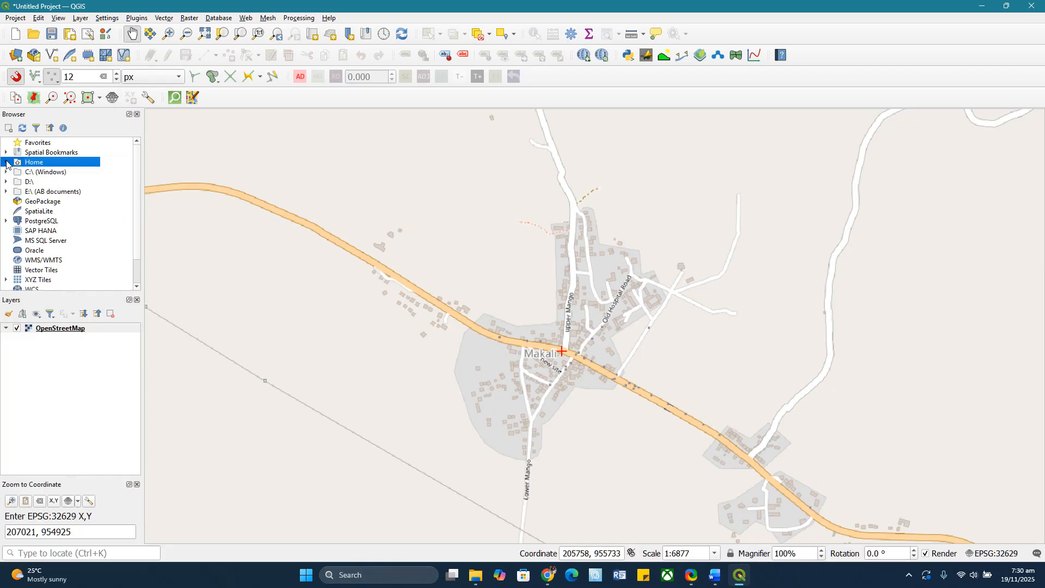
{"action": "left_click", "coordinate": [32, 171]}
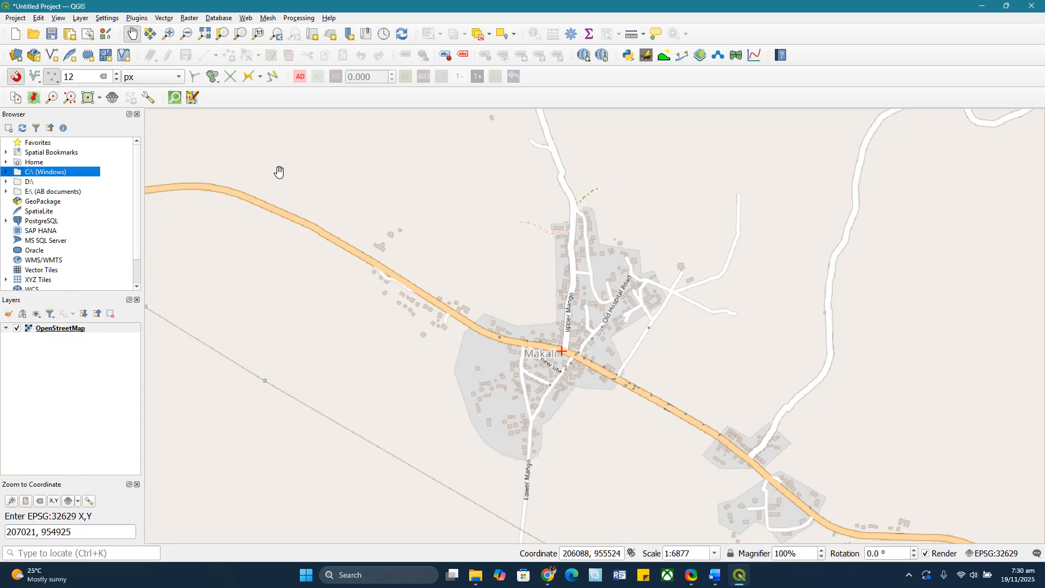
{"action": "left_click", "coordinate": [57, 192]}
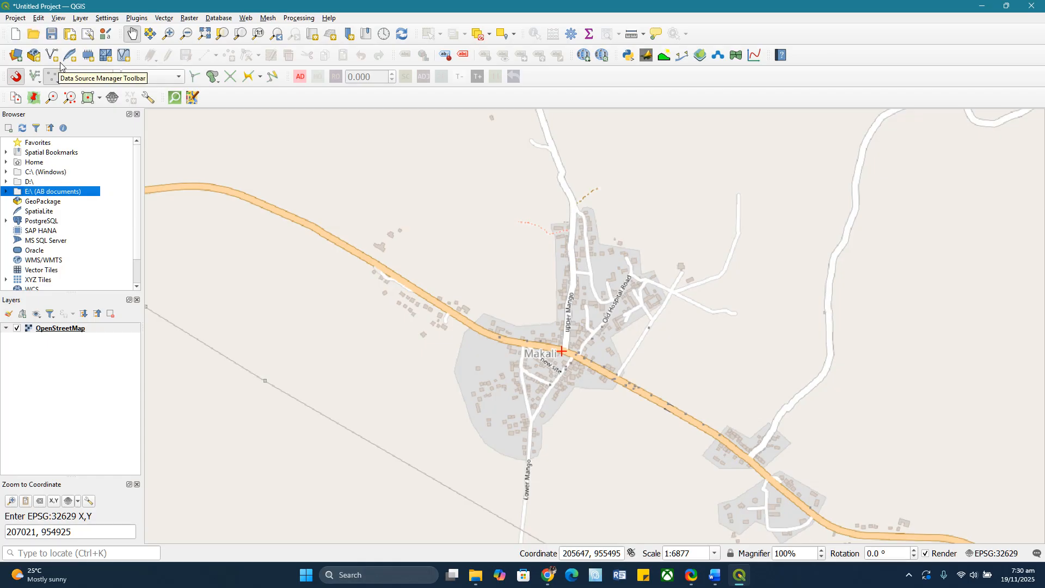
Save the project as GIS_project in the GIS_project folder on the Desktop.
{"action": "left_click", "coordinate": [51, 35]}
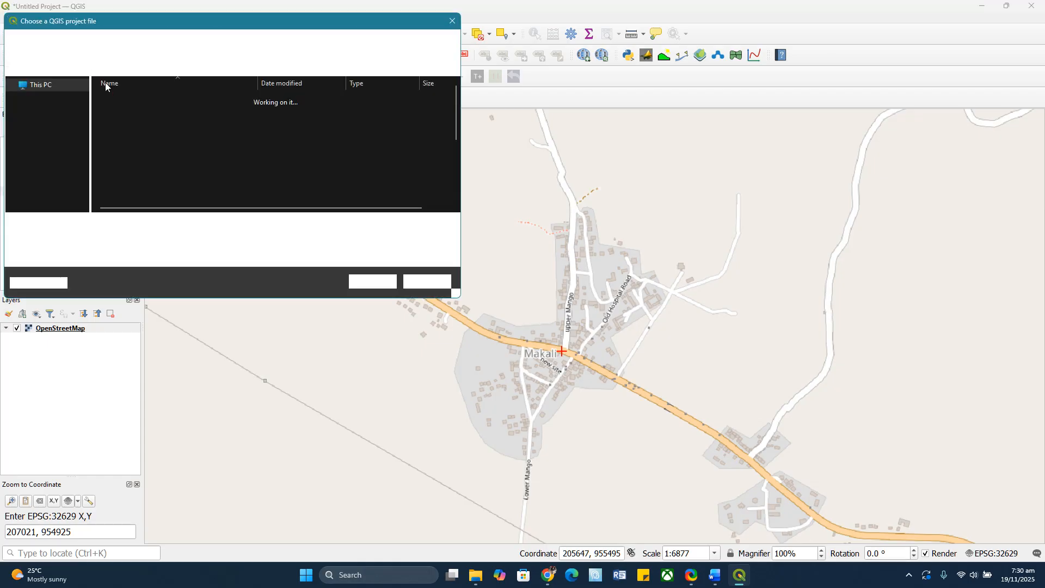
{"action": "left_click", "coordinate": [56, 121]}
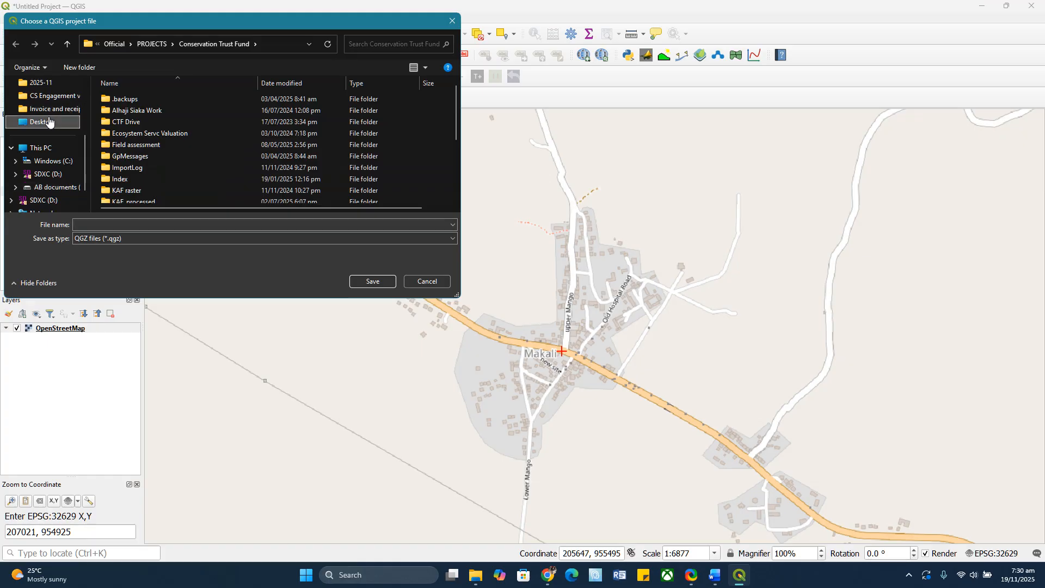
{"action": "left_click", "coordinate": [126, 99]}
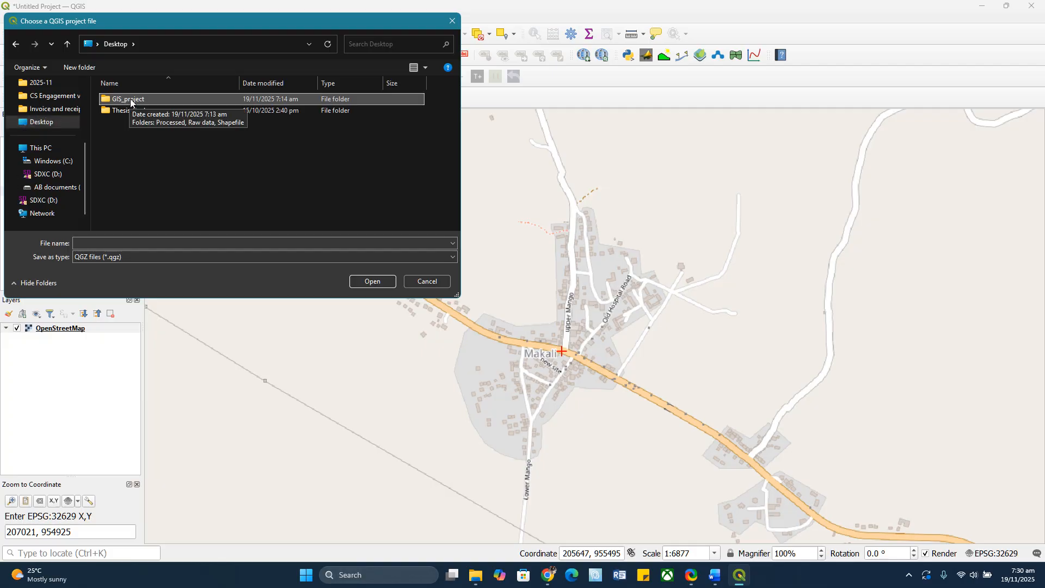
{"action": "double_click", "coordinate": [130, 99]}
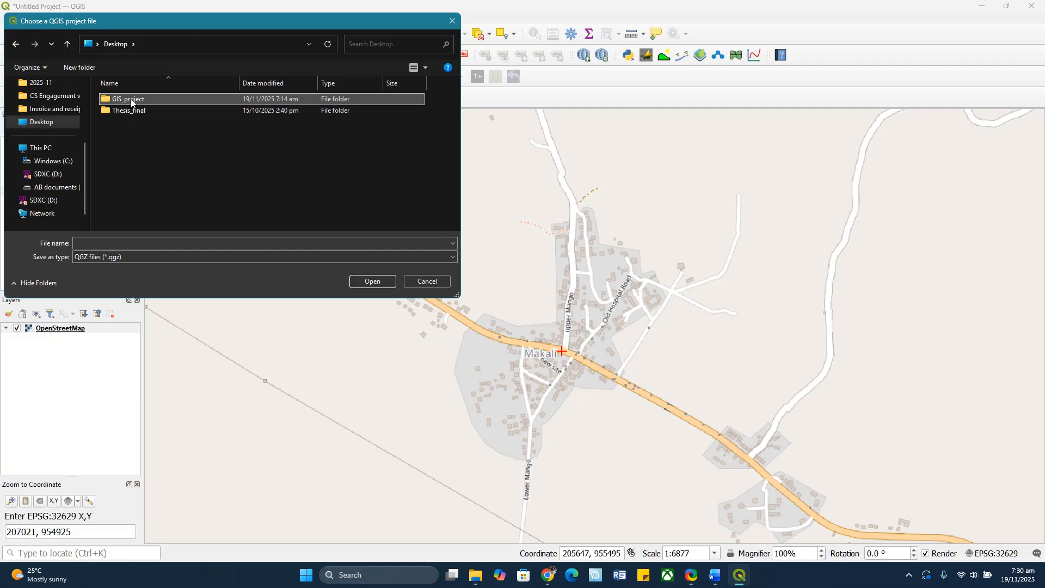
{"action": "left_click", "coordinate": [122, 245]}
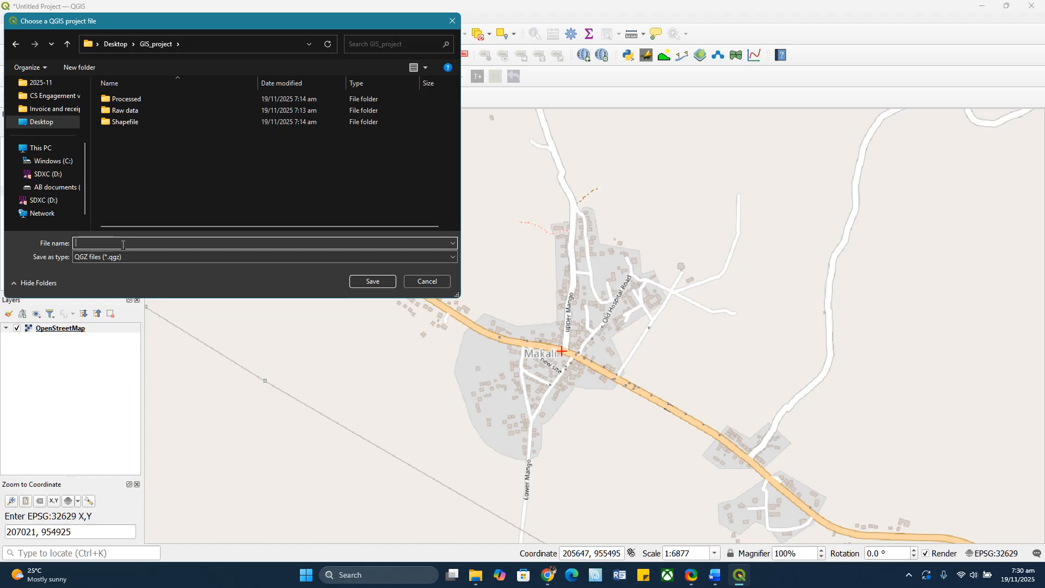
{"action": "type", "text": "GIS_project"}
{"action": "left_click", "coordinate": [372, 281]}
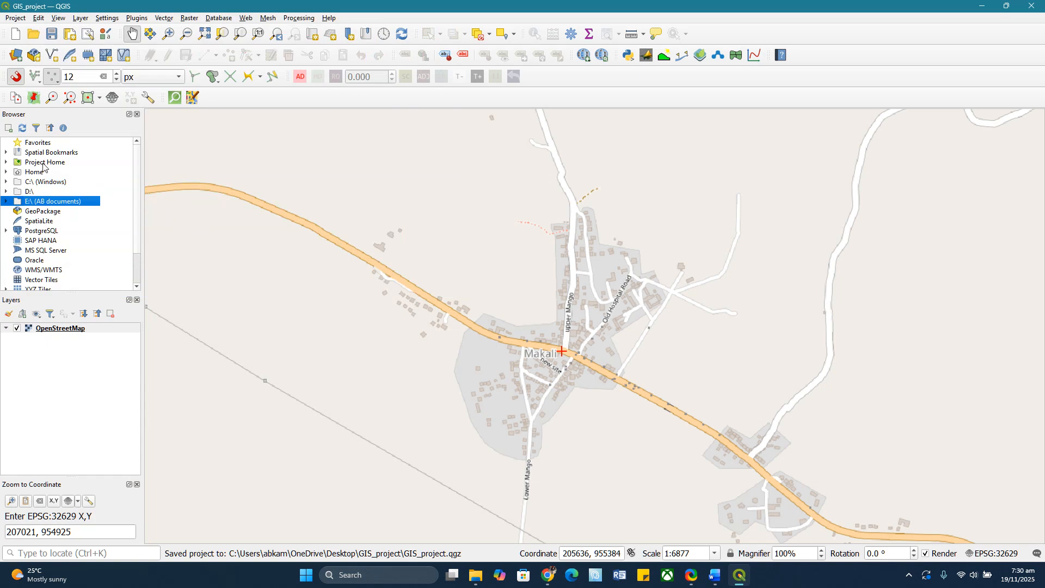
Expand the Project Home folder to show its contents and close the Zoom to Coordinate panel.
{"action": "left_click", "coordinate": [5, 165]}
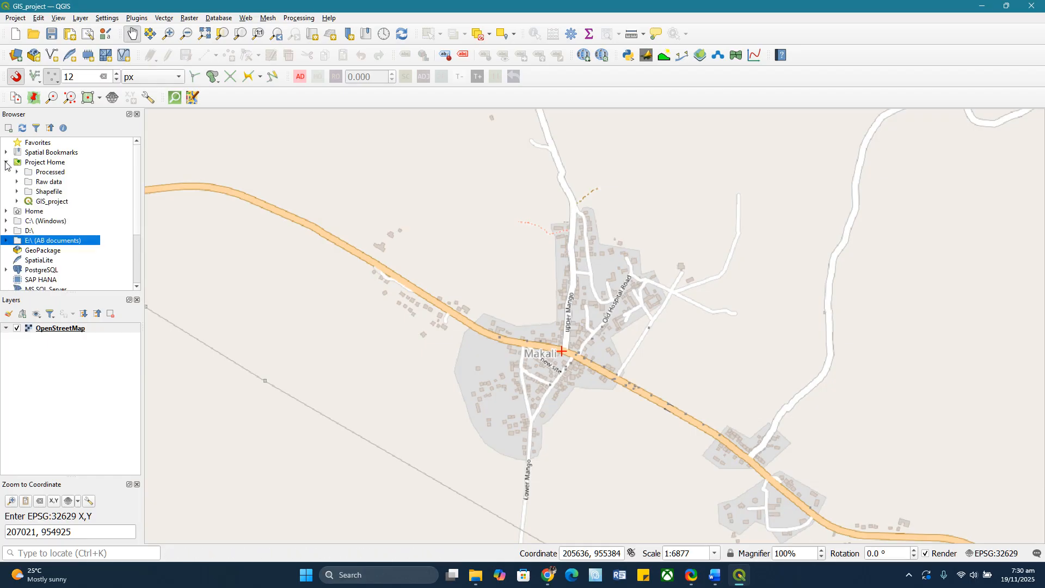
{"action": "left_click", "coordinate": [44, 162]}
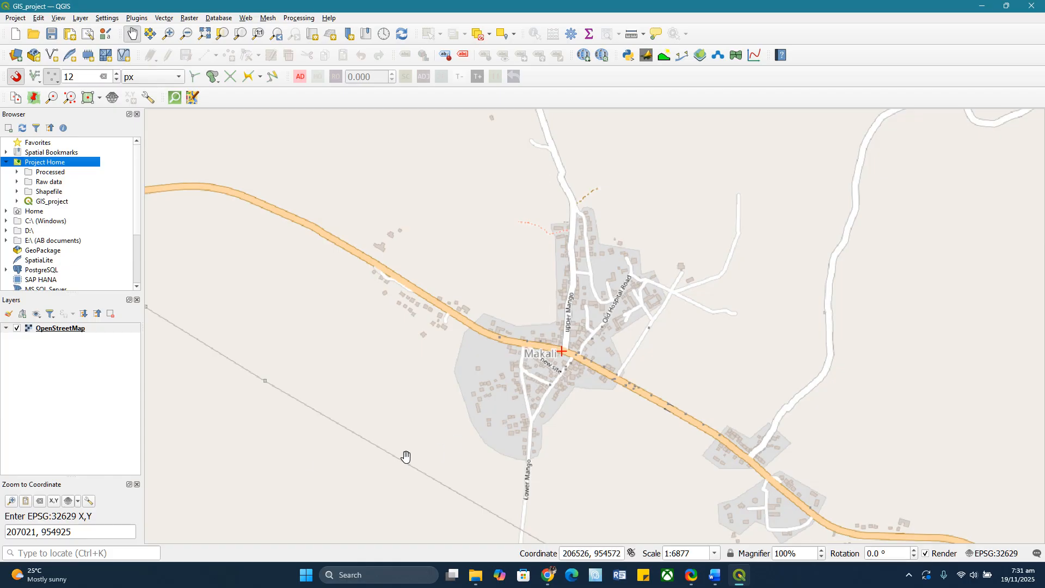
{"action": "left_click", "coordinate": [136, 484]}
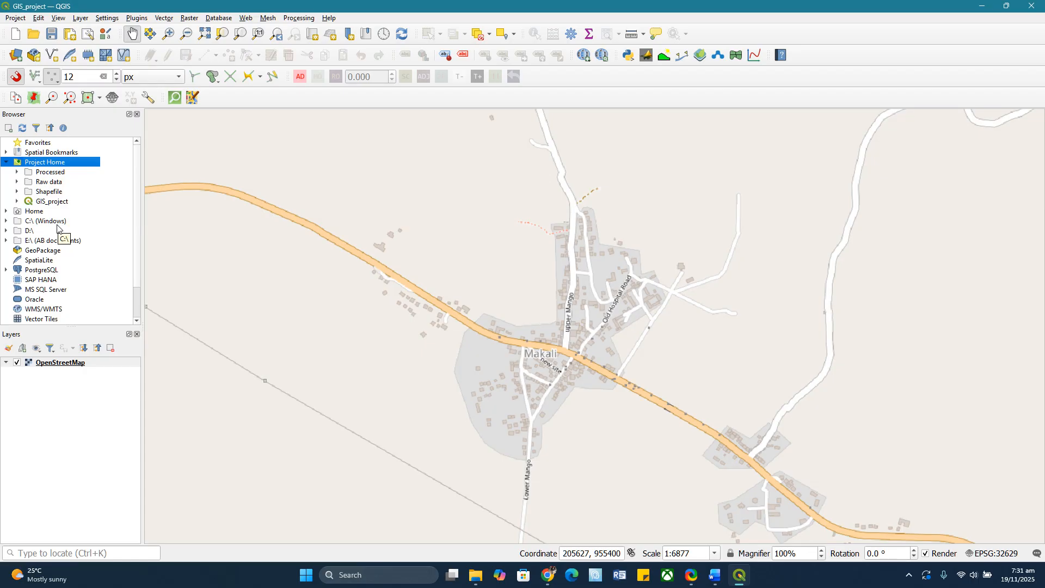
Start a new shapefile in the project's Shapefile folder and name it Makali_city.shp.
{"action": "left_click", "coordinate": [47, 192]}
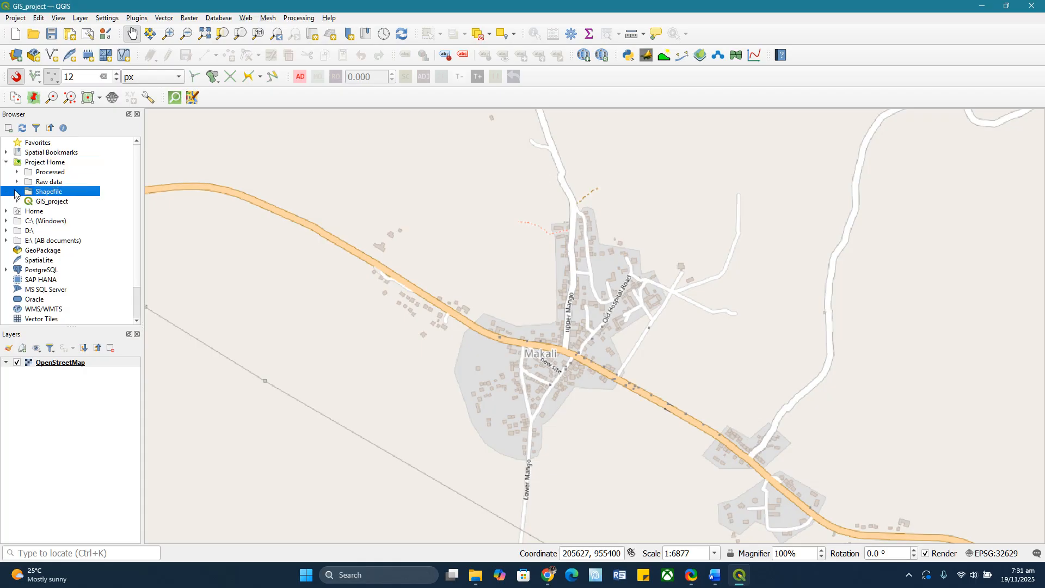
{"action": "left_click", "coordinate": [46, 182]}
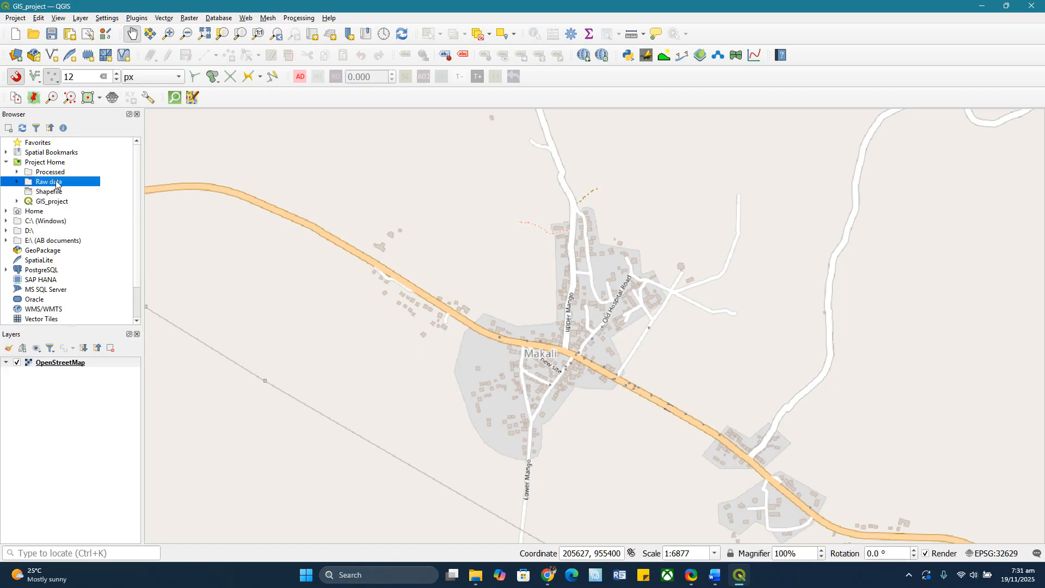
{"action": "left_click", "coordinate": [45, 192]}
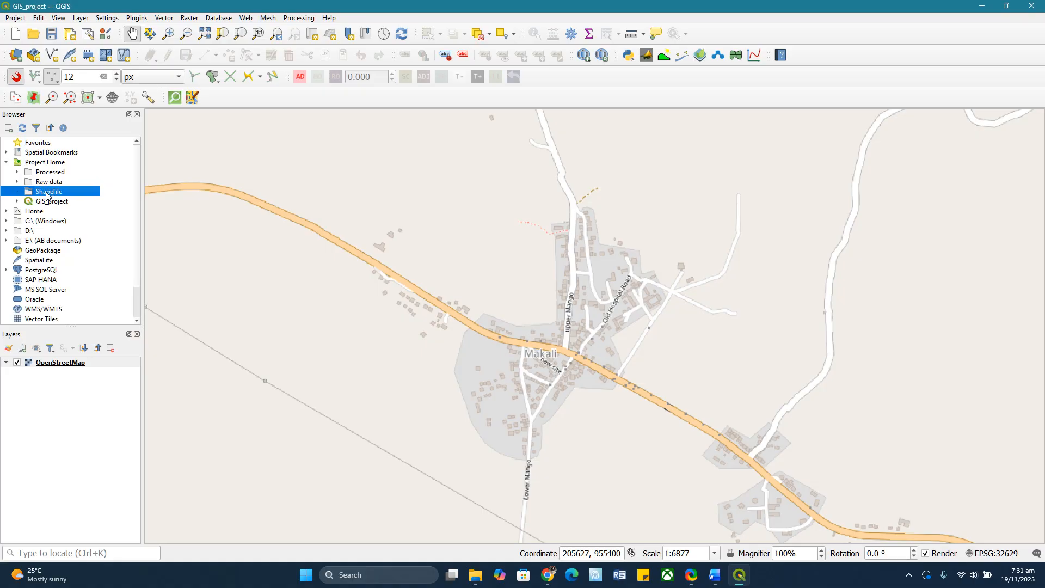
{"action": "right_click", "coordinate": [46, 193]}
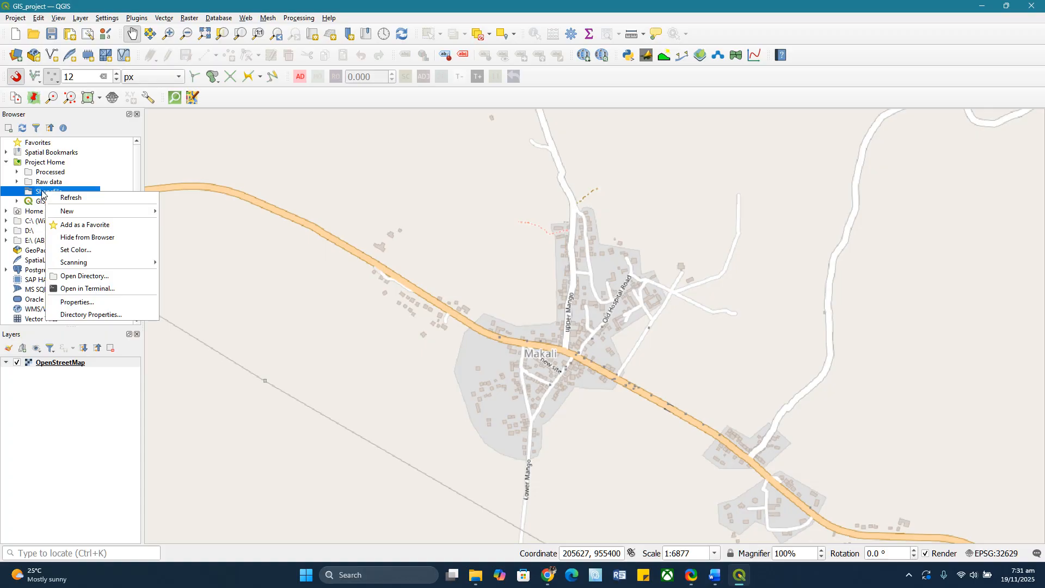
{"action": "mouse_move", "coordinate": [84, 211]}
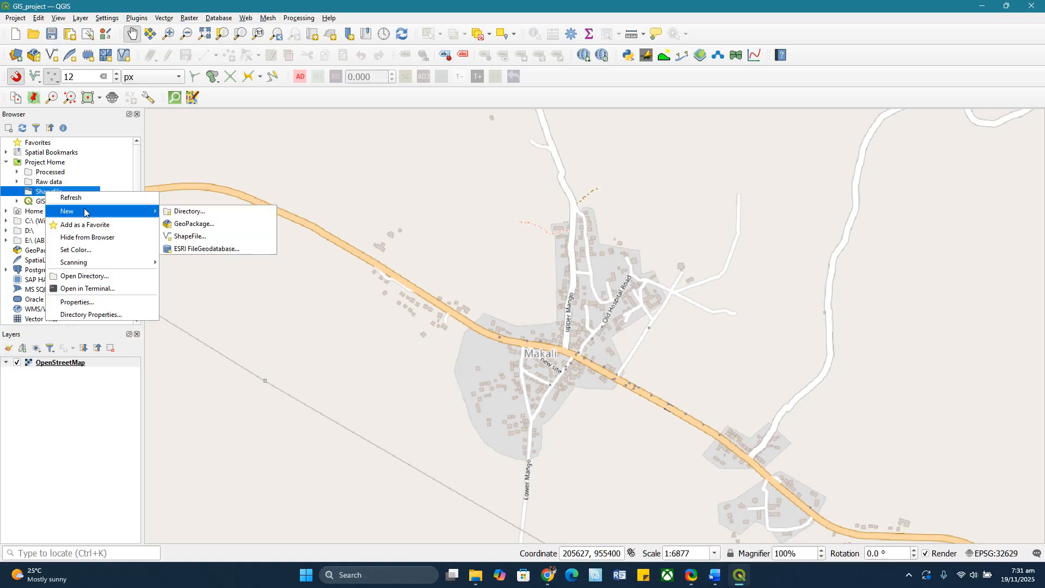
{"action": "left_click", "coordinate": [190, 236]}
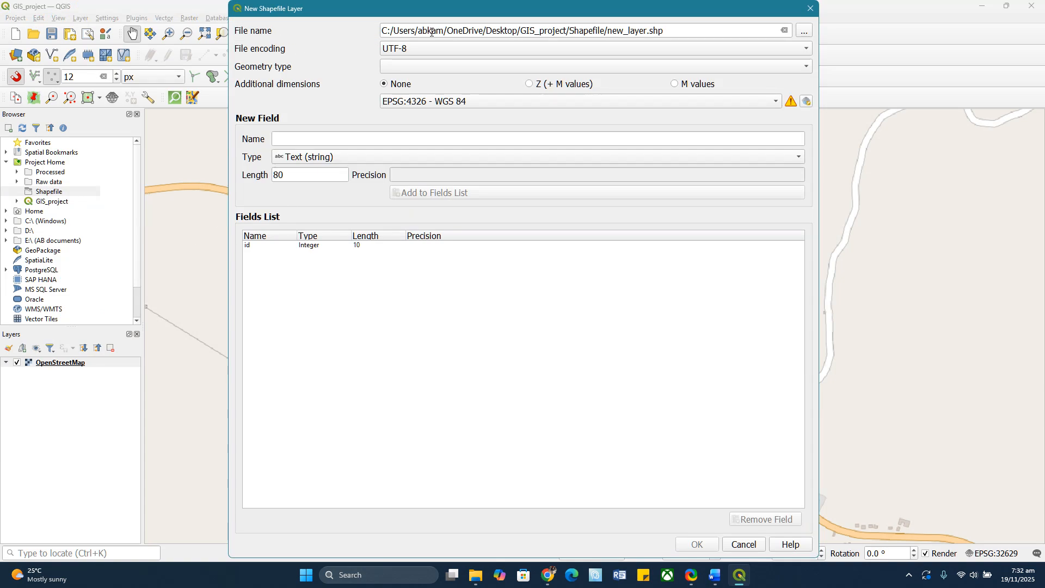
{"action": "left_click_drag", "start_coordinate": [608, 31], "coordinate": [644, 32]}
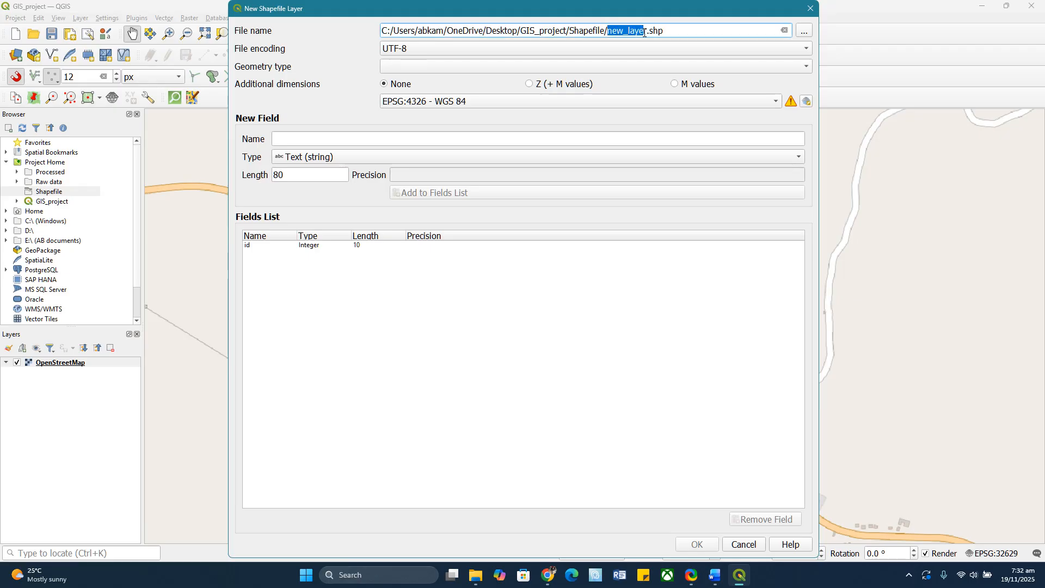
{"action": "left_click_drag", "start_coordinate": [646, 33], "coordinate": [648, 33]}
{"action": "type", "text": "Makali_city"}
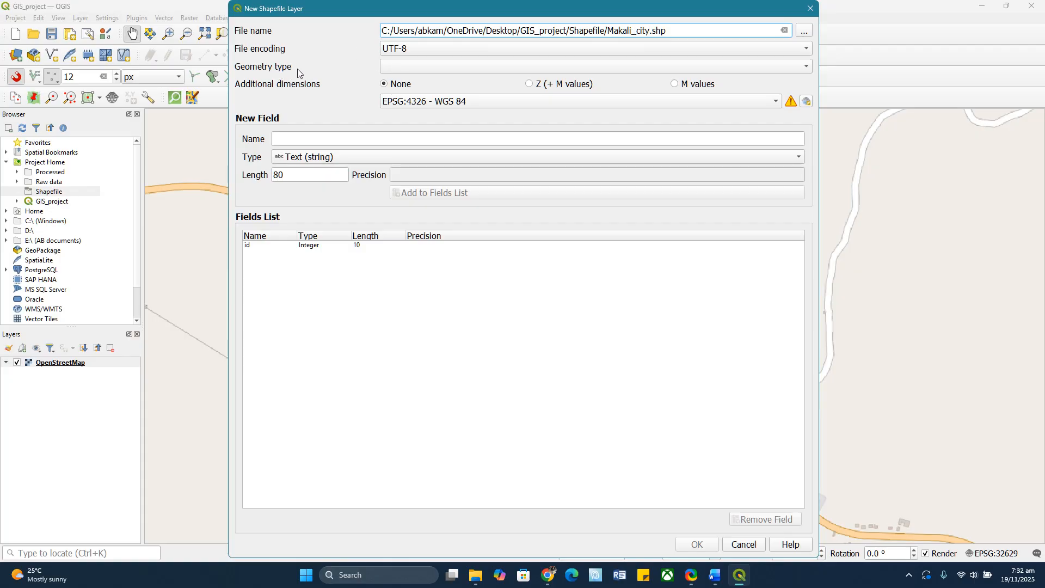
Set the new shapefile's geometry type to Polygon and its CRS to EPSG:32629 - WGS 84 / UTM zone 29N.
{"action": "left_click", "coordinate": [438, 70]}
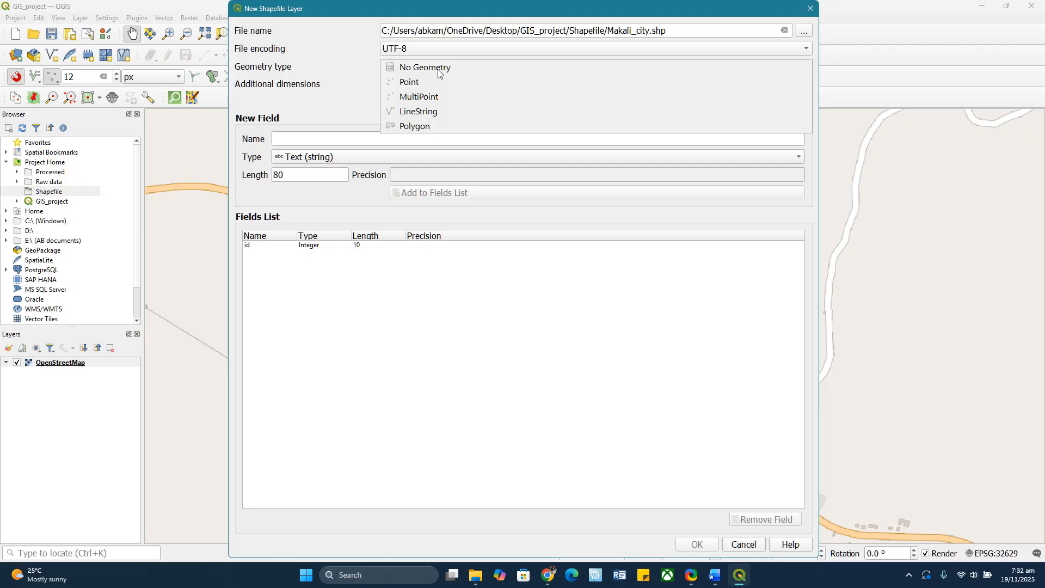
{"action": "left_click", "coordinate": [426, 128]}
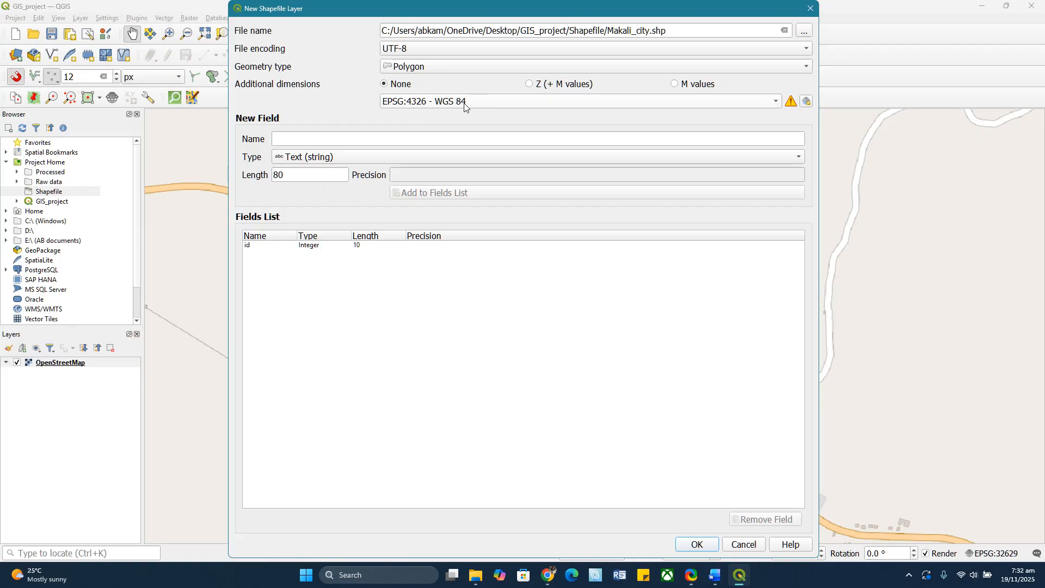
{"action": "mouse_move", "coordinate": [470, 106]}
{"action": "left_click", "coordinate": [806, 102]}
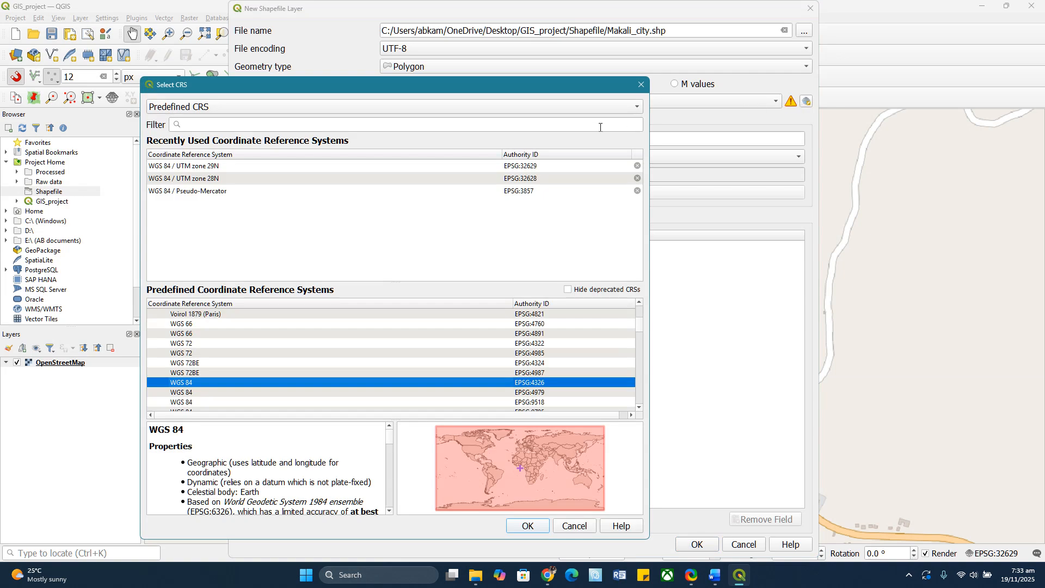
{"action": "left_click", "coordinate": [249, 165]}
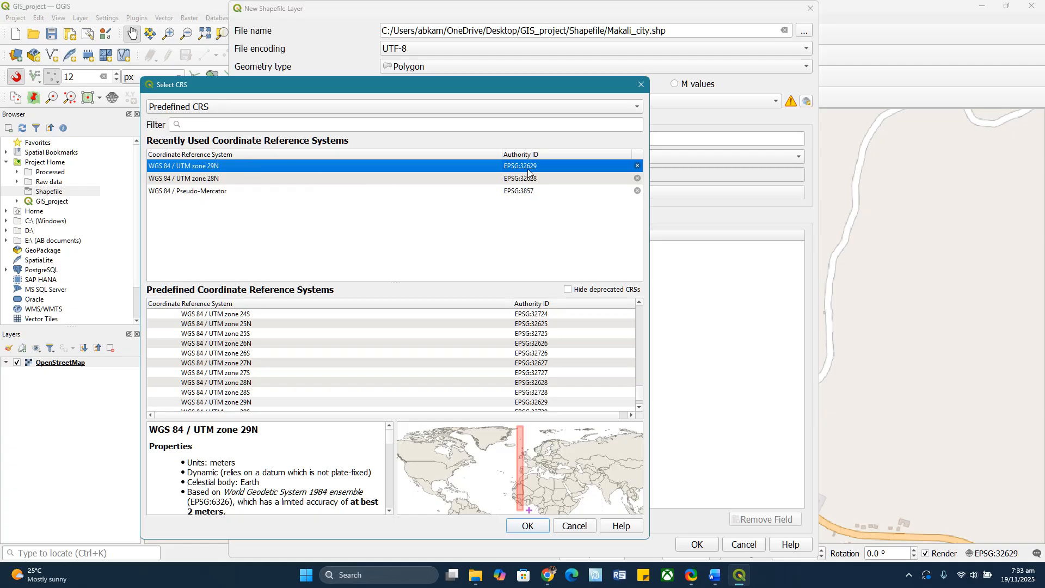
{"action": "left_click", "coordinate": [527, 526]}
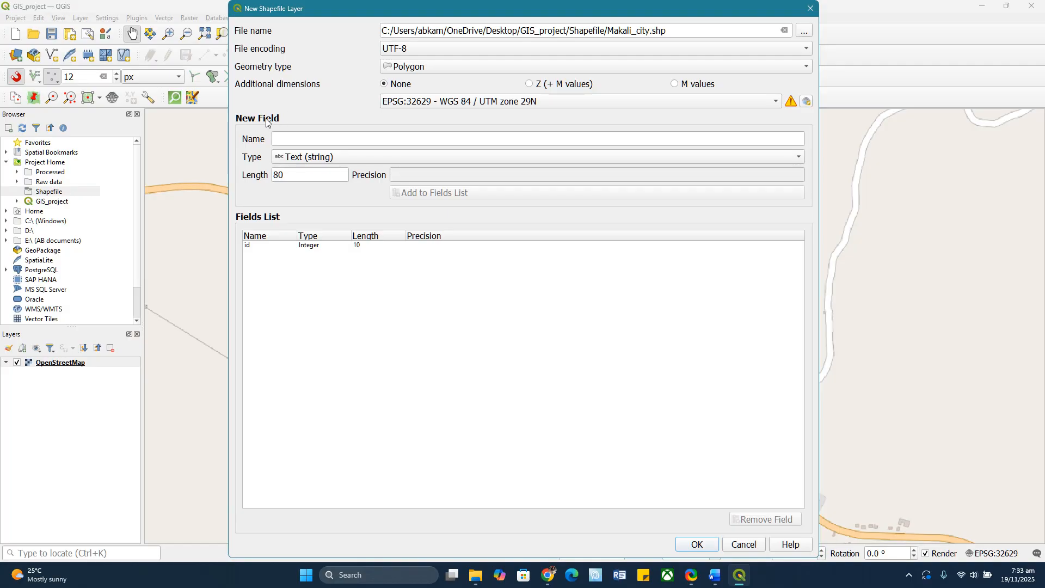
Add a text field named City_name with length 80 to the new shapefile's fields.
{"action": "left_click", "coordinate": [299, 140]}
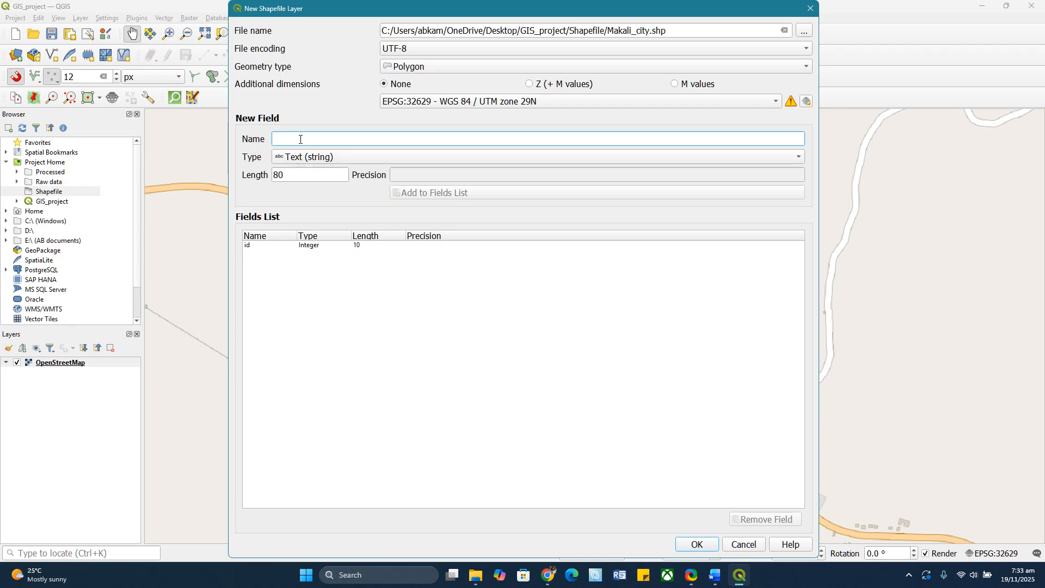
{"action": "left_click", "coordinate": [256, 246]}
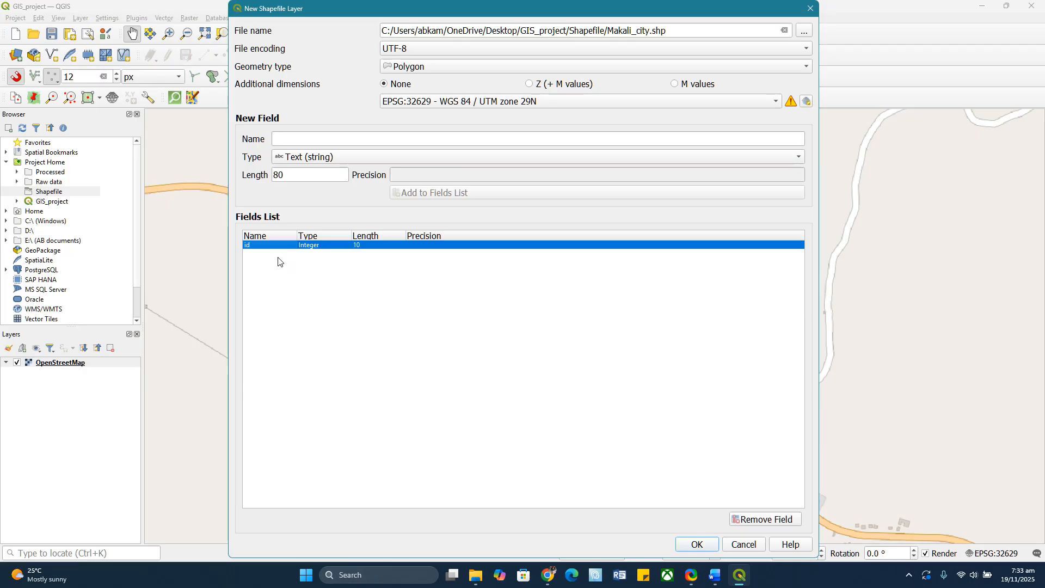
{"action": "left_click", "coordinate": [289, 139]}
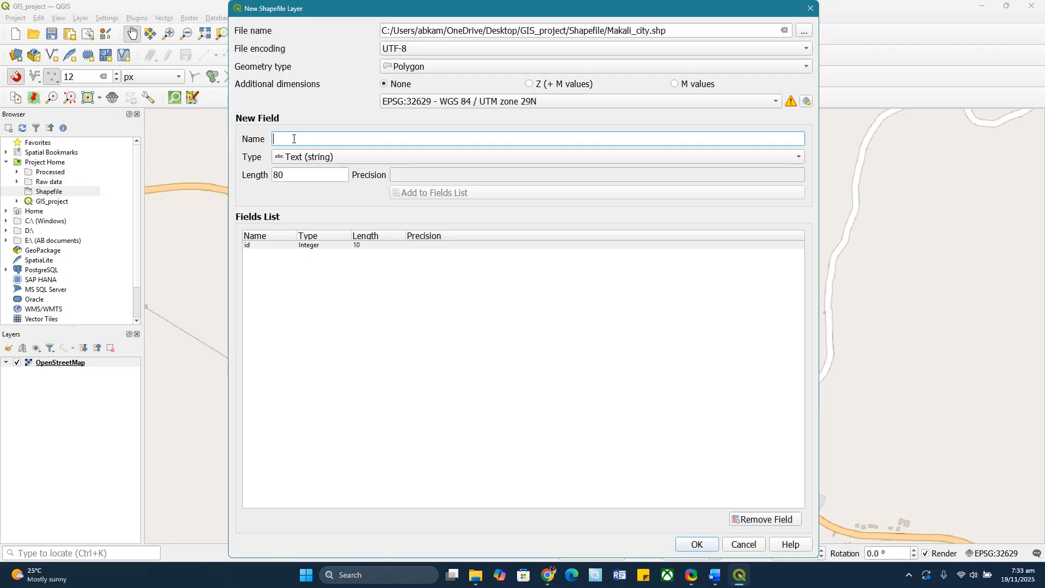
{"action": "type", "text": "City"}
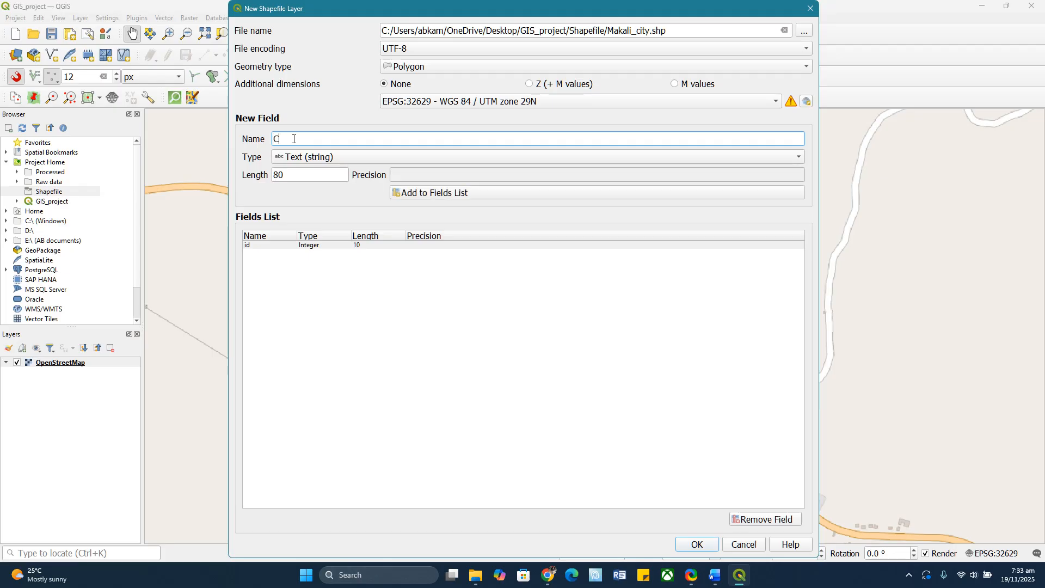
{"action": "type", "text": "name"}
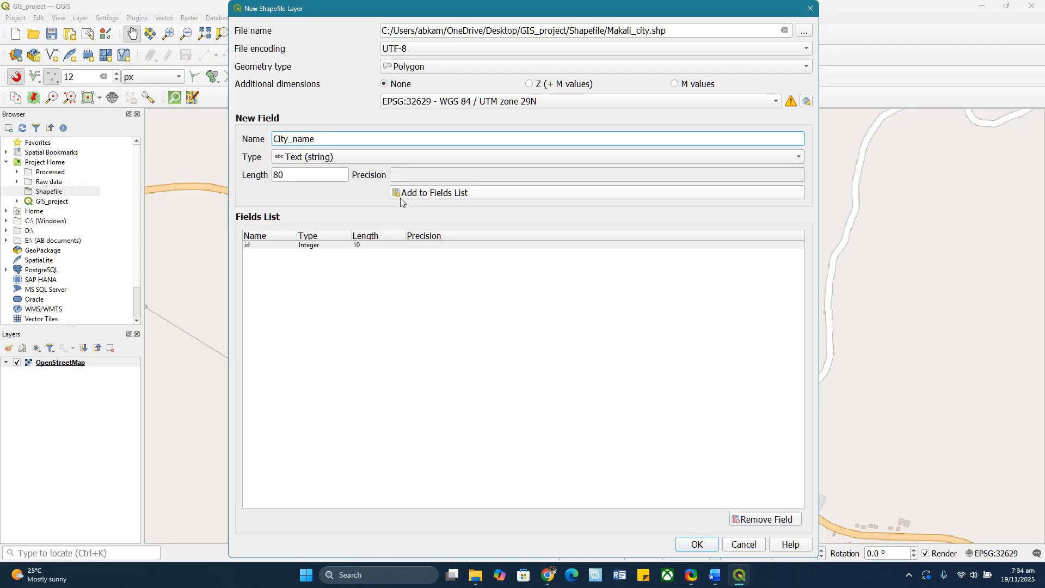
{"action": "left_click", "coordinate": [428, 194]}
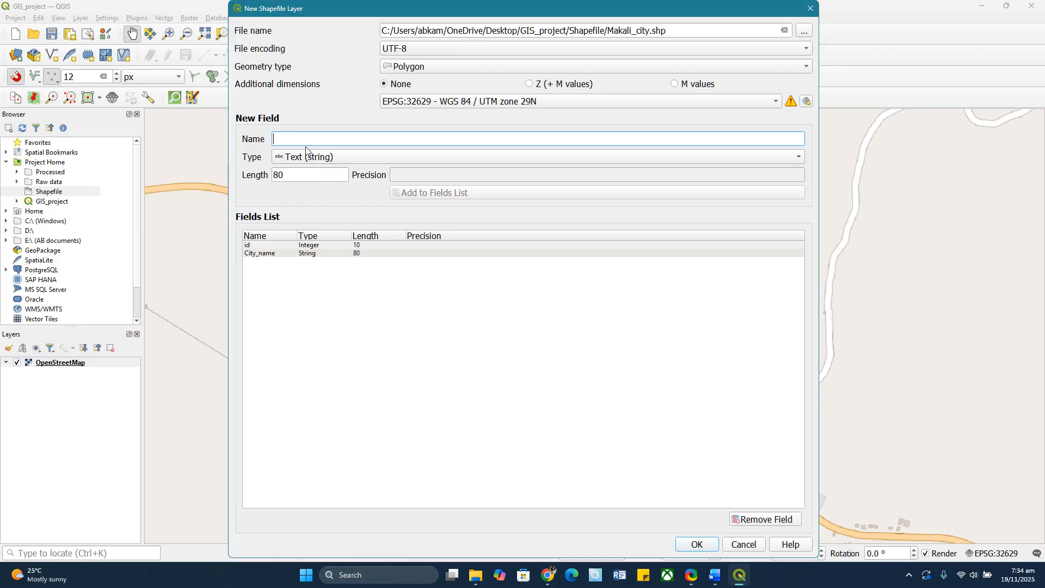
Add a decimal field named Area_km2 with length 6 and precision 2, and create the shapefile.
{"action": "type", "text": "Area_km2"}
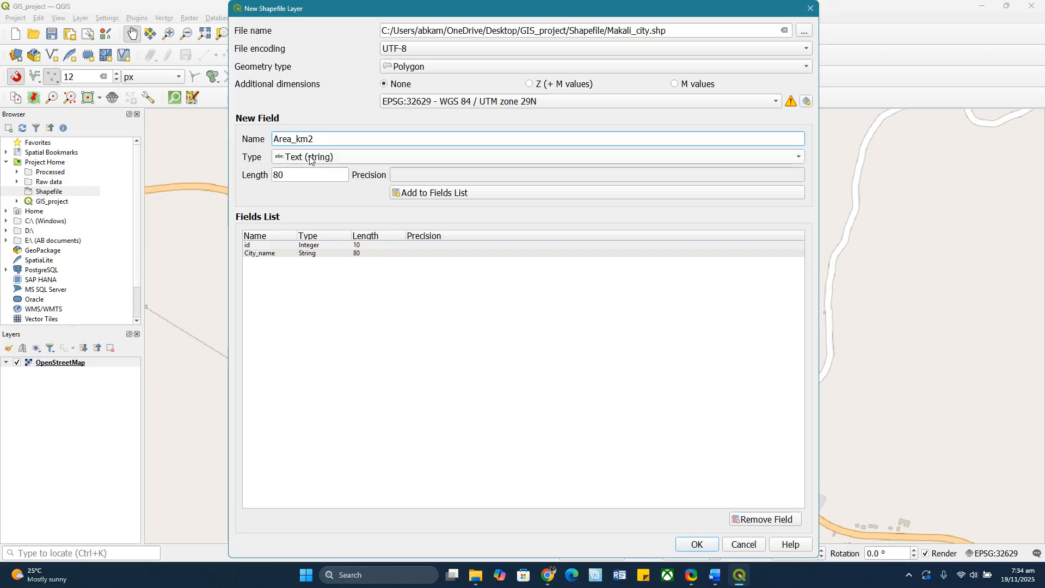
{"action": "left_click", "coordinate": [339, 159]}
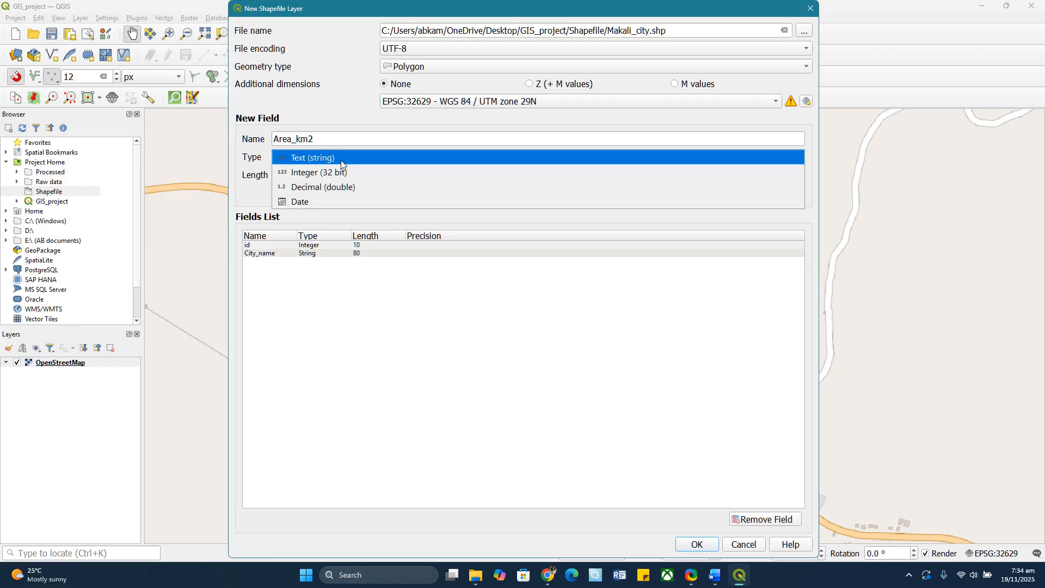
{"action": "left_click", "coordinate": [344, 187]}
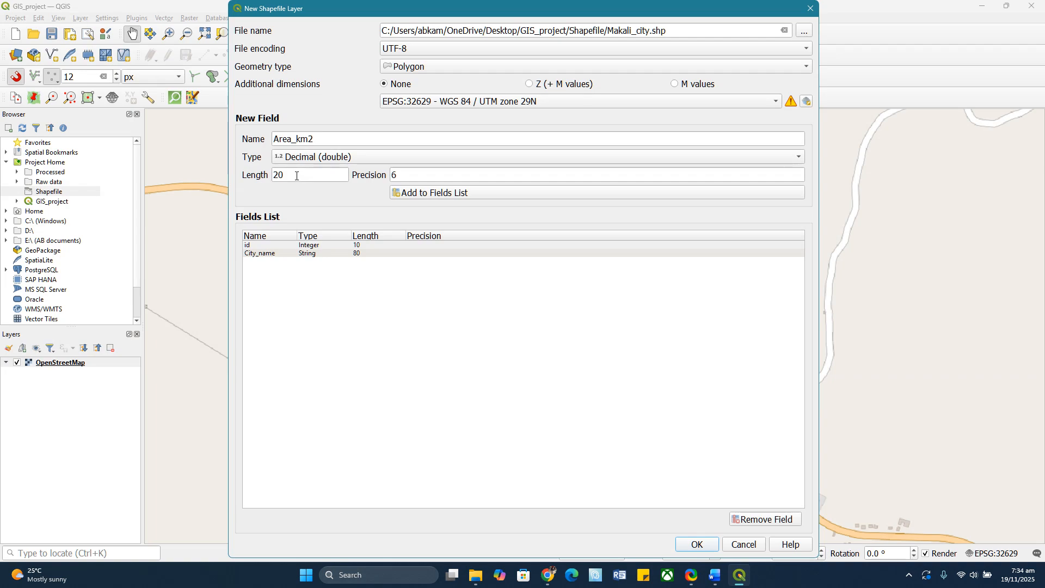
{"action": "left_click_drag", "start_coordinate": [297, 176], "coordinate": [269, 180]}
{"action": "type", "text": "5"}
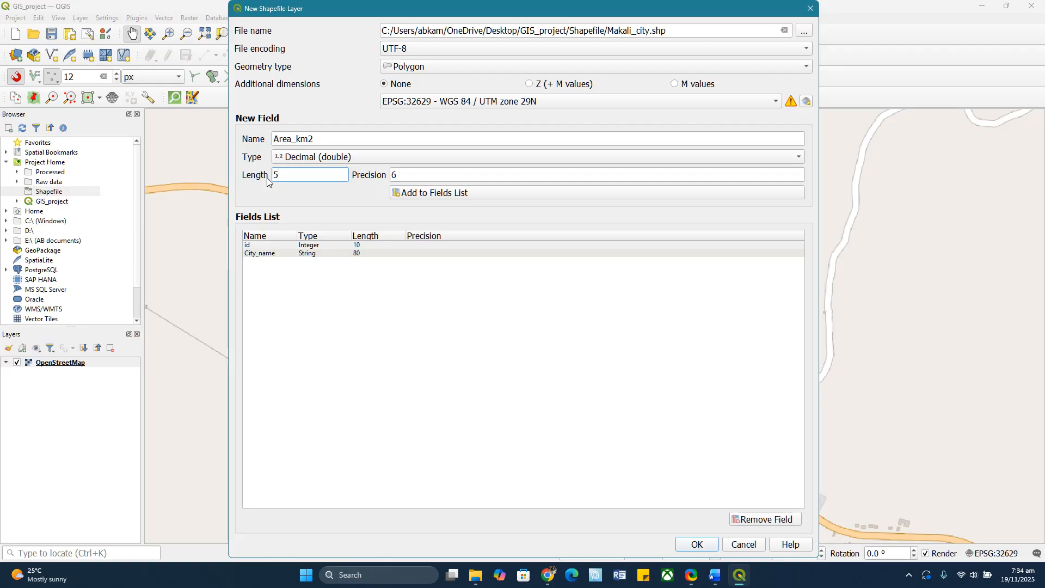
{"action": "double_click", "coordinate": [268, 177]}
{"action": "type", "text": "6"}
{"action": "double_click", "coordinate": [389, 177]}
{"action": "type", "text": "2"}
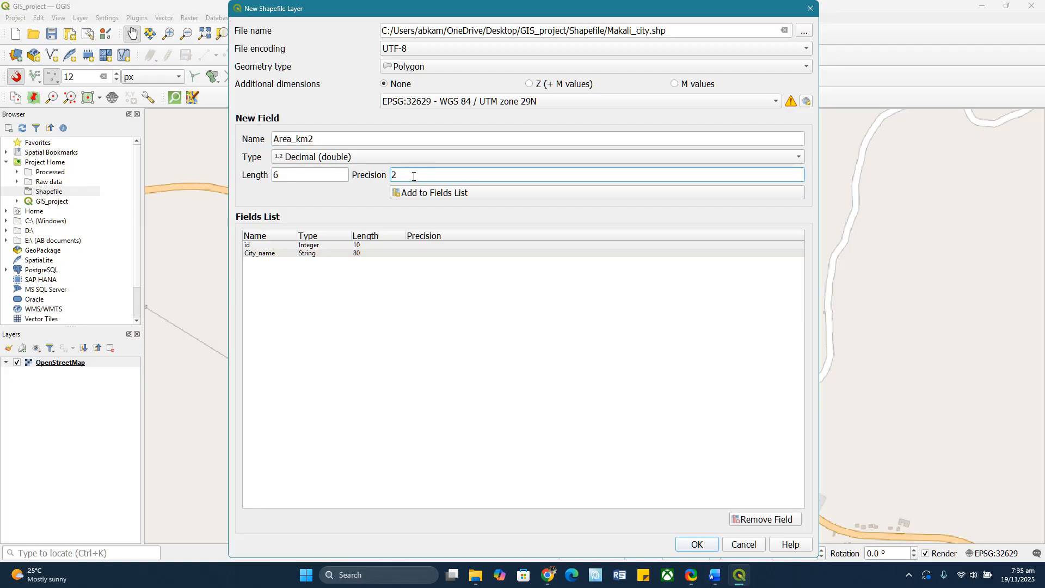
{"action": "left_click", "coordinate": [444, 193]}
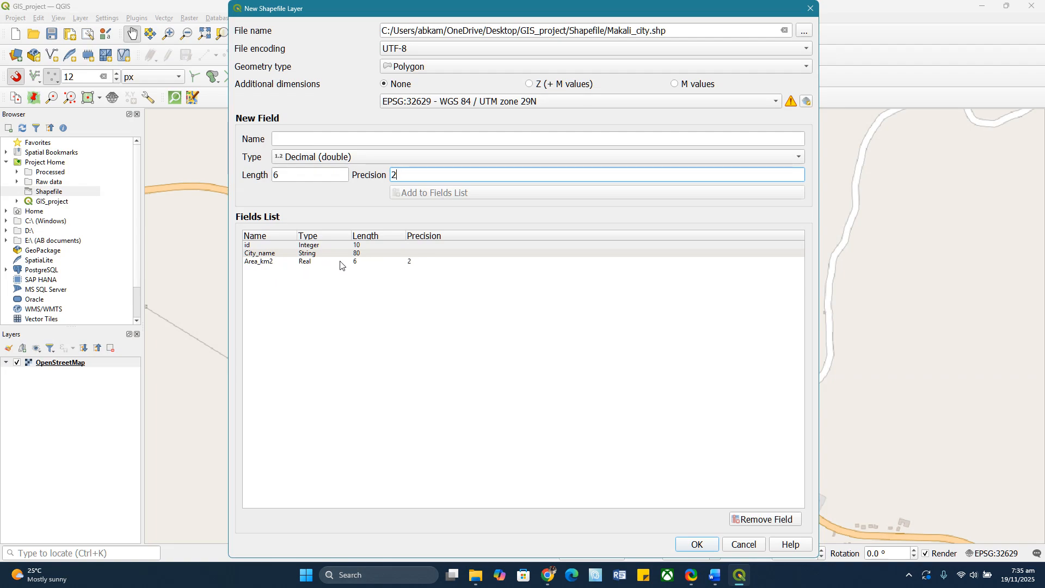
{"action": "left_click", "coordinate": [697, 545]}
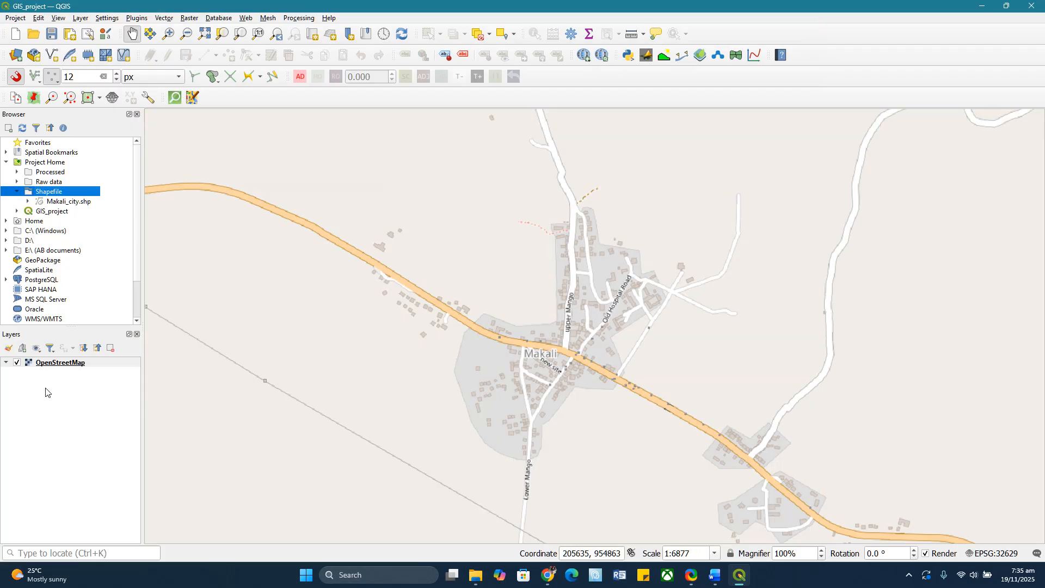
Add Makali_city.shp from the project's Shapefile folder to the map as a layer above OpenStreetMap.
{"action": "left_click", "coordinate": [60, 202]}
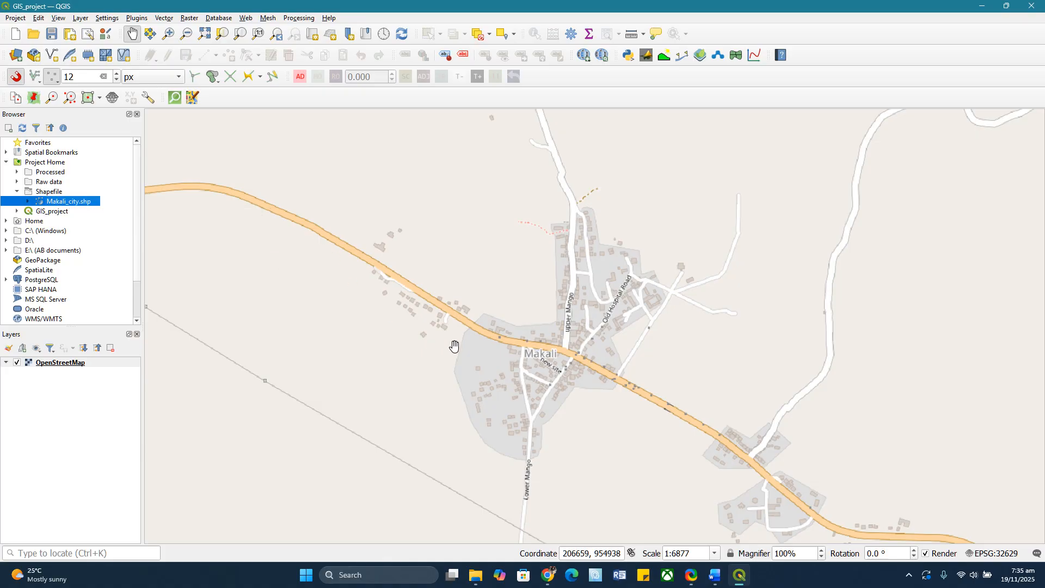
{"action": "left_click_drag", "start_coordinate": [53, 203], "coordinate": [282, 293]}
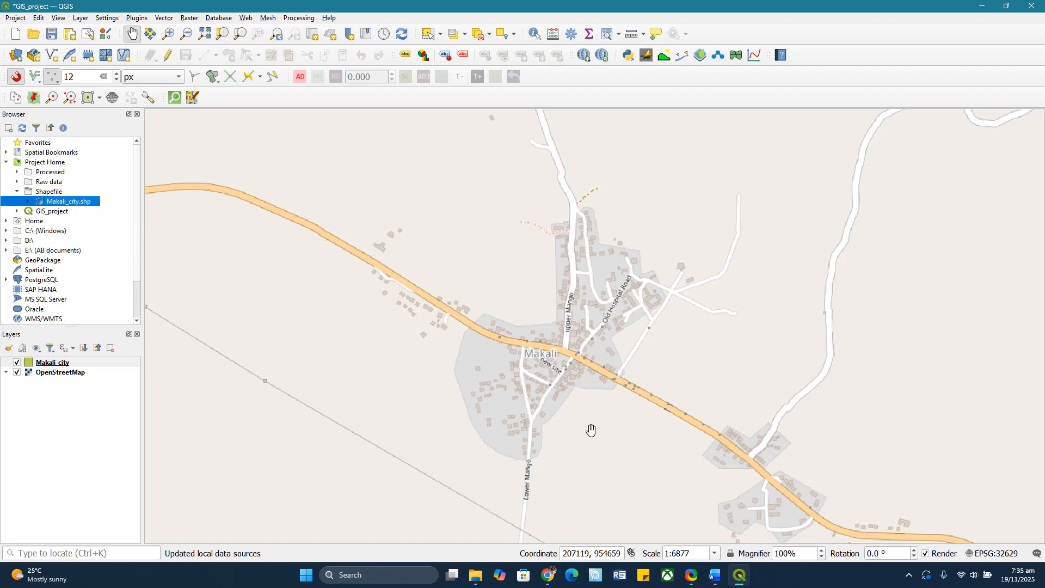
{"action": "left_click_drag", "start_coordinate": [591, 430], "coordinate": [585, 406]}
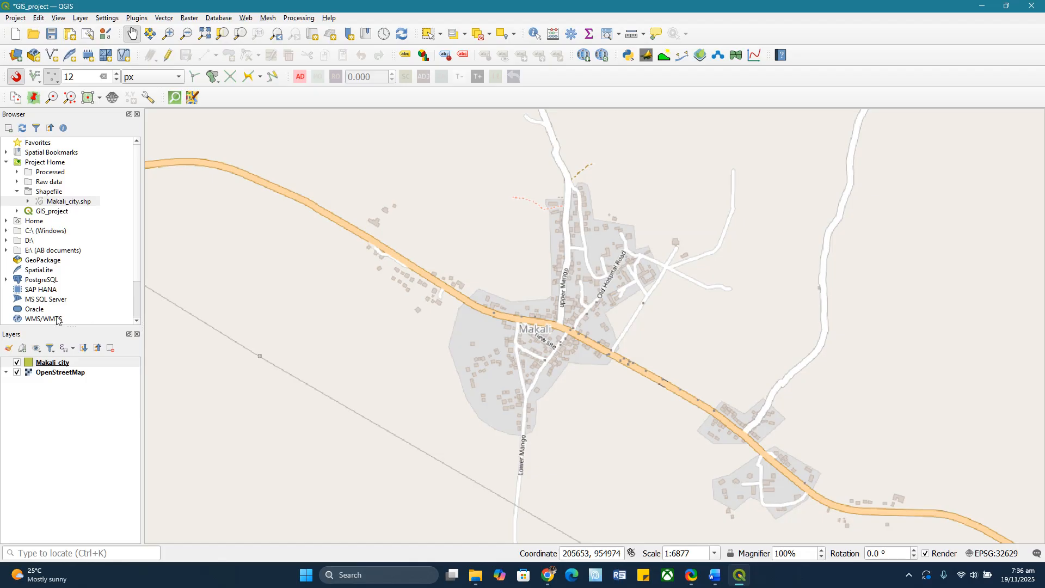
Examine the Makali_city layer's attribute table in both form view and table view, and close it.
{"action": "left_click", "coordinate": [57, 365]}
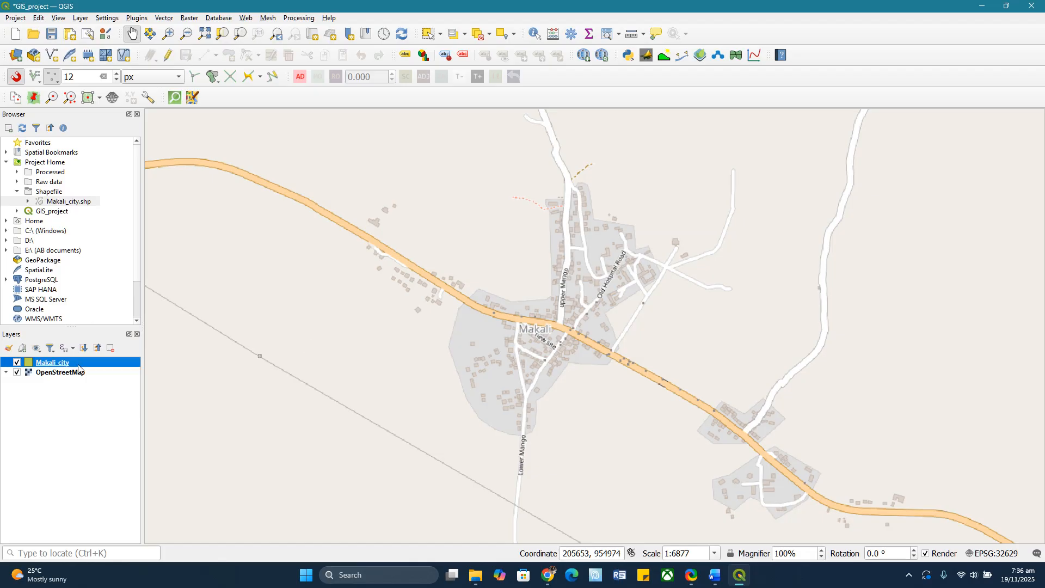
{"action": "right_click", "coordinate": [47, 368]}
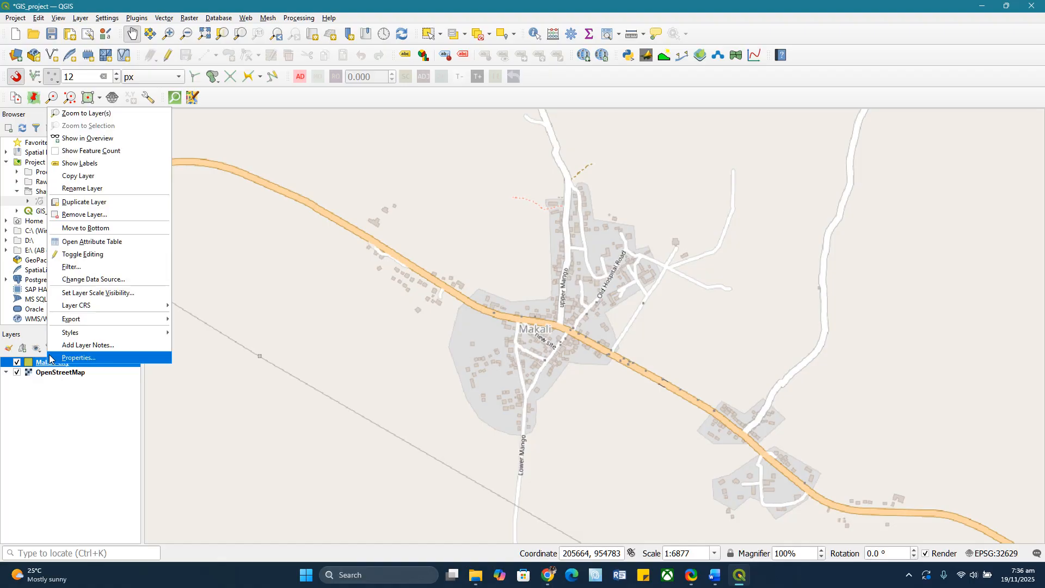
{"action": "left_click", "coordinate": [69, 239]}
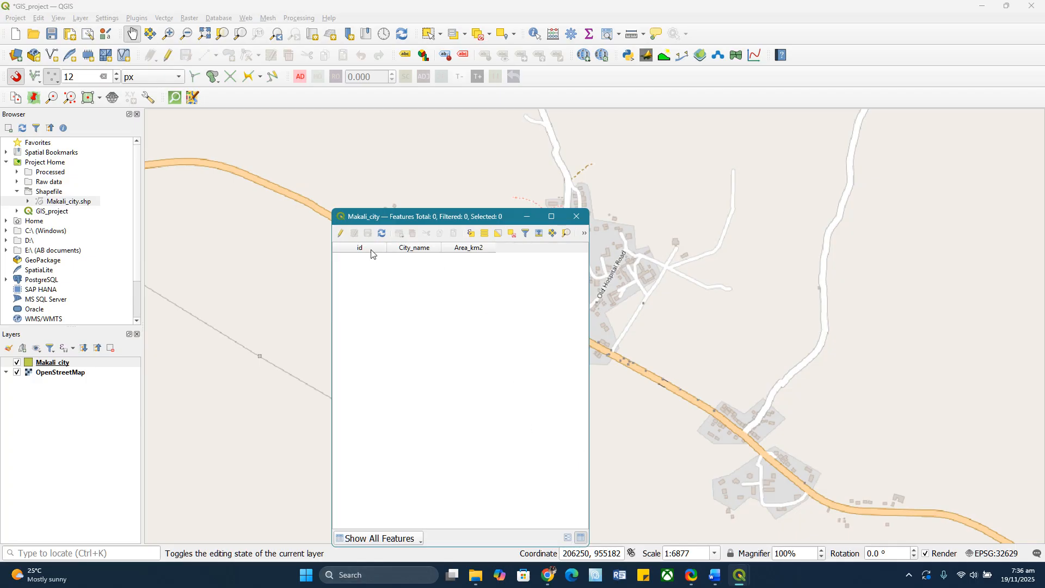
{"action": "left_click", "coordinate": [567, 538]}
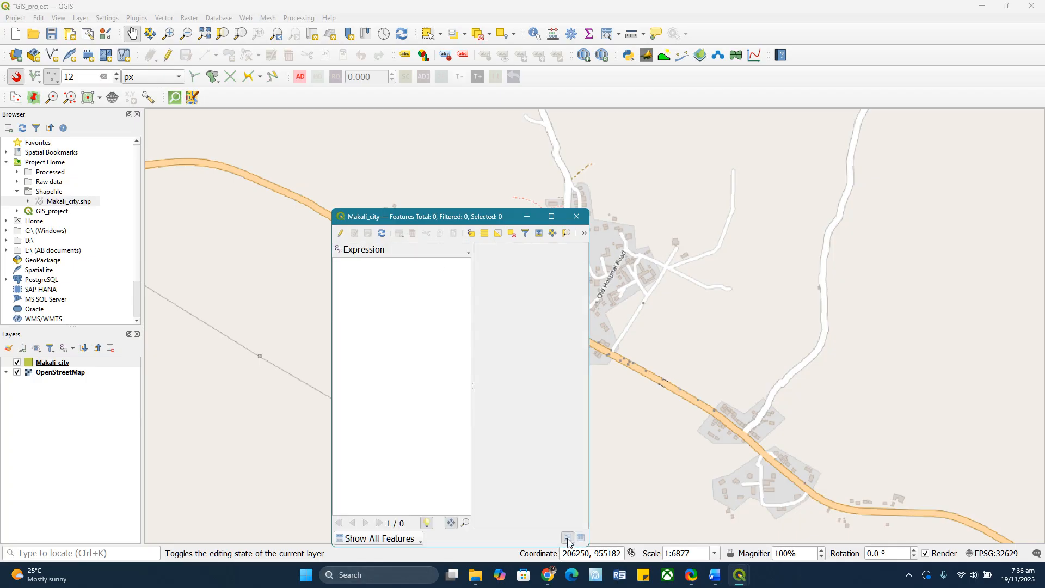
{"action": "left_click", "coordinate": [580, 538]}
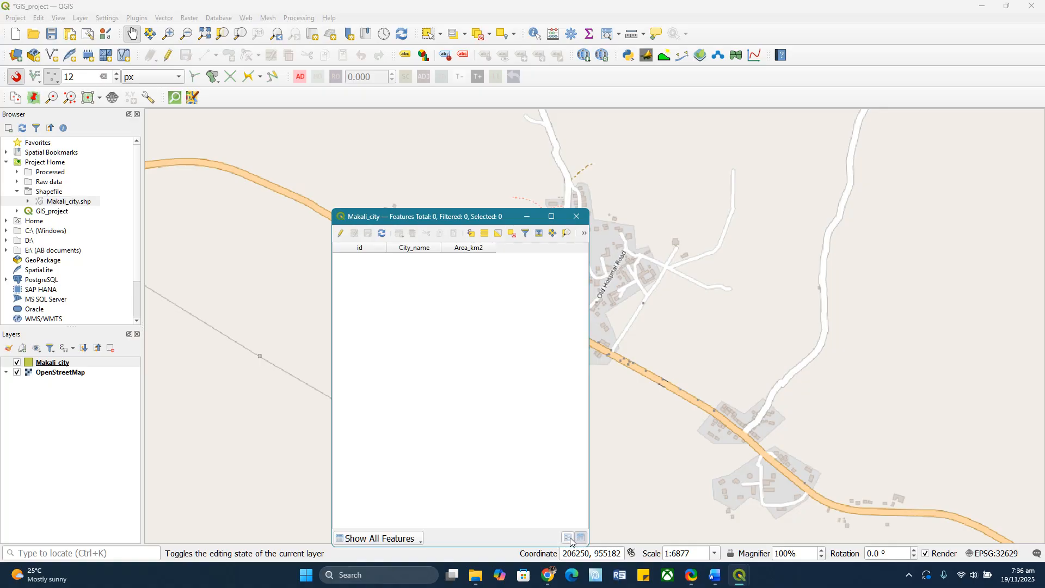
{"action": "left_click", "coordinate": [567, 539]}
{"action": "left_click", "coordinate": [581, 538]}
{"action": "left_click", "coordinate": [577, 217]}
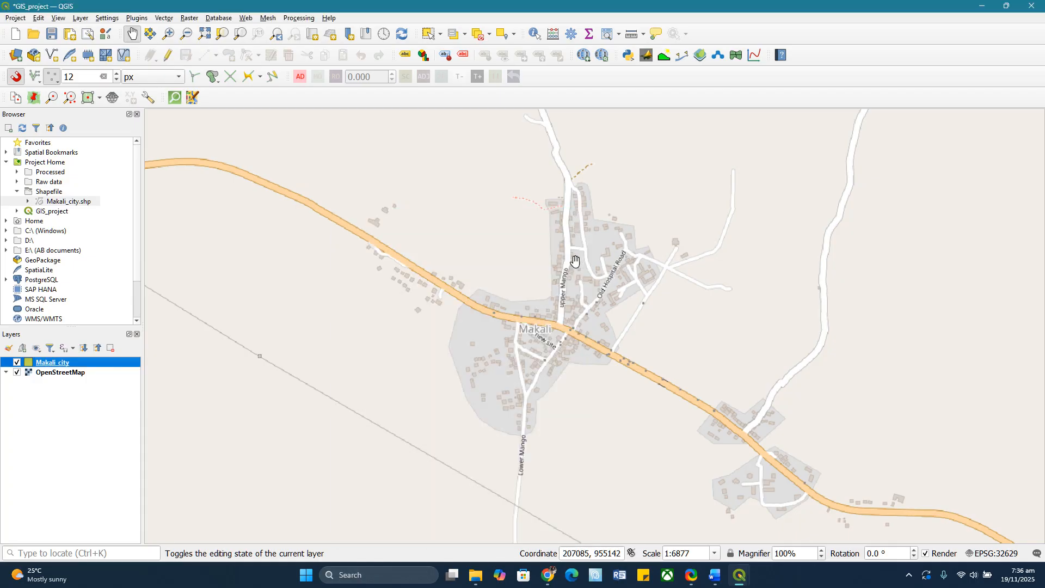
Enable editing on the Makali_city layer and activate the Add Polygon Feature tool.
{"action": "left_click_drag", "start_coordinate": [564, 283], "coordinate": [540, 267]}
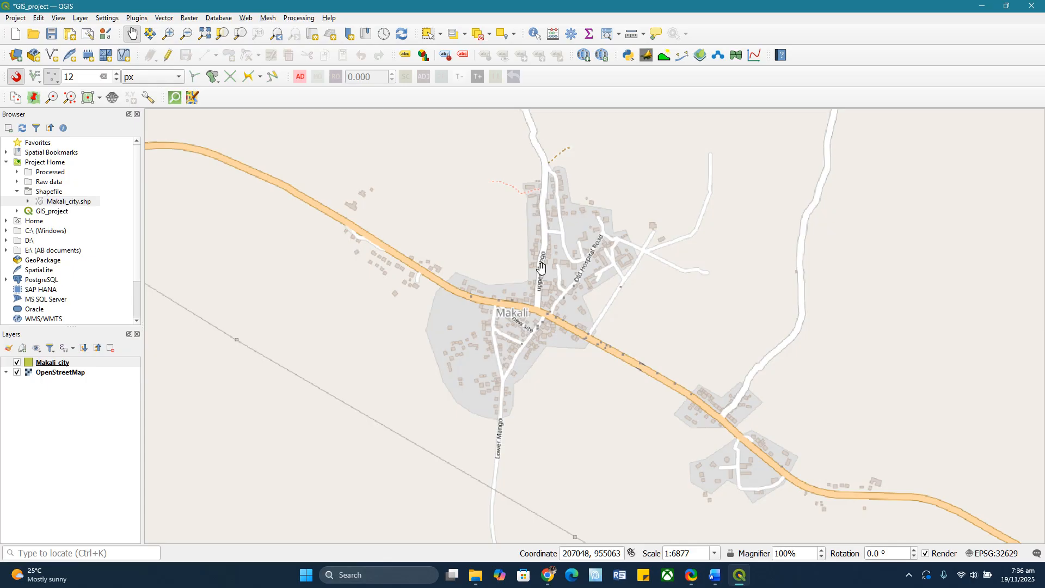
{"action": "right_click", "coordinate": [50, 363]}
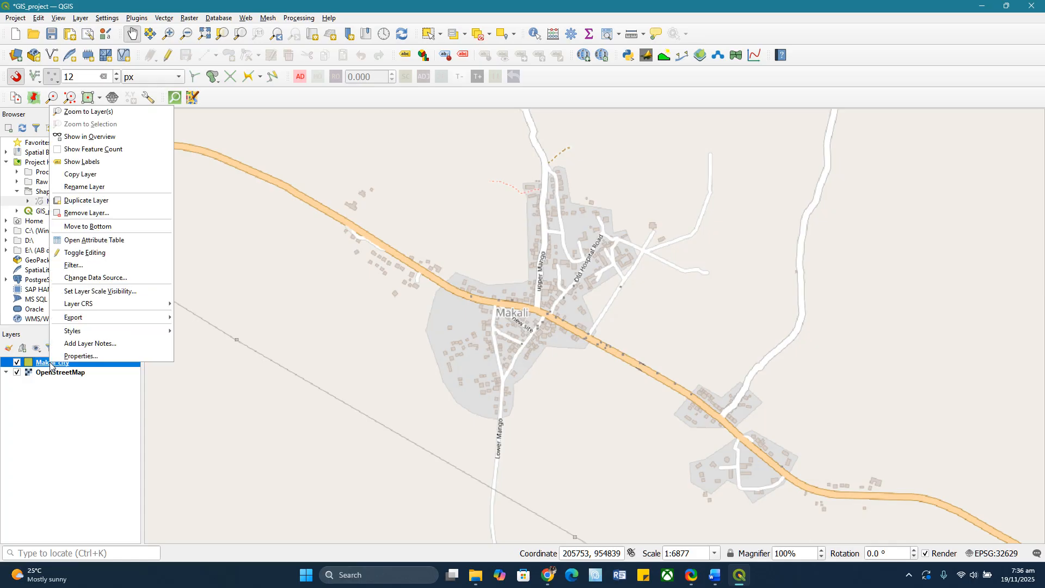
{"action": "left_click", "coordinate": [81, 253]}
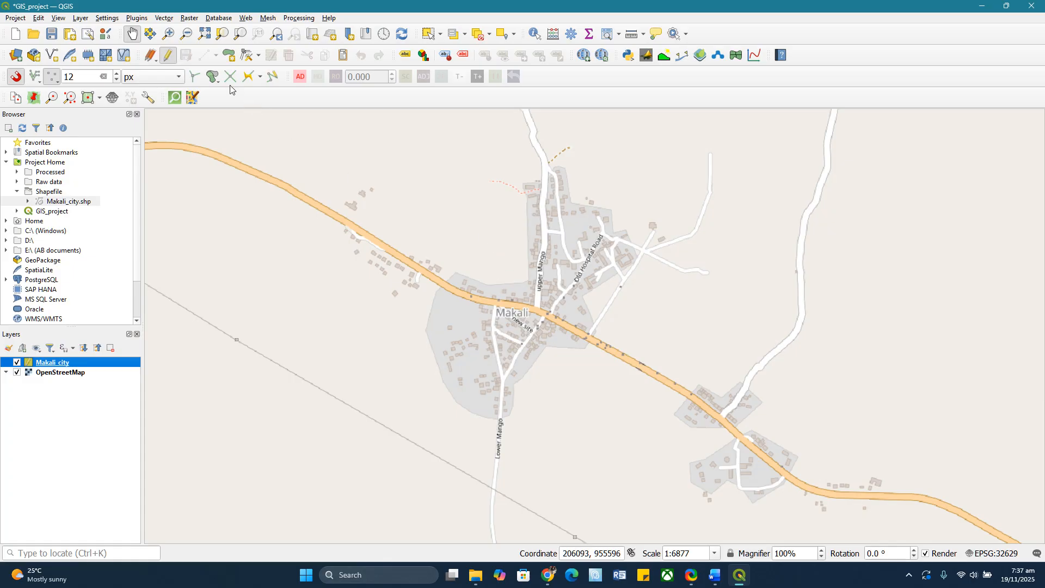
{"action": "left_click", "coordinate": [230, 56]}
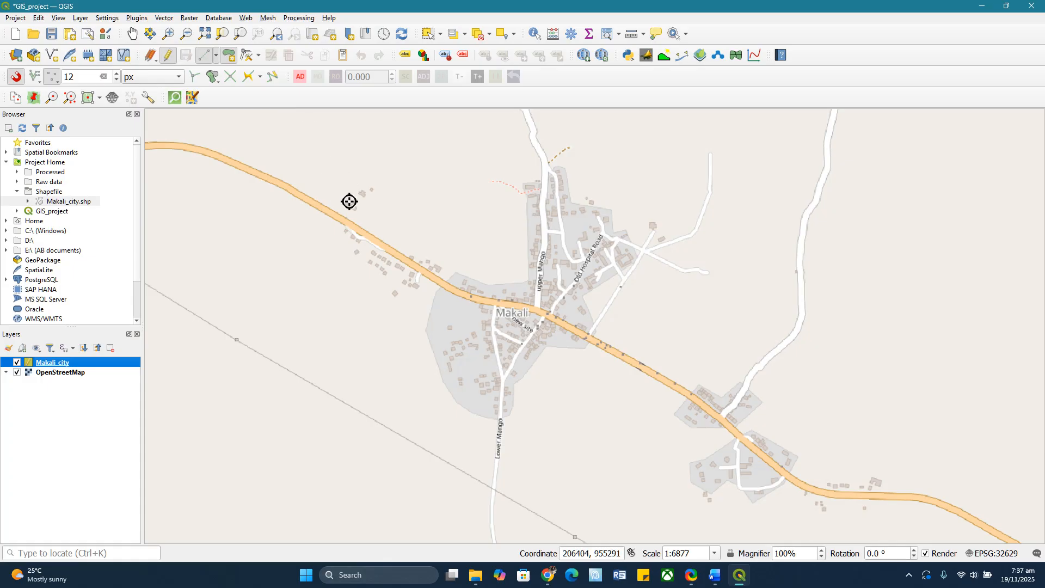
Begin the Makali city polygon north of the main road, tracing the grey built-up area's northwestern edge up to its corner west of Upper Mango road.
{"action": "scroll", "coordinate": [534, 271], "scroll_direction": "up", "scroll_amount": 1}
{"action": "scroll", "coordinate": [524, 277], "scroll_direction": "down", "scroll_amount": 1}
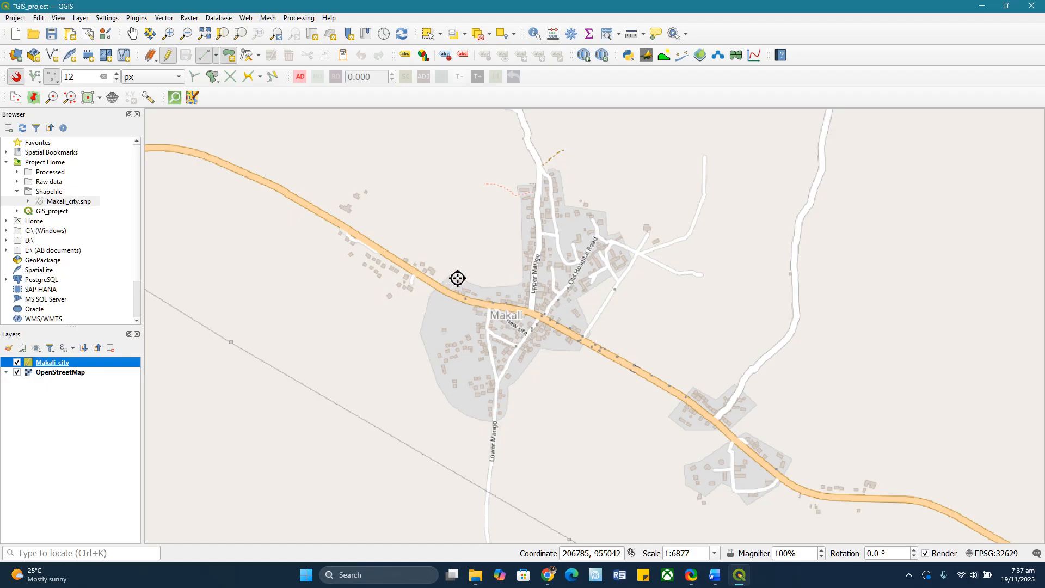
{"action": "scroll", "coordinate": [457, 278], "scroll_direction": "up", "scroll_amount": 2}
{"action": "left_click", "coordinate": [443, 265]}
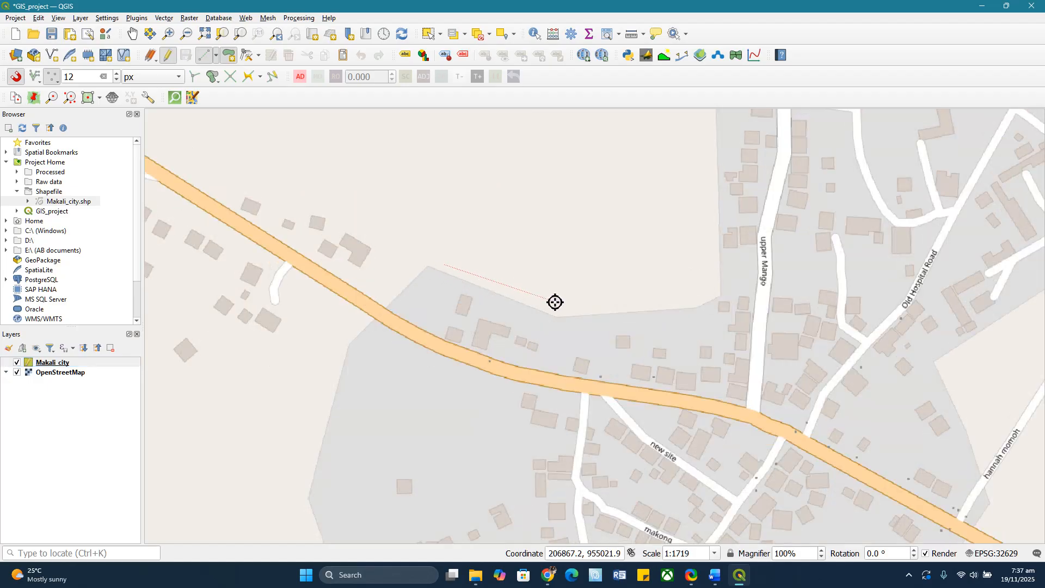
{"action": "left_click", "coordinate": [568, 314]}
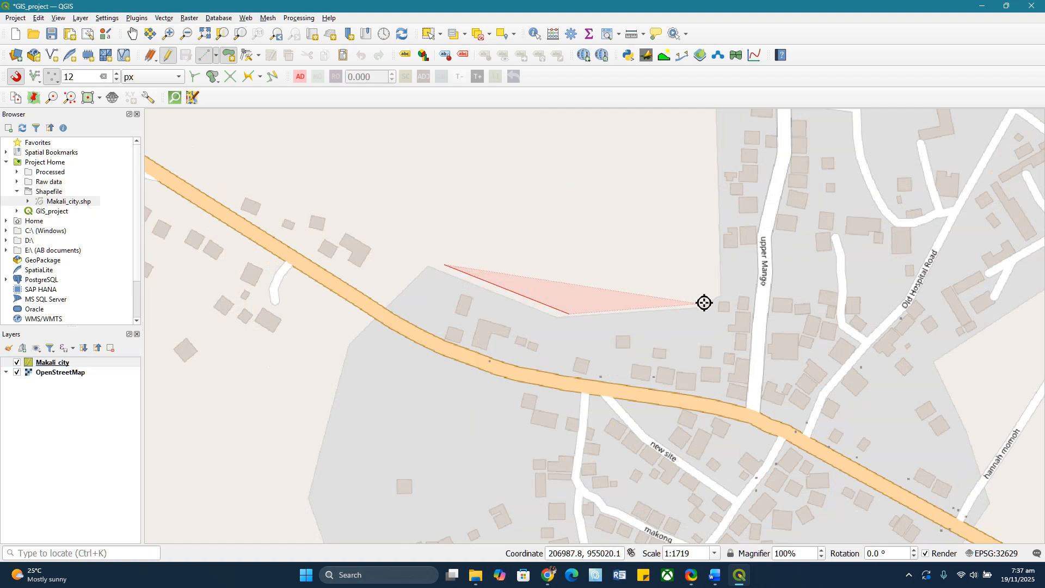
{"action": "left_click", "coordinate": [714, 295]}
{"action": "scroll", "coordinate": [593, 345], "scroll_direction": "down", "scroll_amount": 2}
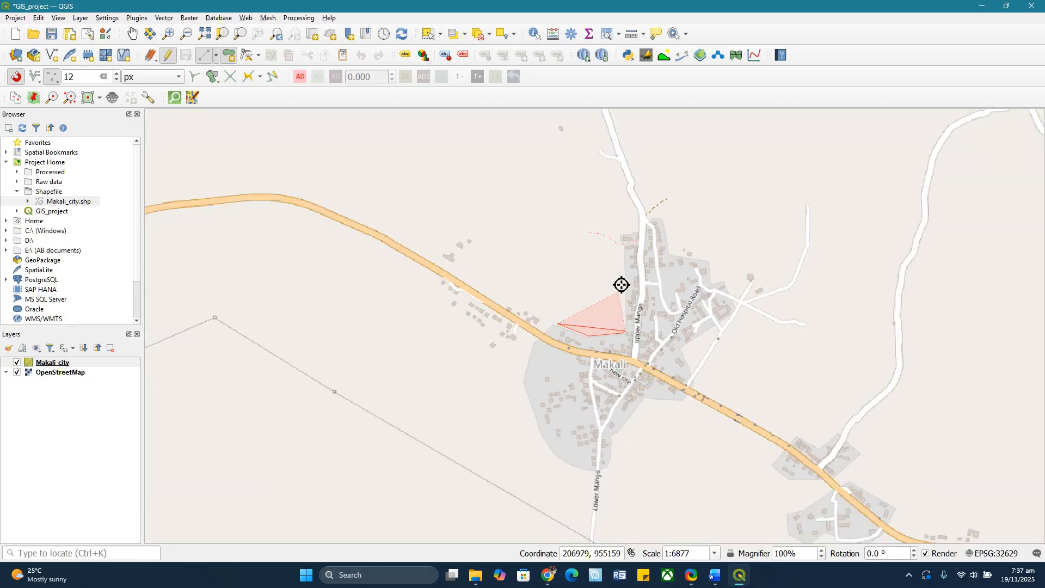
{"action": "scroll", "coordinate": [620, 238], "scroll_direction": "up", "scroll_amount": 2}
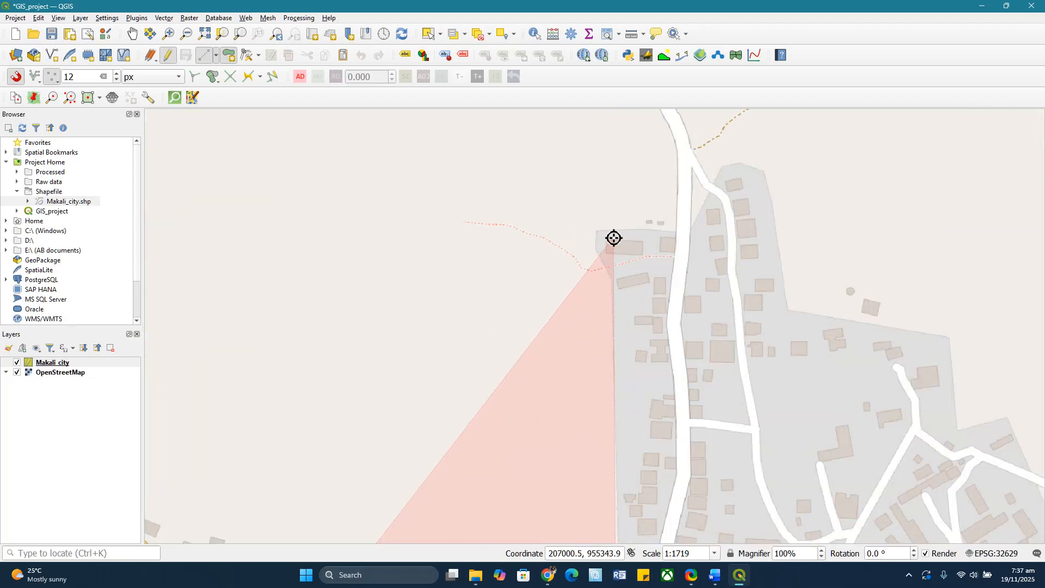
{"action": "left_click", "coordinate": [609, 276]}
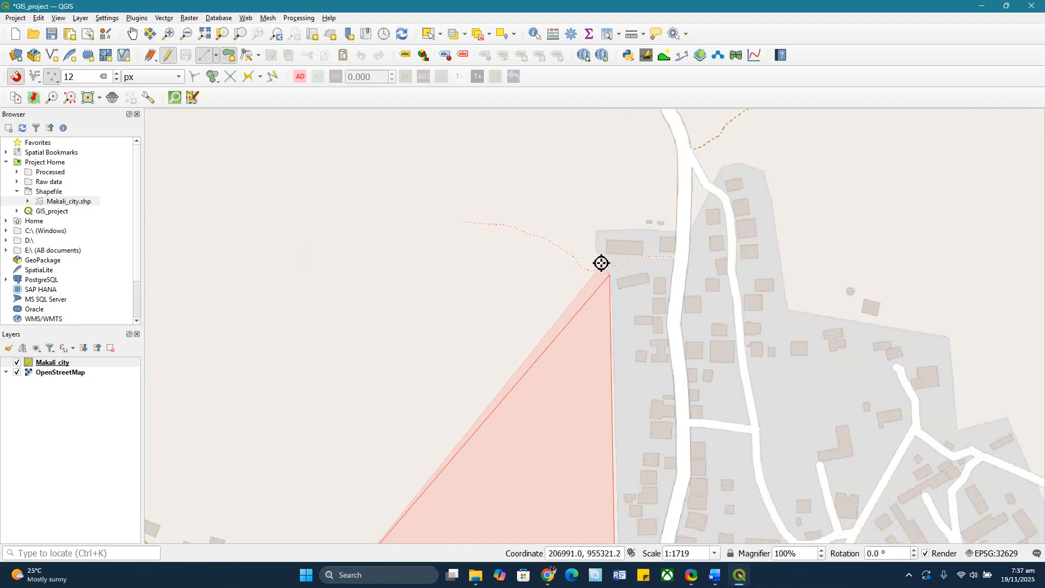
{"action": "left_click", "coordinate": [595, 229]}
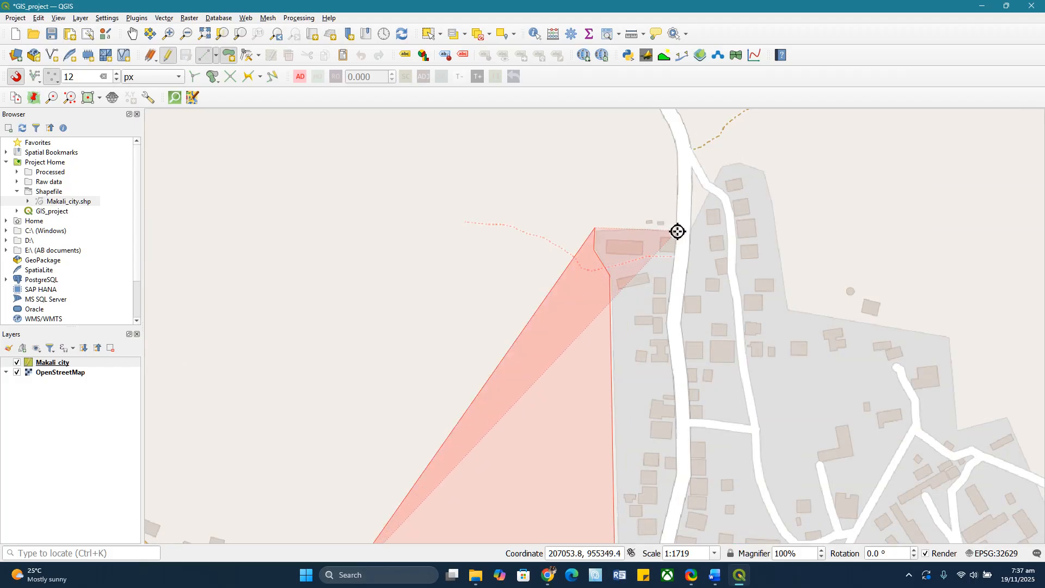
Continue the polygon across Upper Mango road, around the built-up area's northern tip and along its northeastern edge.
{"action": "left_click", "coordinate": [692, 223]}
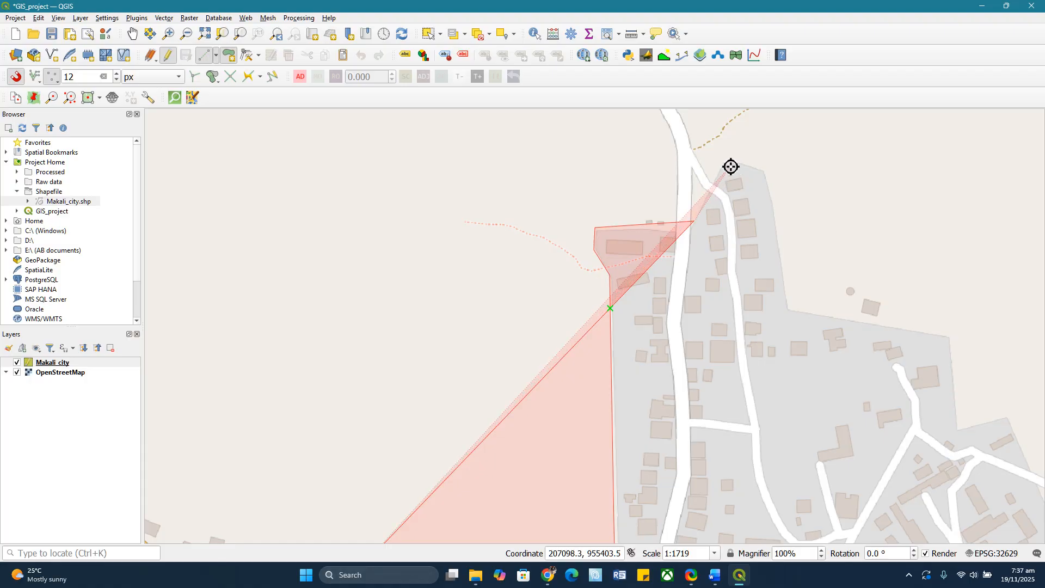
{"action": "left_click", "coordinate": [726, 160]}
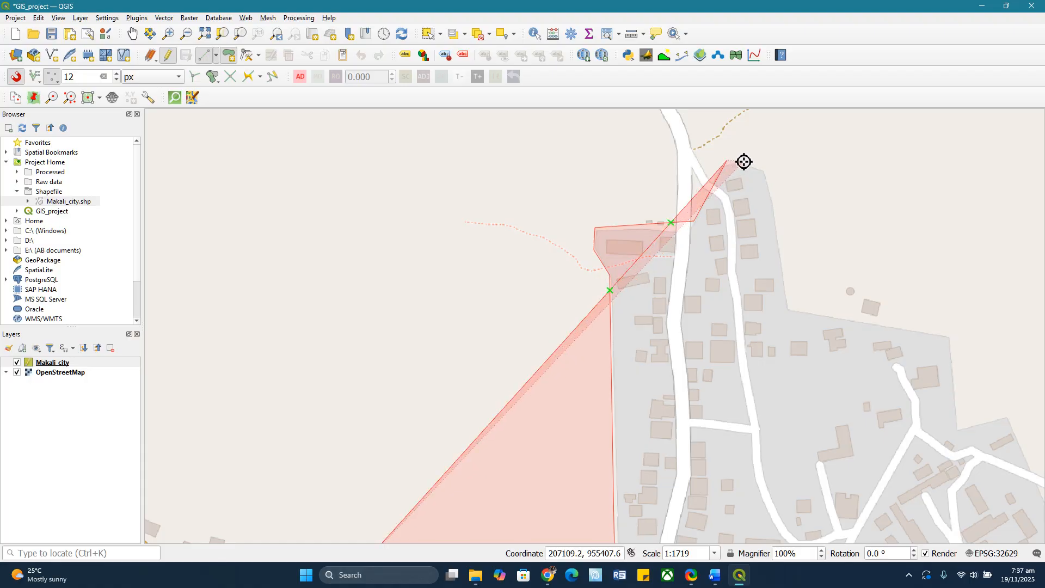
{"action": "left_click", "coordinate": [757, 163]}
{"action": "left_click", "coordinate": [769, 180]}
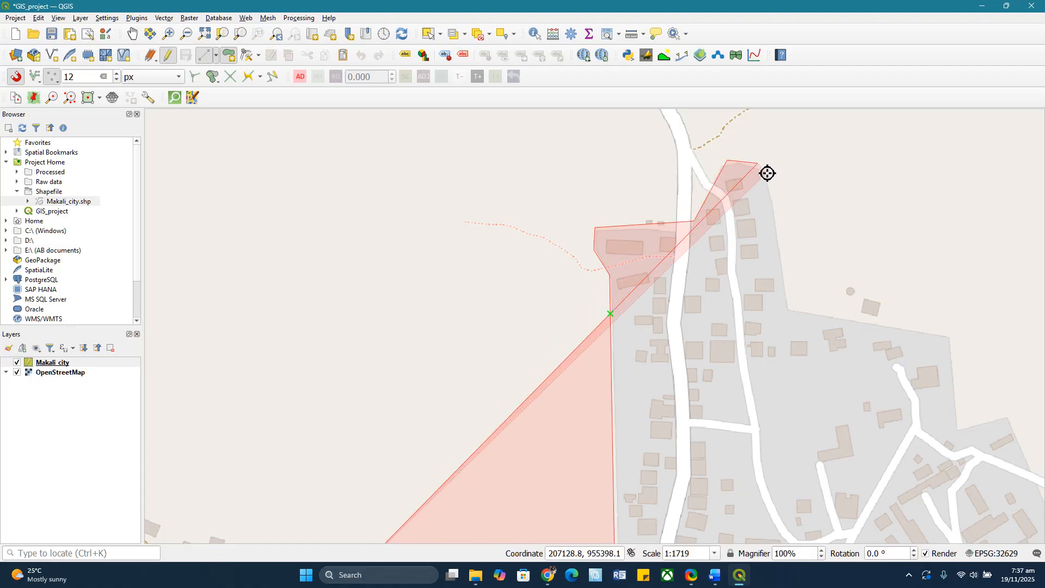
{"action": "left_click", "coordinate": [789, 308]}
{"action": "left_click", "coordinate": [948, 337]}
Trace the polygon along the eastern edge of the built-up area around the Old Hospital Road blocks, beside Hannah Momoh road.
{"action": "scroll", "coordinate": [553, 198], "scroll_direction": "down", "scroll_amount": 2}
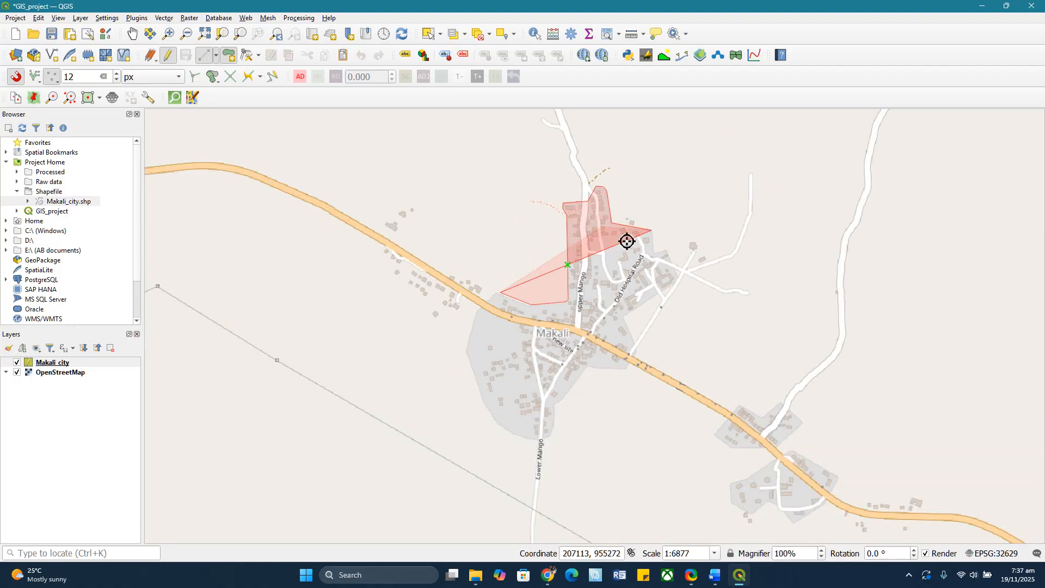
{"action": "scroll", "coordinate": [670, 249], "scroll_direction": "up", "scroll_amount": 2}
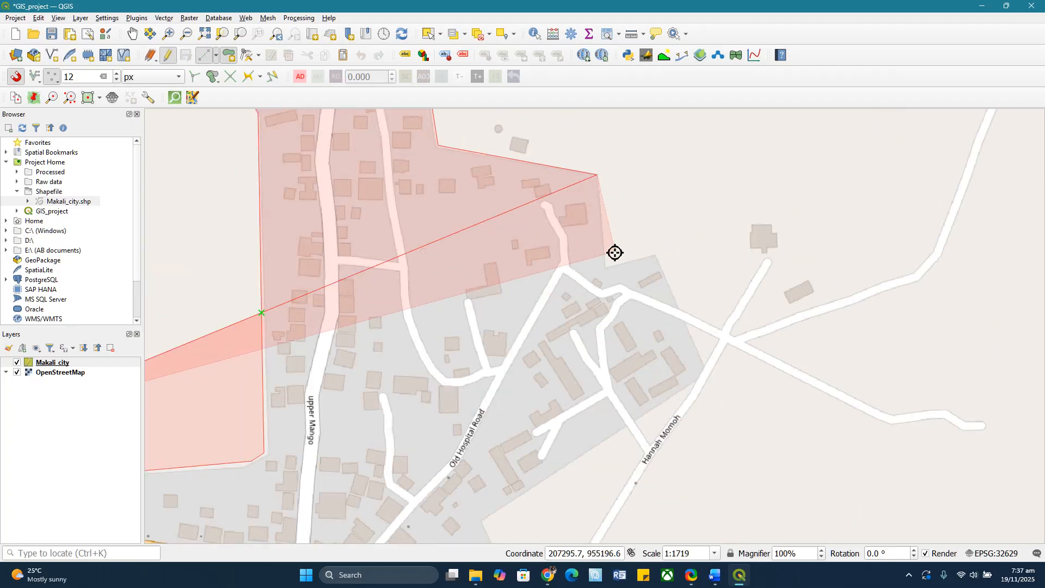
{"action": "left_click", "coordinate": [608, 265]}
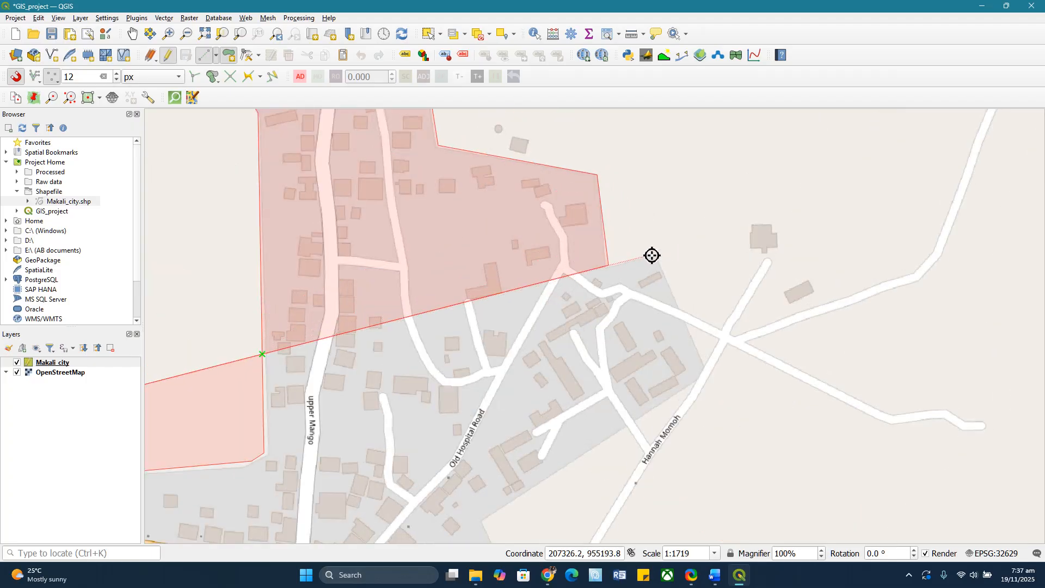
{"action": "left_click", "coordinate": [655, 253]}
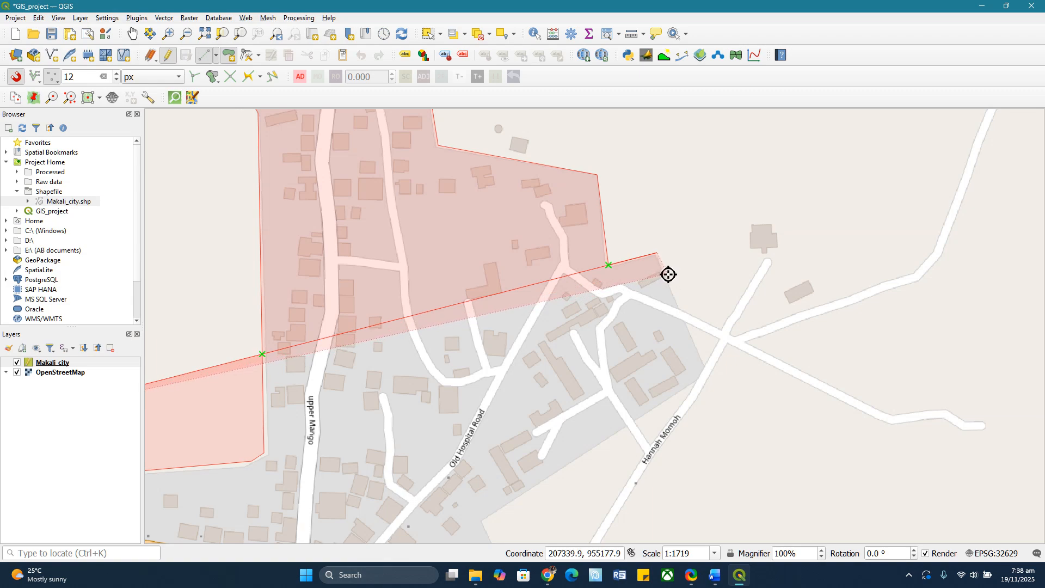
{"action": "left_click_drag", "start_coordinate": [668, 275], "coordinate": [670, 211]}
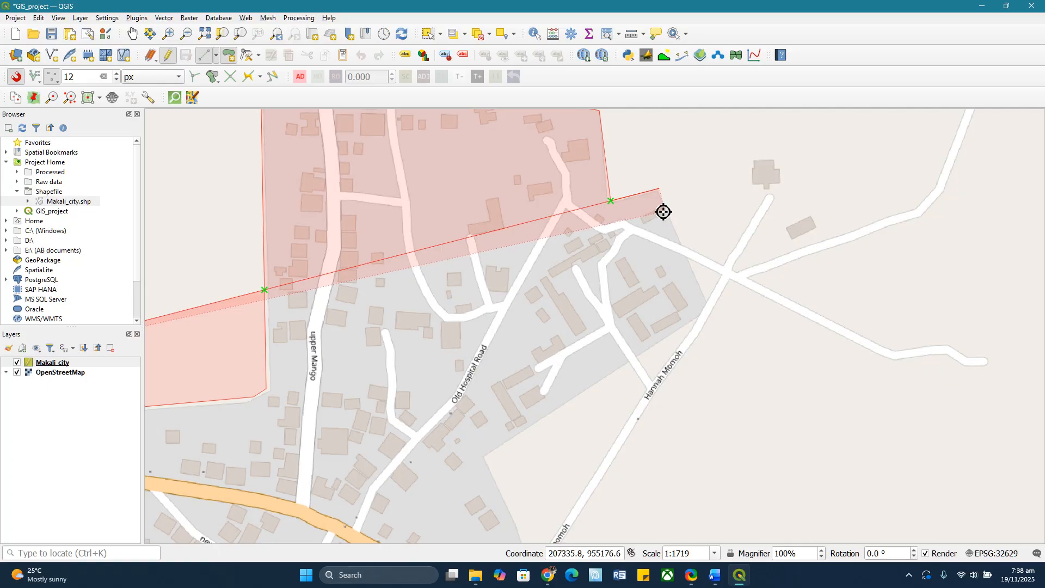
{"action": "left_click", "coordinate": [711, 313]}
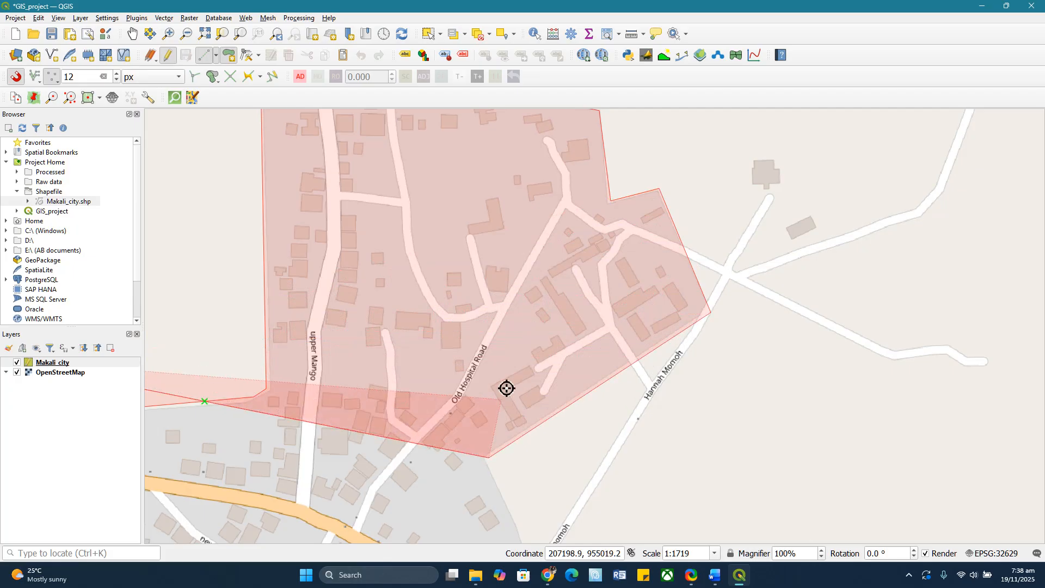
Continue the polygon down to Hannah Momoh road, across the main road, and west along the built-up area's edge to the corner east of Lower Mango.
{"action": "scroll", "coordinate": [589, 209], "scroll_direction": "down", "scroll_amount": 2}
{"action": "scroll", "coordinate": [571, 296], "scroll_direction": "up", "scroll_amount": 3}
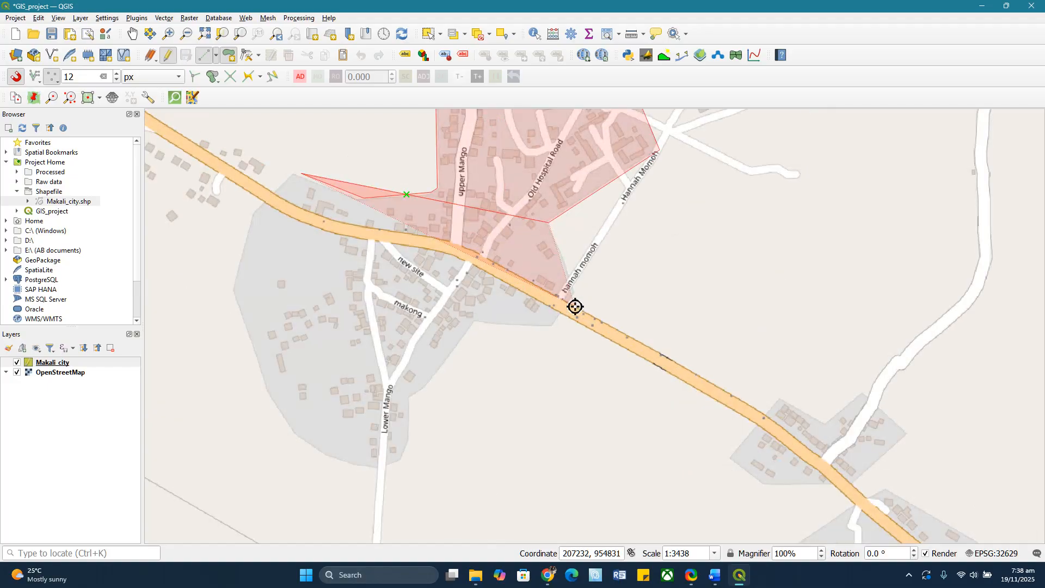
{"action": "left_click", "coordinate": [557, 406]}
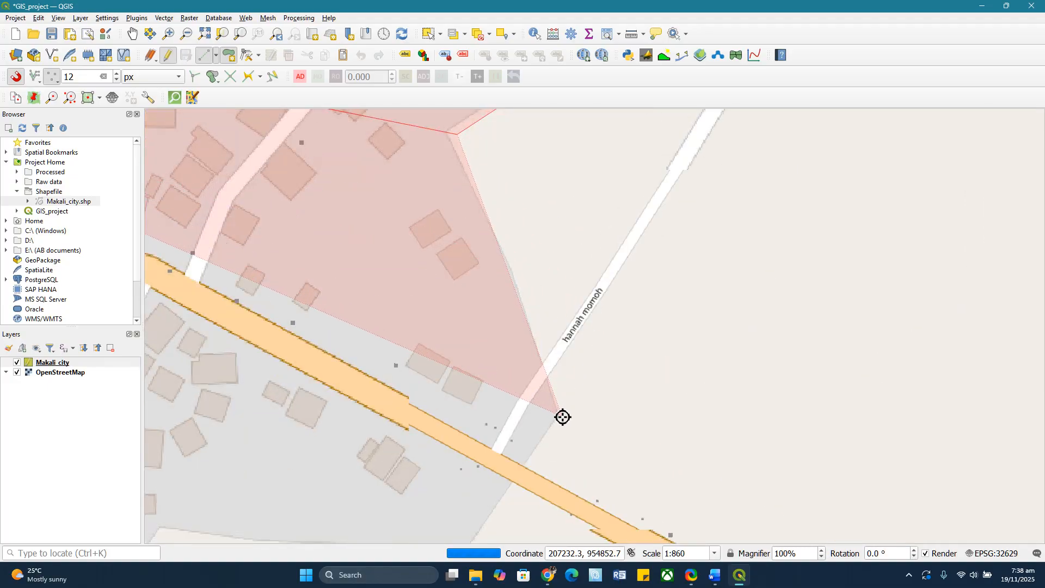
{"action": "scroll", "coordinate": [592, 256], "scroll_direction": "down", "scroll_amount": 3}
{"action": "scroll", "coordinate": [577, 308], "scroll_direction": "up", "scroll_amount": 3}
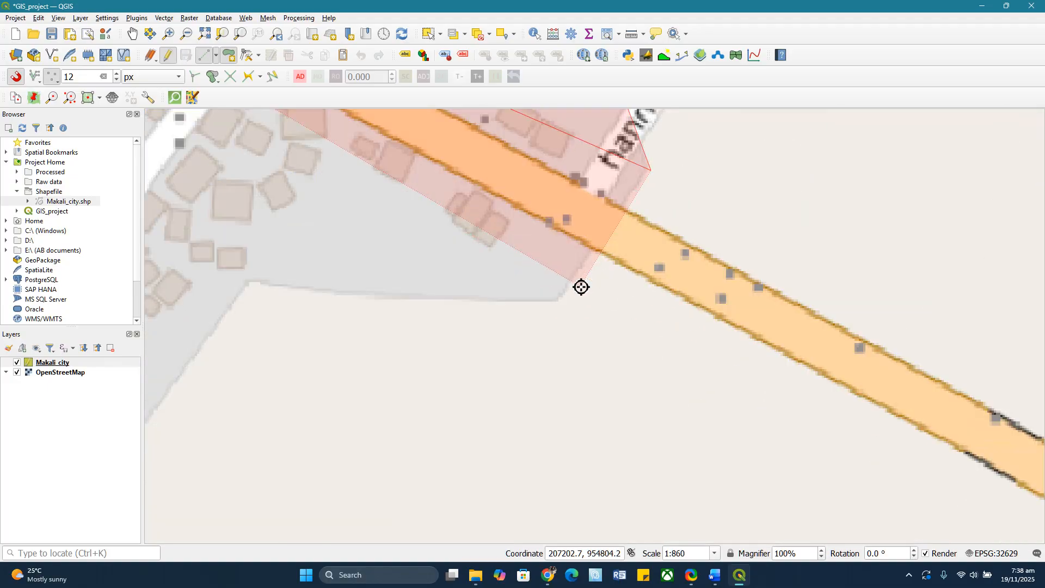
{"action": "left_click", "coordinate": [558, 305]}
{"action": "scroll", "coordinate": [555, 303], "scroll_direction": "down", "scroll_amount": 1}
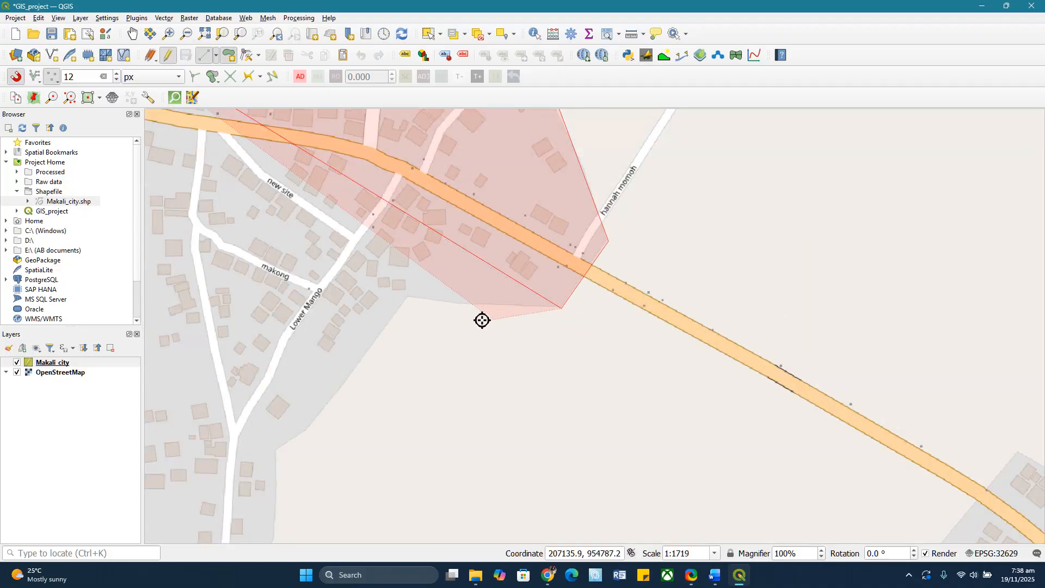
{"action": "scroll", "coordinate": [405, 298], "scroll_direction": "up", "scroll_amount": 1}
{"action": "left_click", "coordinate": [403, 296]}
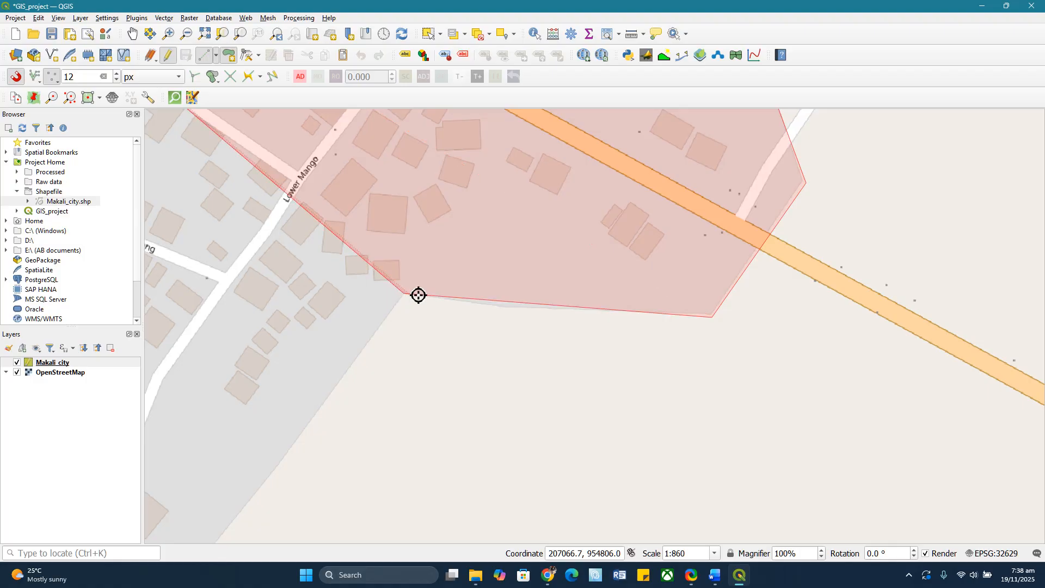
Trace the polygon along the edge east of Lower Mango road and around the built-up area's rounded southern end.
{"action": "scroll", "coordinate": [446, 267], "scroll_direction": "down", "scroll_amount": 3}
{"action": "scroll", "coordinate": [413, 314], "scroll_direction": "up", "scroll_amount": 2}
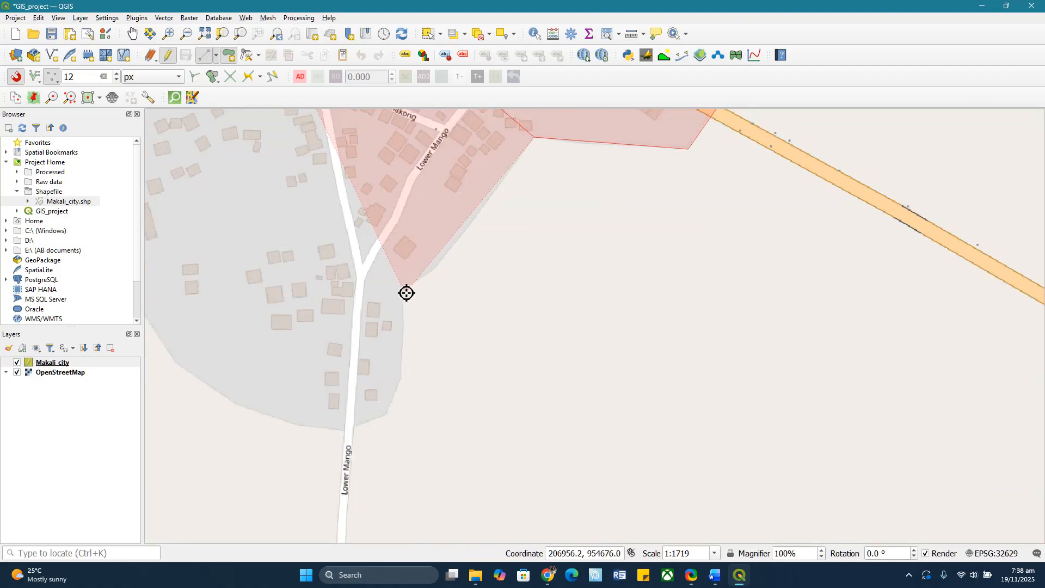
{"action": "left_click", "coordinate": [401, 384]}
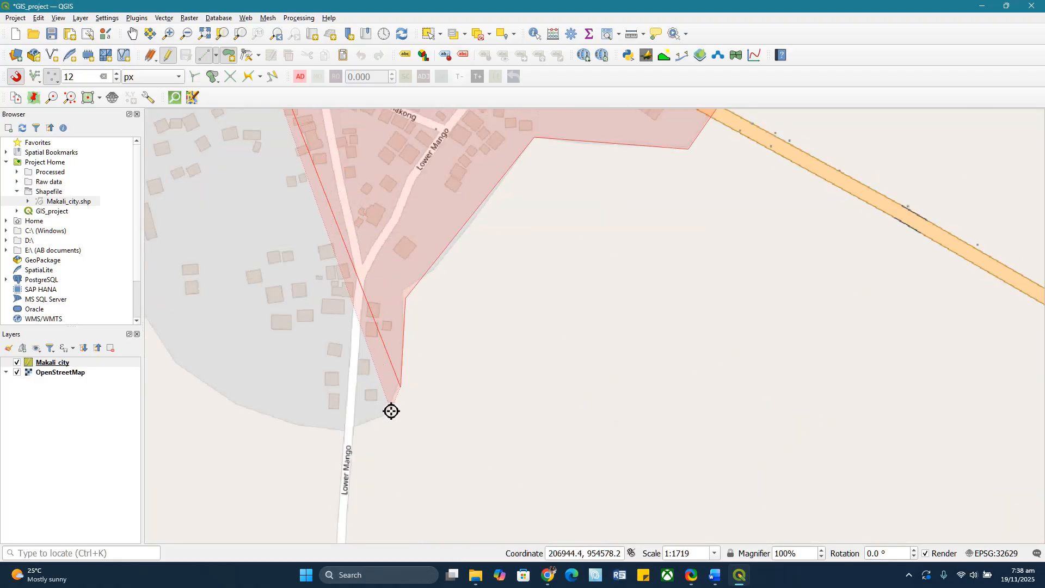
{"action": "left_click", "coordinate": [386, 417]}
{"action": "left_click", "coordinate": [352, 430]}
{"action": "left_click", "coordinate": [308, 428]}
{"action": "left_click", "coordinate": [227, 401]}
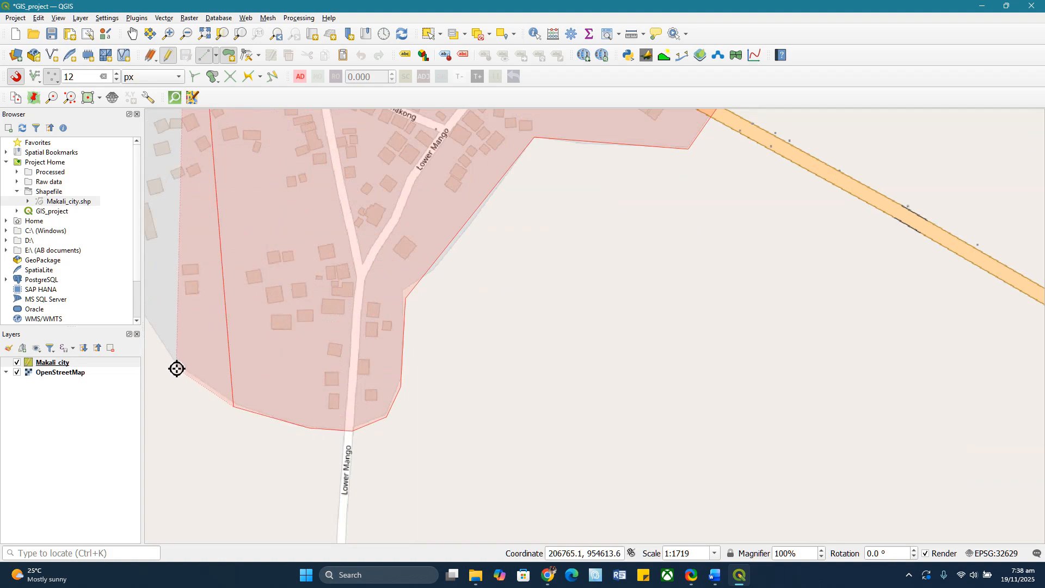
{"action": "left_click", "coordinate": [169, 362]}
Trace the polygon up the built-up area's western edge and across the main road to the northwestern corner near the starting point.
{"action": "scroll", "coordinate": [469, 416], "scroll_direction": "down", "scroll_amount": 1}
{"action": "scroll", "coordinate": [387, 389], "scroll_direction": "down", "scroll_amount": 1}
{"action": "scroll", "coordinate": [368, 369], "scroll_direction": "up", "scroll_amount": 2}
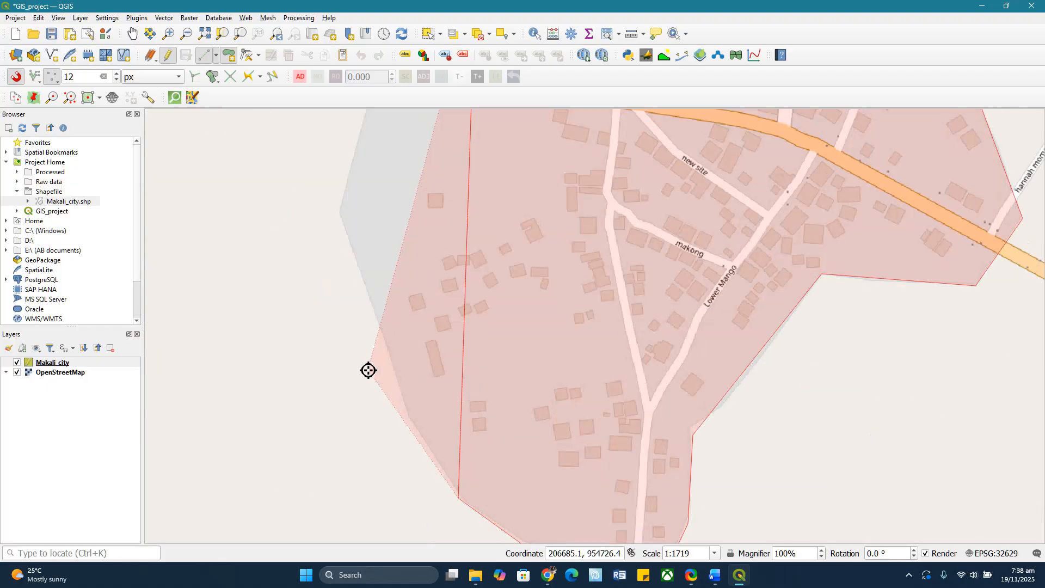
{"action": "left_click", "coordinate": [406, 411]}
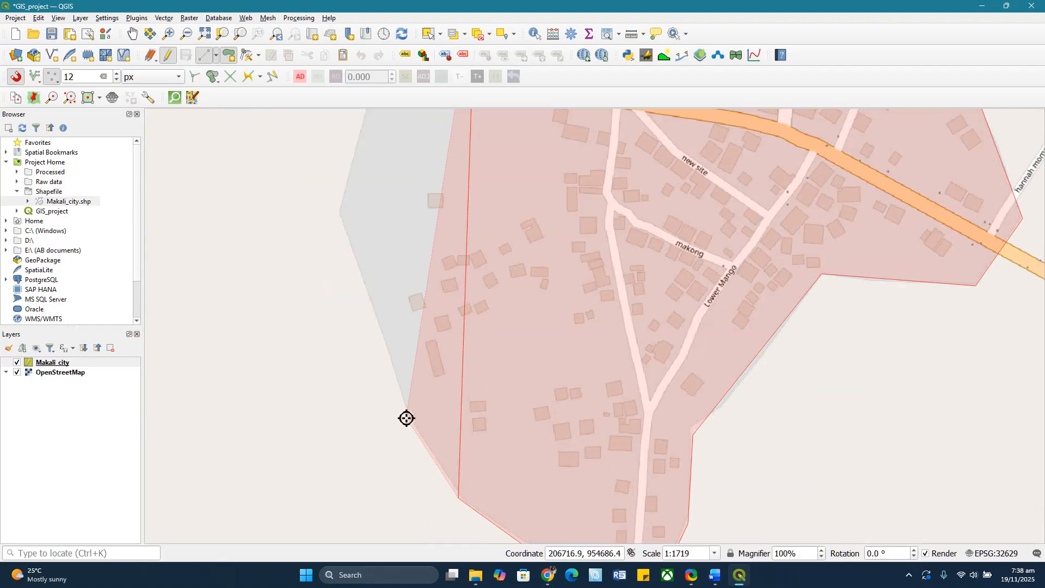
{"action": "left_click", "coordinate": [344, 234]}
{"action": "scroll", "coordinate": [381, 386], "scroll_direction": "down", "scroll_amount": 2}
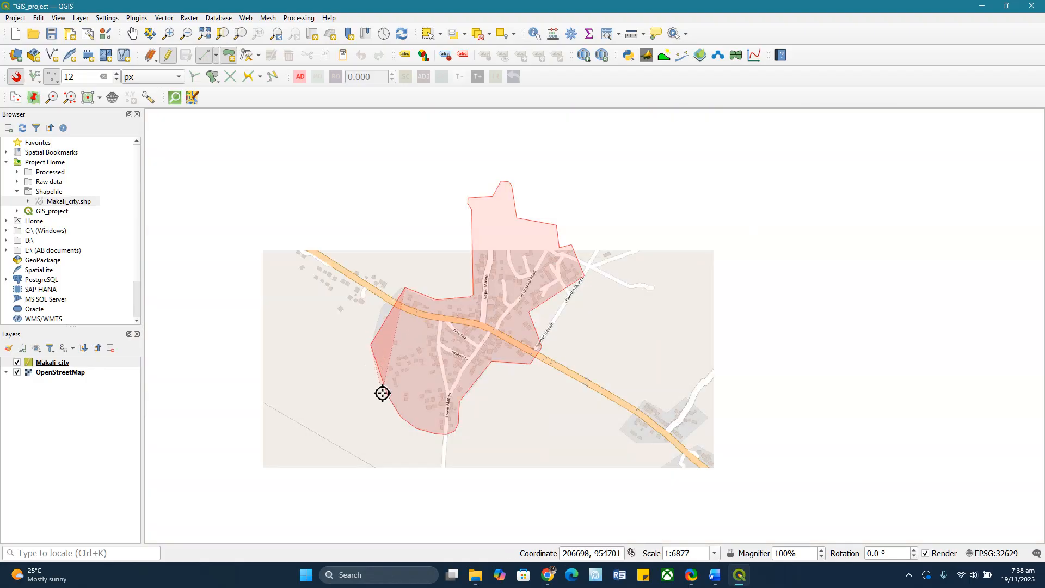
{"action": "scroll", "coordinate": [379, 327], "scroll_direction": "up", "scroll_amount": 3}
{"action": "left_click", "coordinate": [395, 277]}
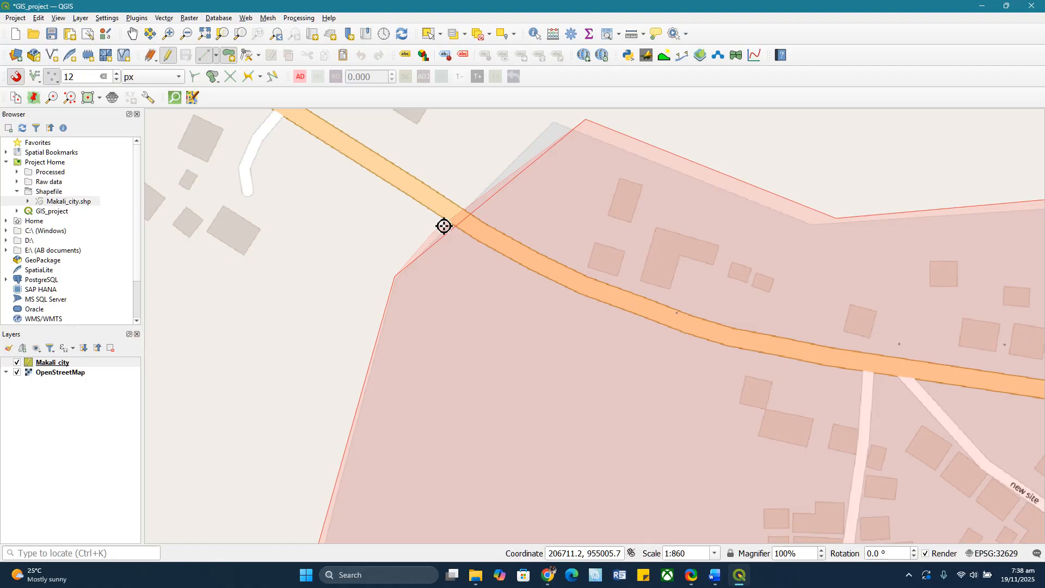
{"action": "left_click", "coordinate": [550, 121]}
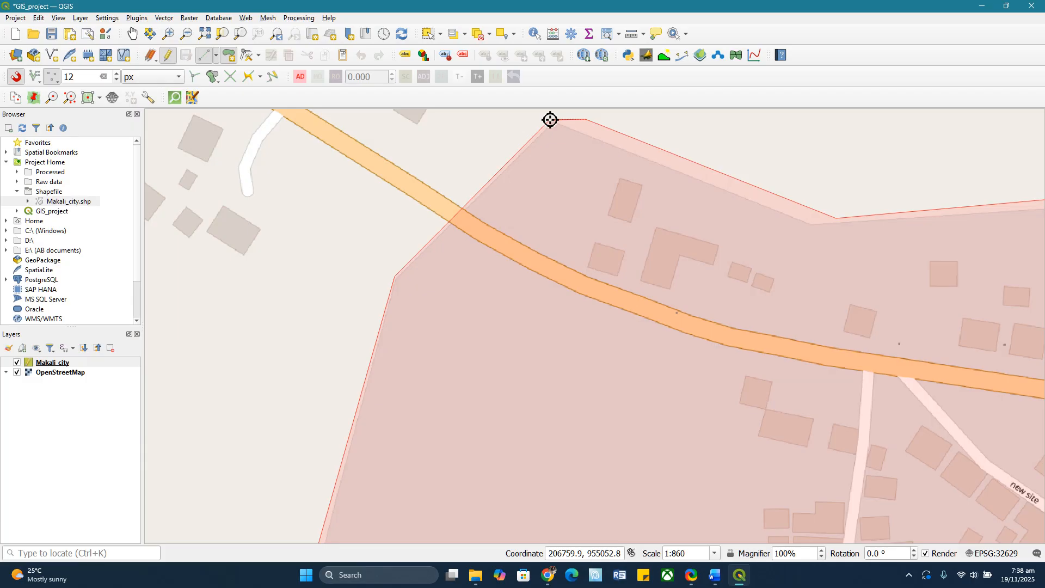
Finish the polygon and save its attributes with City_name set to Makali City, leaving id and Area_km2 empty.
{"action": "right_click", "coordinate": [549, 120]}
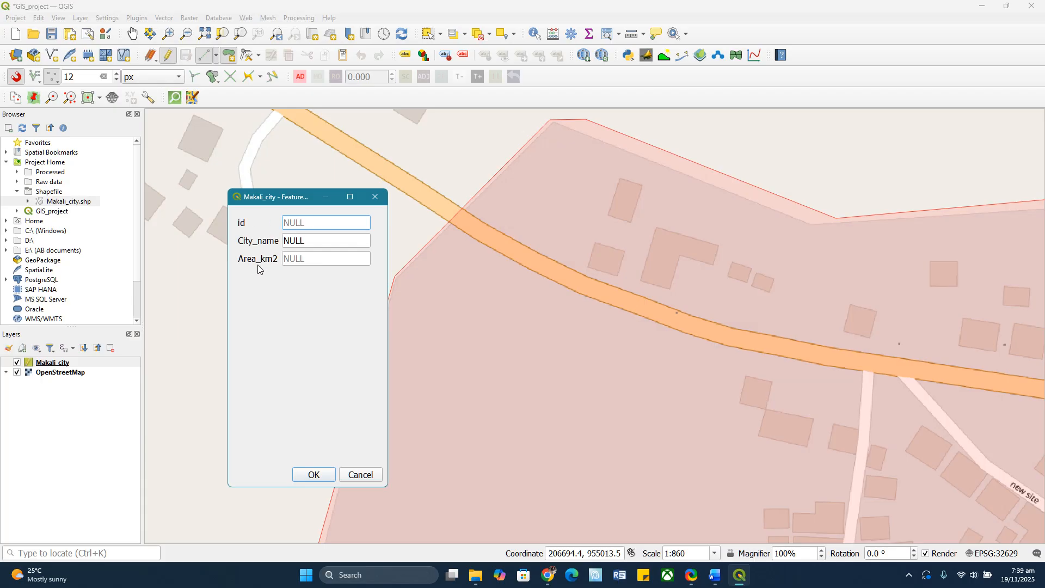
{"action": "left_click", "coordinate": [298, 241]}
{"action": "type", "text": "Makali City"}
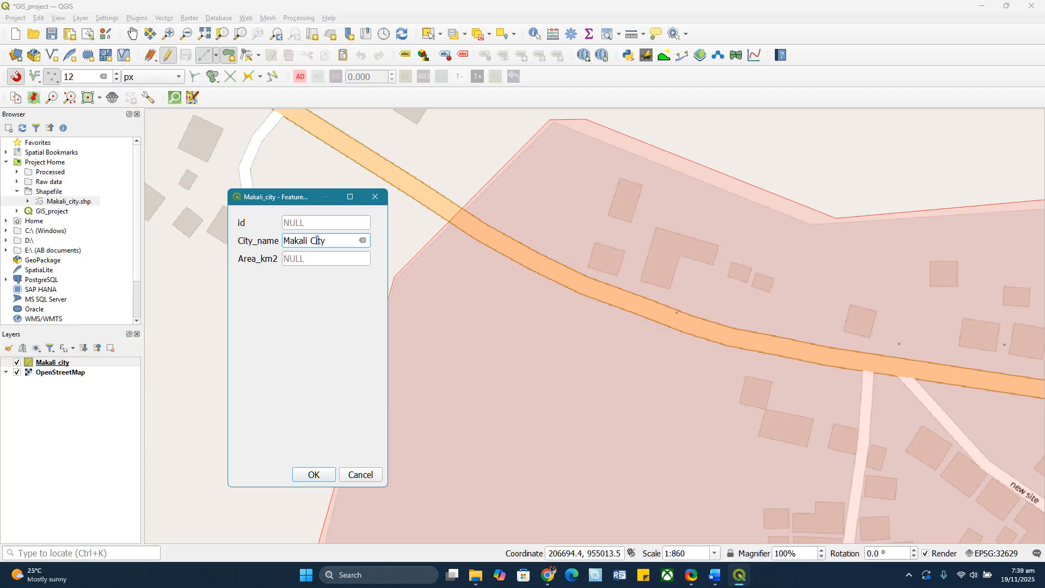
{"action": "left_click", "coordinate": [308, 259]}
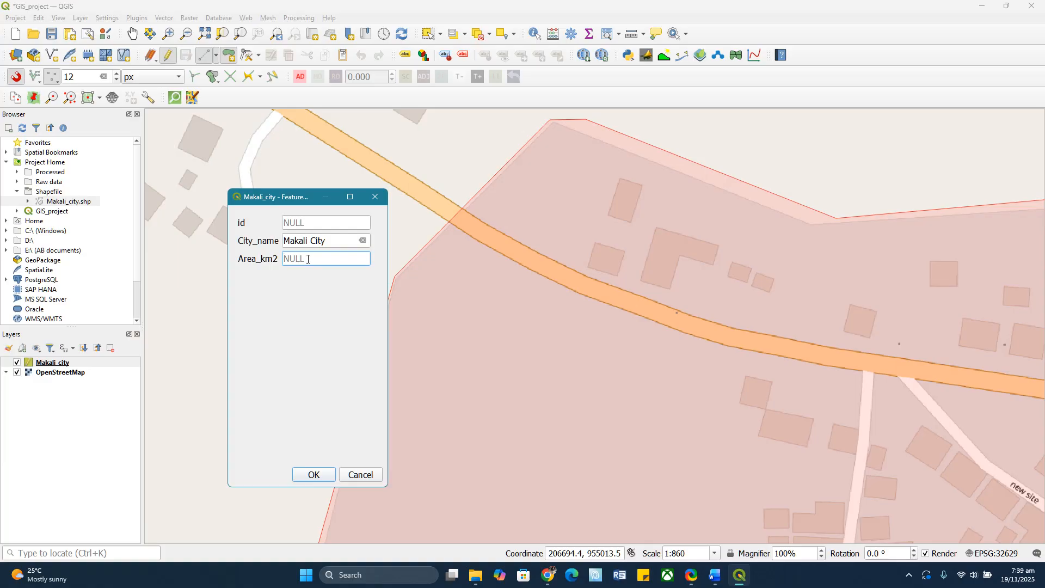
{"action": "left_click", "coordinate": [321, 475]}
Stop editing the Makali_city layer and save its changes.
{"action": "scroll", "coordinate": [364, 261], "scroll_direction": "down", "scroll_amount": 2}
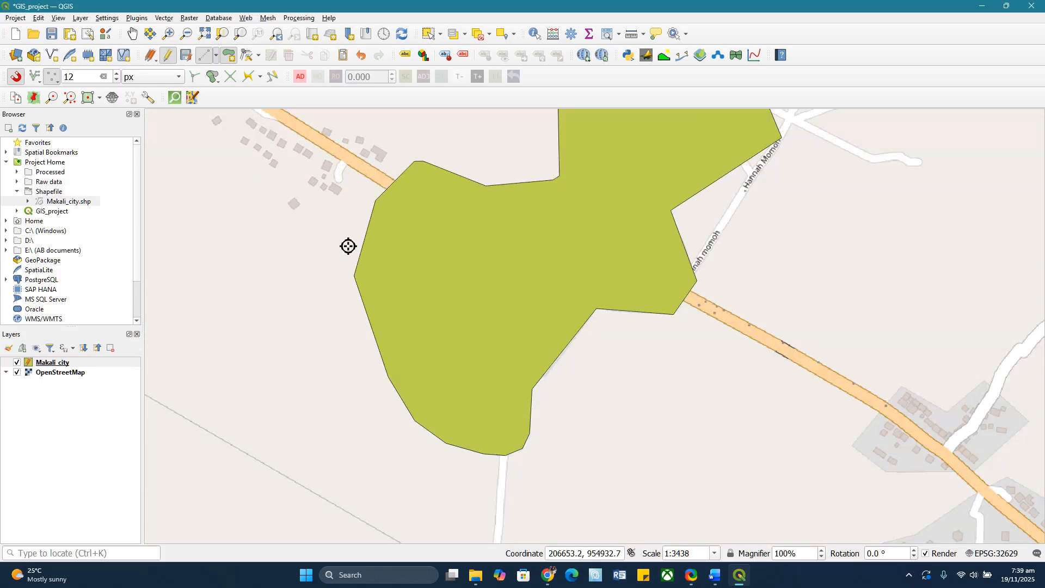
{"action": "scroll", "coordinate": [320, 366], "scroll_direction": "down", "scroll_amount": 1}
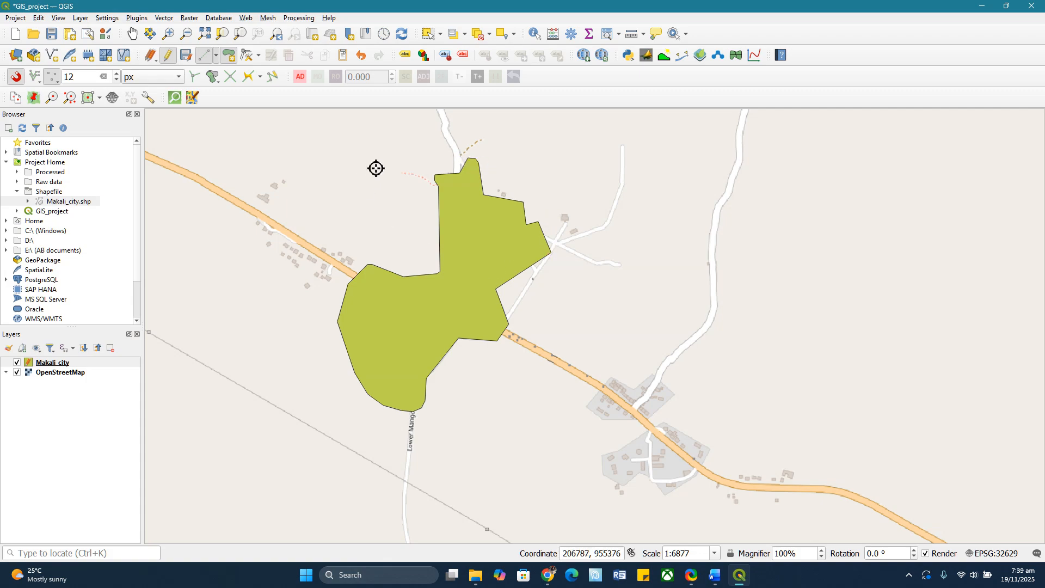
{"action": "left_click", "coordinate": [46, 364]}
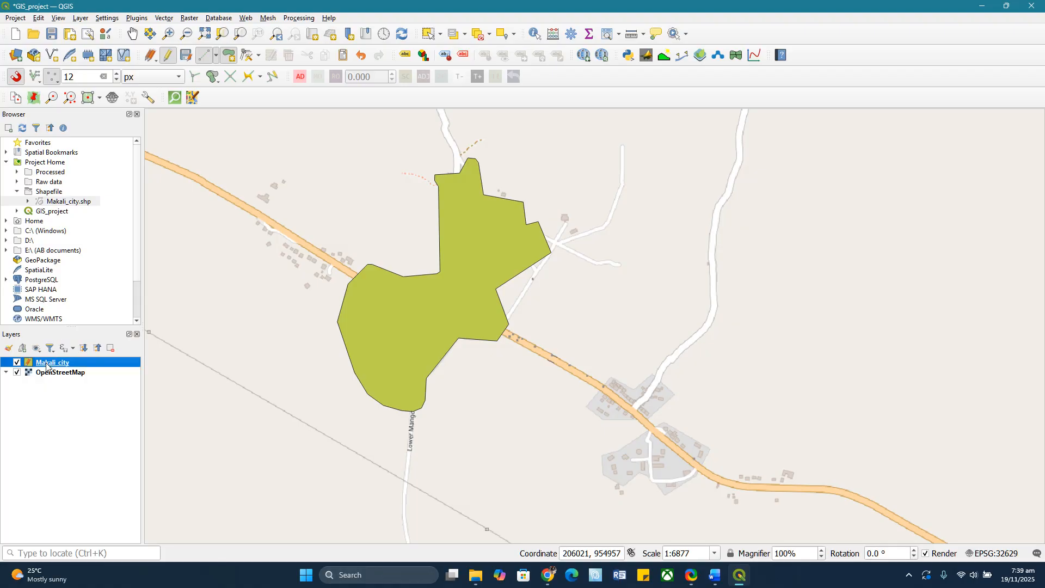
{"action": "right_click", "coordinate": [47, 364]}
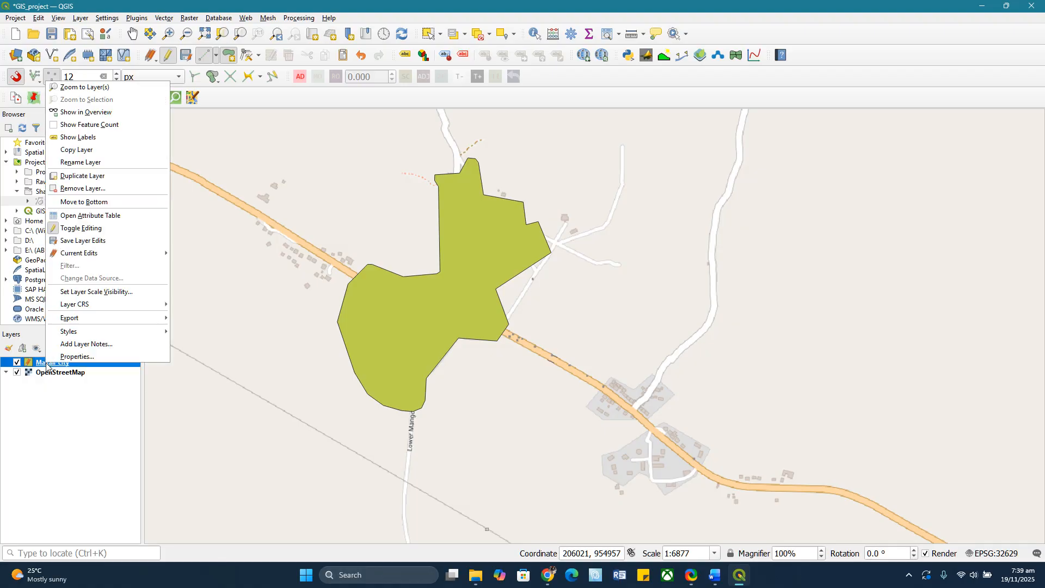
{"action": "left_click", "coordinate": [80, 228]}
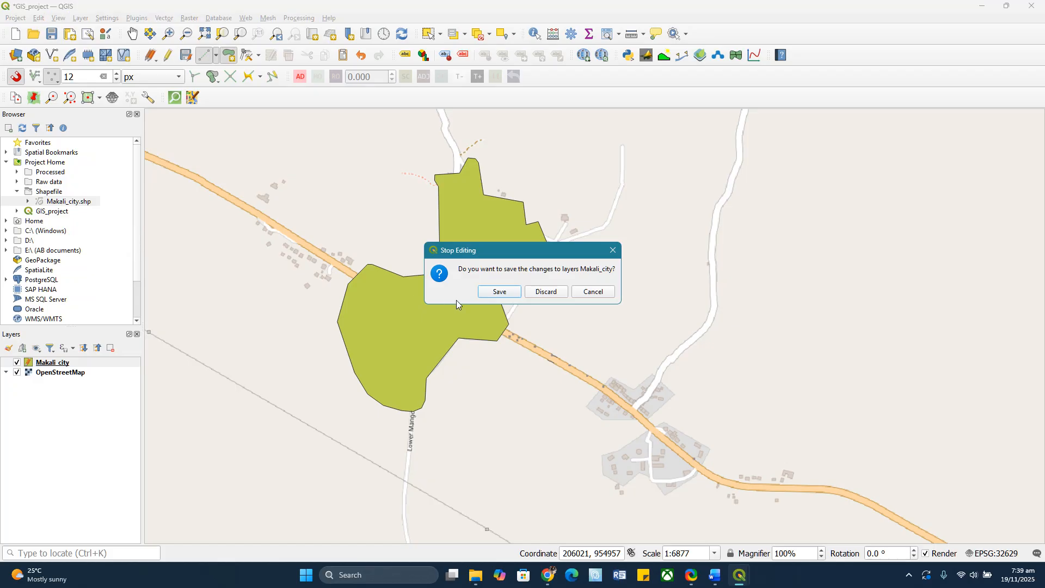
{"action": "left_click", "coordinate": [499, 292]}
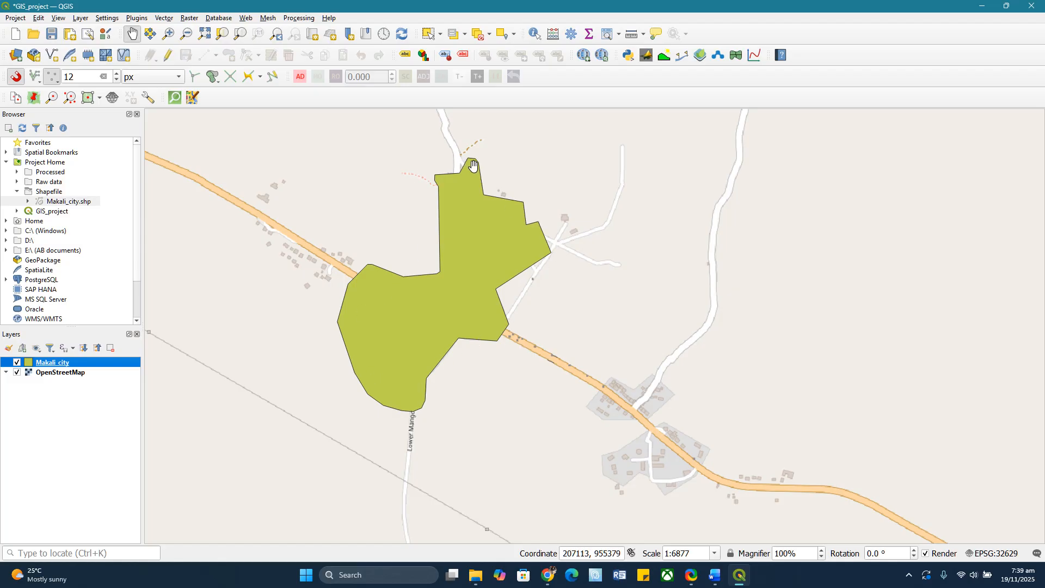
Open the Makali_city layer's symbology and make its Simple Fill transparent.
{"action": "right_click", "coordinate": [43, 364]}
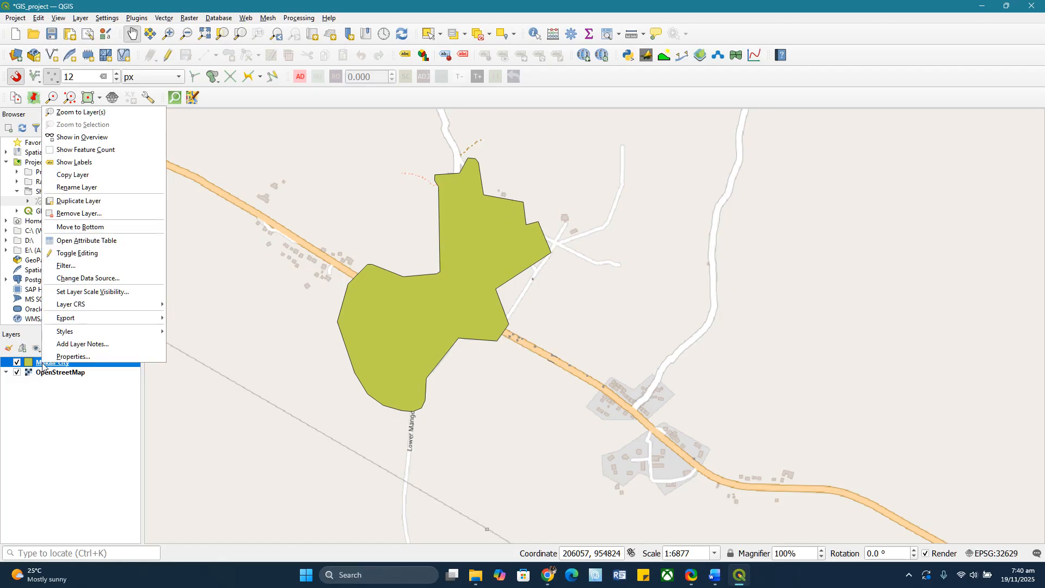
{"action": "left_click", "coordinate": [67, 356]}
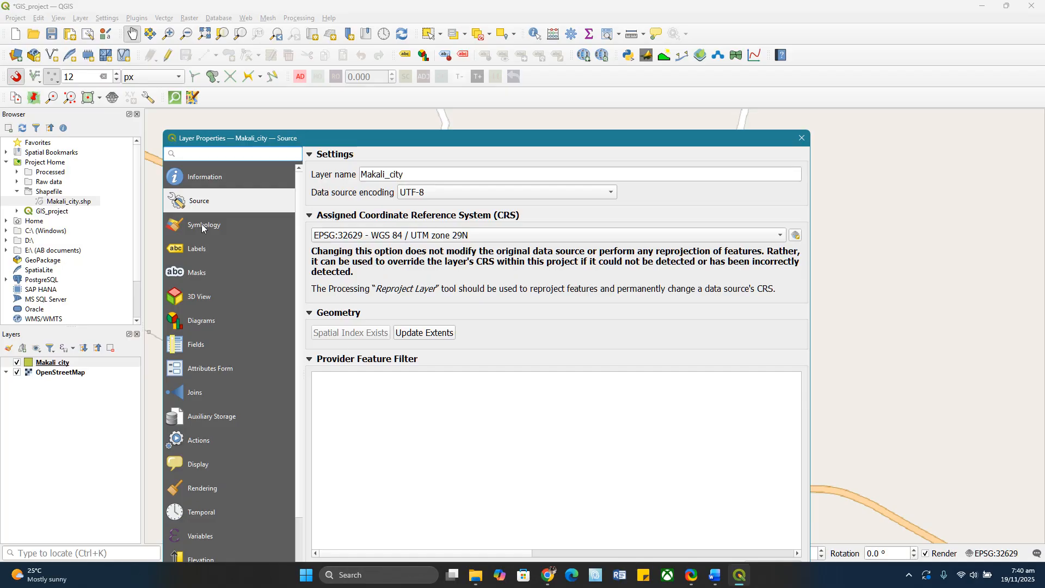
{"action": "left_click", "coordinate": [202, 225]}
{"action": "left_click", "coordinate": [471, 185]}
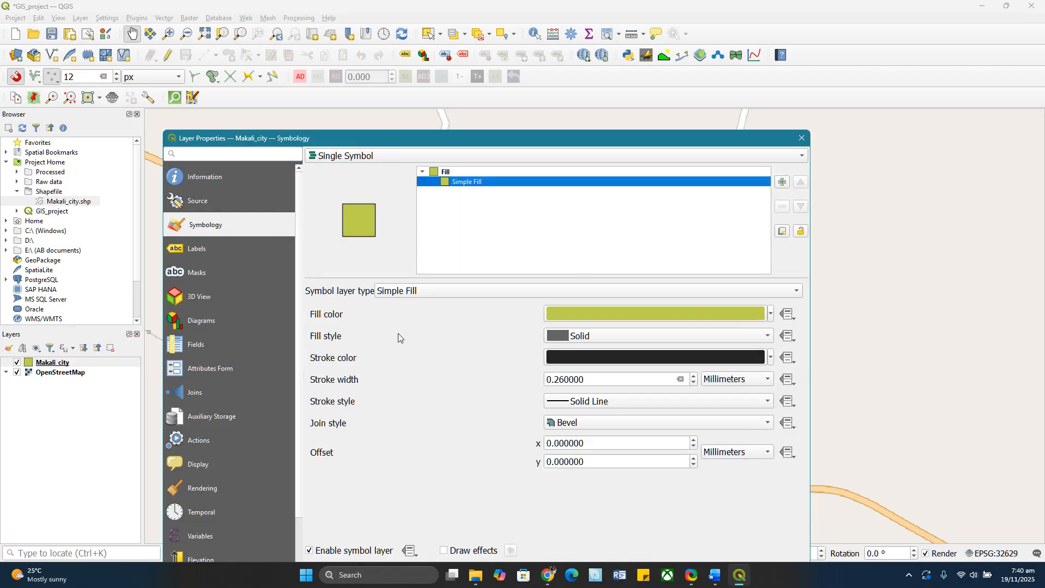
{"action": "left_click", "coordinate": [770, 314]}
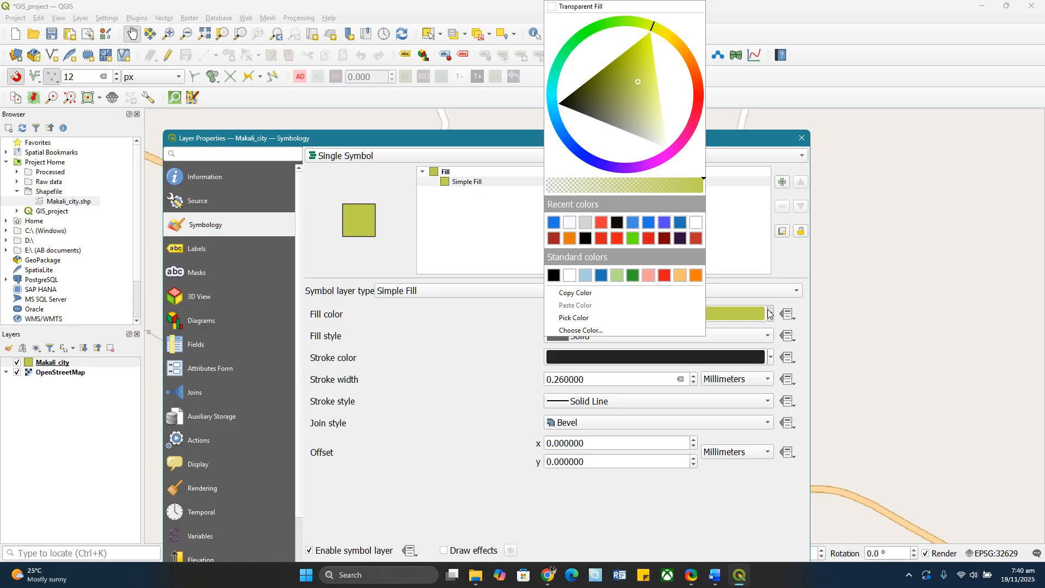
{"action": "left_click", "coordinate": [551, 8]}
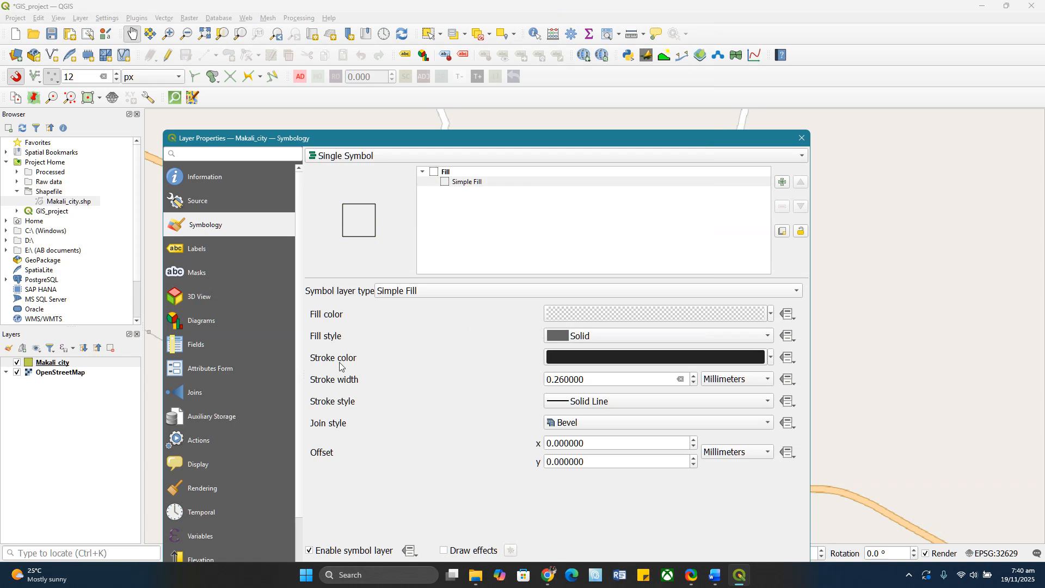
Give the Makali_city outline a dark red stroke 0.66 mm wide and accept the layer style.
{"action": "left_click", "coordinate": [771, 358]}
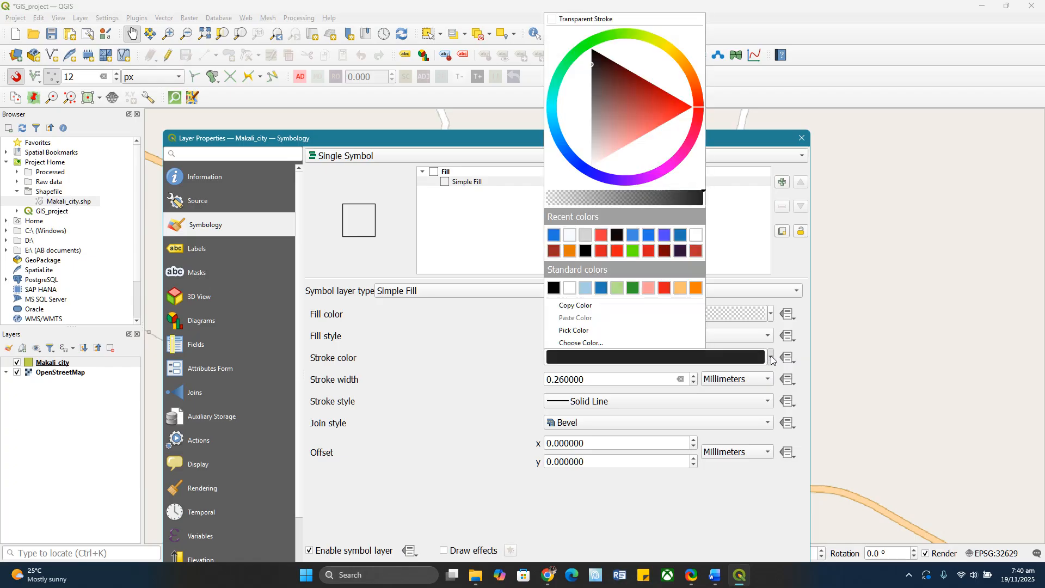
{"action": "left_click", "coordinate": [652, 86]}
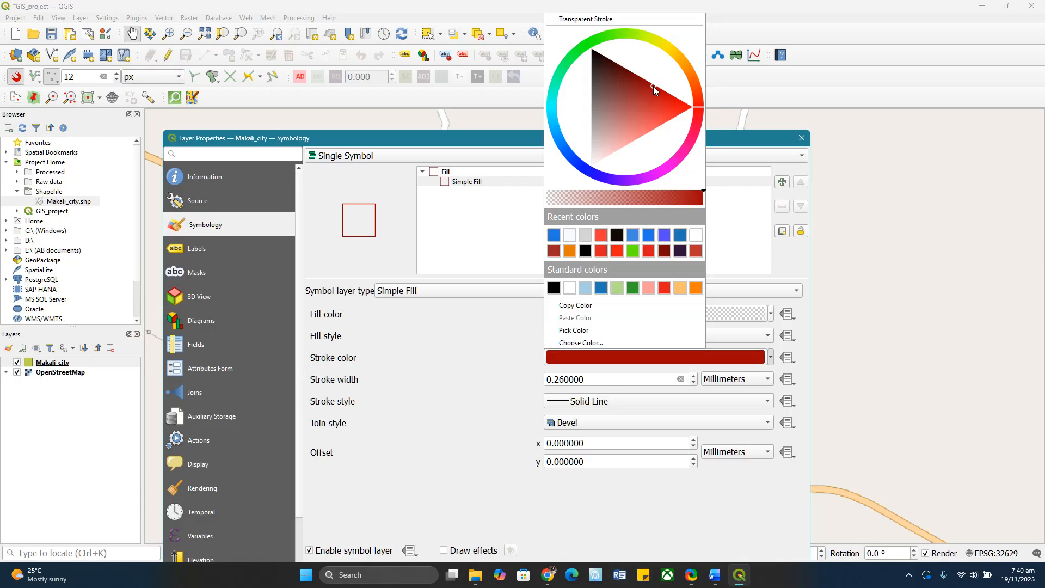
{"action": "left_click", "coordinate": [479, 334]}
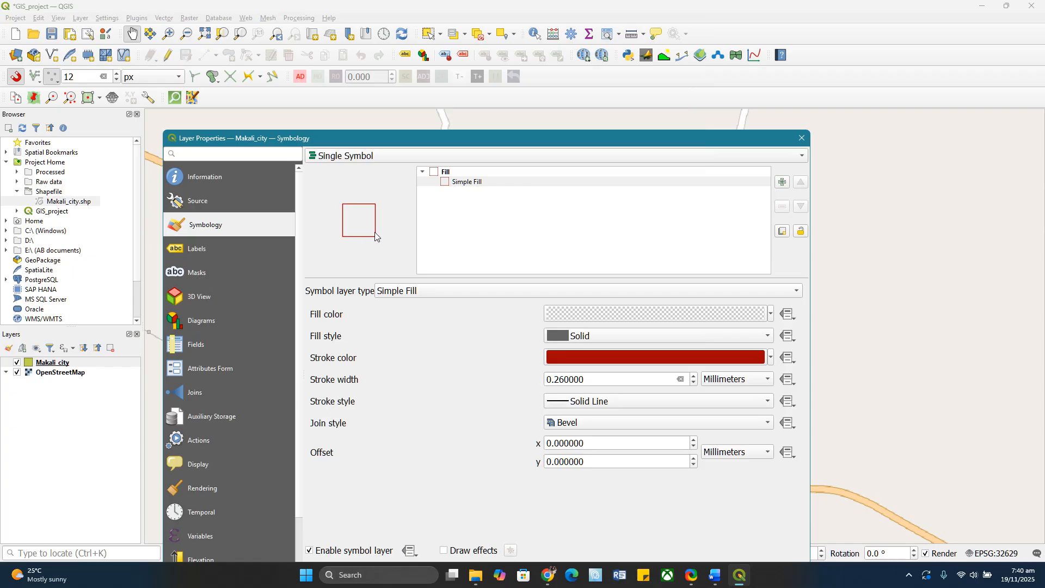
{"action": "left_click", "coordinate": [694, 376]}
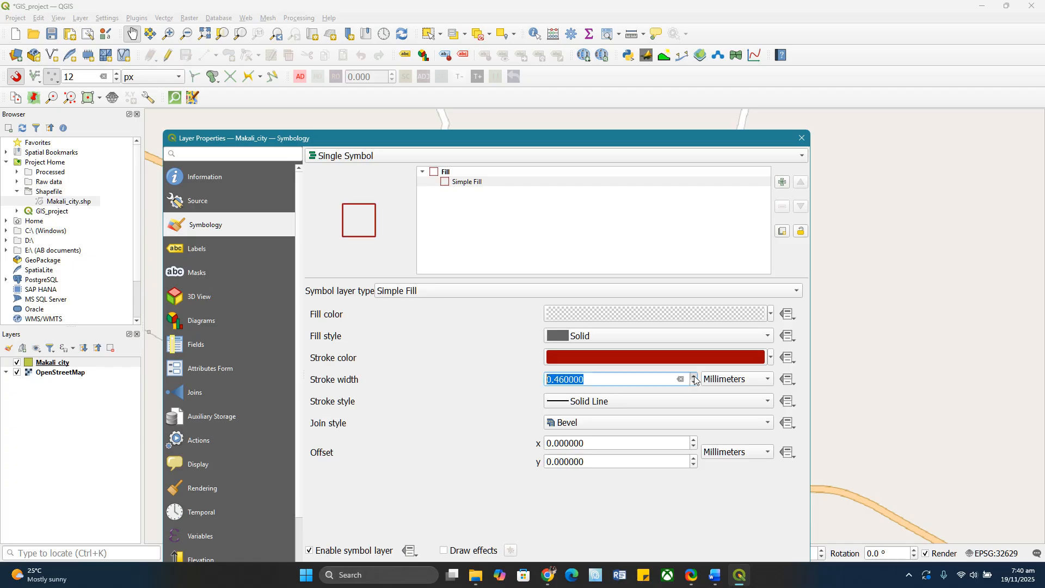
{"action": "left_click", "coordinate": [695, 377]}
{"action": "left_click_drag", "start_coordinate": [520, 123], "coordinate": [514, 83]}
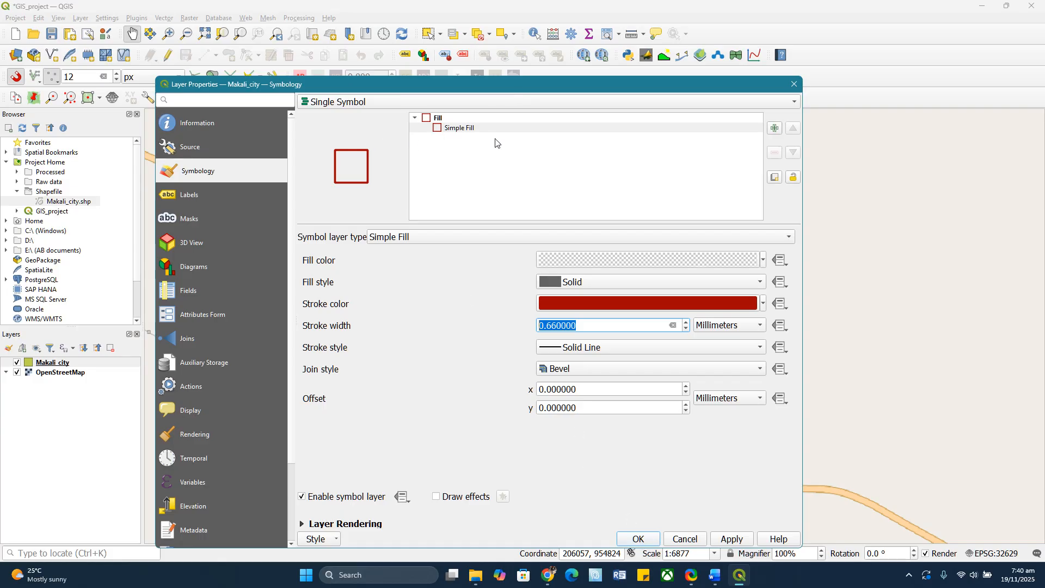
{"action": "left_click", "coordinate": [641, 538]}
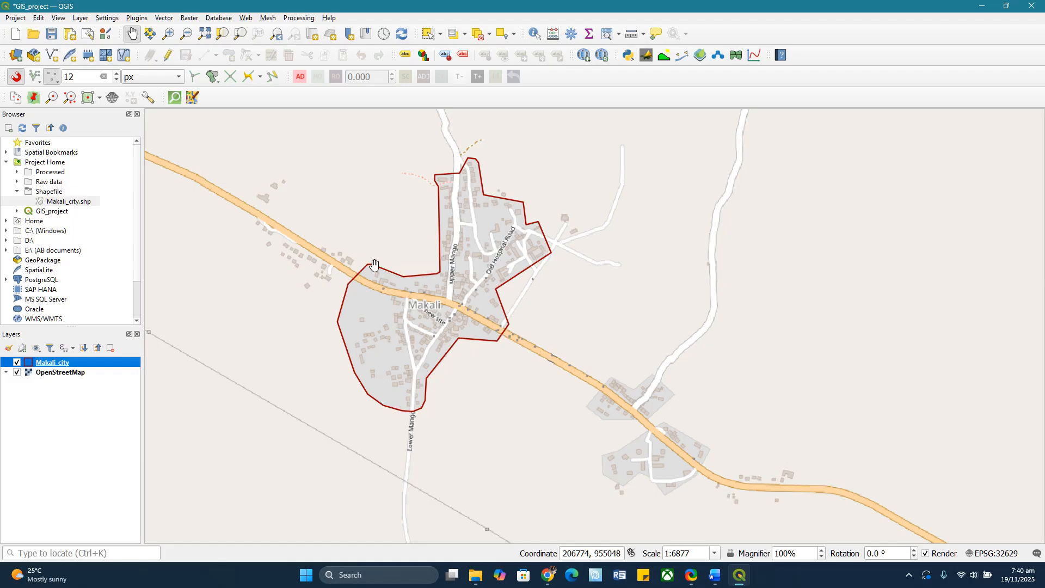
{"action": "left_click_drag", "start_coordinate": [424, 329], "coordinate": [489, 328]}
{"action": "scroll", "coordinate": [504, 292], "scroll_direction": "up", "scroll_amount": 1}
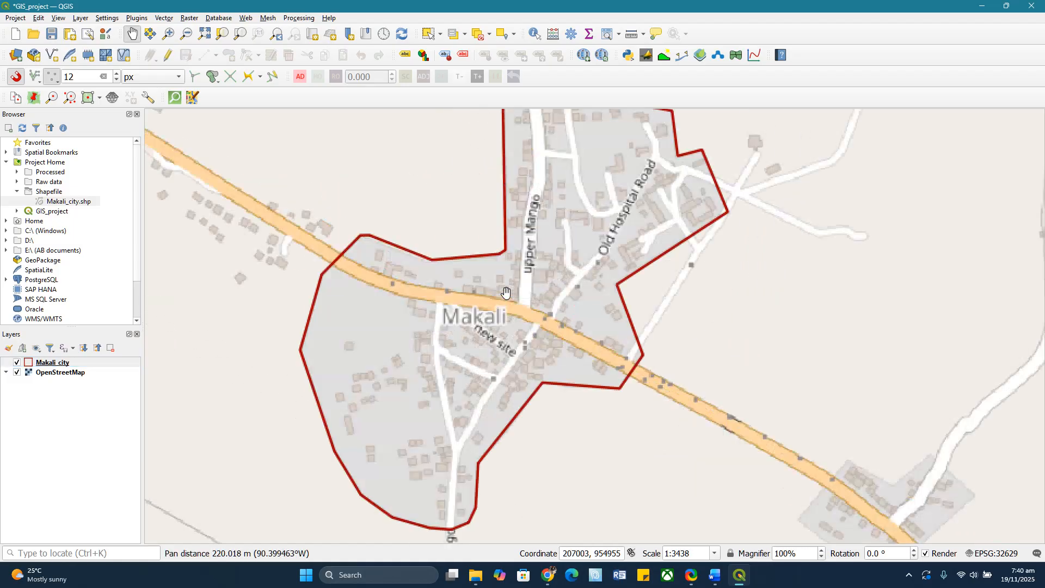
{"action": "scroll", "coordinate": [505, 292], "scroll_direction": "down", "scroll_amount": 1}
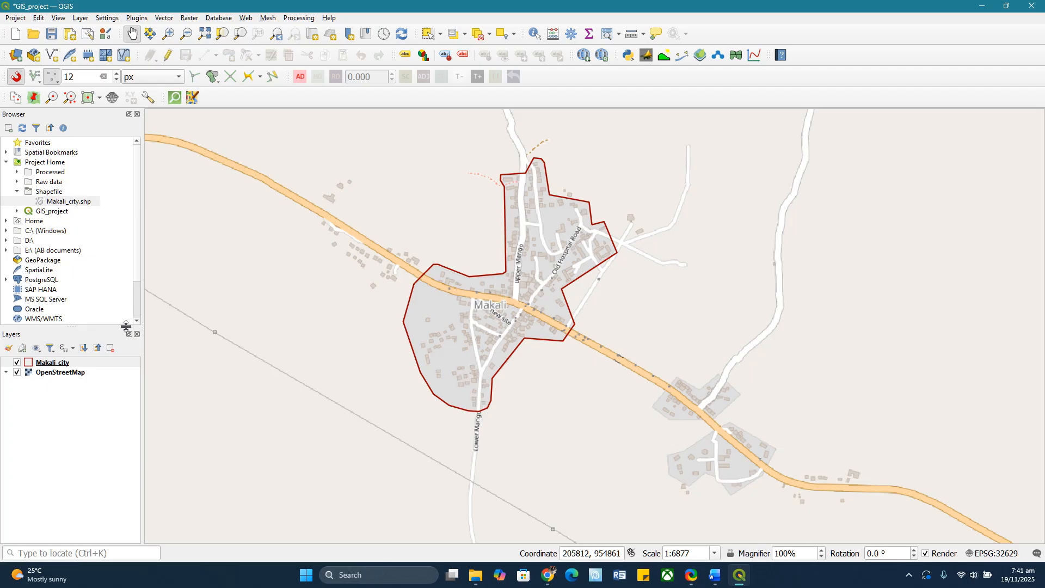
Open the field calculator from Makali_city's attribute table and set it to update the existing Area_km2 field.
{"action": "right_click", "coordinate": [49, 362]}
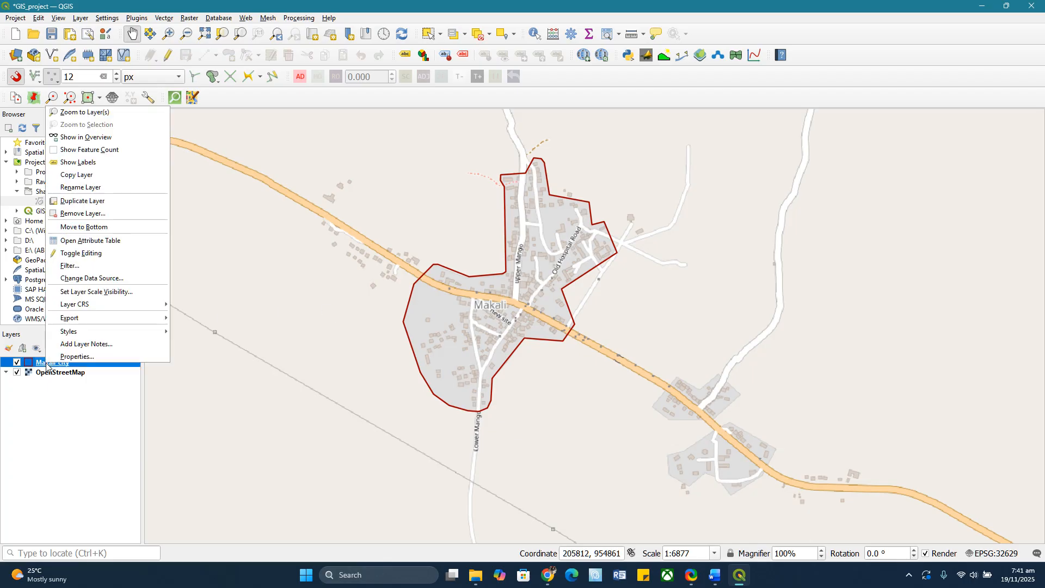
{"action": "left_click", "coordinate": [77, 240]}
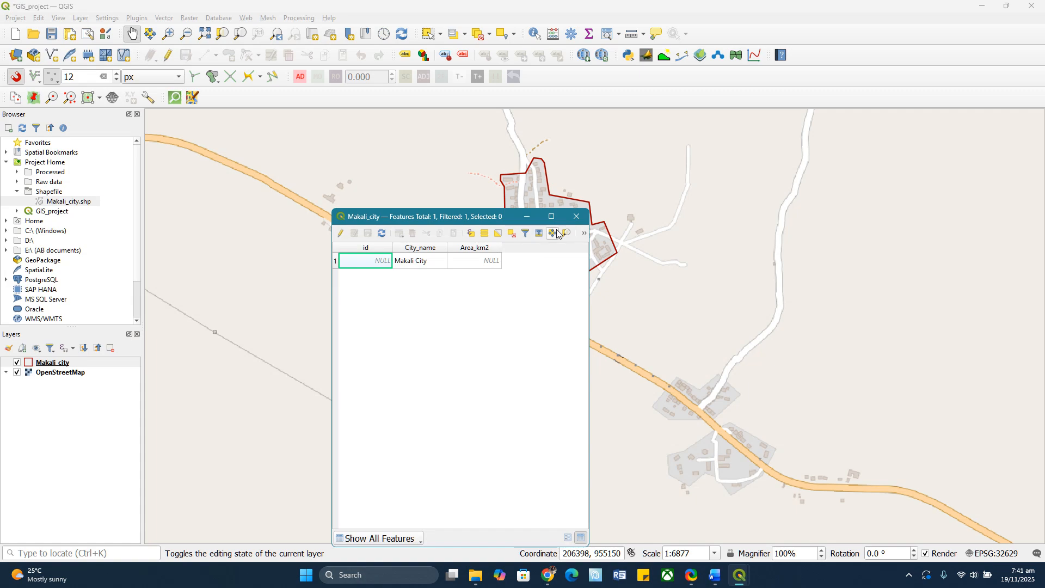
{"action": "left_click_drag", "start_coordinate": [588, 241], "coordinate": [685, 243]}
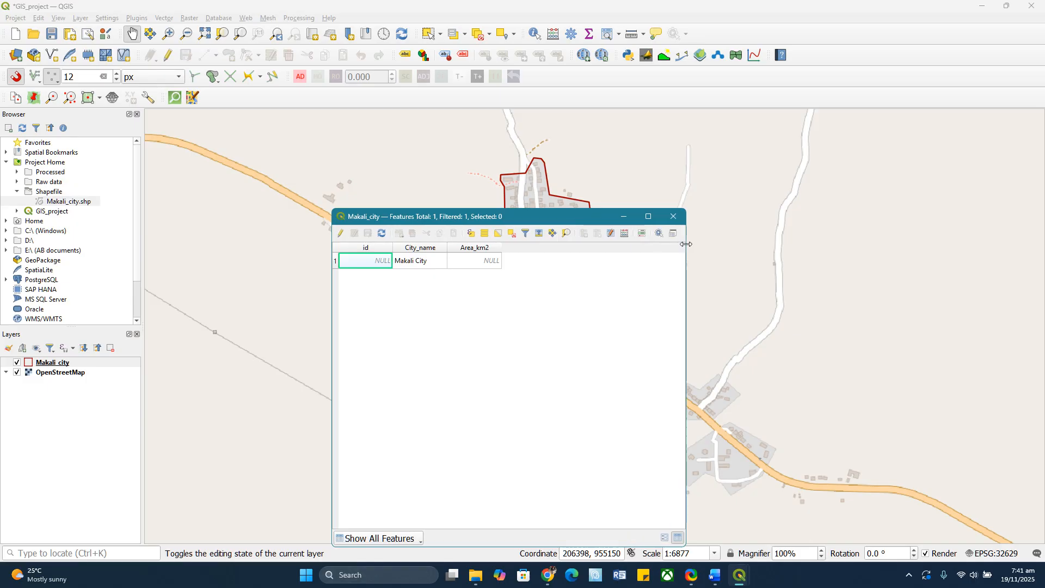
{"action": "left_click", "coordinate": [624, 234]}
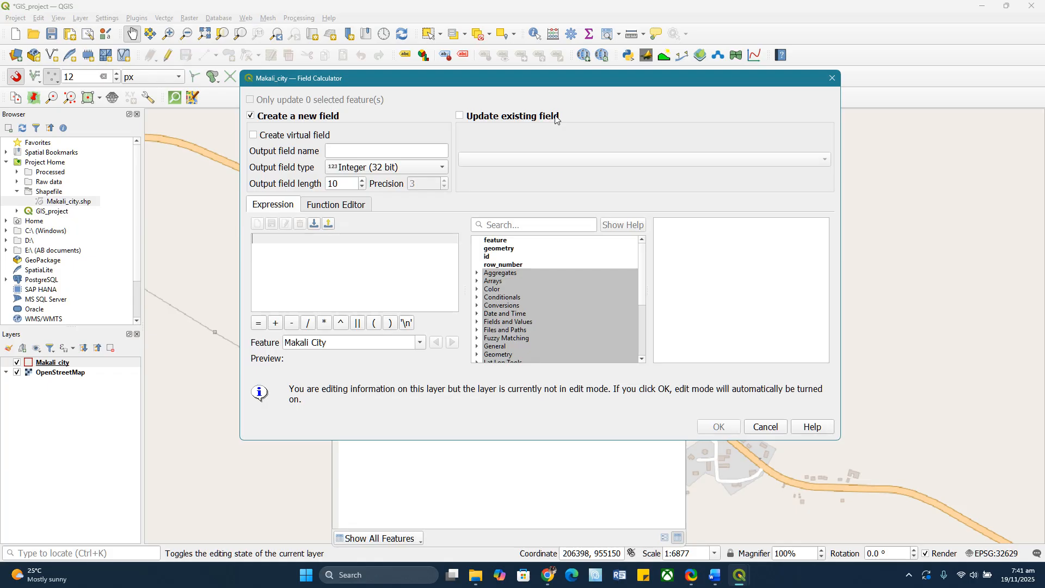
{"action": "left_click", "coordinate": [460, 115]}
{"action": "left_click", "coordinate": [527, 157]}
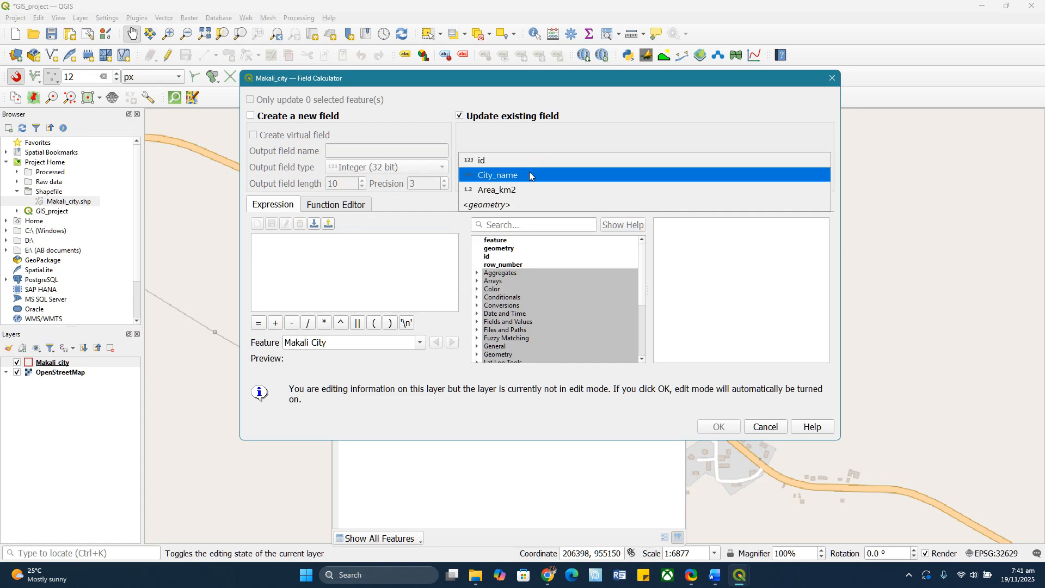
{"action": "left_click", "coordinate": [493, 190]}
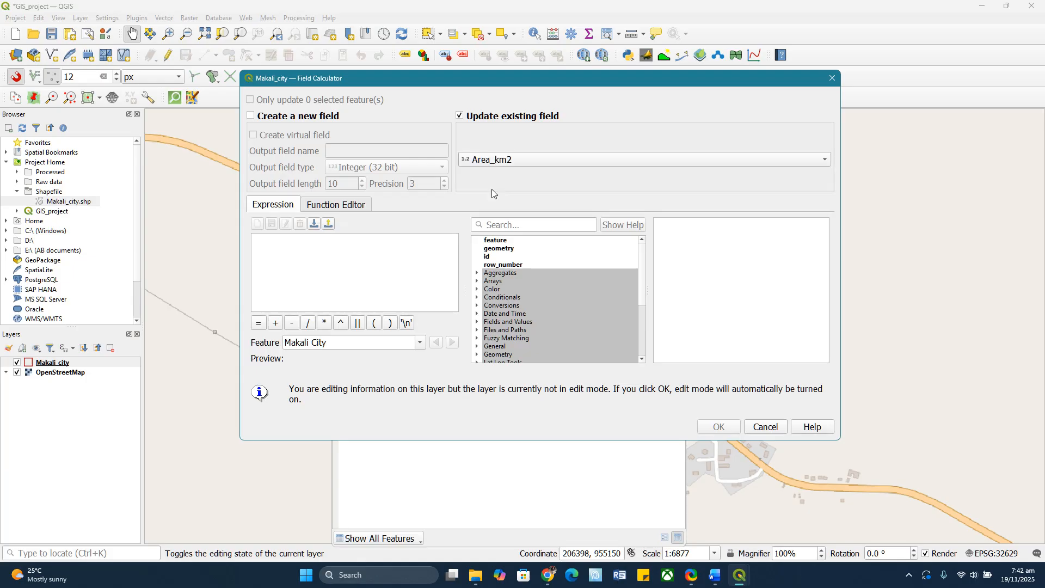
Find $area among the Geometry functions and insert it into the field calculator expression.
{"action": "left_click", "coordinate": [290, 249]}
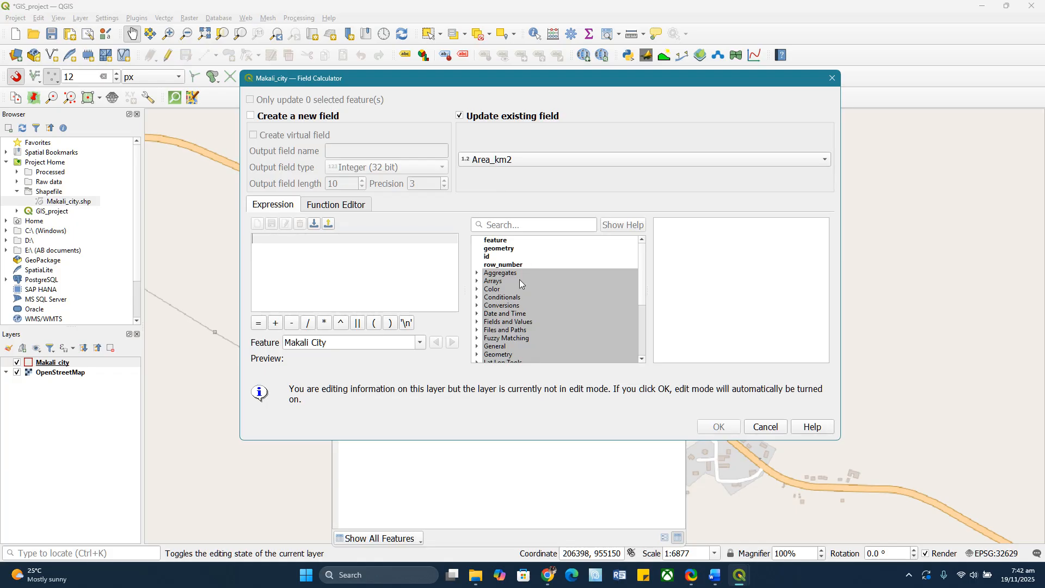
{"action": "scroll", "coordinate": [519, 280], "scroll_direction": "down", "scroll_amount": 2}
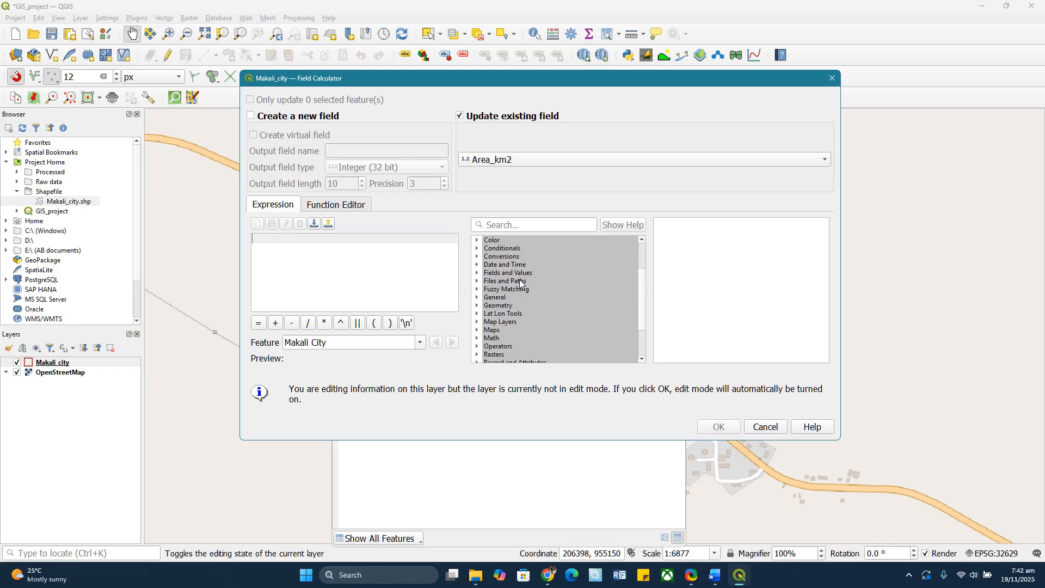
{"action": "scroll", "coordinate": [520, 281], "scroll_direction": "down", "scroll_amount": 1}
{"action": "scroll", "coordinate": [507, 282], "scroll_direction": "down", "scroll_amount": 1}
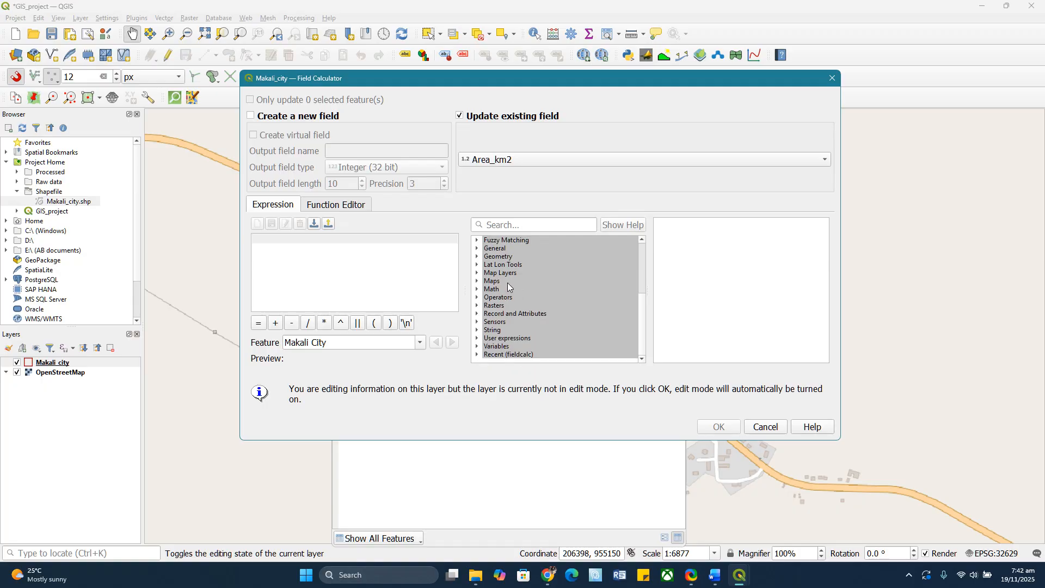
{"action": "scroll", "coordinate": [507, 294], "scroll_direction": "up", "scroll_amount": 1}
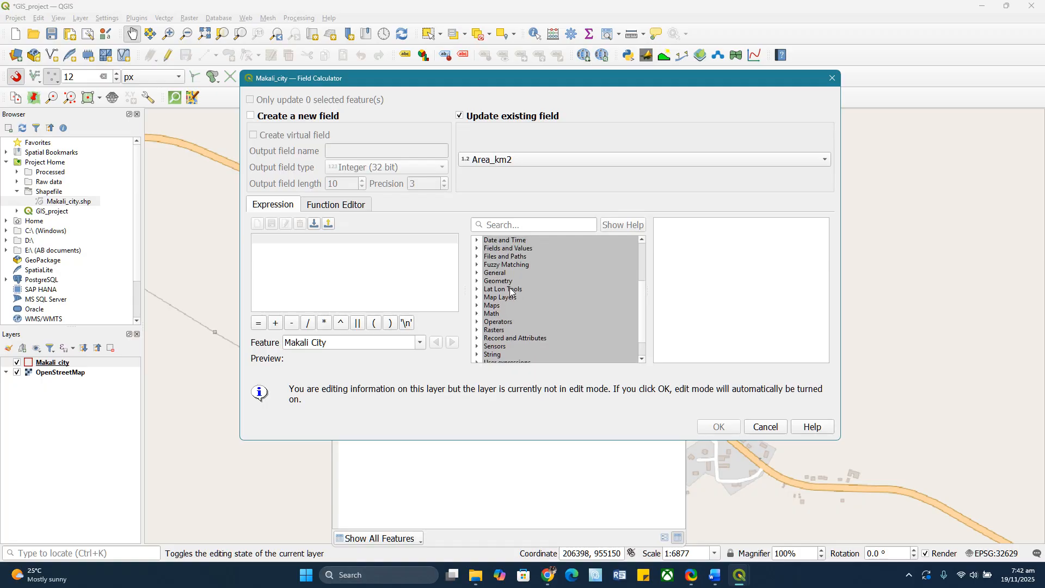
{"action": "left_click", "coordinate": [477, 281]}
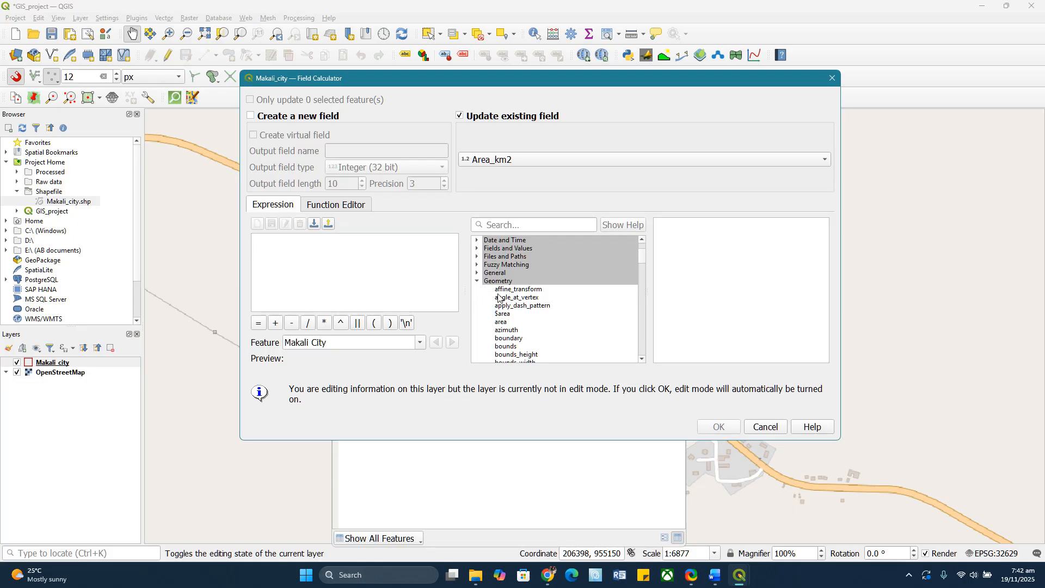
{"action": "left_click", "coordinate": [505, 315]}
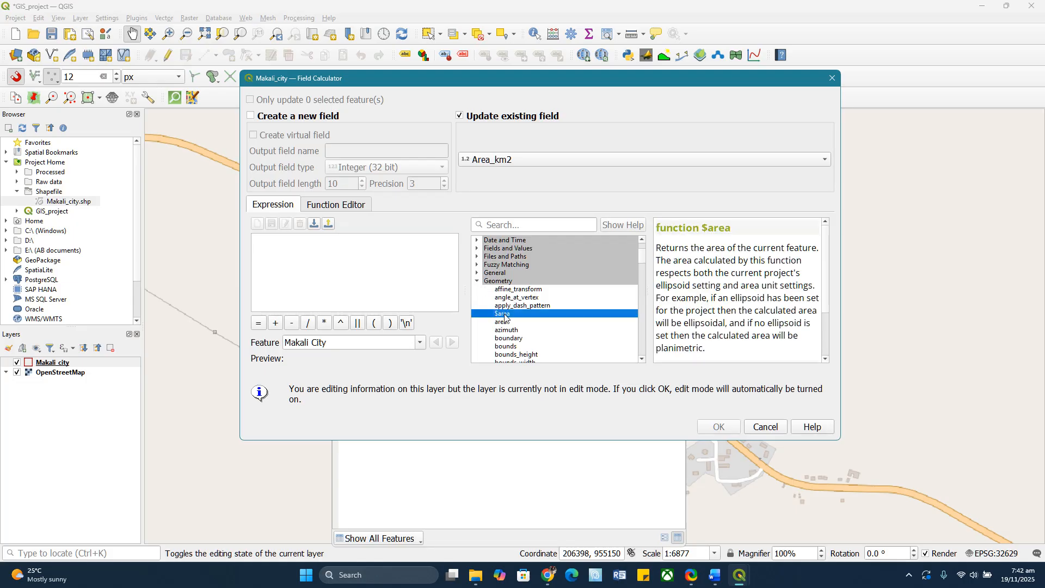
{"action": "scroll", "coordinate": [520, 305], "scroll_direction": "down", "scroll_amount": 2}
{"action": "scroll", "coordinate": [524, 294], "scroll_direction": "down", "scroll_amount": 6}
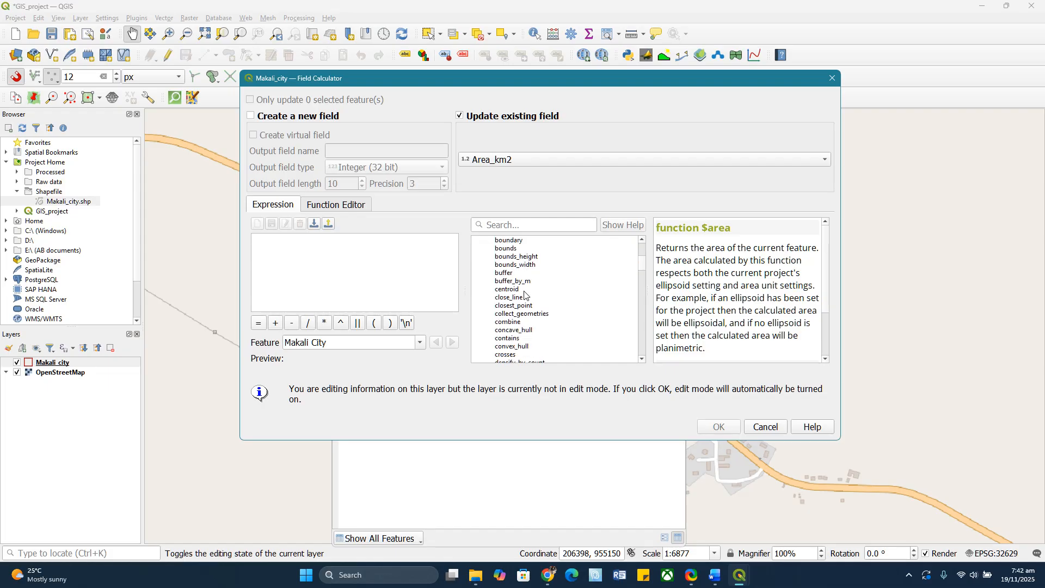
{"action": "scroll", "coordinate": [524, 294], "scroll_direction": "up", "scroll_amount": 7}
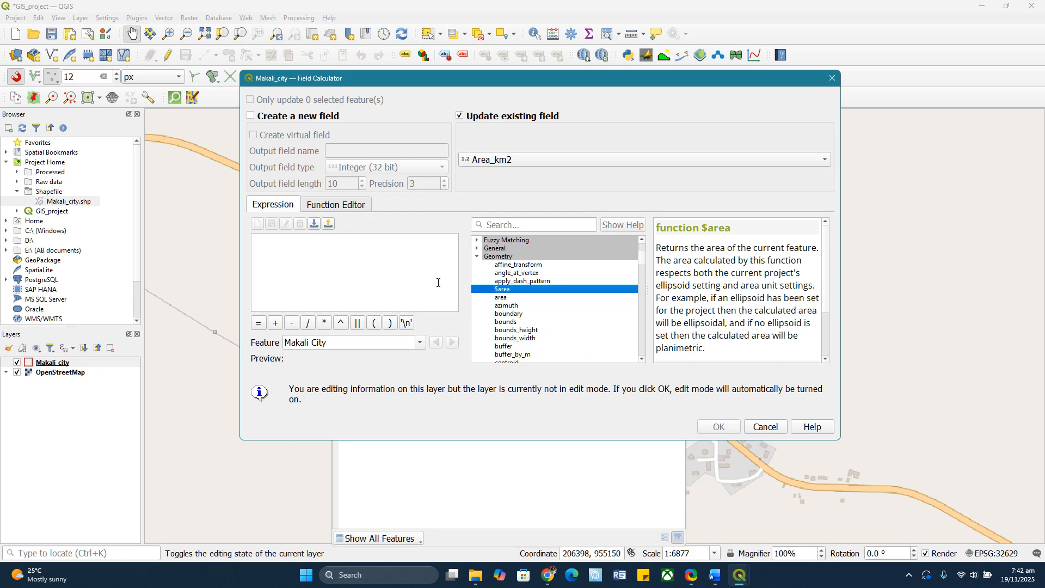
{"action": "double_click", "coordinate": [503, 290]}
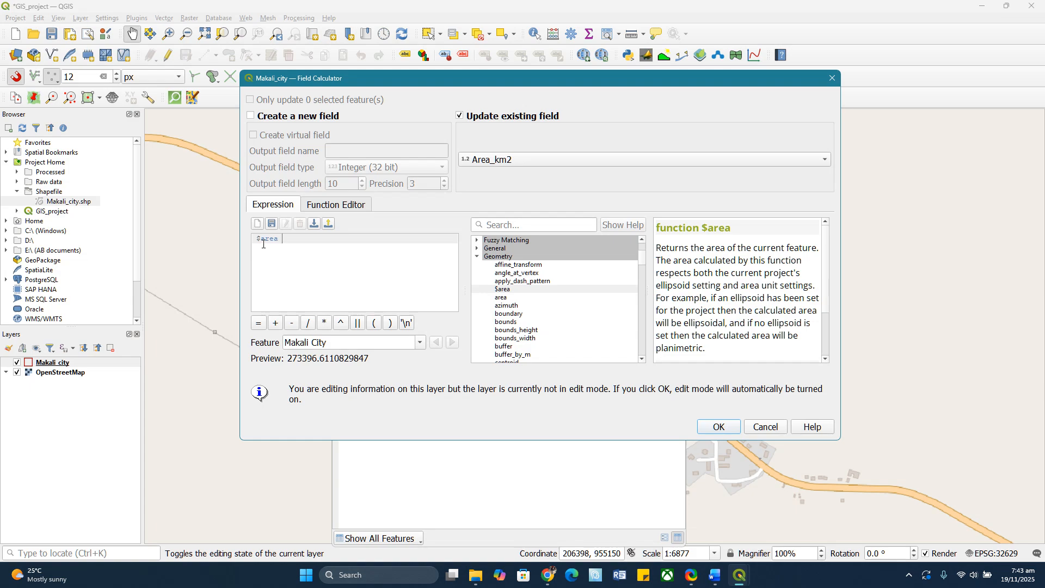
Collapse the Geometry function group and clear the $area expression.
{"action": "left_click", "coordinate": [478, 259]}
{"action": "left_click", "coordinate": [478, 257]}
{"action": "left_click", "coordinate": [295, 241]}
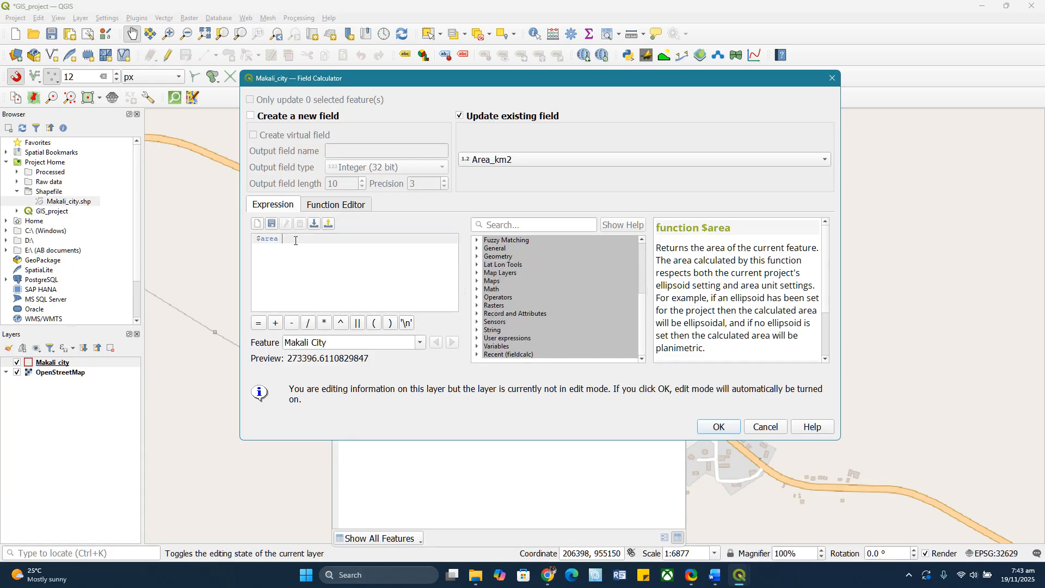
{"action": "key", "text": "BackSpace"}
{"action": "key", "text": "BackSpace"}
{"action": "key", "text": "BackSpace"}
{"action": "key", "text": "BackSpace"}
{"action": "key", "text": "BackSpace"}
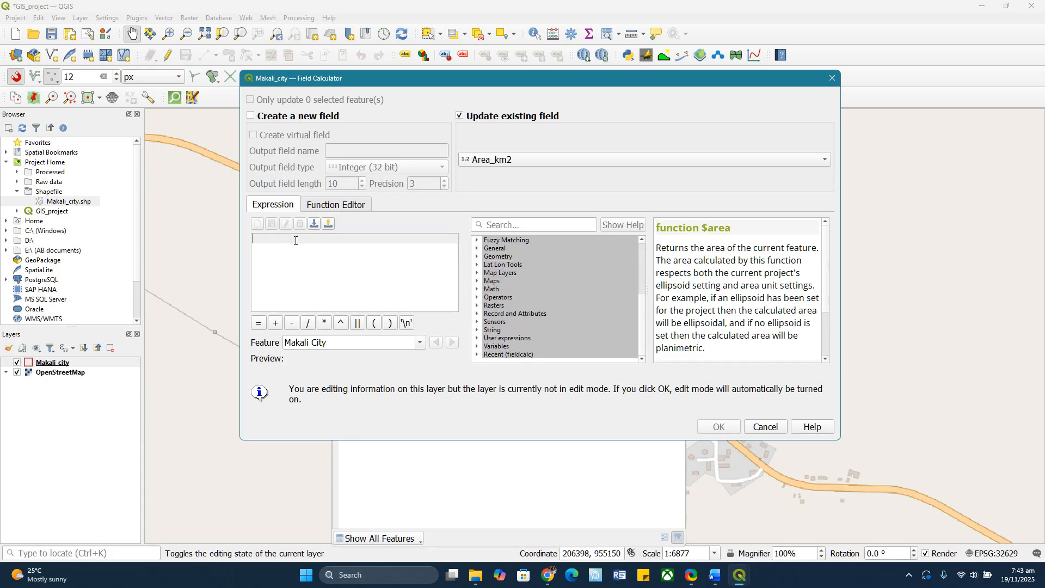
Enter the expression $area/1000000 and apply the calculation to the Area_km2 field.
{"action": "type", "text": "$area"}
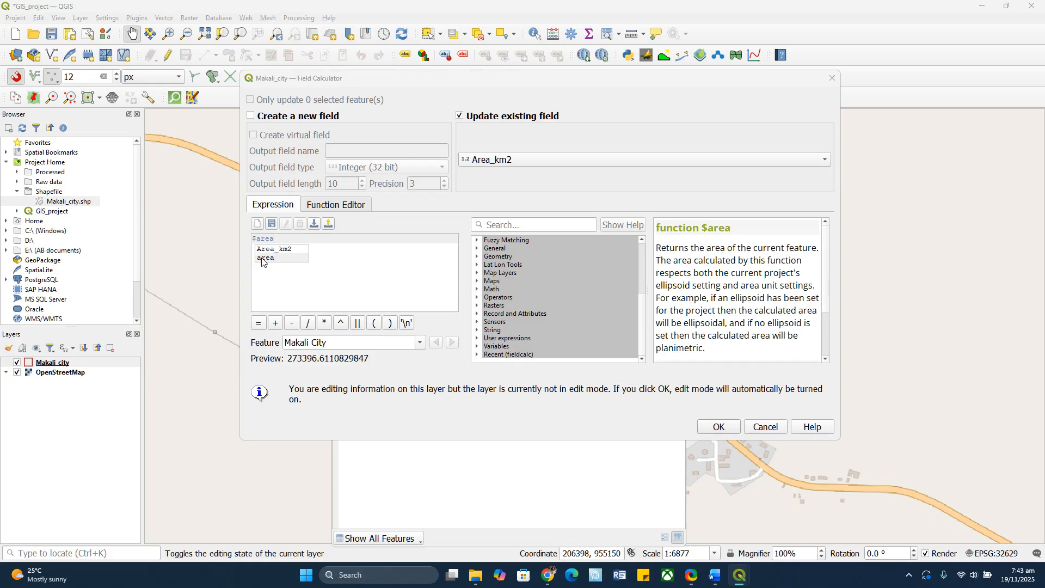
{"action": "left_click", "coordinate": [267, 260]}
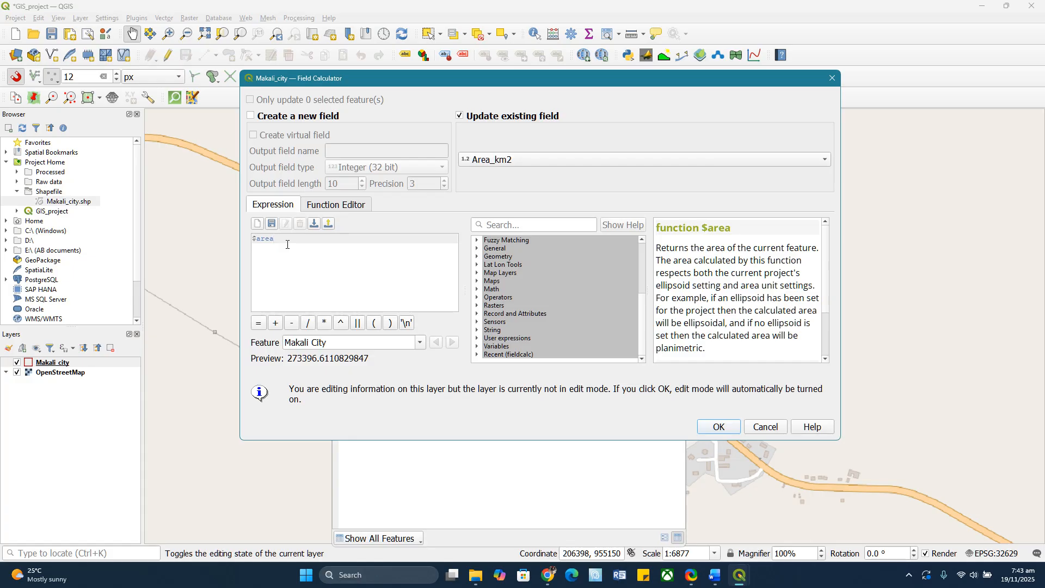
{"action": "type", "text": "/"}
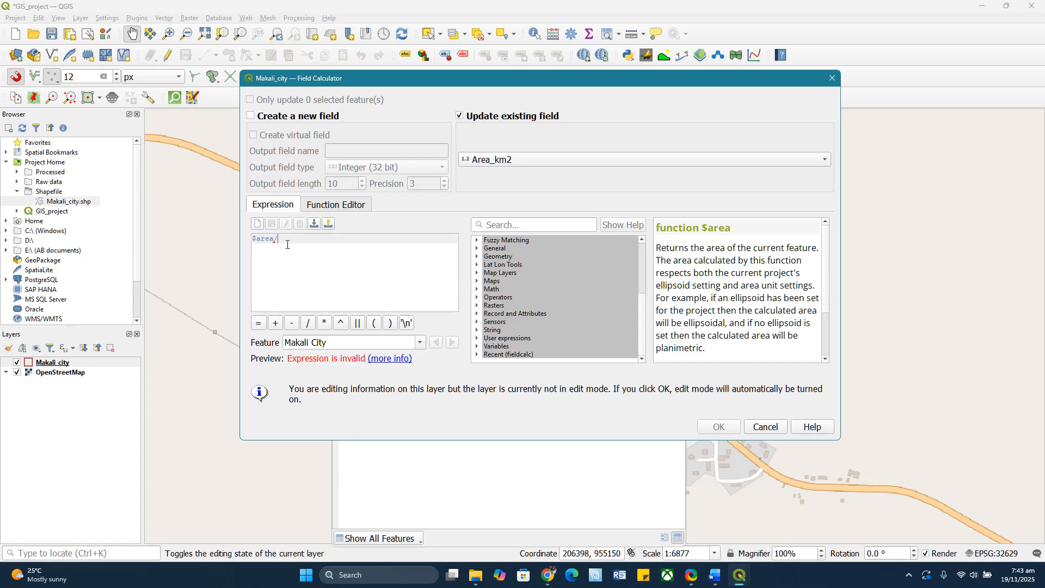
{"action": "type", "text": "1000000"}
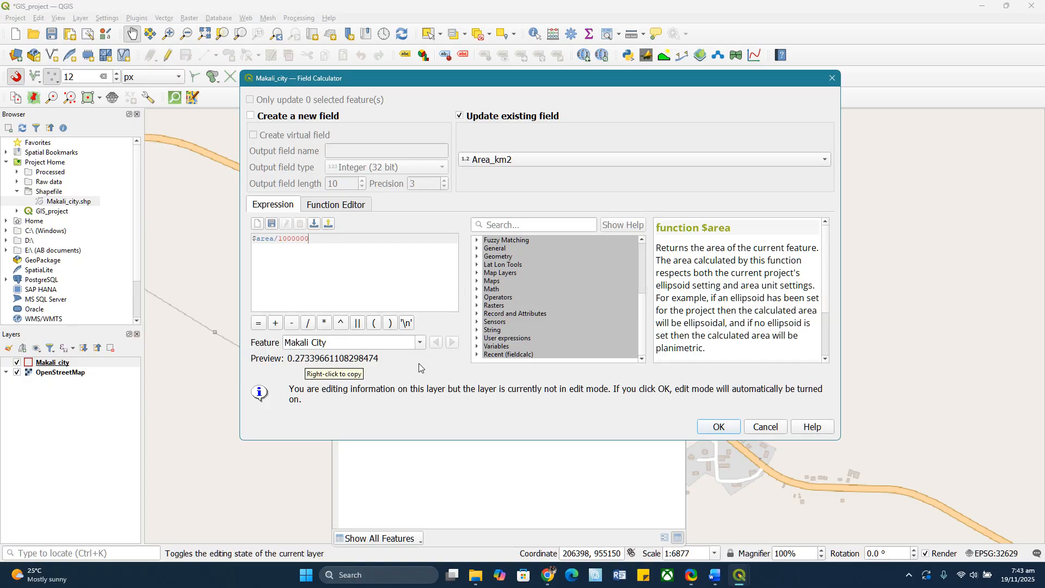
{"action": "left_click", "coordinate": [718, 427]}
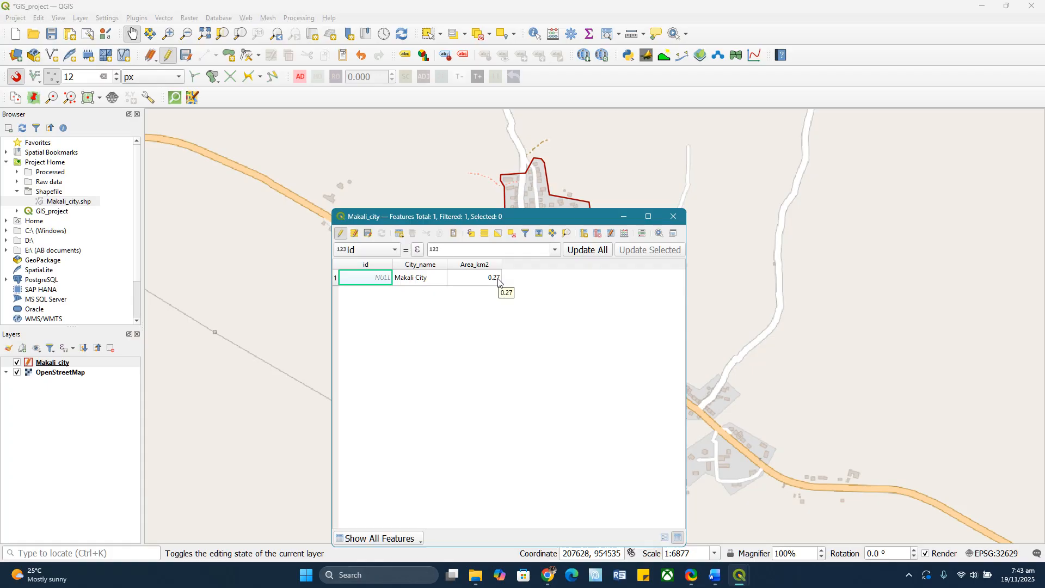
Close the attribute table, then stop editing Makali_city with its changes saved and save the project.
{"action": "left_click_drag", "start_coordinate": [473, 217], "coordinate": [460, 191]}
{"action": "left_click", "coordinate": [661, 189]}
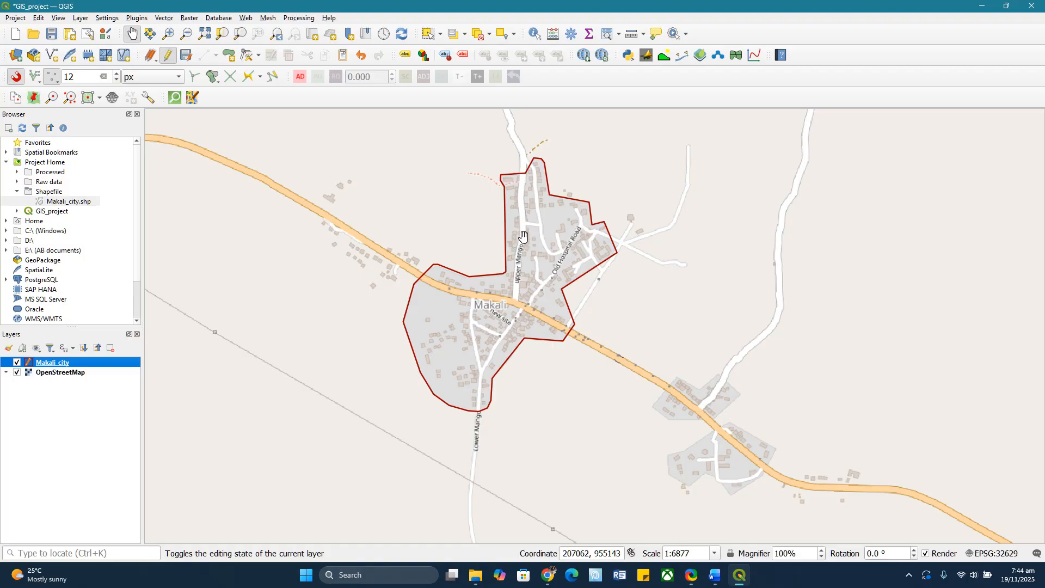
{"action": "right_click", "coordinate": [42, 363]}
{"action": "left_click", "coordinate": [71, 237]}
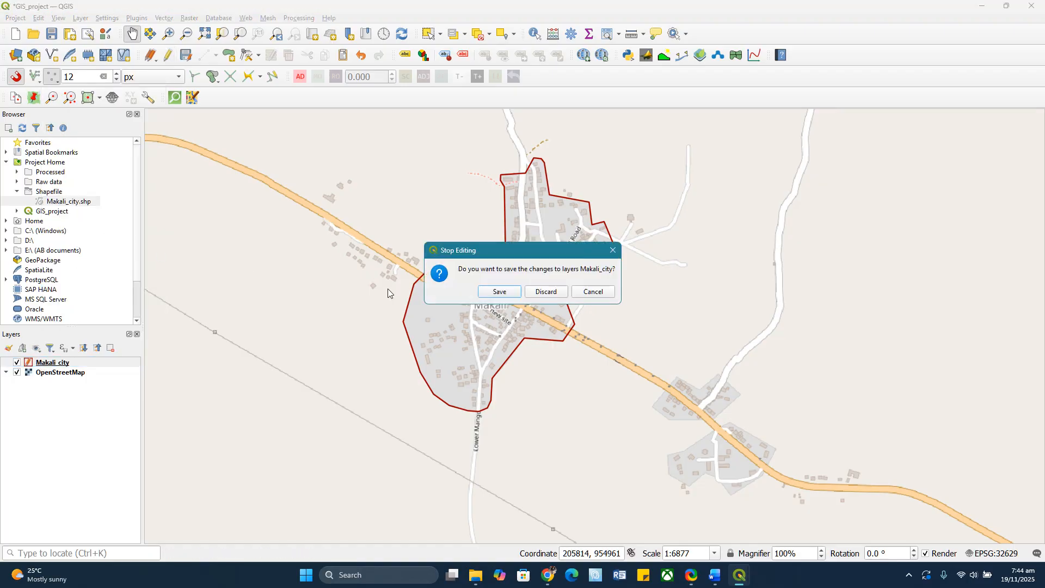
{"action": "left_click", "coordinate": [497, 292]}
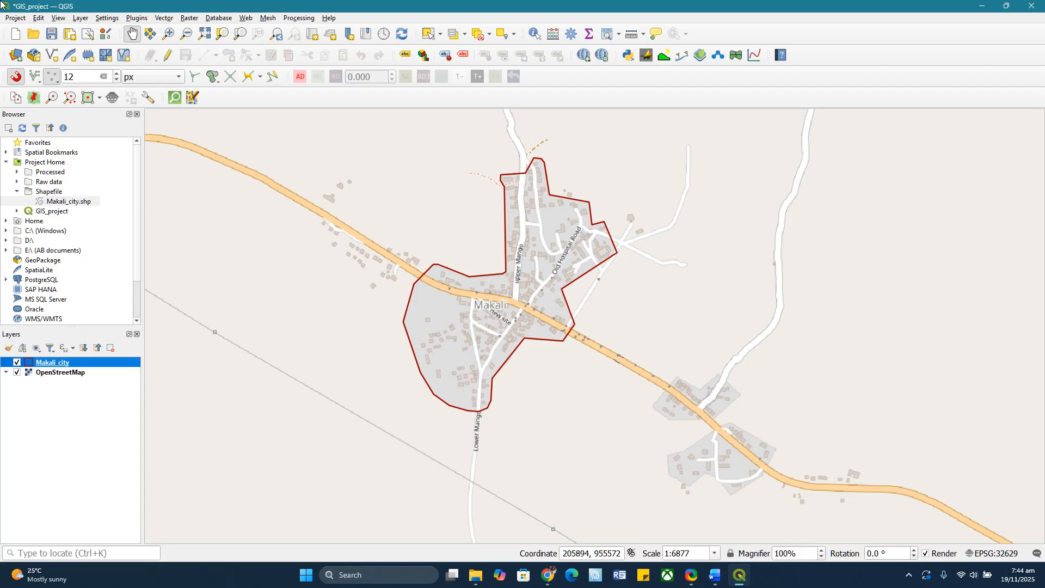
{"action": "left_click", "coordinate": [51, 34]}
Examine the Makali_city boundary with the OpenStreetMap basemap hidden and then shown again.
{"action": "scroll", "coordinate": [517, 274], "scroll_direction": "up", "scroll_amount": 1}
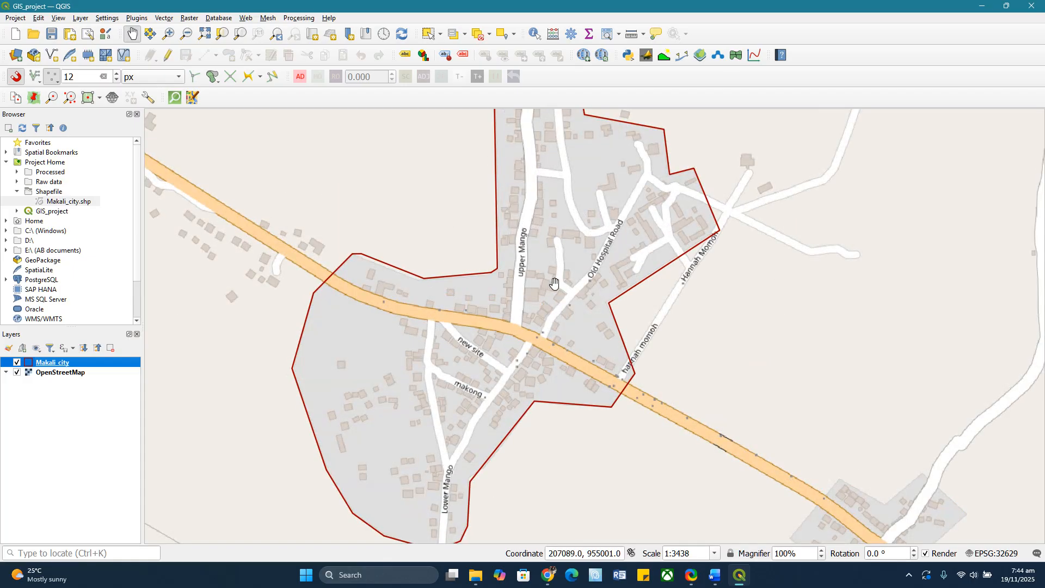
{"action": "left_click", "coordinate": [16, 373]}
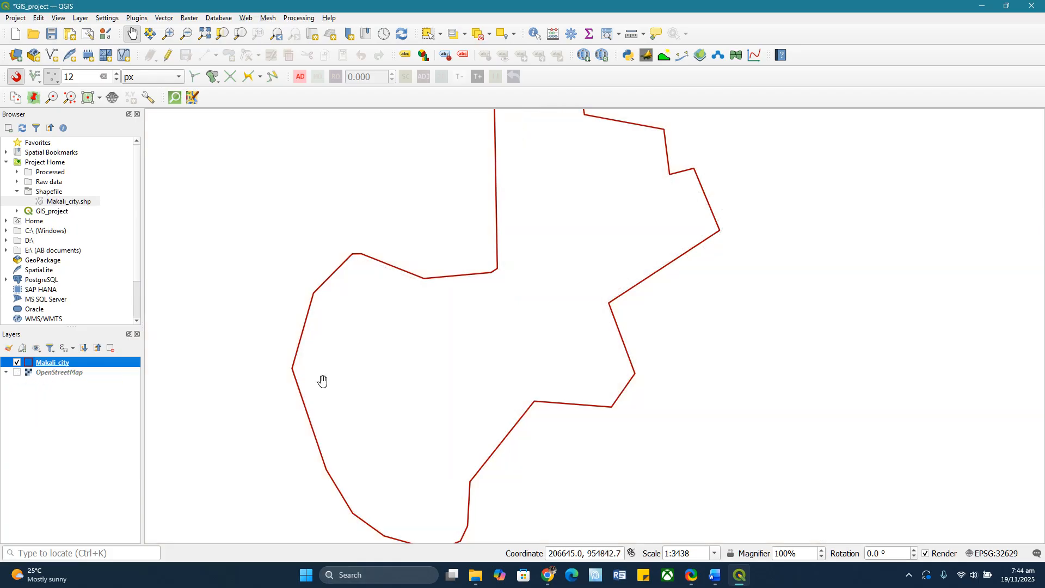
{"action": "scroll", "coordinate": [469, 359], "scroll_direction": "down", "scroll_amount": 1}
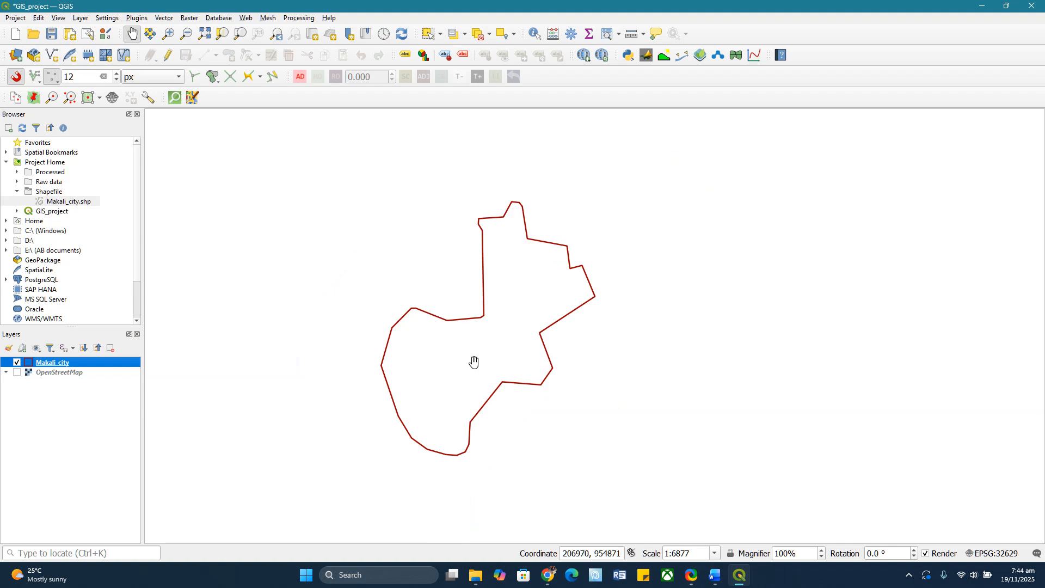
{"action": "scroll", "coordinate": [474, 361], "scroll_direction": "up", "scroll_amount": 1}
{"action": "scroll", "coordinate": [472, 357], "scroll_direction": "down", "scroll_amount": 1}
{"action": "left_click", "coordinate": [16, 372]}
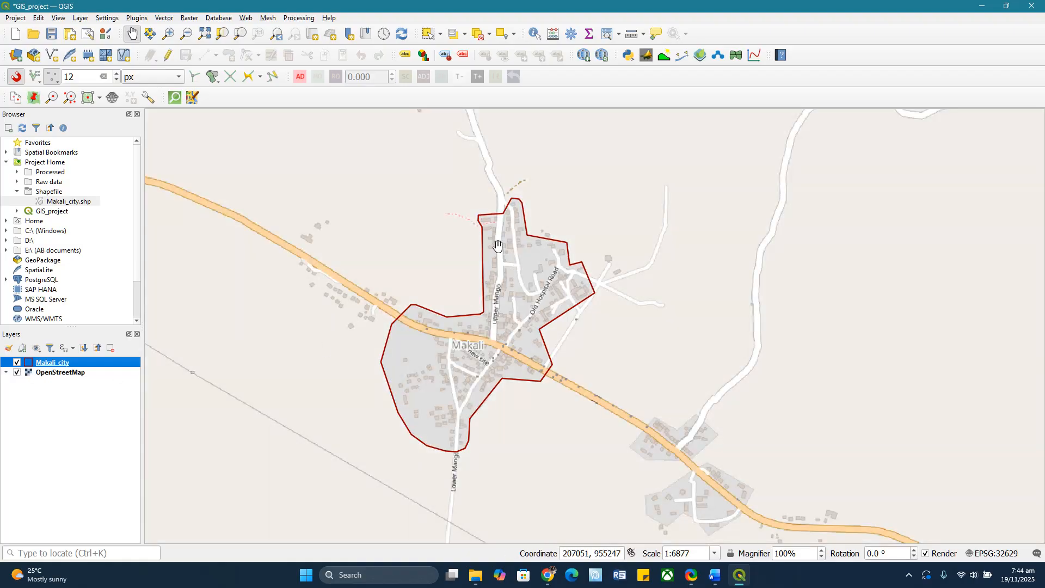
{"action": "scroll", "coordinate": [498, 246], "scroll_direction": "up", "scroll_amount": 1}
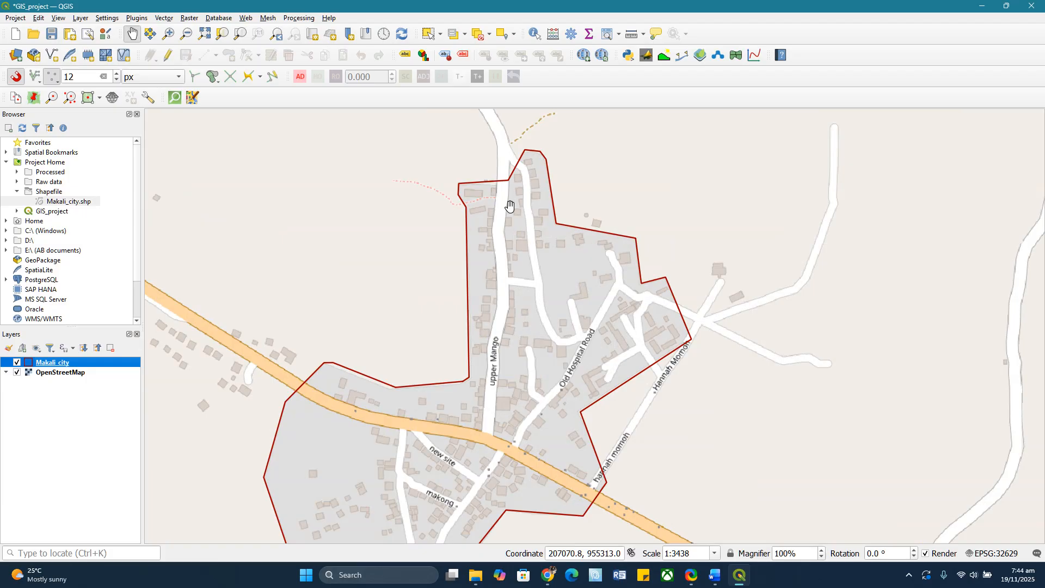
{"action": "scroll", "coordinate": [491, 189], "scroll_direction": "down", "scroll_amount": 1}
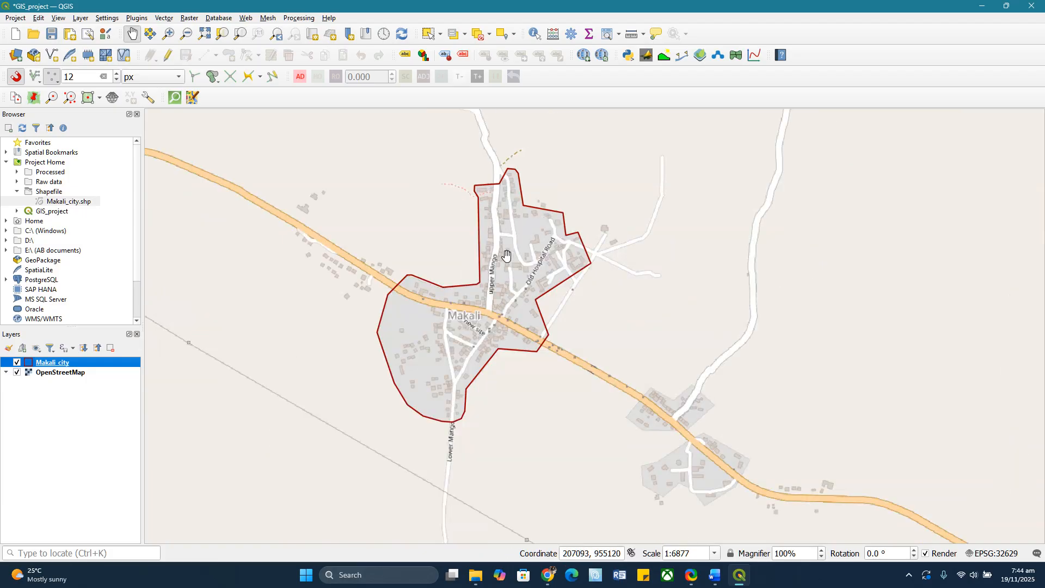
{"action": "scroll", "coordinate": [476, 302], "scroll_direction": "up", "scroll_amount": 1}
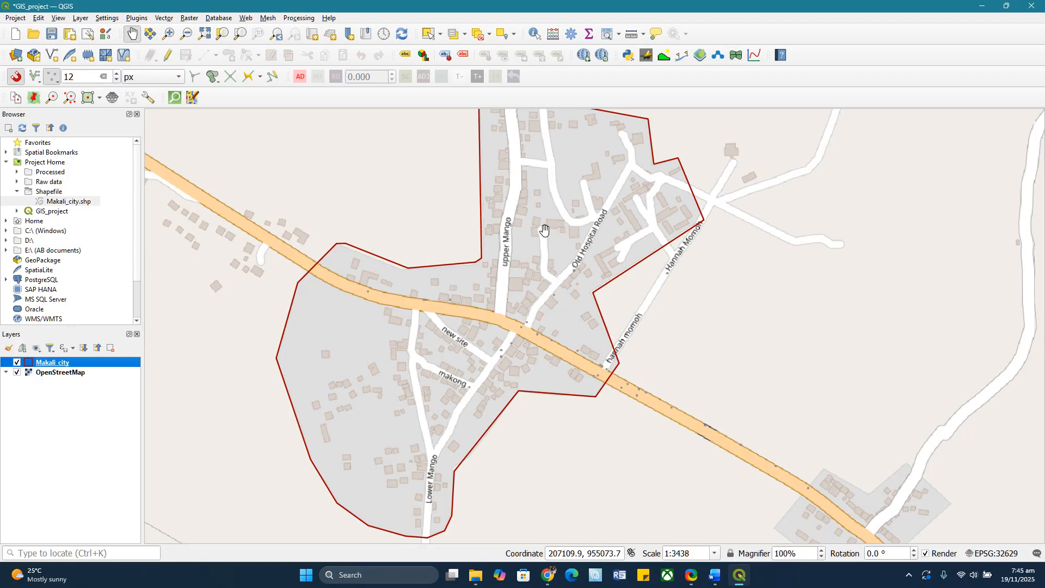
{"action": "scroll", "coordinate": [467, 271], "scroll_direction": "down", "scroll_amount": 1}
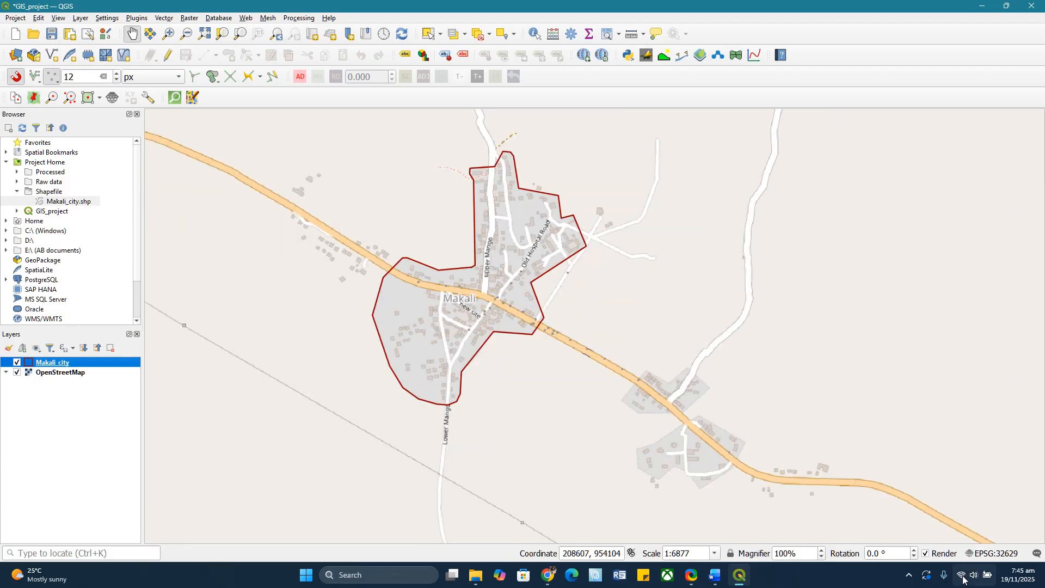
{"action": "left_click", "coordinate": [174, 102]}
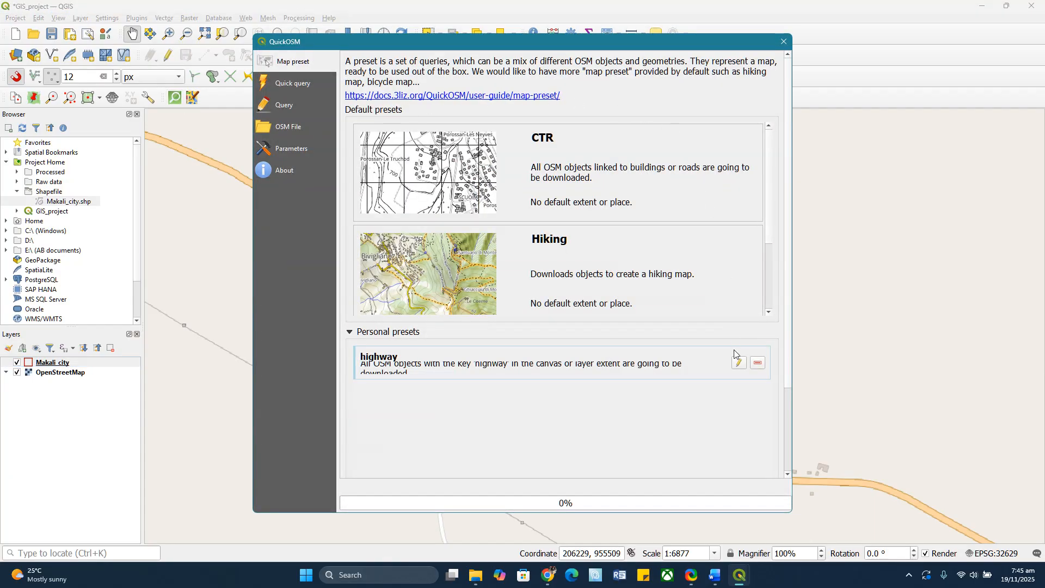
{"action": "left_click", "coordinate": [295, 84]}
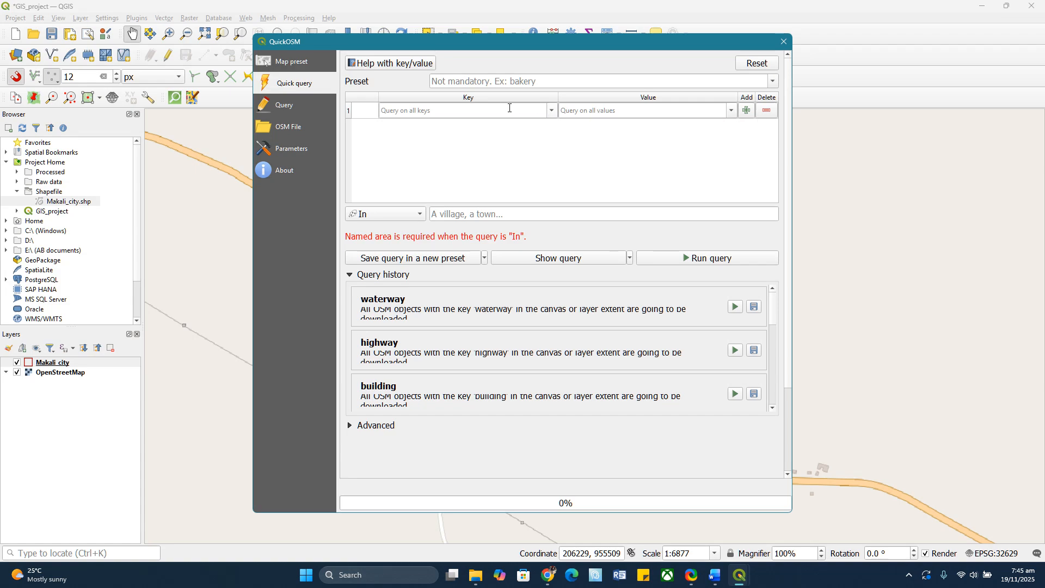
{"action": "left_click", "coordinate": [453, 107]}
{"action": "type", "text": "bui"}
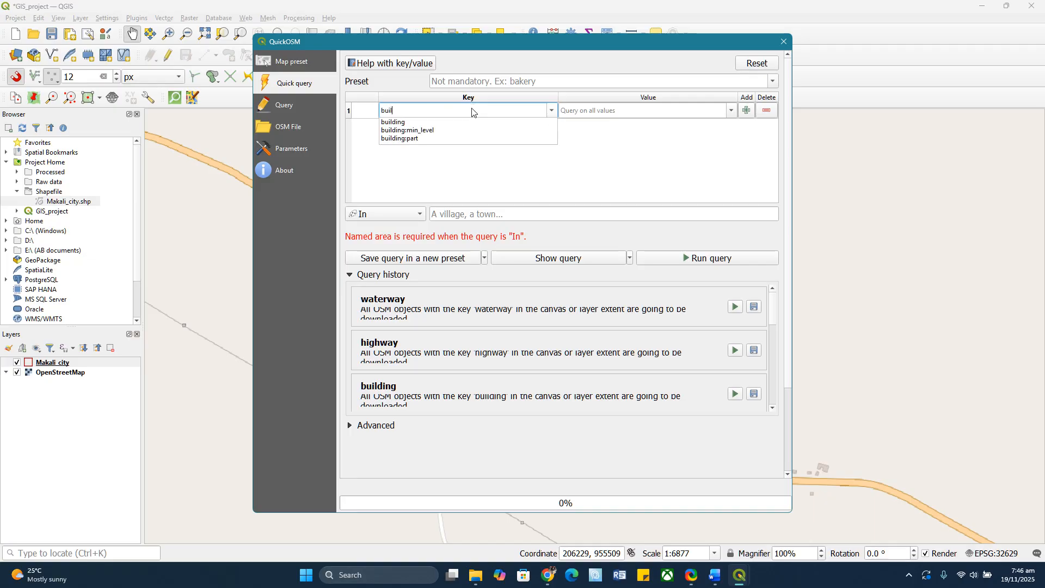
{"action": "type", "text": "l"}
{"action": "left_click", "coordinate": [392, 123]}
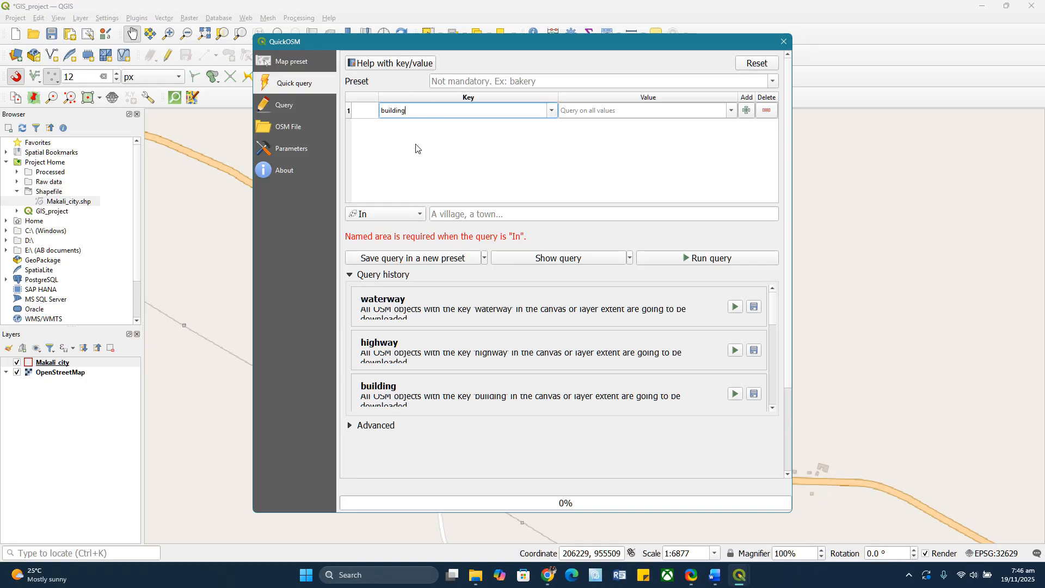
{"action": "left_click", "coordinate": [419, 216]}
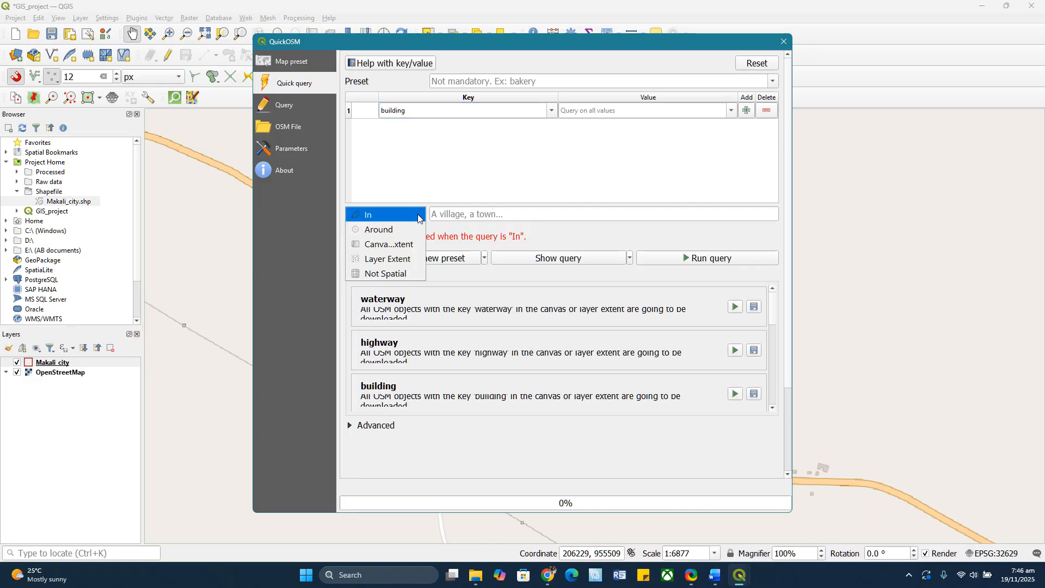
{"action": "left_click", "coordinate": [387, 246]}
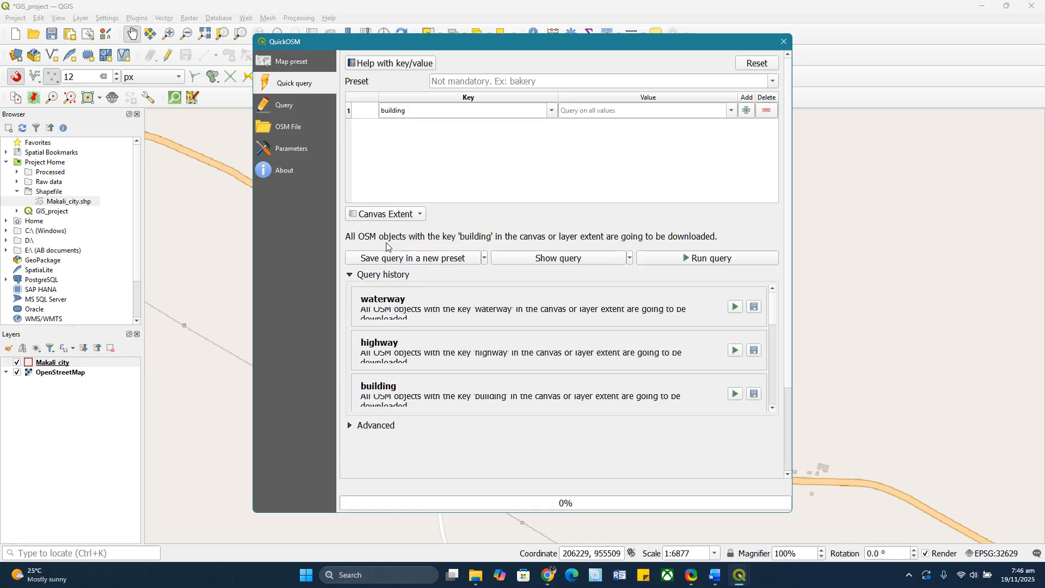
{"action": "left_click", "coordinate": [782, 43]}
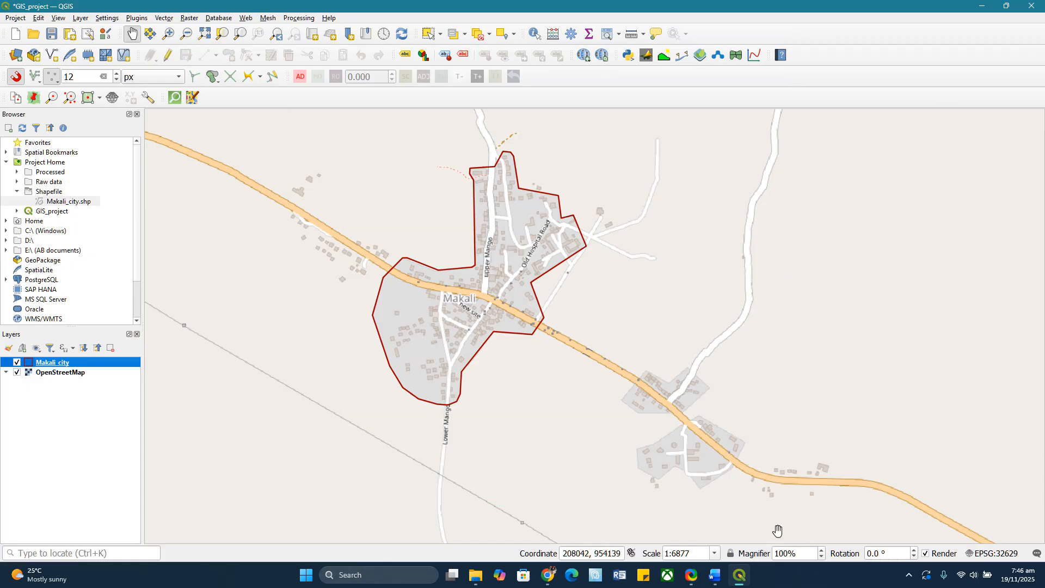
Start a QuickOSM quick query and set its key to building.
{"action": "left_click_drag", "start_coordinate": [523, 241], "coordinate": [584, 261]}
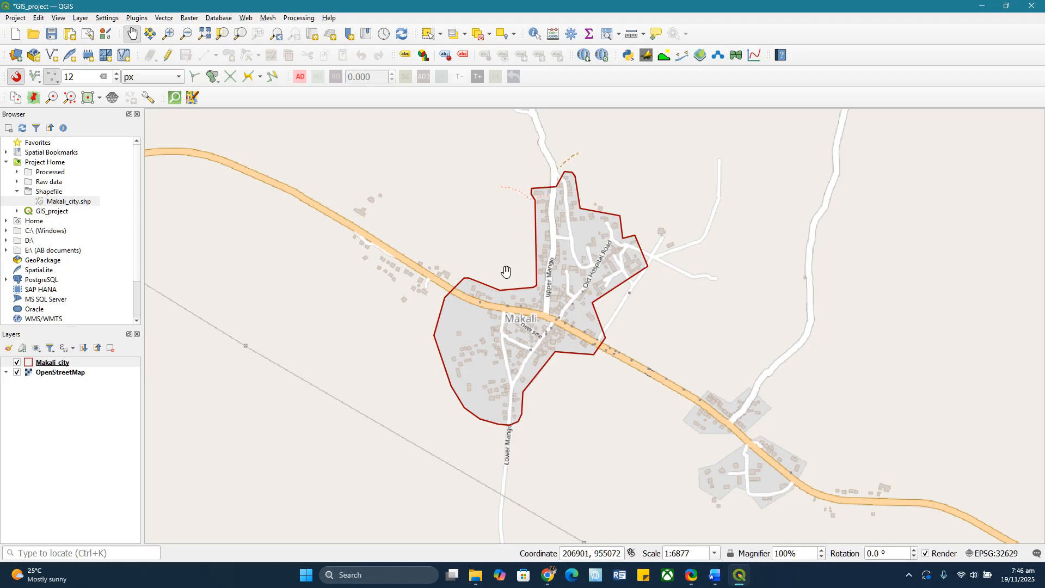
{"action": "left_click", "coordinate": [174, 98]}
{"action": "left_click", "coordinate": [306, 84]}
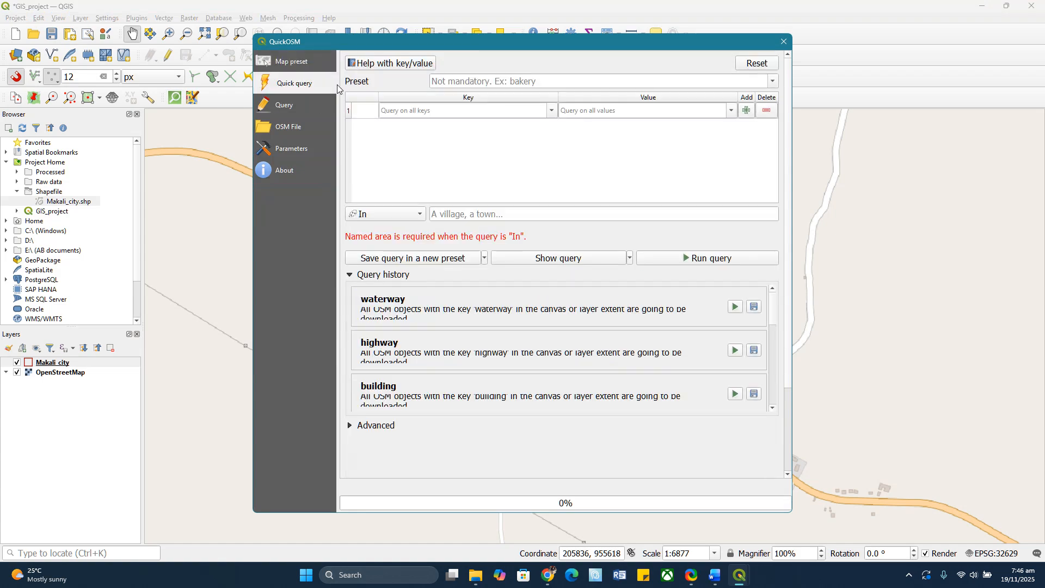
{"action": "left_click", "coordinate": [402, 109]}
{"action": "type", "text": "bui"}
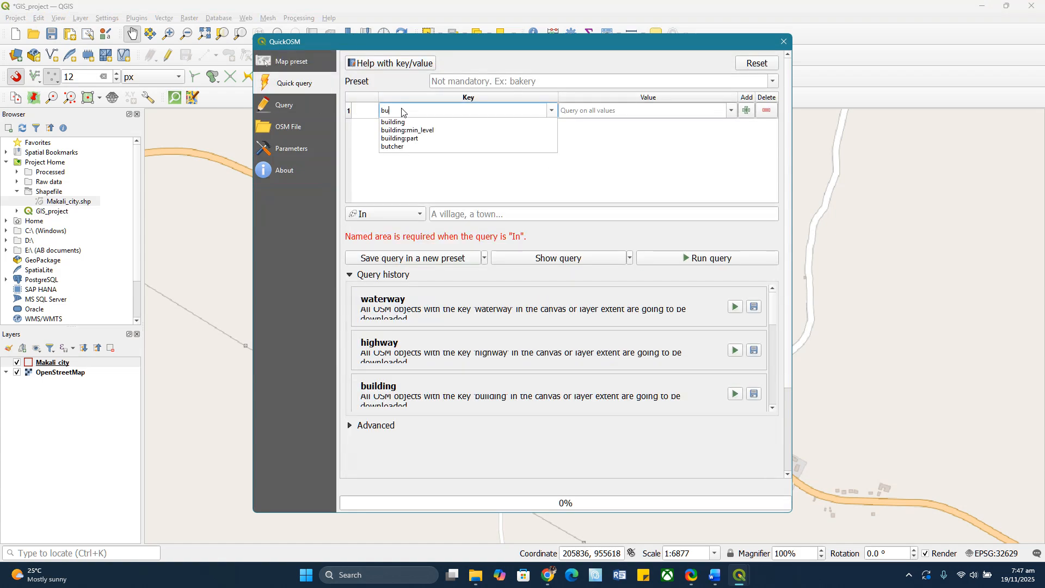
{"action": "left_click", "coordinate": [406, 122]}
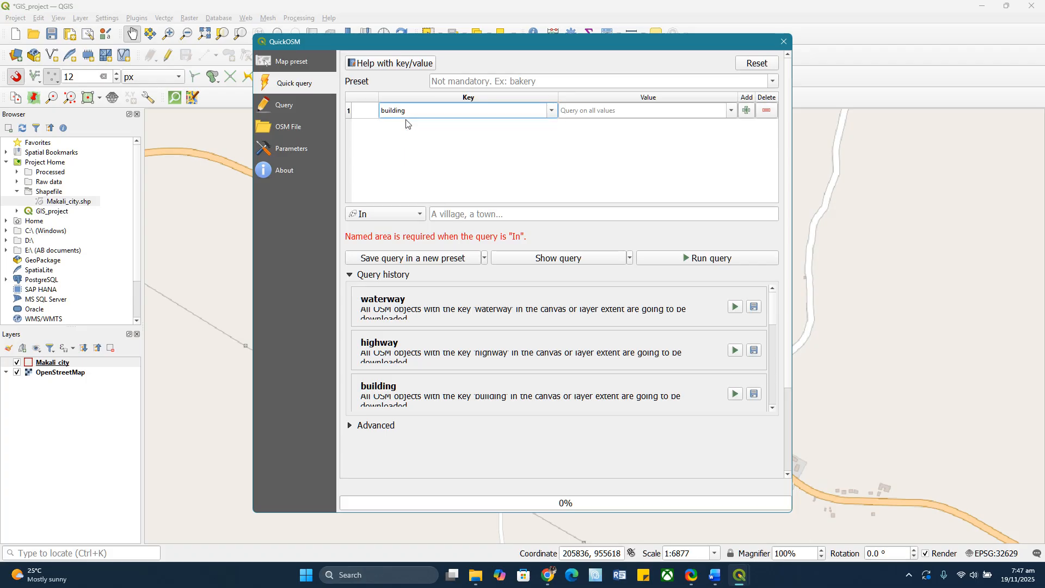
Limit the building query to the layer extent of Makali_city, run it and close QuickOSM.
{"action": "left_click", "coordinate": [395, 215]}
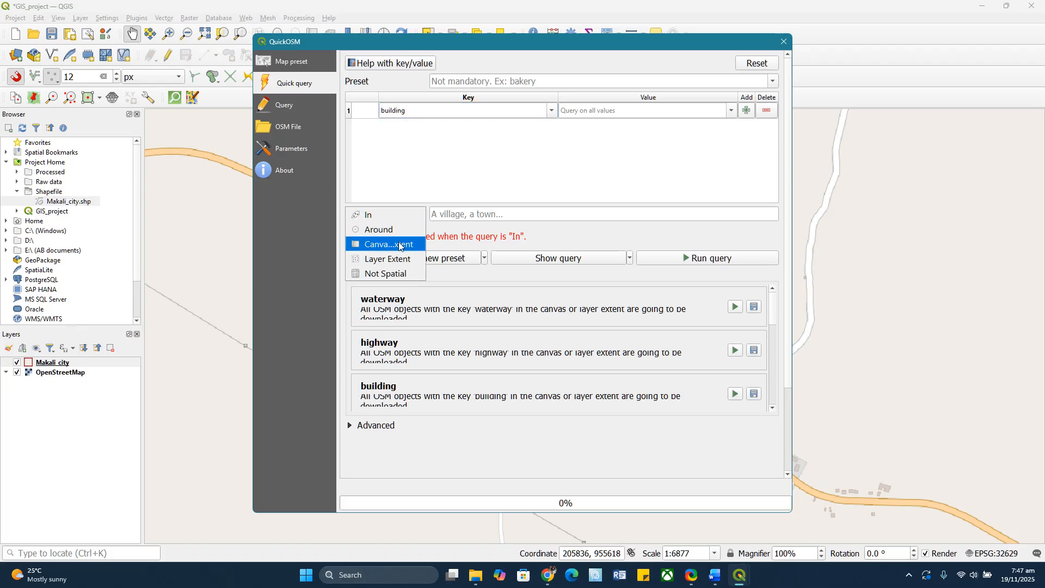
{"action": "left_click", "coordinate": [400, 244]}
{"action": "left_click", "coordinate": [403, 216]}
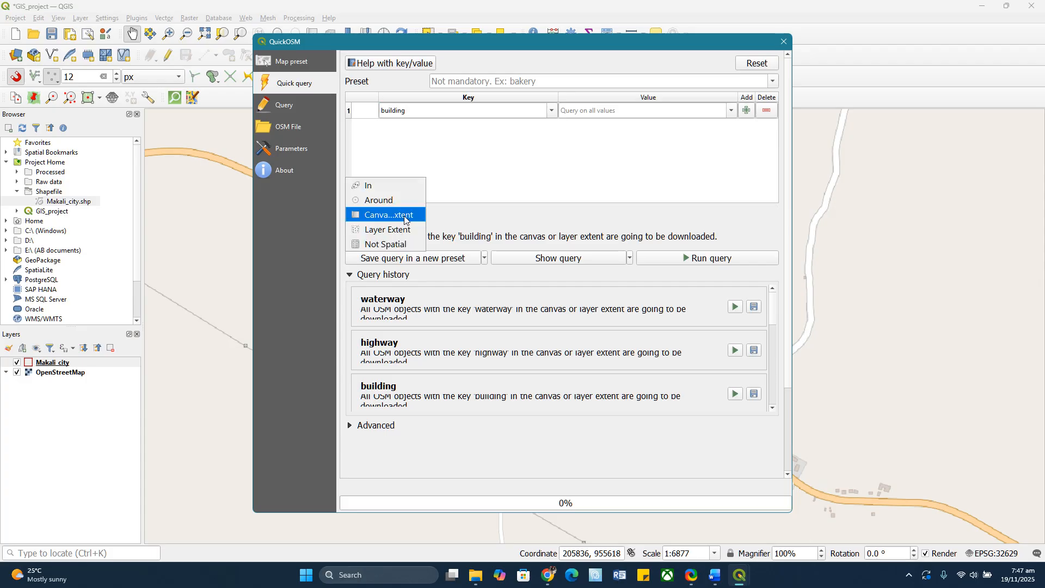
{"action": "left_click", "coordinate": [401, 230]}
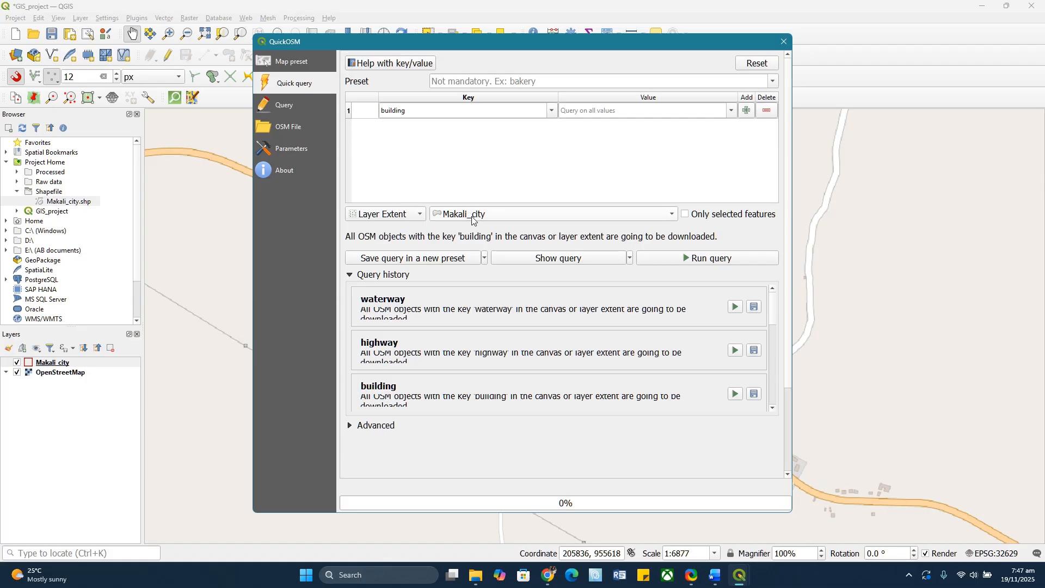
{"action": "left_click", "coordinate": [713, 260]}
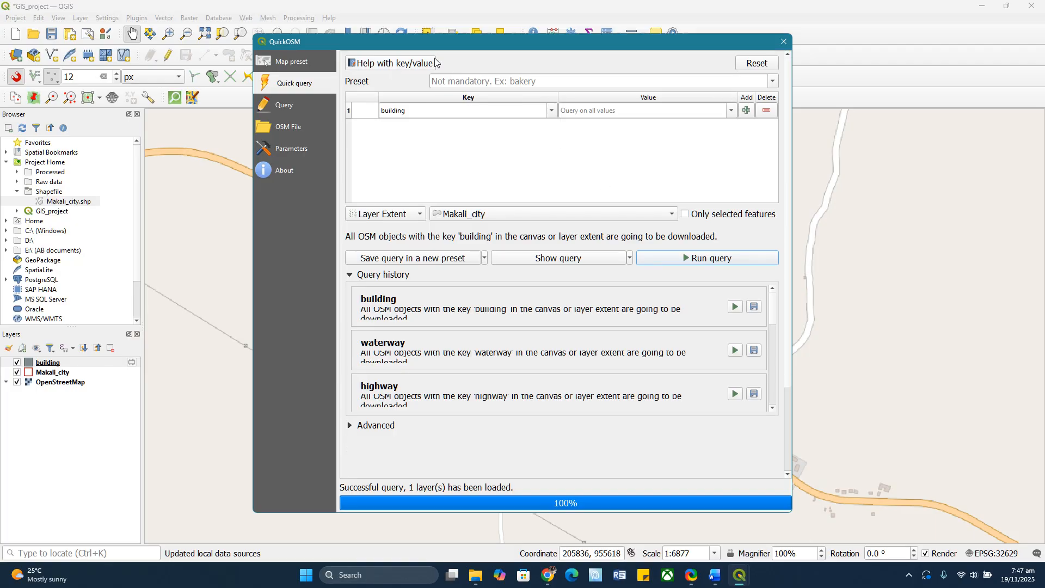
{"action": "left_click", "coordinate": [783, 41]}
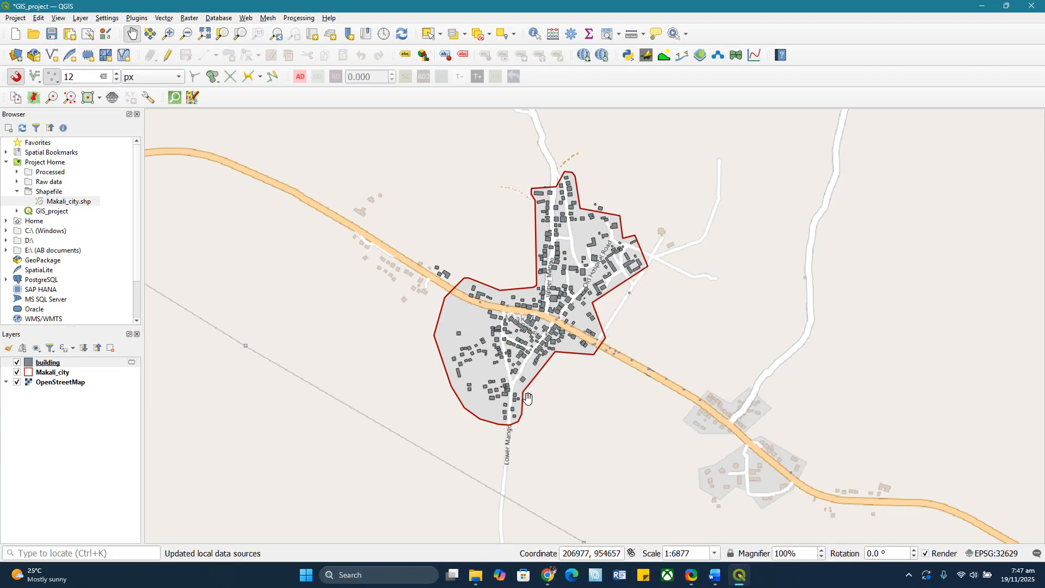
Examine the downloaded building footprints within the Makali_city boundary up close and as a whole.
{"action": "left_click_drag", "start_coordinate": [557, 251], "coordinate": [528, 239]}
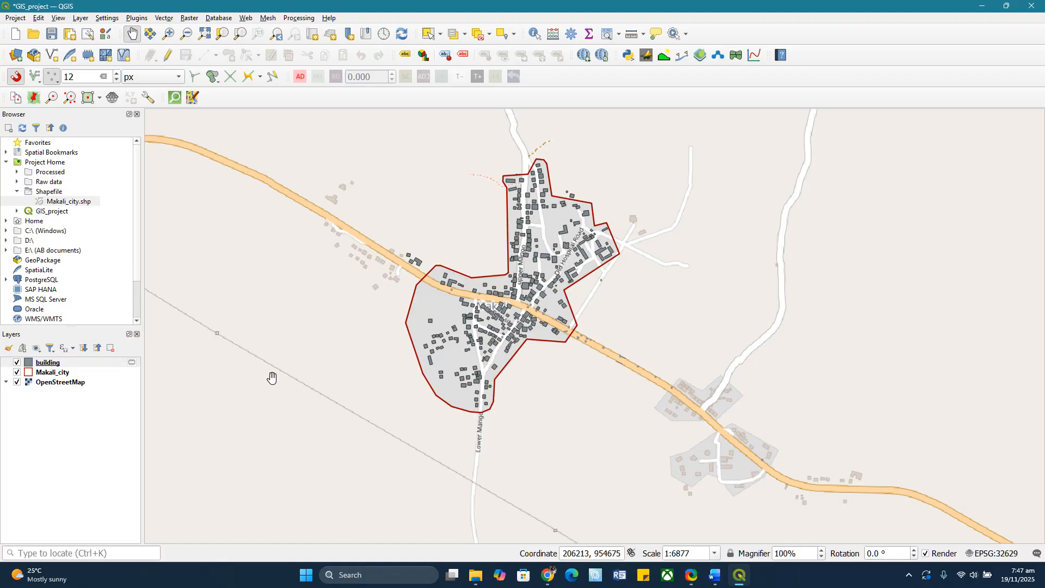
{"action": "scroll", "coordinate": [523, 216], "scroll_direction": "up", "scroll_amount": 1}
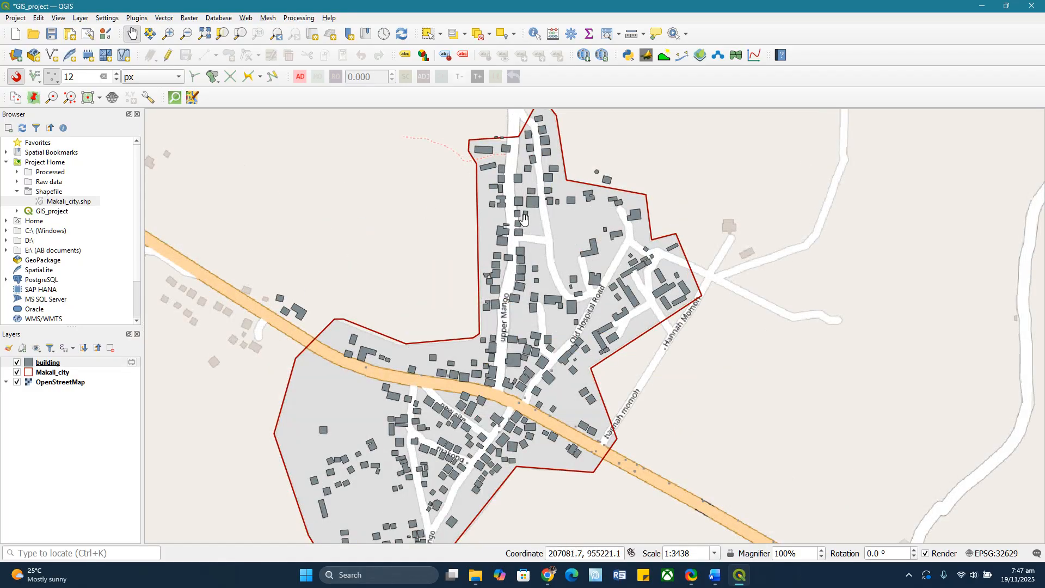
{"action": "scroll", "coordinate": [519, 223], "scroll_direction": "up", "scroll_amount": 2}
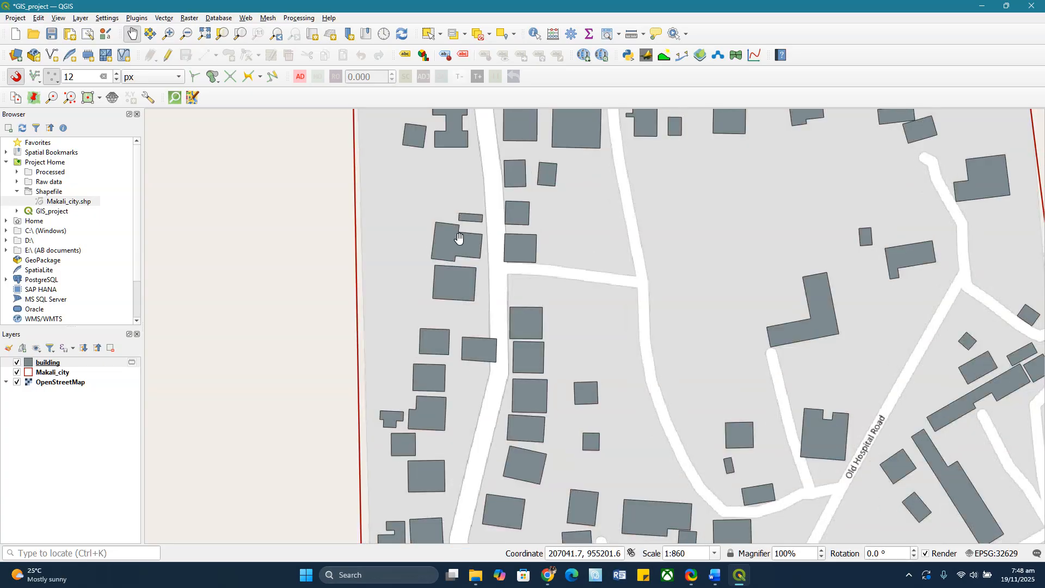
{"action": "left_click_drag", "start_coordinate": [472, 242], "coordinate": [474, 242]}
{"action": "scroll", "coordinate": [504, 234], "scroll_direction": "down", "scroll_amount": 1}
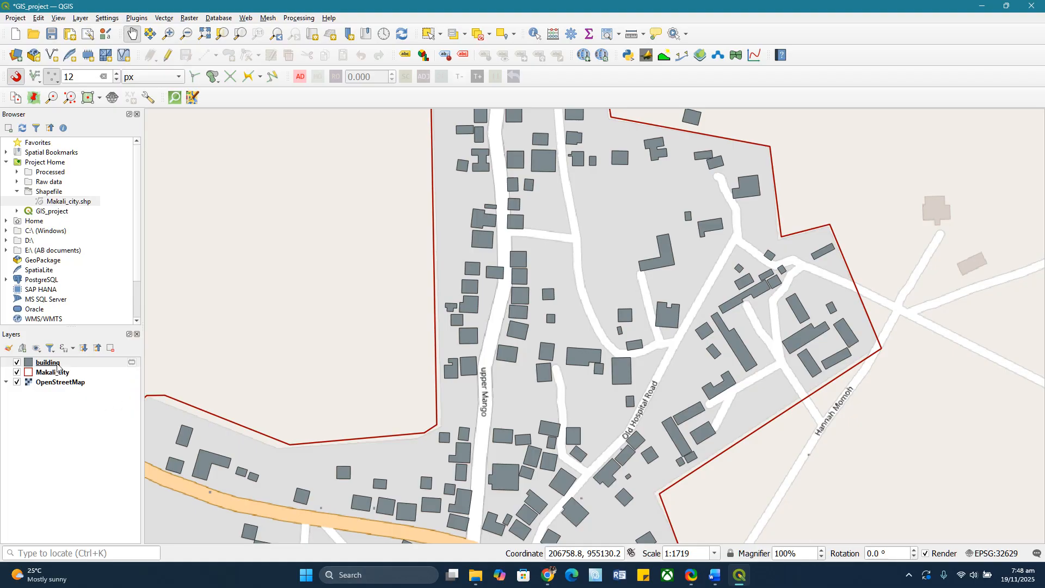
{"action": "scroll", "coordinate": [411, 238], "scroll_direction": "down", "scroll_amount": 2}
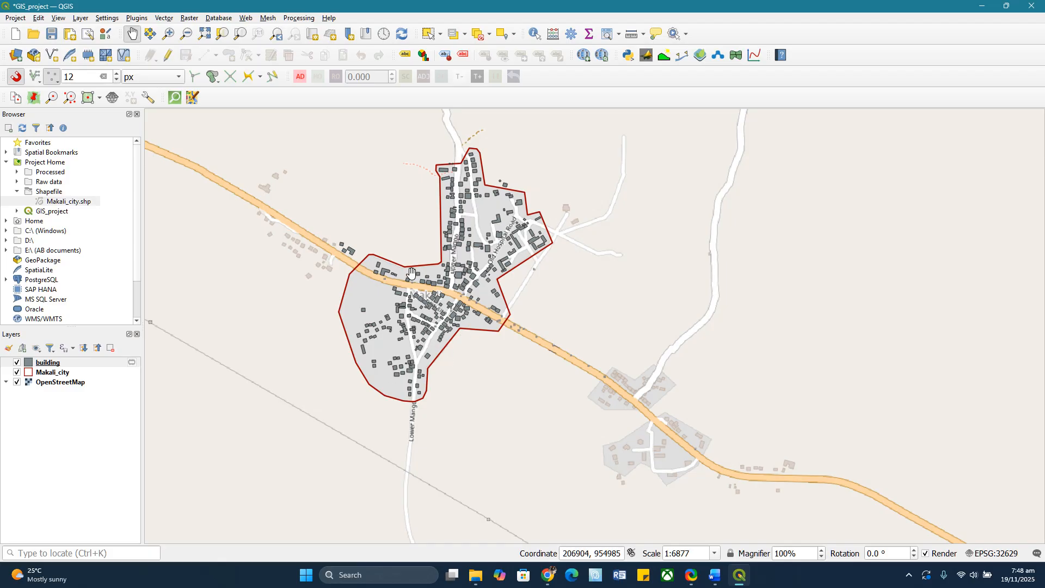
Select the building layer, then display the Processing Toolbox and close it again.
{"action": "left_click", "coordinate": [53, 365]}
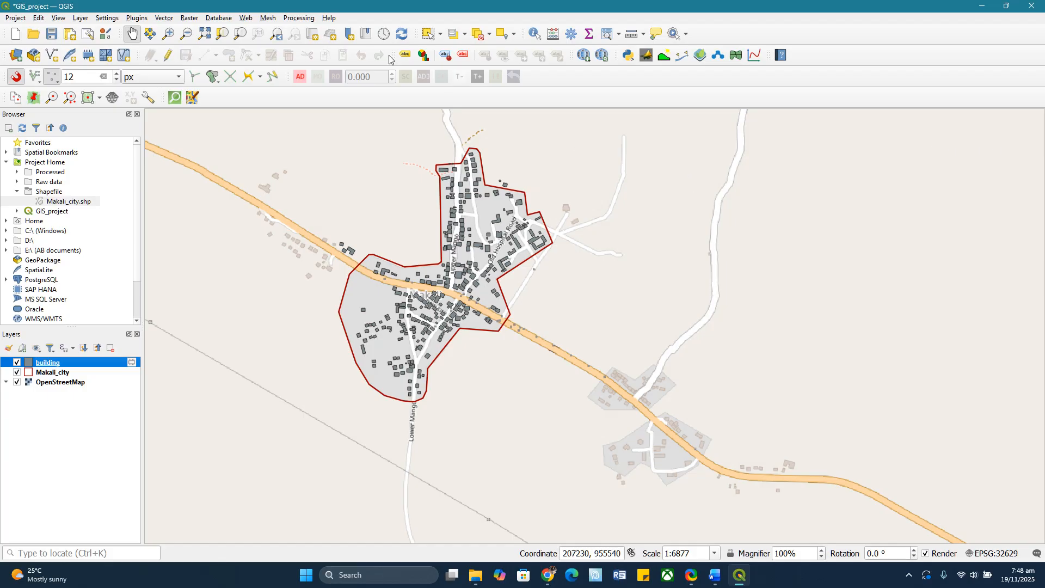
{"action": "left_click", "coordinate": [299, 19]}
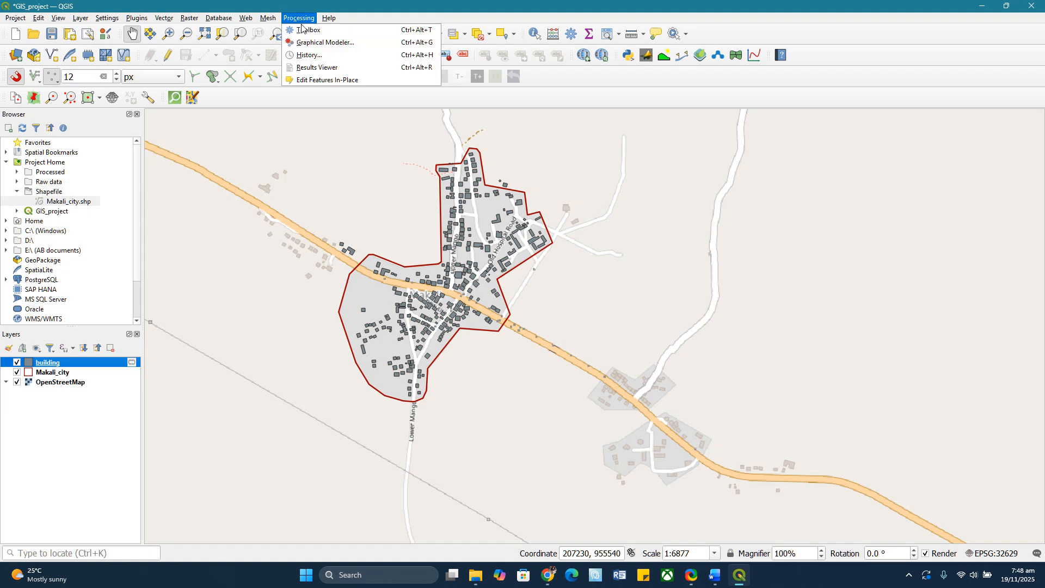
{"action": "left_click", "coordinate": [302, 31]}
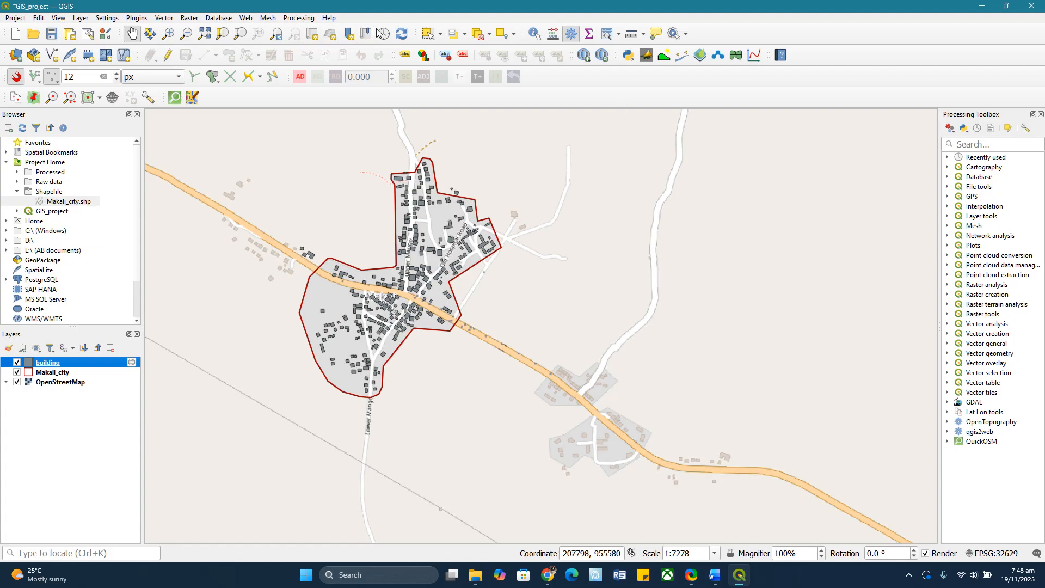
{"action": "left_click", "coordinate": [1040, 114]}
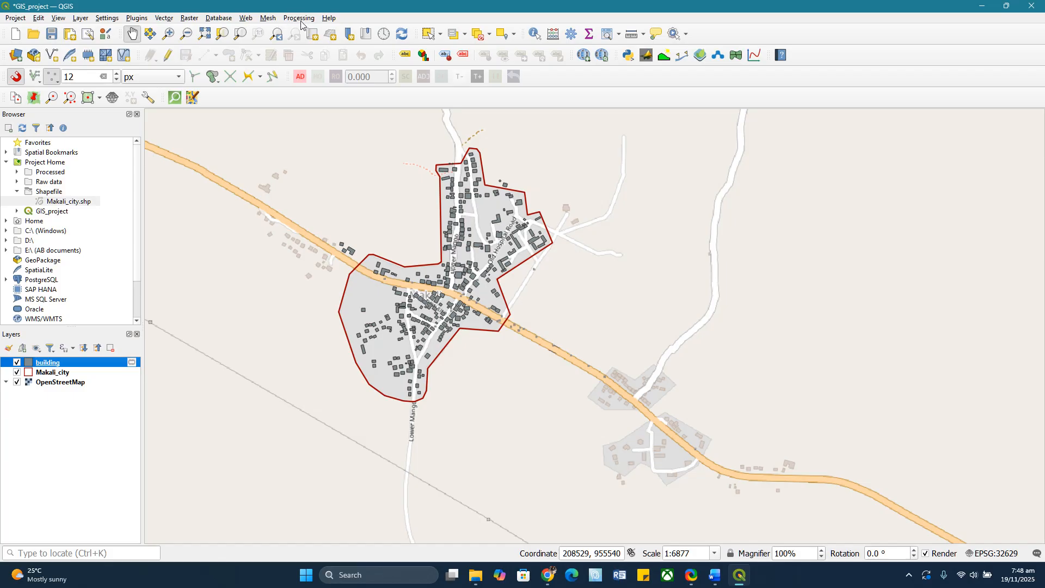
Search all plugins in the plugin manager for processing.
{"action": "left_click", "coordinate": [133, 18]}
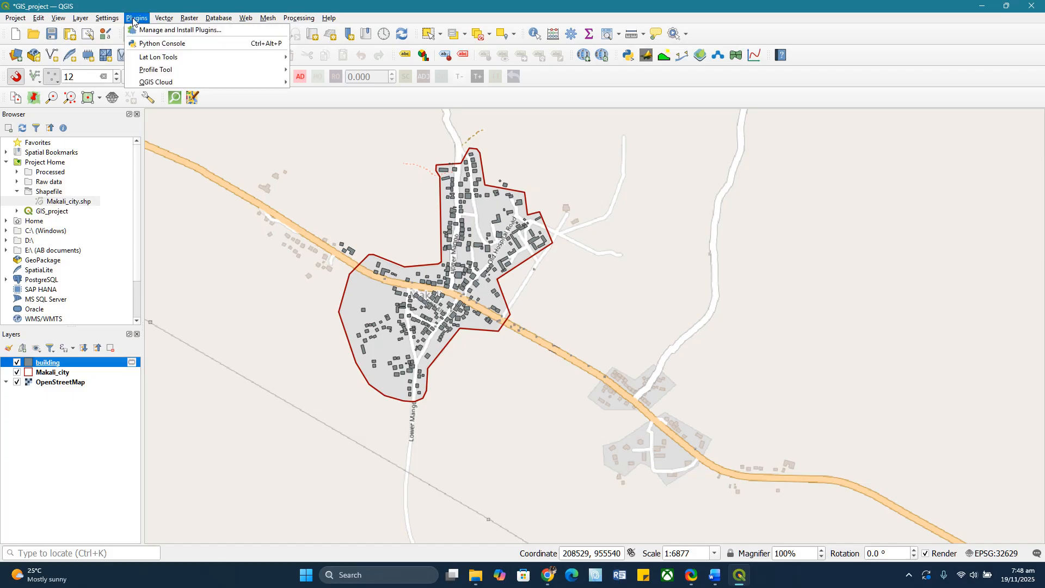
{"action": "left_click", "coordinate": [158, 29]}
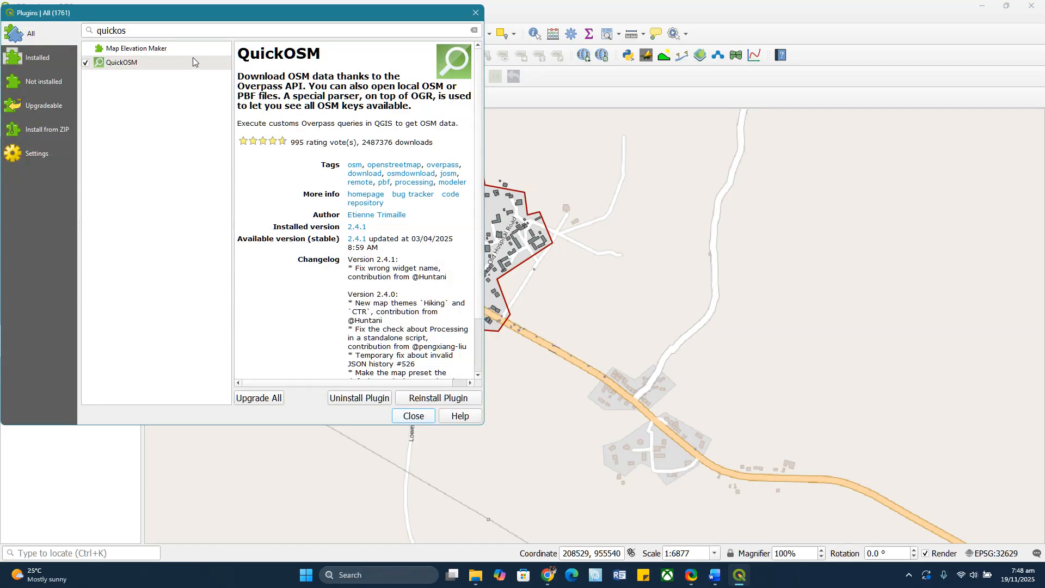
{"action": "left_click_drag", "start_coordinate": [132, 30], "coordinate": [90, 30]}
{"action": "key", "text": "BackSpace"}
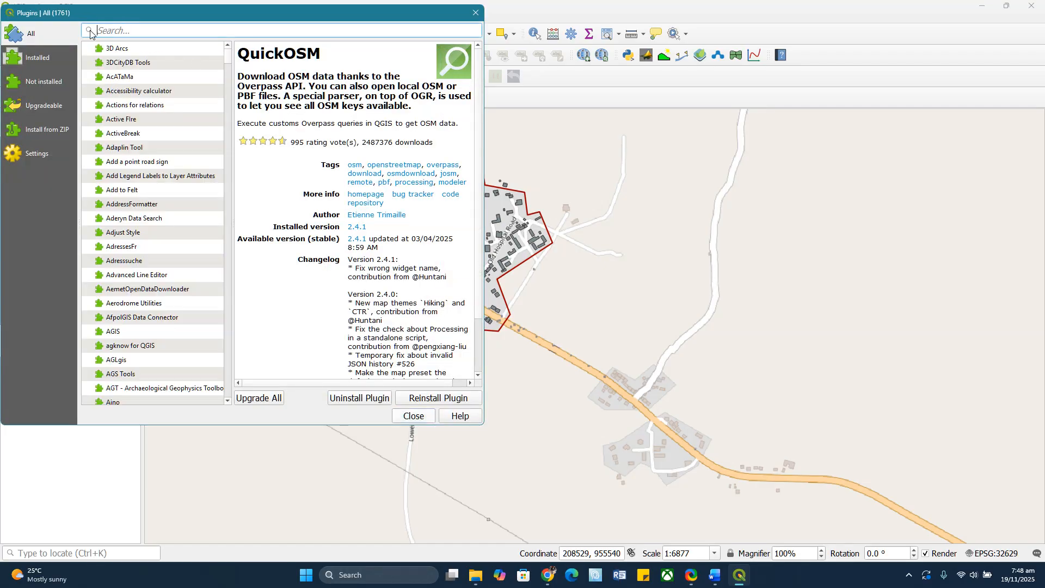
{"action": "type", "text": "proc"}
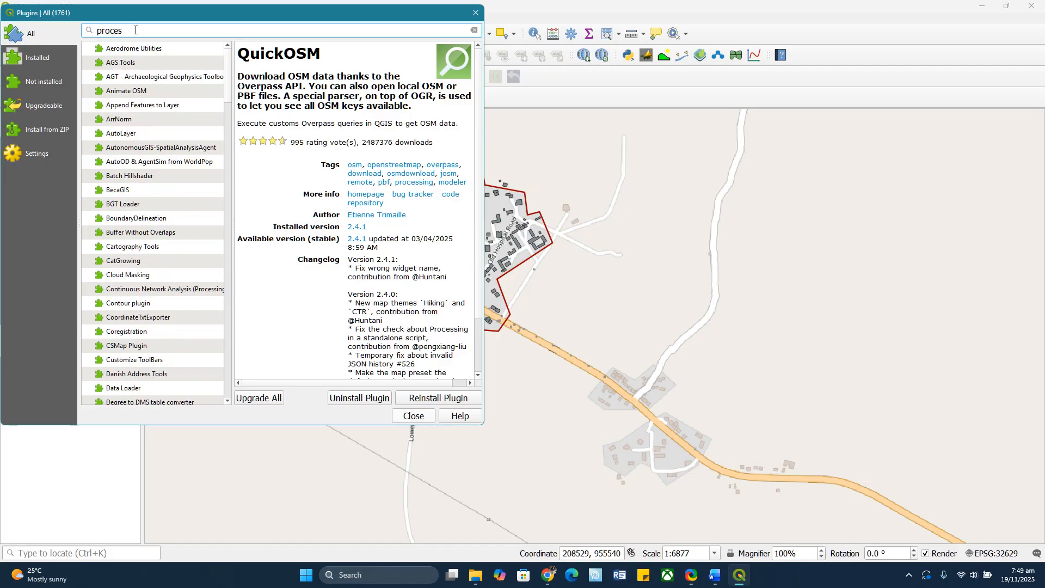
{"action": "type", "text": "essing"}
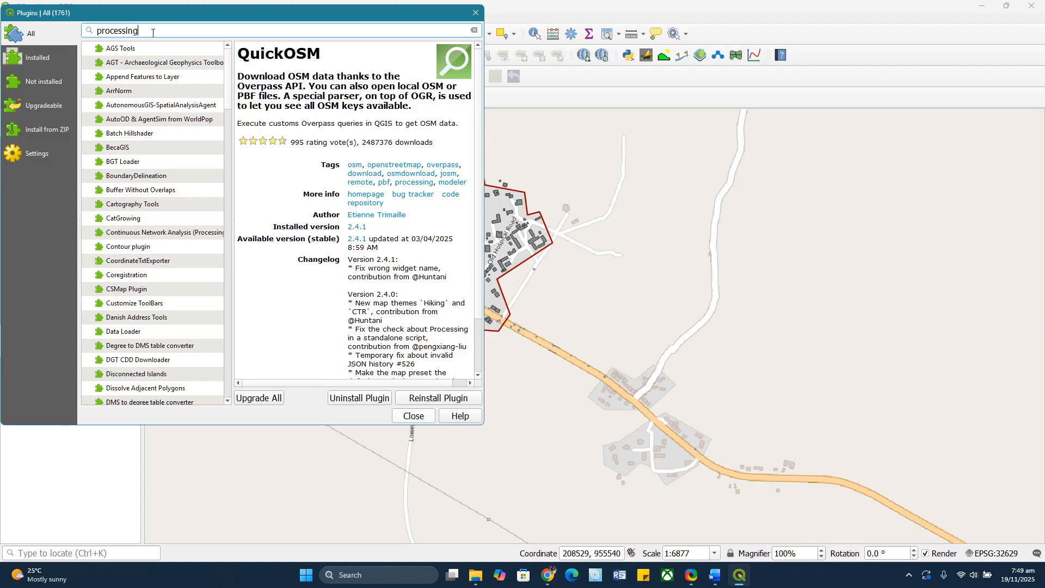
{"action": "scroll", "coordinate": [151, 78], "scroll_direction": "down", "scroll_amount": 2}
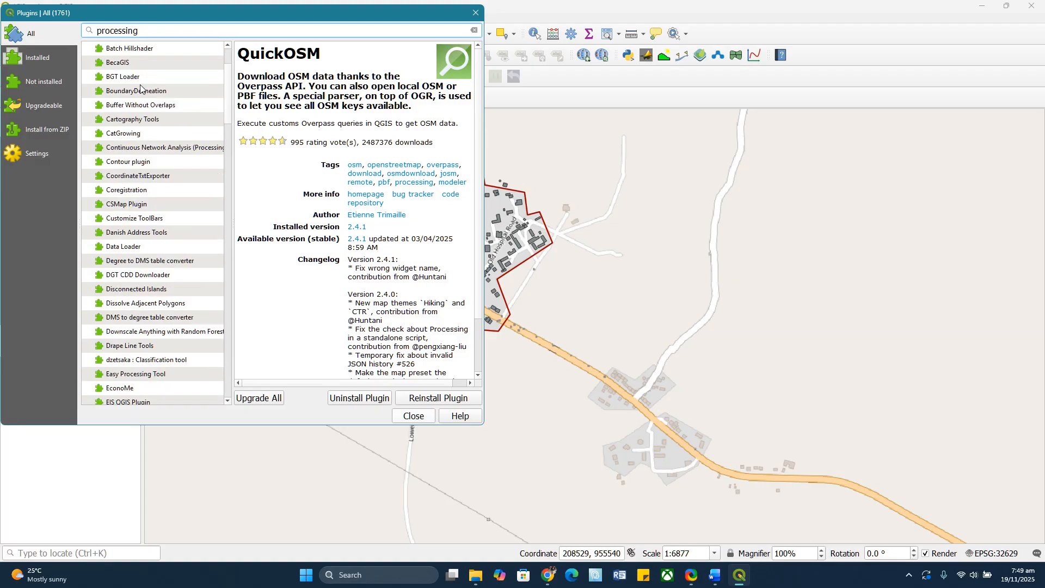
Disable the Processing plugin among the installed plugins and close the plugin manager.
{"action": "left_click", "coordinate": [41, 61]}
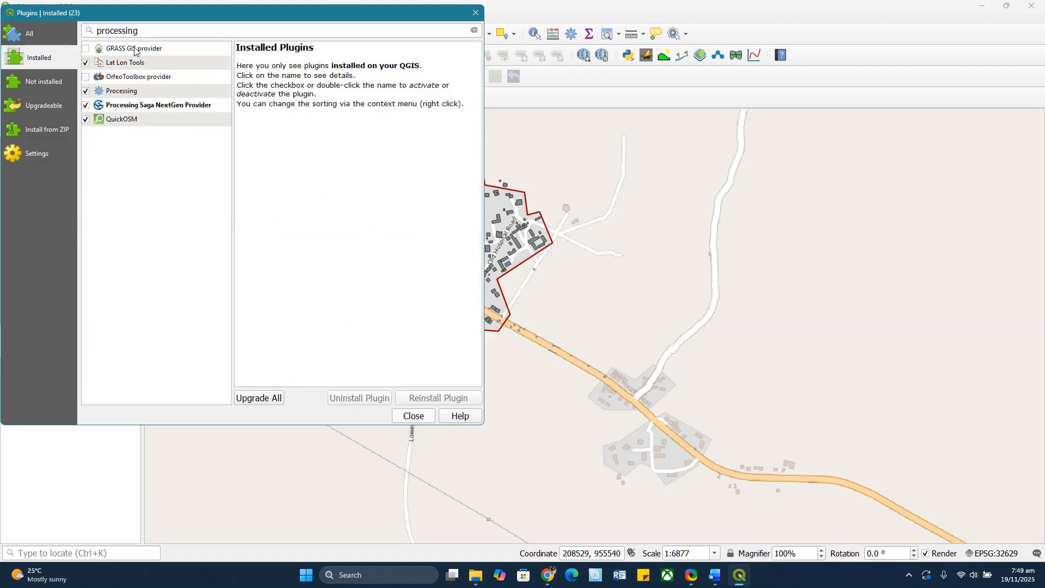
{"action": "left_click", "coordinate": [144, 33]}
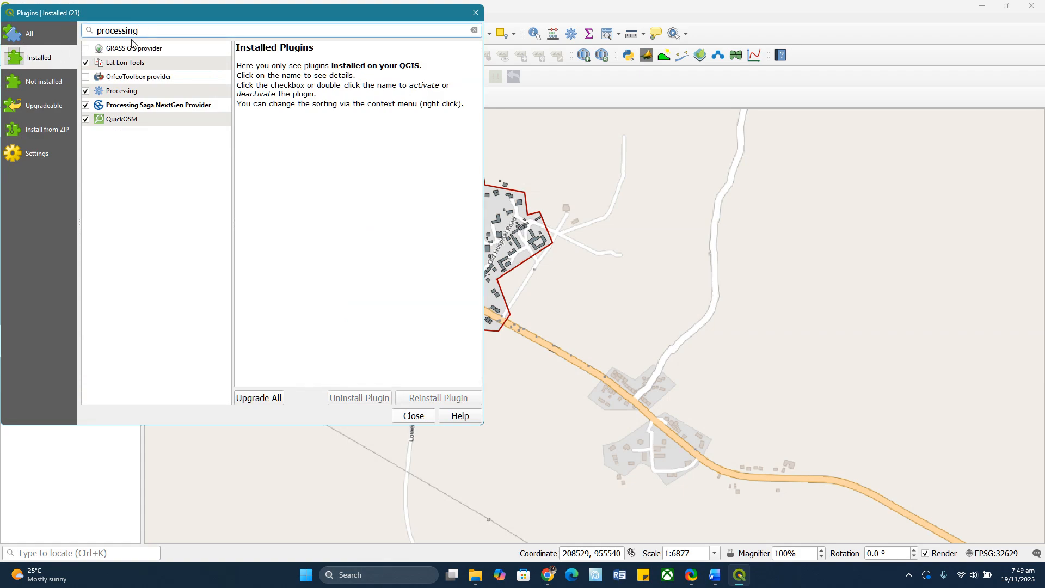
{"action": "left_click", "coordinate": [86, 92]}
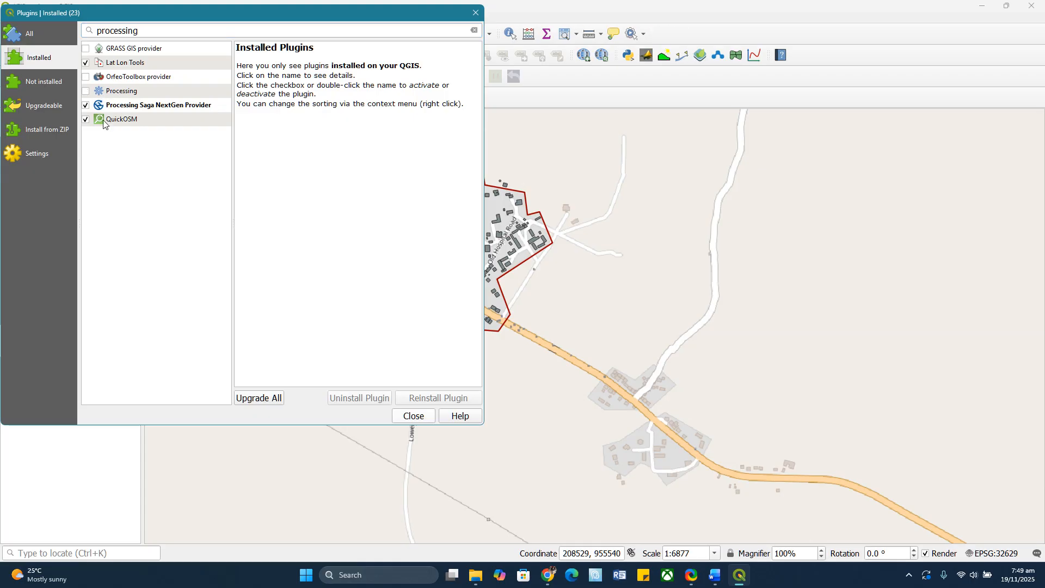
{"action": "left_click", "coordinate": [413, 416]}
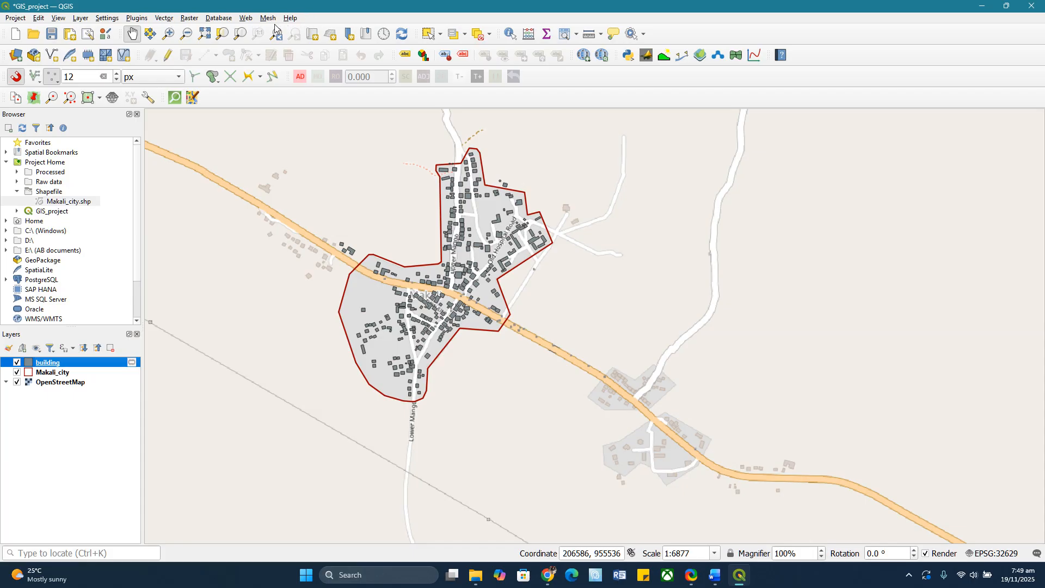
Enable the Processing plugin among the installed plugins and close the plugin manager.
{"action": "left_click", "coordinate": [137, 18]}
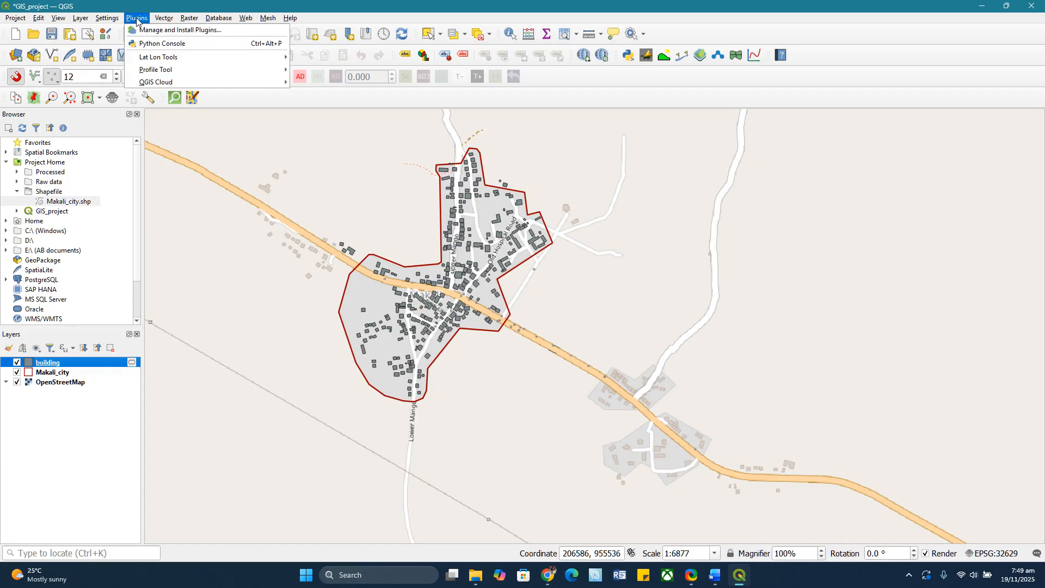
{"action": "left_click", "coordinate": [145, 28]}
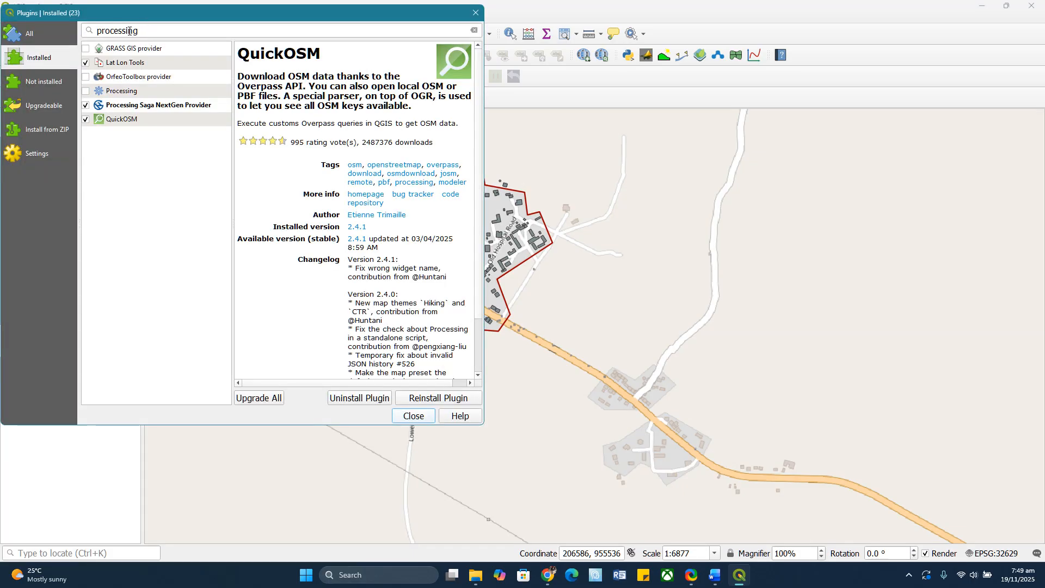
{"action": "left_click", "coordinate": [86, 92]}
{"action": "left_click", "coordinate": [415, 416]}
Display the Processing Toolbox and search its algorithms for clip.
{"action": "left_click", "coordinate": [298, 18]}
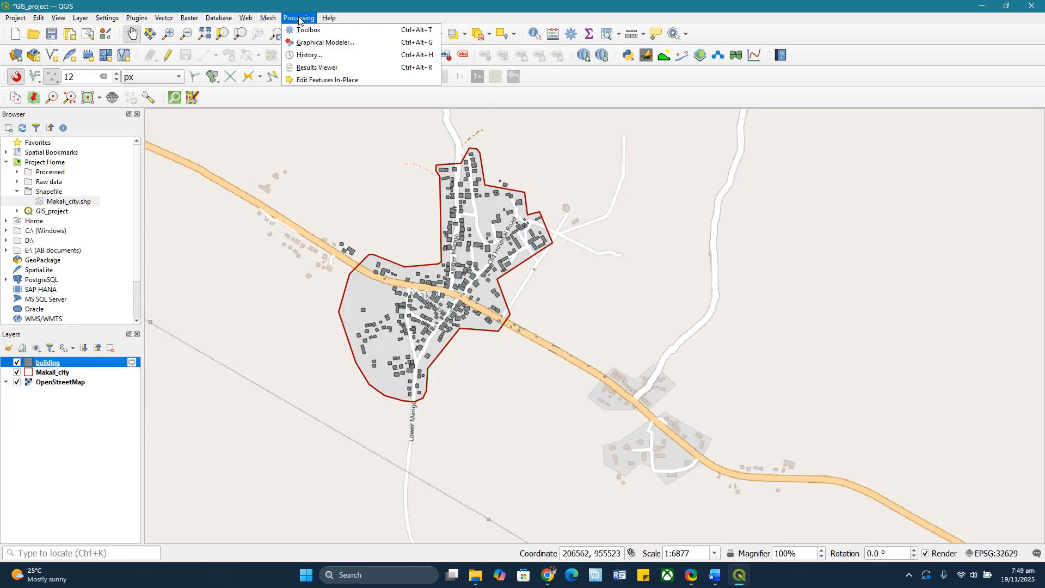
{"action": "left_click", "coordinate": [303, 34]}
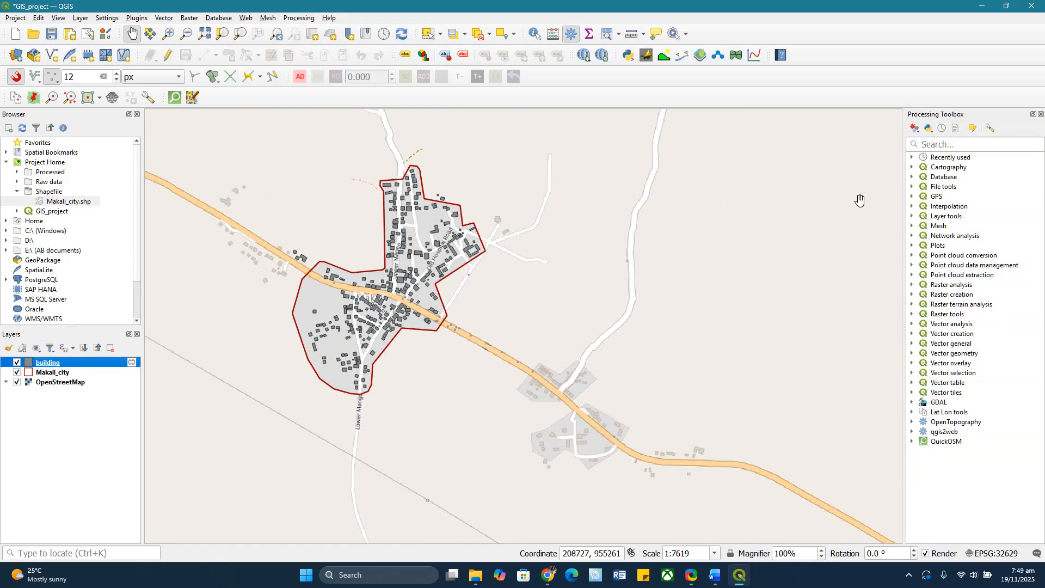
{"action": "left_click", "coordinate": [933, 144]}
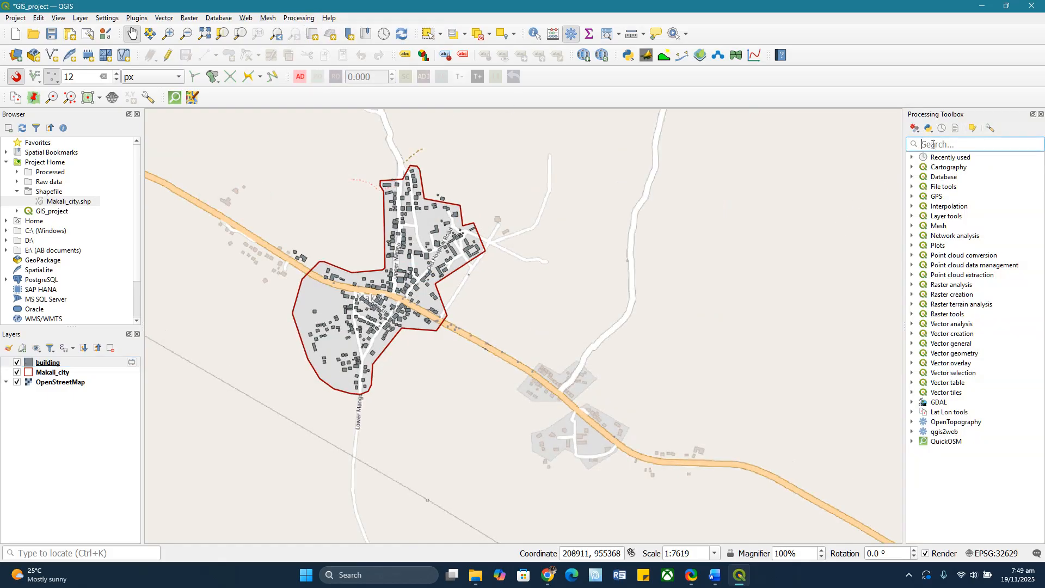
{"action": "type", "text": "clip"}
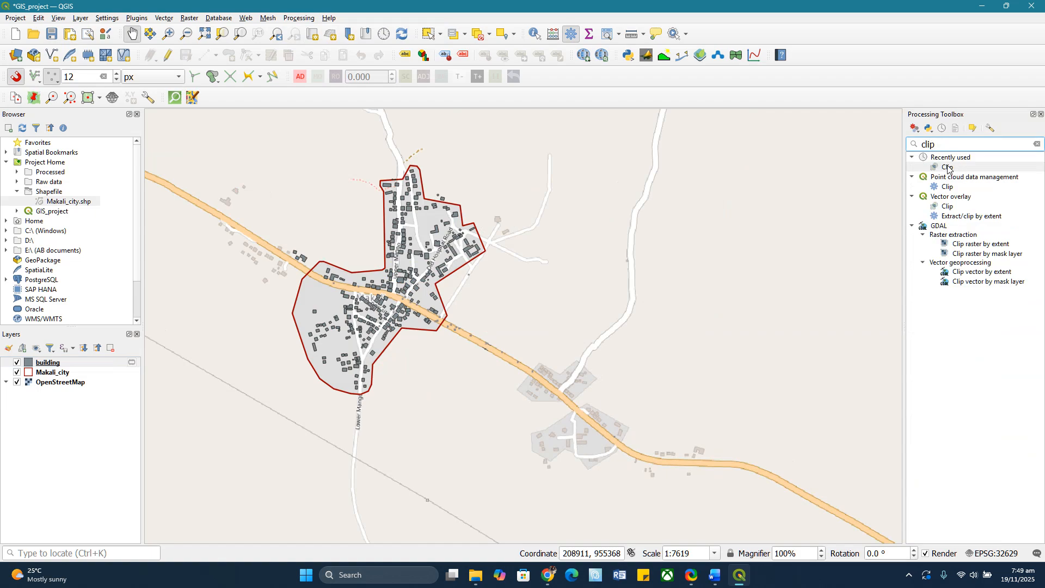
Compare the listed Clip algorithms and open the one in the Vector overlay group.
{"action": "left_click", "coordinate": [947, 206]}
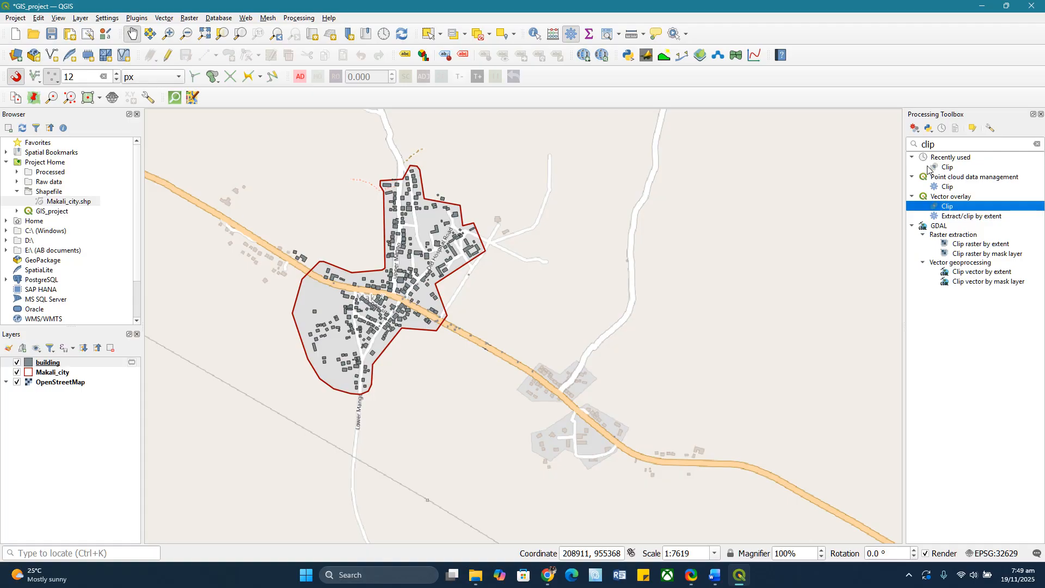
{"action": "left_click", "coordinate": [946, 167]}
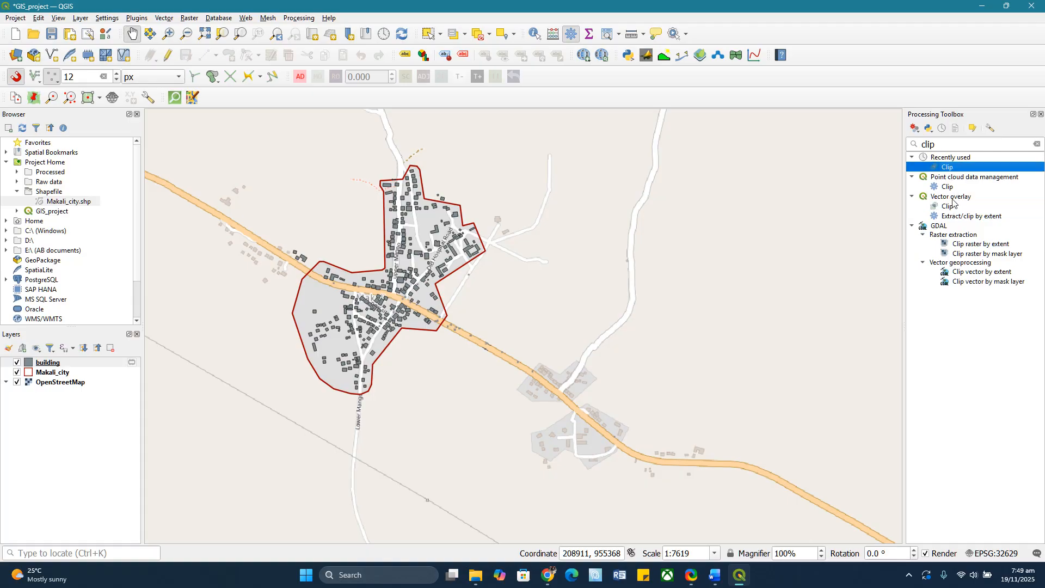
{"action": "left_click", "coordinate": [949, 189]}
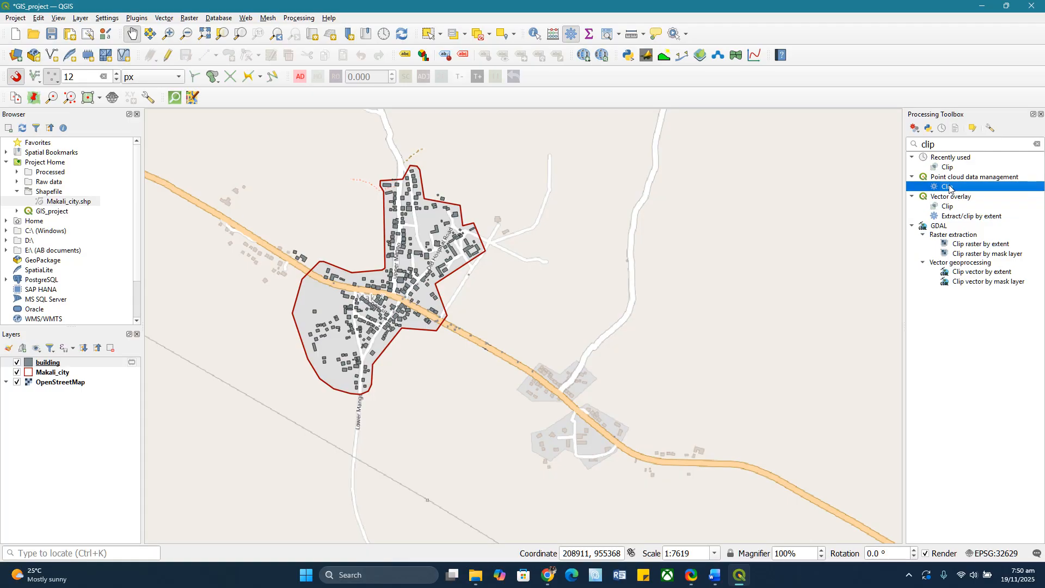
{"action": "left_click", "coordinate": [948, 205]}
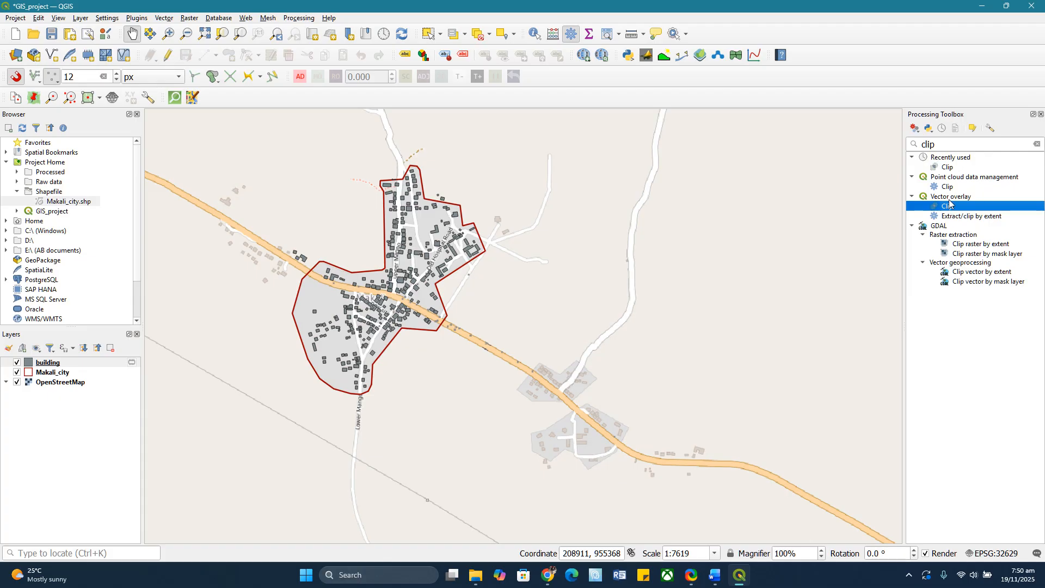
{"action": "double_click", "coordinate": [948, 207]}
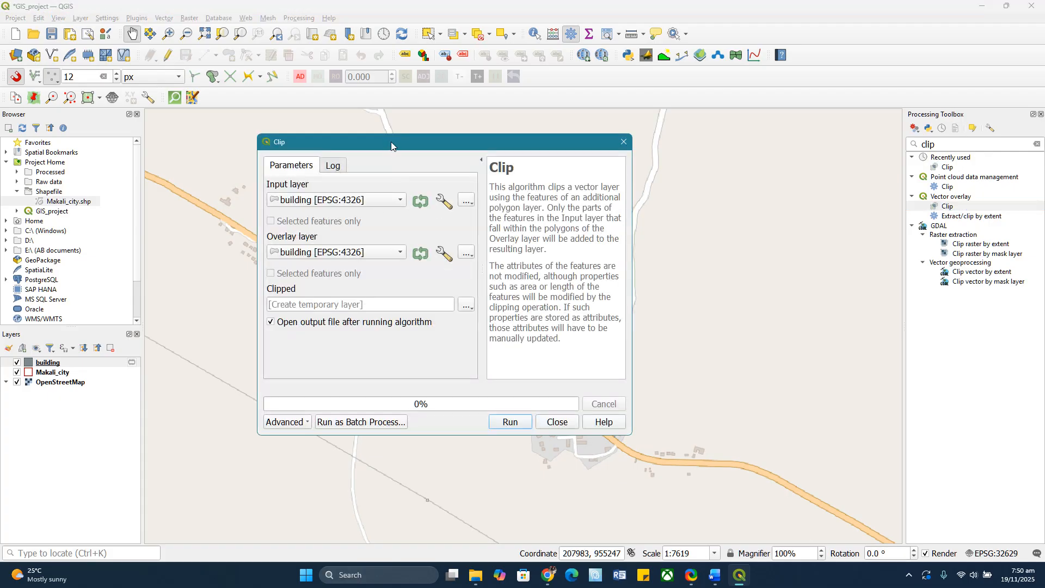
Clip the building layer with Makali_city as the overlay, saving the output as Buildings.shp in the GIS_project Shapefile folder.
{"action": "left_click_drag", "start_coordinate": [392, 142], "coordinate": [656, 147]}
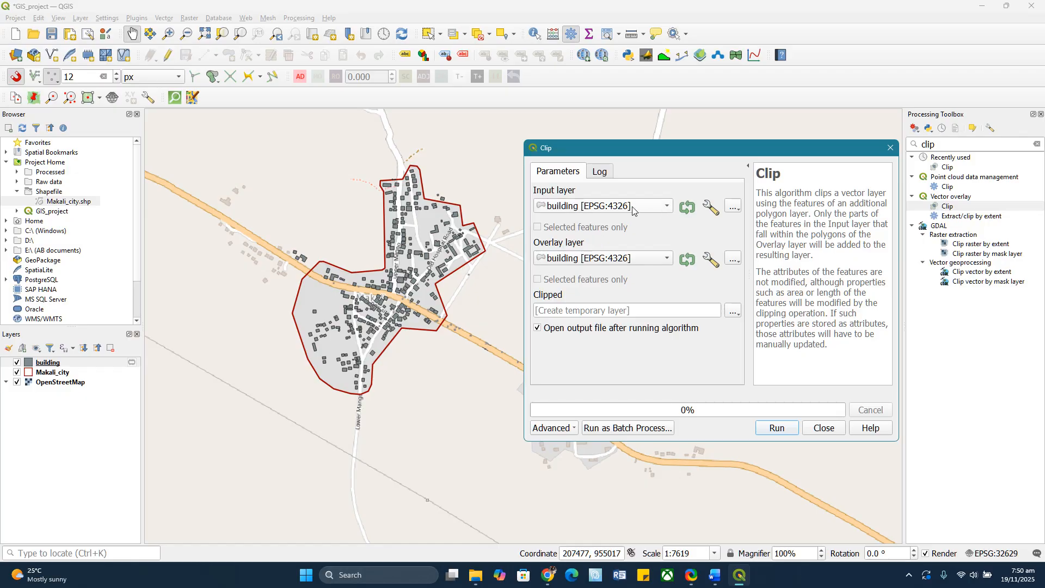
{"action": "left_click", "coordinate": [666, 259]}
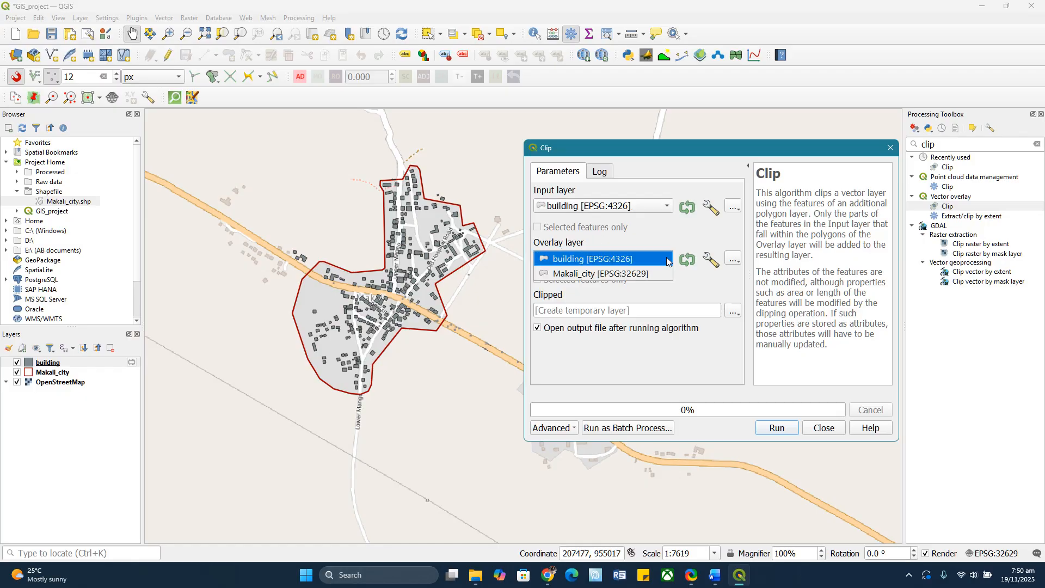
{"action": "left_click", "coordinate": [580, 276]}
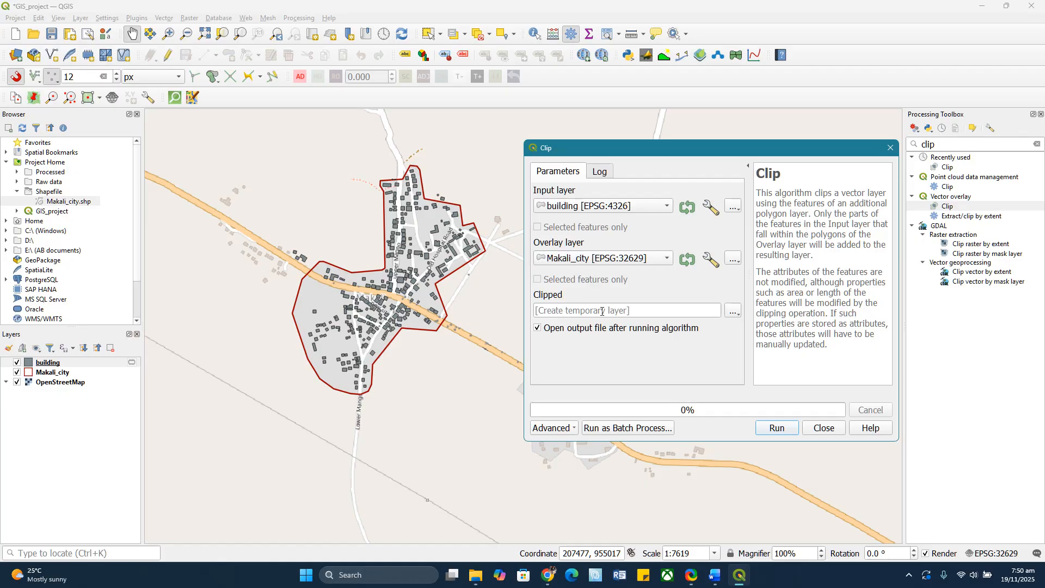
{"action": "left_click", "coordinate": [731, 311]}
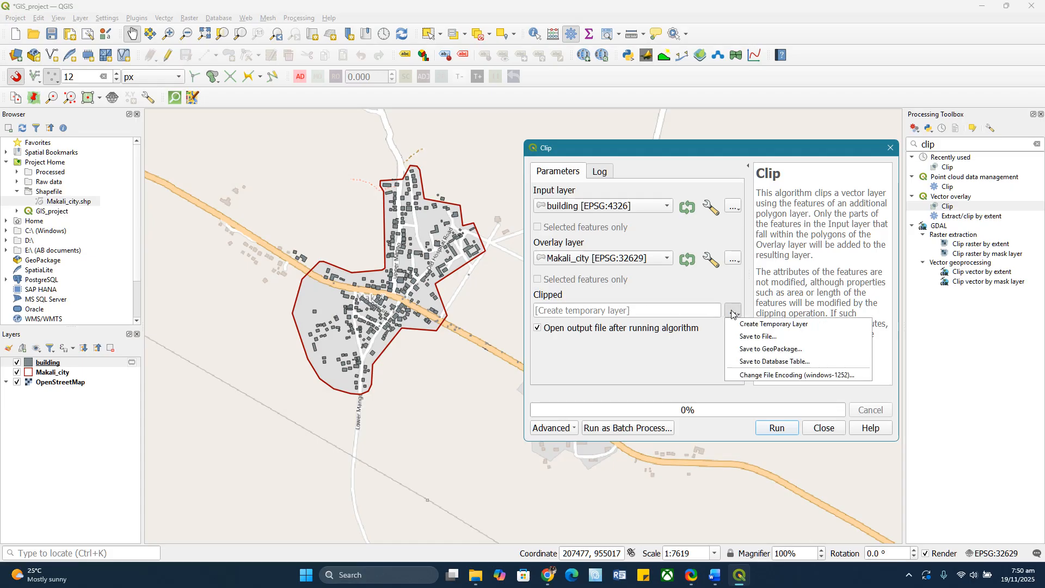
{"action": "left_click", "coordinate": [744, 337]}
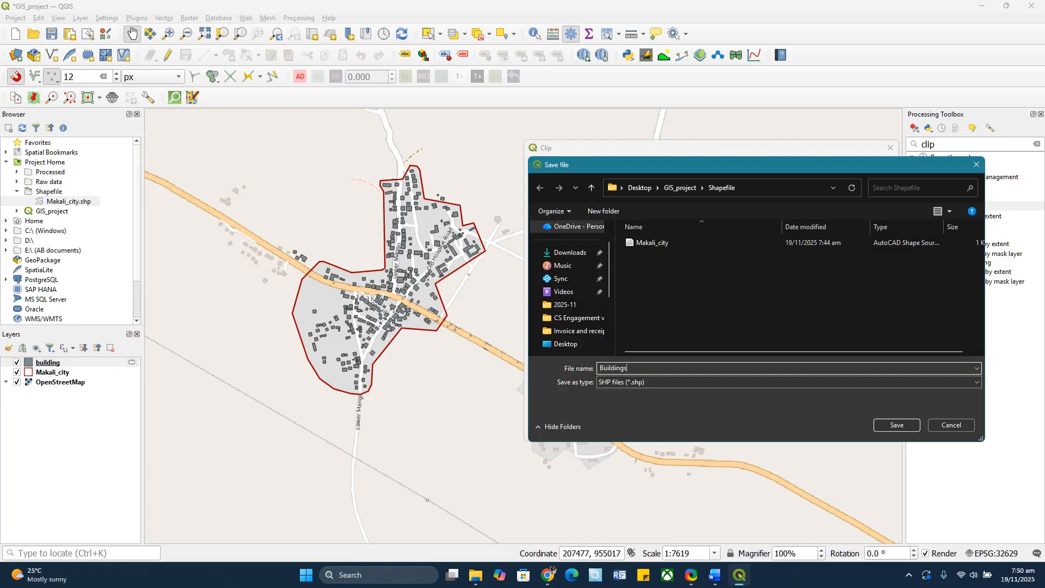
{"action": "left_click", "coordinate": [899, 425]}
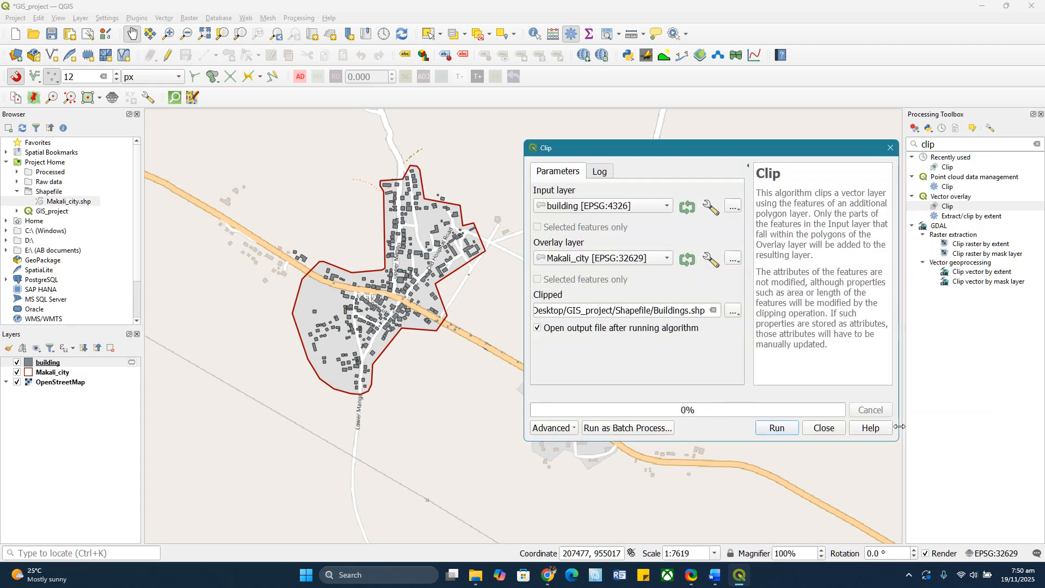
{"action": "left_click", "coordinate": [779, 429]}
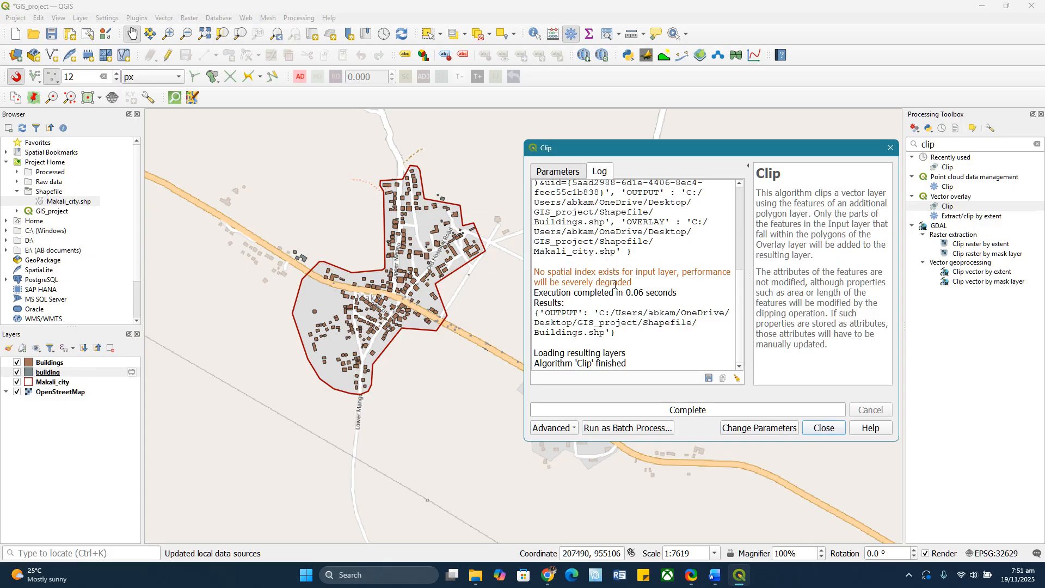
Review the spatial index warning in the Clip log and close the dialog.
{"action": "left_click_drag", "start_coordinate": [635, 283], "coordinate": [536, 269]}
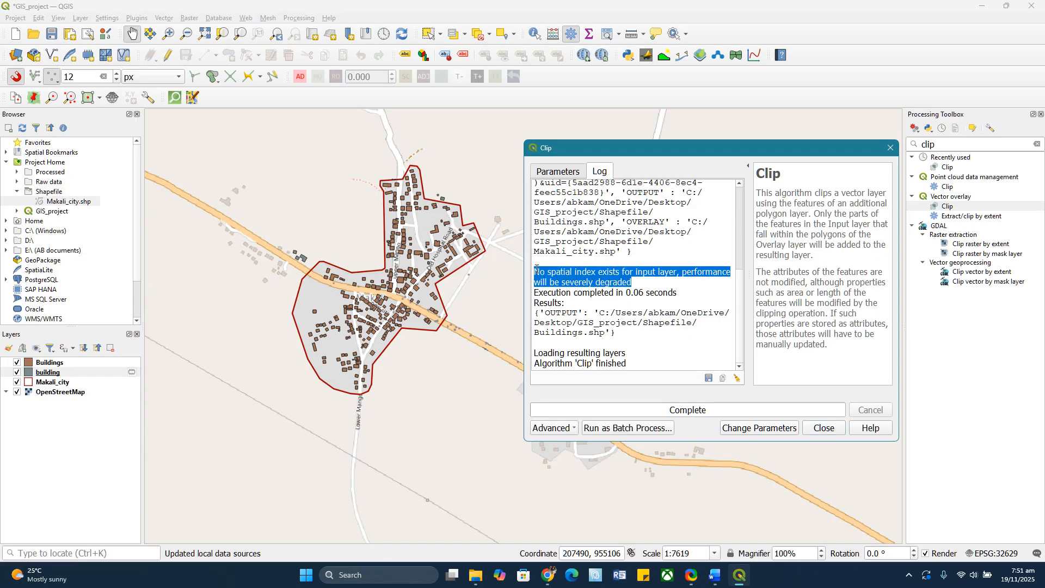
{"action": "left_click", "coordinate": [578, 291]}
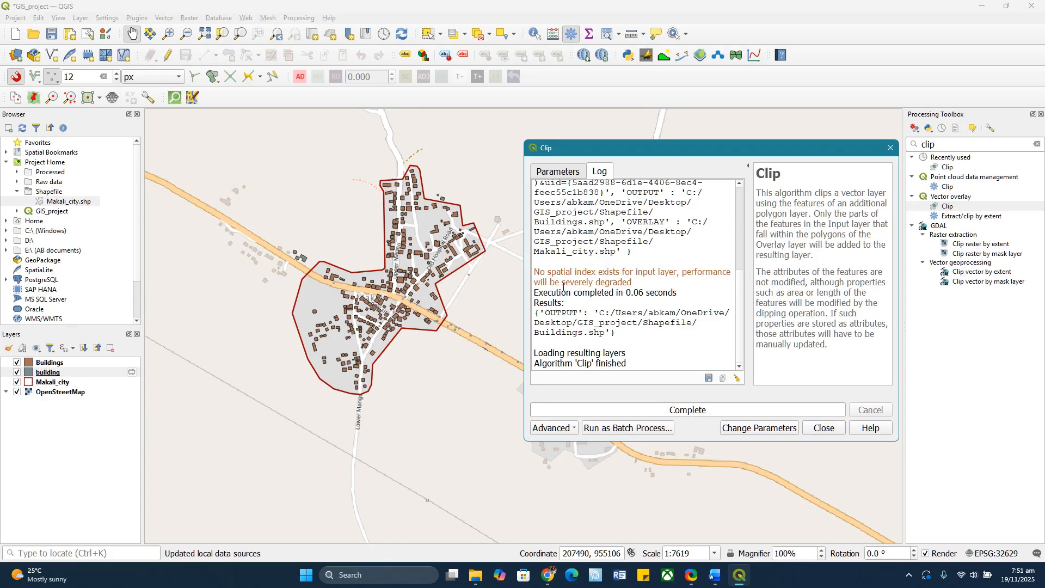
{"action": "left_click", "coordinate": [823, 428]}
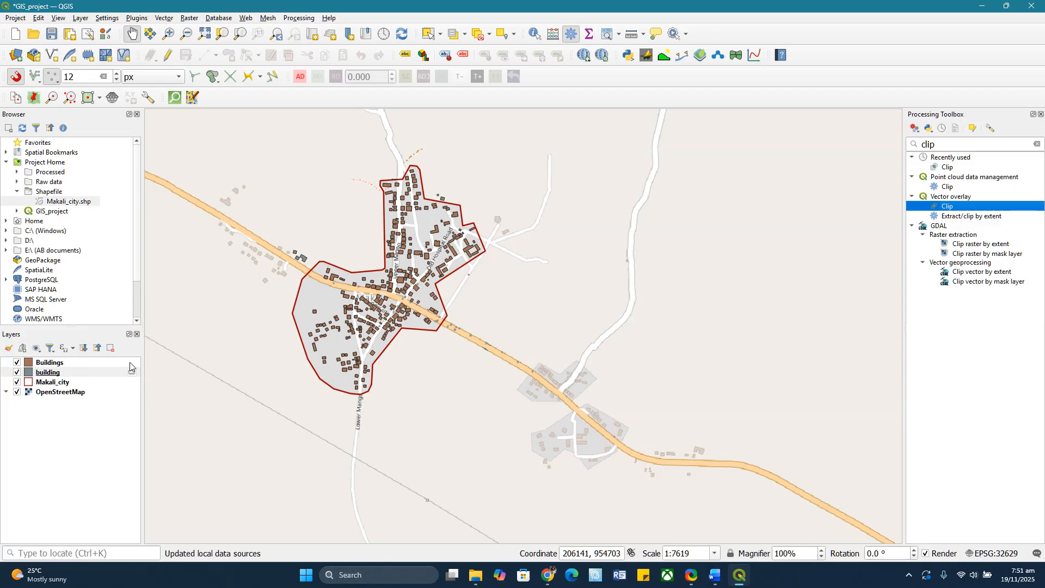
Remove the temporary building layer from the project, keeping the clipped Buildings layer.
{"action": "right_click", "coordinate": [60, 374]}
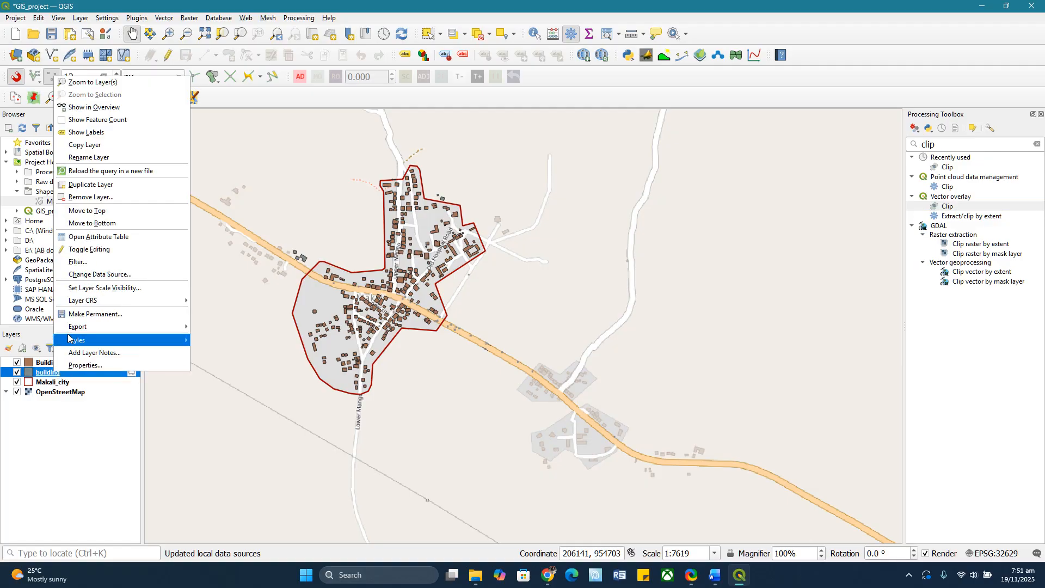
{"action": "left_click", "coordinate": [91, 199]}
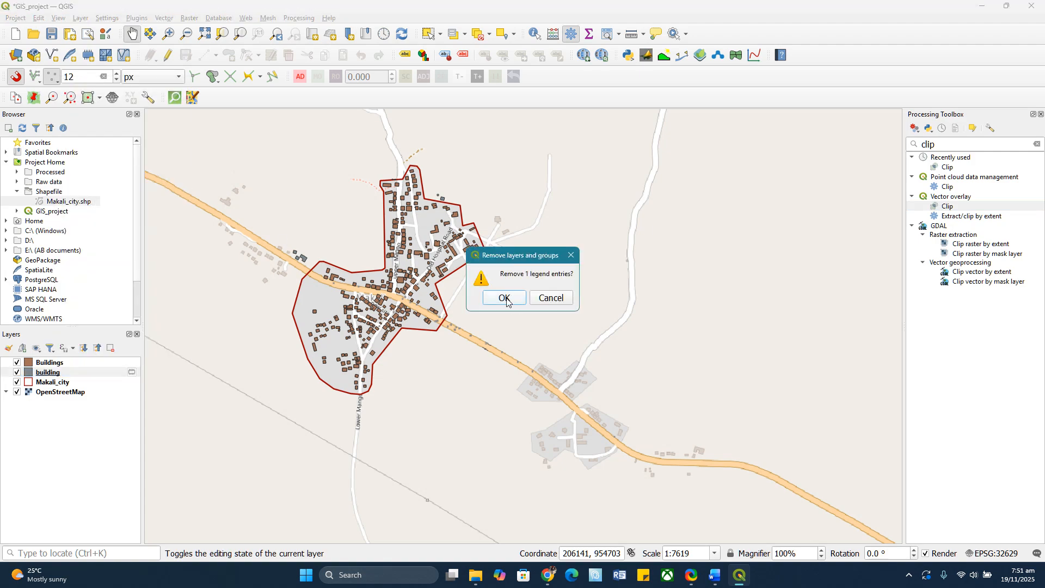
{"action": "left_click", "coordinate": [505, 298]}
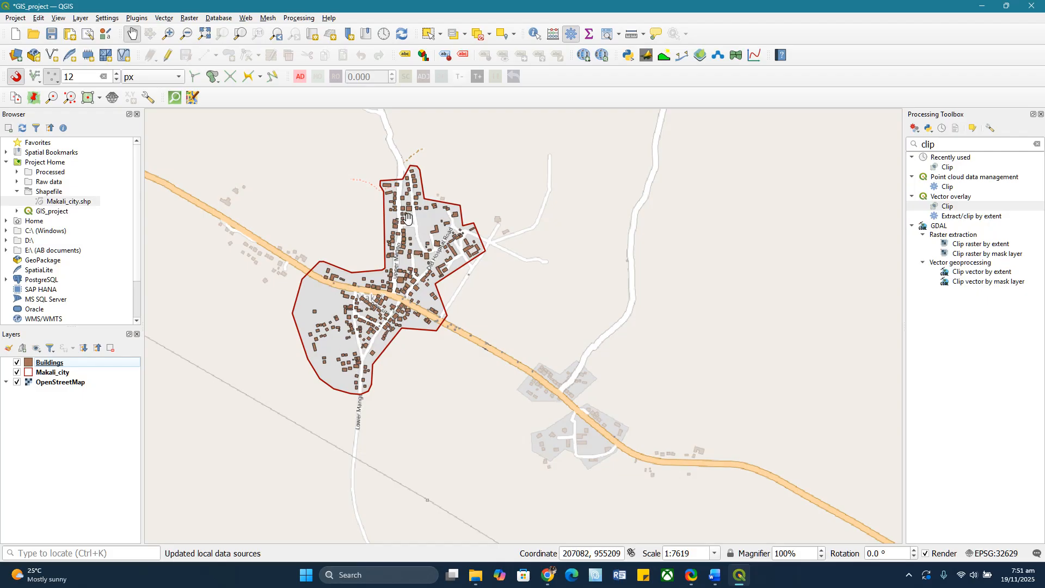
Fit the map view to the extent of the Makali_city layer.
{"action": "left_click_drag", "start_coordinate": [419, 235], "coordinate": [506, 228]}
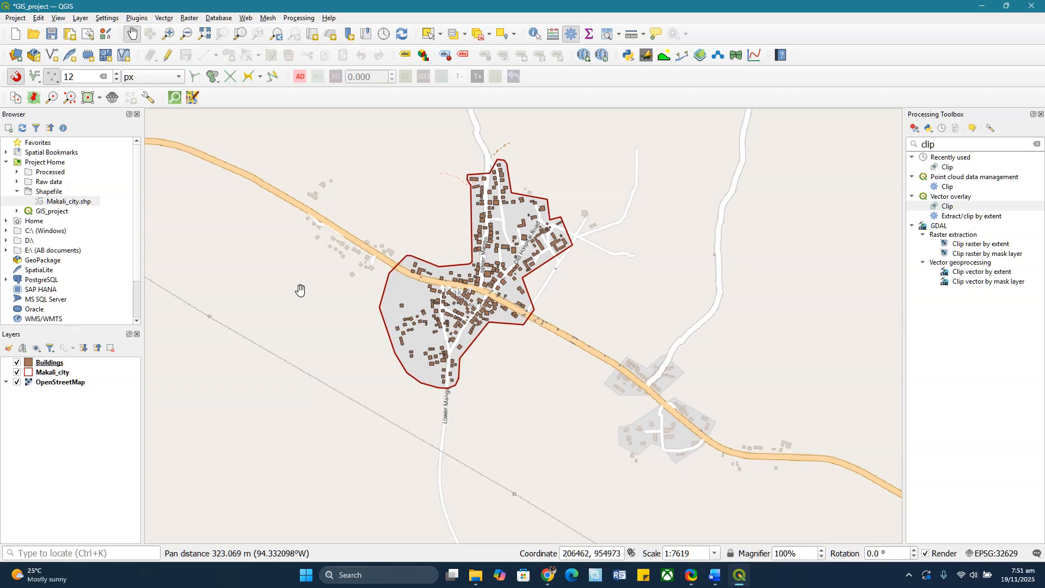
{"action": "right_click", "coordinate": [57, 373]}
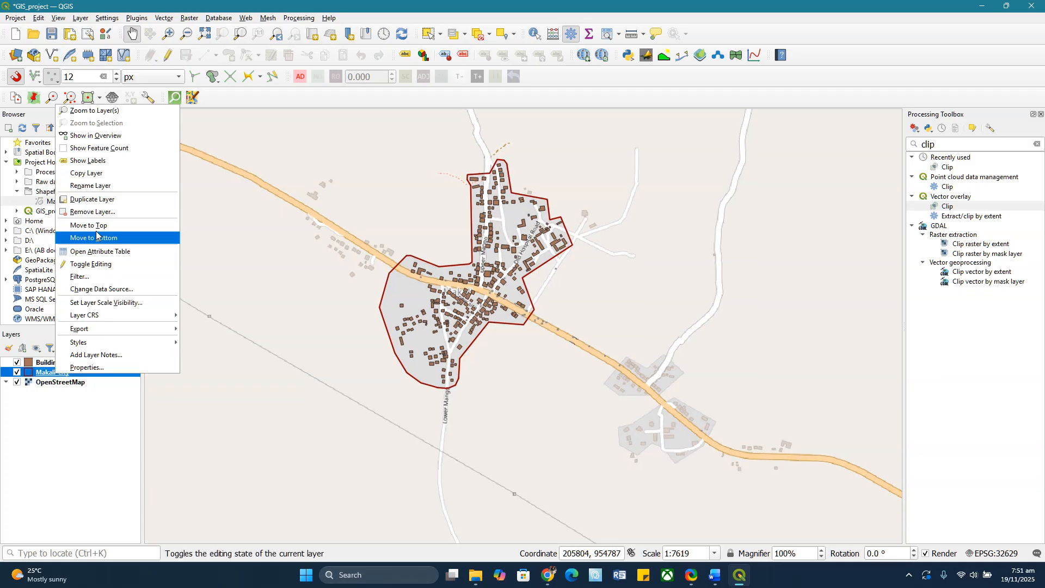
{"action": "left_click", "coordinate": [102, 111]}
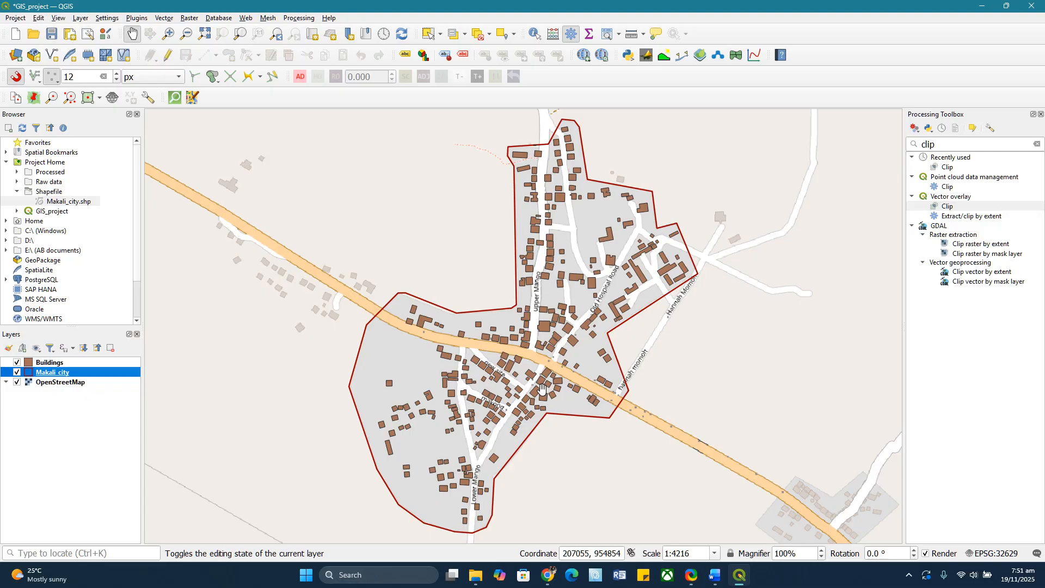
Create a spatial index for the clipped Buildings layer in its source properties and accept the layer properties.
{"action": "left_click", "coordinate": [45, 363]}
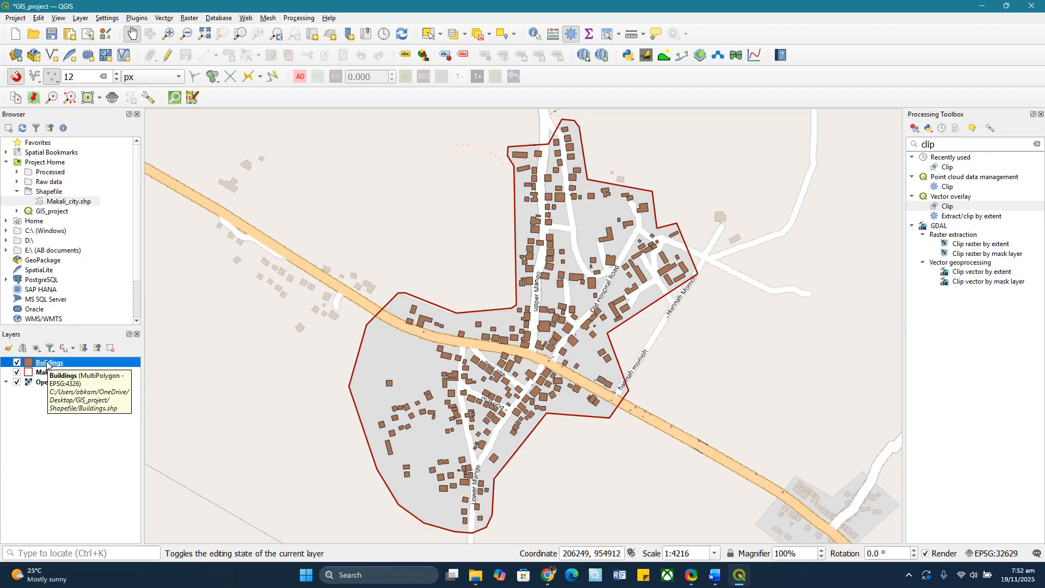
{"action": "right_click", "coordinate": [47, 365]}
{"action": "left_click", "coordinate": [62, 355]}
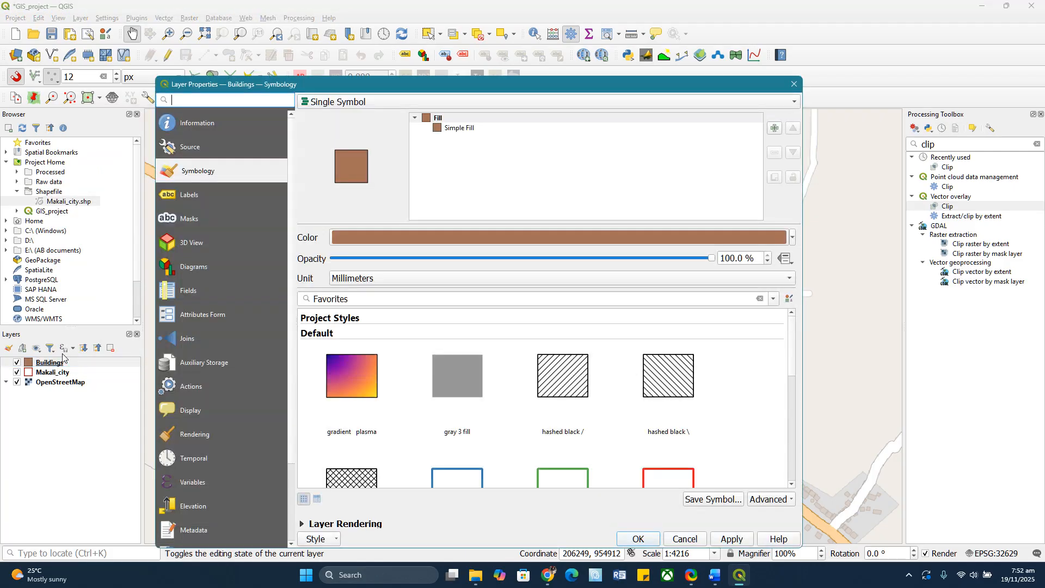
{"action": "left_click", "coordinate": [206, 145]}
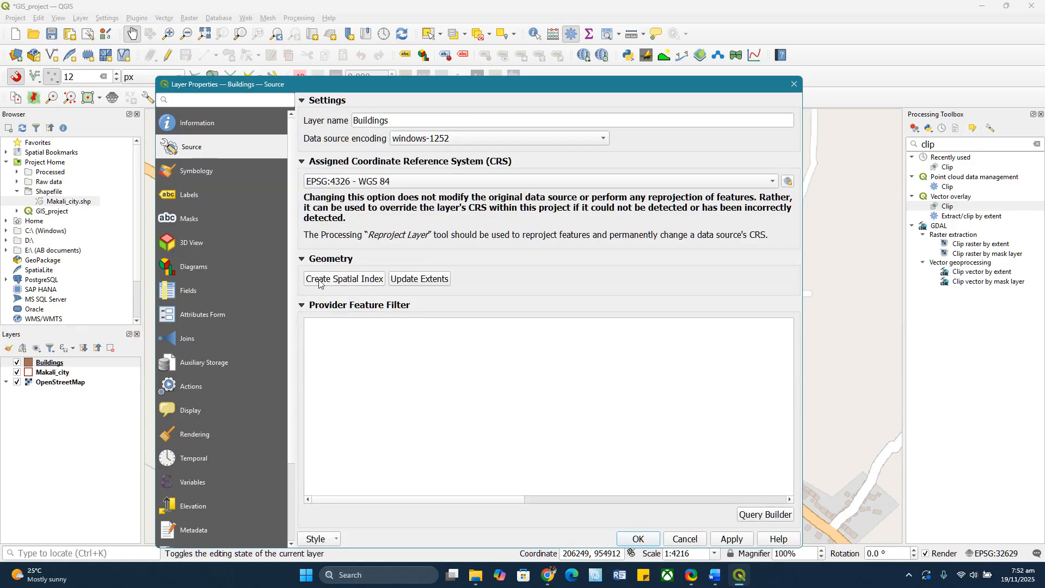
{"action": "left_click", "coordinate": [361, 281]}
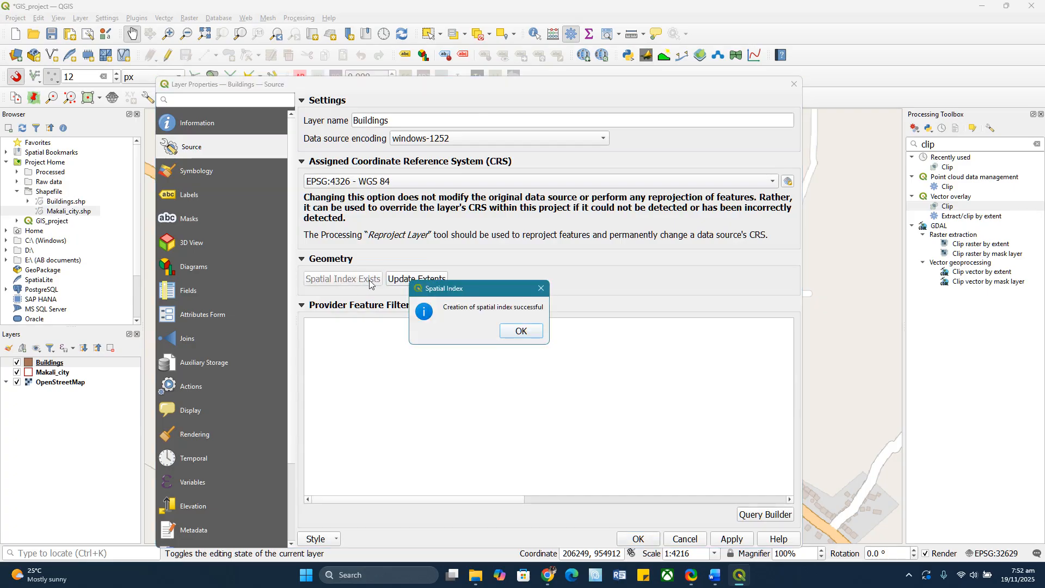
{"action": "left_click", "coordinate": [522, 331]}
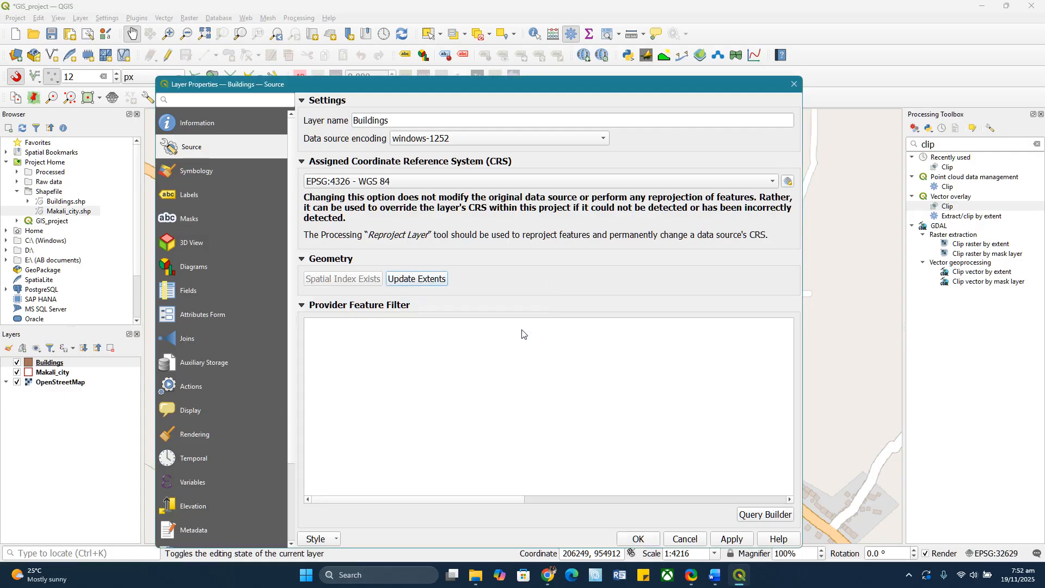
{"action": "left_click", "coordinate": [650, 541]}
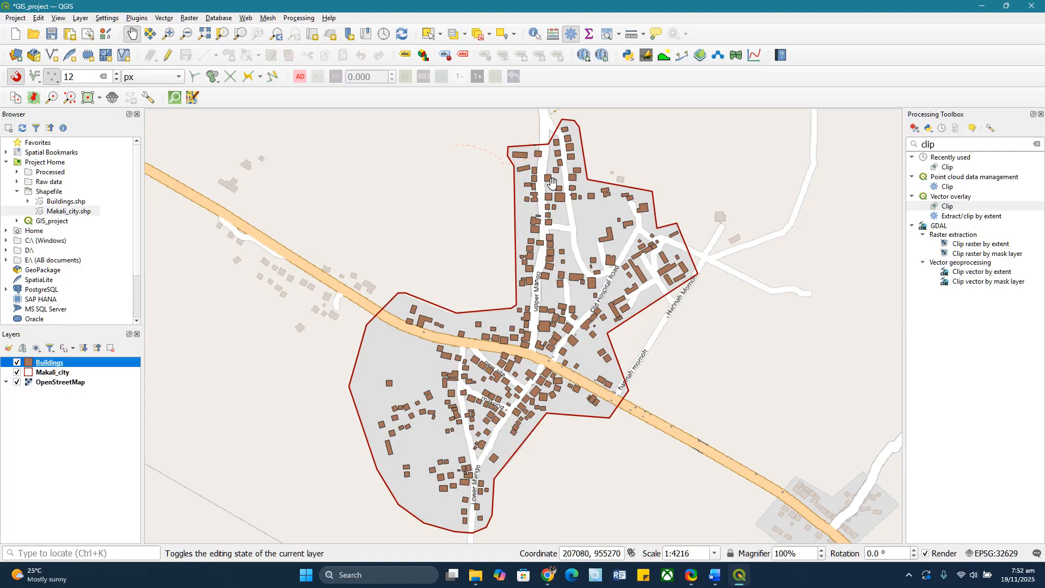
Start a QuickOSM quick query and set its key to highway.
{"action": "left_click_drag", "start_coordinate": [561, 324], "coordinate": [556, 320]}
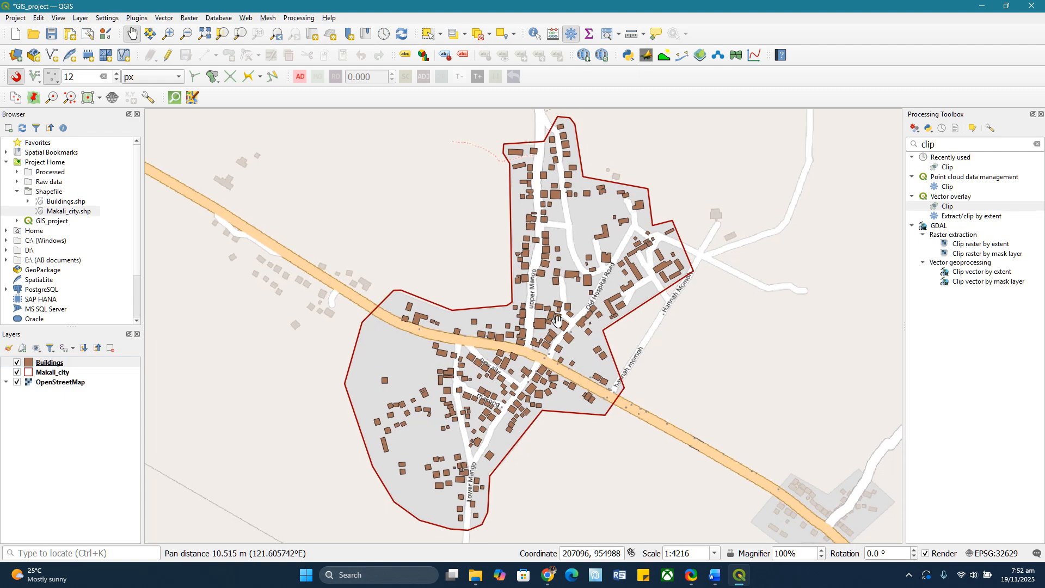
{"action": "left_click", "coordinate": [174, 98]}
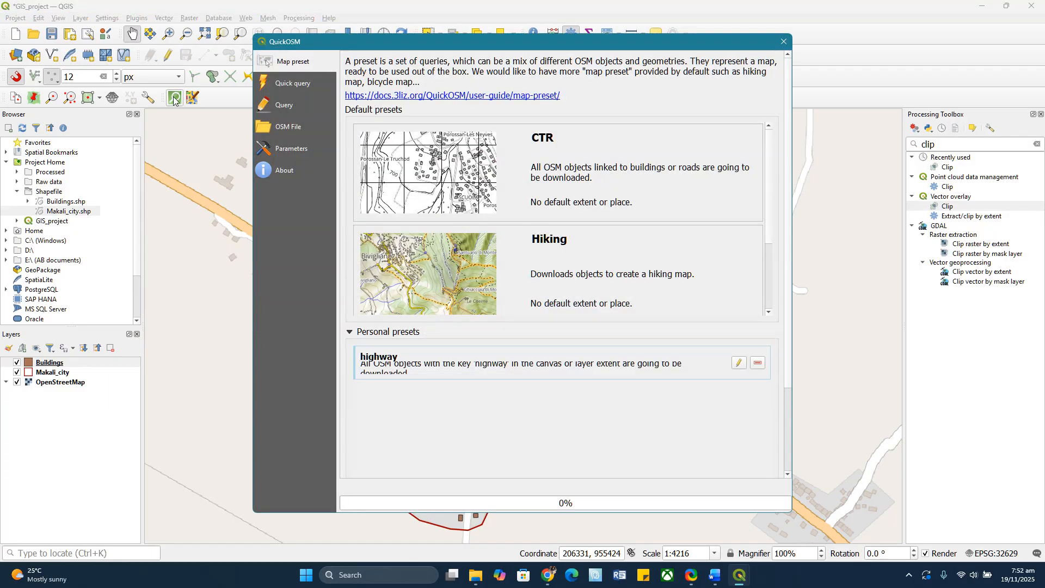
{"action": "left_click", "coordinate": [288, 86]}
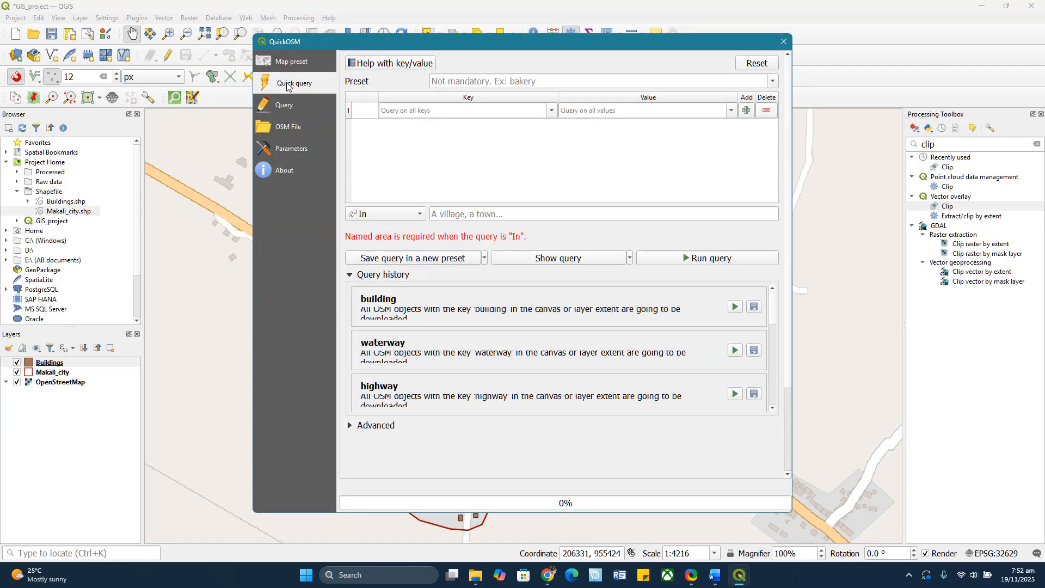
{"action": "left_click", "coordinate": [415, 110]}
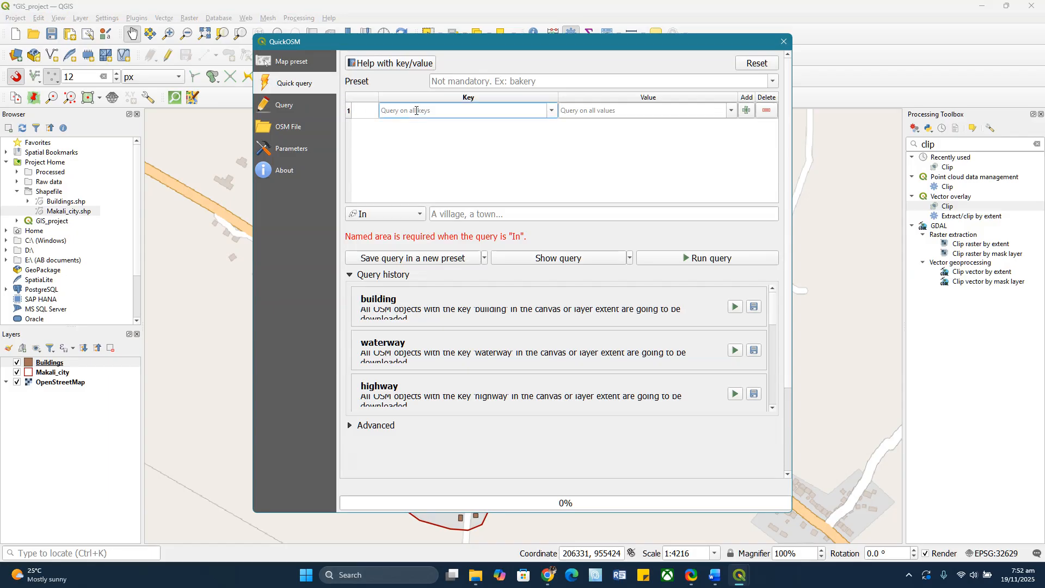
{"action": "type", "text": "road"}
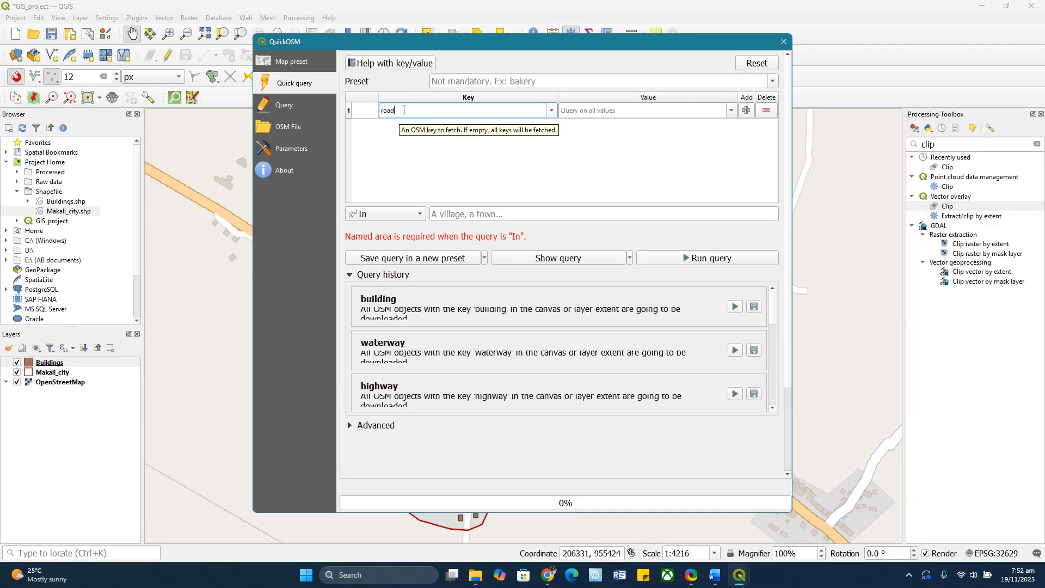
{"action": "key", "text": "BackSpace"}
{"action": "key", "text": "BackSpace"}
{"action": "key", "text": "BackSpace"}
{"action": "key", "text": "BackSpace"}
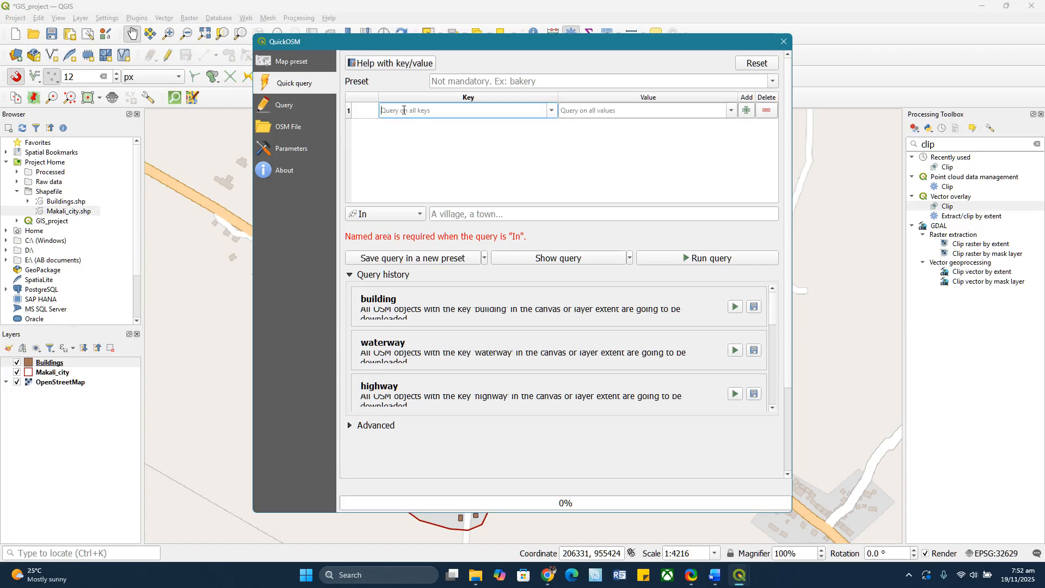
{"action": "type", "text": "high"}
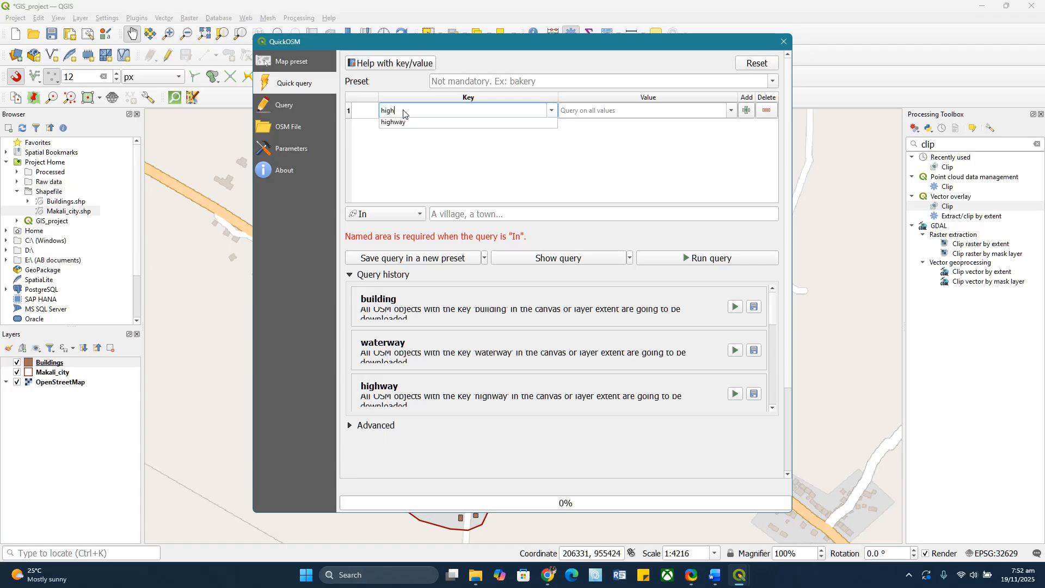
{"action": "left_click", "coordinate": [398, 124]}
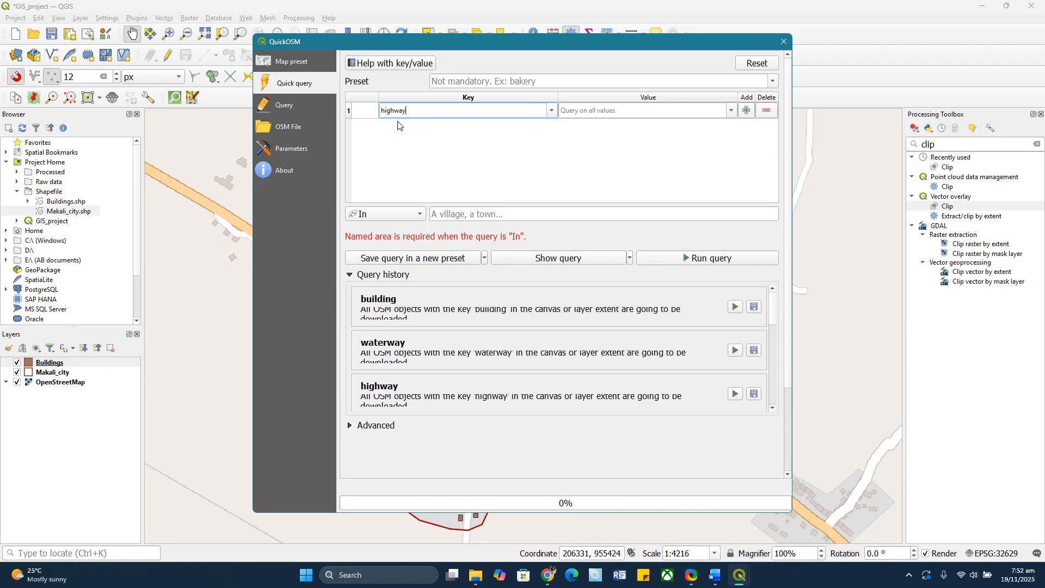
Limit the highway query to the layer extent of Makali_city, run it, and reset and close QuickOSM.
{"action": "left_click", "coordinate": [420, 218]}
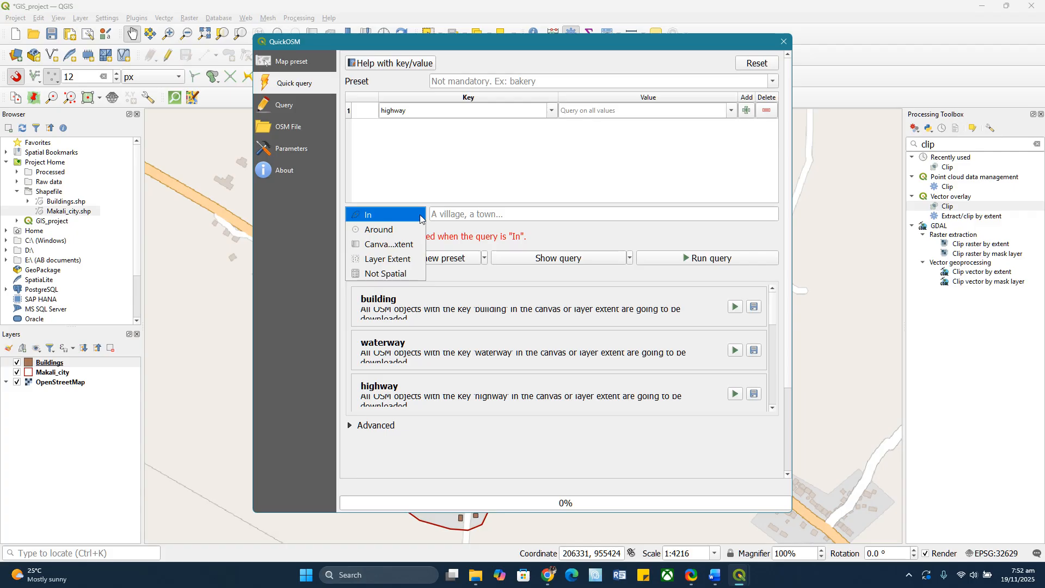
{"action": "left_click", "coordinate": [399, 259]}
{"action": "left_click", "coordinate": [488, 213]}
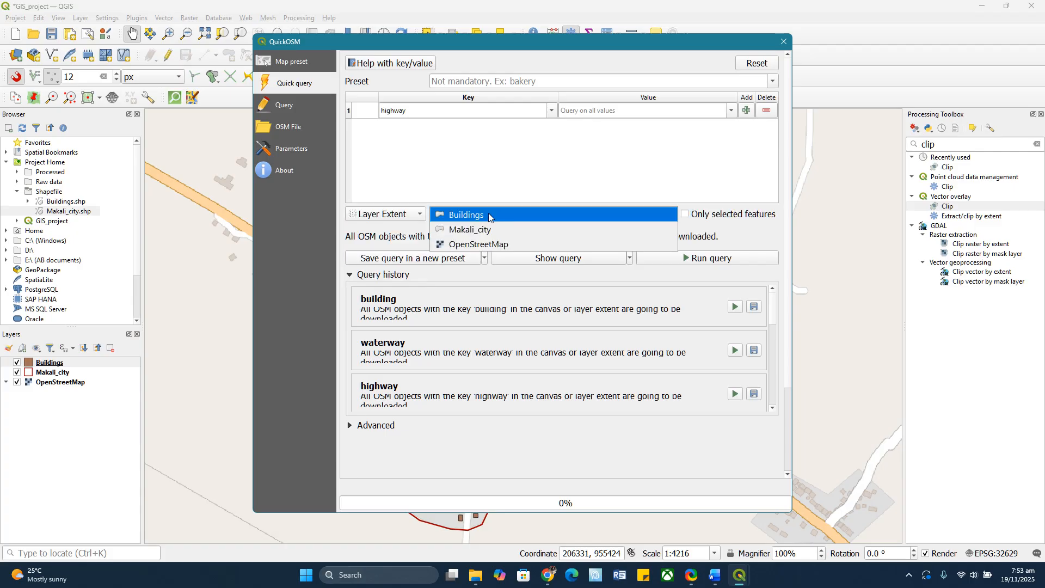
{"action": "left_click", "coordinate": [469, 230]}
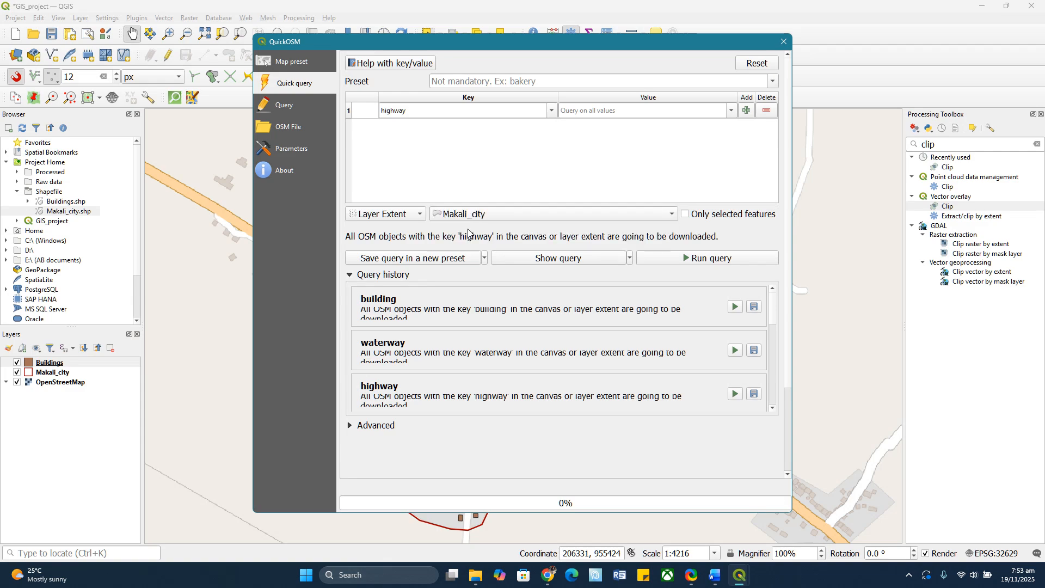
{"action": "left_click", "coordinate": [715, 257]}
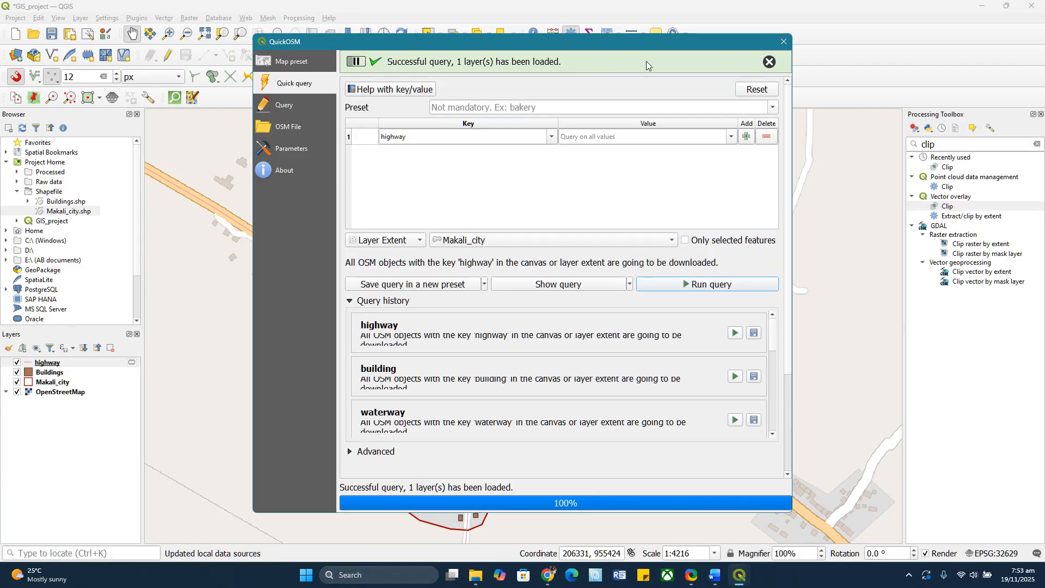
{"action": "left_click", "coordinate": [768, 62]}
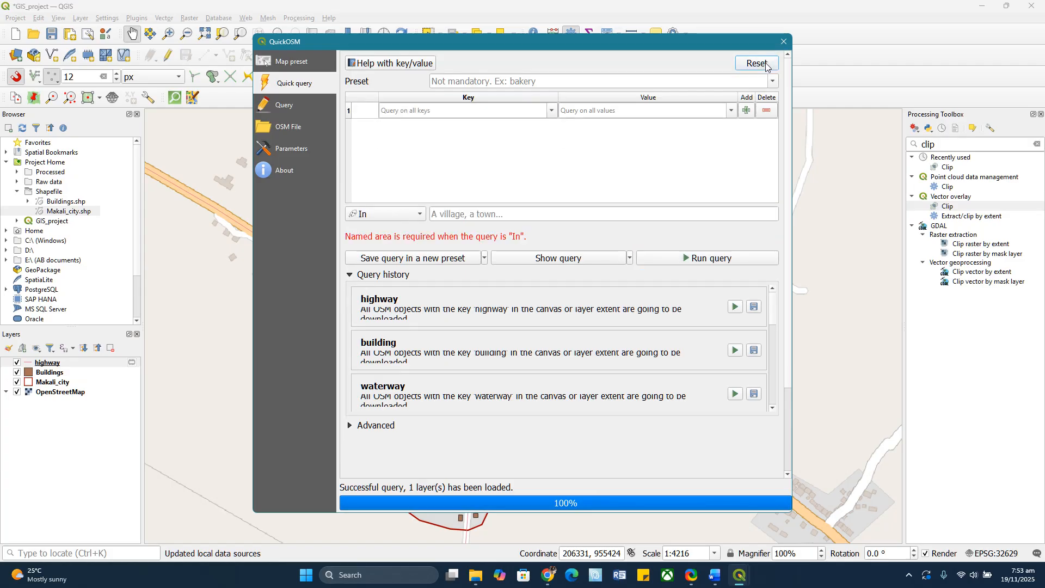
{"action": "left_click", "coordinate": [783, 41]}
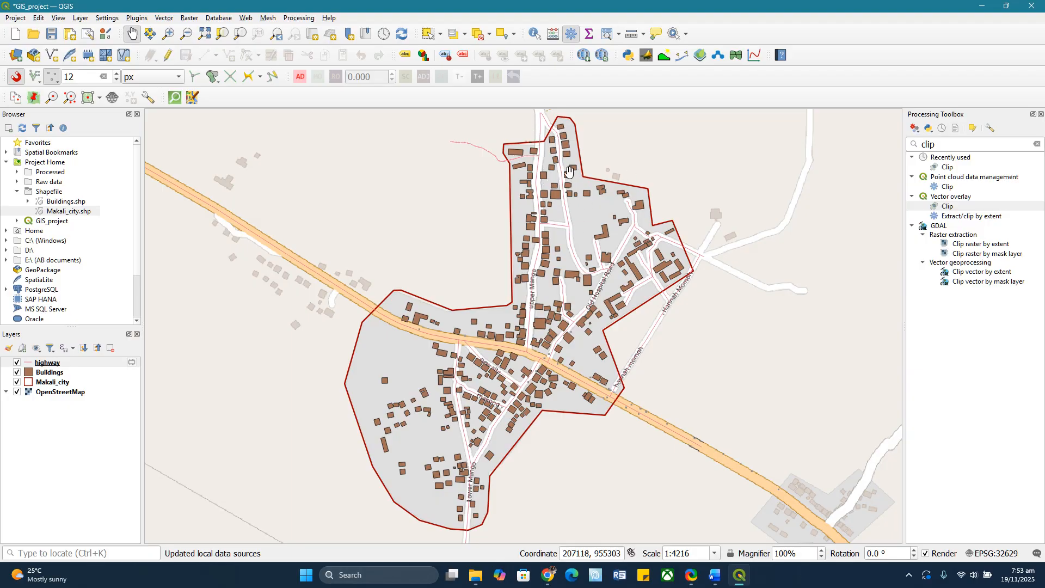
Hide the OpenStreetMap base layer and examine the downloaded highway lines around the Makali_city boundary.
{"action": "left_click", "coordinate": [512, 410]}
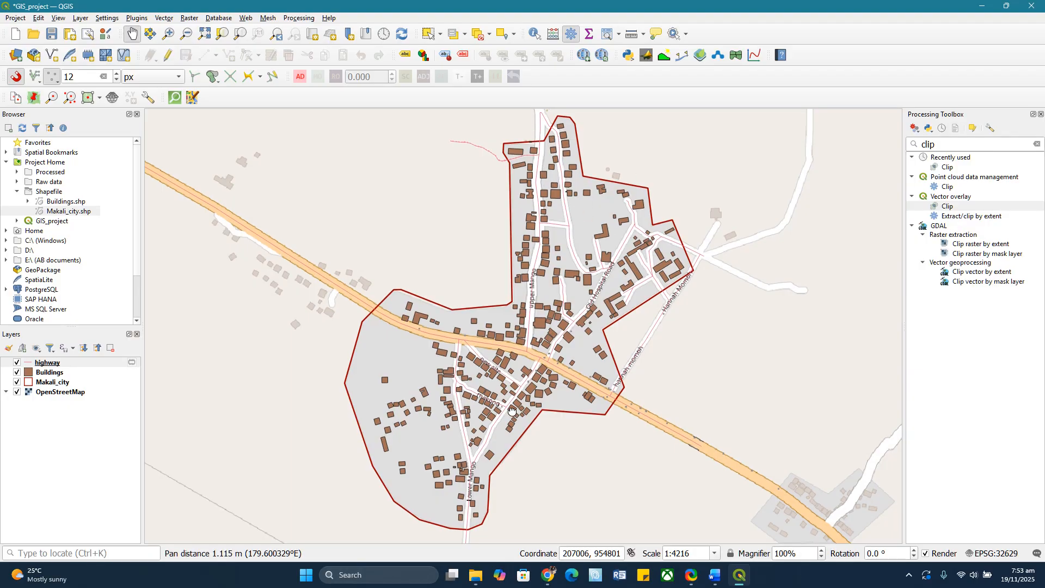
{"action": "left_click_drag", "start_coordinate": [511, 411], "coordinate": [476, 363]}
{"action": "left_click_drag", "start_coordinate": [484, 166], "coordinate": [492, 186]}
{"action": "left_click_drag", "start_coordinate": [518, 144], "coordinate": [525, 151]}
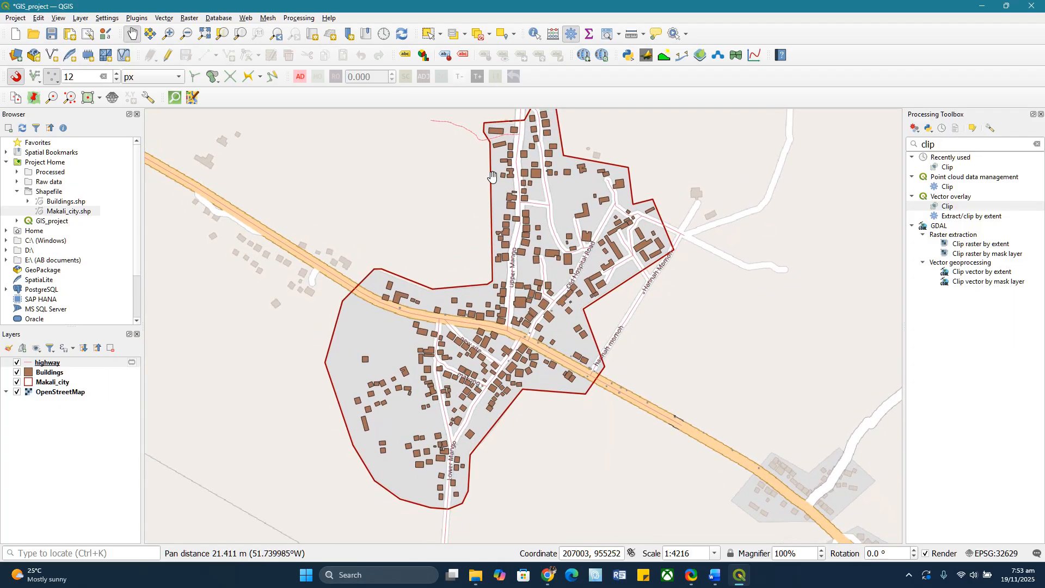
{"action": "left_click", "coordinate": [17, 391]}
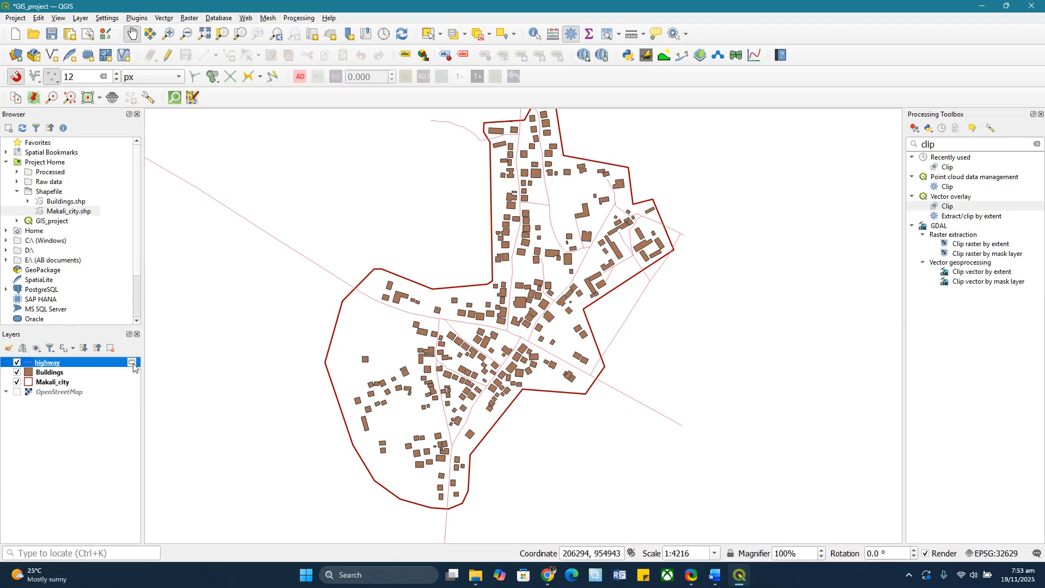
{"action": "left_click", "coordinate": [55, 193]}
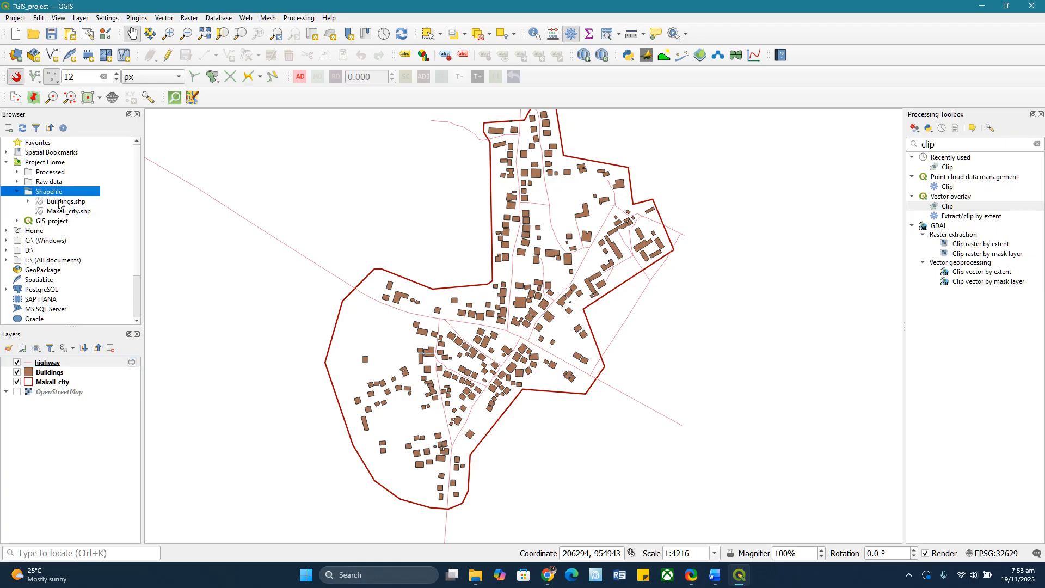
{"action": "left_click", "coordinate": [112, 363]}
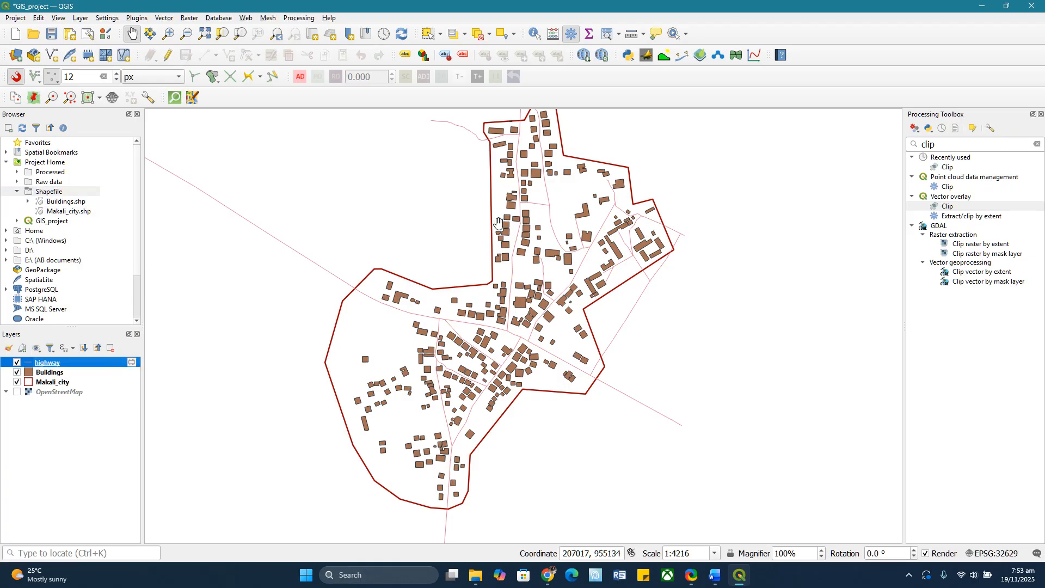
{"action": "scroll", "coordinate": [585, 324], "scroll_direction": "down", "scroll_amount": 1}
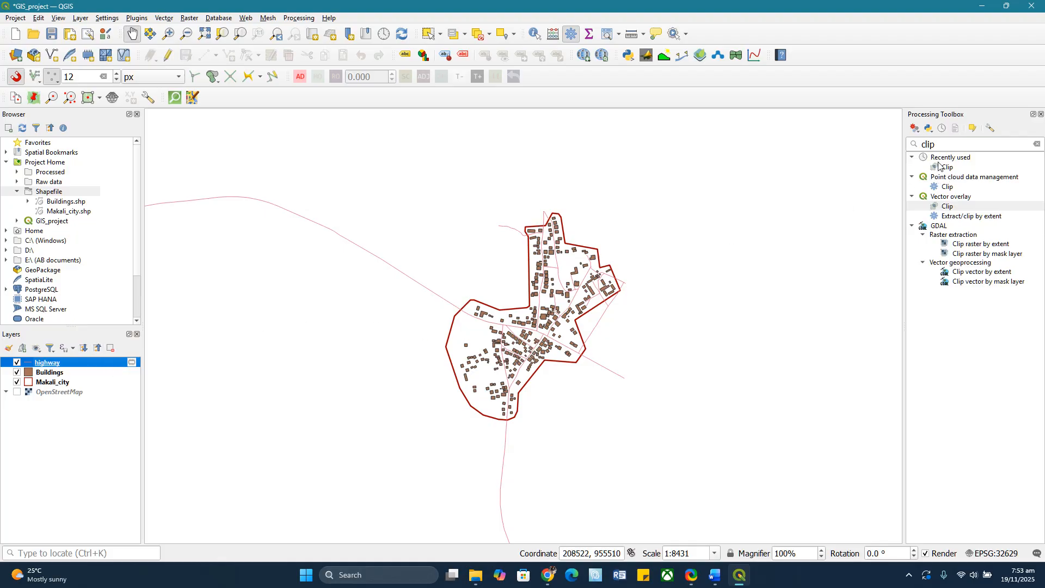
Set up a vector overlay Clip with highway as the input layer and Makali_city as the overlay layer.
{"action": "left_click", "coordinate": [947, 208]}
{"action": "double_click", "coordinate": [947, 209]}
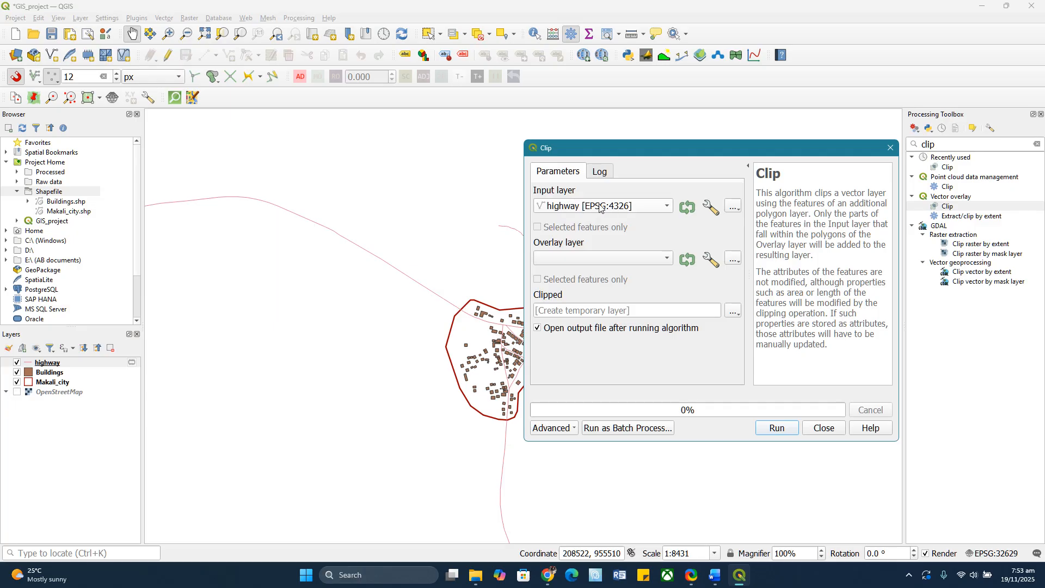
{"action": "left_click", "coordinate": [666, 258]}
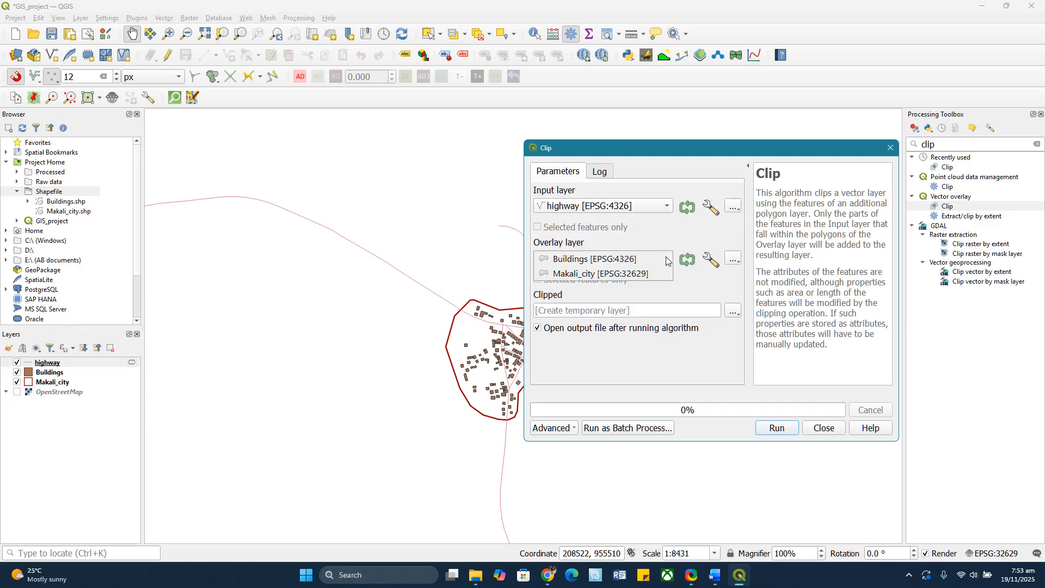
{"action": "left_click", "coordinate": [602, 273]}
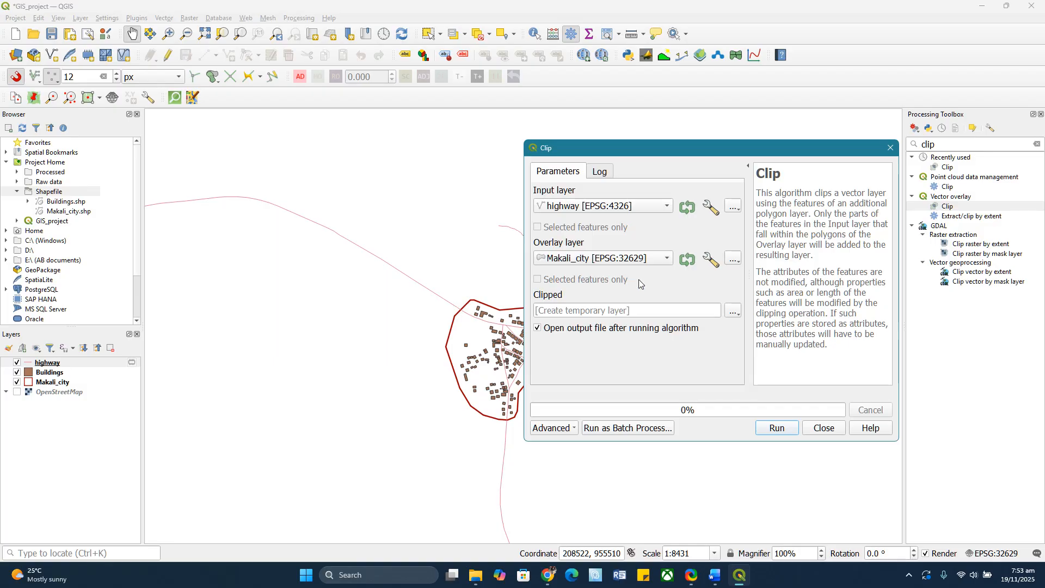
Set the clipped output to a shapefile named Road_network in the Shapefile folder, run the Clip, and close the dialog.
{"action": "left_click", "coordinate": [729, 315]}
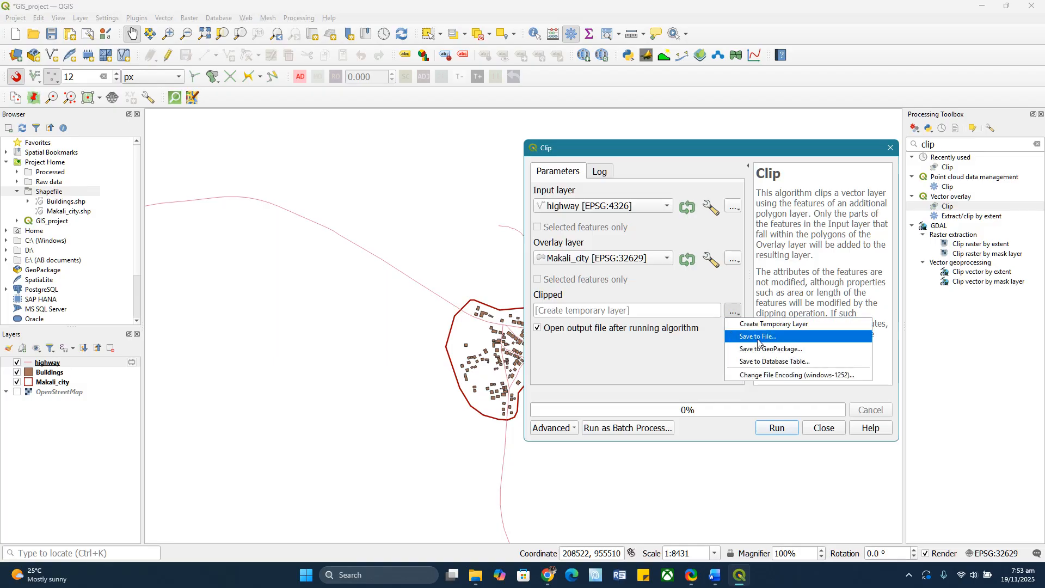
{"action": "left_click", "coordinate": [781, 339]}
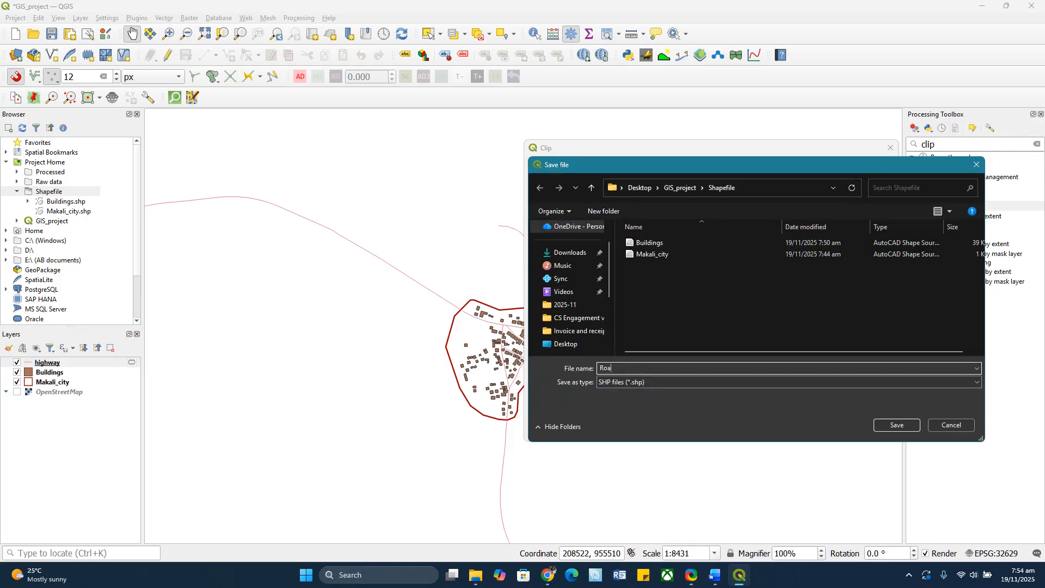
{"action": "type", "text": "Road_network"}
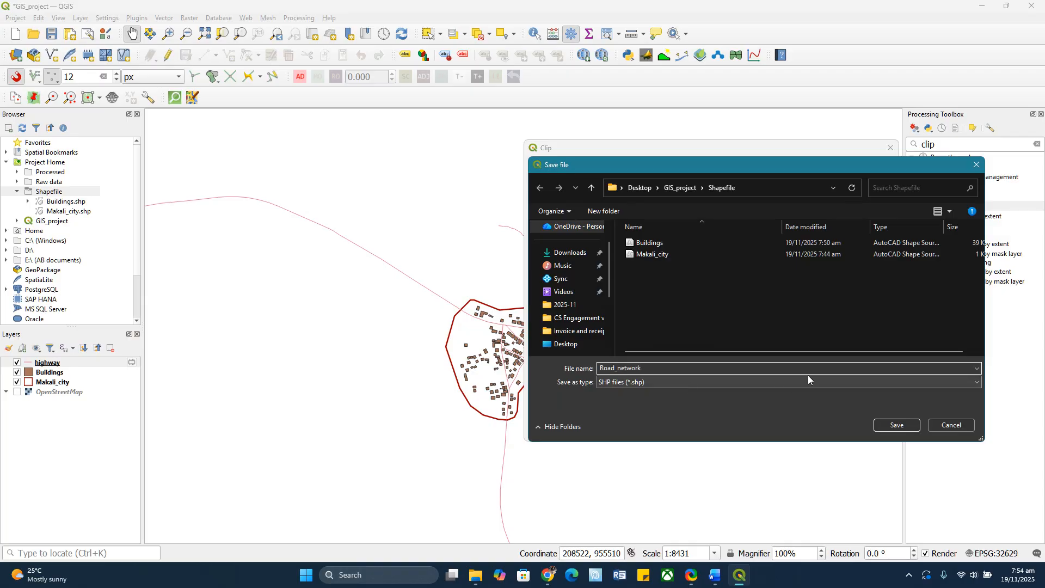
{"action": "left_click", "coordinate": [896, 424]}
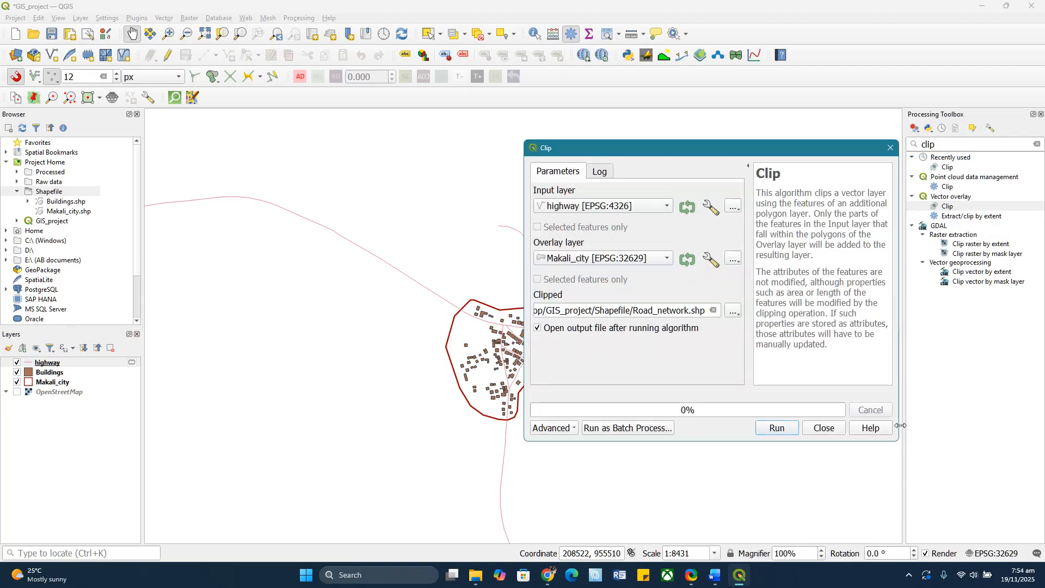
{"action": "left_click", "coordinate": [783, 432]}
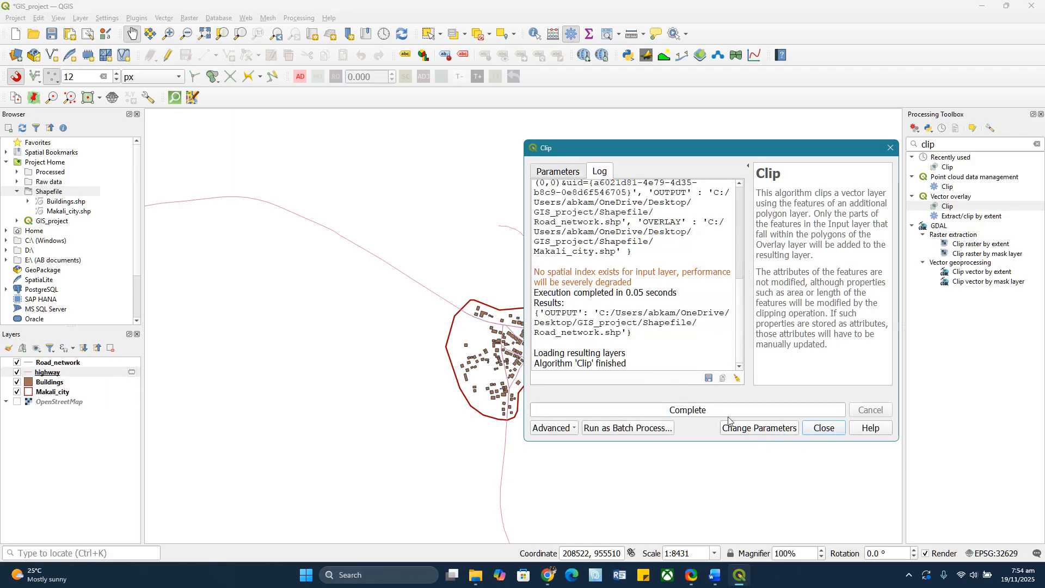
{"action": "left_click", "coordinate": [823, 427]}
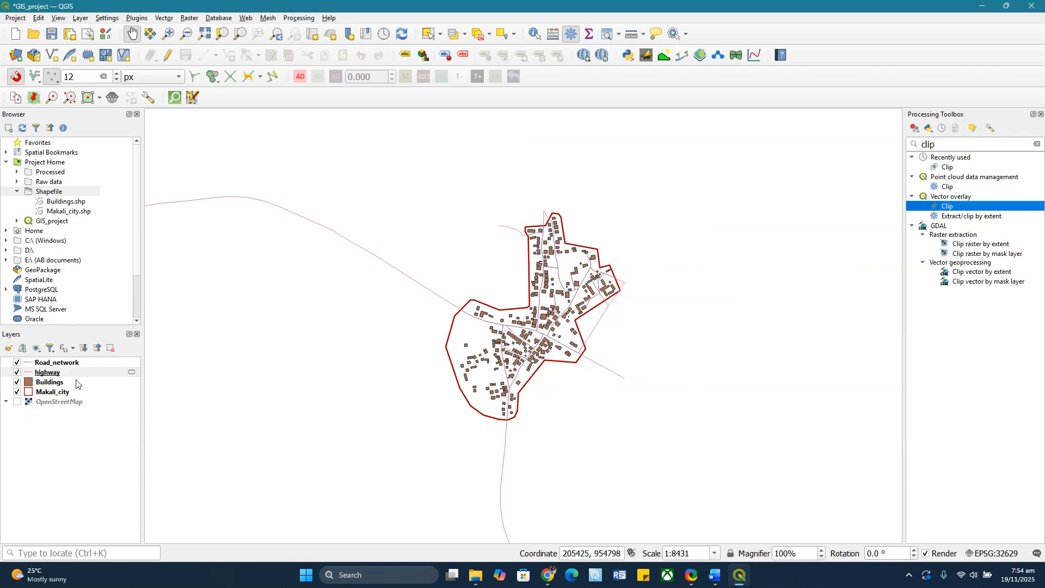
Remove the temporary highway layer from the project, keeping the clipped Road_network layer.
{"action": "left_click", "coordinate": [52, 373]}
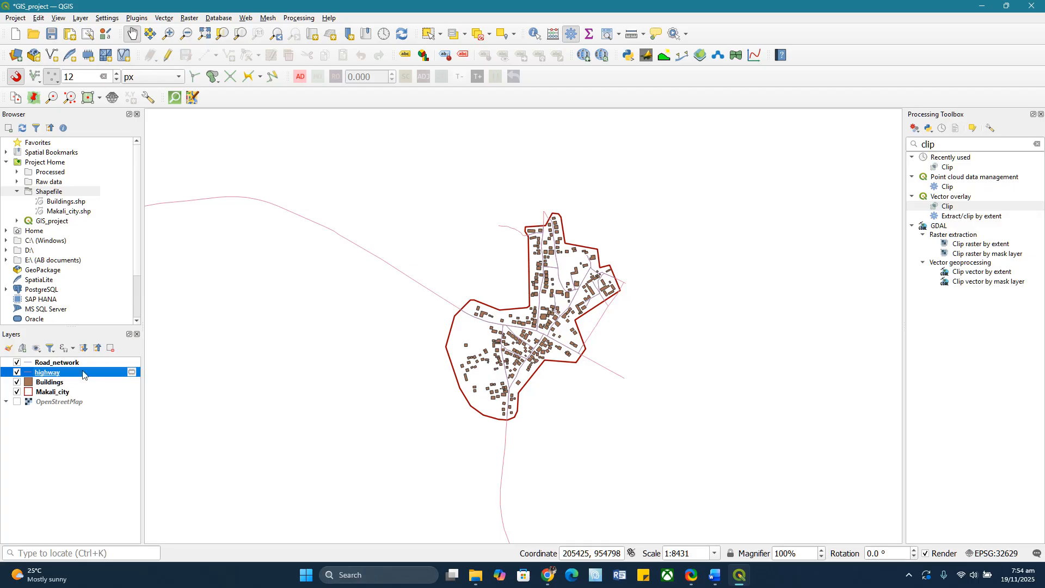
{"action": "right_click", "coordinate": [120, 375]}
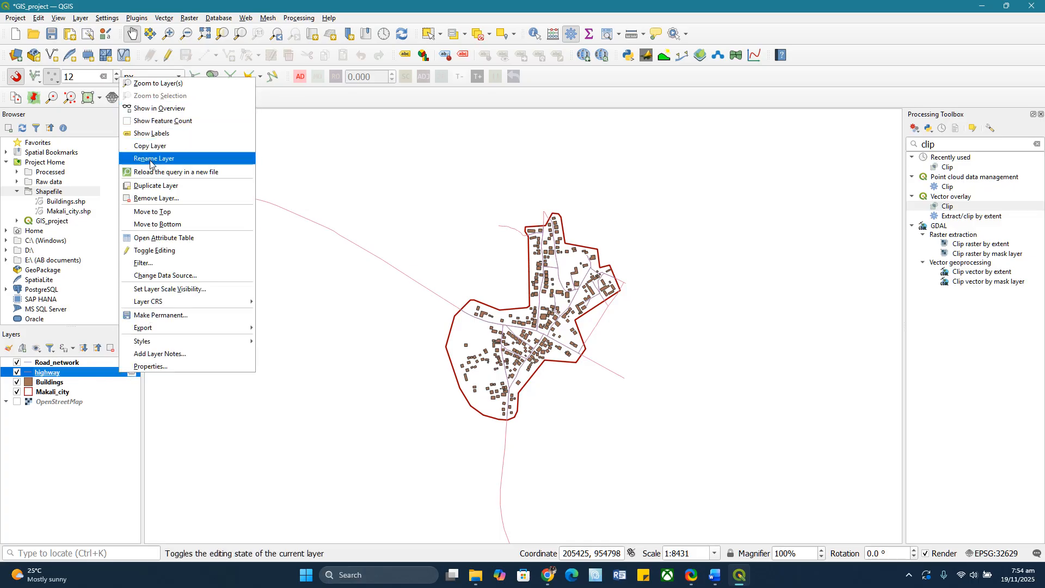
{"action": "left_click", "coordinate": [147, 198]}
{"action": "left_click", "coordinate": [504, 298]}
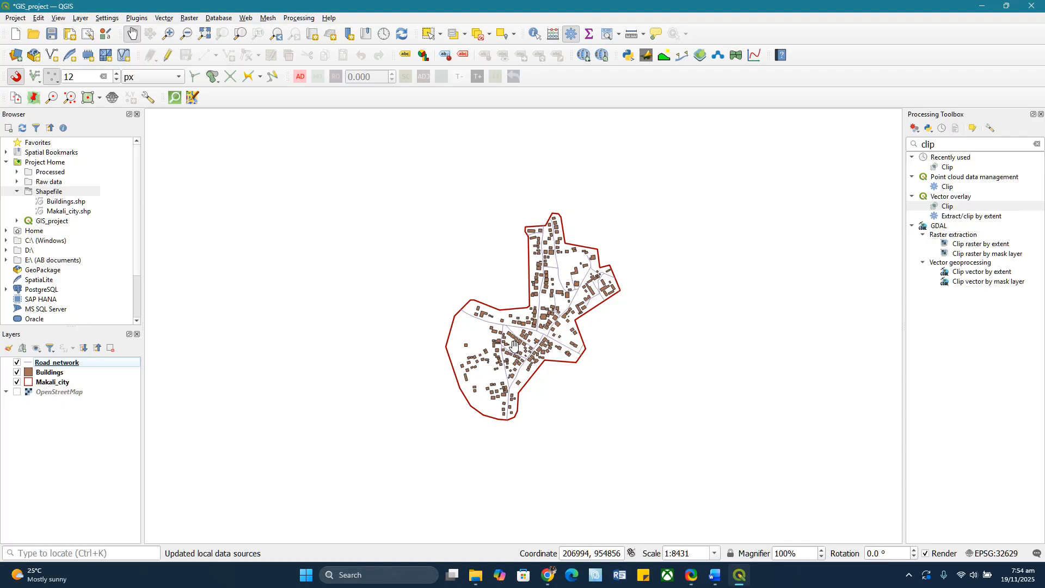
Zoom the map to the full extent of the Makali_city layer.
{"action": "left_click", "coordinate": [44, 384]}
{"action": "right_click", "coordinate": [45, 383]}
{"action": "left_click", "coordinate": [69, 116]}
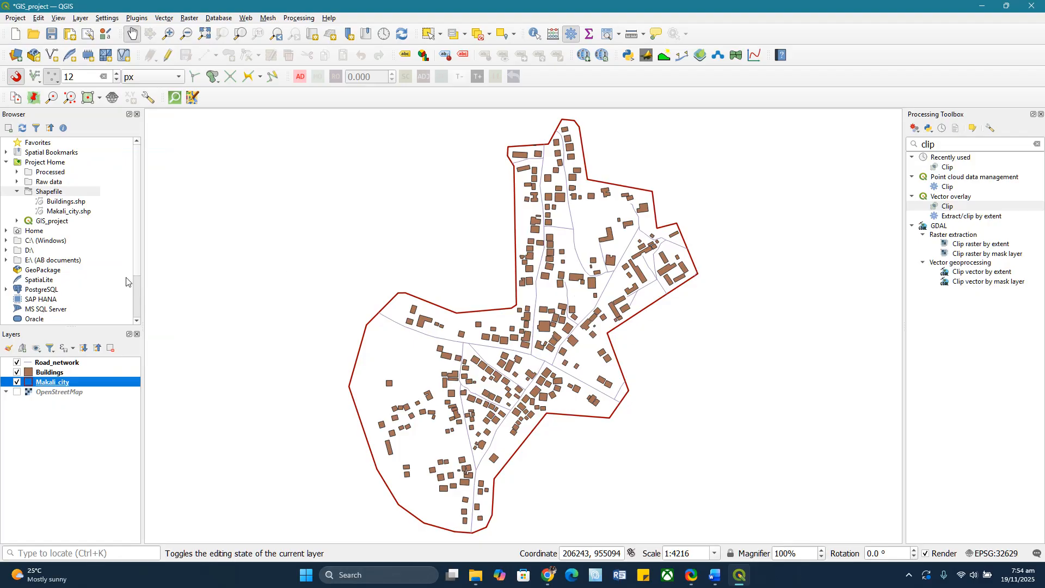
Create a spatial index for the Road_network layer from its source properties and close the properties dialog.
{"action": "left_click", "coordinate": [58, 363]}
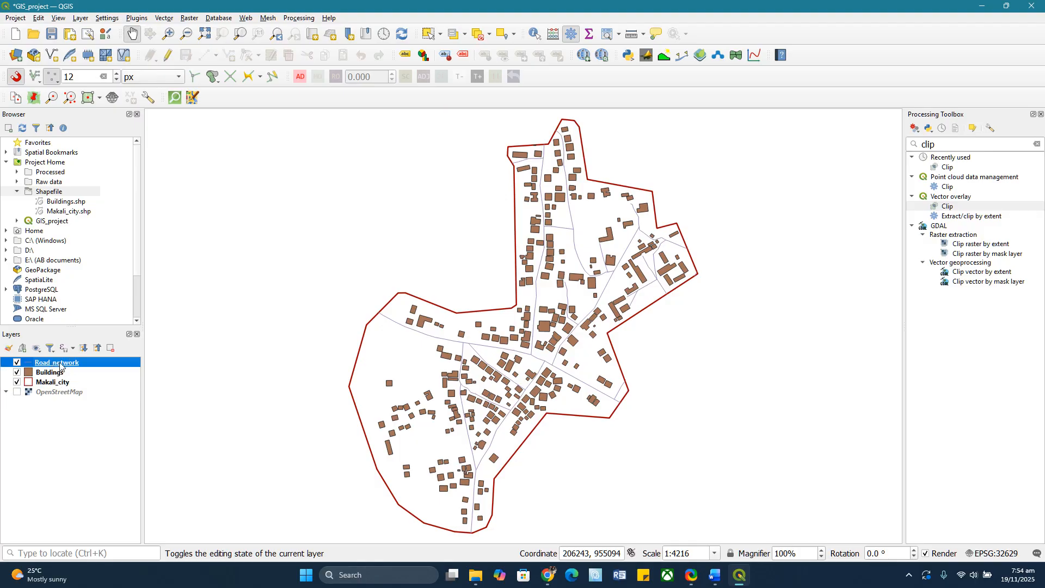
{"action": "right_click", "coordinate": [57, 367]}
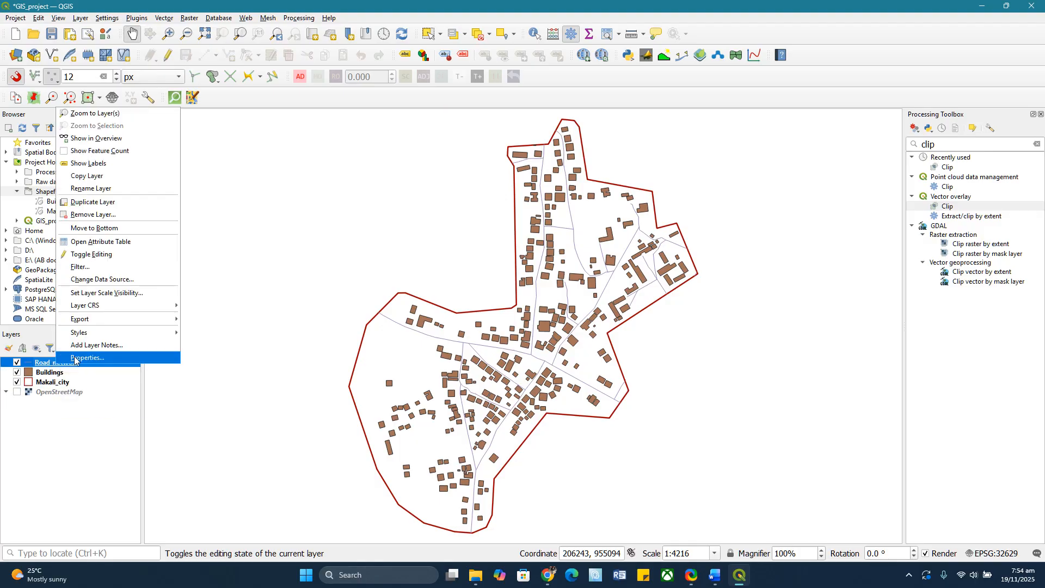
{"action": "left_click", "coordinate": [77, 359]}
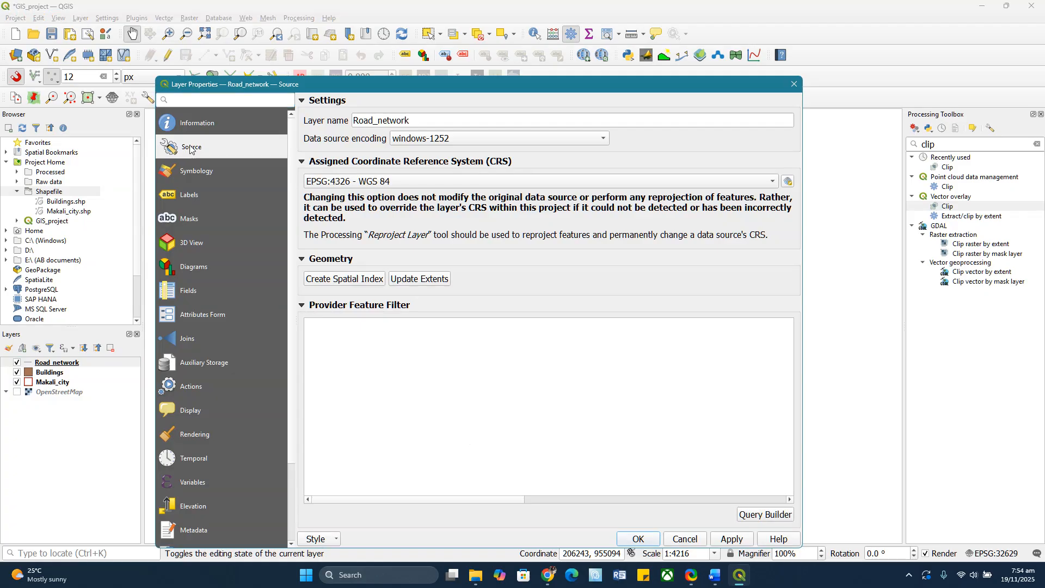
{"action": "left_click", "coordinate": [338, 279]}
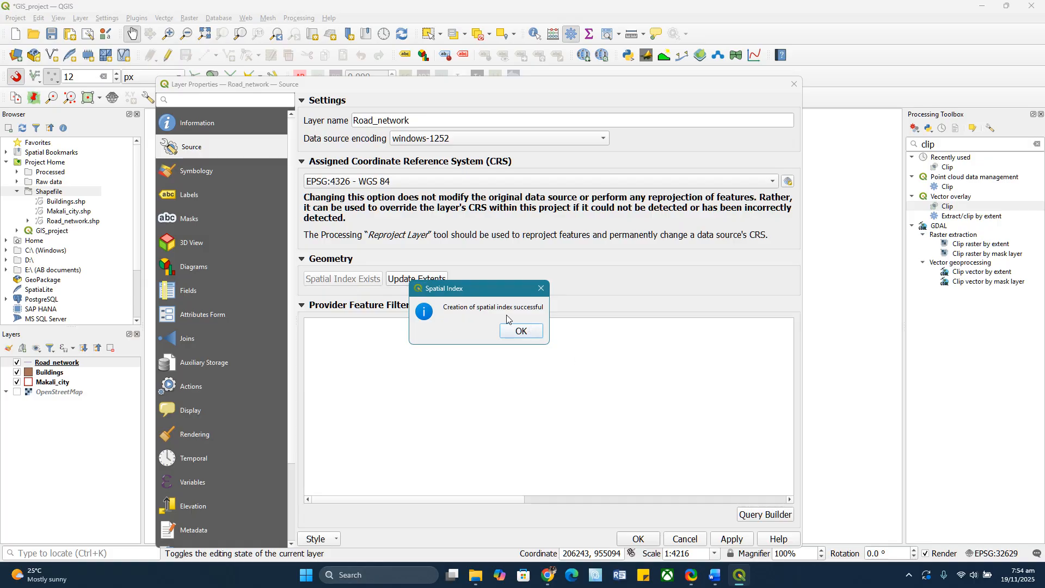
{"action": "left_click", "coordinate": [521, 331]}
{"action": "left_click", "coordinate": [638, 544]}
{"action": "left_click_drag", "start_coordinate": [588, 431], "coordinate": [579, 431]}
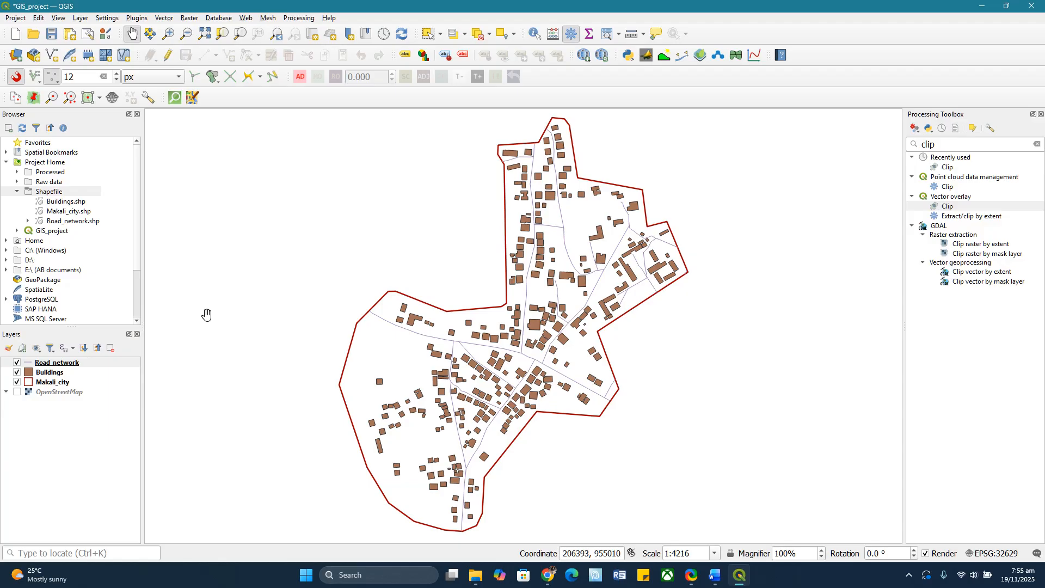
Open the Buildings layer's attribute table and look through its records and fields.
{"action": "left_click", "coordinate": [49, 374]}
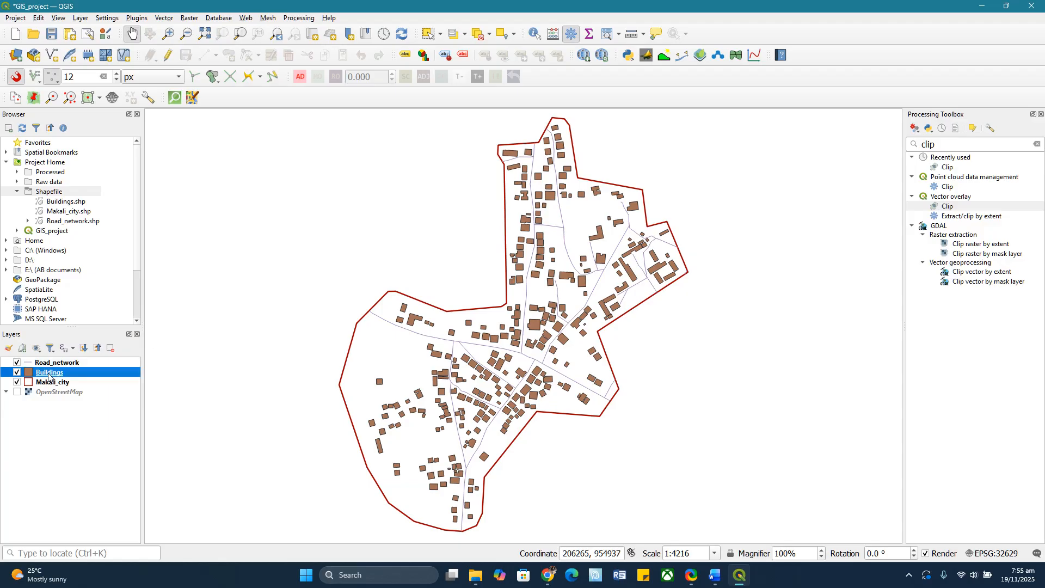
{"action": "right_click", "coordinate": [49, 374]}
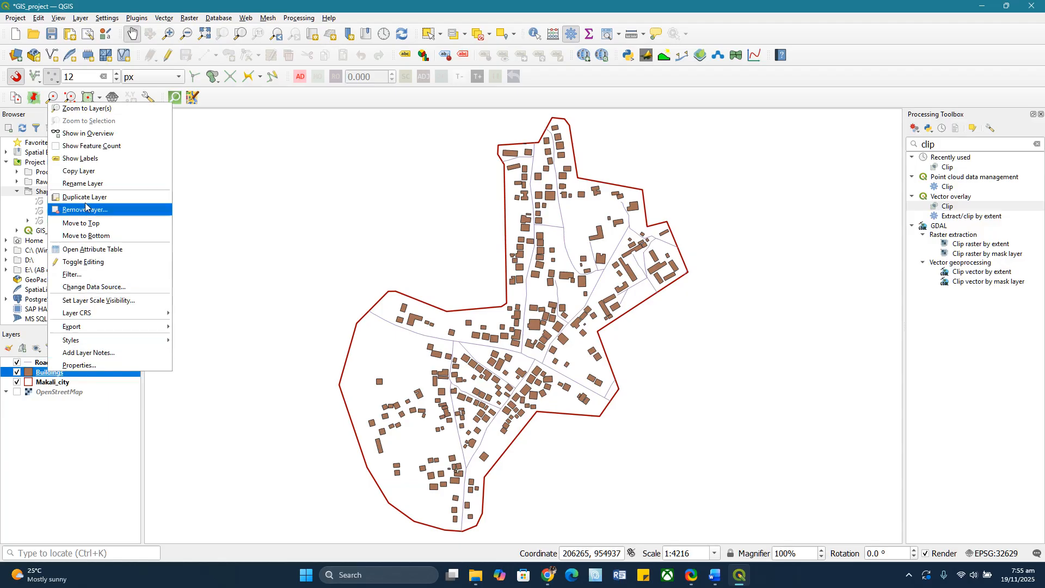
{"action": "left_click", "coordinate": [91, 250]}
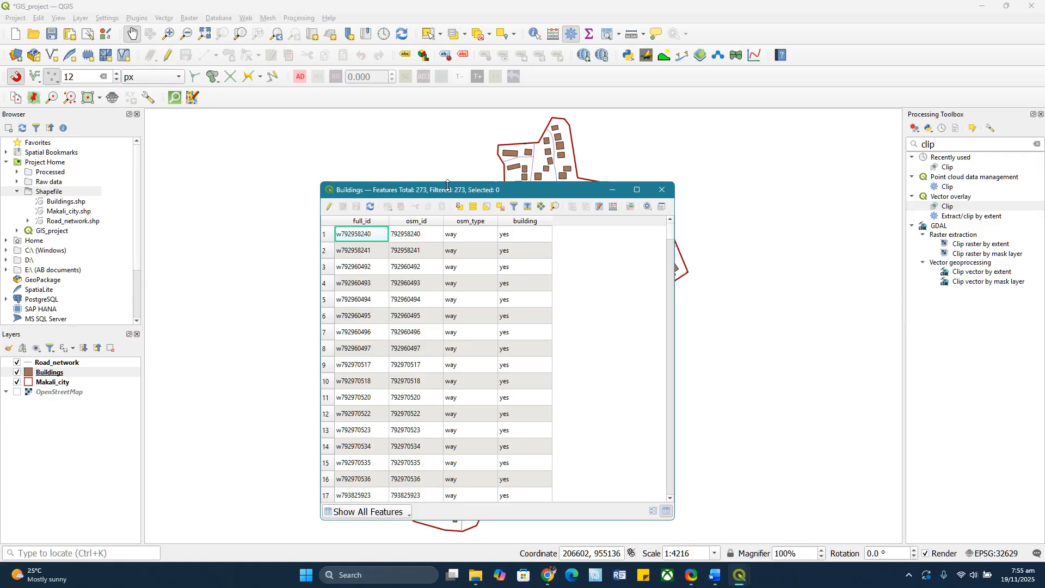
{"action": "left_click_drag", "start_coordinate": [456, 191], "coordinate": [423, 159]}
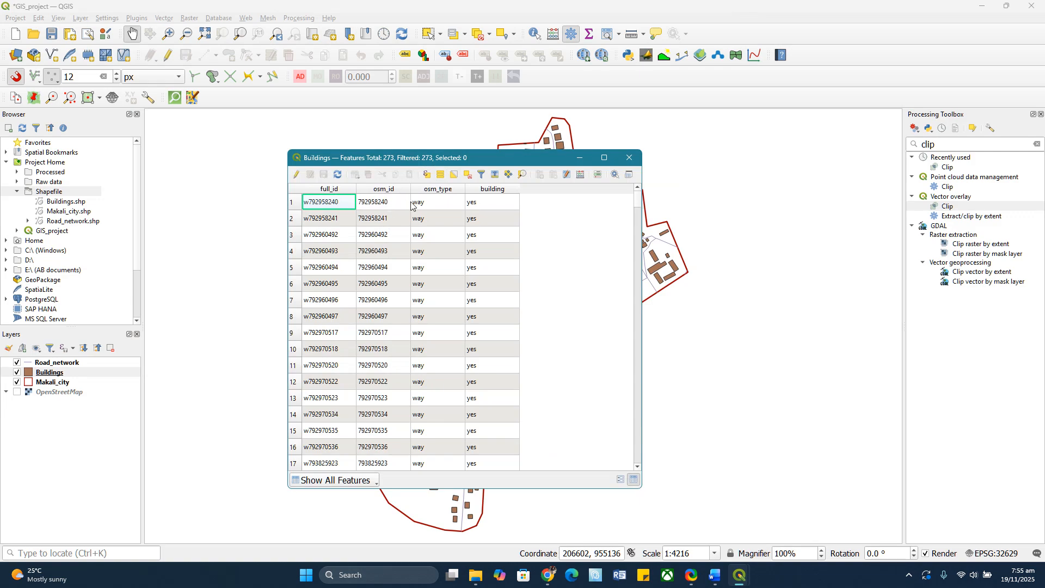
{"action": "scroll", "coordinate": [485, 294], "scroll_direction": "down", "scroll_amount": 2}
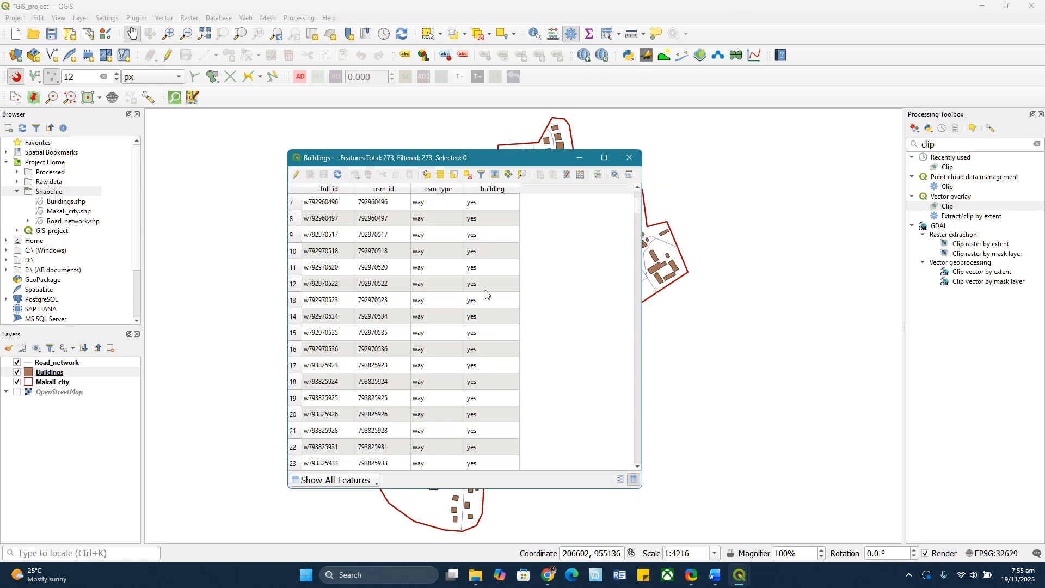
{"action": "scroll", "coordinate": [486, 300], "scroll_direction": "up", "scroll_amount": 2}
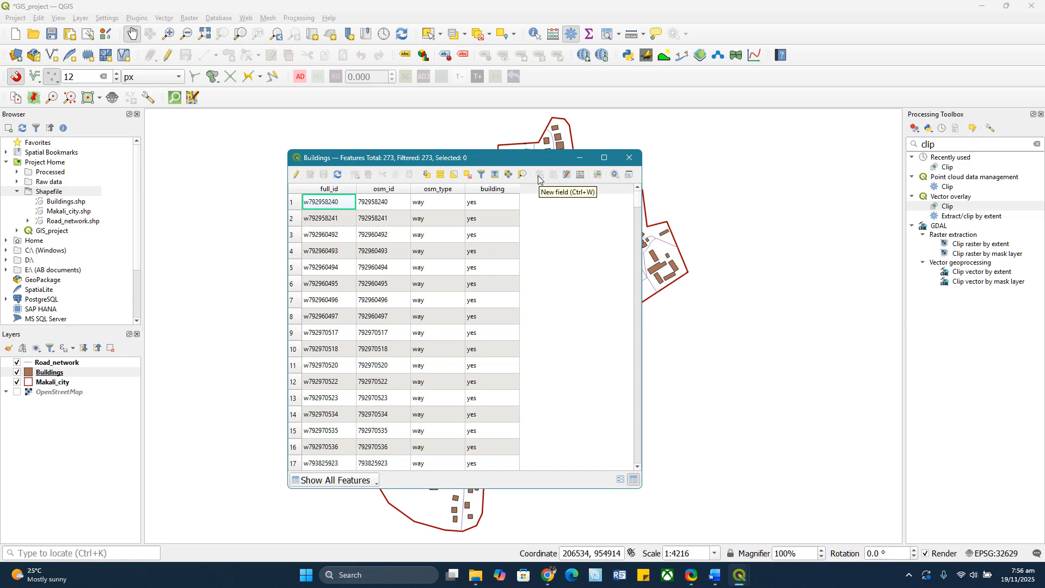
Enable editing on the Buildings layer, start a new attribute field named Area_m2, and open its data type choices.
{"action": "left_click", "coordinate": [296, 175]}
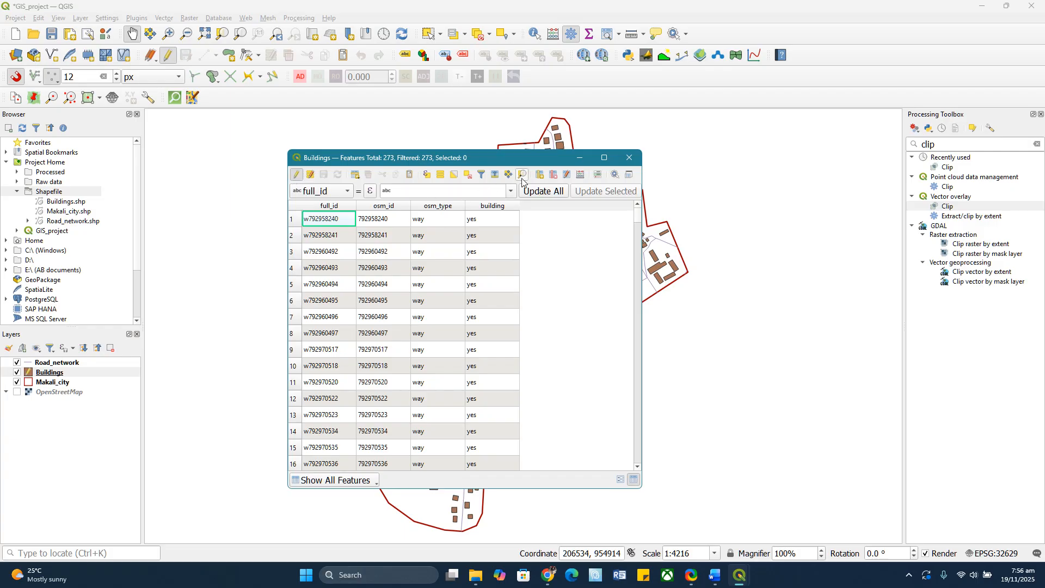
{"action": "left_click", "coordinate": [540, 175]}
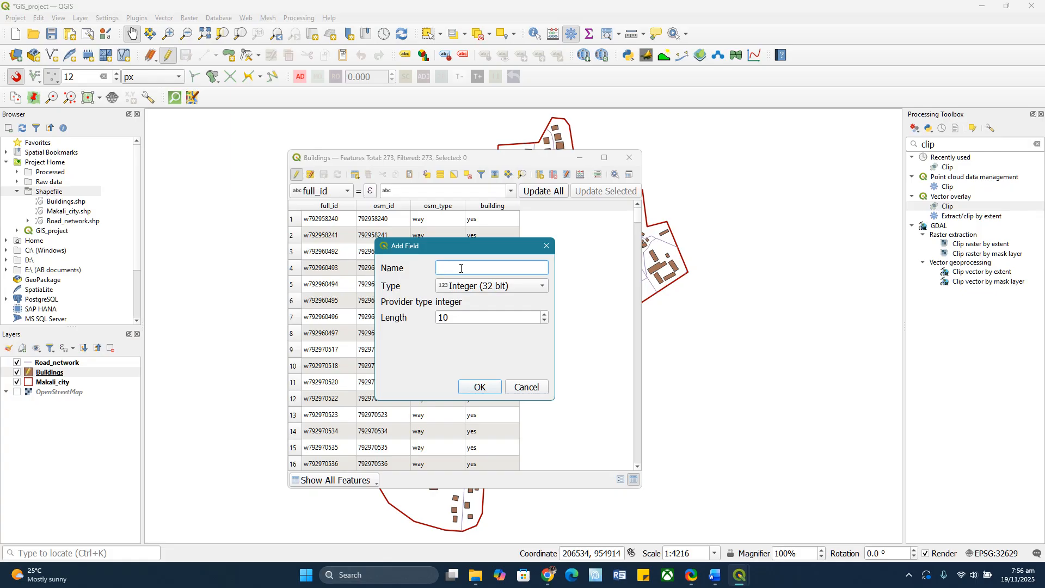
{"action": "type", "text": "Area"}
{"action": "type", "text": "_m2"}
{"action": "left_click", "coordinate": [469, 288]}
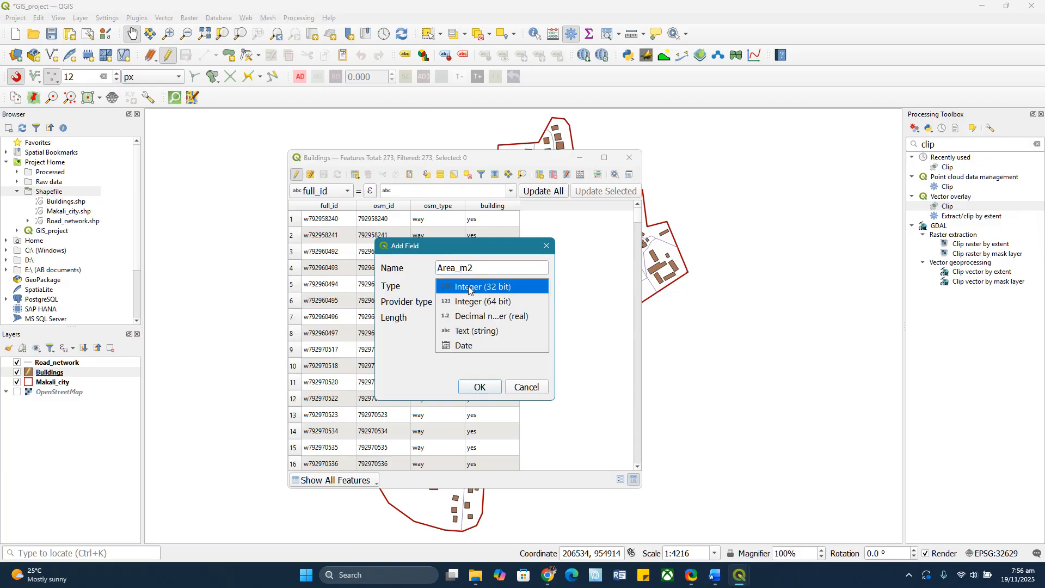
Add the Area_m2 field to the Buildings layer as a decimal number (real) with length 5 and precision 2.
{"action": "left_click", "coordinate": [469, 318]}
{"action": "double_click", "coordinate": [443, 318]}
{"action": "type", "text": "4"}
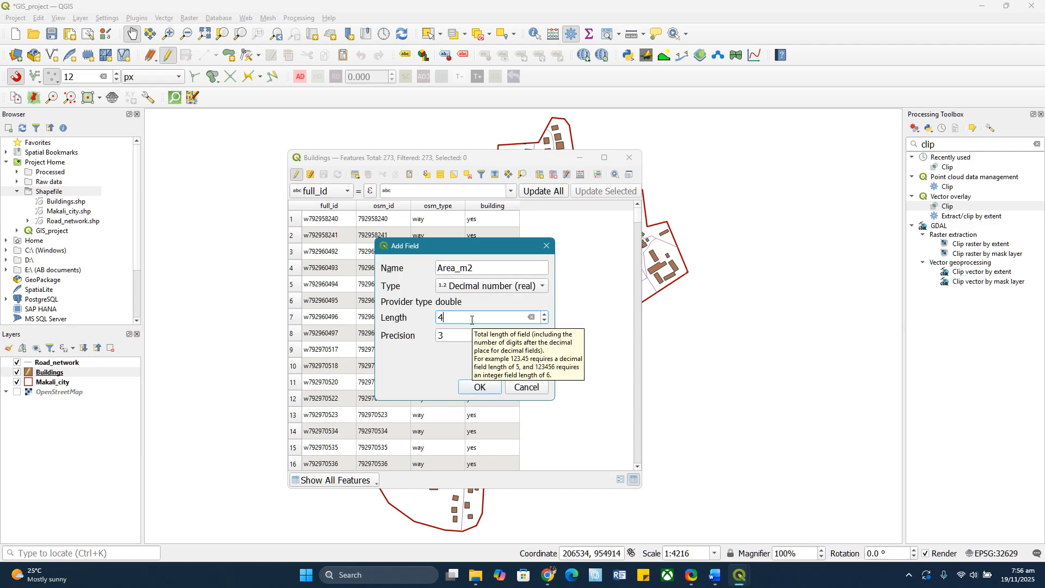
{"action": "key", "text": "BackSpace"}
{"action": "type", "text": "5"}
{"action": "key", "text": "Tab"}
{"action": "type", "text": "2"}
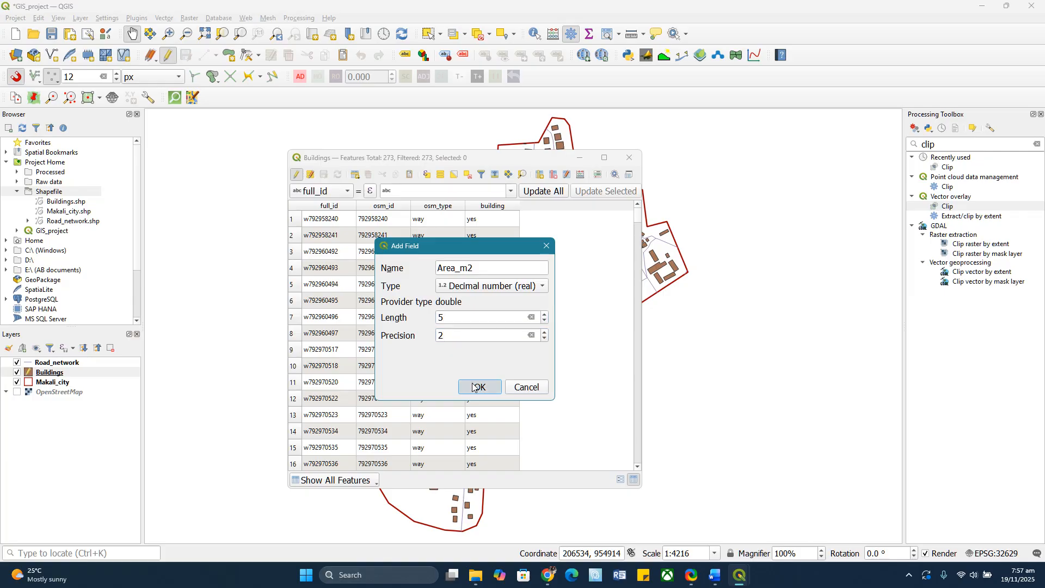
{"action": "left_click", "coordinate": [473, 387]}
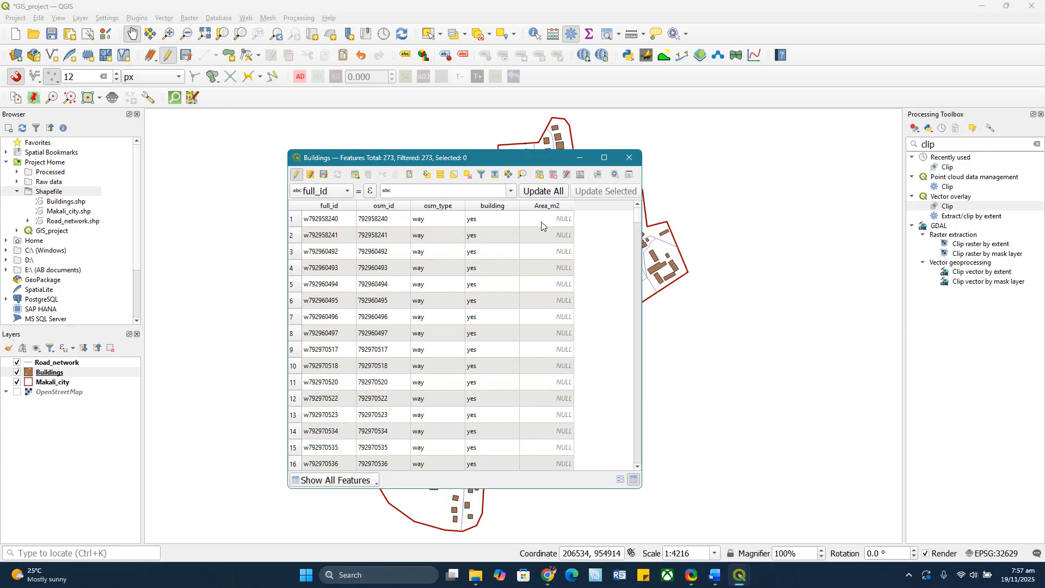
Open the Field Calculator for Buildings and set it to update the existing Area_m2 field.
{"action": "scroll", "coordinate": [537, 292], "scroll_direction": "down", "scroll_amount": 4}
{"action": "scroll", "coordinate": [537, 292], "scroll_direction": "up", "scroll_amount": 4}
{"action": "left_click", "coordinate": [580, 176]}
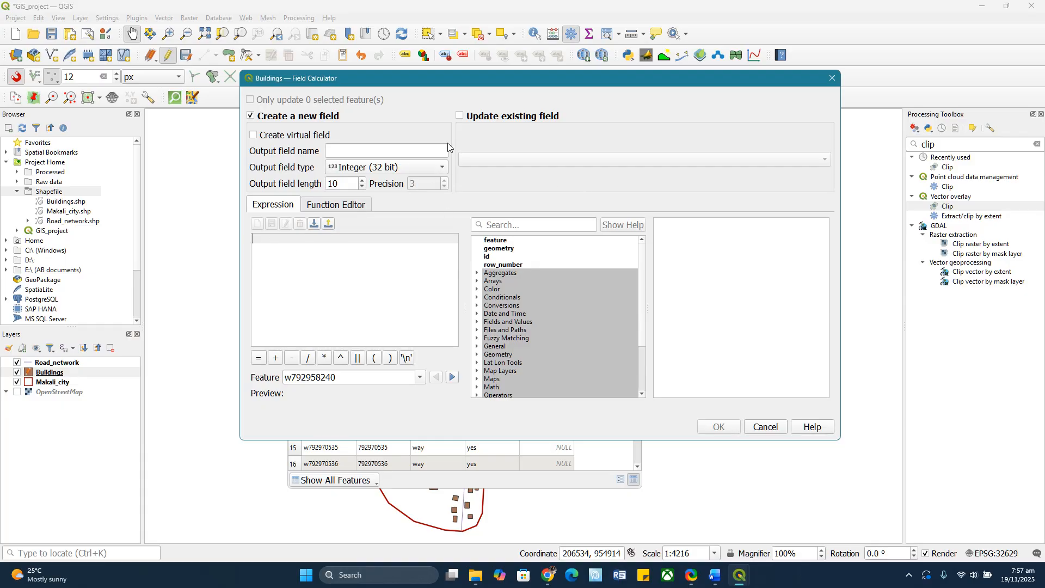
{"action": "left_click", "coordinate": [461, 117]}
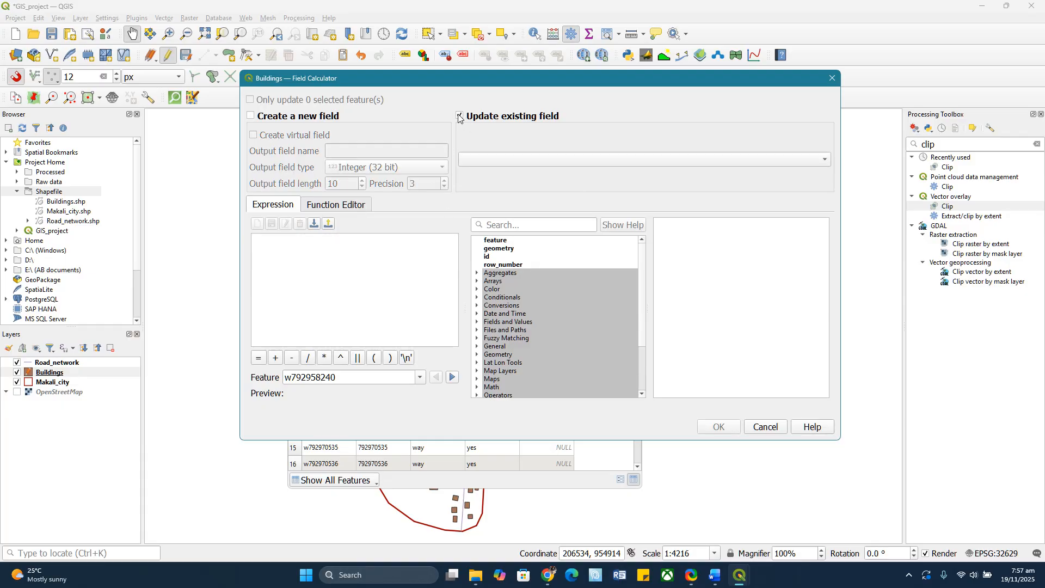
{"action": "left_click", "coordinate": [498, 158]}
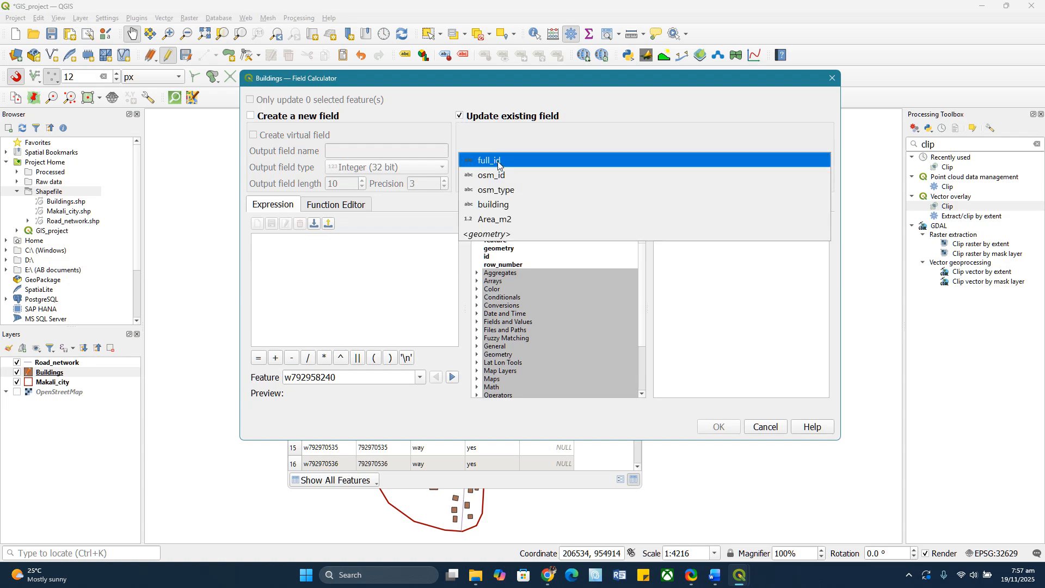
{"action": "left_click", "coordinate": [499, 218]}
Enter the expression round($area, 2) to calculate each building's area rounded to two decimal places.
{"action": "left_click", "coordinate": [268, 246]}
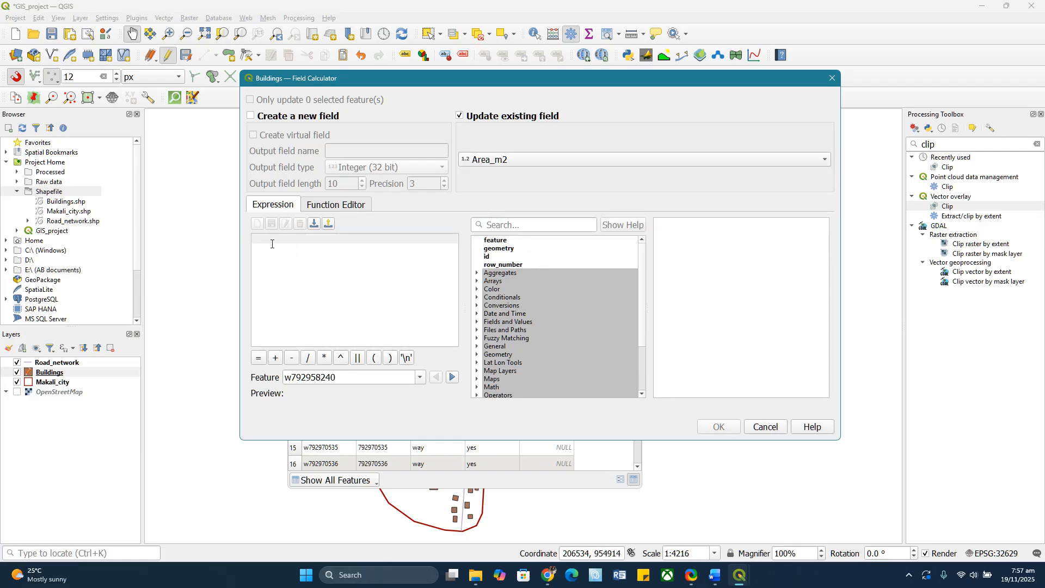
{"action": "type", "text": "$"}
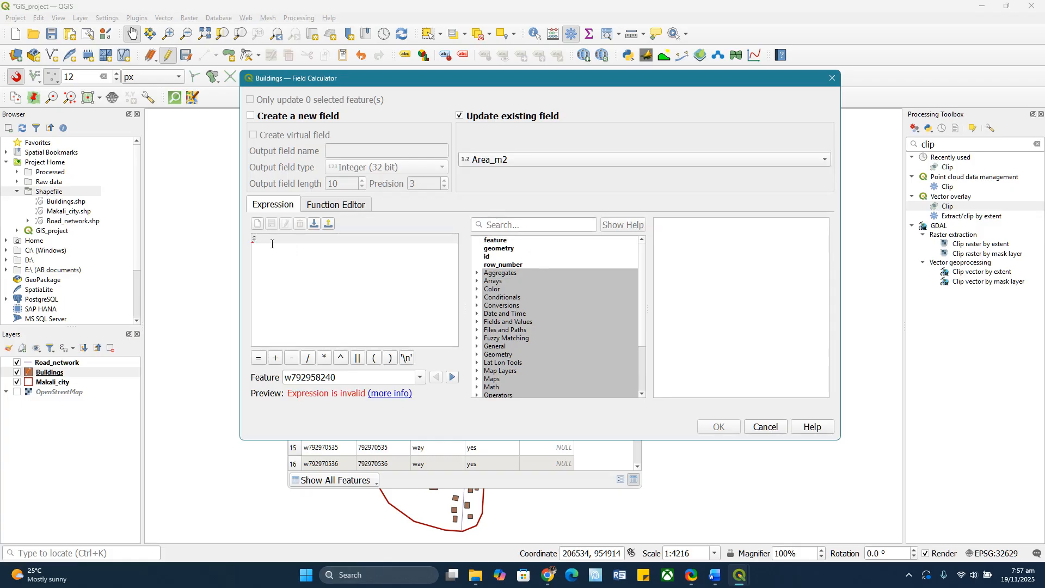
{"action": "type", "text": "area"}
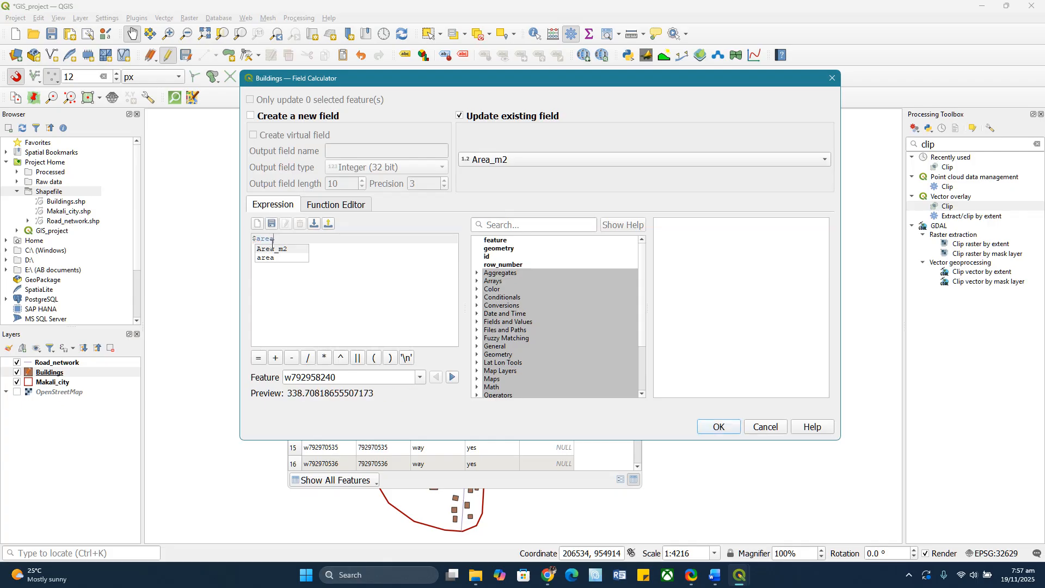
{"action": "double_click", "coordinate": [268, 257]}
{"action": "type", "text": "round"}
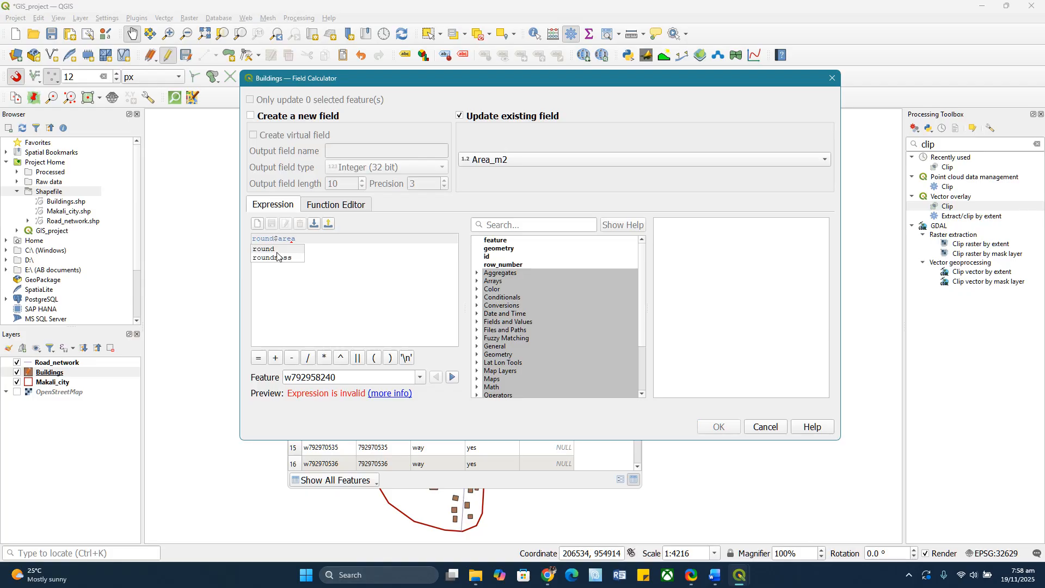
{"action": "type", "text": "("}
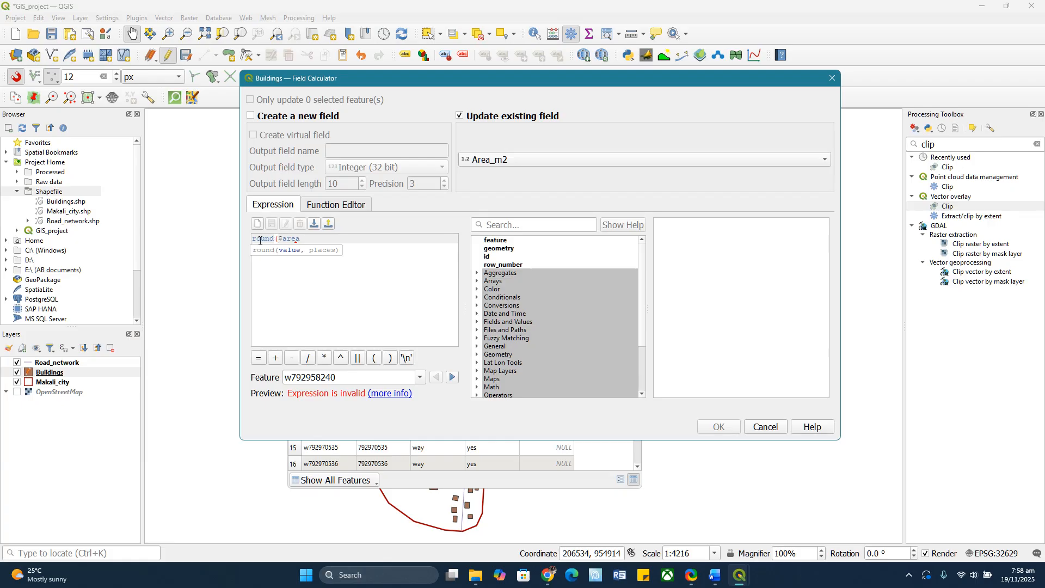
{"action": "left_click", "coordinate": [301, 239]}
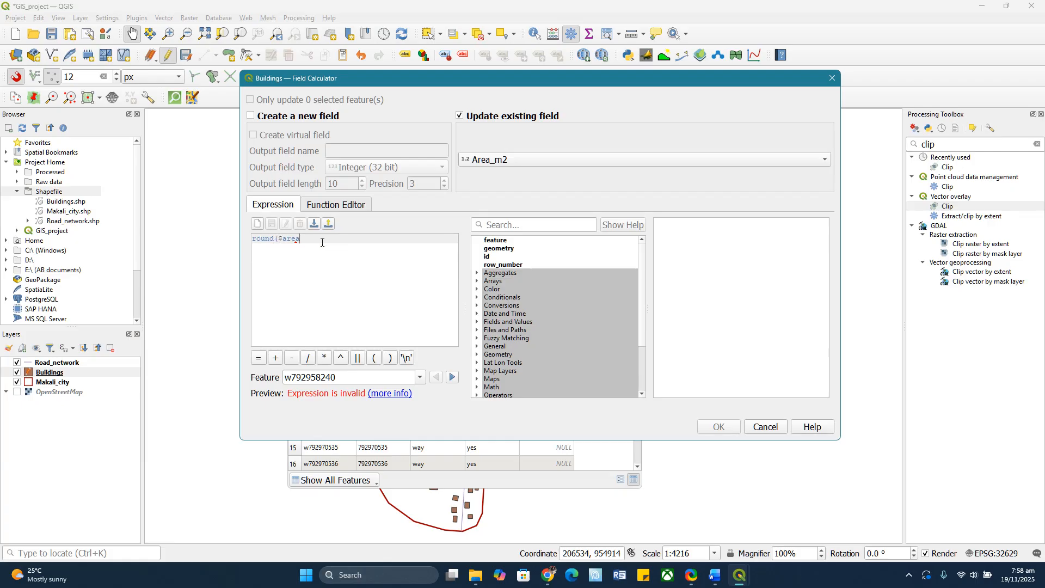
{"action": "type", "text": ", 2)"}
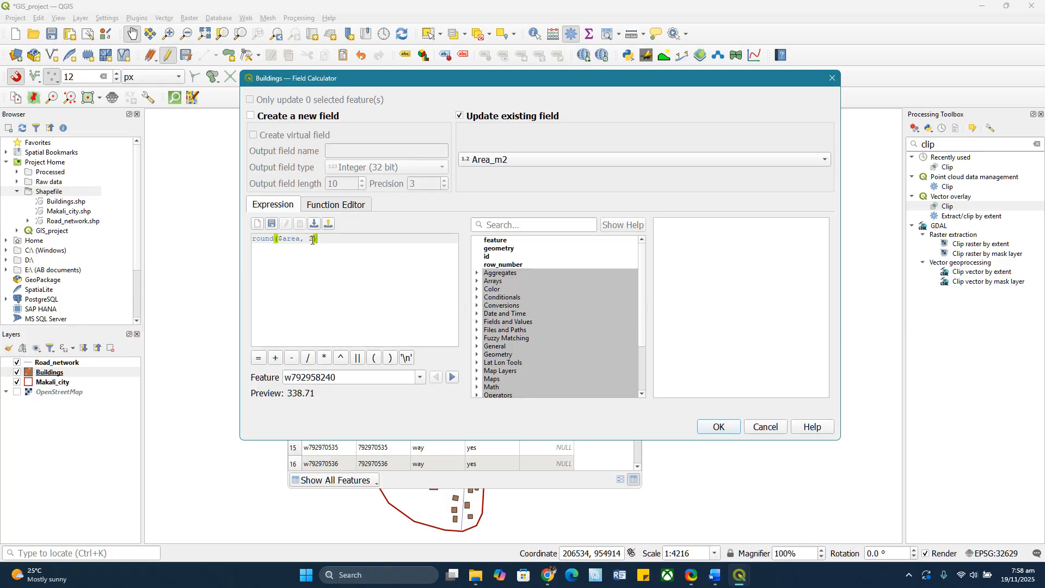
Try 4 and 0 as the number of decimal places in the rounding expression.
{"action": "key", "text": "BackSpace"}
{"action": "type", "text": "4"}
{"action": "key", "text": "BackSpace"}
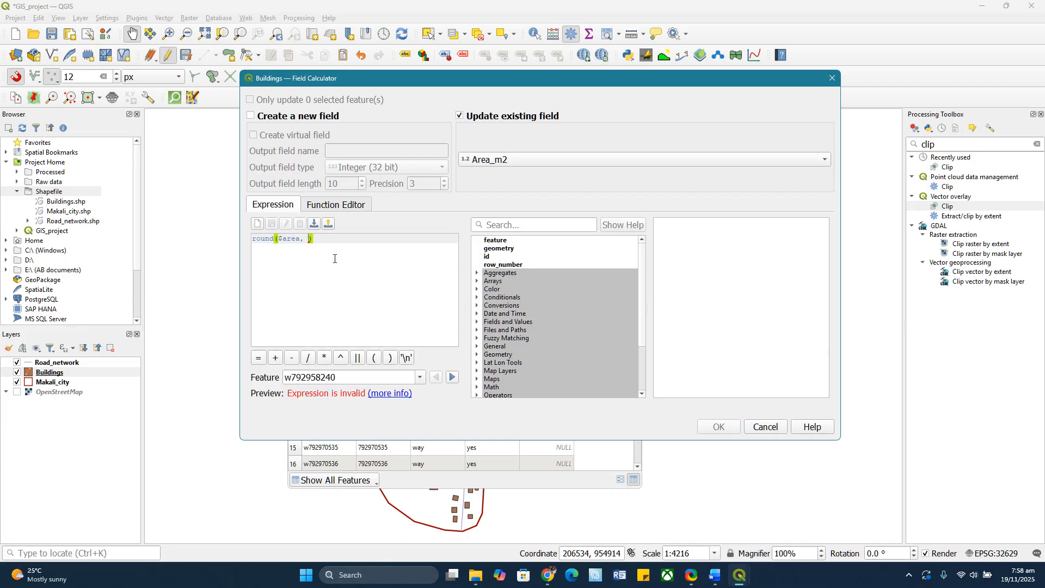
{"action": "type", "text": "0"}
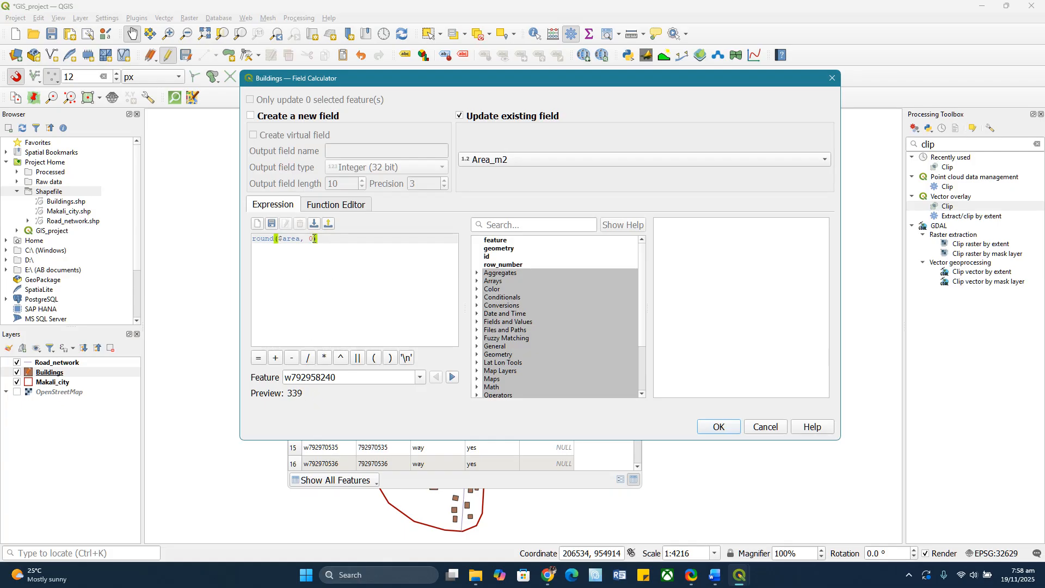
Set the rounding to 2 decimal places and apply the calculation to the Area_m2 field.
{"action": "key", "text": "BackSpace"}
{"action": "type", "text": "2"}
{"action": "left_click", "coordinate": [721, 426]}
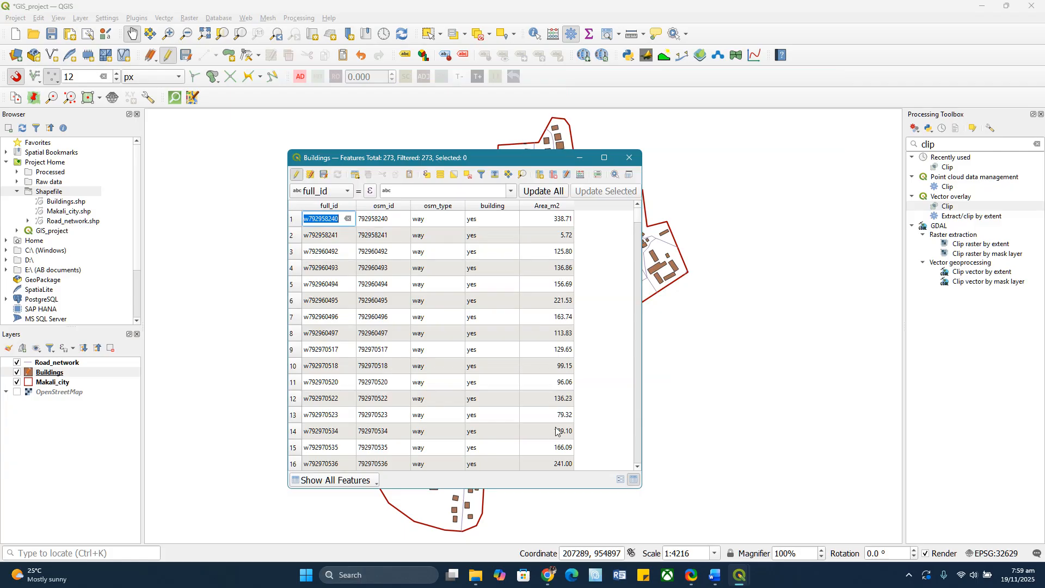
Review the Area_m2 values, save the Buildings layer edits, and end editing by closing its attribute table.
{"action": "scroll", "coordinate": [550, 247], "scroll_direction": "down", "scroll_amount": 5}
{"action": "scroll", "coordinate": [550, 251], "scroll_direction": "down", "scroll_amount": 13}
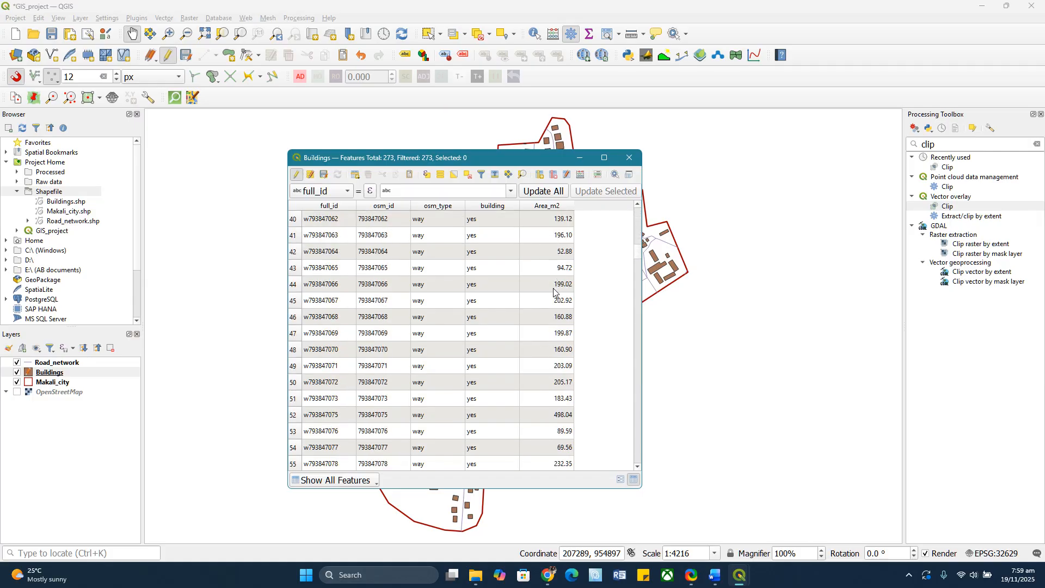
{"action": "scroll", "coordinate": [553, 292], "scroll_direction": "down", "scroll_amount": 9}
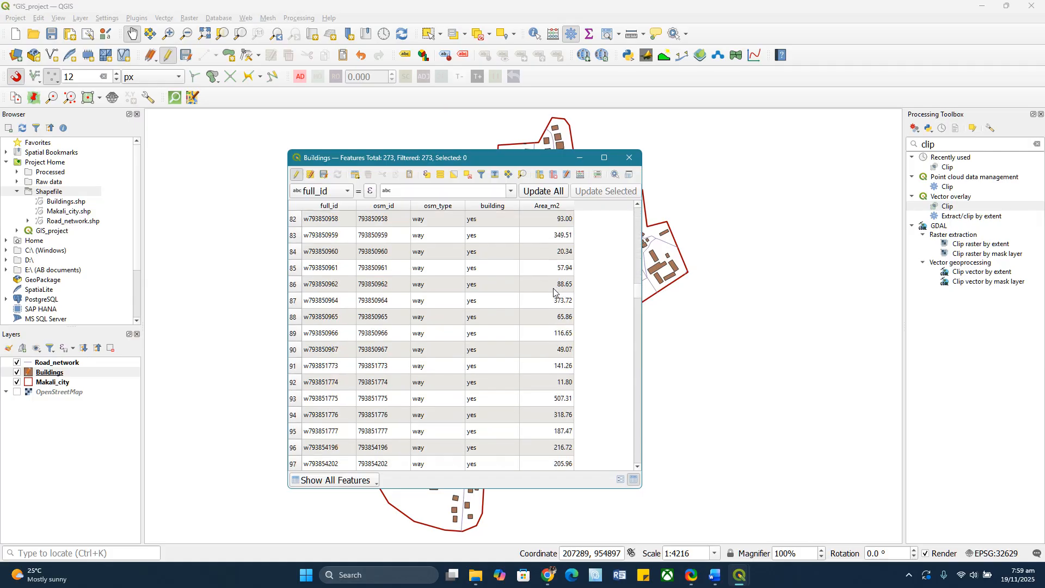
{"action": "scroll", "coordinate": [554, 292], "scroll_direction": "down", "scroll_amount": 9}
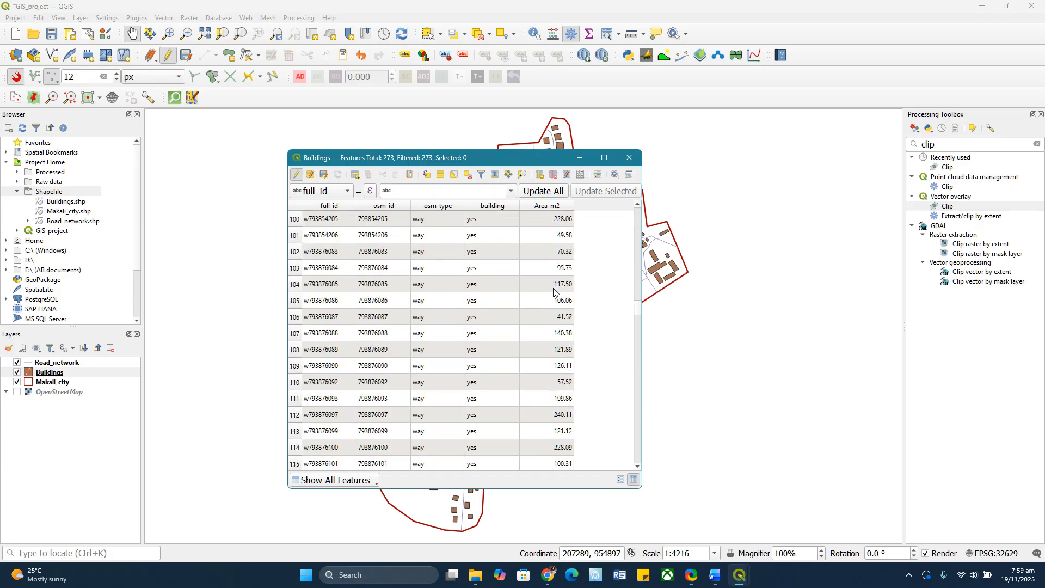
{"action": "scroll", "coordinate": [555, 260], "scroll_direction": "up", "scroll_amount": 11}
{"action": "scroll", "coordinate": [555, 261], "scroll_direction": "up", "scroll_amount": 20}
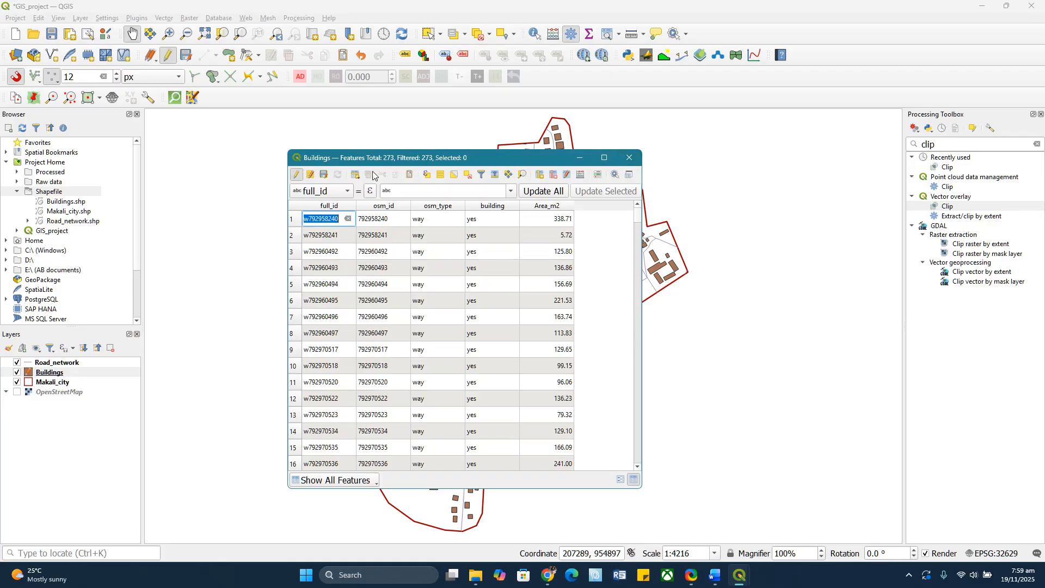
{"action": "left_click", "coordinate": [325, 175]}
{"action": "left_click", "coordinate": [296, 176]}
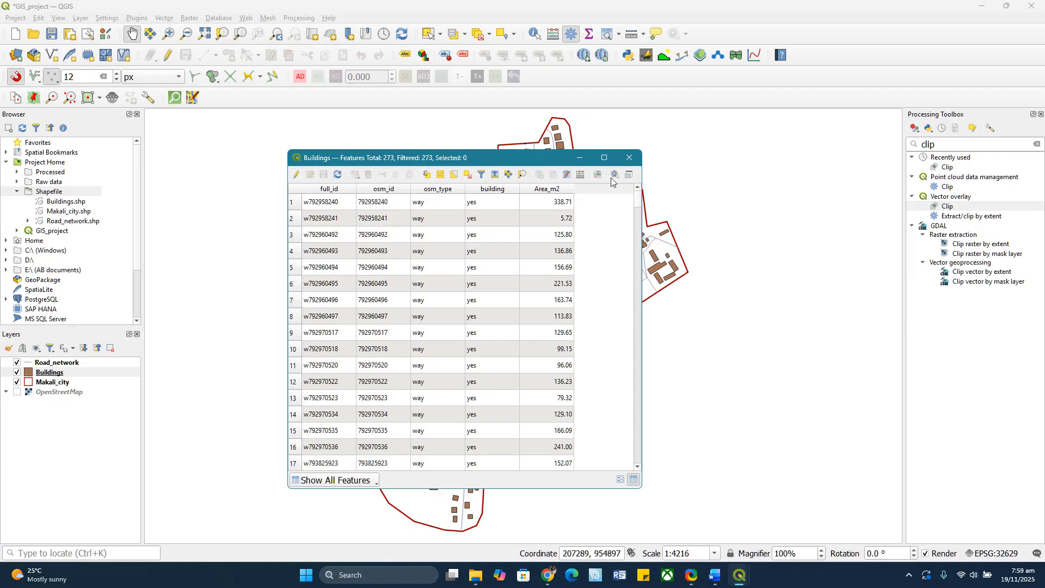
{"action": "left_click", "coordinate": [629, 157]}
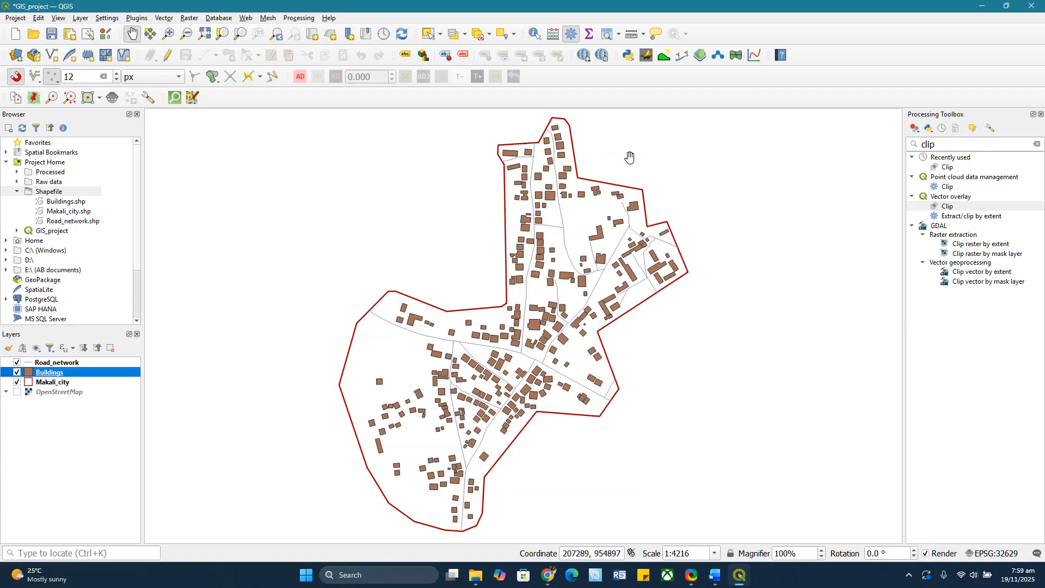
Open the attribute table of the Road_network layer and widen its window to fit all columns.
{"action": "left_click", "coordinate": [46, 363]}
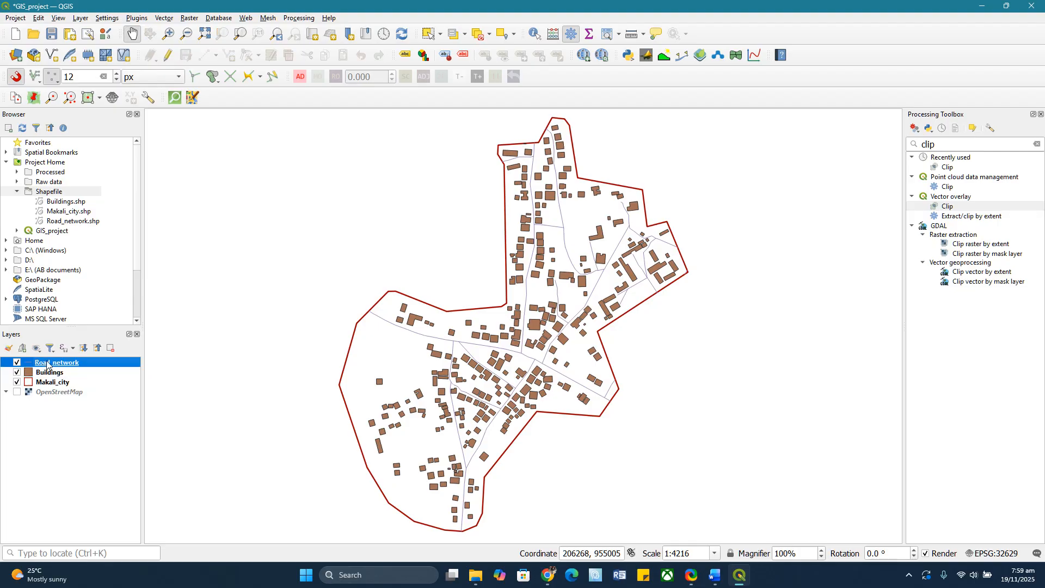
{"action": "right_click", "coordinate": [47, 364]}
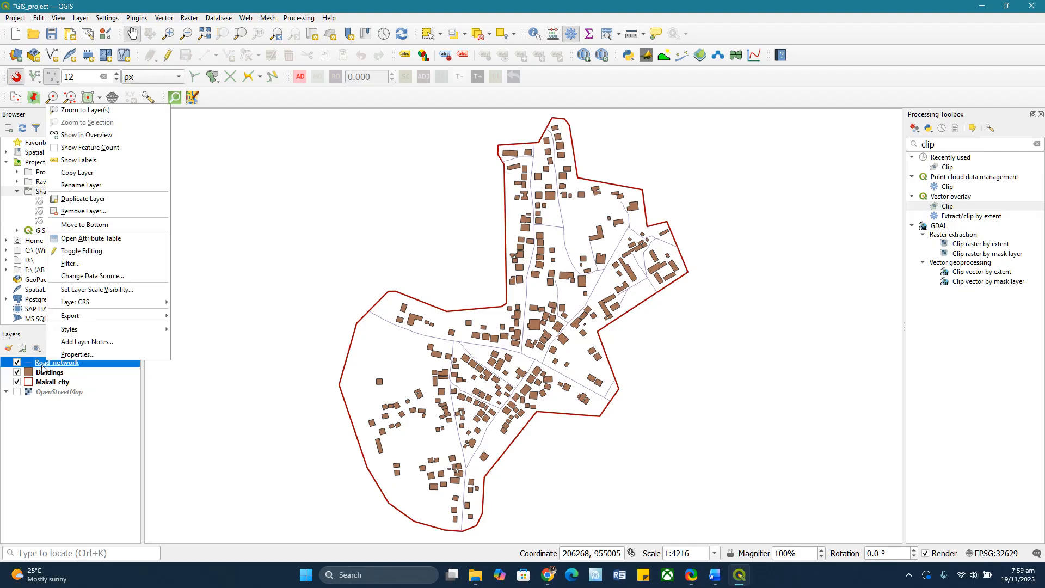
{"action": "left_click", "coordinate": [90, 237]}
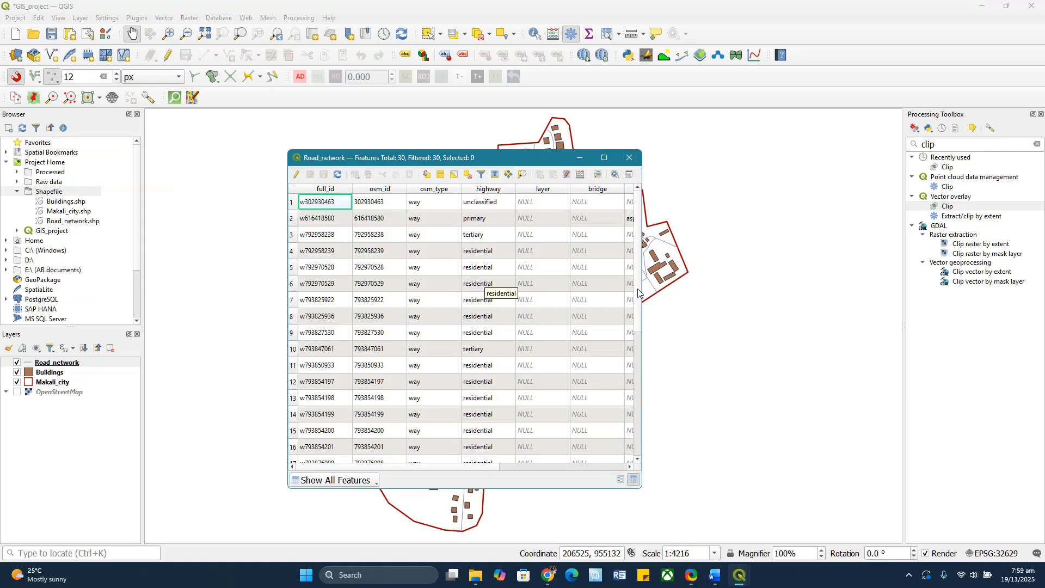
{"action": "left_click_drag", "start_coordinate": [642, 285], "coordinate": [862, 300]}
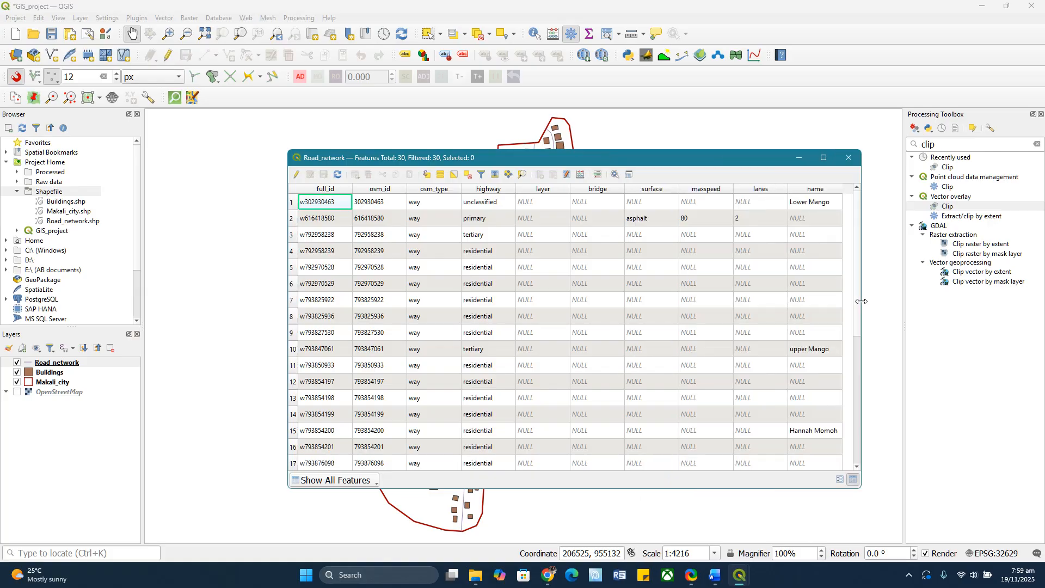
{"action": "left_click_drag", "start_coordinate": [285, 284], "coordinate": [197, 290]}
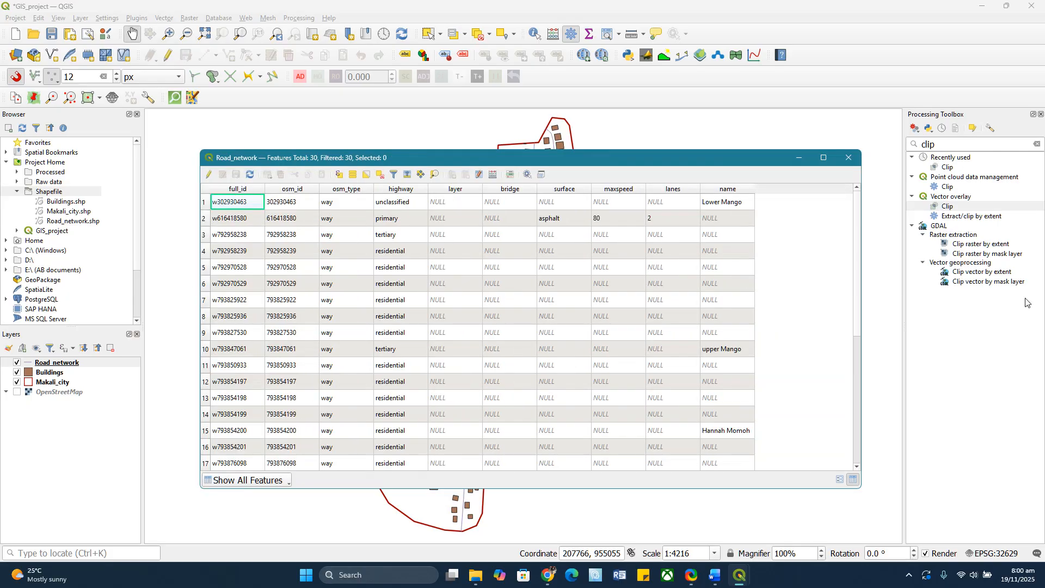
{"action": "left_click_drag", "start_coordinate": [827, 277], "coordinate": [783, 283]}
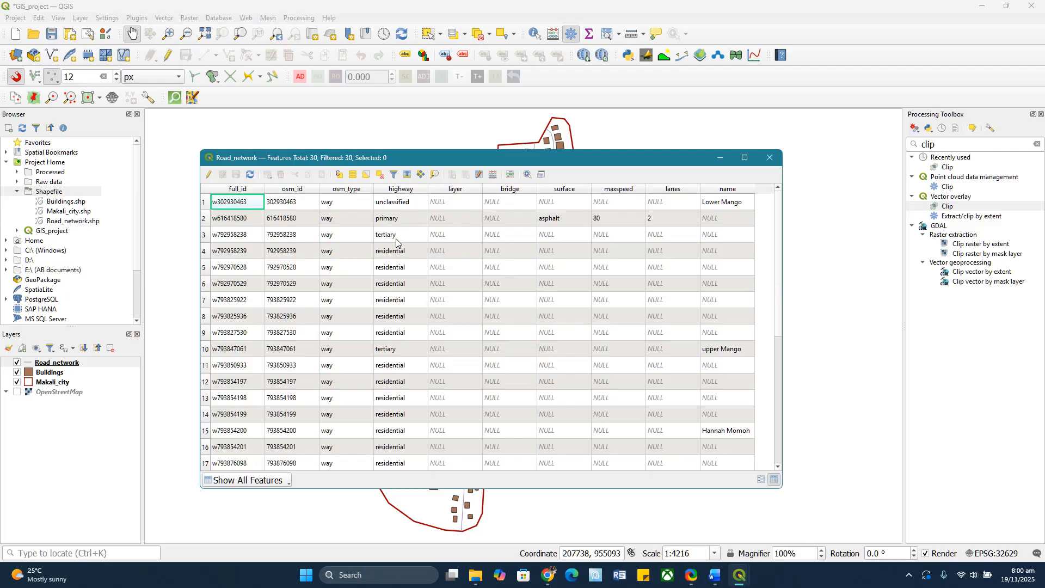
Examine the Road_network attributes, including the highway, bridge, surface and name columns across all records.
{"action": "scroll", "coordinate": [396, 241], "scroll_direction": "down", "scroll_amount": 5}
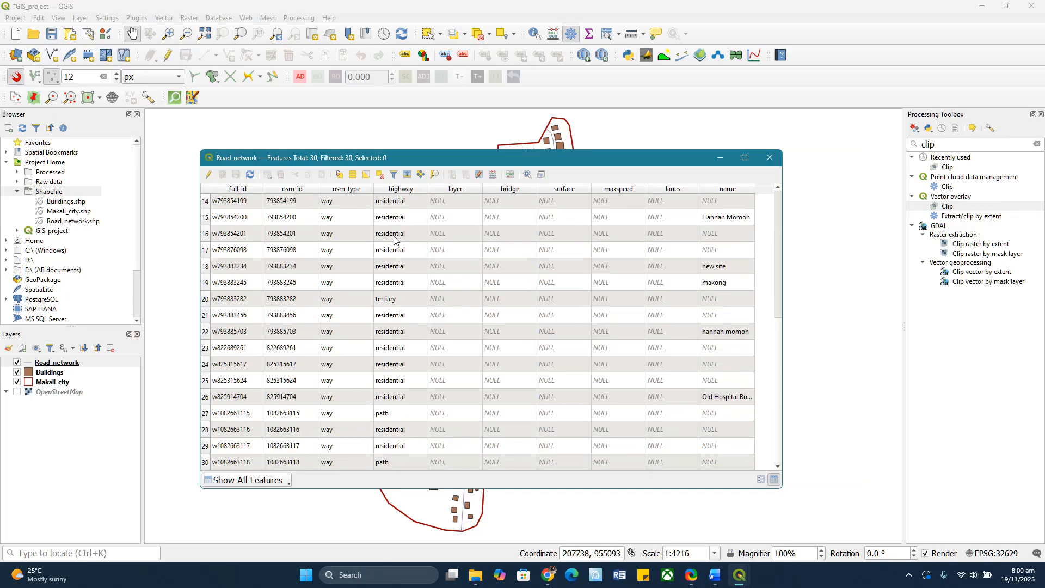
{"action": "scroll", "coordinate": [395, 243], "scroll_direction": "up", "scroll_amount": 5}
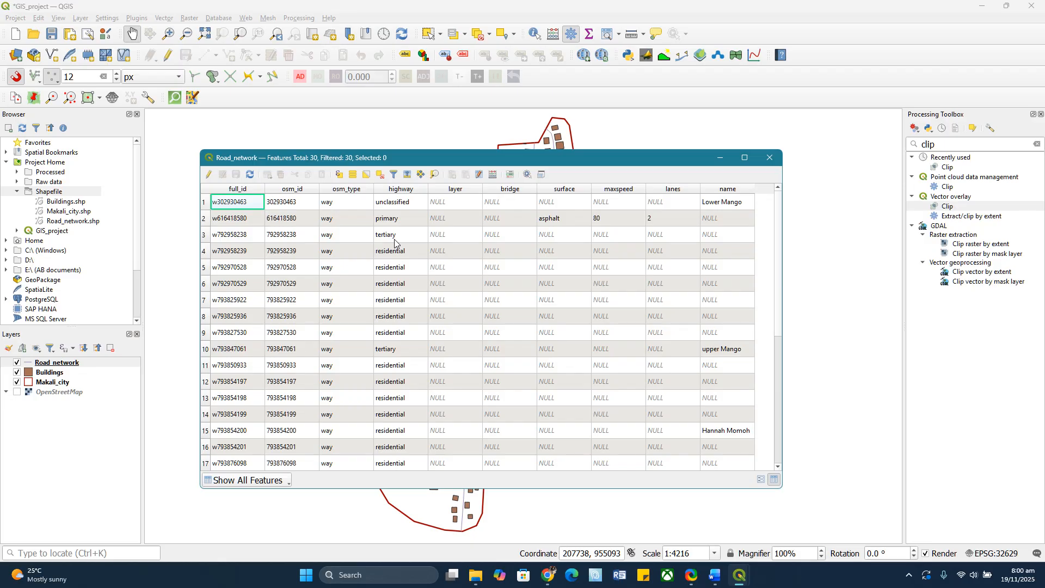
{"action": "scroll", "coordinate": [429, 224], "scroll_direction": "down", "scroll_amount": 5}
{"action": "scroll", "coordinate": [449, 224], "scroll_direction": "up", "scroll_amount": 5}
{"action": "scroll", "coordinate": [505, 226], "scroll_direction": "down", "scroll_amount": 5}
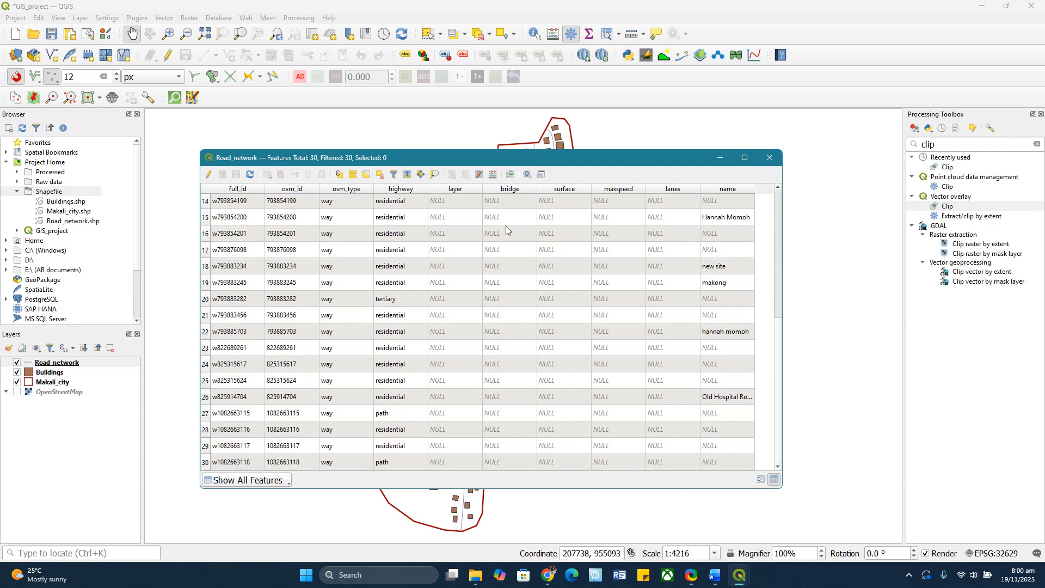
{"action": "scroll", "coordinate": [505, 226], "scroll_direction": "up", "scroll_amount": 5}
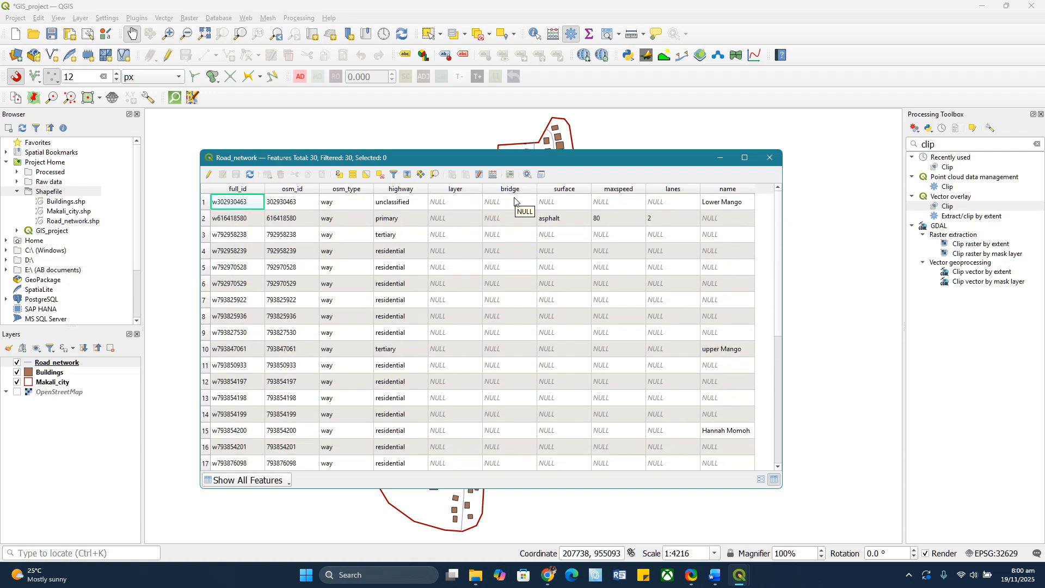
{"action": "scroll", "coordinate": [564, 217], "scroll_direction": "down", "scroll_amount": 5}
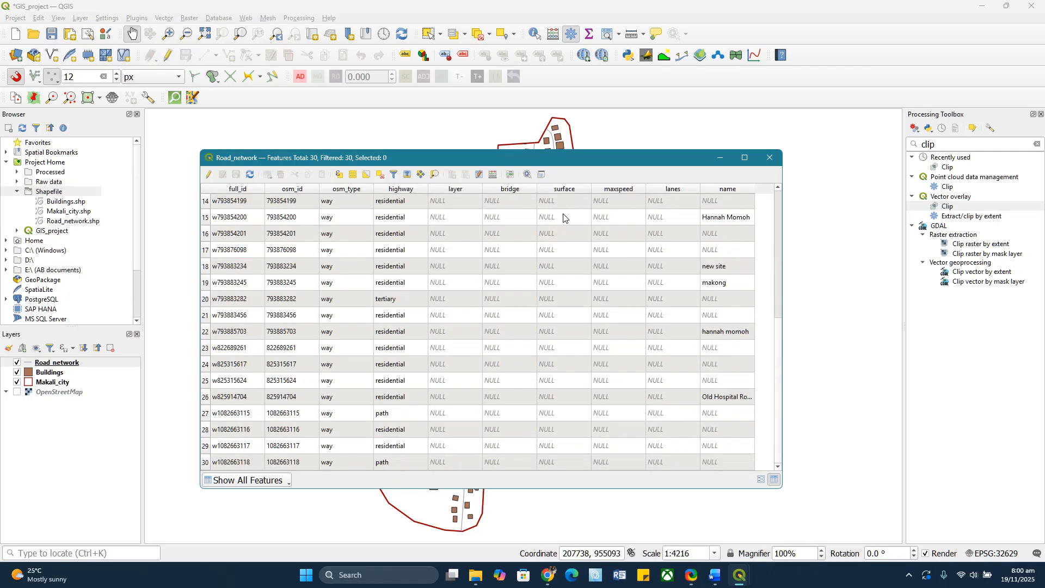
{"action": "scroll", "coordinate": [563, 217], "scroll_direction": "up", "scroll_amount": 5}
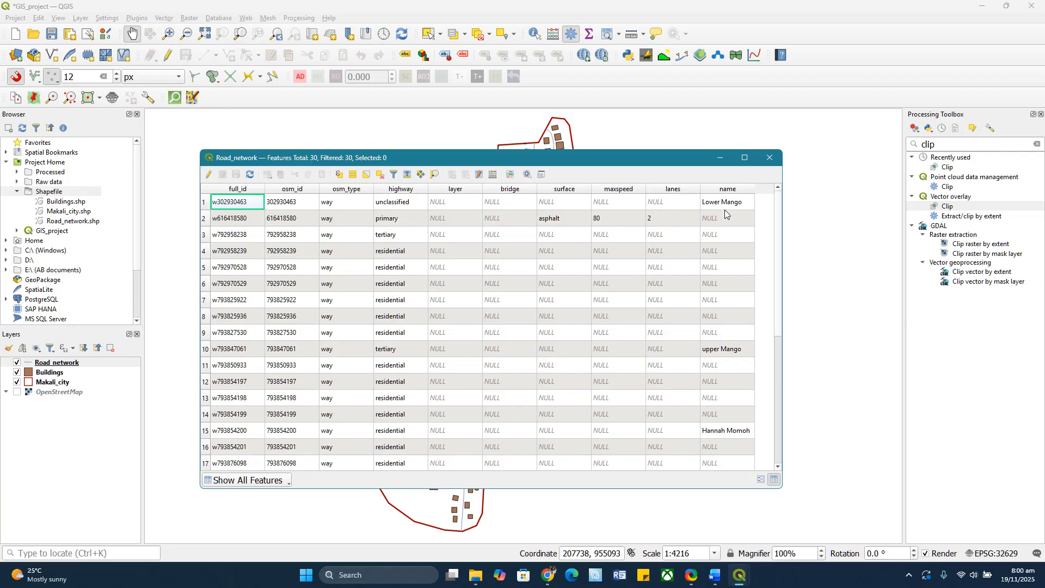
{"action": "scroll", "coordinate": [727, 205], "scroll_direction": "down", "scroll_amount": 5}
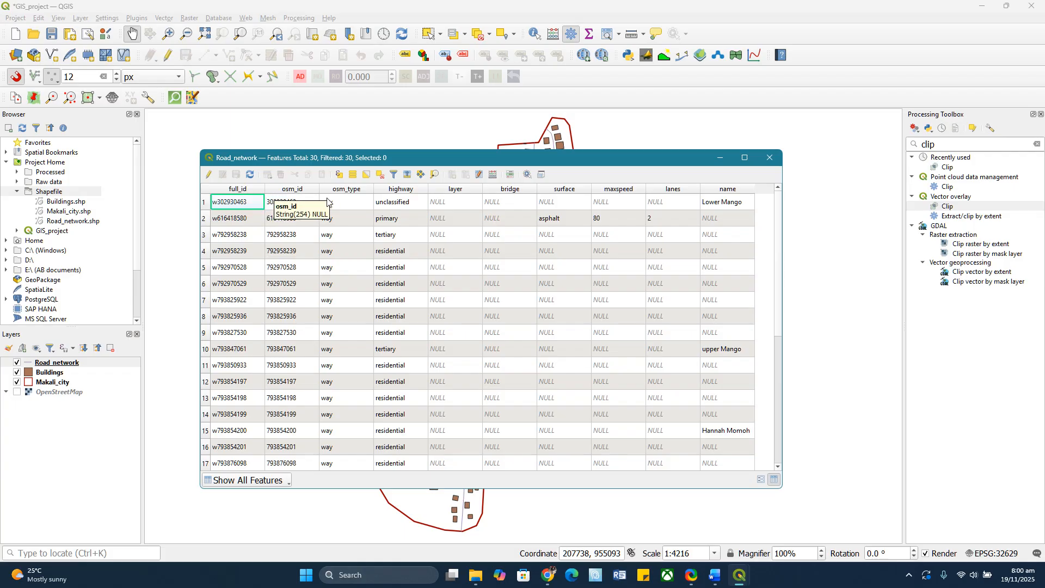
Hide the full_id, osm_id, osm_type, layer and bridge columns in the Road_network attribute table.
{"action": "scroll", "coordinate": [348, 239], "scroll_direction": "down", "scroll_amount": 3}
{"action": "scroll", "coordinate": [352, 251], "scroll_direction": "up", "scroll_amount": 3}
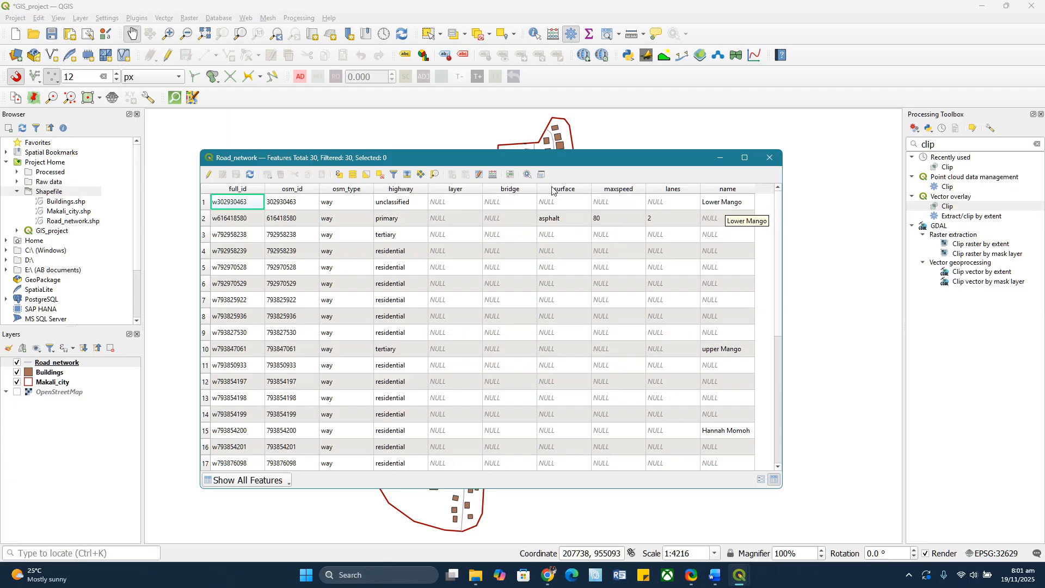
{"action": "left_click", "coordinate": [478, 175]}
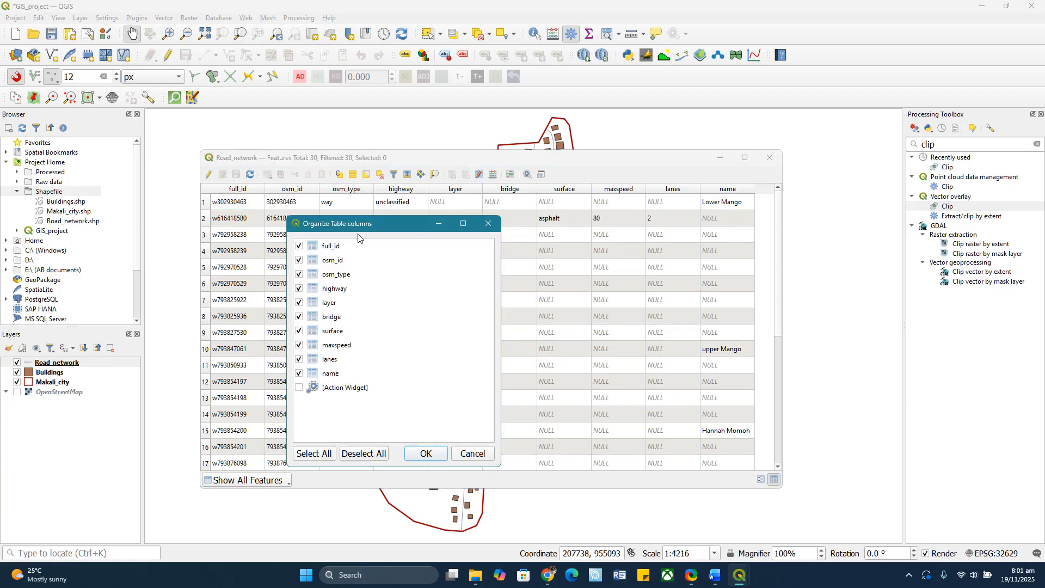
{"action": "left_click", "coordinate": [299, 246]}
{"action": "left_click", "coordinate": [298, 260]}
{"action": "left_click", "coordinate": [299, 274]}
{"action": "left_click_drag", "start_coordinate": [390, 223], "coordinate": [301, 252]}
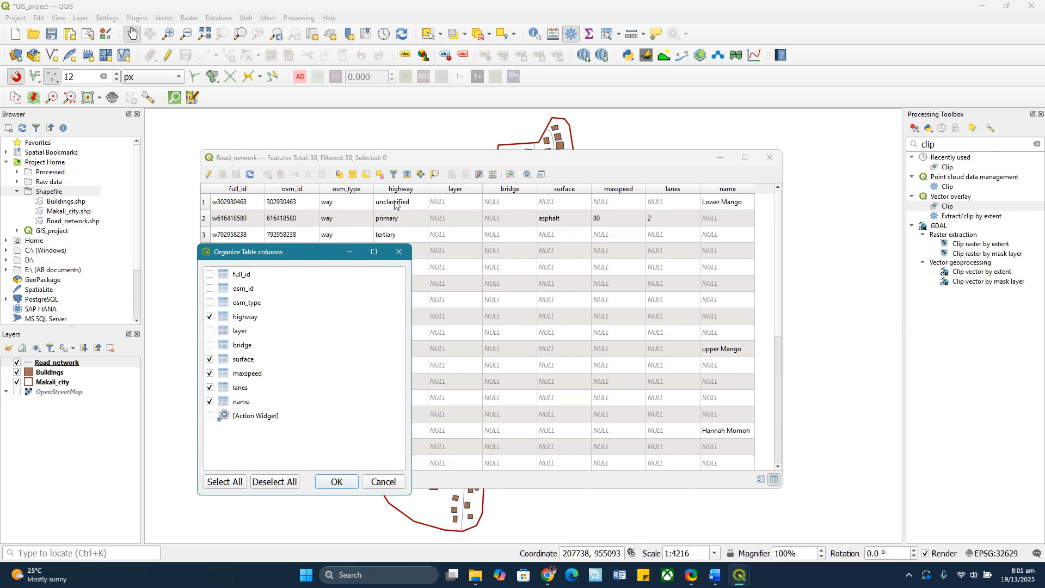
{"action": "left_click", "coordinate": [337, 483]}
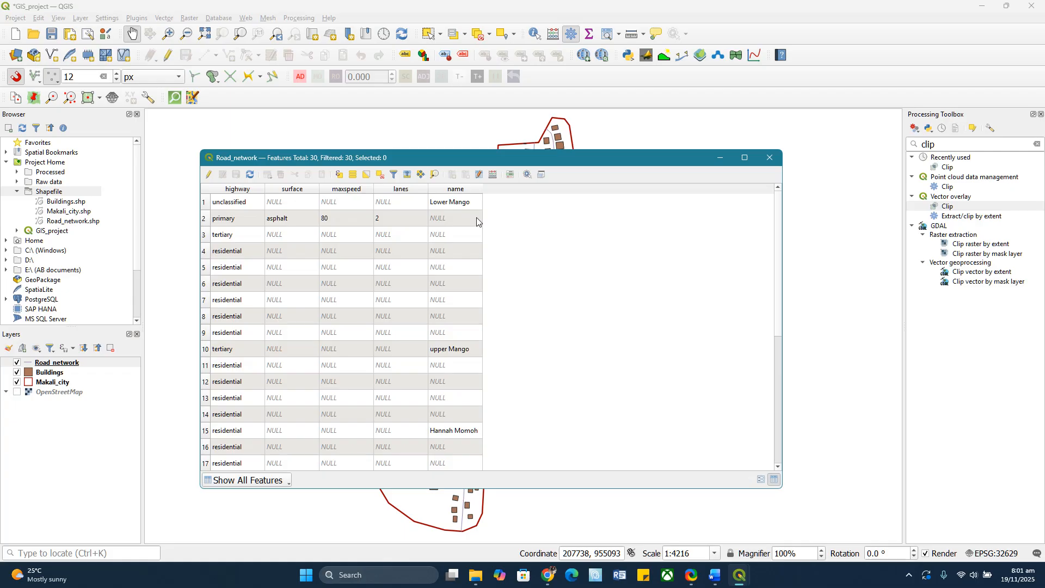
Open the Field Calculator for Road_network, check its list of existing fields, and switch back to creating a new field.
{"action": "scroll", "coordinate": [454, 248], "scroll_direction": "down", "scroll_amount": 4}
{"action": "scroll", "coordinate": [452, 261], "scroll_direction": "down", "scroll_amount": 1}
{"action": "scroll", "coordinate": [454, 272], "scroll_direction": "up", "scroll_amount": 5}
{"action": "left_click", "coordinate": [492, 175]}
{"action": "left_click", "coordinate": [459, 116]}
{"action": "left_click", "coordinate": [491, 160]}
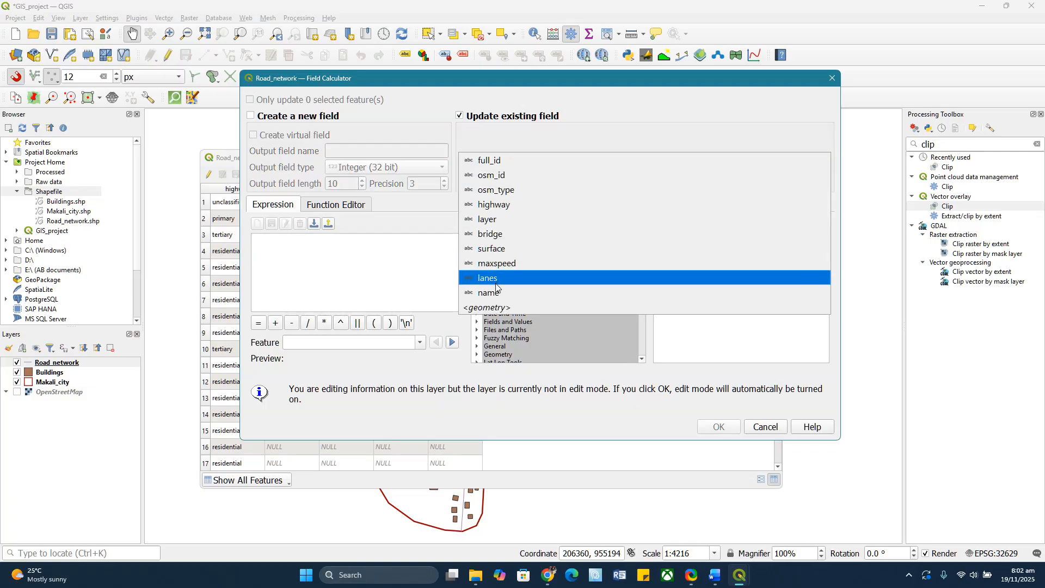
{"action": "left_click", "coordinate": [461, 116]}
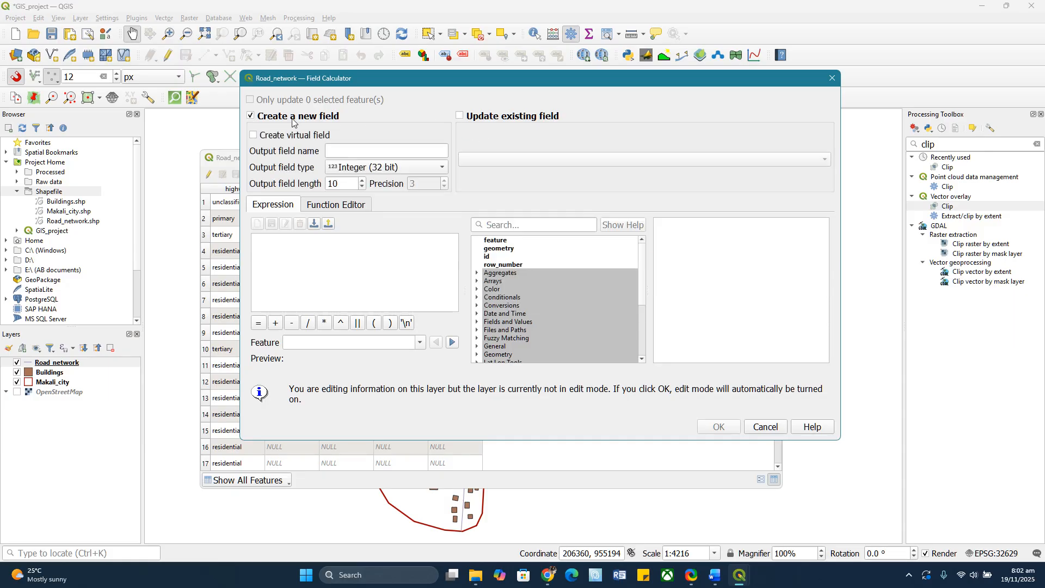
Define a new field named Length_km as a decimal number with a field length of 5 and a precision of 2.
{"action": "left_click", "coordinate": [344, 152]}
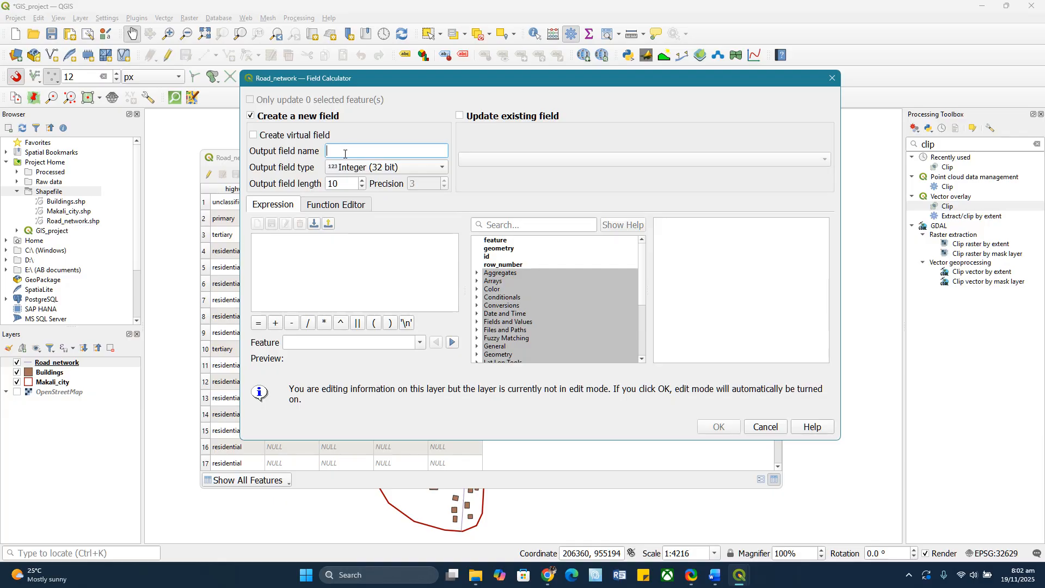
{"action": "type", "text": "Length"}
{"action": "type", "text": "_km"}
{"action": "left_click", "coordinate": [347, 168]}
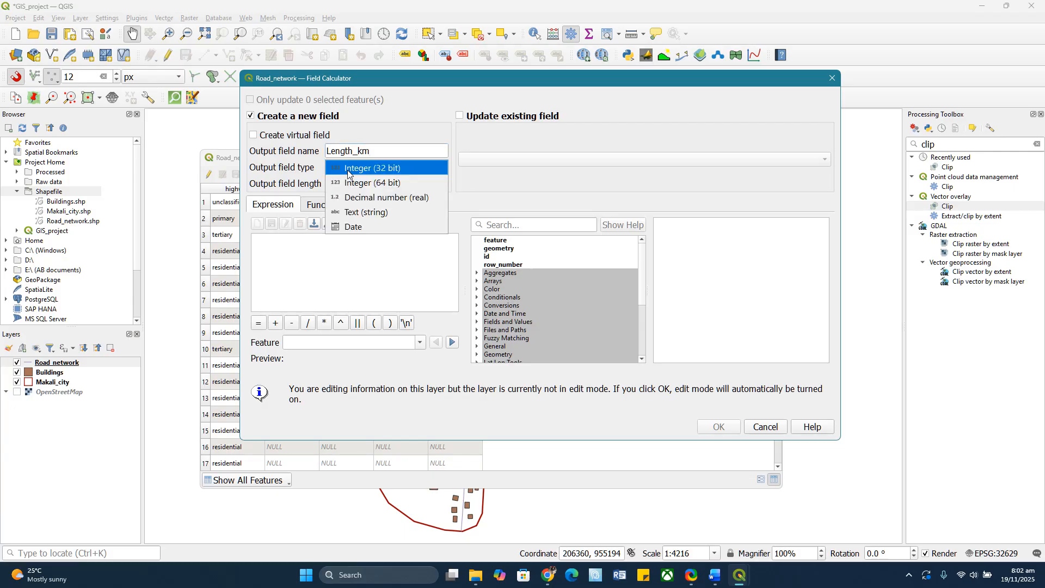
{"action": "left_click", "coordinate": [364, 198]}
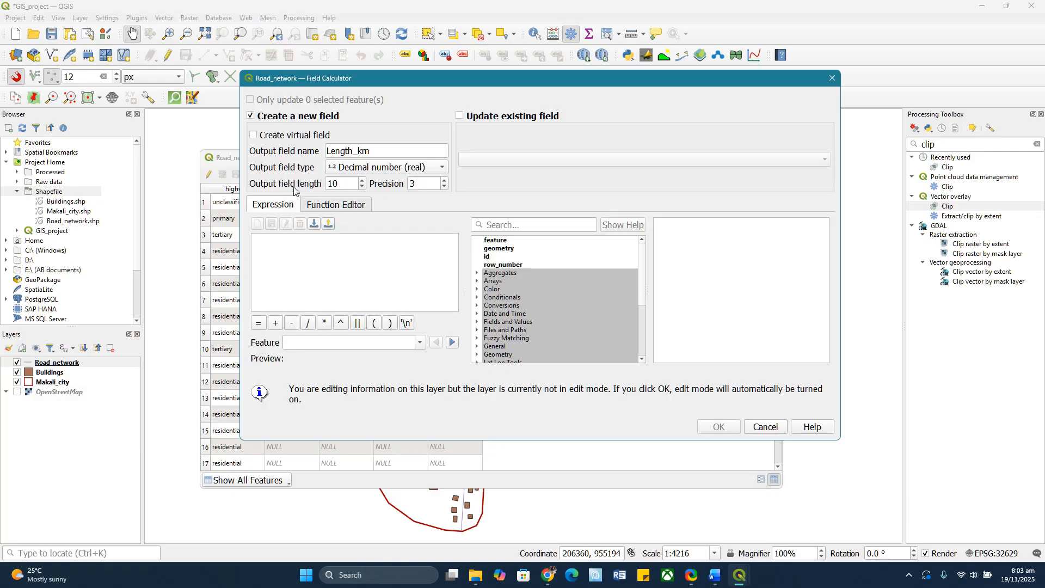
{"action": "left_click_drag", "start_coordinate": [340, 183], "coordinate": [325, 184]}
{"action": "type", "text": "5"}
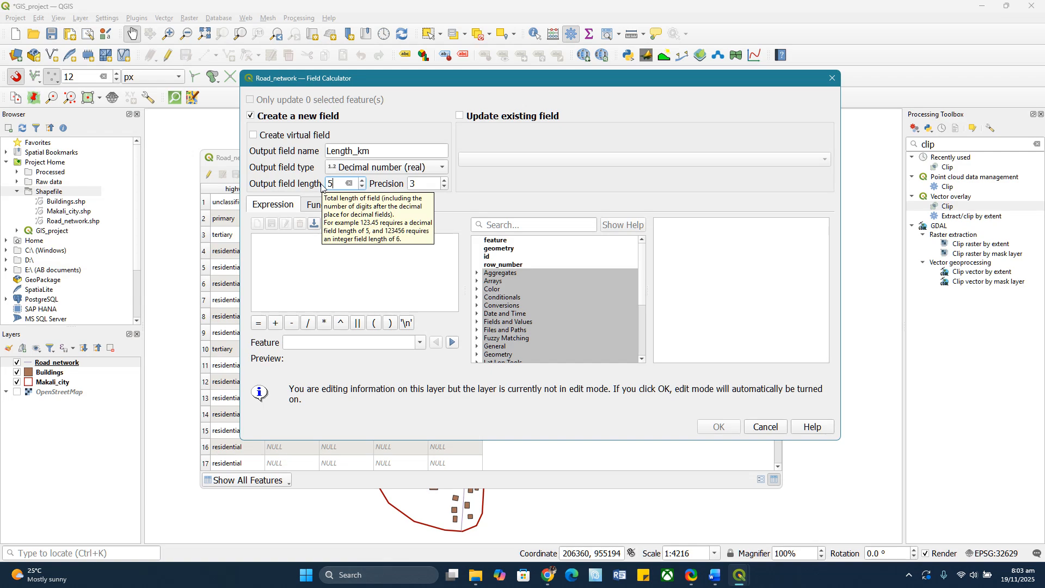
{"action": "key", "text": "Tab"}
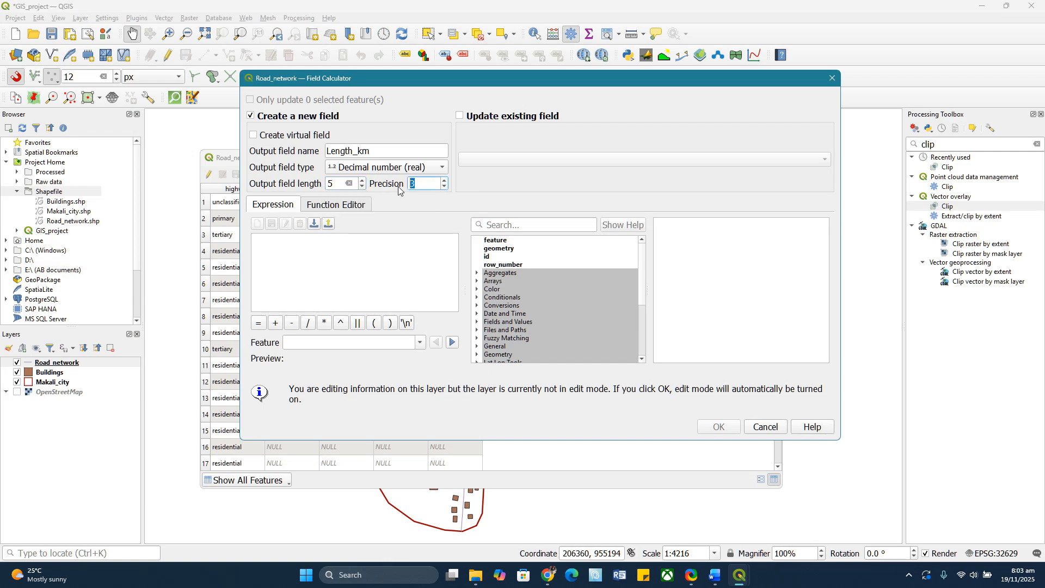
{"action": "type", "text": "2"}
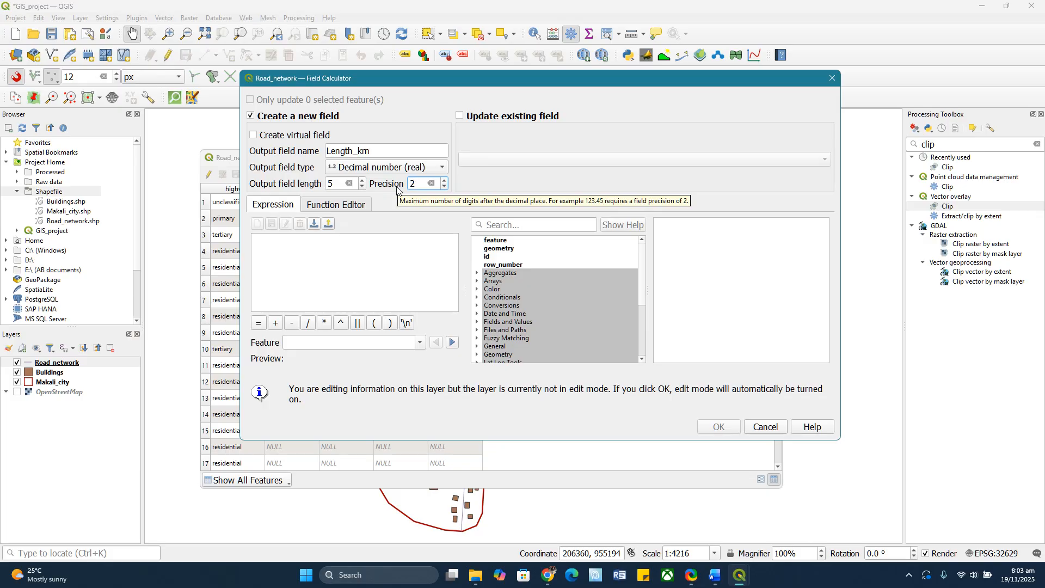
Enter $length as the expression for the new field.
{"action": "left_click", "coordinate": [277, 241]}
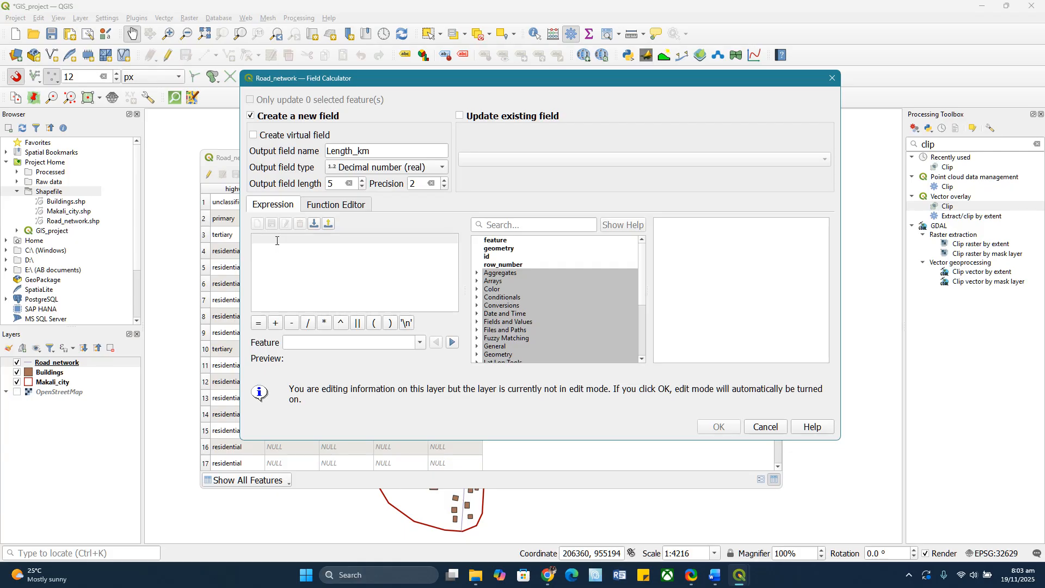
{"action": "type", "text": "$"}
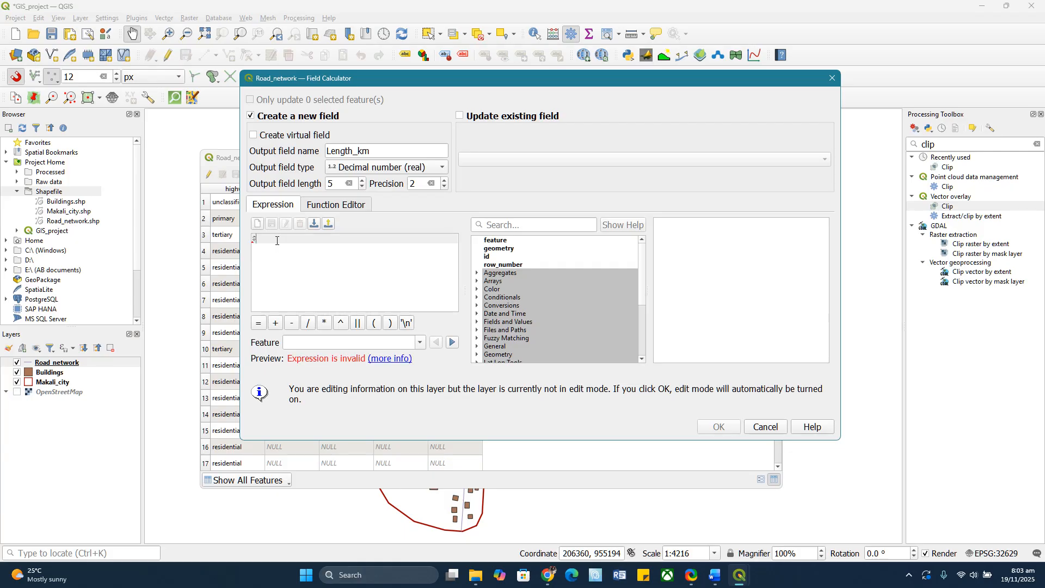
{"action": "type", "text": "length"}
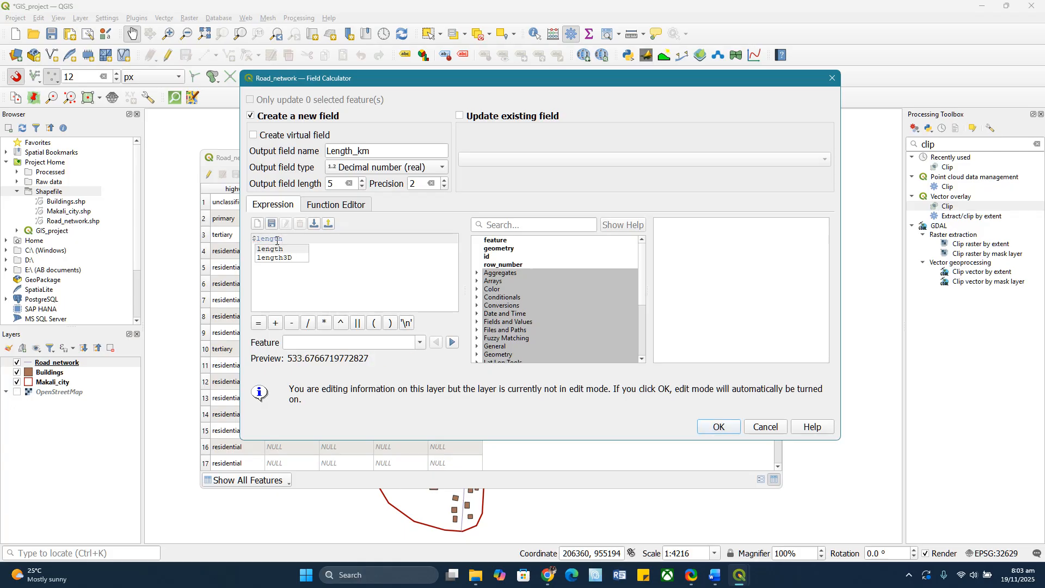
{"action": "double_click", "coordinate": [267, 251]}
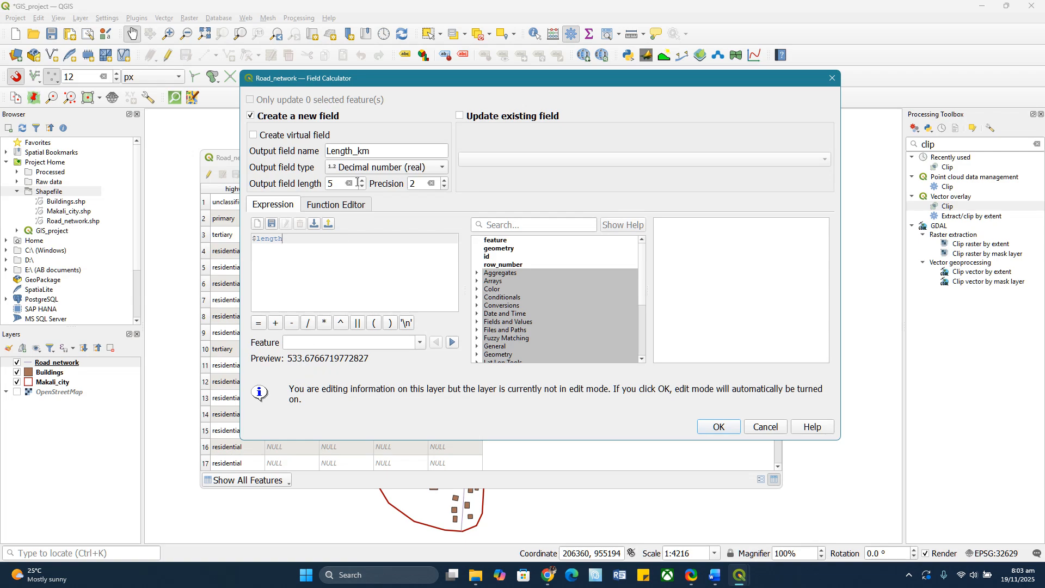
Rename the new output field to Length_m and run the length calculation on Road_network.
{"action": "left_click", "coordinate": [388, 152]}
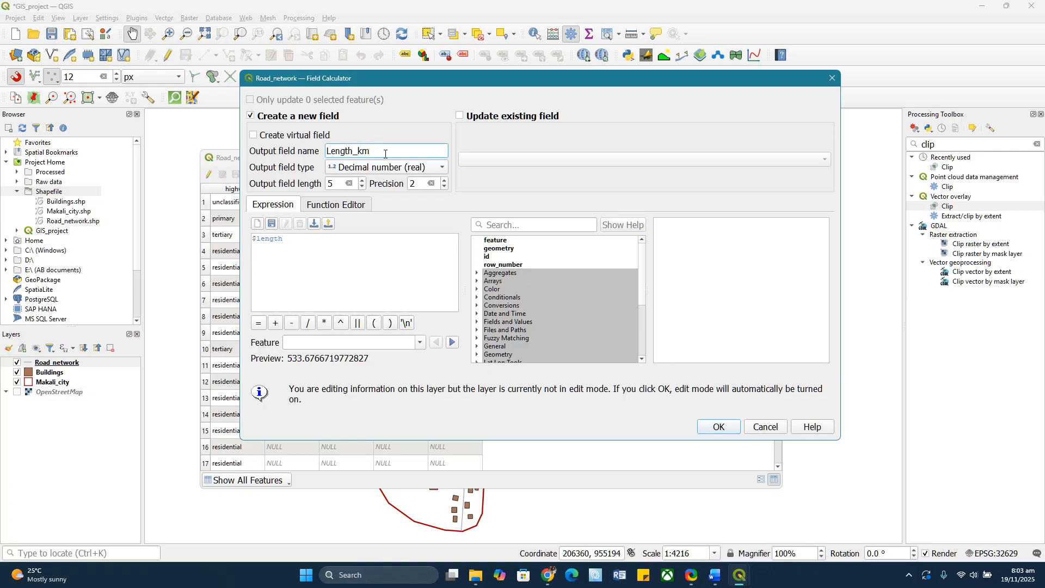
{"action": "key", "text": "BackSpace"}
{"action": "key", "text": "BackSpace"}
{"action": "type", "text": "m"}
{"action": "left_click", "coordinate": [253, 240]}
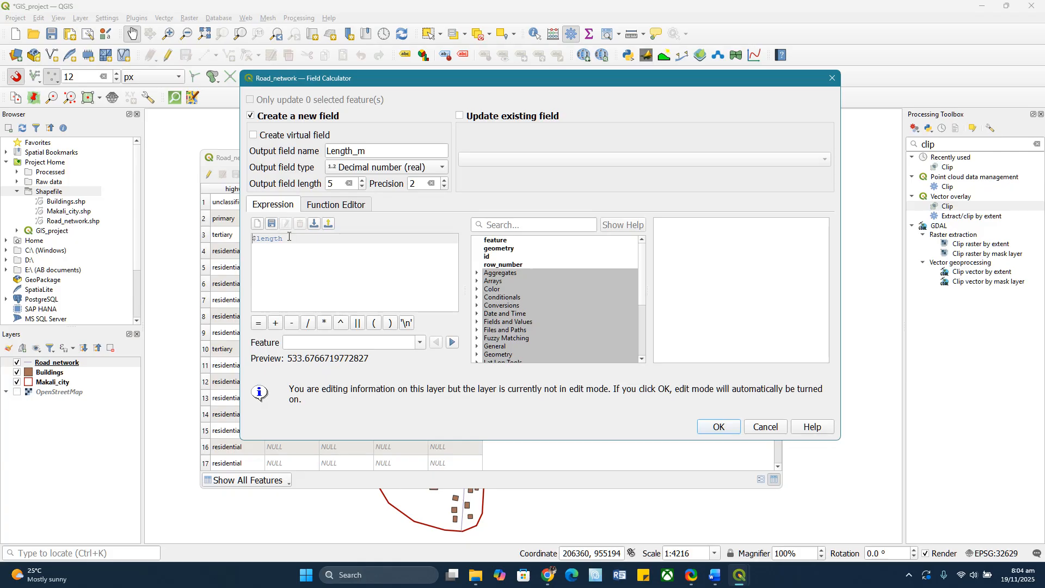
{"action": "left_click", "coordinate": [719, 427]}
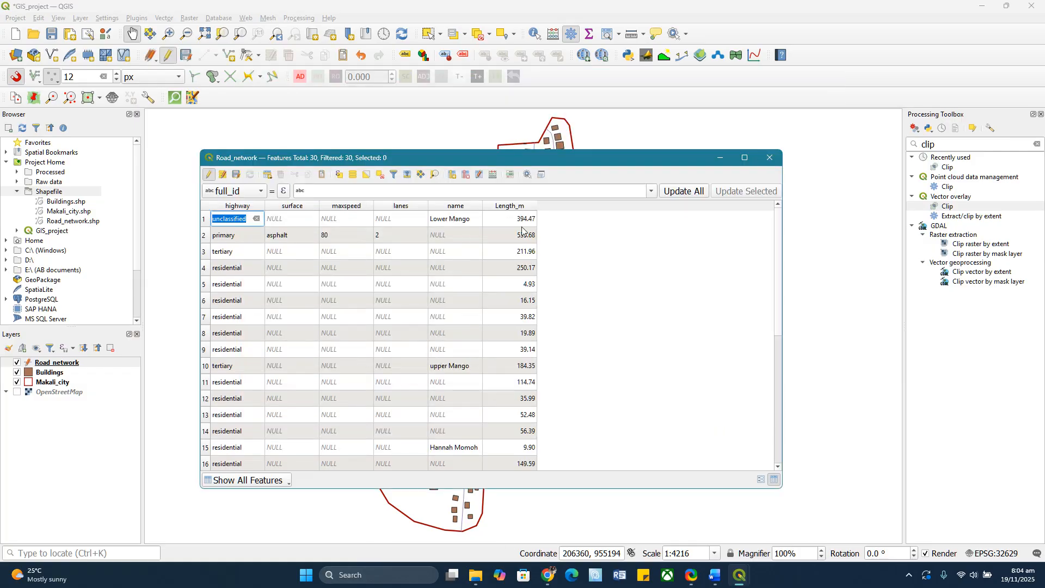
Review the Length_m values, close the attribute table, and end Road_network editing with the changes saved.
{"action": "scroll", "coordinate": [518, 260], "scroll_direction": "down", "scroll_amount": 2}
{"action": "scroll", "coordinate": [518, 260], "scroll_direction": "down", "scroll_amount": 3}
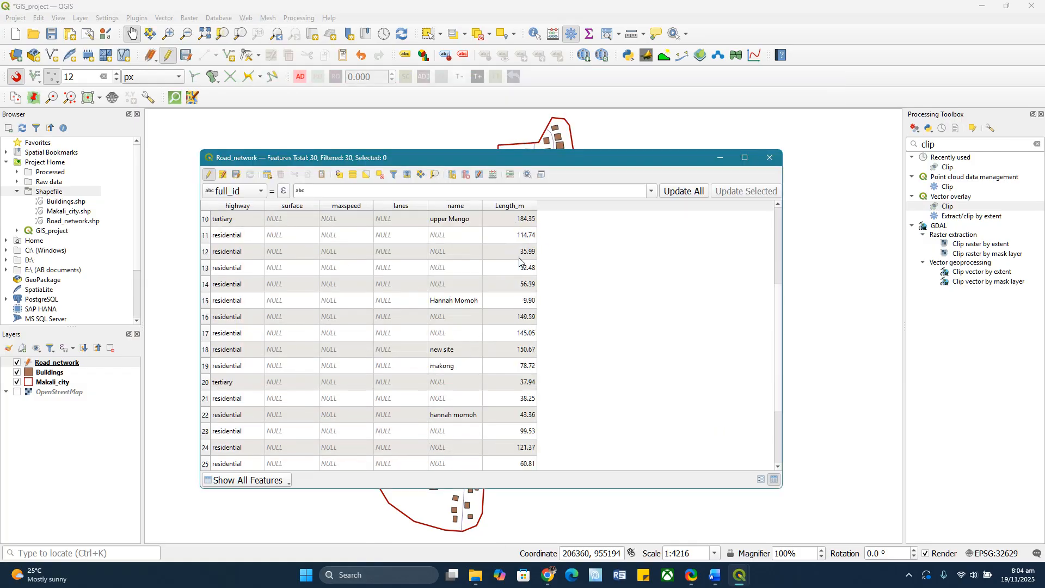
{"action": "scroll", "coordinate": [520, 264], "scroll_direction": "up", "scroll_amount": 5}
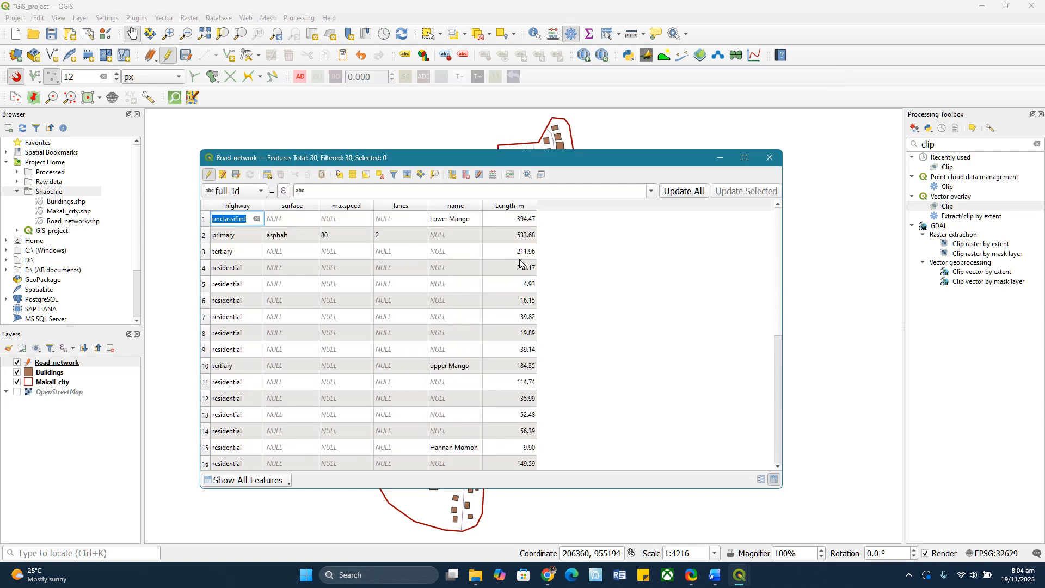
{"action": "left_click", "coordinate": [769, 158]}
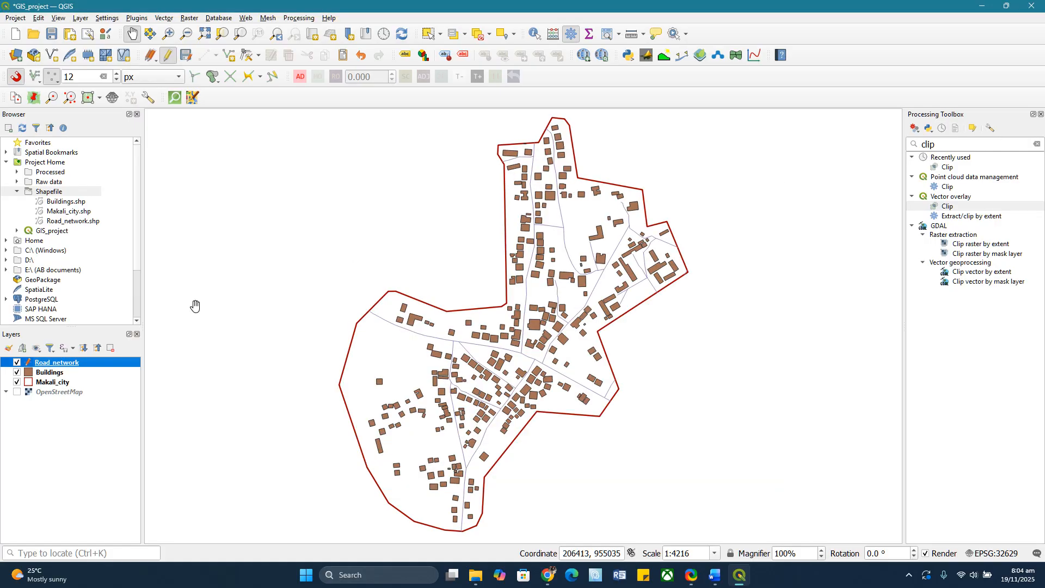
{"action": "right_click", "coordinate": [41, 368]}
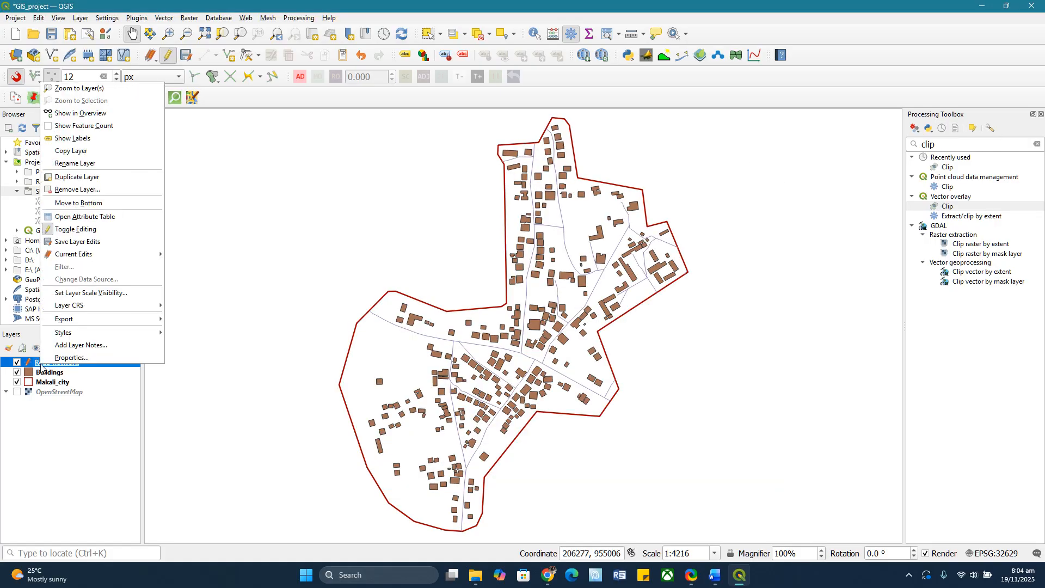
{"action": "left_click", "coordinate": [64, 234]}
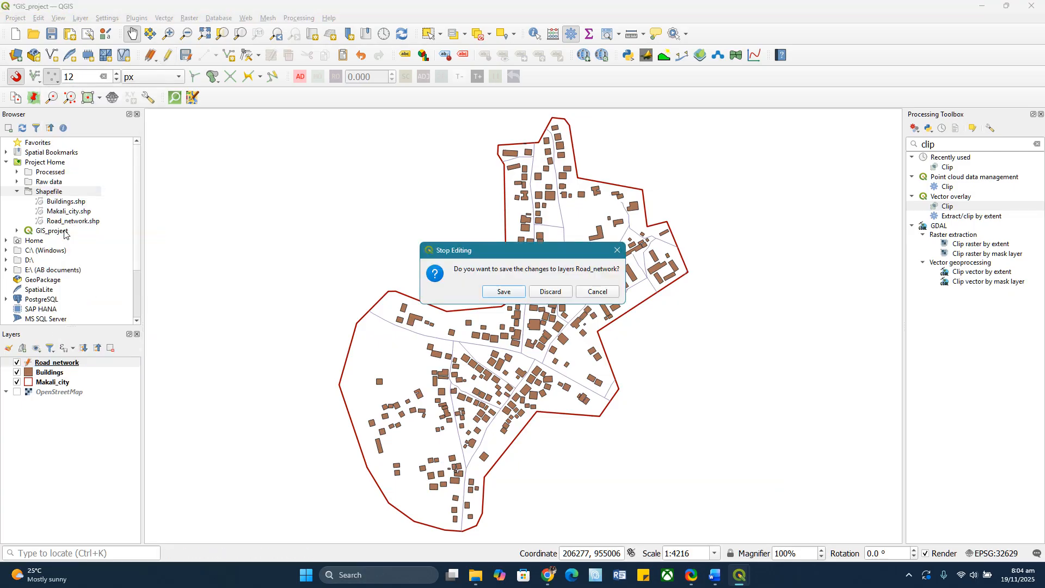
{"action": "left_click", "coordinate": [507, 292]}
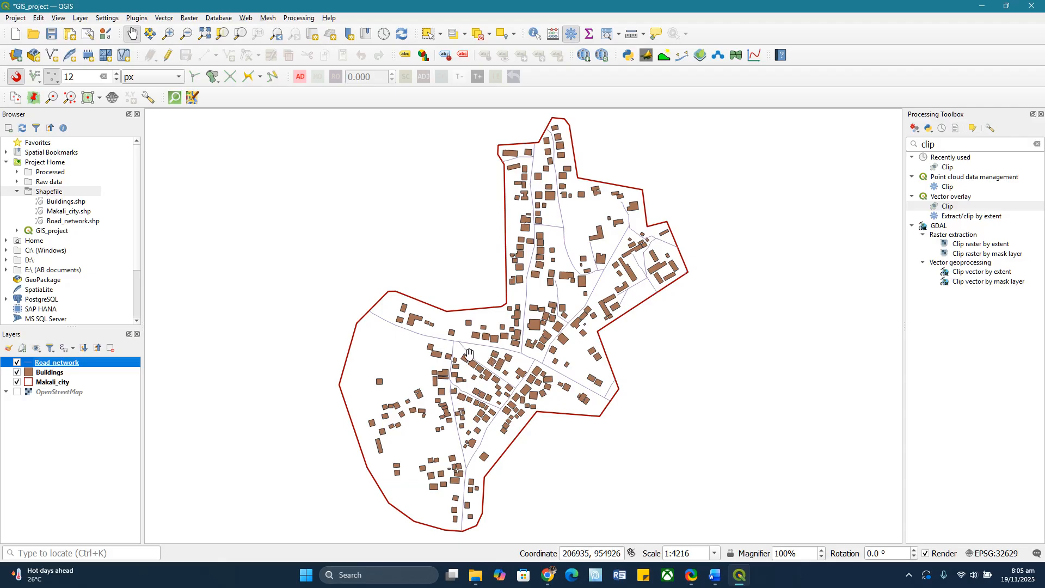
Show the OpenStreetMap layer and minimise all open windows to reach the desktop.
{"action": "left_click", "coordinate": [18, 392]}
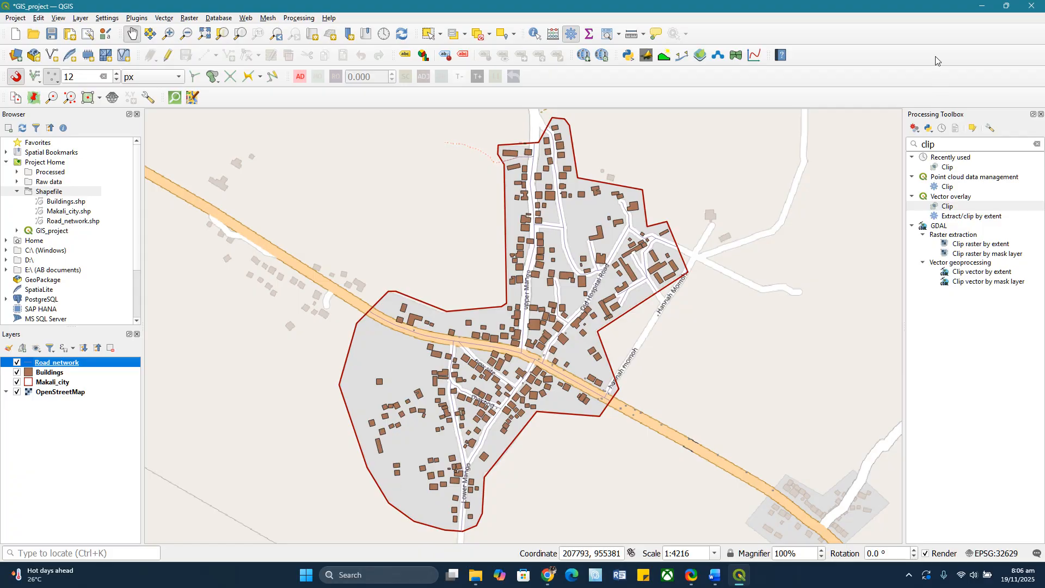
{"action": "left_click", "coordinate": [980, 9]}
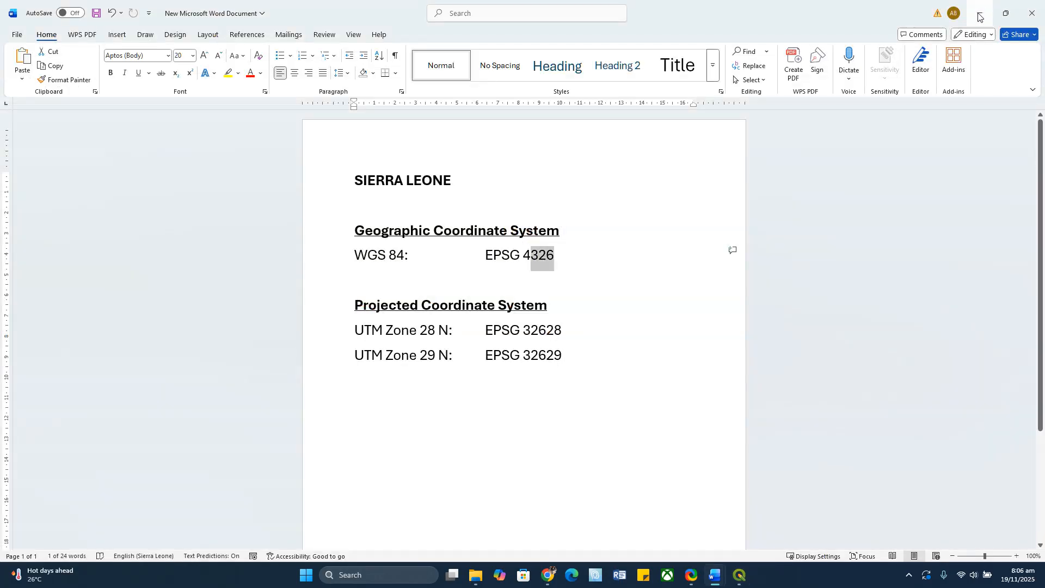
{"action": "left_click", "coordinate": [979, 16]}
{"action": "left_click", "coordinate": [979, 16]}
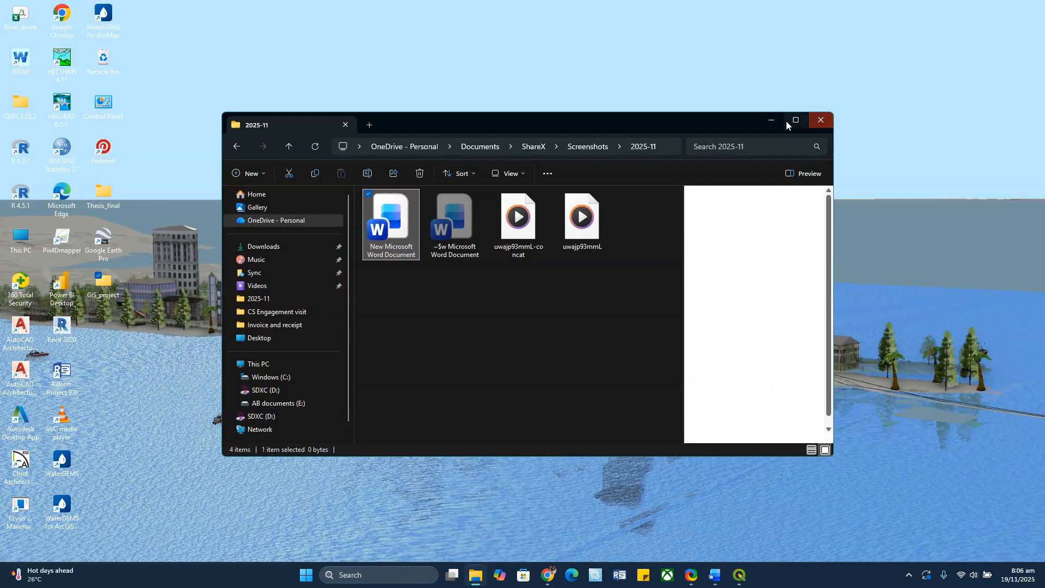
{"action": "left_click", "coordinate": [772, 119]}
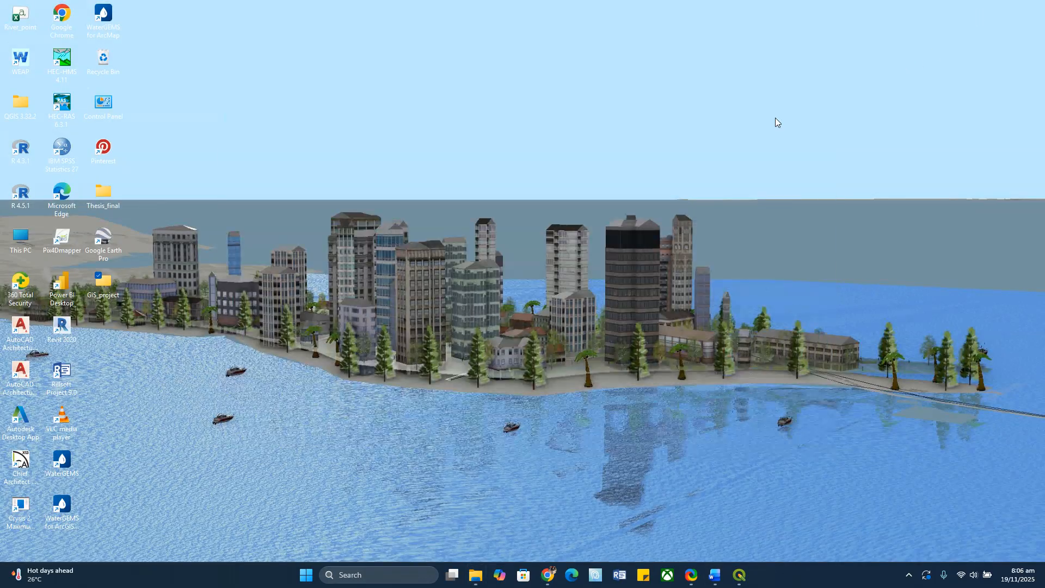
Copy the River_point file from the desktop into the Raw data folder of GIS_project.
{"action": "left_click", "coordinate": [25, 18]}
{"action": "right_click", "coordinate": [25, 15]}
{"action": "left_click", "coordinate": [77, 31]}
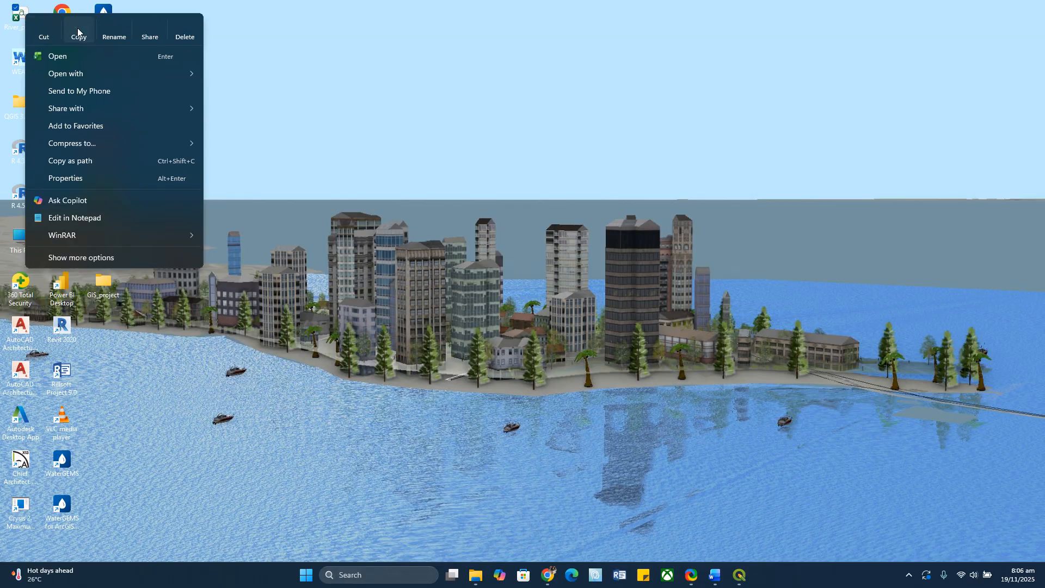
{"action": "left_click", "coordinate": [104, 288]}
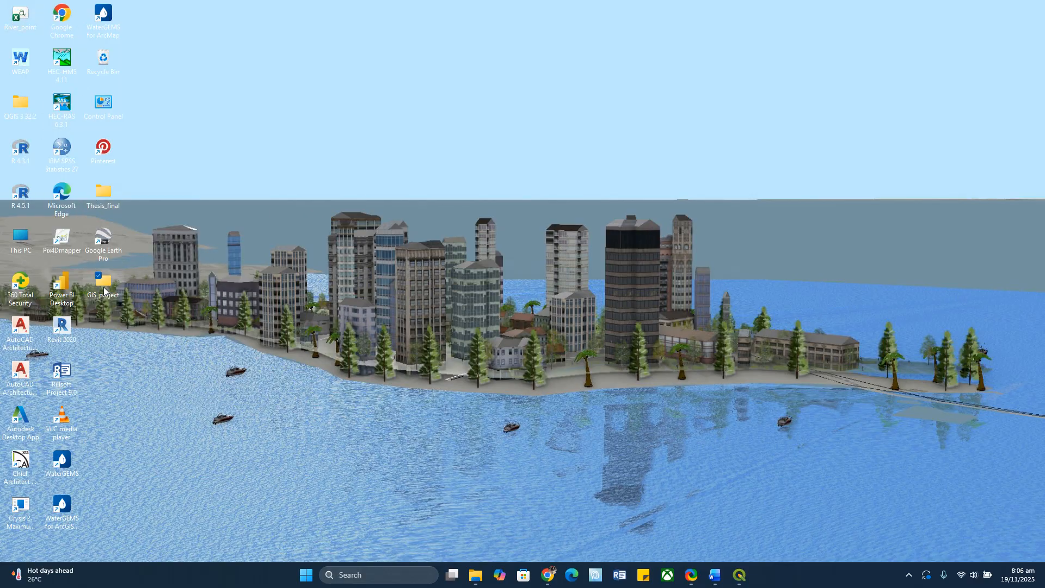
{"action": "double_click", "coordinate": [103, 286]}
{"action": "double_click", "coordinate": [463, 282]}
{"action": "right_click", "coordinate": [501, 312]}
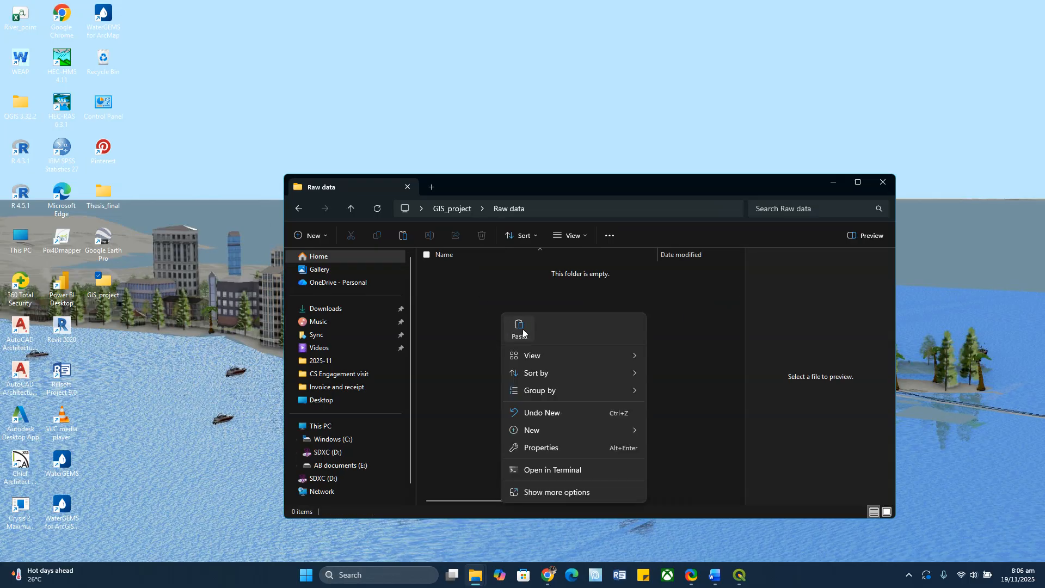
{"action": "left_click", "coordinate": [520, 329]}
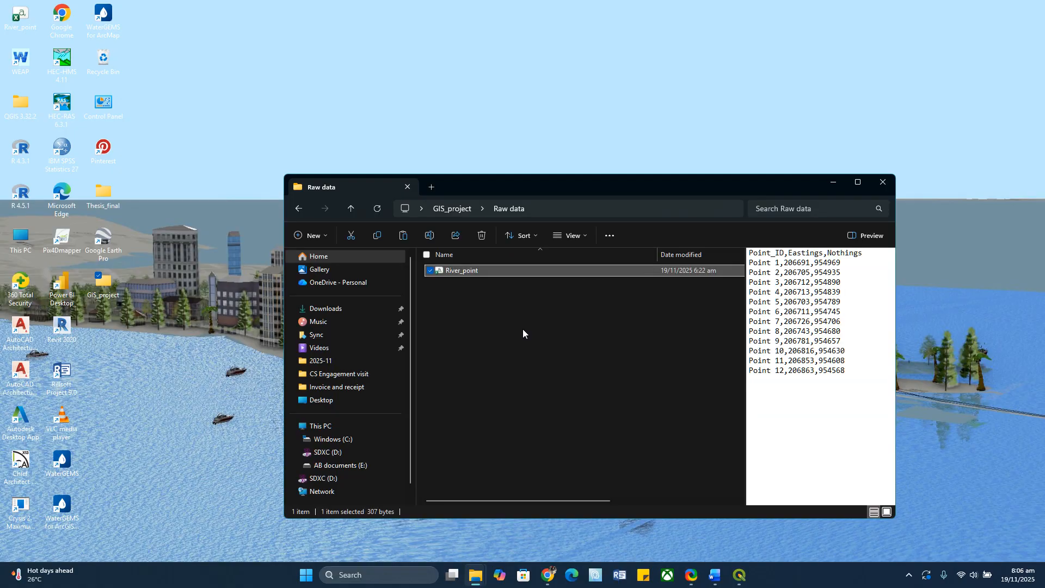
Delete the original River_point file from the desktop.
{"action": "left_click", "coordinate": [523, 329]}
{"action": "left_click", "coordinate": [21, 15]}
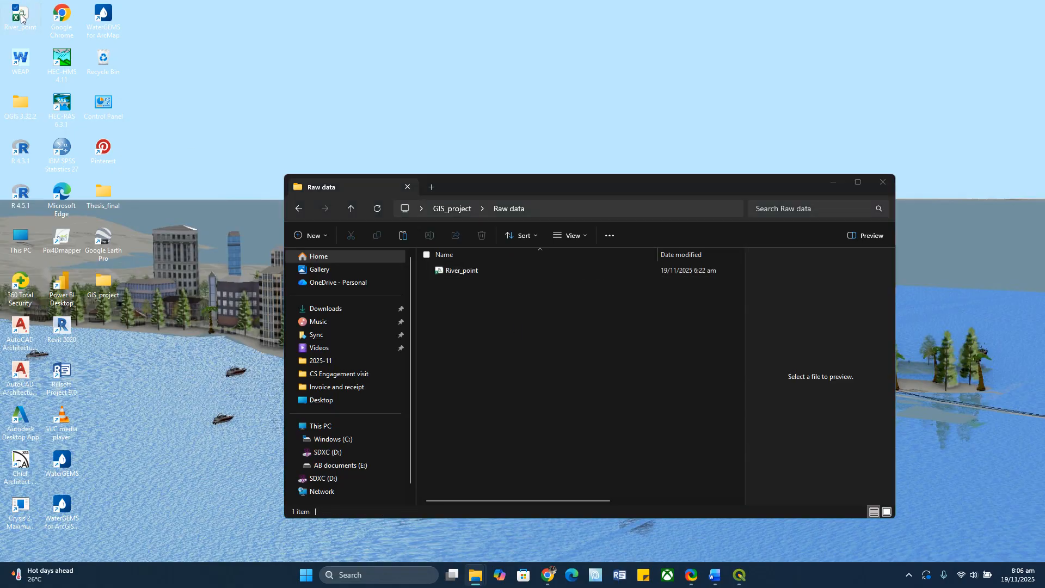
{"action": "key", "text": "Delete"}
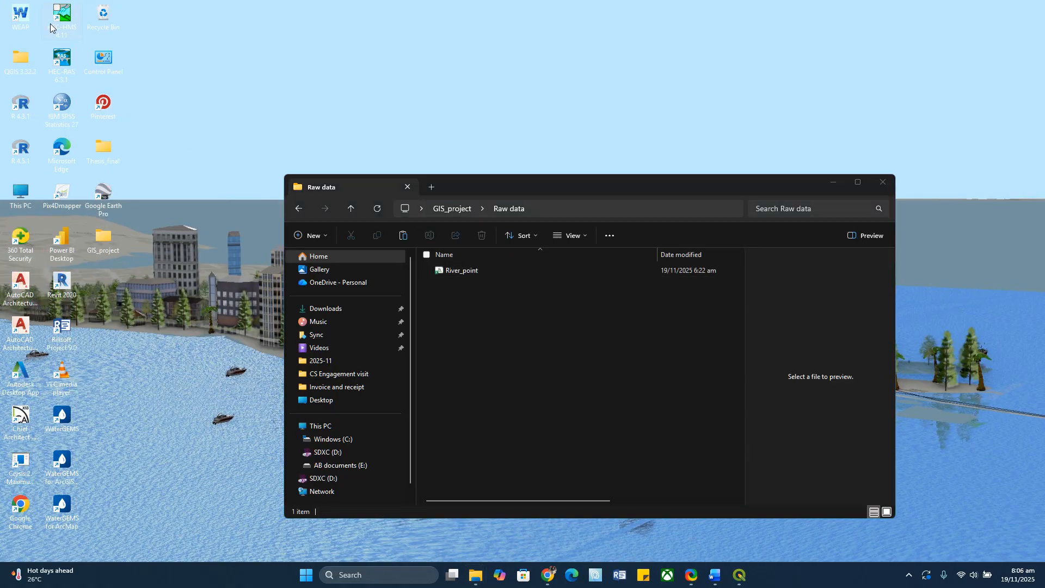
Open the River_point file from the Raw data folder, check its point ID and coordinate columns, and close it.
{"action": "left_click", "coordinate": [470, 273]}
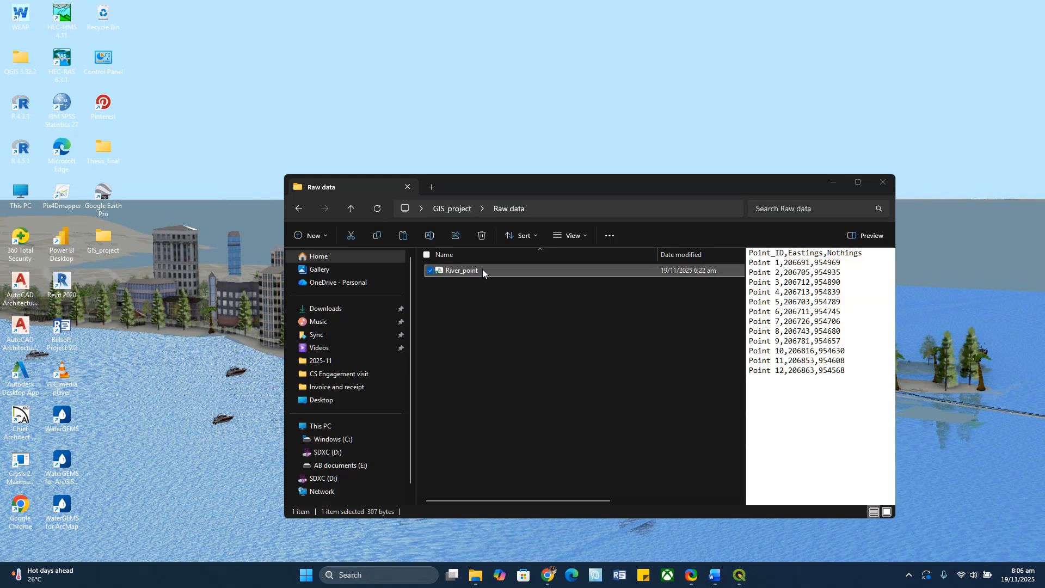
{"action": "double_click", "coordinate": [483, 271]}
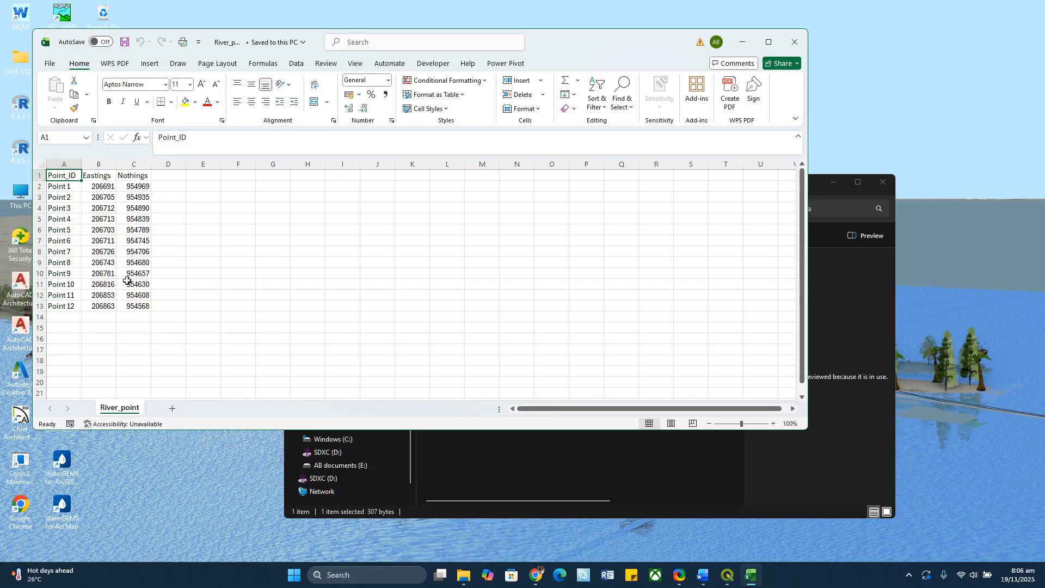
{"action": "left_click", "coordinate": [793, 44]}
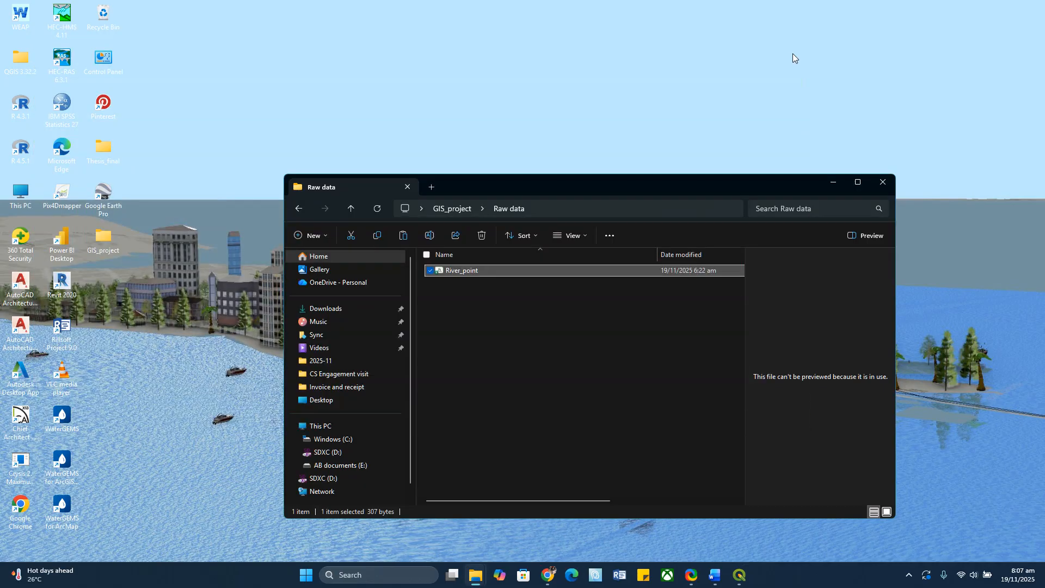
Close the Raw data folder window, switch to QGIS and save the project.
{"action": "left_click", "coordinate": [883, 181]}
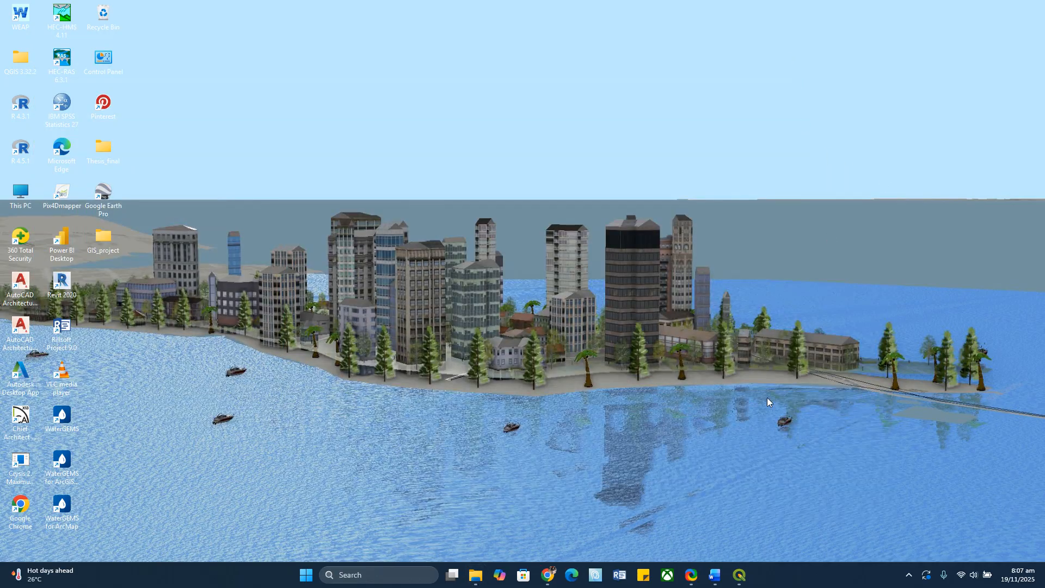
{"action": "left_click", "coordinate": [737, 574]}
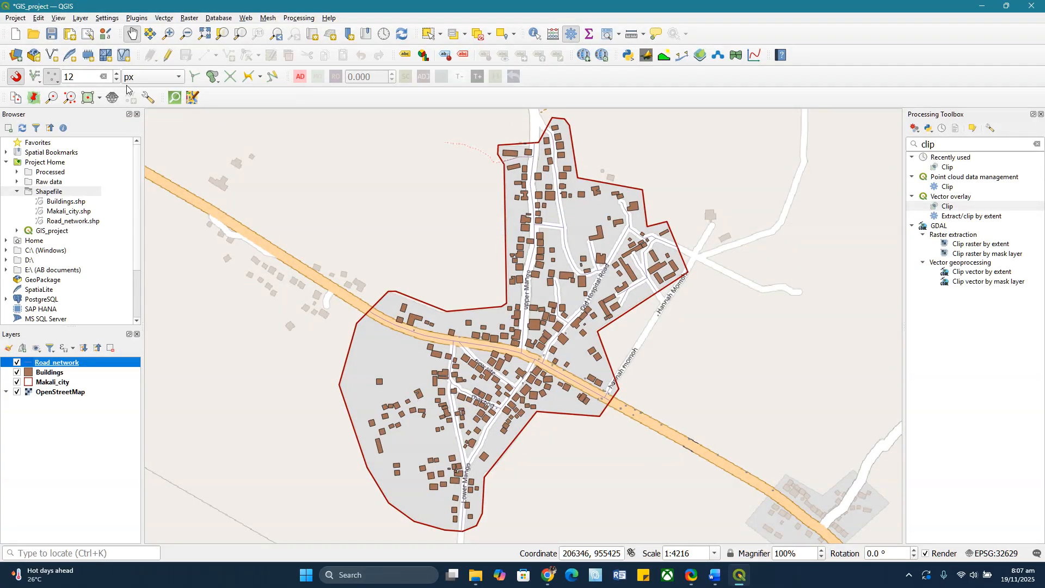
{"action": "left_click", "coordinate": [52, 35]}
Start adding a delimited text layer and load River_point.csv from the Raw data folder of GIS_project as its source.
{"action": "left_click", "coordinate": [80, 18]}
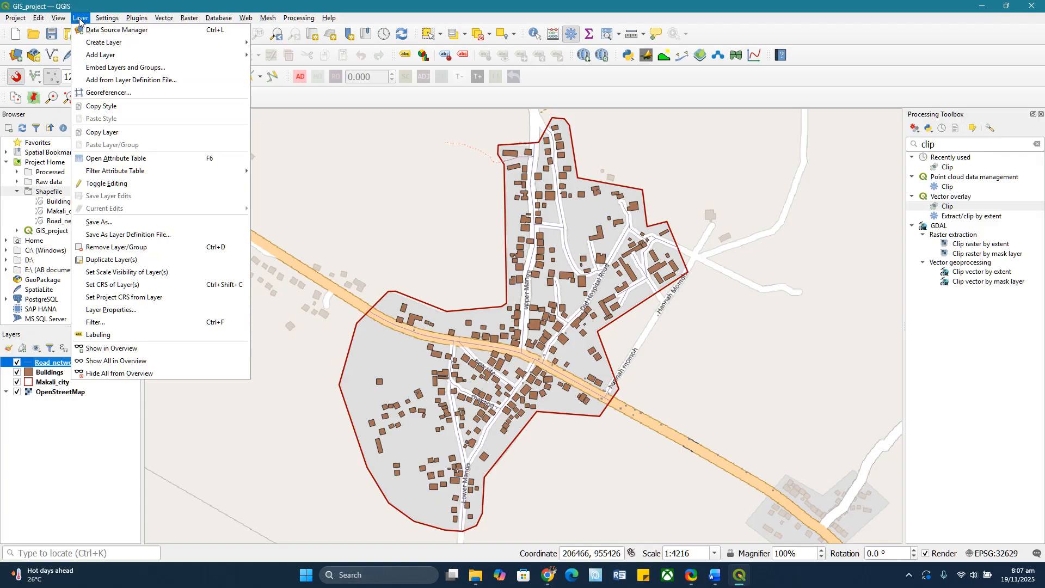
{"action": "mouse_move", "coordinate": [108, 56]}
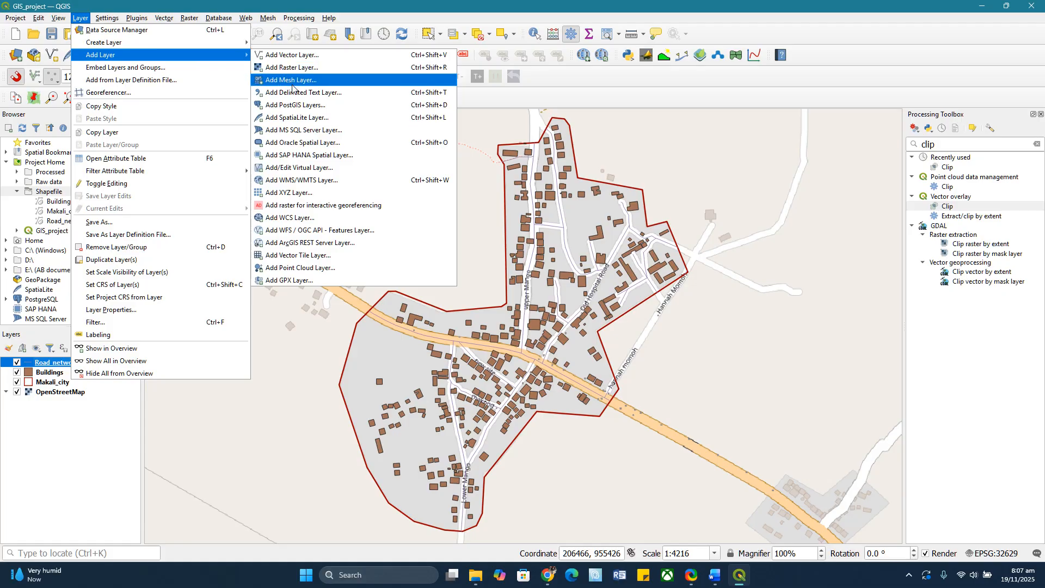
{"action": "left_click", "coordinate": [375, 94]}
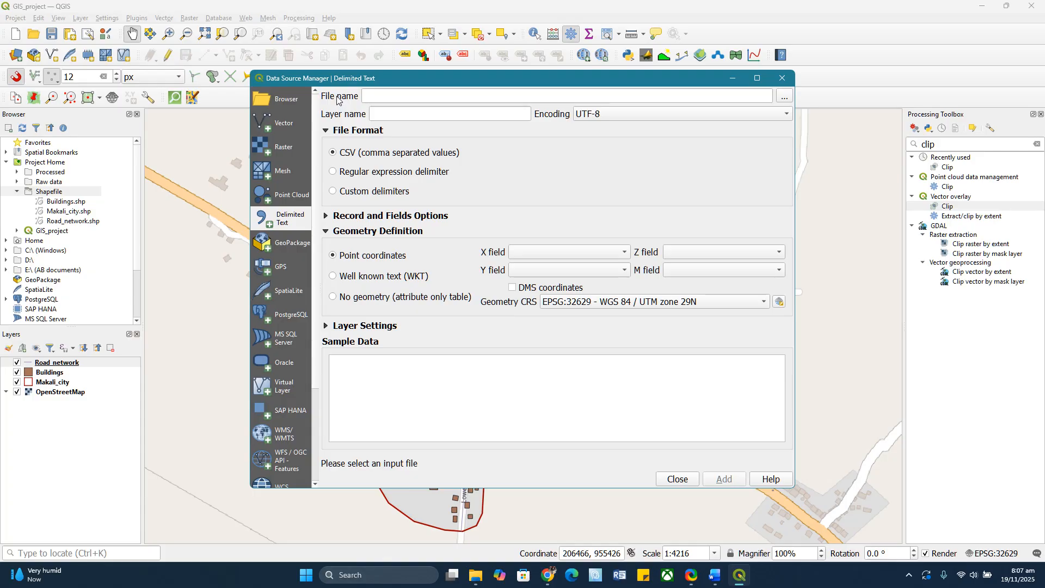
{"action": "left_click", "coordinate": [784, 98]}
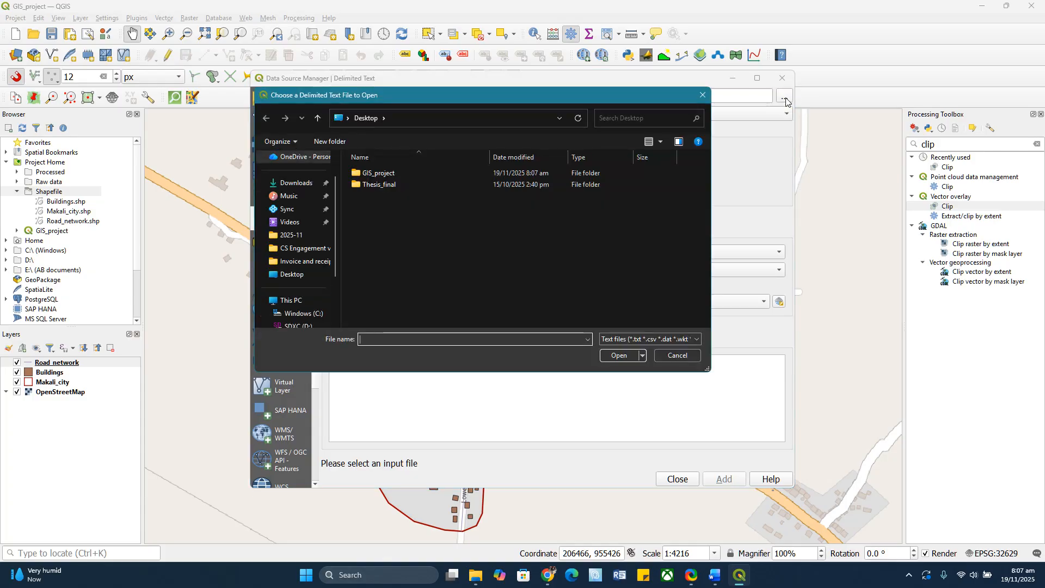
{"action": "double_click", "coordinate": [401, 170]}
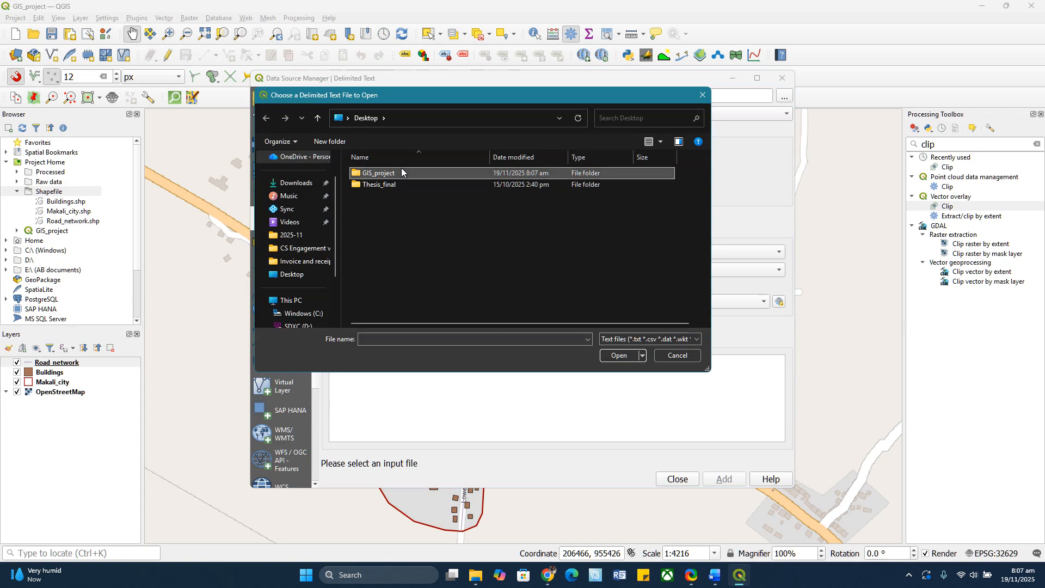
{"action": "double_click", "coordinate": [386, 186]}
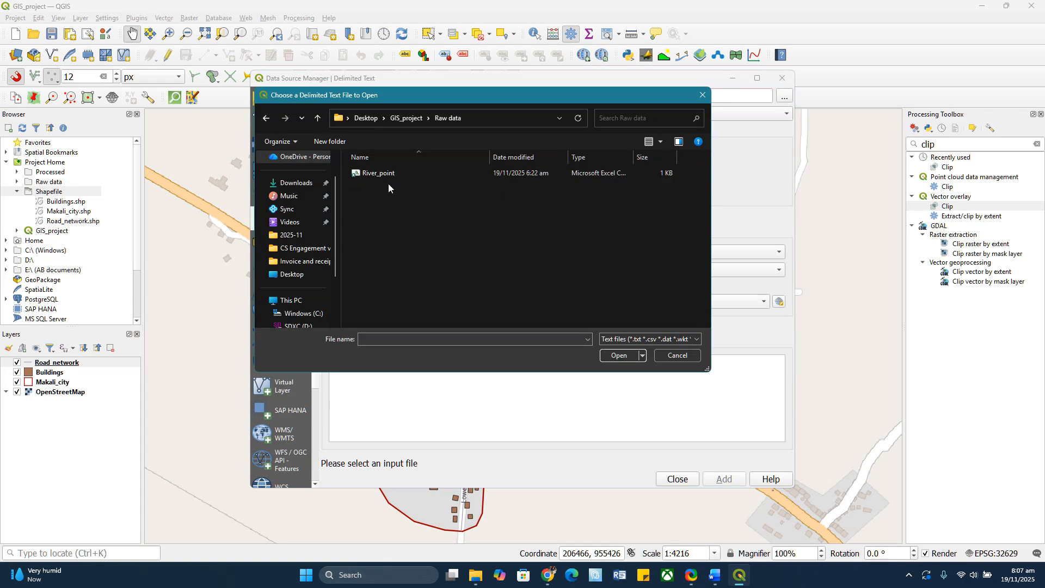
{"action": "left_click", "coordinate": [388, 174]}
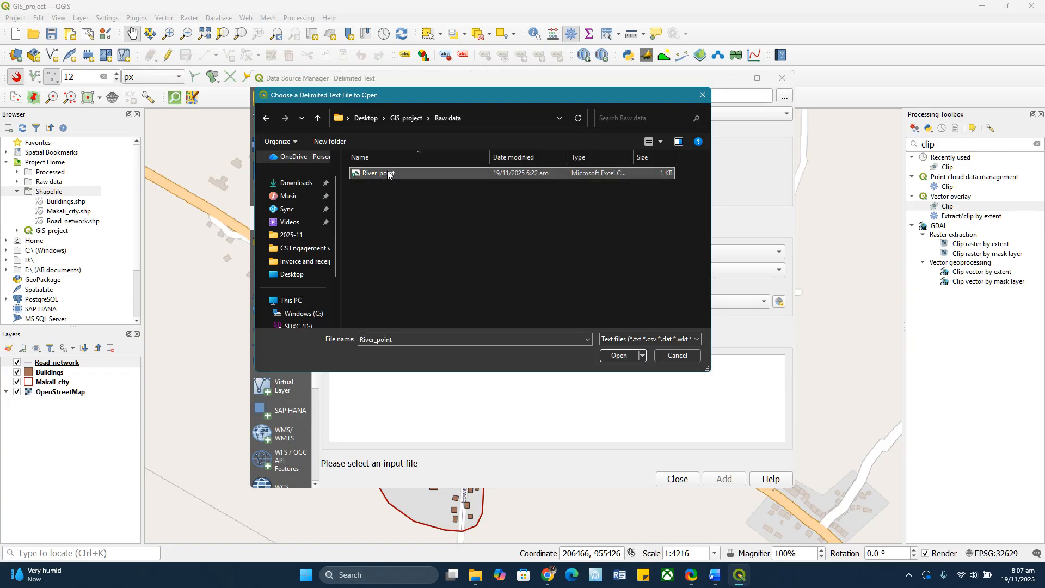
{"action": "left_click", "coordinate": [618, 355]}
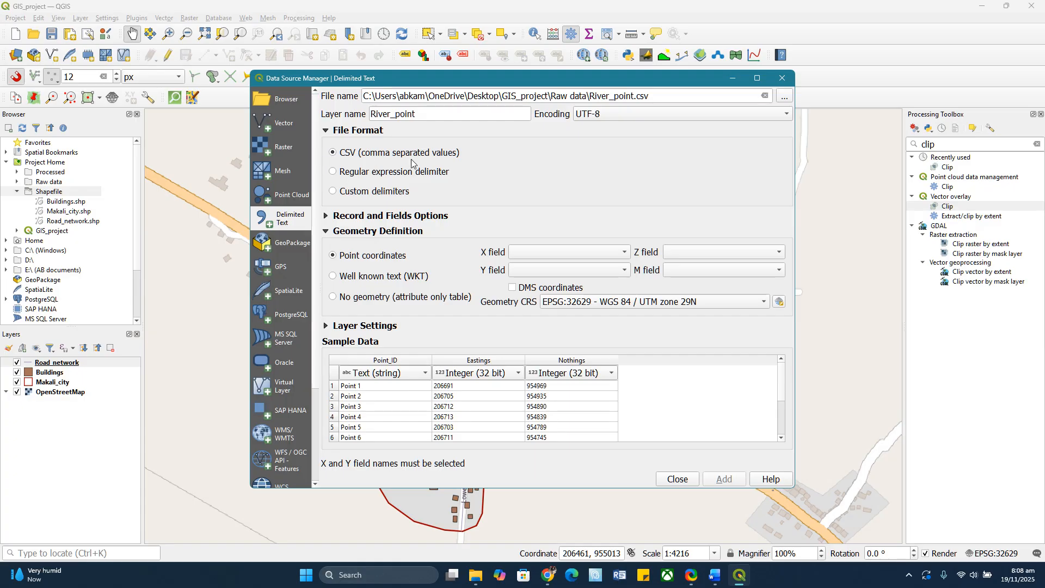
Define the point geometry with Eastings as the X field and Nothings as the Y field.
{"action": "left_click", "coordinate": [327, 231]}
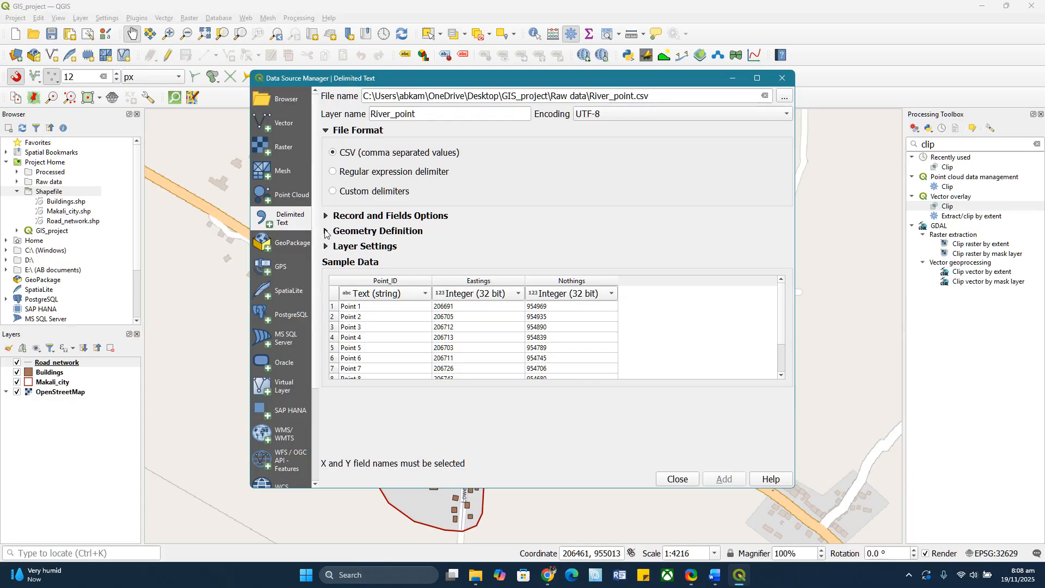
{"action": "left_click", "coordinate": [327, 231]}
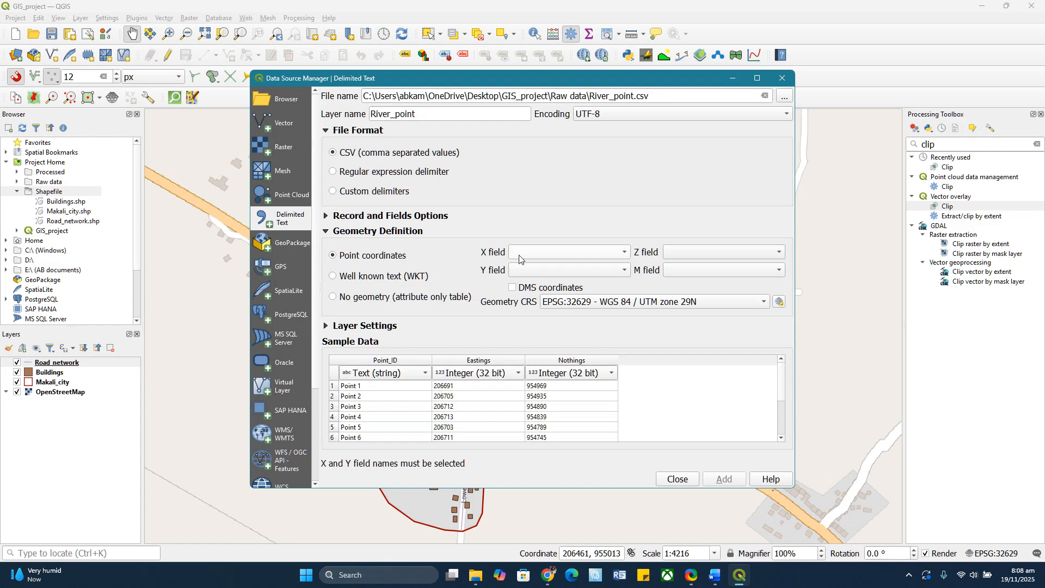
{"action": "left_click", "coordinate": [566, 252]}
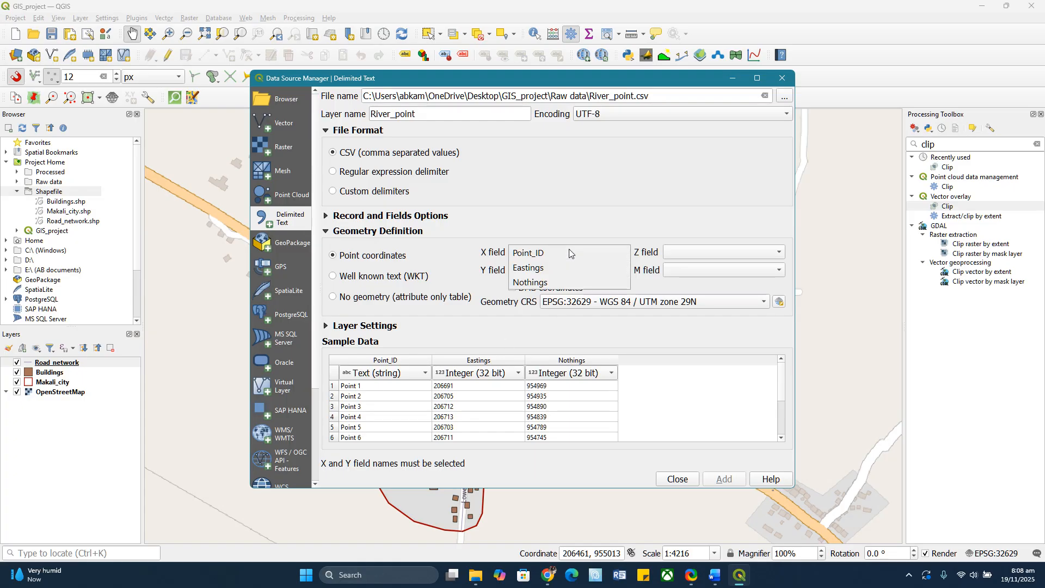
{"action": "left_click", "coordinate": [542, 268]}
{"action": "left_click", "coordinate": [549, 272]}
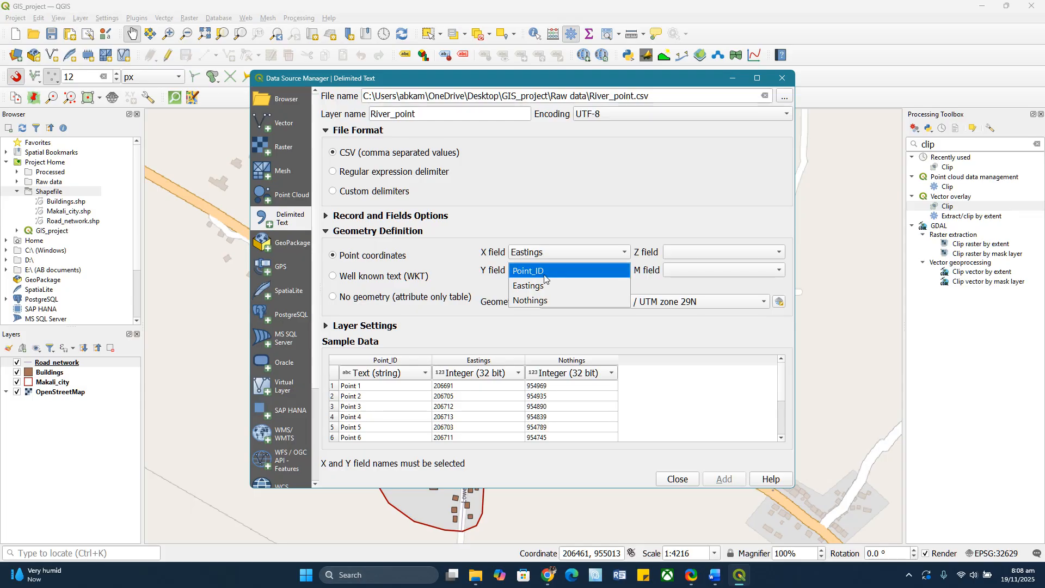
{"action": "left_click", "coordinate": [536, 301]}
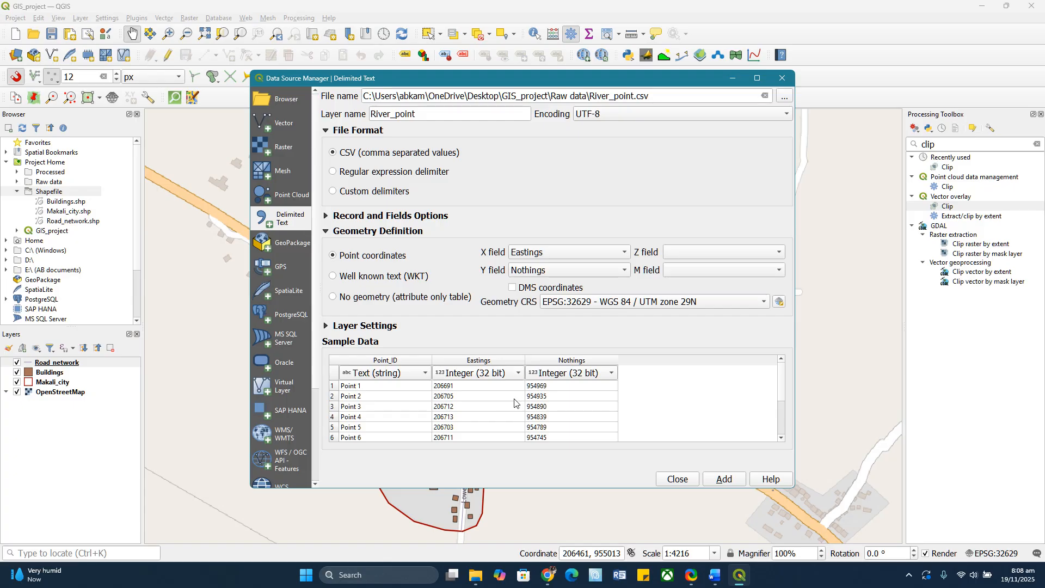
Choose WGS 84 / UTM zone 29N (EPSG:32629) as the geometry CRS and add the River_point layer to the map.
{"action": "left_click", "coordinate": [779, 303]}
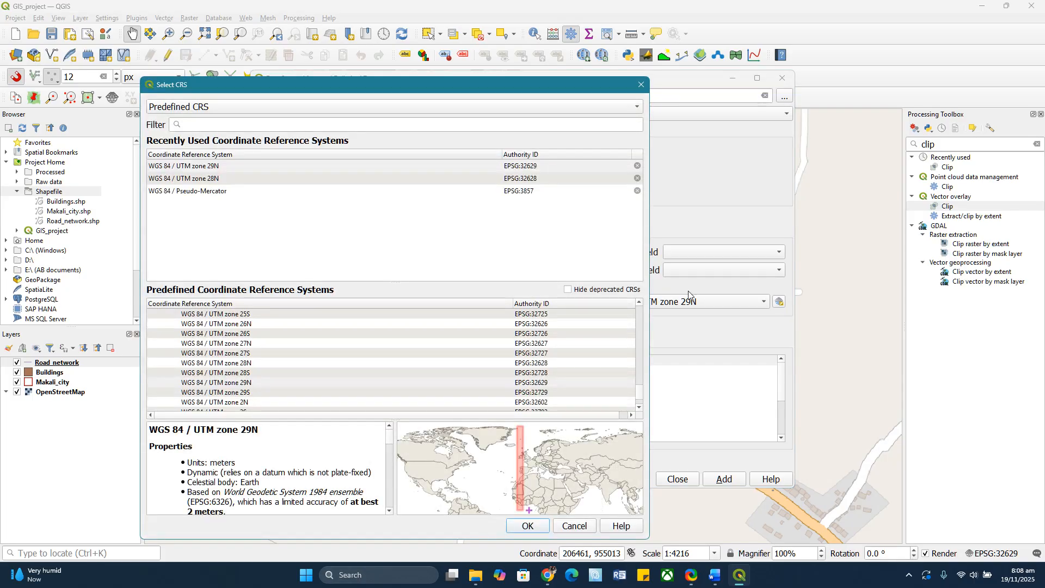
{"action": "left_click", "coordinate": [234, 166]}
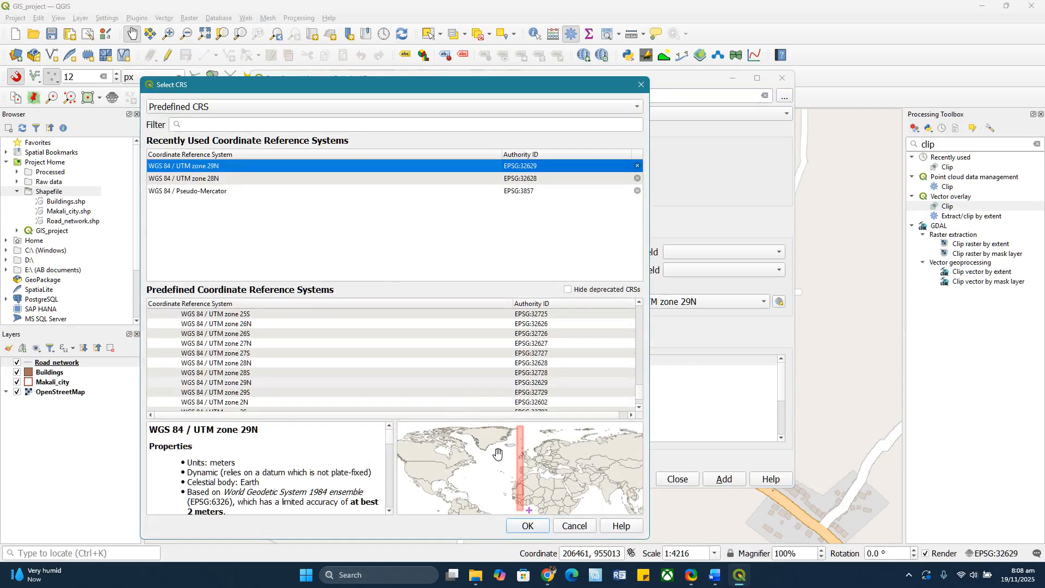
{"action": "left_click", "coordinate": [528, 526]}
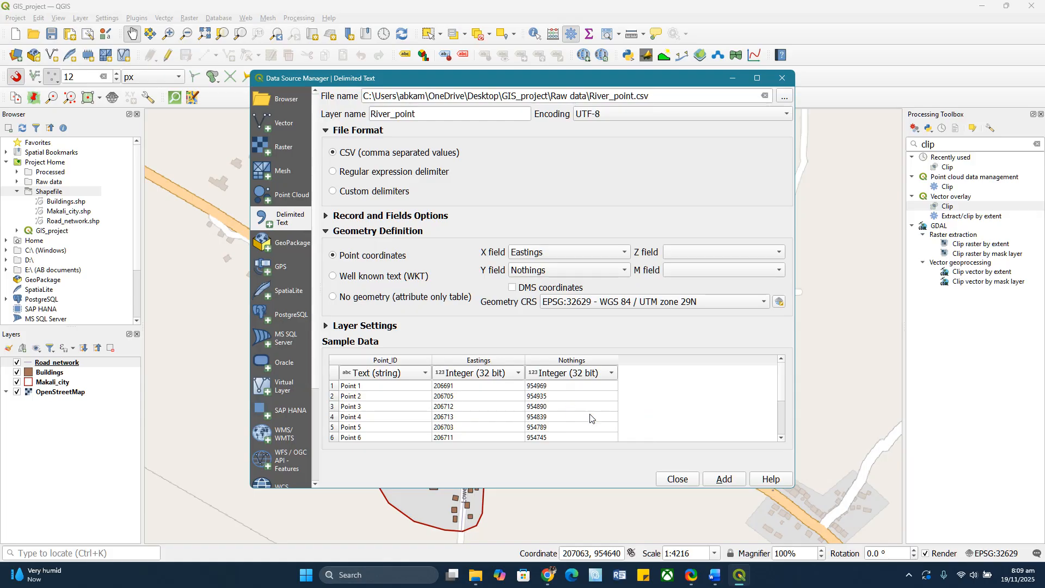
{"action": "left_click", "coordinate": [724, 478]}
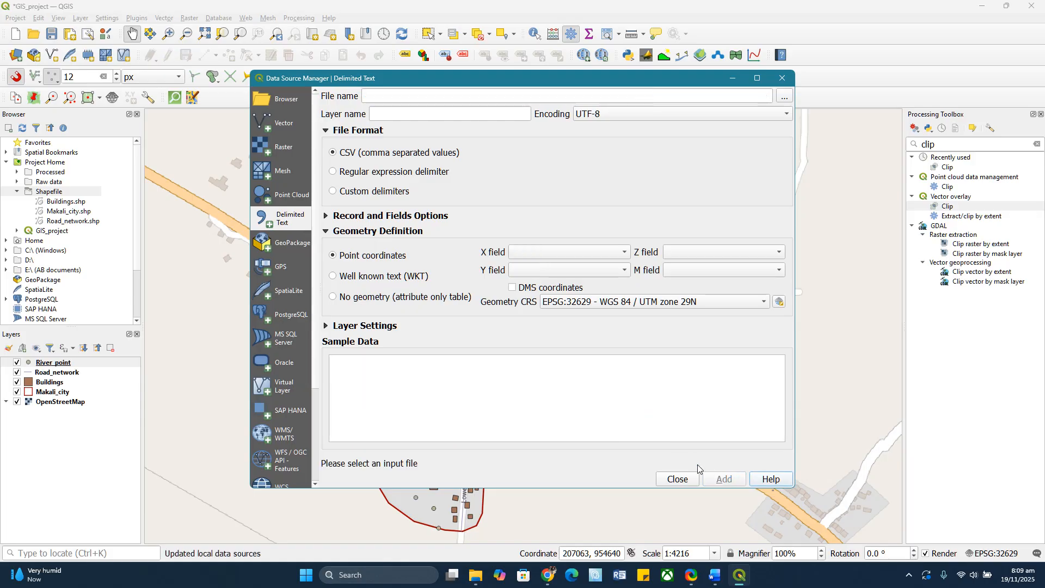
{"action": "left_click", "coordinate": [782, 78]}
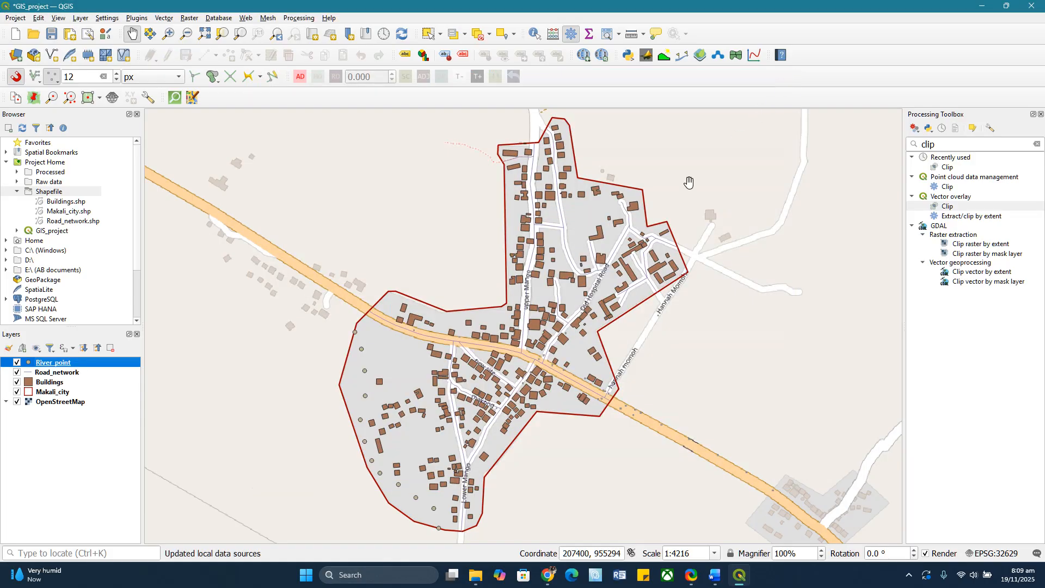
{"action": "left_click_drag", "start_coordinate": [462, 306], "coordinate": [477, 210]}
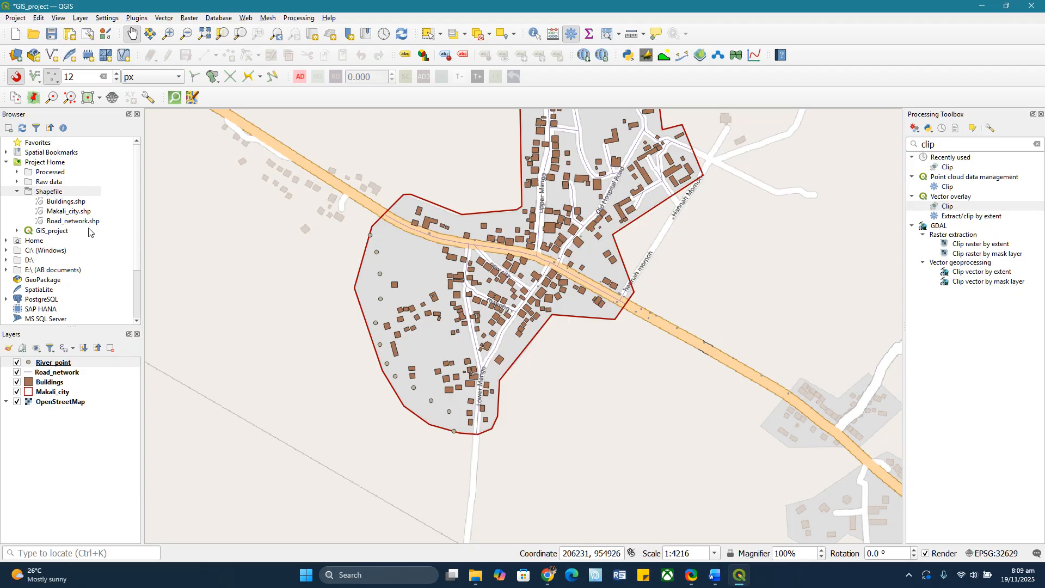
Start a new shapefile in the project's Shapefile folder with the file name River_network.shp.
{"action": "left_click", "coordinate": [59, 194]}
{"action": "right_click", "coordinate": [60, 194]}
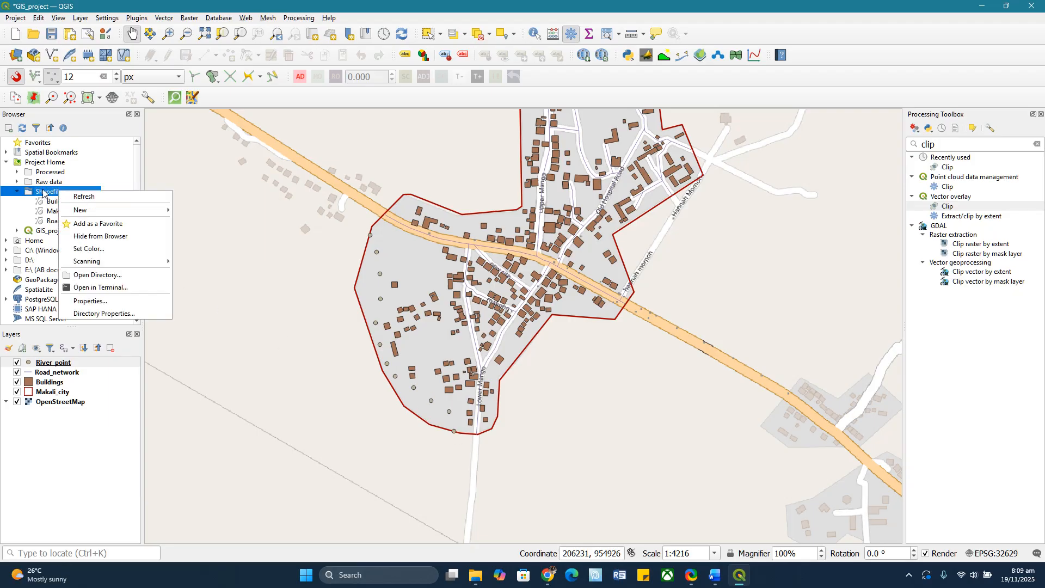
{"action": "key", "text": "Escape"}
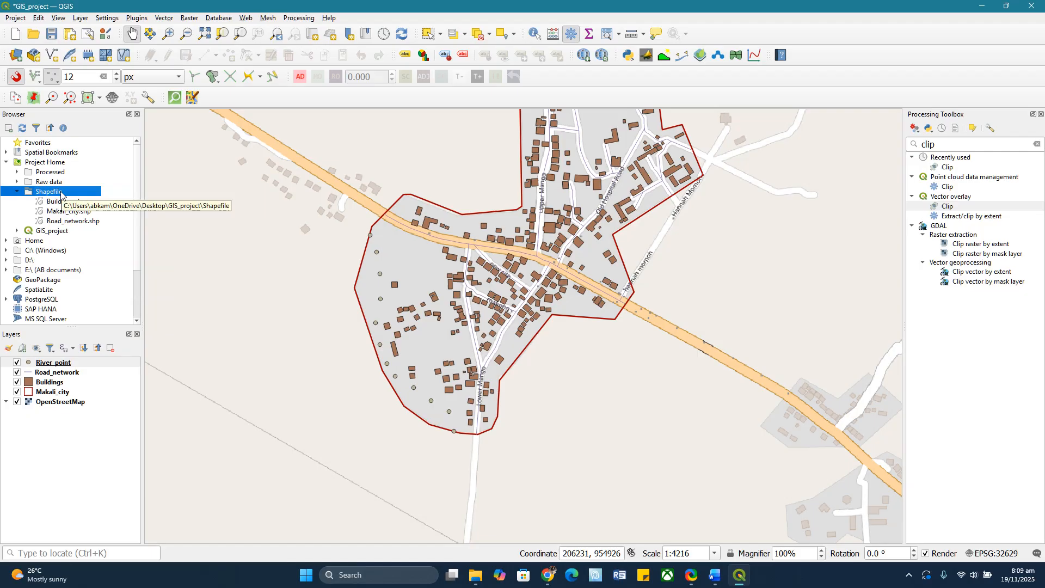
{"action": "right_click", "coordinate": [61, 195]}
{"action": "mouse_move", "coordinate": [102, 213]}
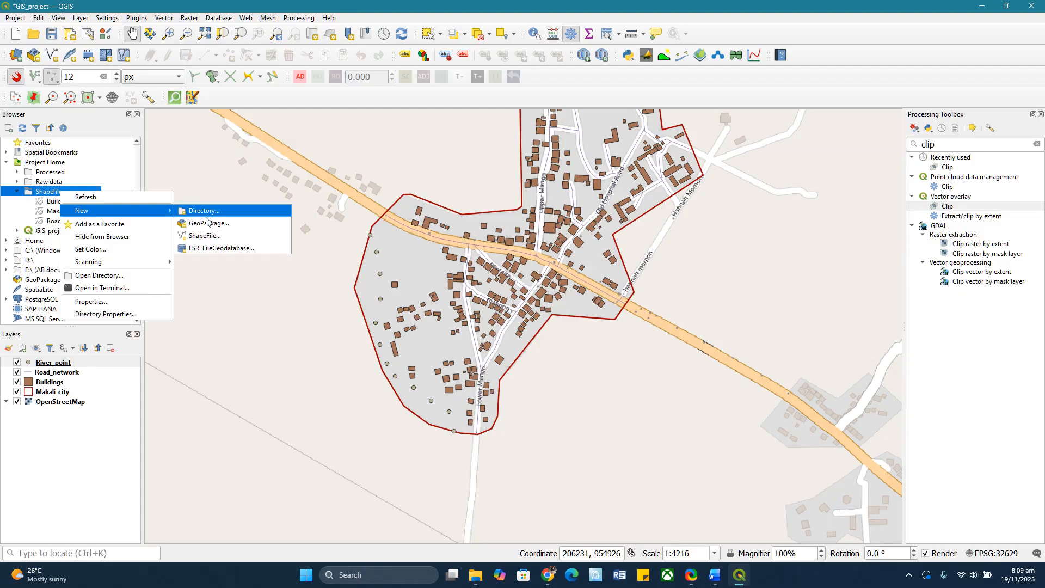
{"action": "left_click", "coordinate": [216, 237]}
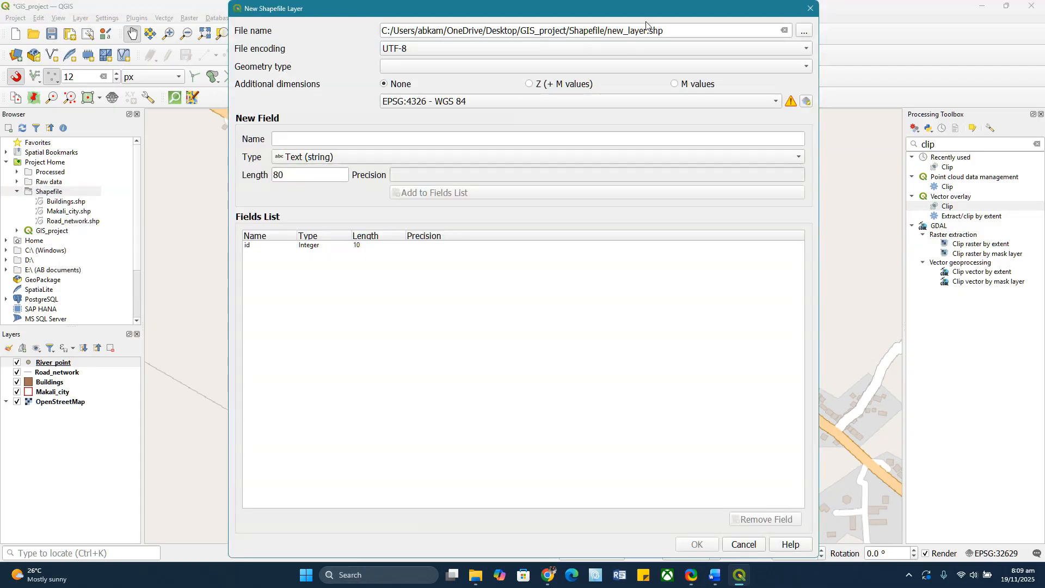
{"action": "left_click_drag", "start_coordinate": [608, 32], "coordinate": [645, 32]}
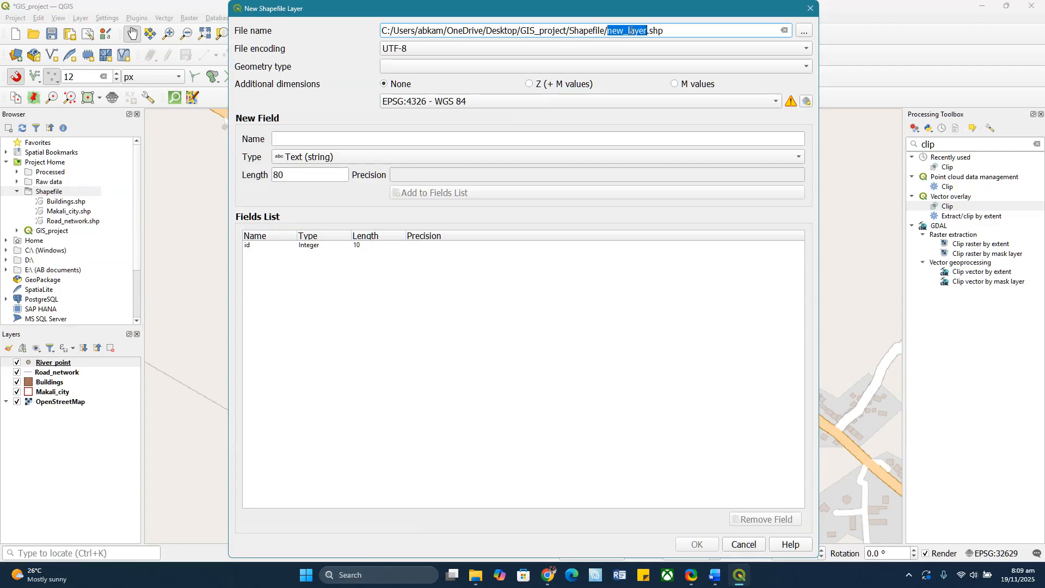
{"action": "type", "text": "River"}
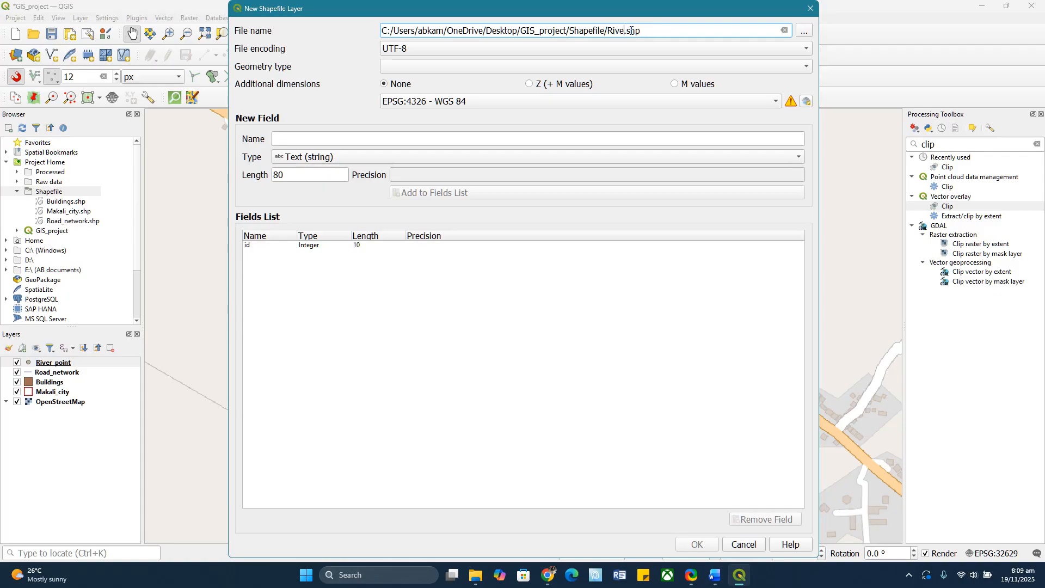
{"action": "type", "text": "_network"}
Set the new shapefile's geometry type to LineString and its CRS to WGS 84 / UTM zone 29N (EPSG:32629).
{"action": "left_click", "coordinate": [489, 67]}
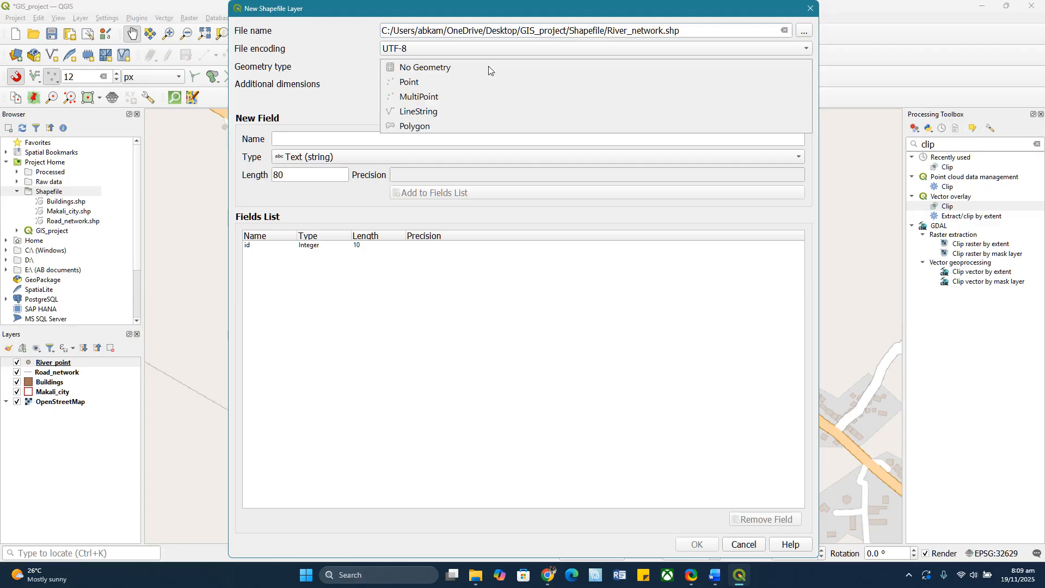
{"action": "left_click", "coordinate": [441, 112]}
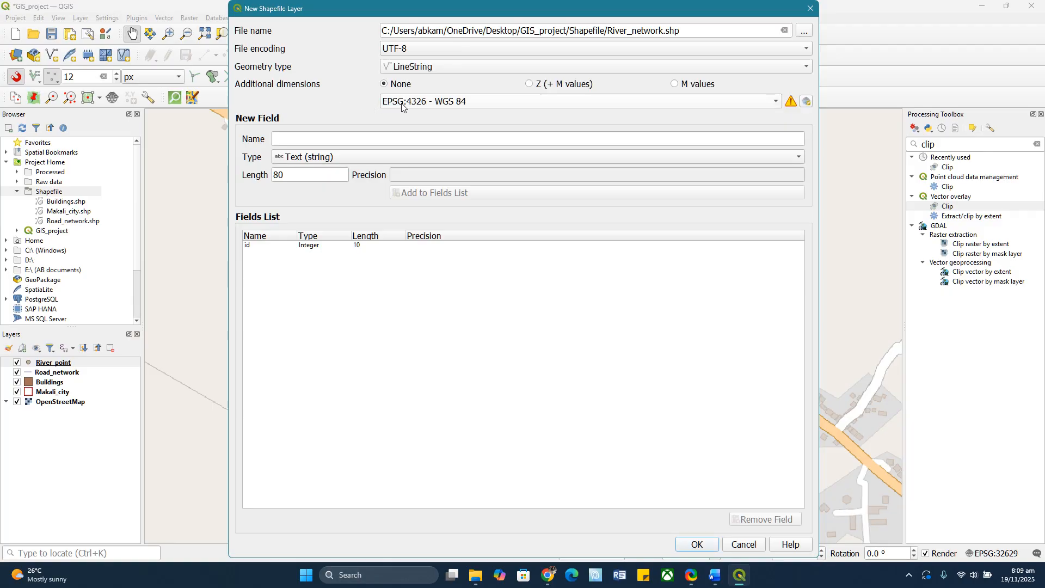
{"action": "left_click", "coordinate": [806, 102]}
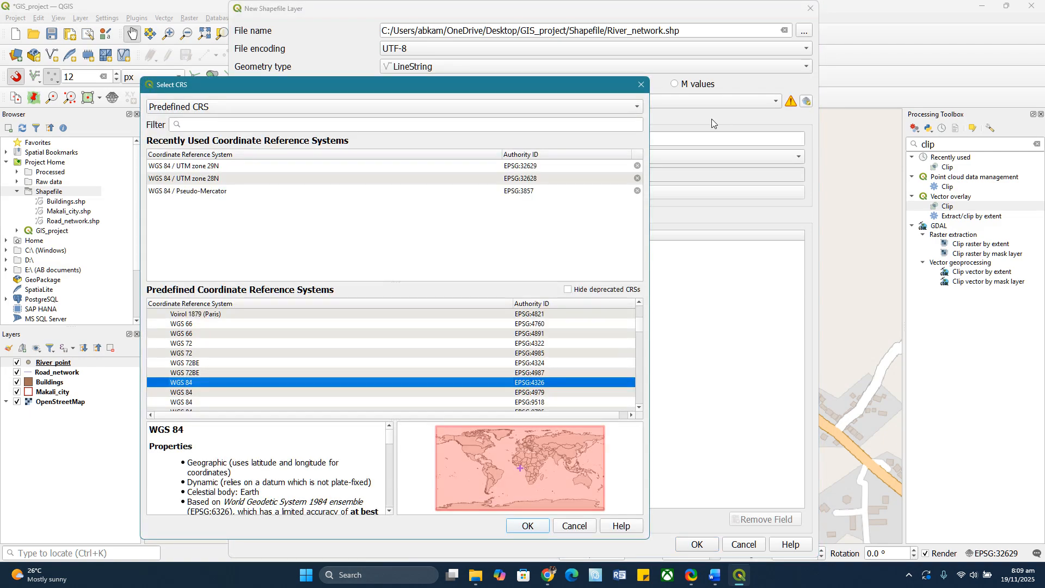
{"action": "left_click", "coordinate": [314, 169]}
{"action": "left_click", "coordinate": [529, 526]}
Add a text field called Name with length 80 to the new shapefile's field list.
{"action": "left_click", "coordinate": [305, 137]}
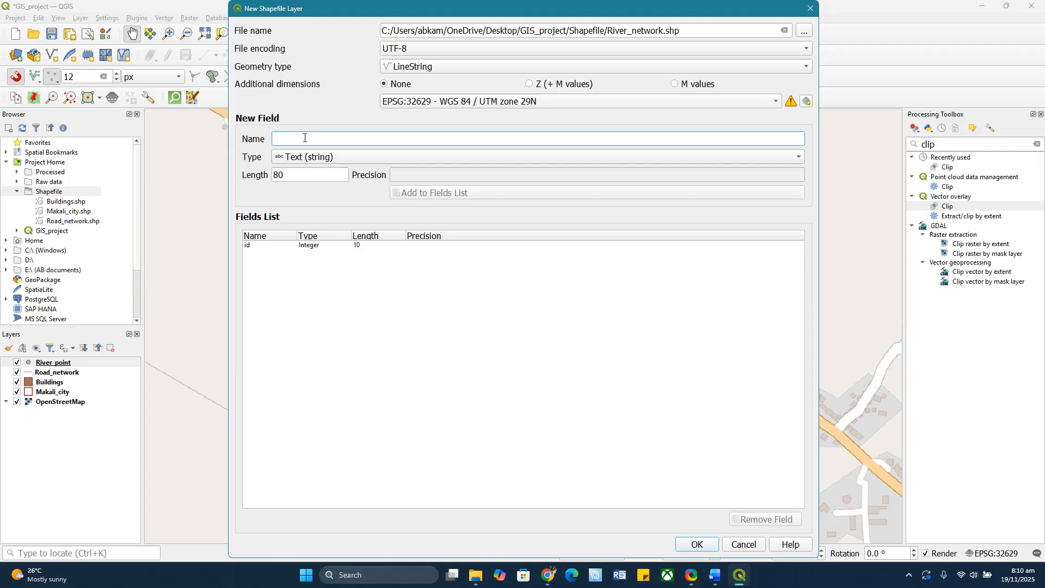
{"action": "type", "text": "Name"}
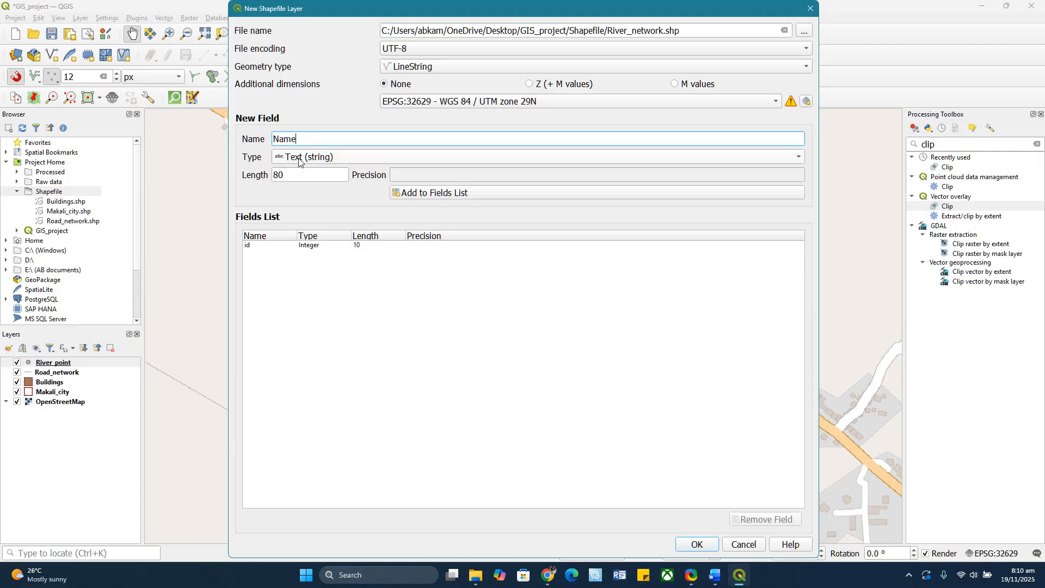
{"action": "left_click", "coordinate": [425, 194]}
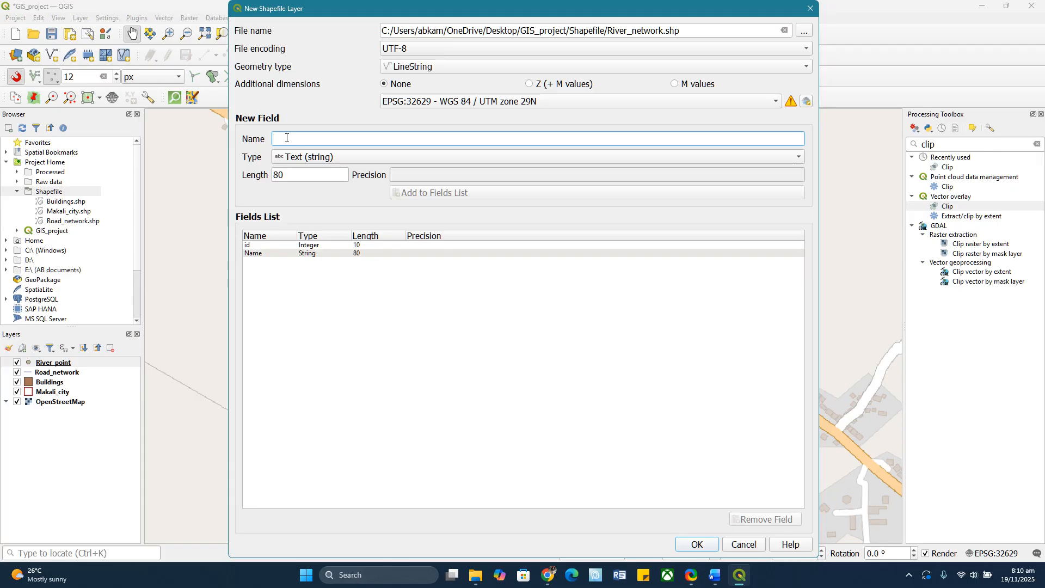
Add a decimal field called Length_km with length 5 and precision 2 to the shapefile's field list.
{"action": "type", "text": "L"}
{"action": "type", "text": "ength_km"}
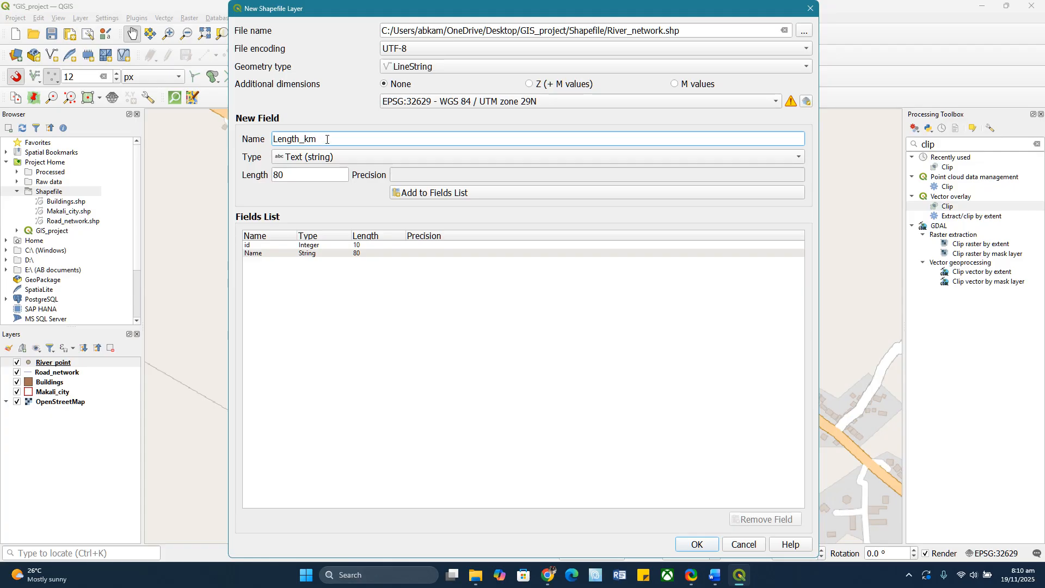
{"action": "left_click", "coordinate": [330, 159]}
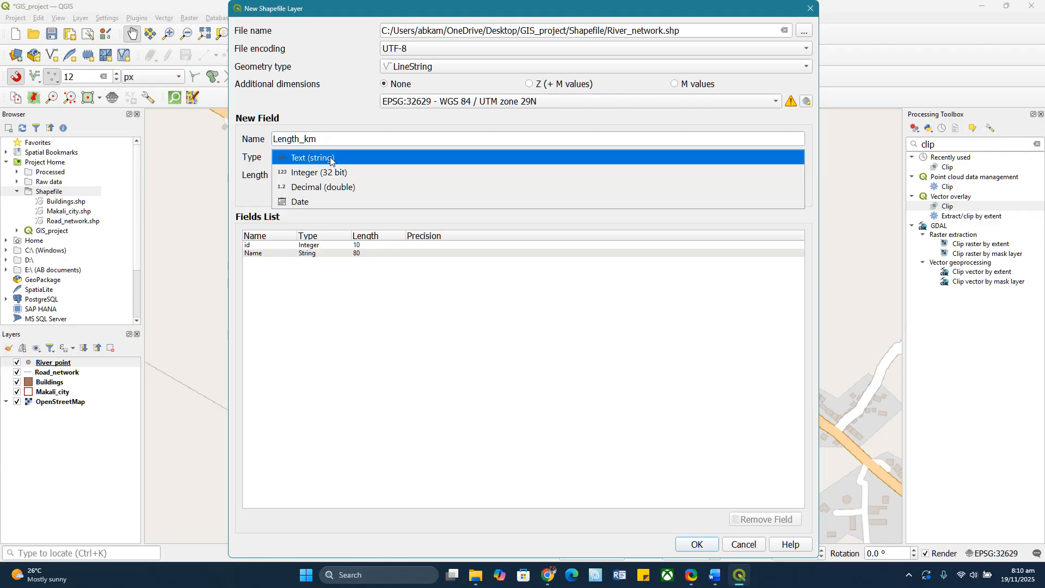
{"action": "left_click", "coordinate": [312, 188]}
{"action": "left_click_drag", "start_coordinate": [300, 180], "coordinate": [265, 180]}
{"action": "type", "text": "5"}
{"action": "left_click", "coordinate": [395, 176]}
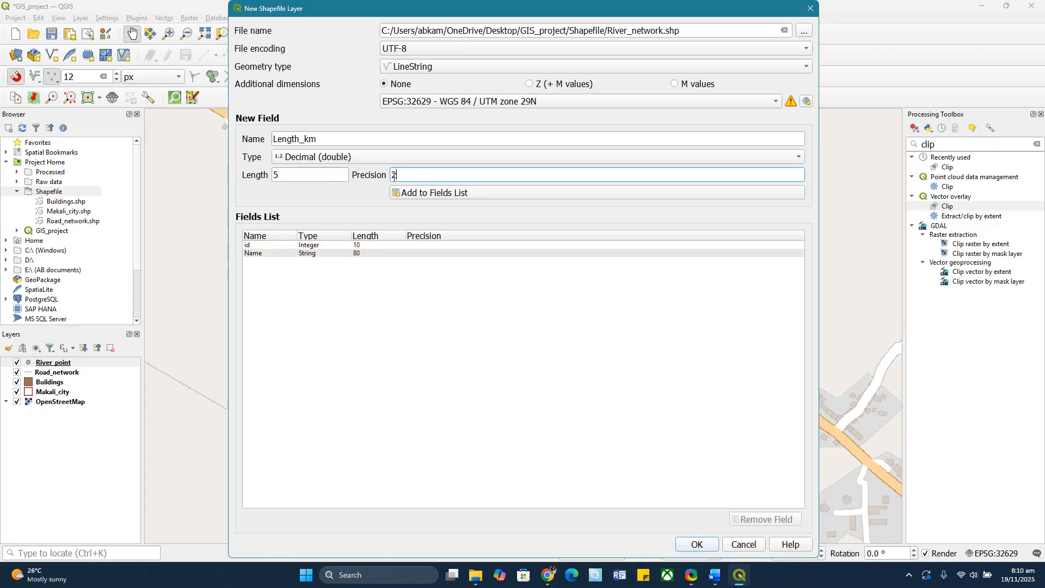
{"action": "left_click", "coordinate": [428, 195]}
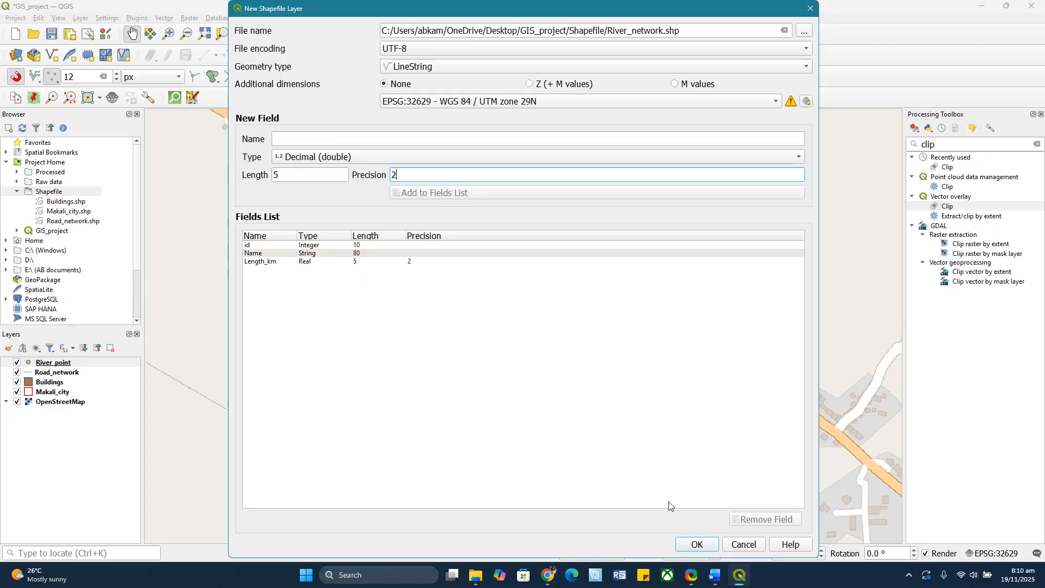
Create the River_network shapefile and add it to the map as a layer.
{"action": "left_click", "coordinate": [696, 545]}
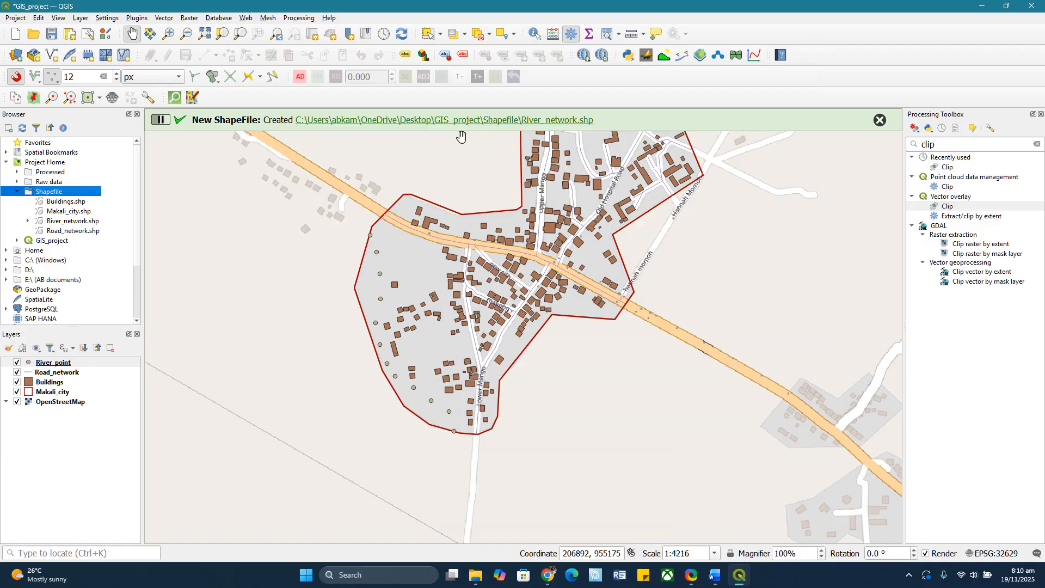
{"action": "left_click", "coordinate": [68, 225]}
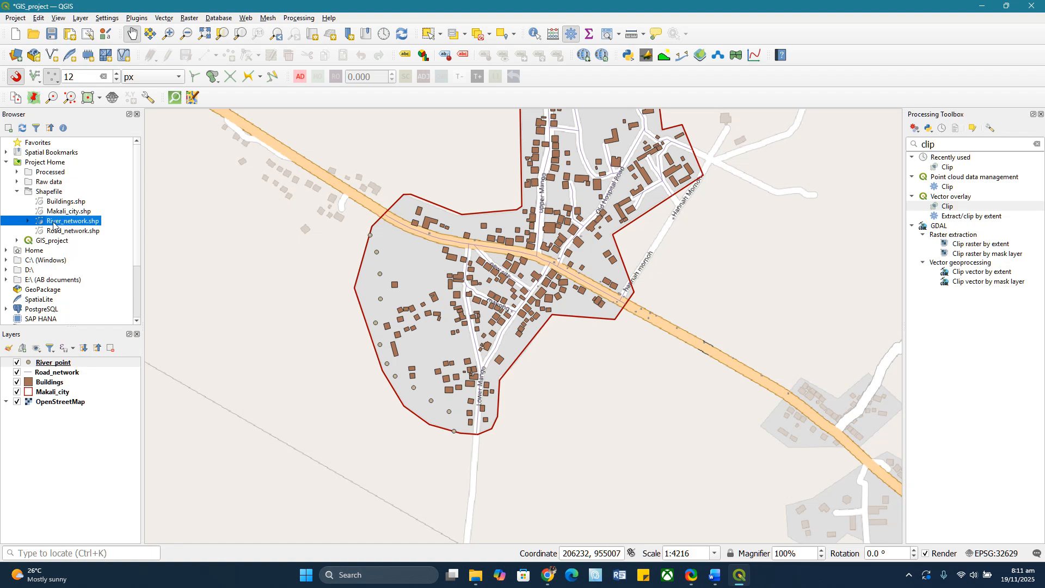
{"action": "left_click_drag", "start_coordinate": [53, 224], "coordinate": [217, 278]}
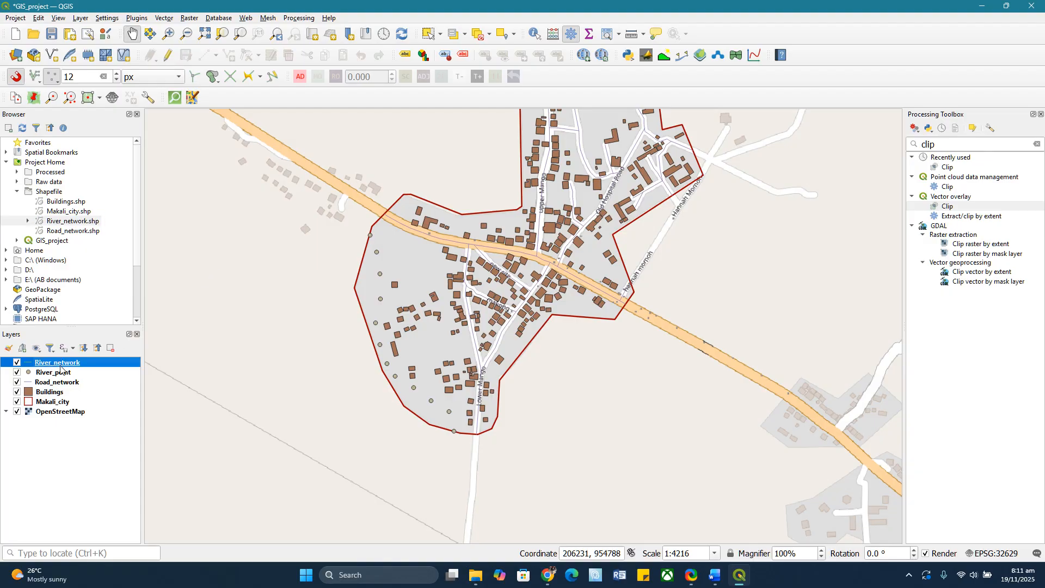
Label the River_point layer with single labels using the Point_ID field.
{"action": "left_click", "coordinate": [53, 375]}
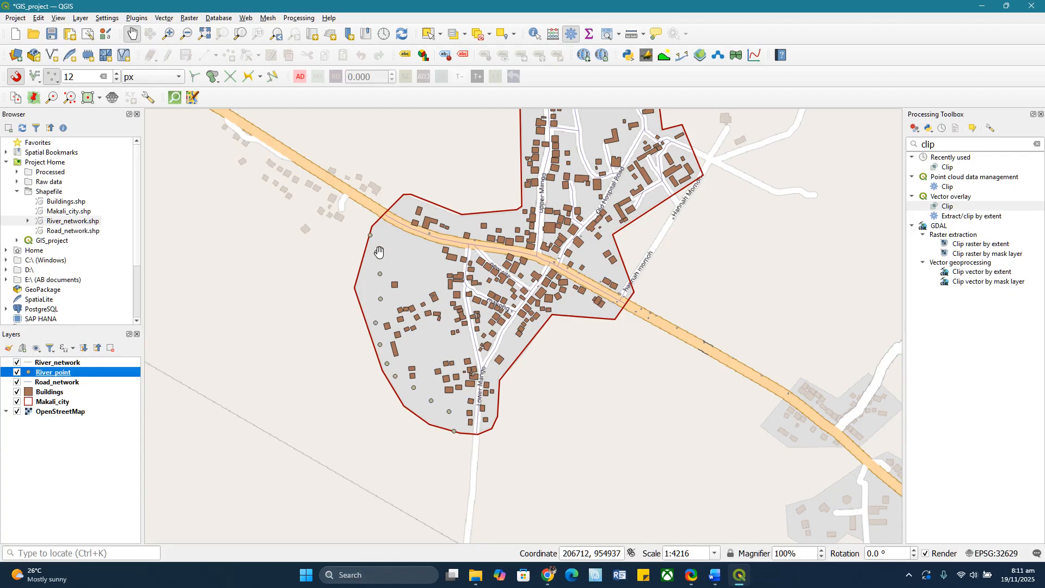
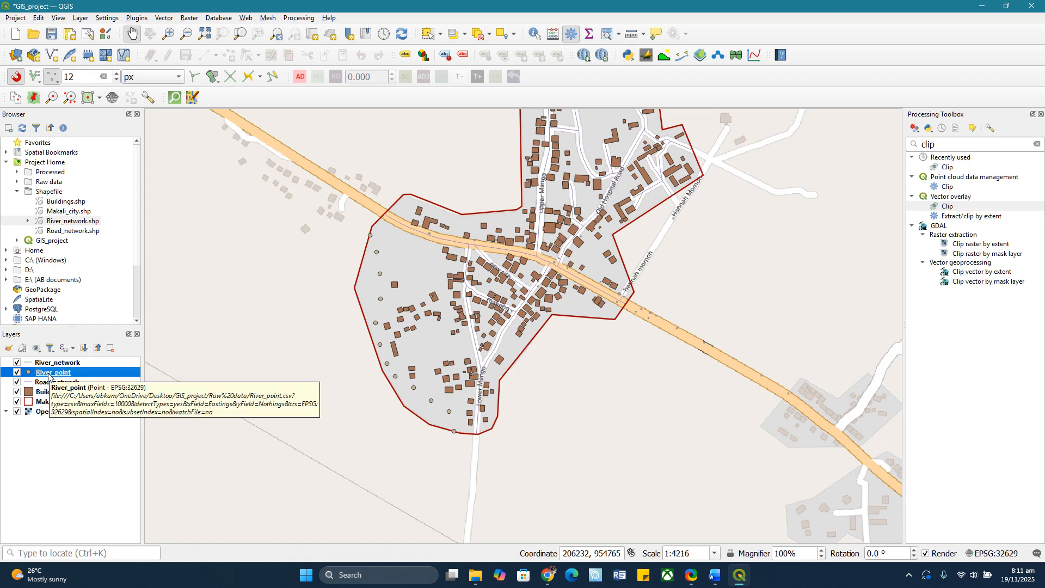
{"action": "right_click", "coordinate": [49, 375]}
{"action": "left_click", "coordinate": [71, 367]}
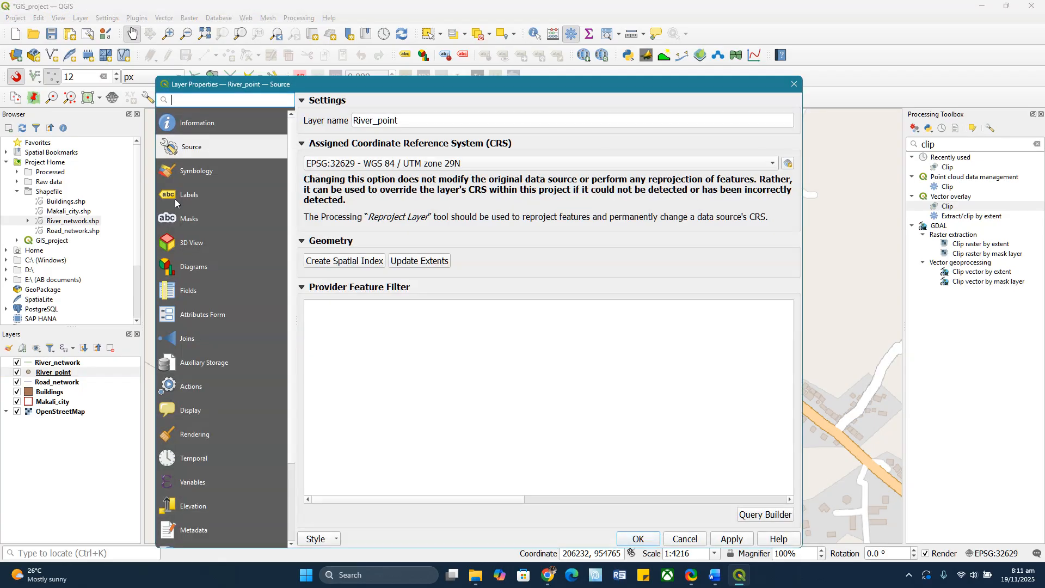
{"action": "left_click", "coordinate": [189, 197]}
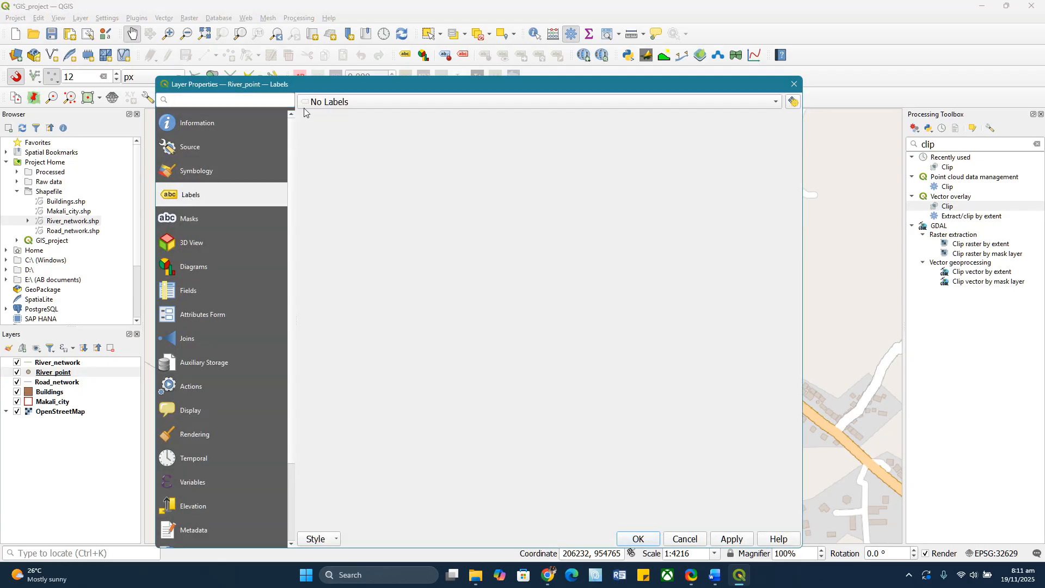
{"action": "left_click", "coordinate": [347, 104]}
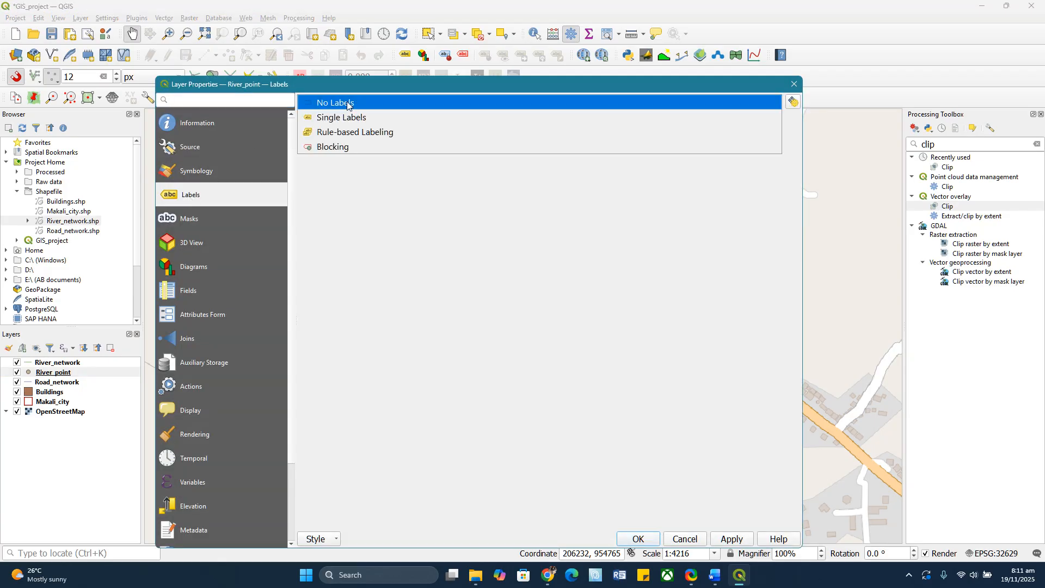
{"action": "left_click", "coordinate": [346, 117]}
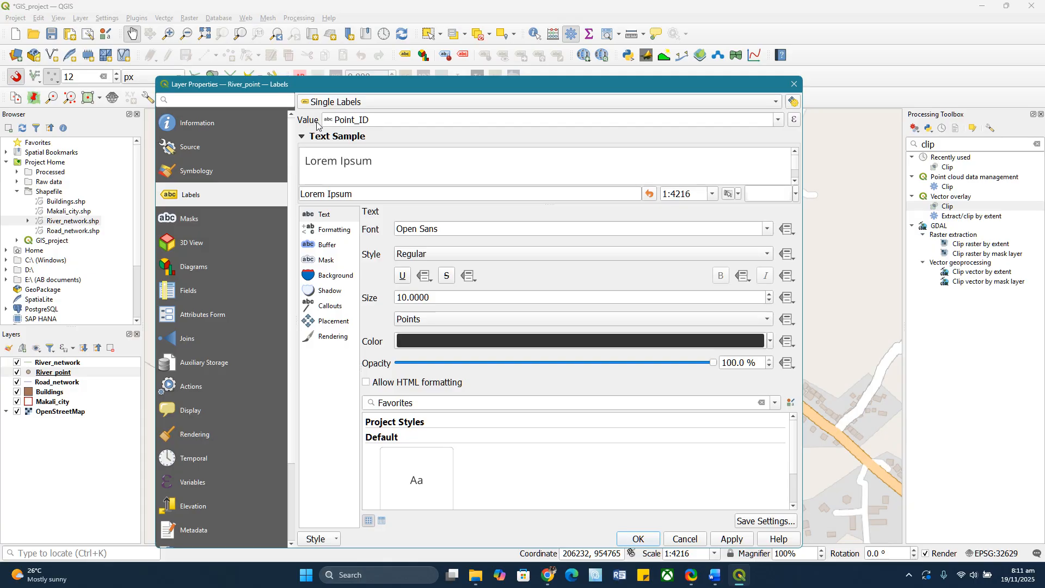
{"action": "left_click", "coordinate": [777, 120]}
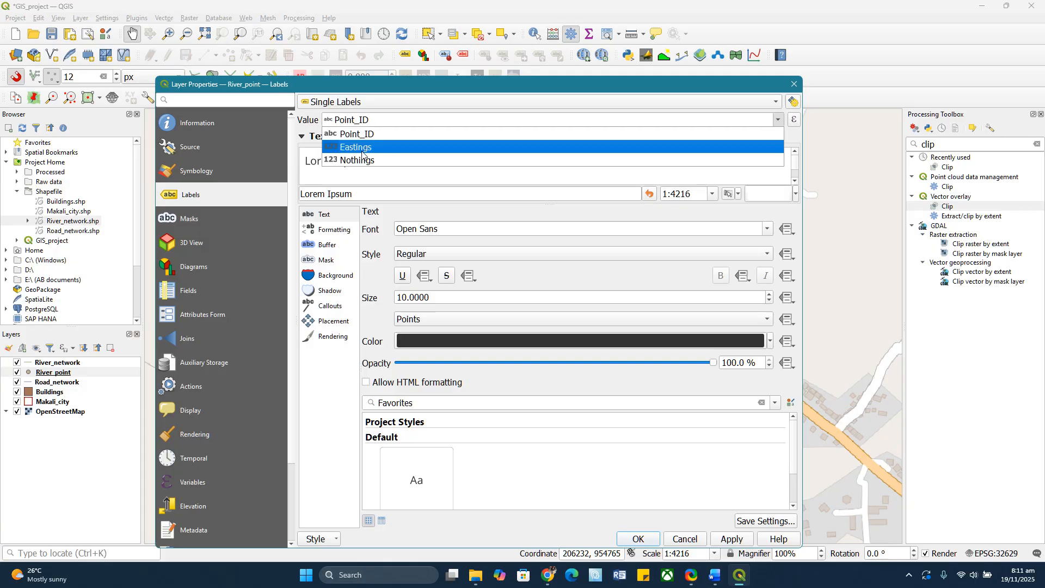
{"action": "left_click", "coordinate": [357, 135]}
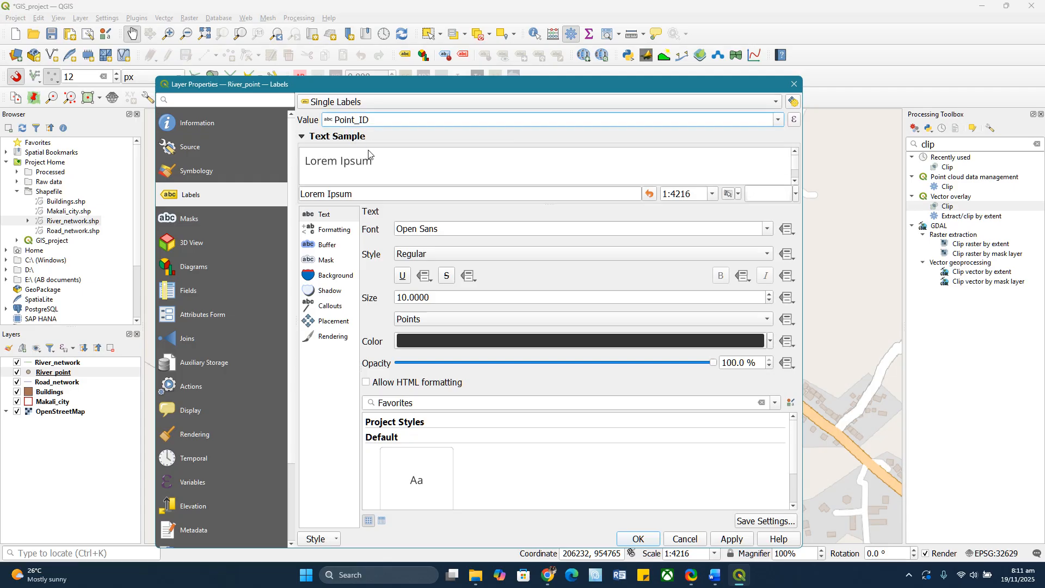
{"action": "left_click", "coordinate": [646, 538]}
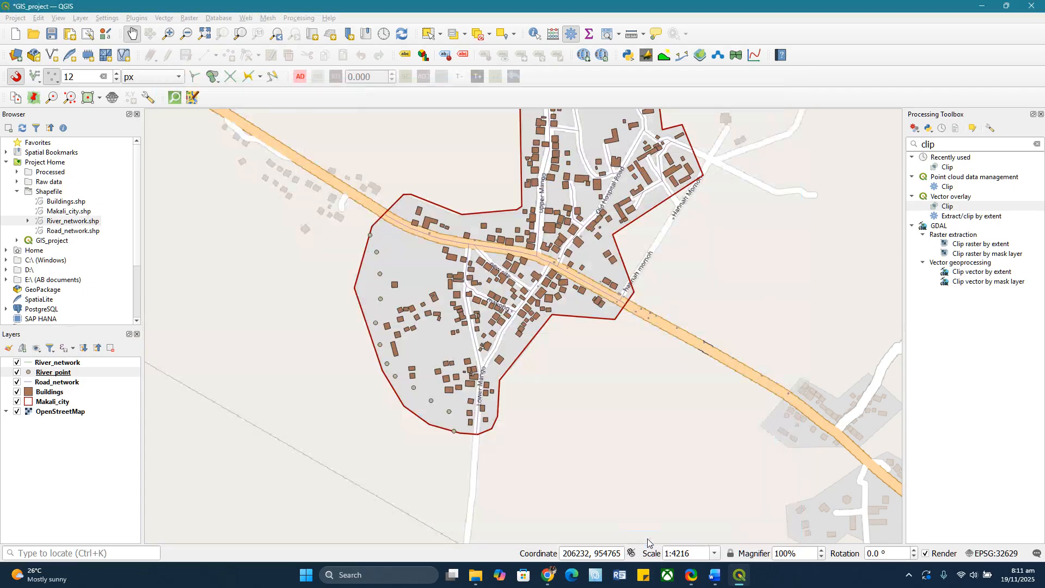
Enable editing on the River_network layer and start adding a line feature.
{"action": "scroll", "coordinate": [401, 283], "scroll_direction": "up", "scroll_amount": 1}
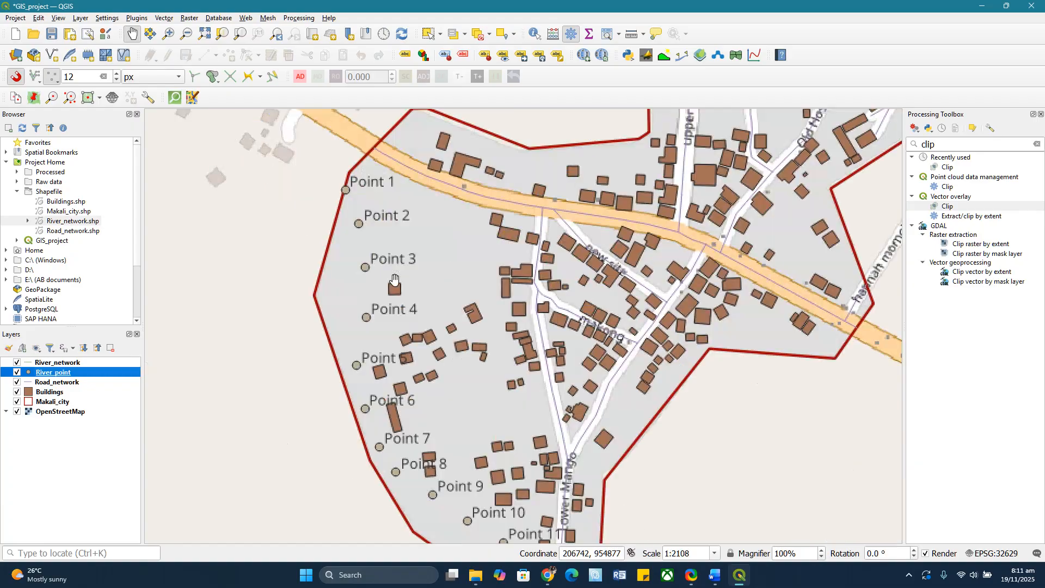
{"action": "left_click_drag", "start_coordinate": [403, 283], "coordinate": [401, 235]}
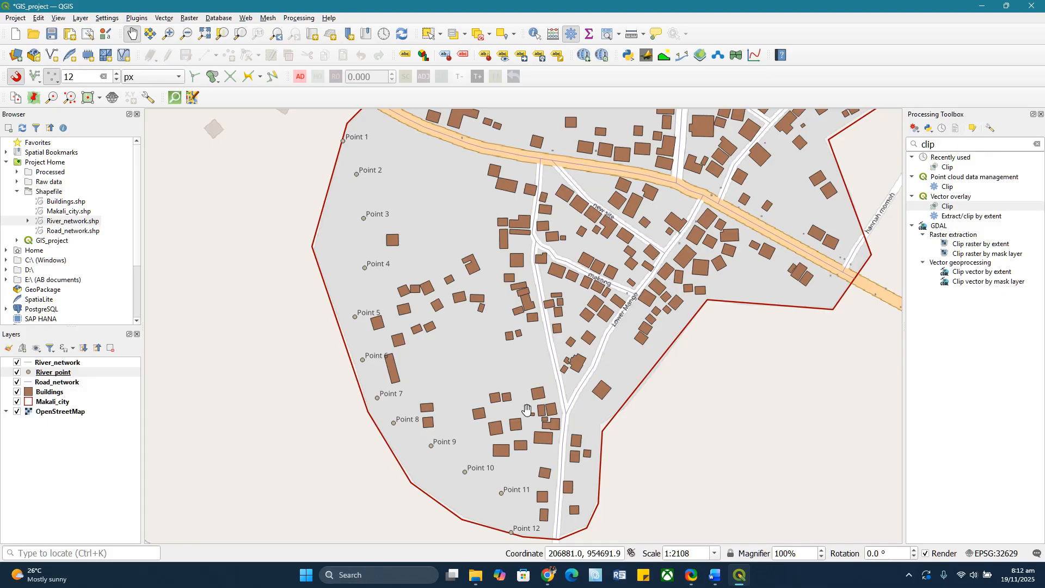
{"action": "left_click", "coordinate": [44, 364]}
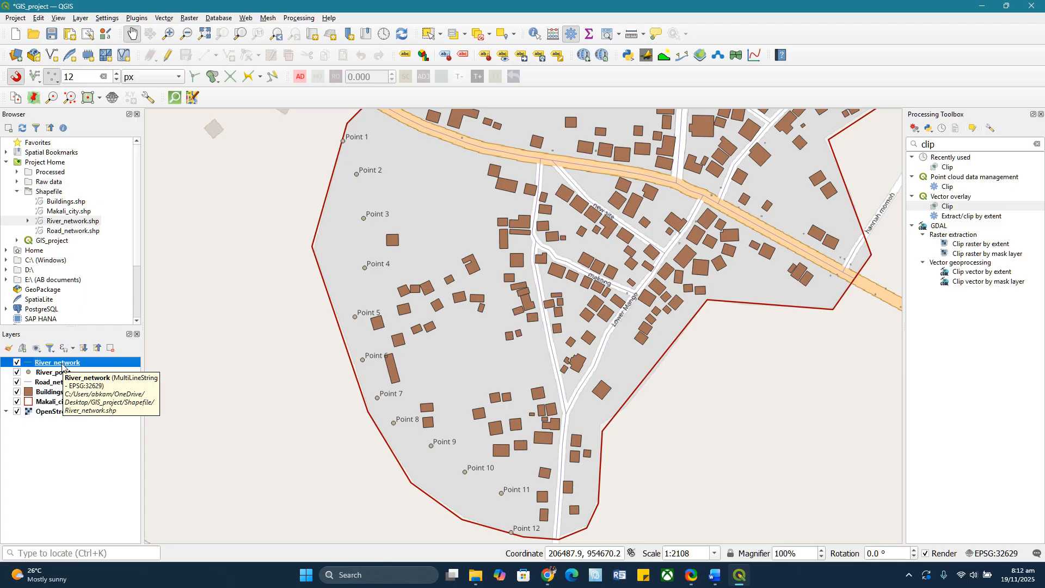
{"action": "right_click", "coordinate": [62, 366]}
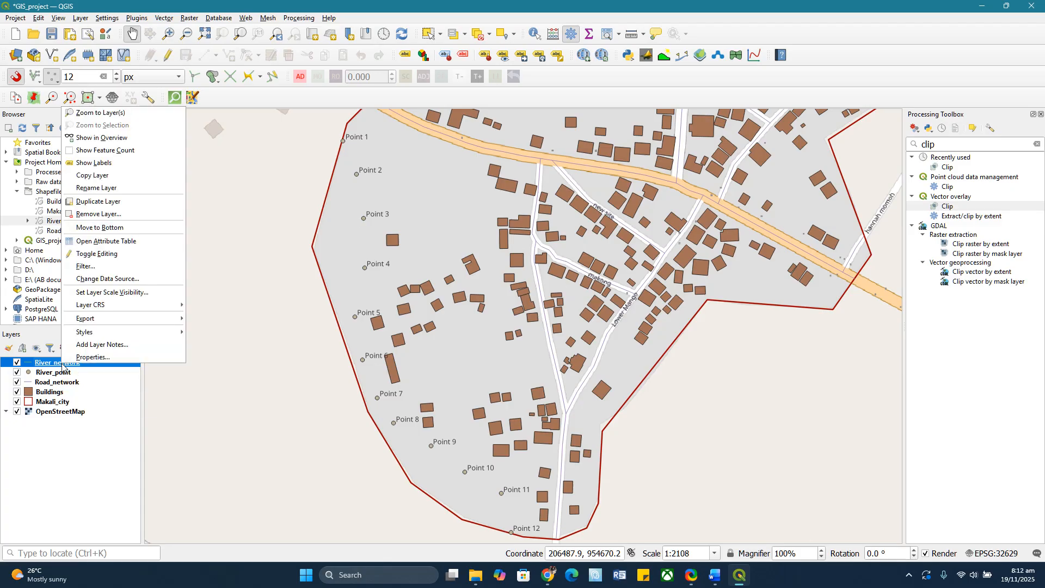
{"action": "left_click", "coordinate": [87, 256]}
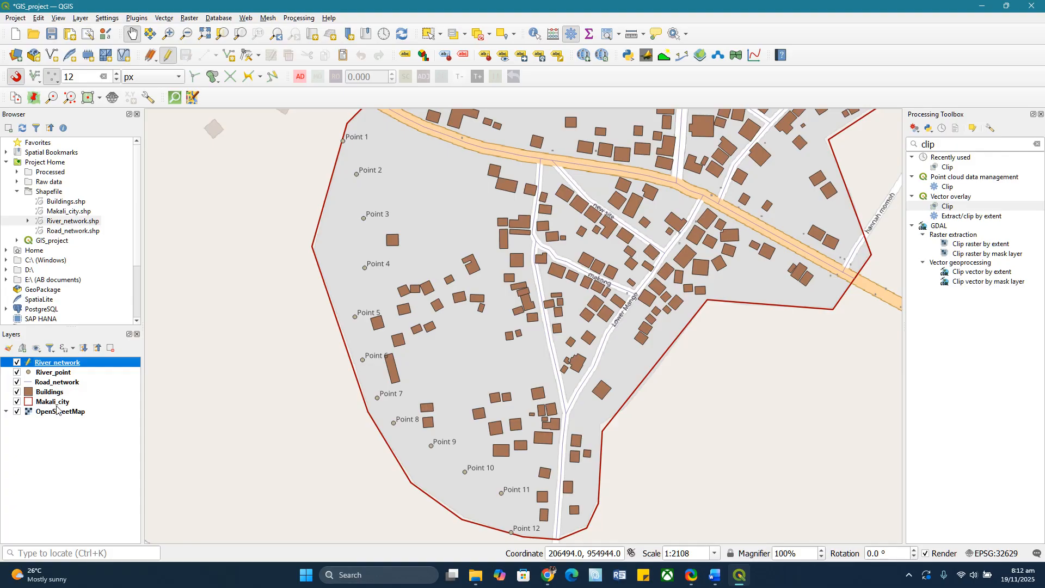
{"action": "left_click", "coordinate": [228, 57]}
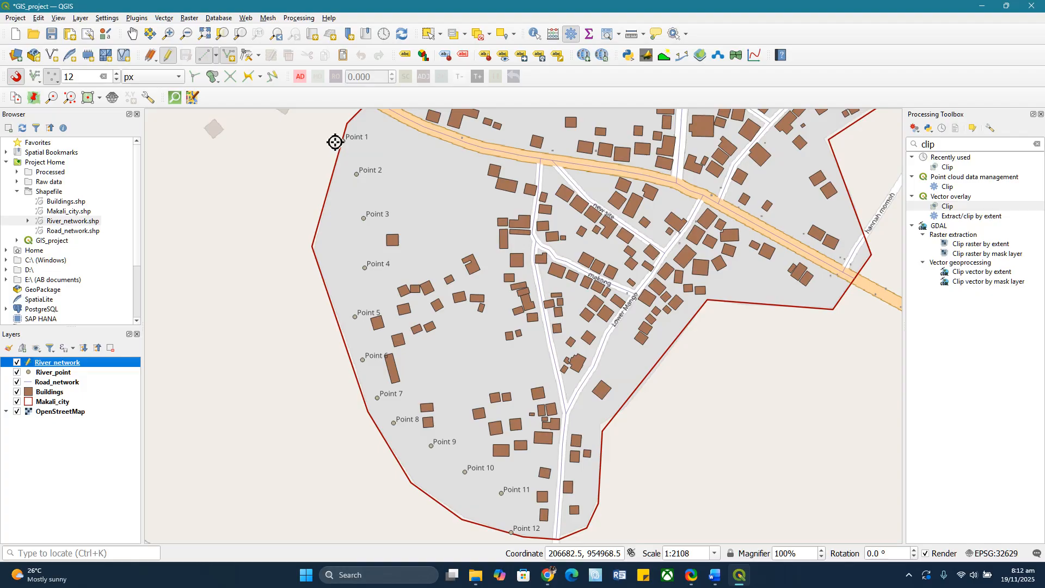
Turn off snapping in the project's snapping settings.
{"action": "left_click", "coordinate": [15, 18]}
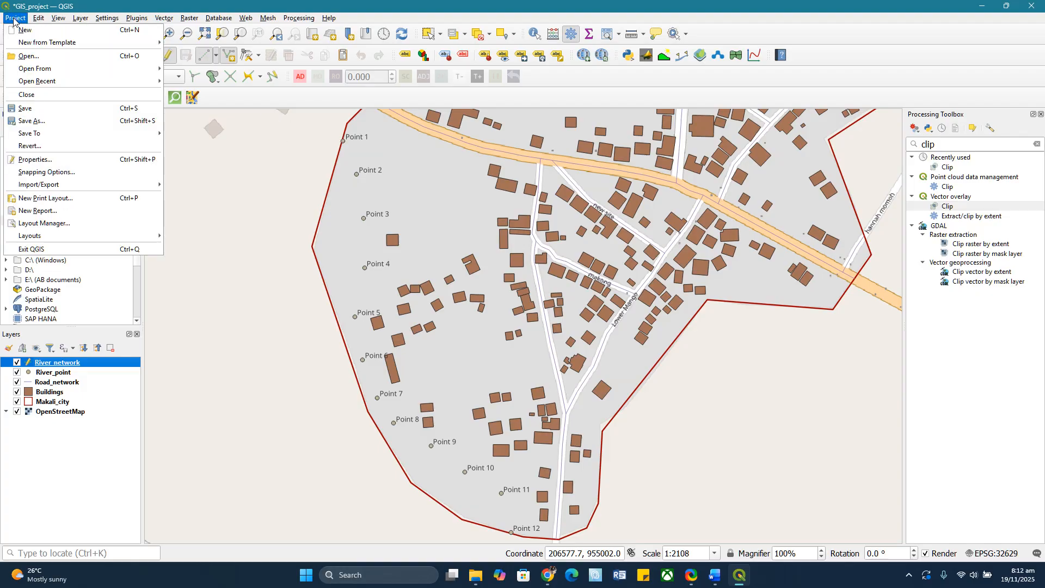
{"action": "left_click", "coordinate": [74, 173]}
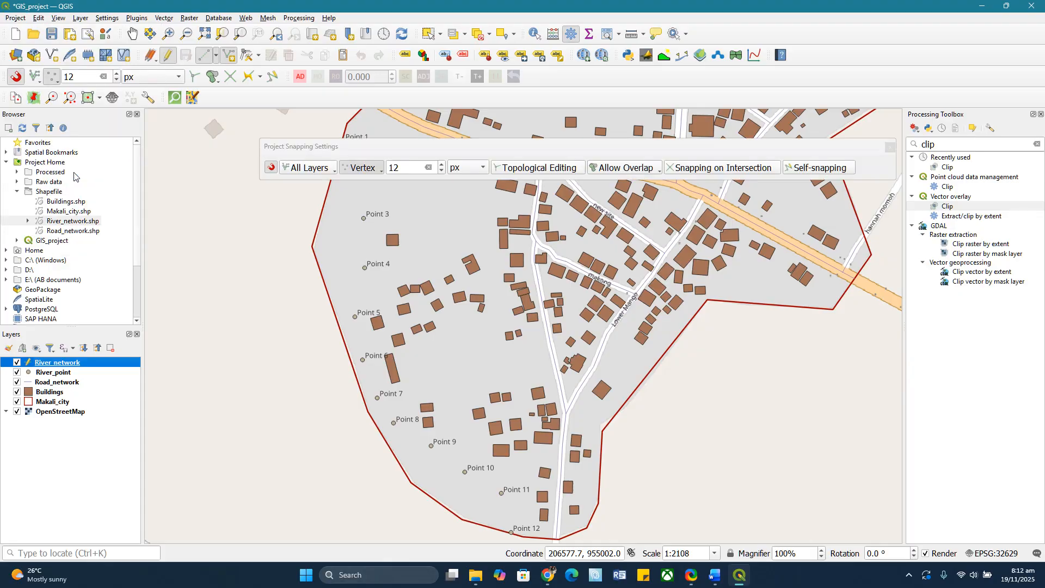
{"action": "left_click", "coordinate": [271, 170]}
{"action": "left_click", "coordinate": [892, 147]}
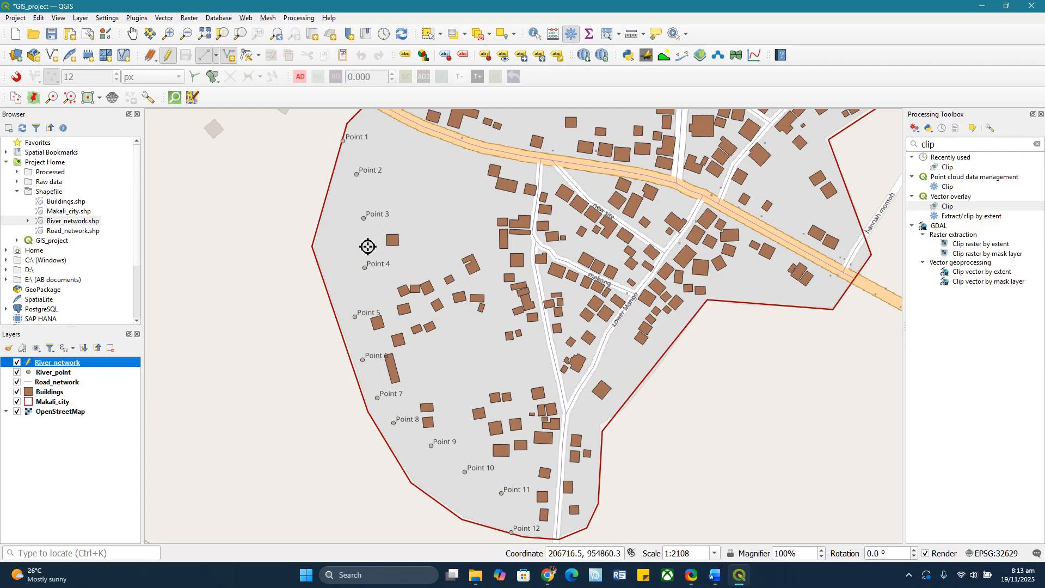
Enable snapping in the project's snapping settings, keeping all layers and the Vertex snap type.
{"action": "left_click", "coordinate": [13, 19]}
{"action": "left_click", "coordinate": [102, 173]}
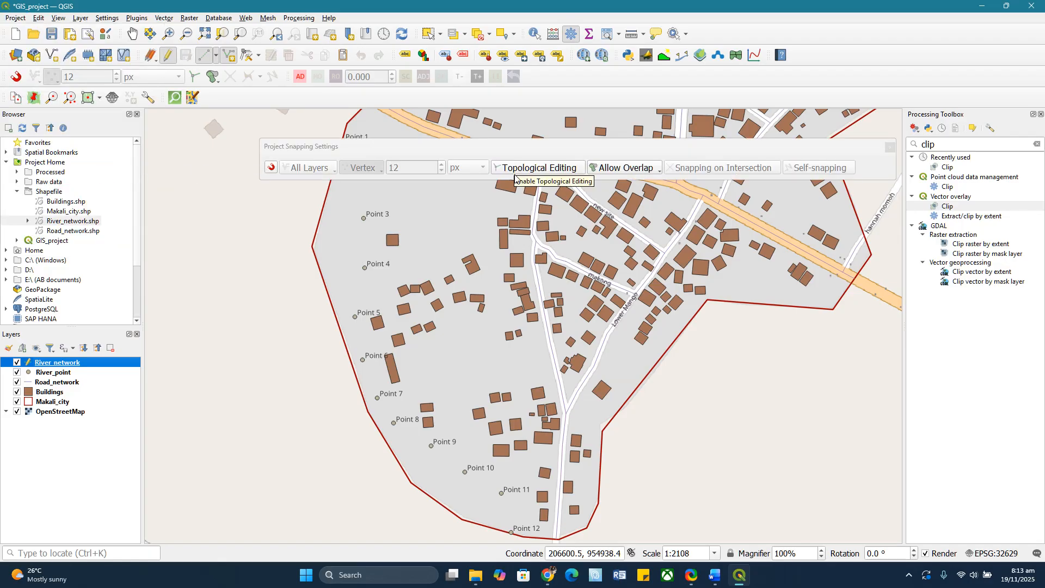
{"action": "left_click", "coordinate": [270, 168]}
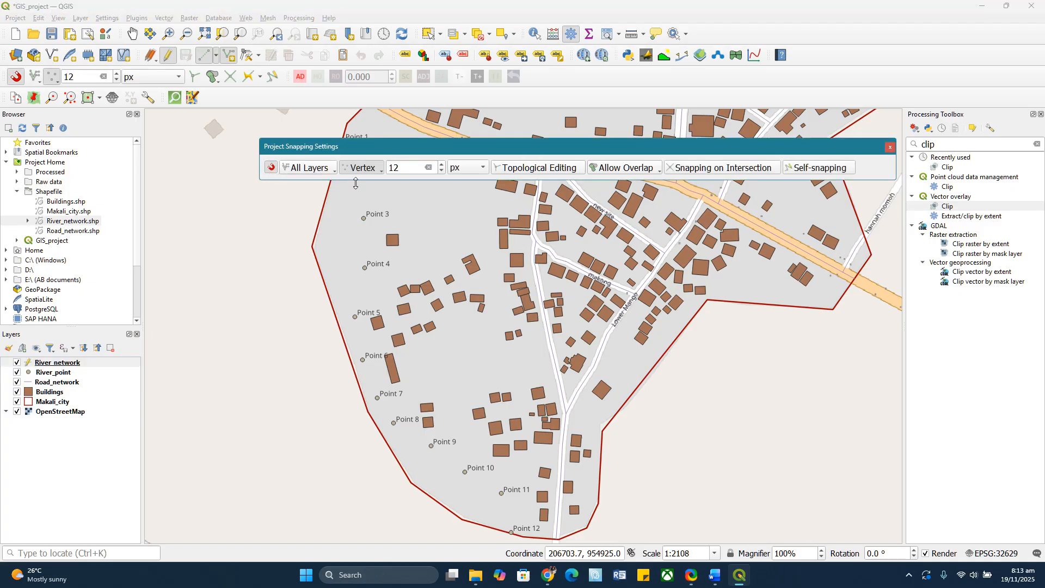
{"action": "left_click", "coordinate": [380, 170]}
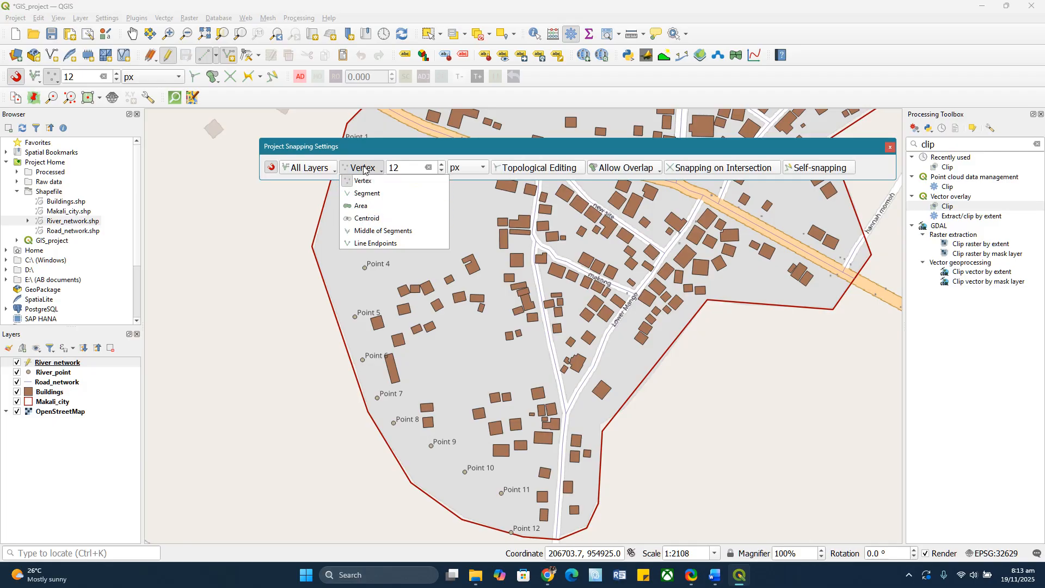
{"action": "left_click", "coordinate": [363, 170]}
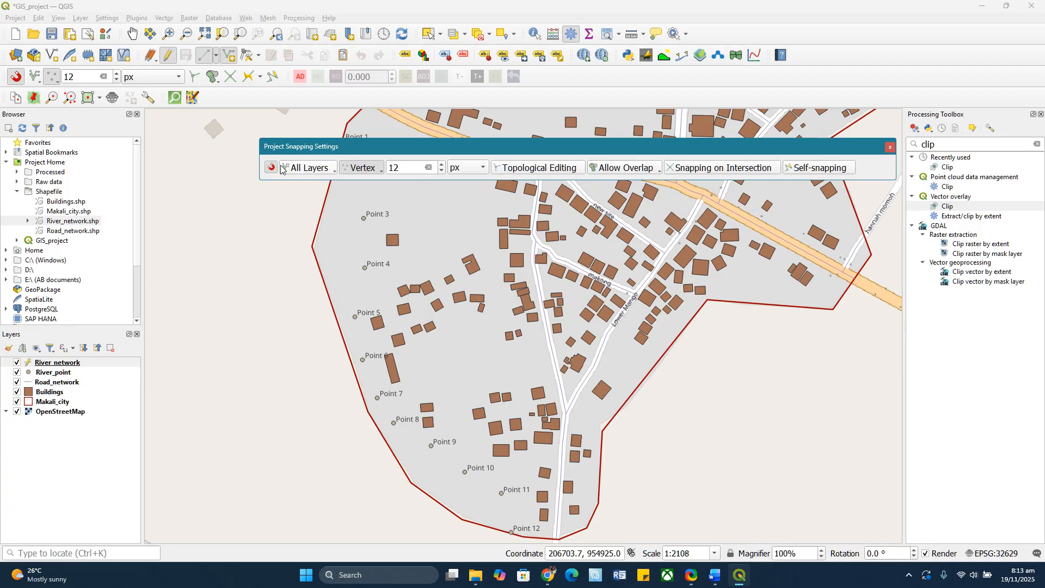
{"action": "left_click", "coordinate": [890, 148]}
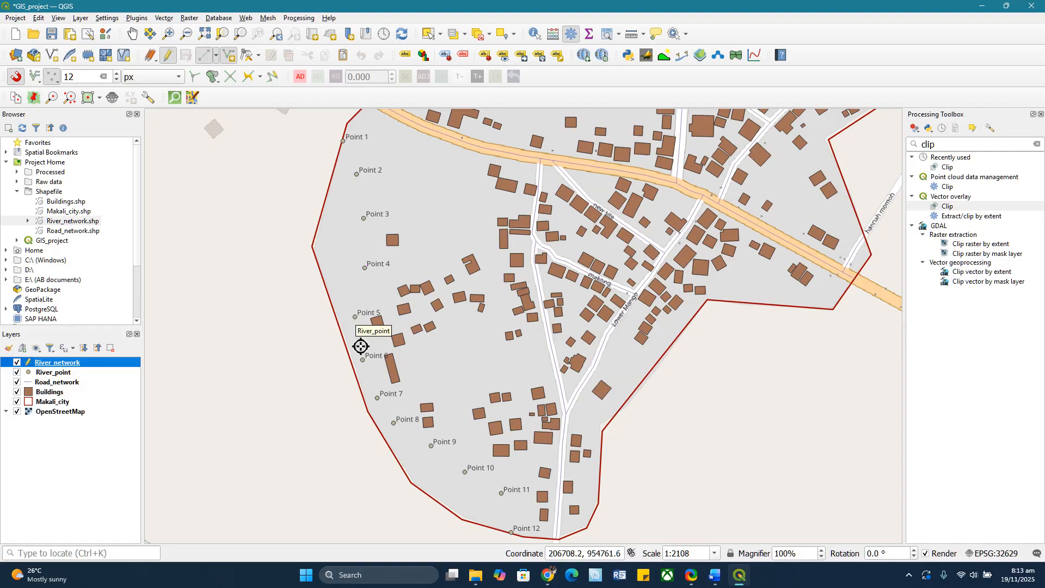
Digitize the river line on River_network by snapping vertices to Point 1 through Point 12 in order, and finish the line.
{"action": "left_click", "coordinate": [343, 142]}
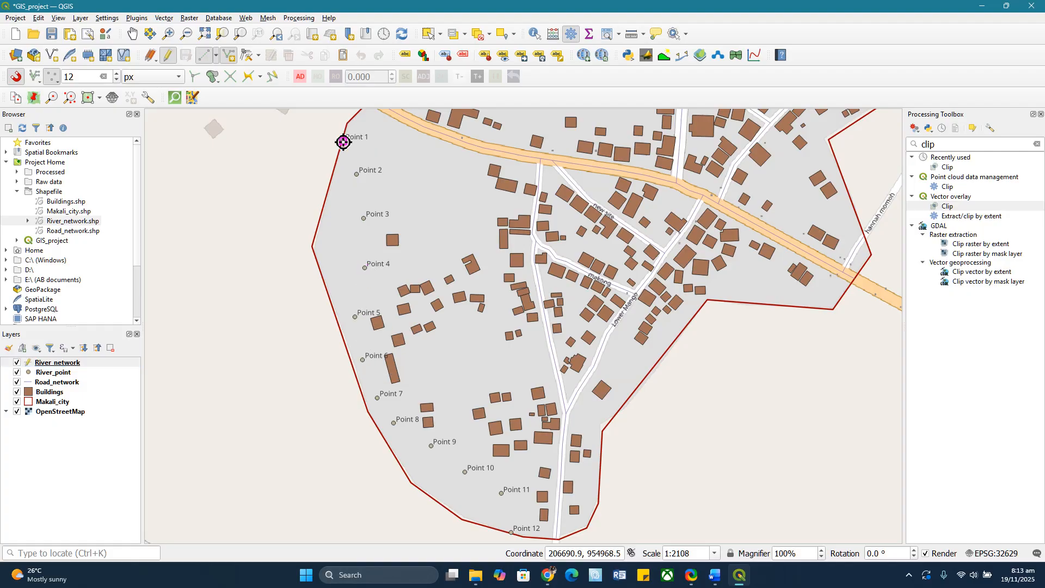
{"action": "left_click", "coordinate": [356, 174]}
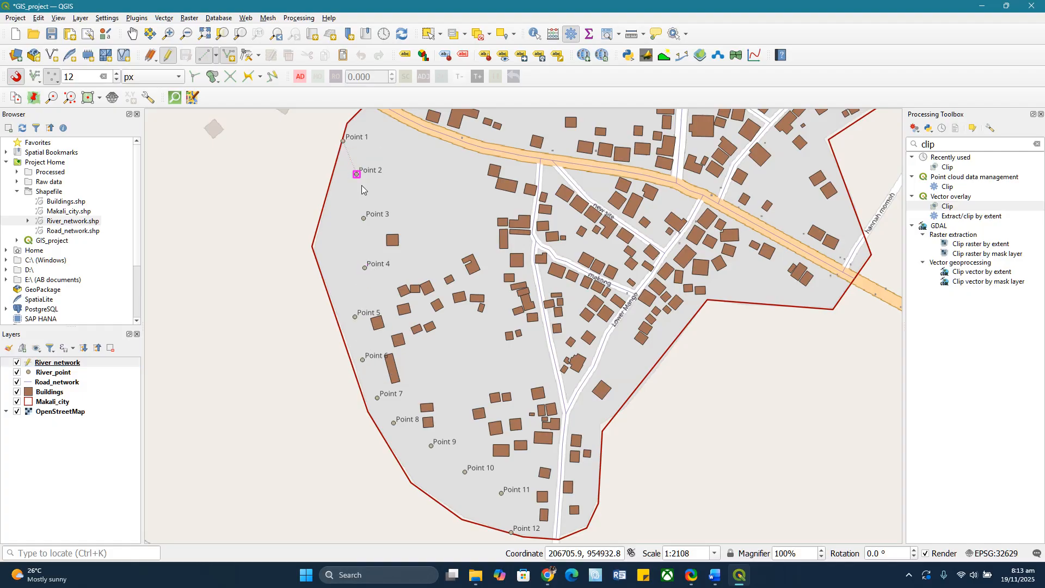
{"action": "left_click", "coordinate": [364, 215]}
{"action": "left_click", "coordinate": [365, 267]}
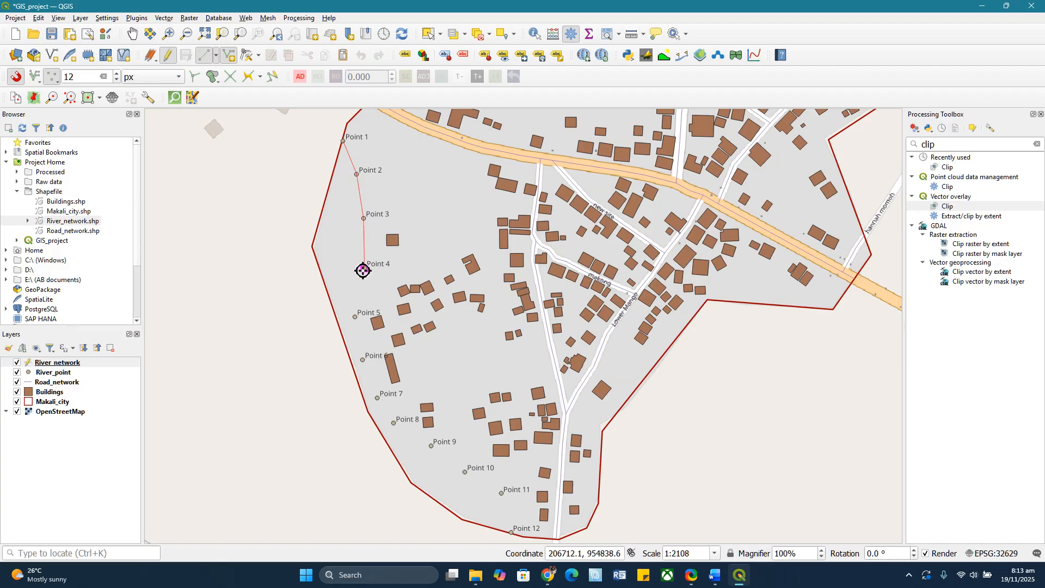
{"action": "left_click", "coordinate": [354, 316]}
{"action": "left_click", "coordinate": [363, 359]}
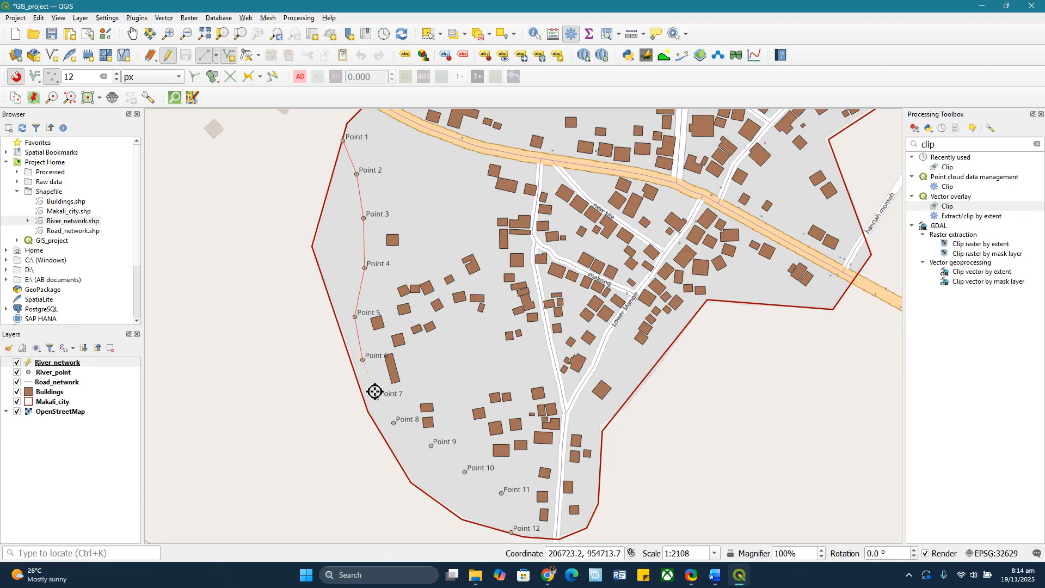
{"action": "left_click", "coordinate": [377, 396]}
{"action": "left_click", "coordinate": [394, 422]}
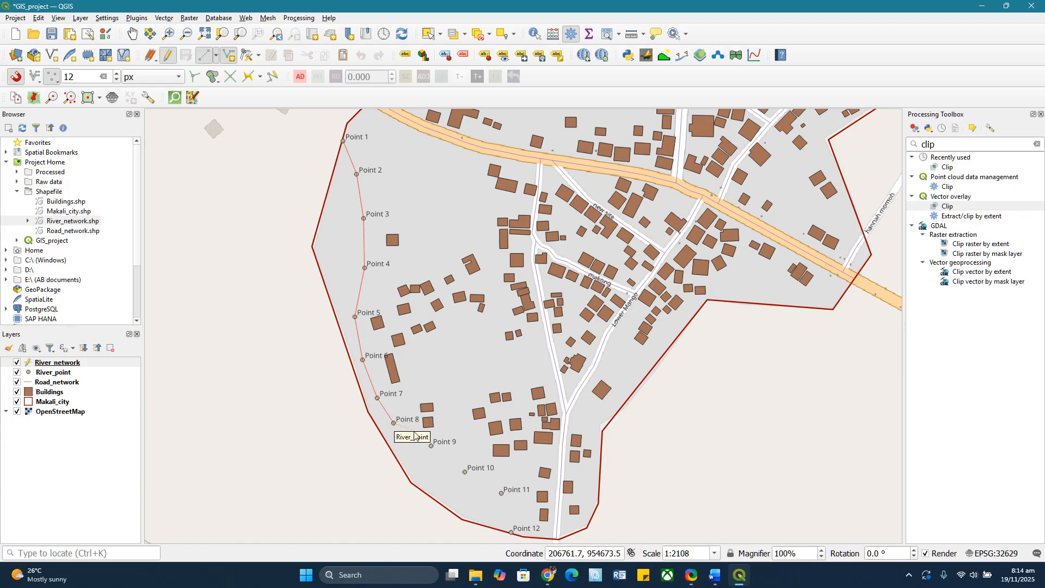
{"action": "left_click", "coordinate": [431, 446]}
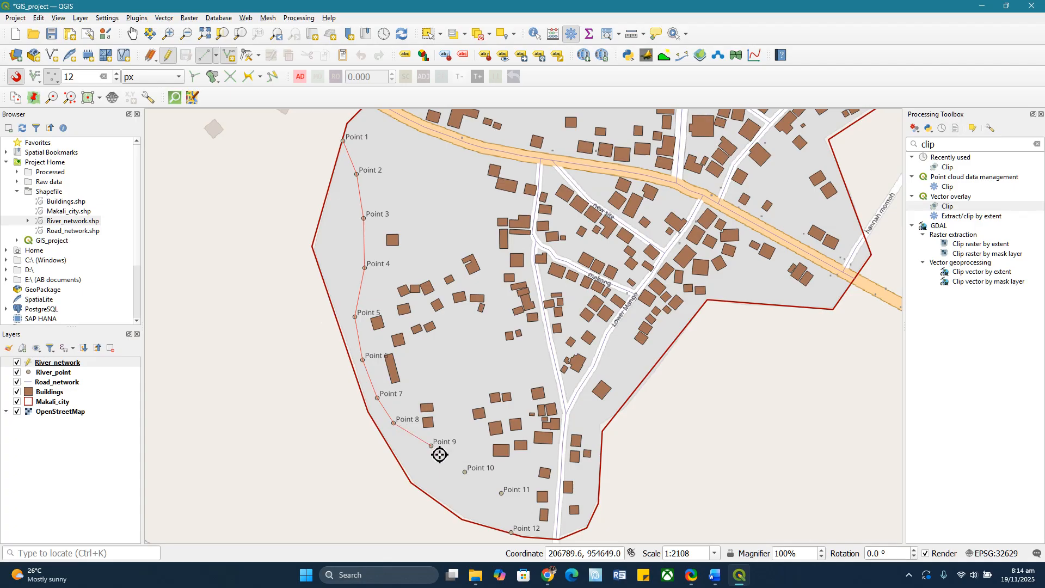
{"action": "left_click", "coordinate": [465, 471]}
{"action": "left_click", "coordinate": [501, 492]}
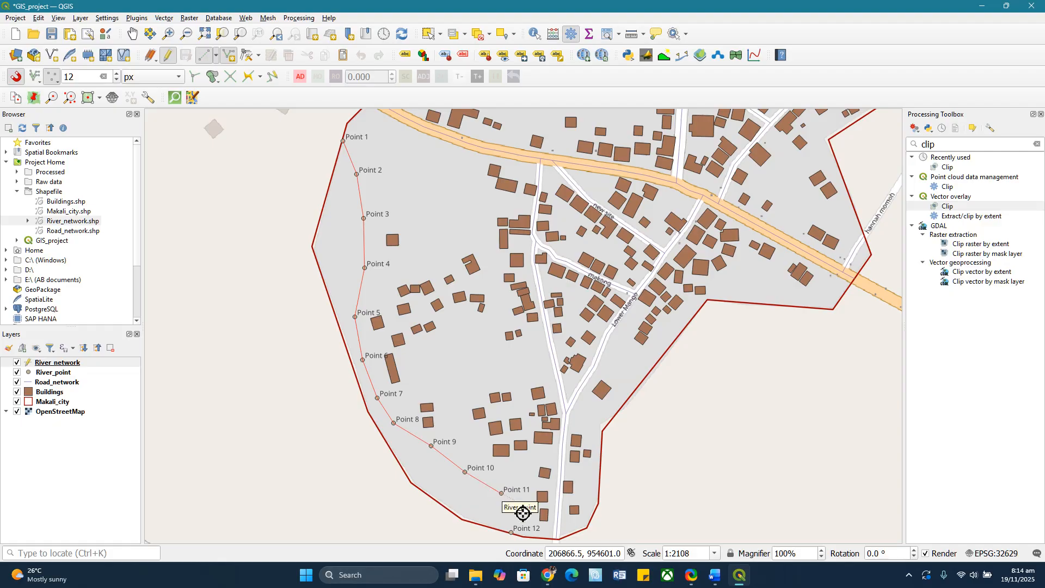
{"action": "left_click", "coordinate": [511, 532]}
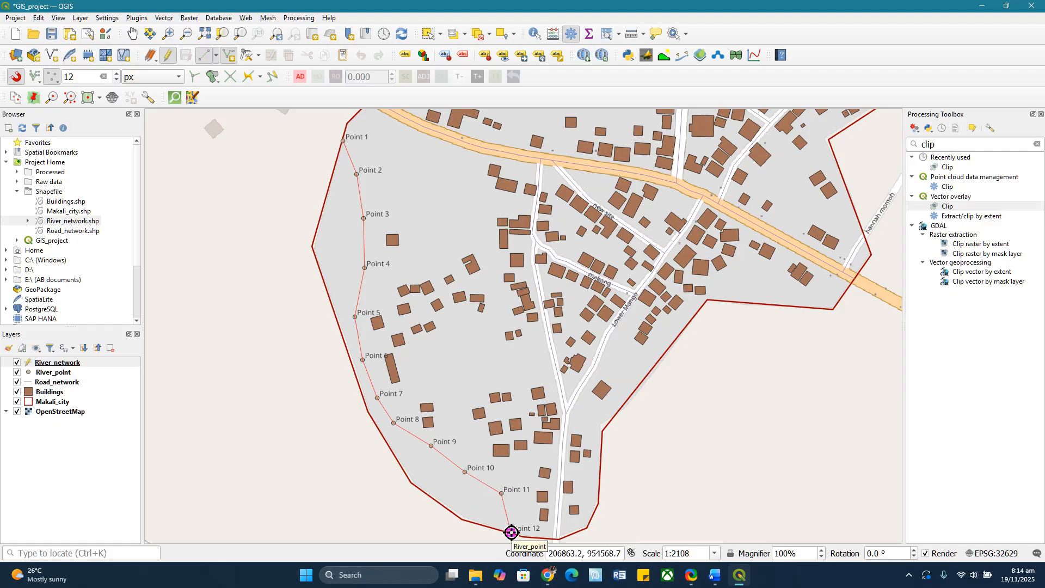
{"action": "right_click", "coordinate": [511, 531]}
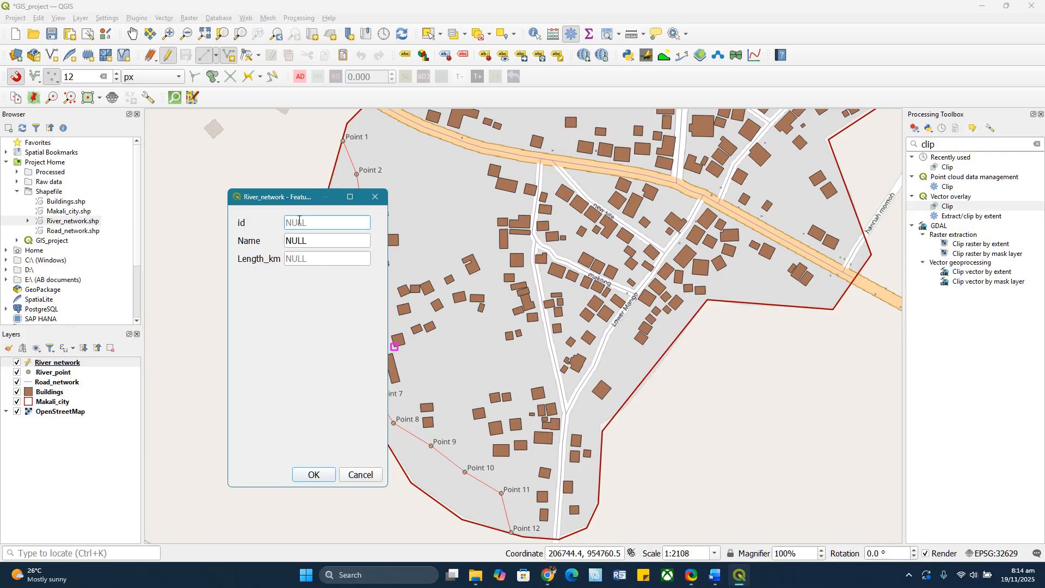
Fill in the Name attribute of the new river feature and accept the form.
{"action": "left_click", "coordinate": [304, 241]}
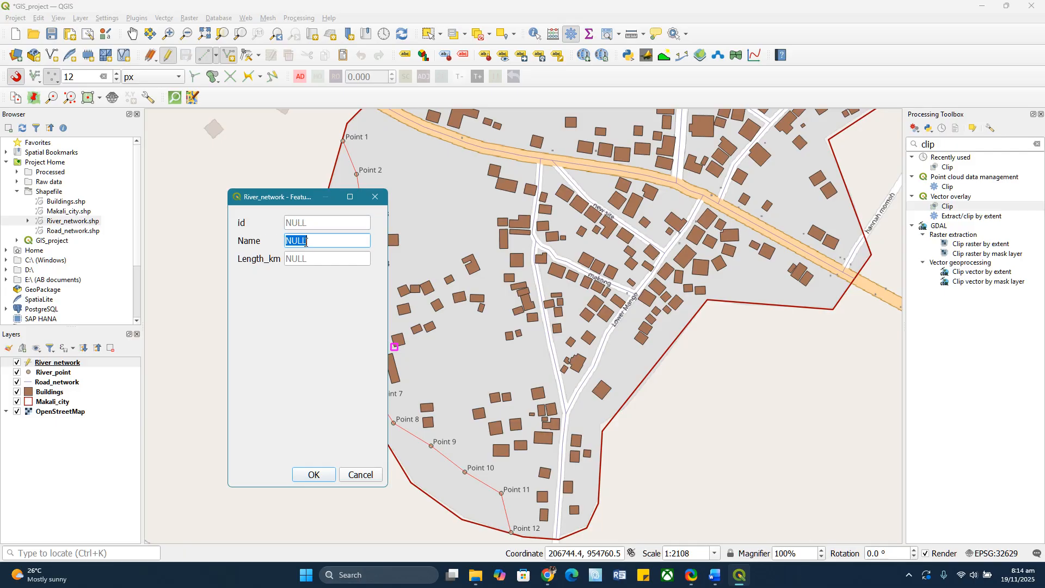
{"action": "type", "text": "Ma"}
{"action": "left_click", "coordinate": [314, 475]}
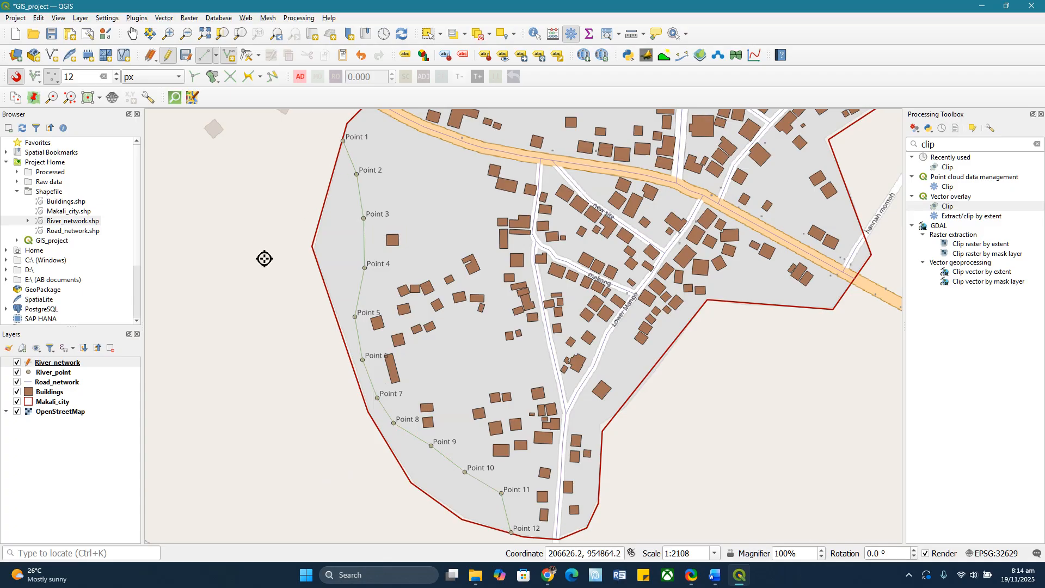
Stop editing the River_network layer and save its changes.
{"action": "right_click", "coordinate": [42, 368]}
{"action": "left_click", "coordinate": [90, 231]}
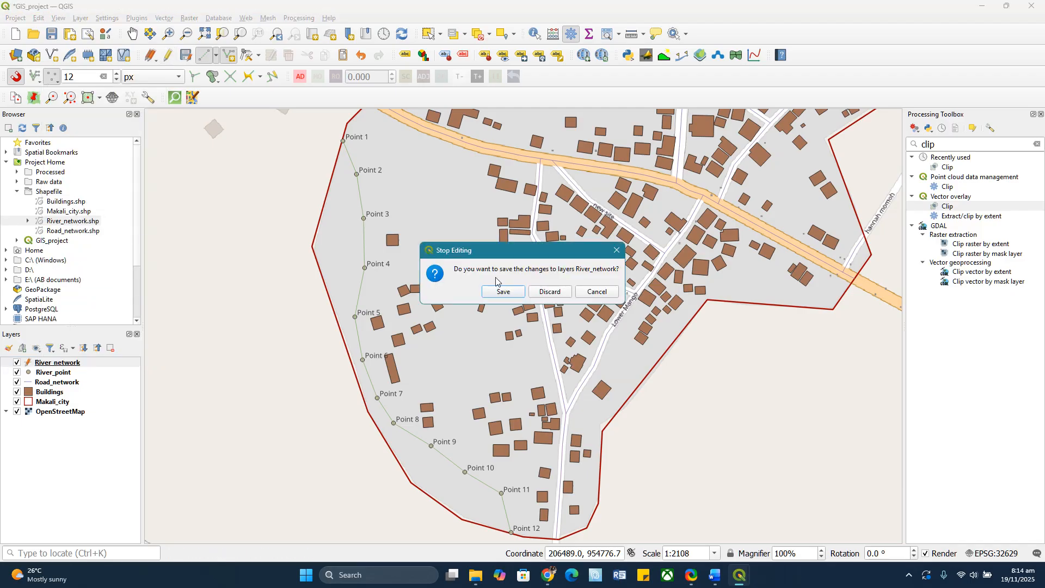
{"action": "left_click", "coordinate": [503, 292]}
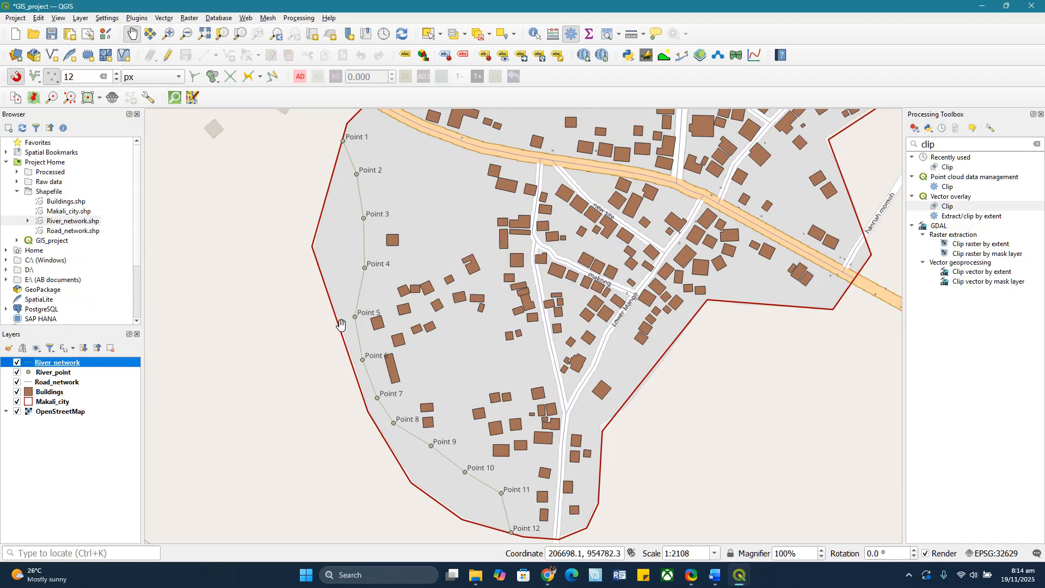
Hide the River_point layer so only the digitized river line is displayed in that area.
{"action": "scroll", "coordinate": [270, 326], "scroll_direction": "down", "scroll_amount": 1}
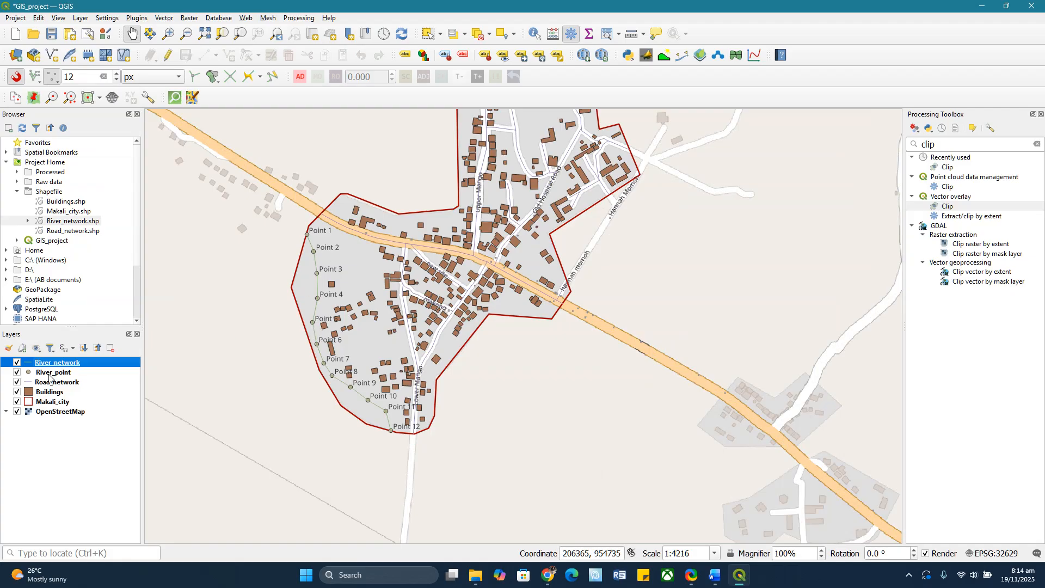
{"action": "left_click", "coordinate": [16, 373]}
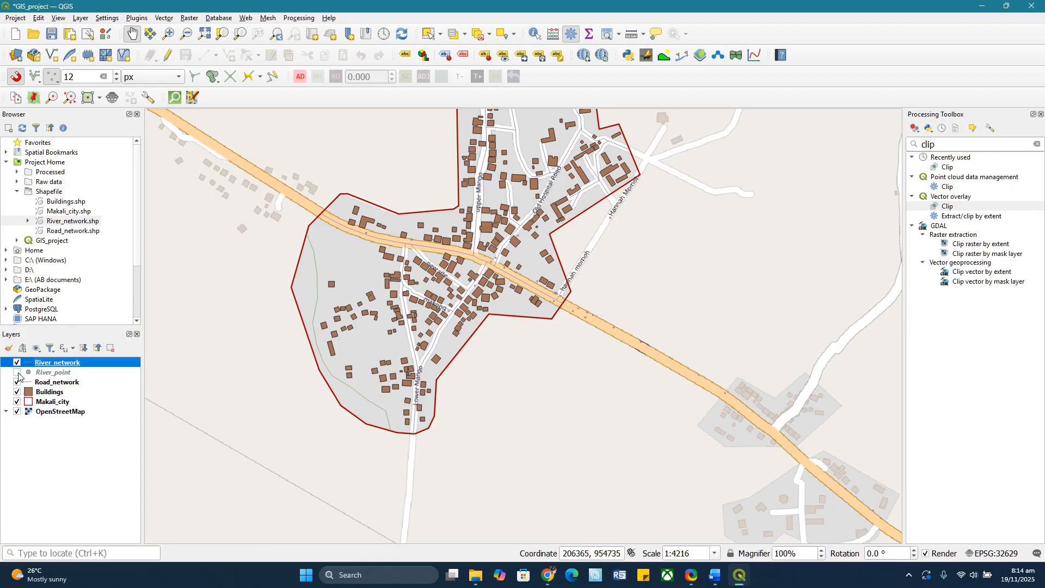
{"action": "left_click_drag", "start_coordinate": [373, 295], "coordinate": [414, 390]}
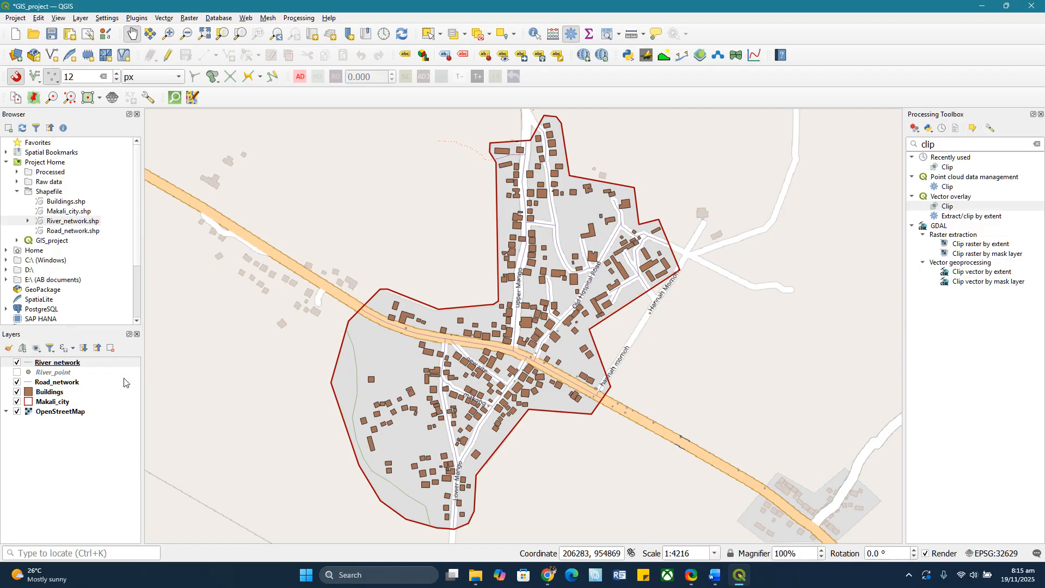
Set the color of the River_network layer's simple line symbol to a bright blue.
{"action": "right_click", "coordinate": [55, 364]}
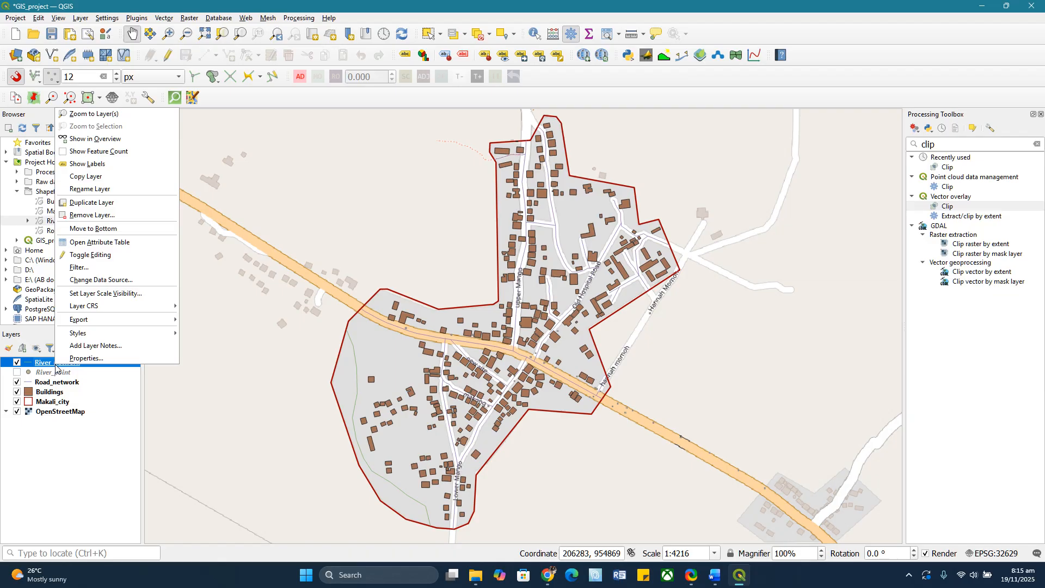
{"action": "left_click", "coordinate": [81, 358]}
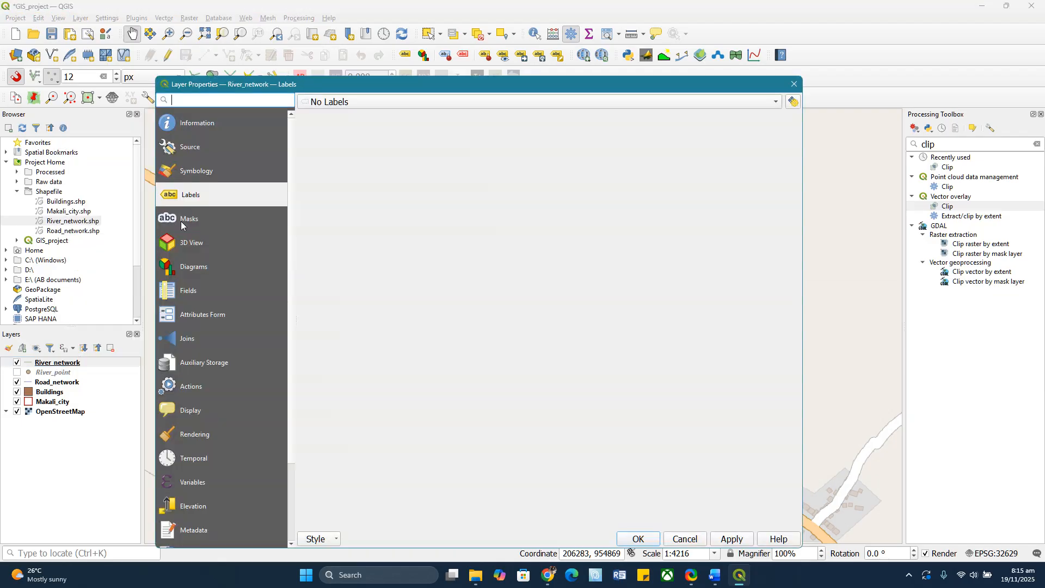
{"action": "left_click", "coordinate": [193, 166]}
{"action": "left_click", "coordinate": [461, 128]}
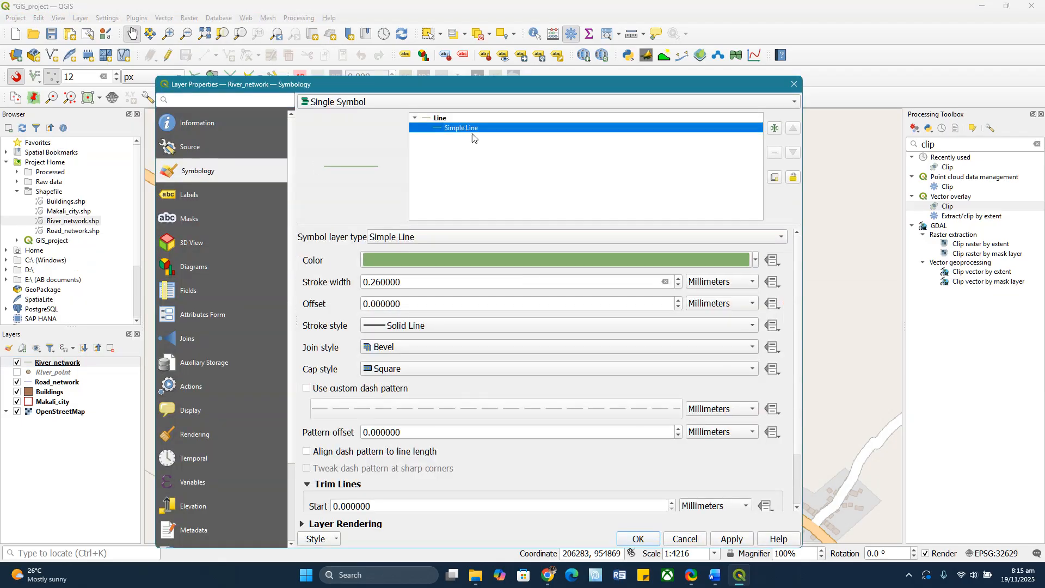
{"action": "left_click", "coordinate": [756, 261]}
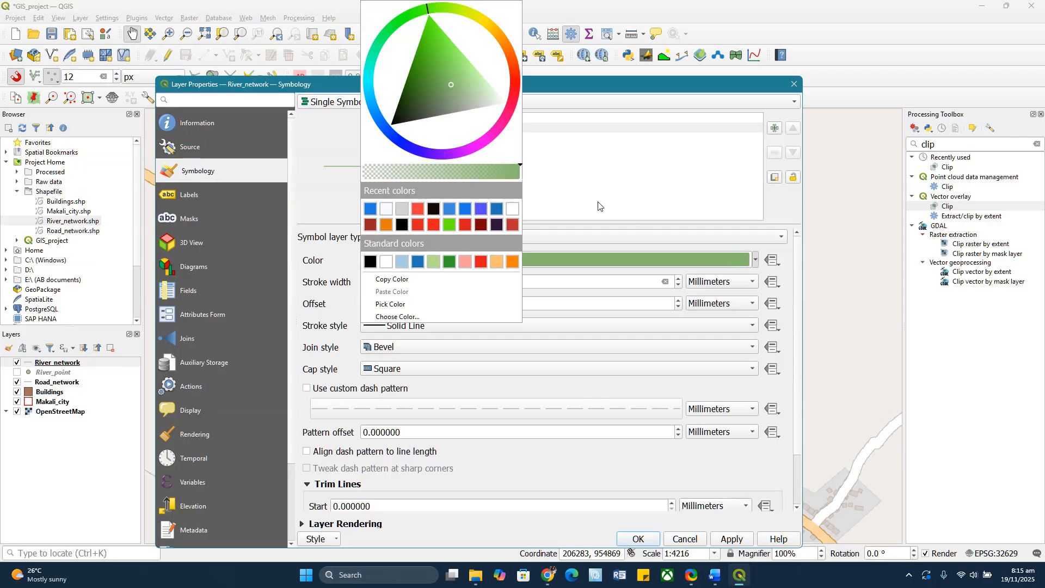
{"action": "left_click_drag", "start_coordinate": [387, 129], "coordinate": [410, 149]}
{"action": "left_click", "coordinate": [418, 132]}
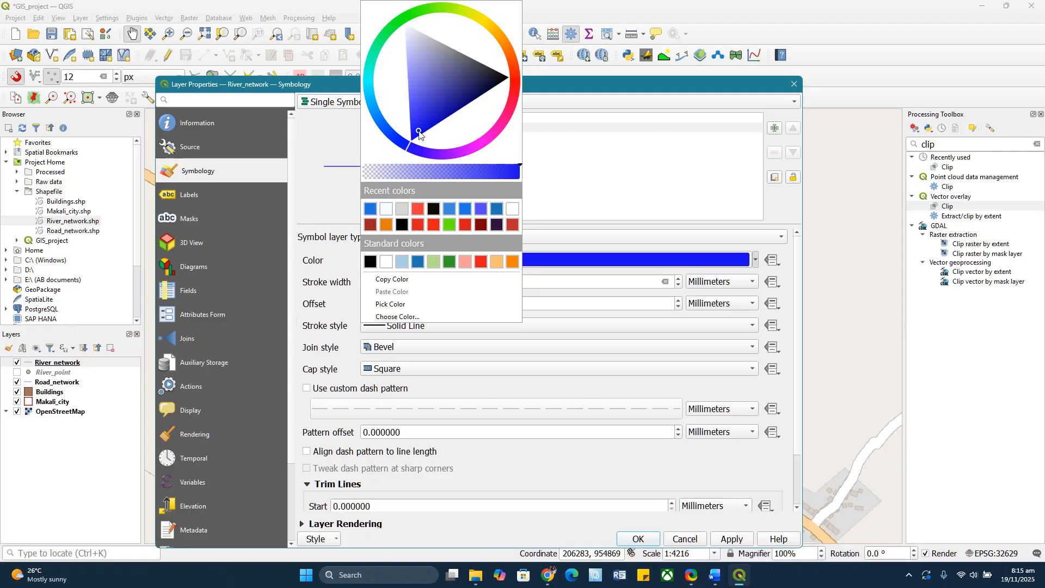
{"action": "left_click", "coordinate": [326, 161]}
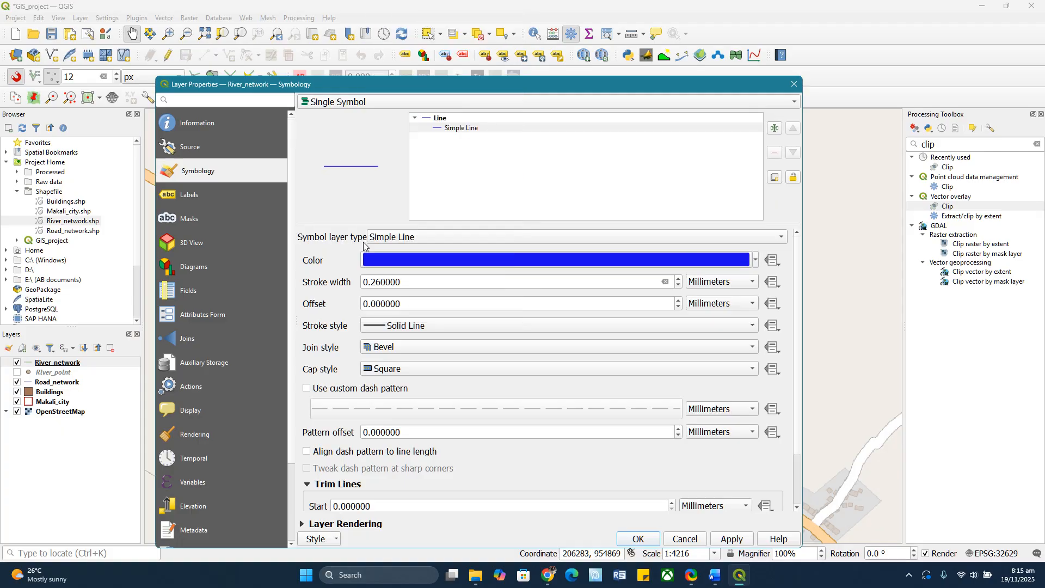
Increase the river line's stroke width to 0.66 millimeters and accept the layer properties.
{"action": "left_click", "coordinate": [678, 278]}
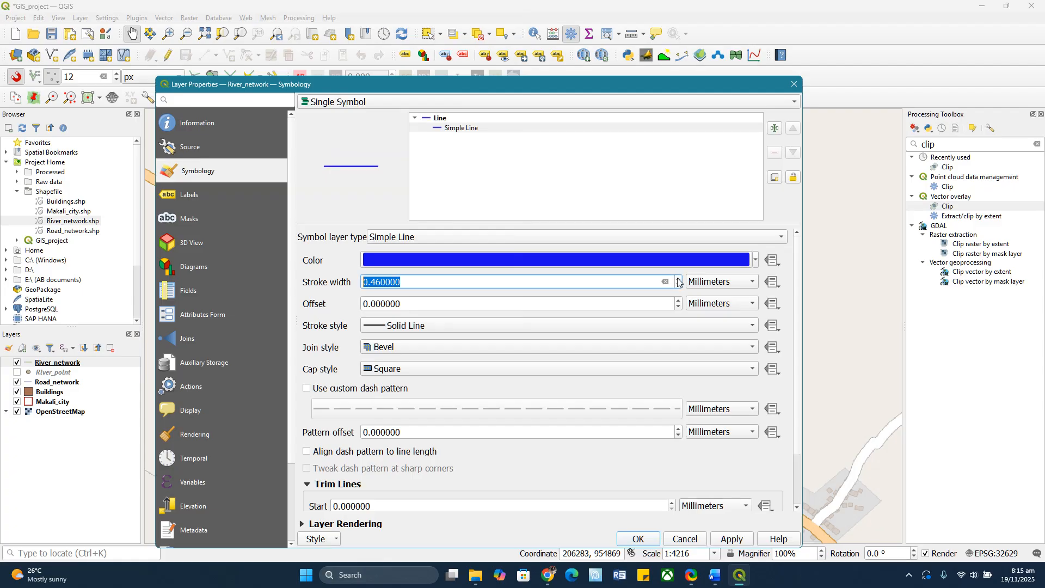
{"action": "left_click", "coordinate": [678, 279]}
{"action": "left_click", "coordinate": [678, 278]}
{"action": "mouse_move", "coordinate": [715, 575]}
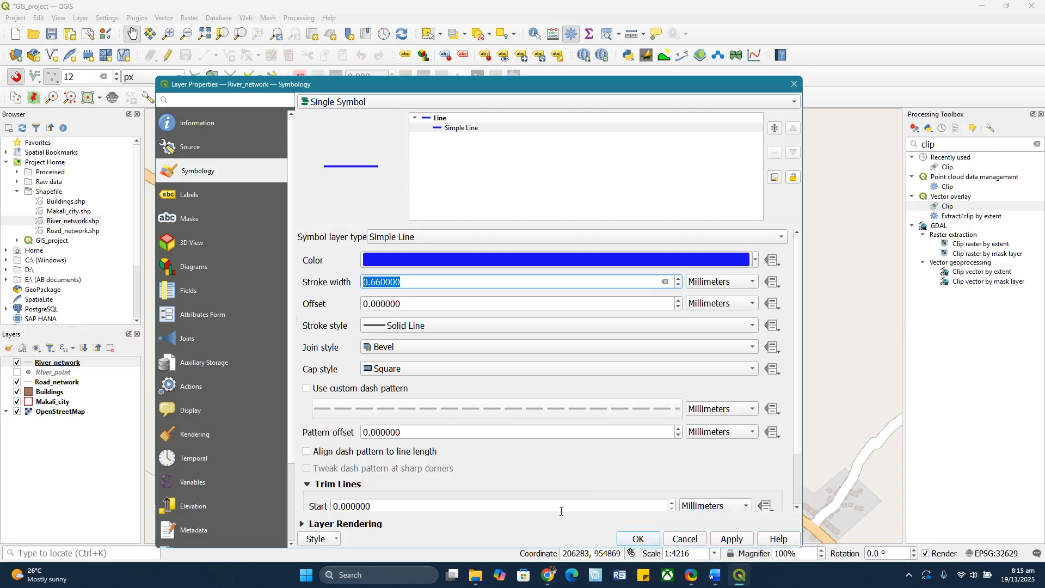
{"action": "left_click", "coordinate": [649, 541]}
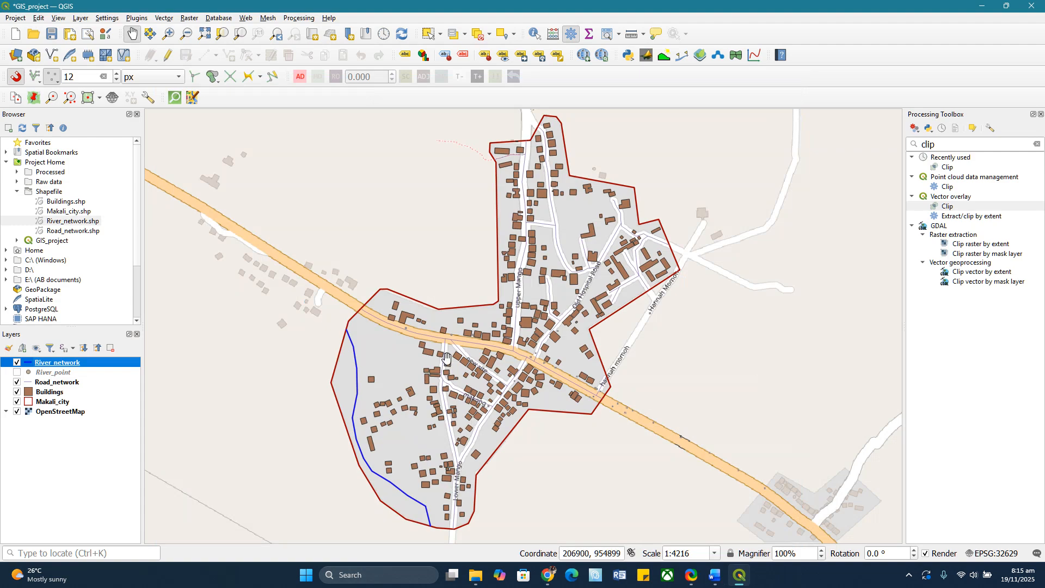
Style the Road_network layer with the "dash black" preset line symbol and accept the layer properties.
{"action": "left_click", "coordinate": [49, 384]}
{"action": "right_click", "coordinate": [49, 383]}
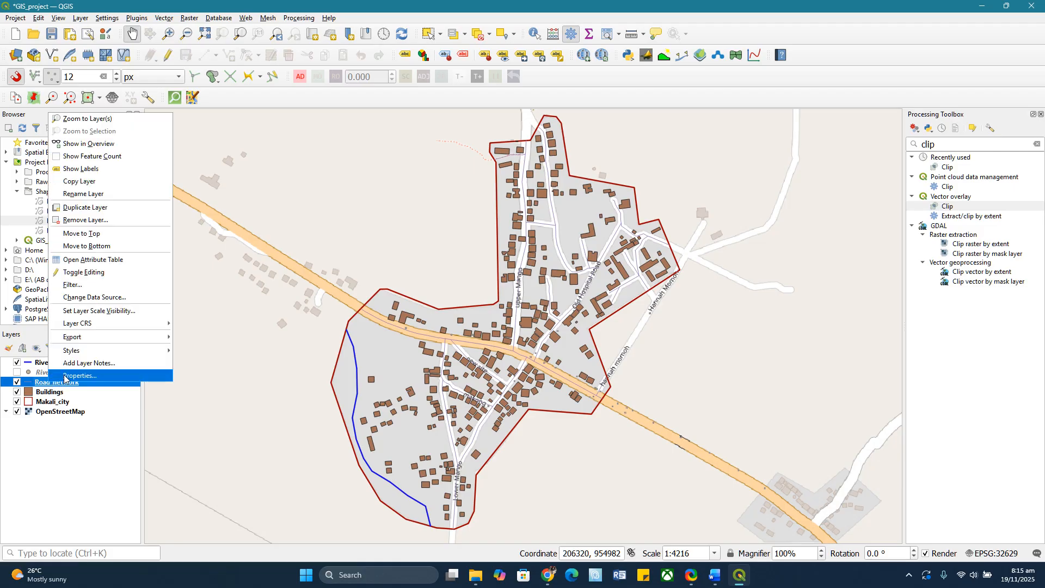
{"action": "left_click", "coordinate": [66, 376]}
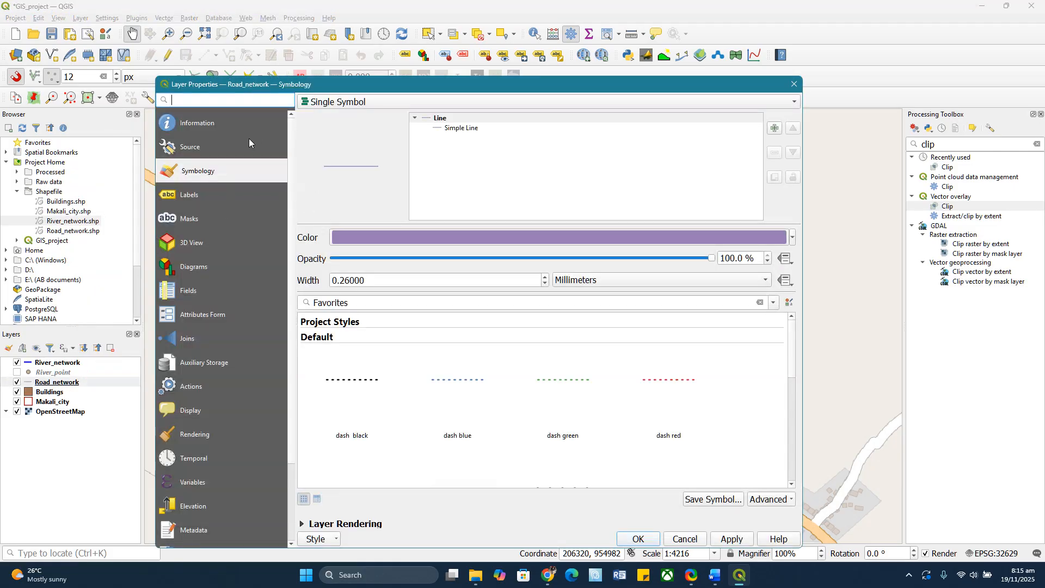
{"action": "left_click", "coordinate": [793, 240]}
{"action": "left_click", "coordinate": [792, 240]}
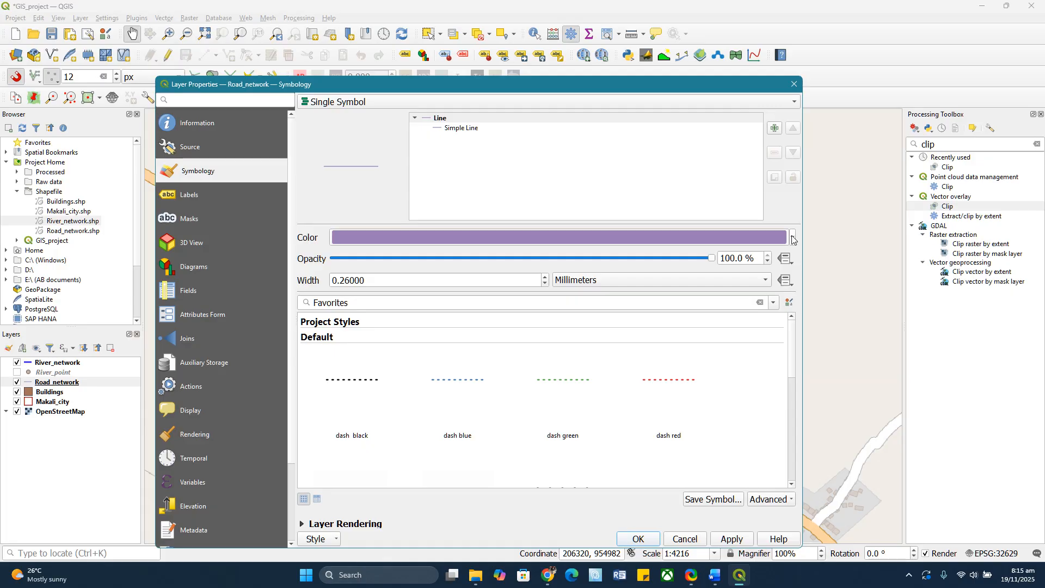
{"action": "scroll", "coordinate": [435, 378], "scroll_direction": "down", "scroll_amount": 1}
{"action": "scroll", "coordinate": [435, 379], "scroll_direction": "down", "scroll_amount": 2}
{"action": "scroll", "coordinate": [500, 386], "scroll_direction": "down", "scroll_amount": 3}
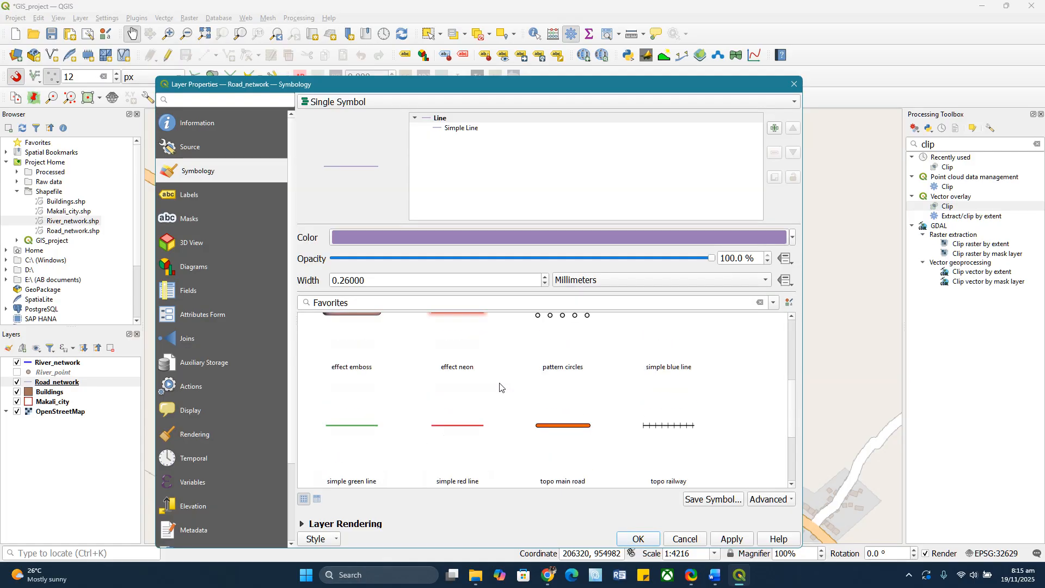
{"action": "scroll", "coordinate": [499, 387], "scroll_direction": "down", "scroll_amount": 1}
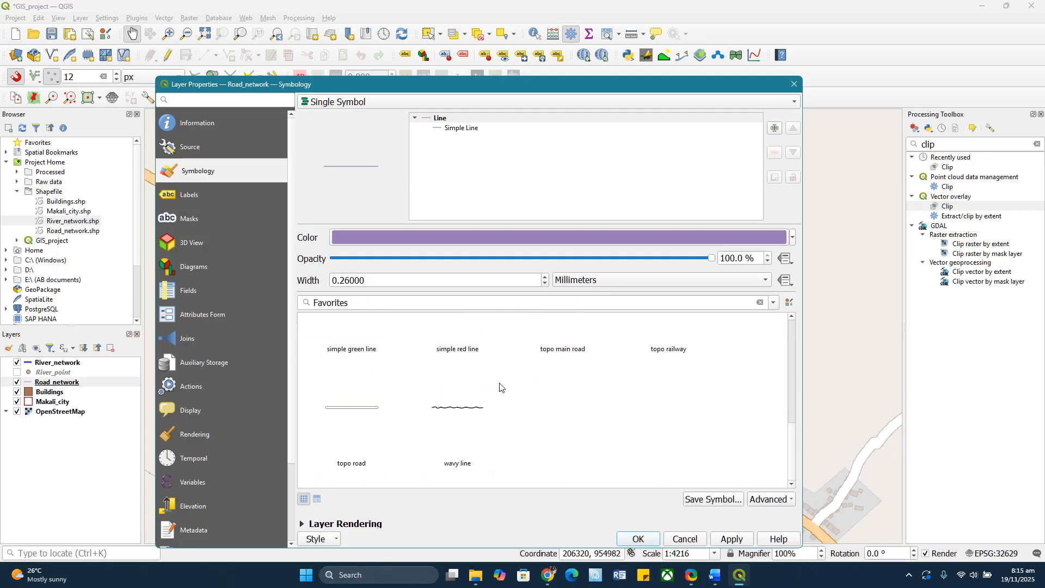
{"action": "mouse_move", "coordinate": [500, 387]}
{"action": "mouse_move", "coordinate": [535, 339]}
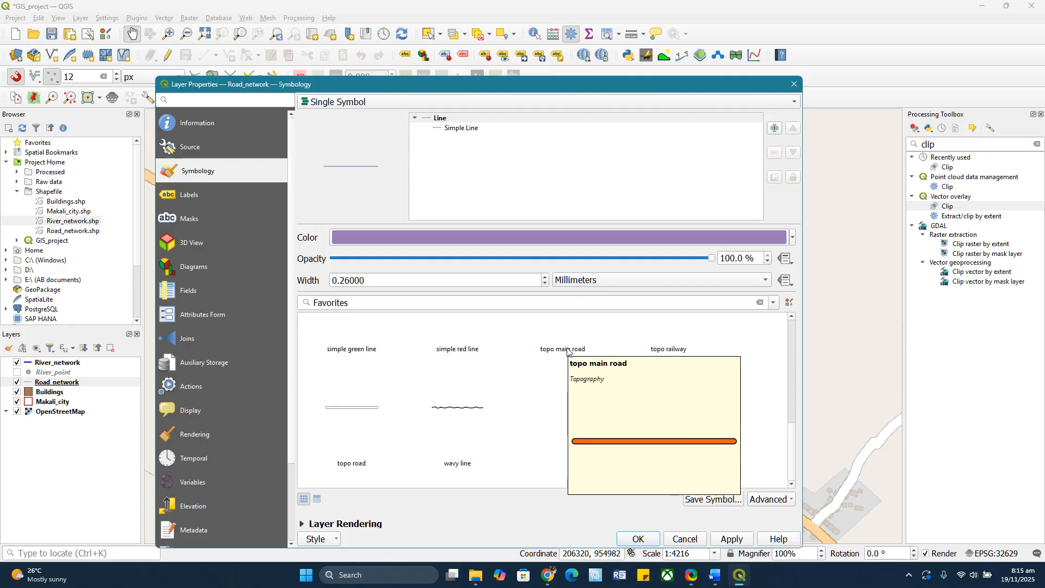
{"action": "scroll", "coordinate": [489, 362], "scroll_direction": "up", "scroll_amount": 8}
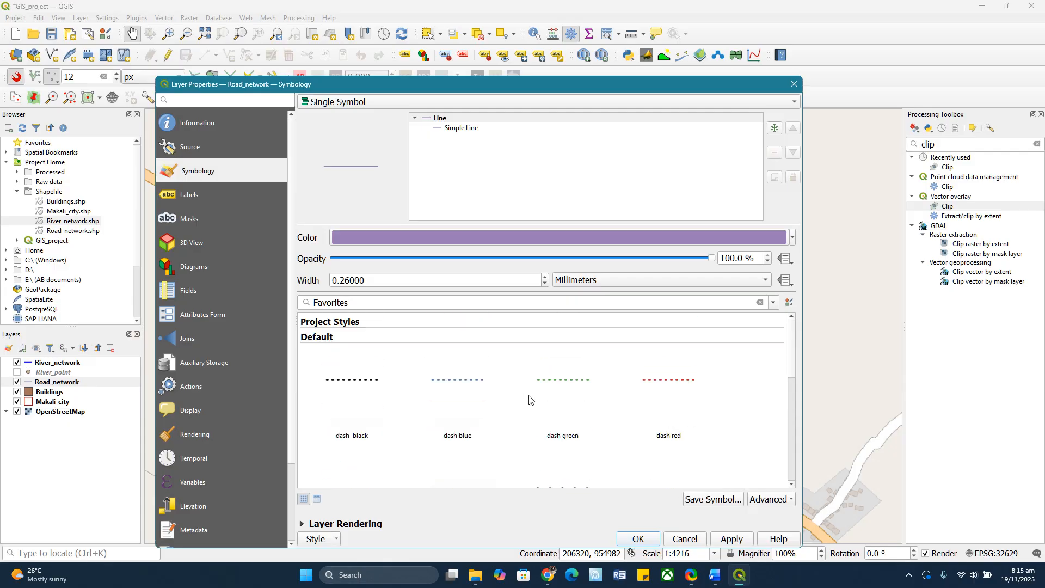
{"action": "left_click", "coordinate": [355, 385]}
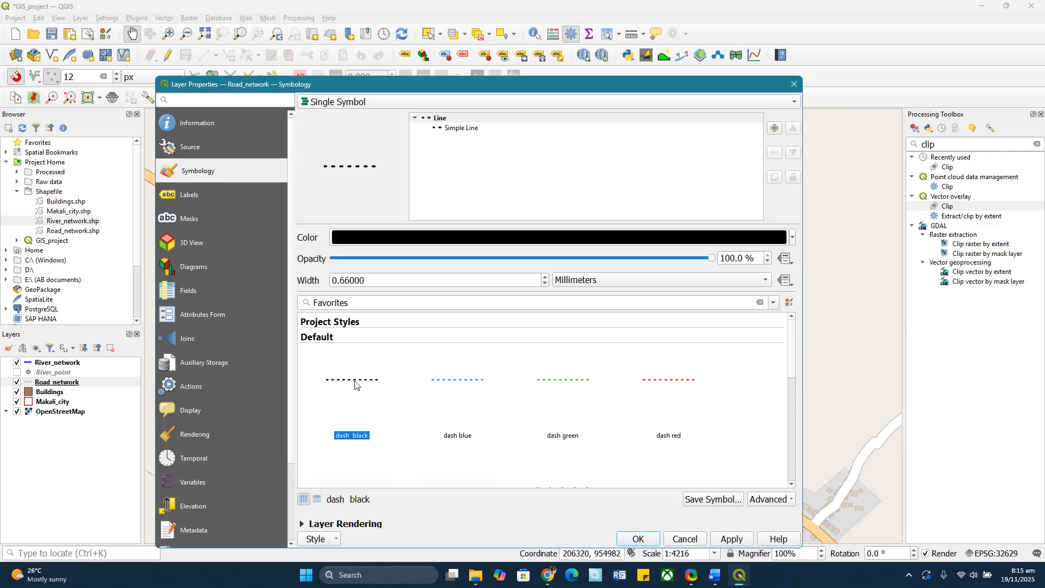
{"action": "left_click", "coordinate": [638, 539]}
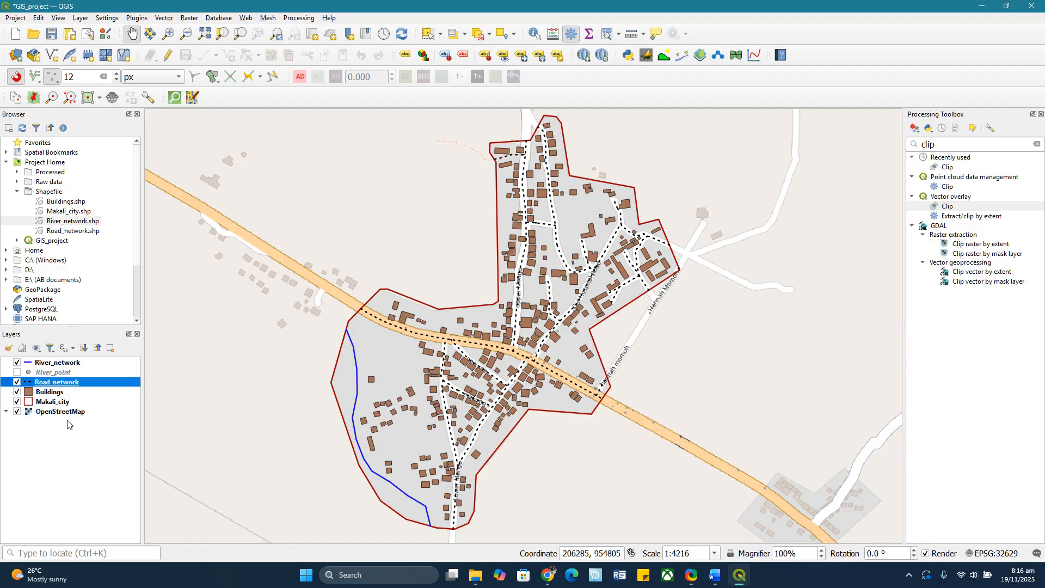
Hide the OpenStreetMap base layer.
{"action": "left_click", "coordinate": [17, 412]}
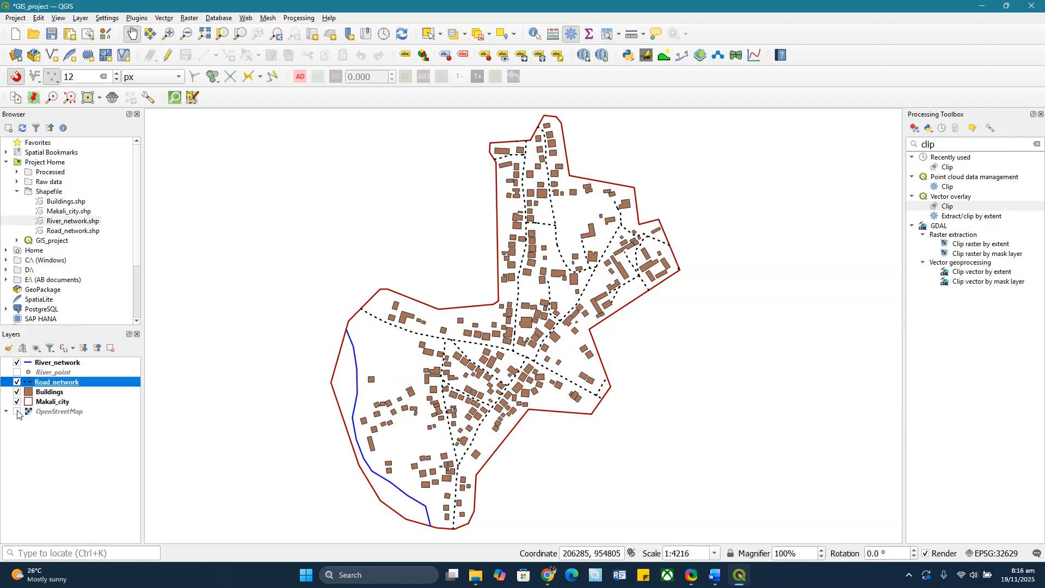
Show the OpenStreetMap base layer and set the Buildings layer's simple fill color to golden yellow, accepting the layer properties.
{"action": "left_click", "coordinate": [17, 412]}
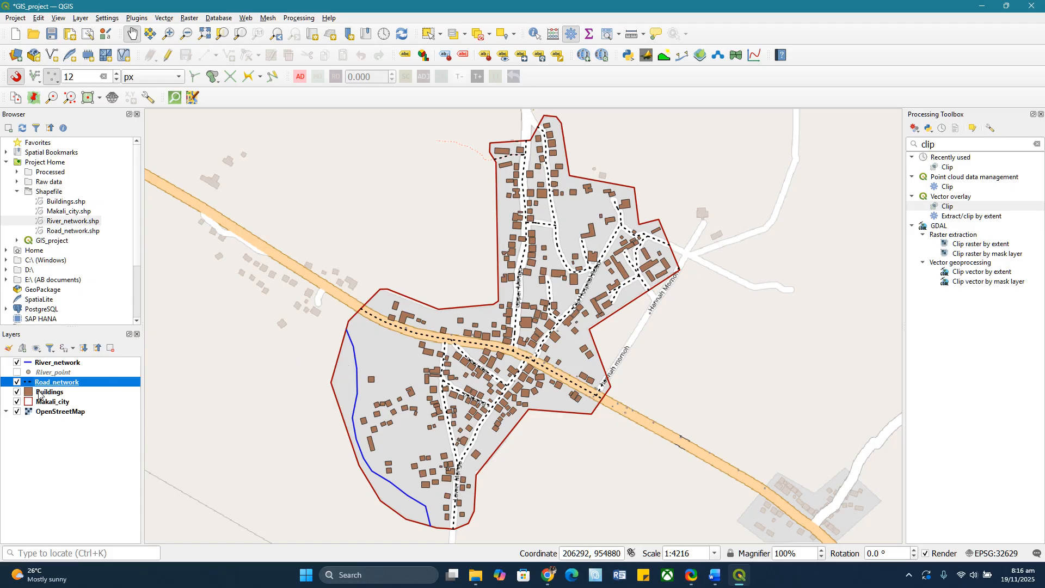
{"action": "right_click", "coordinate": [40, 394]}
{"action": "left_click", "coordinate": [55, 384]}
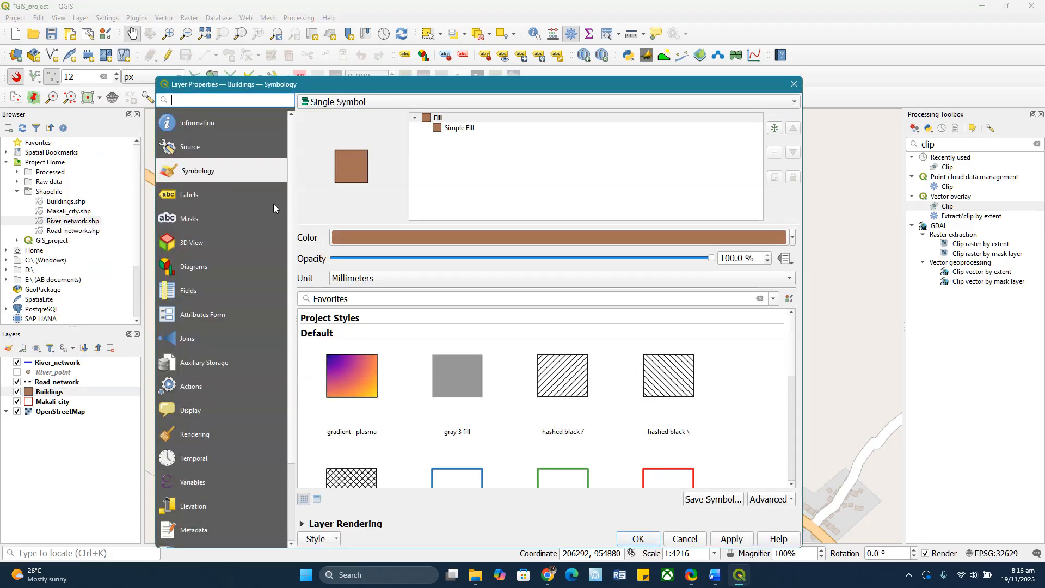
{"action": "left_click", "coordinate": [470, 129]}
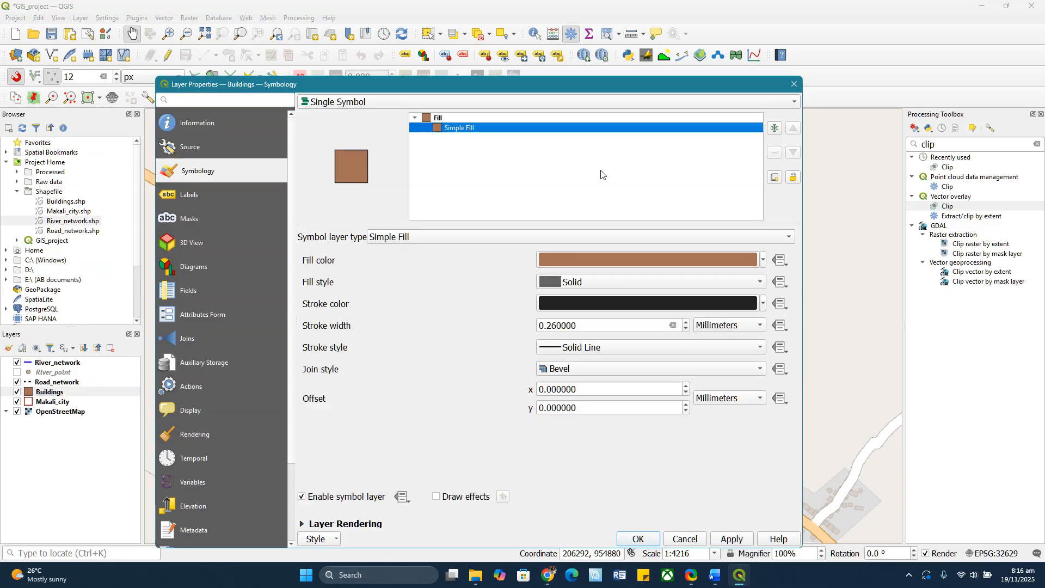
{"action": "left_click", "coordinate": [762, 261]}
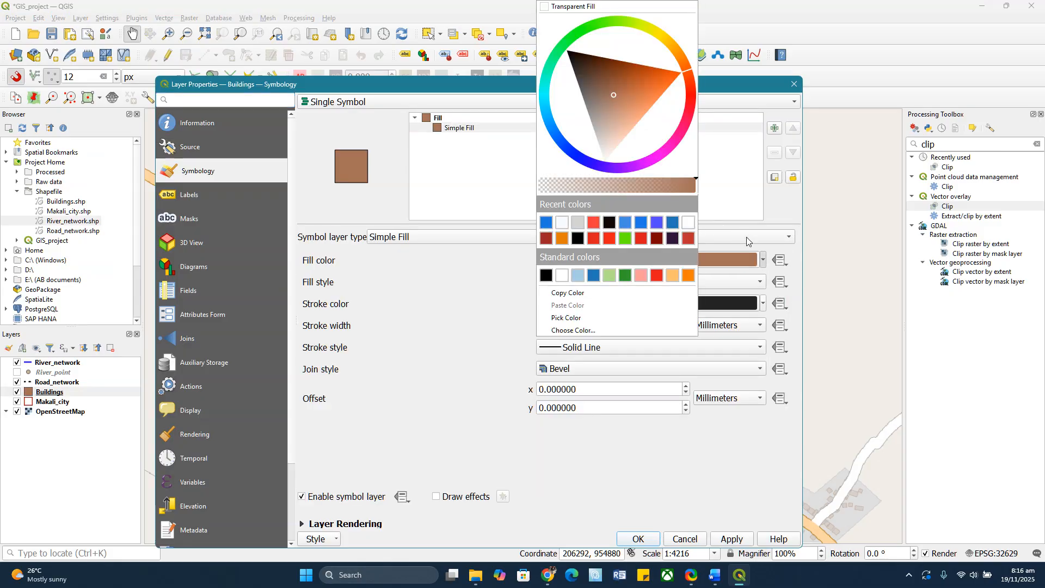
{"action": "left_click", "coordinate": [663, 43]}
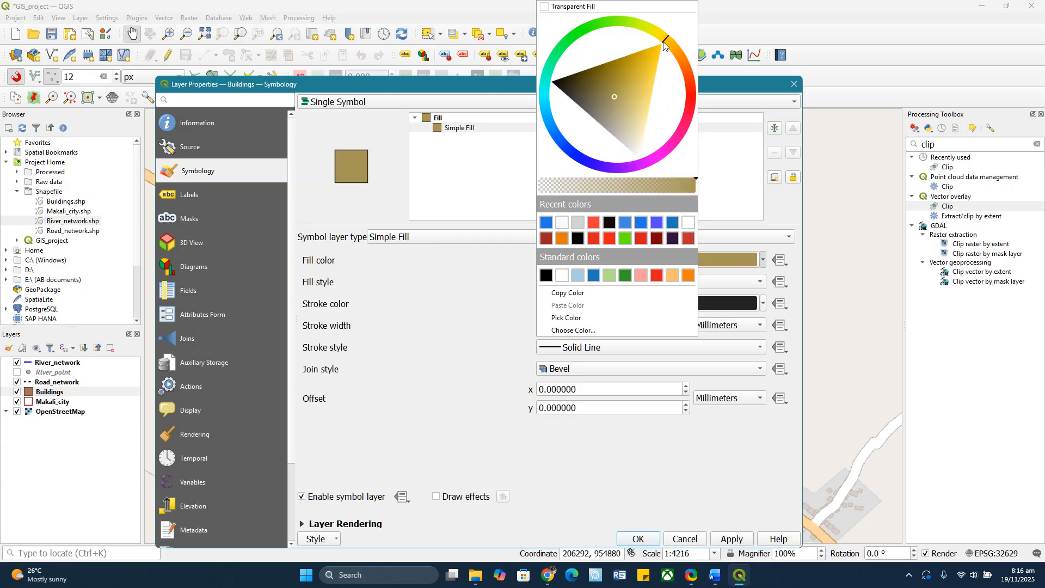
{"action": "left_click", "coordinate": [649, 88]}
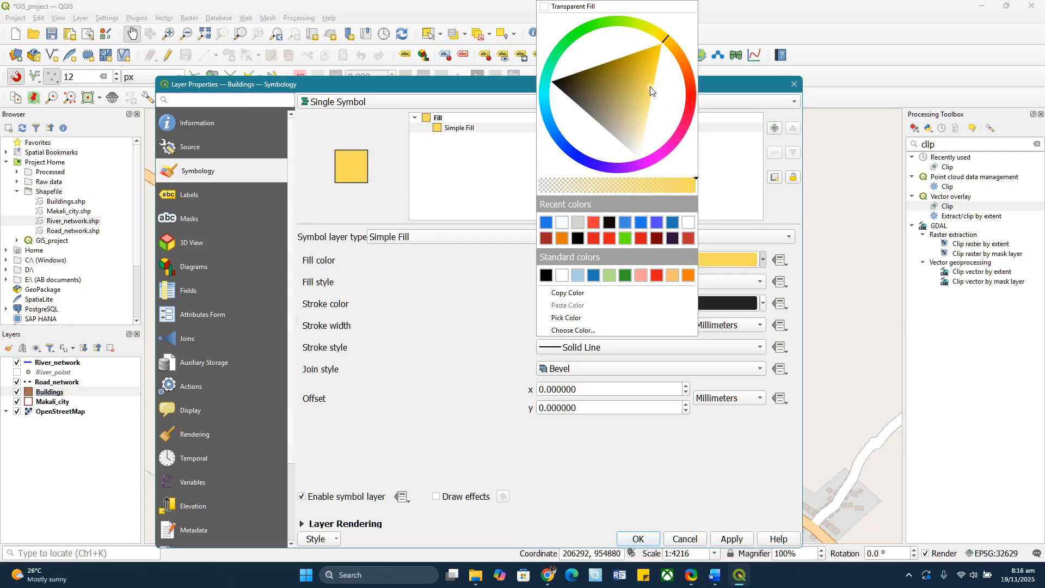
{"action": "left_click", "coordinate": [645, 538]}
{"action": "left_click", "coordinate": [642, 539]}
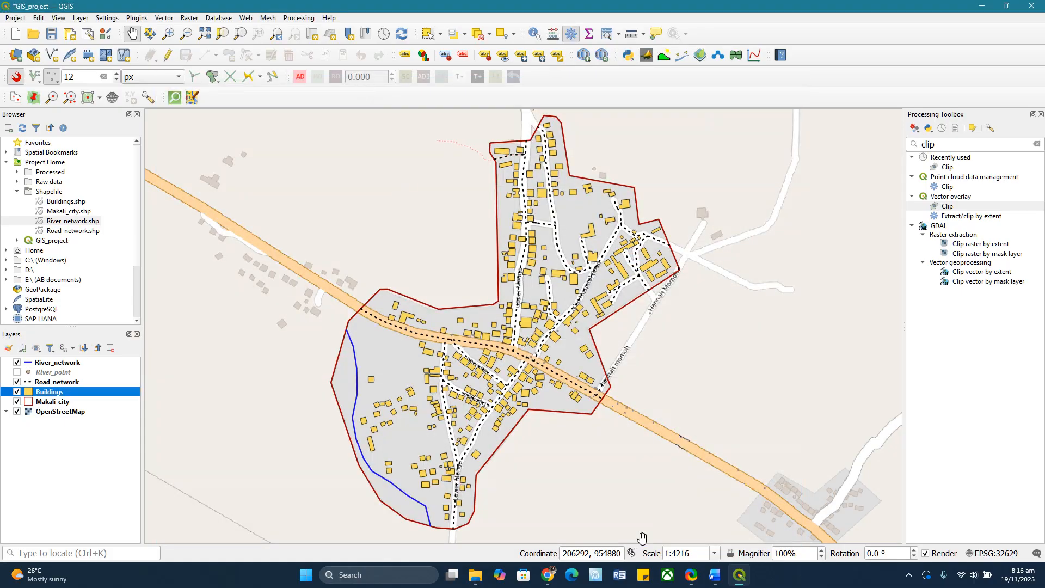
{"action": "left_click_drag", "start_coordinate": [570, 437], "coordinate": [573, 436]}
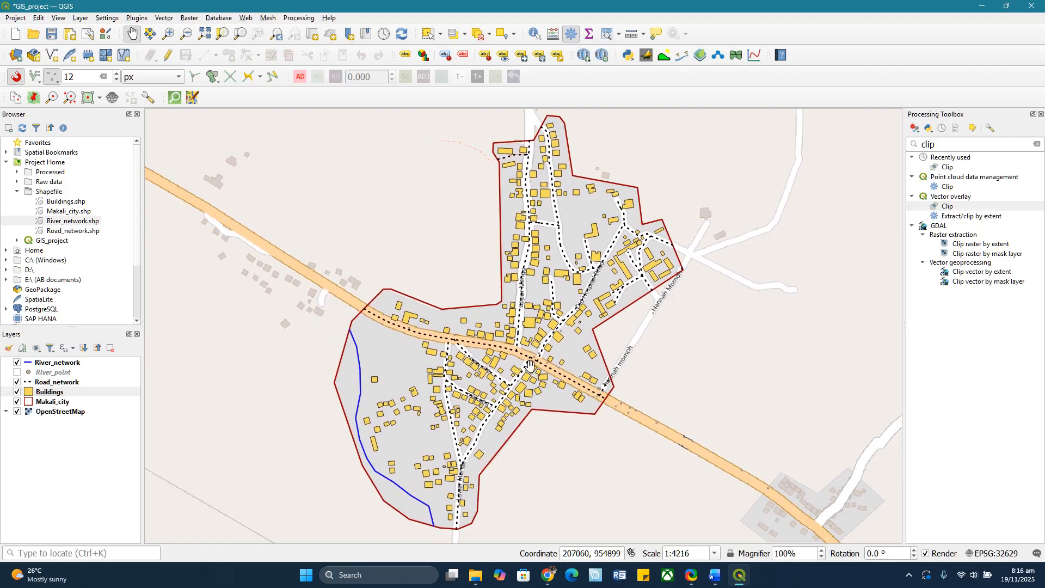
Change the color of the Road_network layer's simple line symbol to a light coral red.
{"action": "left_click", "coordinate": [48, 382]}
{"action": "right_click", "coordinate": [48, 382]}
{"action": "left_click", "coordinate": [66, 377]}
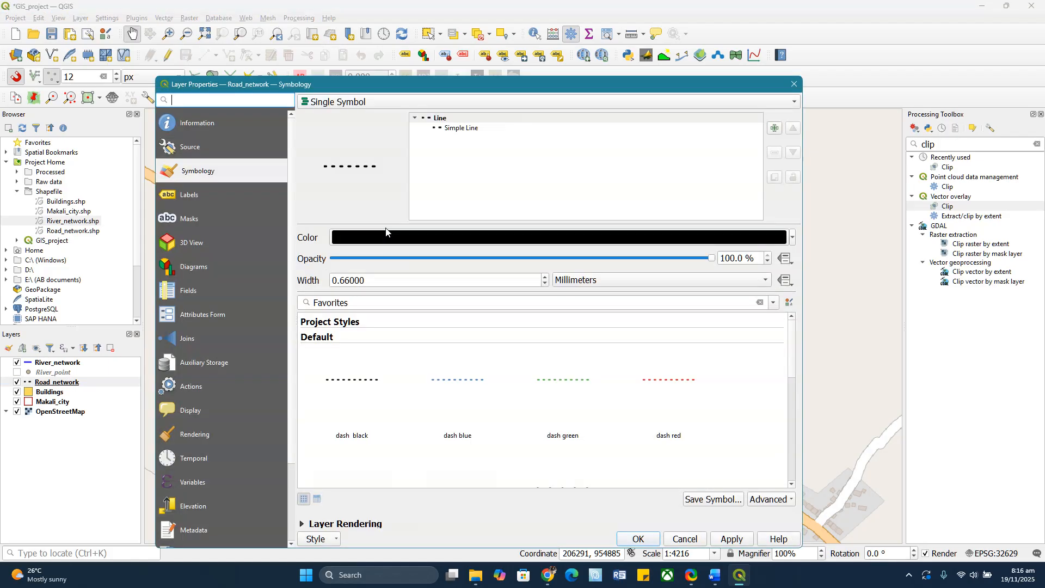
{"action": "left_click", "coordinate": [449, 129]}
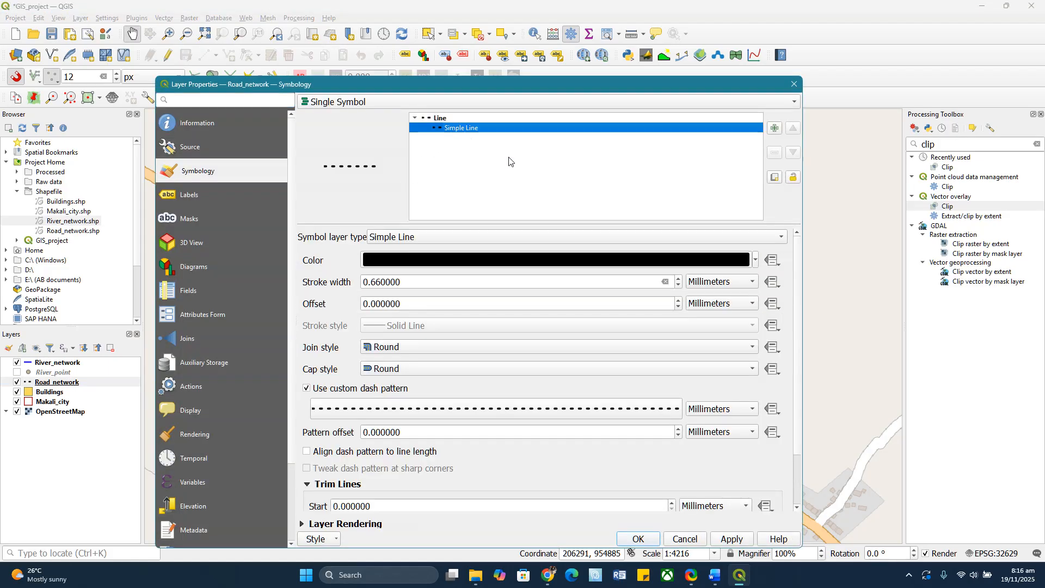
{"action": "left_click", "coordinate": [777, 240]}
{"action": "left_click", "coordinate": [777, 240]}
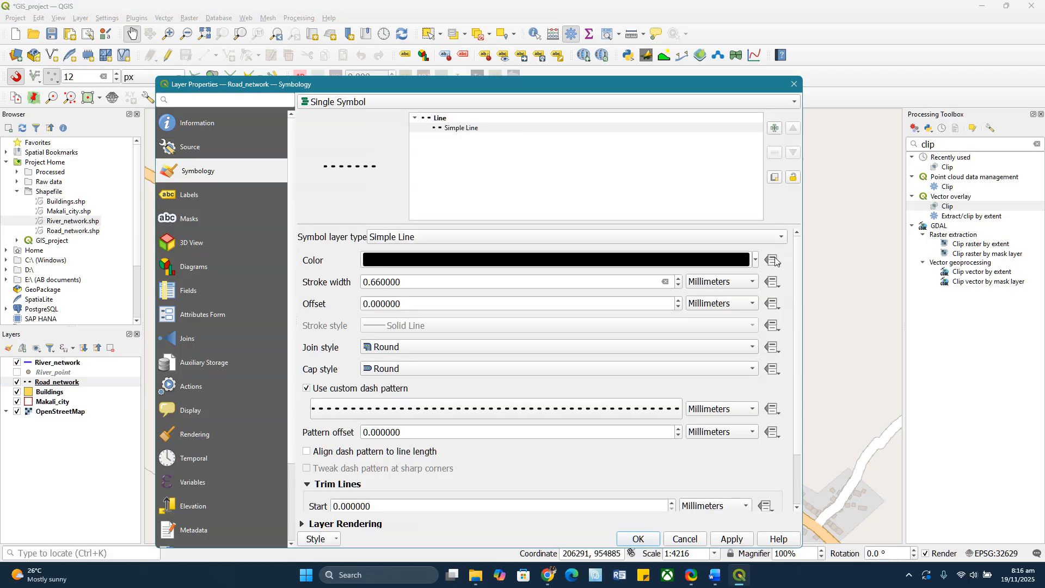
{"action": "left_click", "coordinate": [755, 261]}
{"action": "left_click", "coordinate": [755, 261]}
{"action": "left_click", "coordinate": [755, 260]}
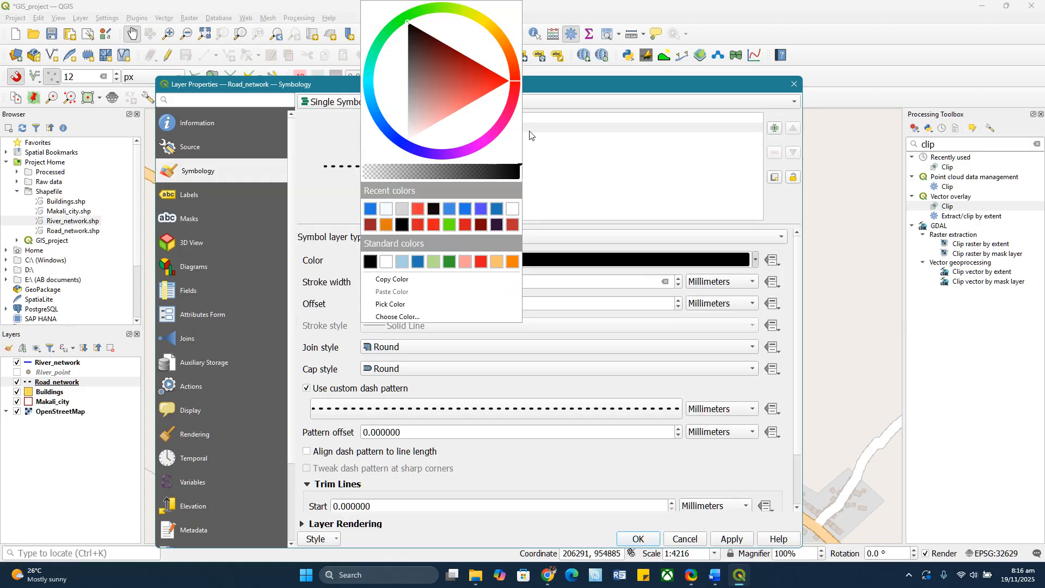
{"action": "left_click", "coordinate": [465, 97]}
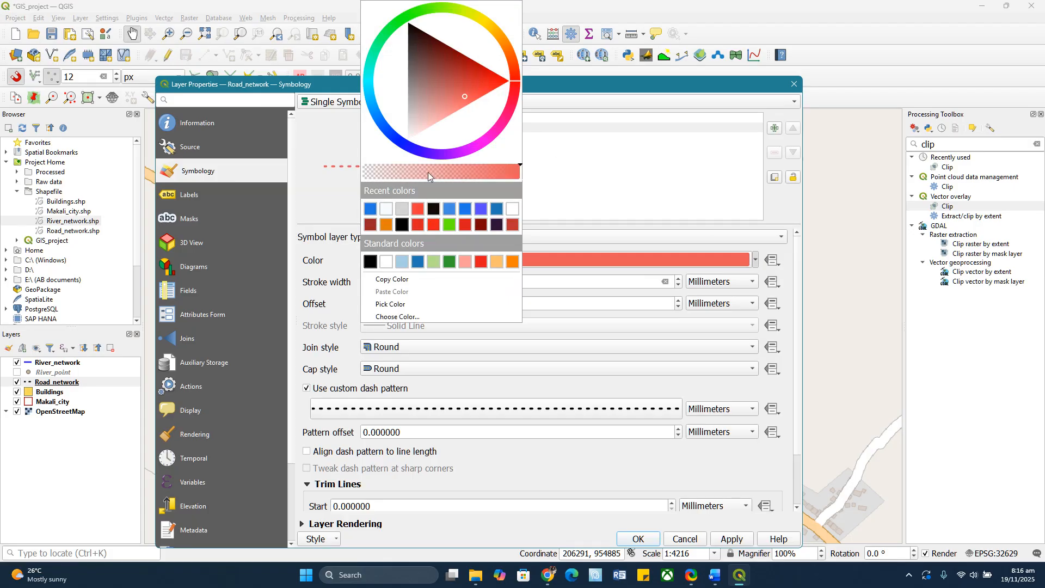
{"action": "left_click", "coordinate": [326, 271]}
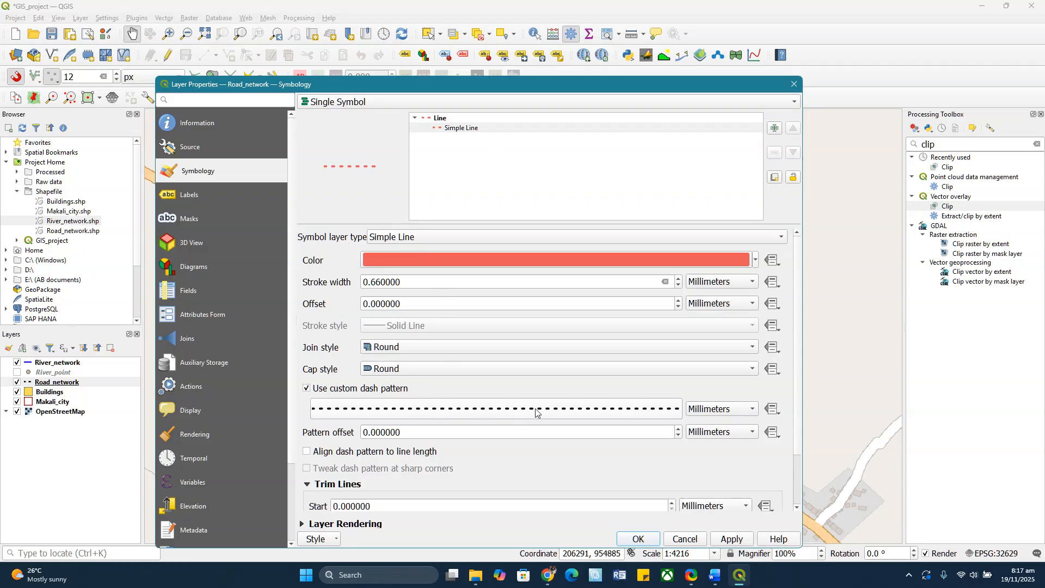
Turn off the road line's custom dash pattern to make it solid and accept the layer properties.
{"action": "left_click", "coordinate": [307, 388]}
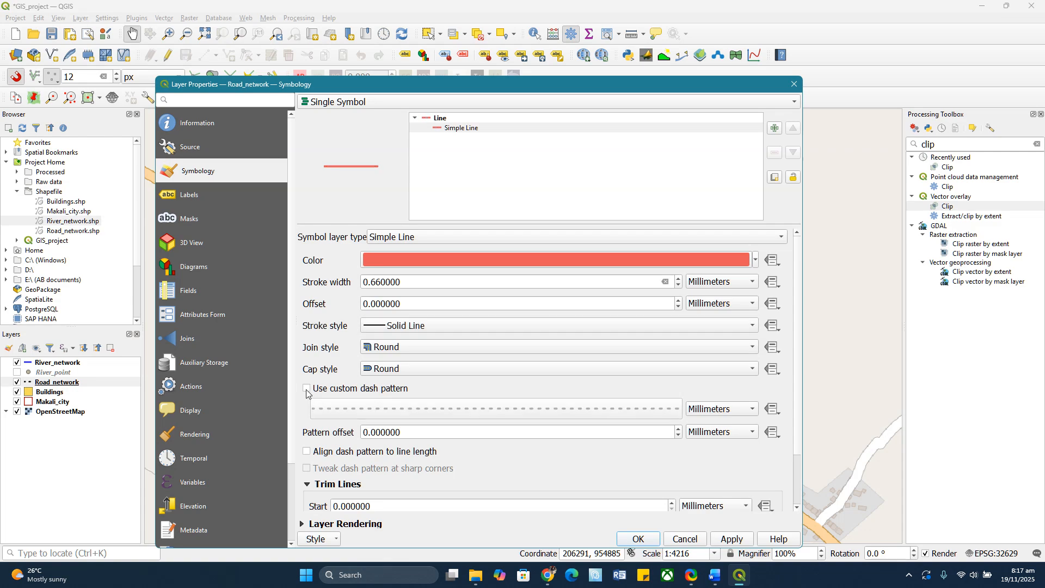
{"action": "left_click", "coordinate": [638, 538]}
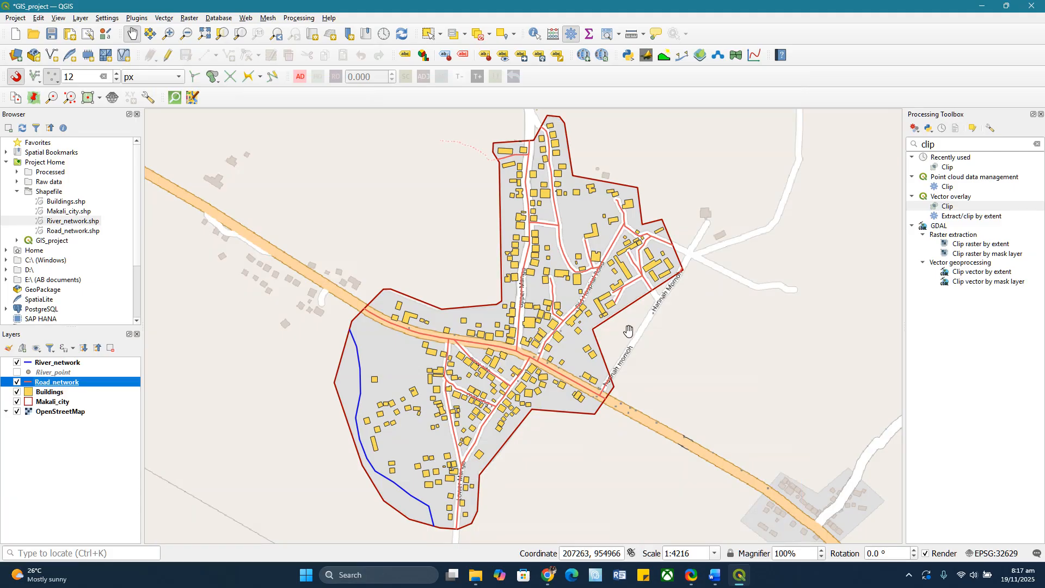
{"action": "left_click_drag", "start_coordinate": [588, 359], "coordinate": [599, 358]}
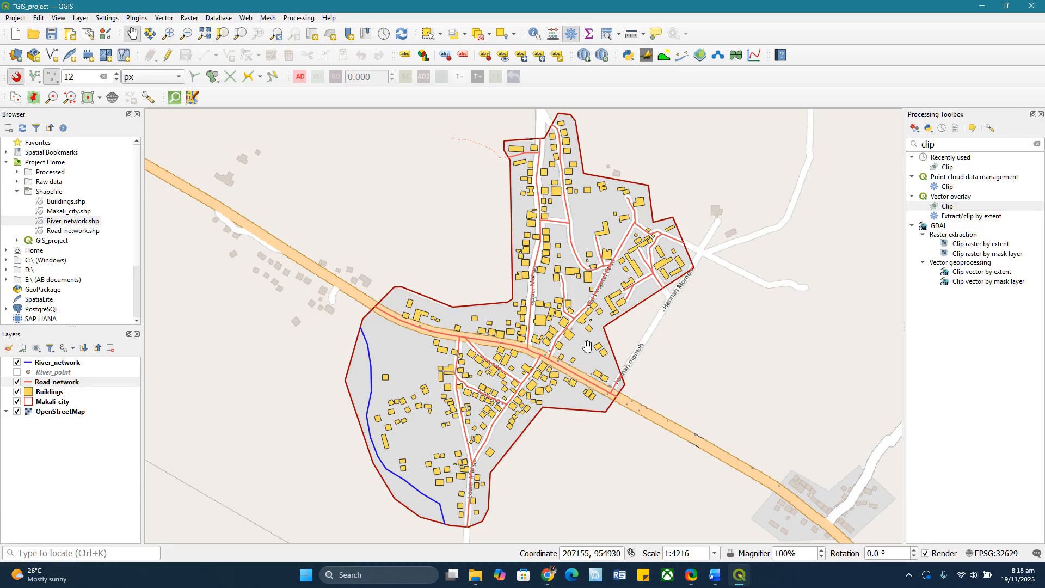
Switch the Buildings layer's symbology from a single symbol to Graduated.
{"action": "key", "text": "Down"}
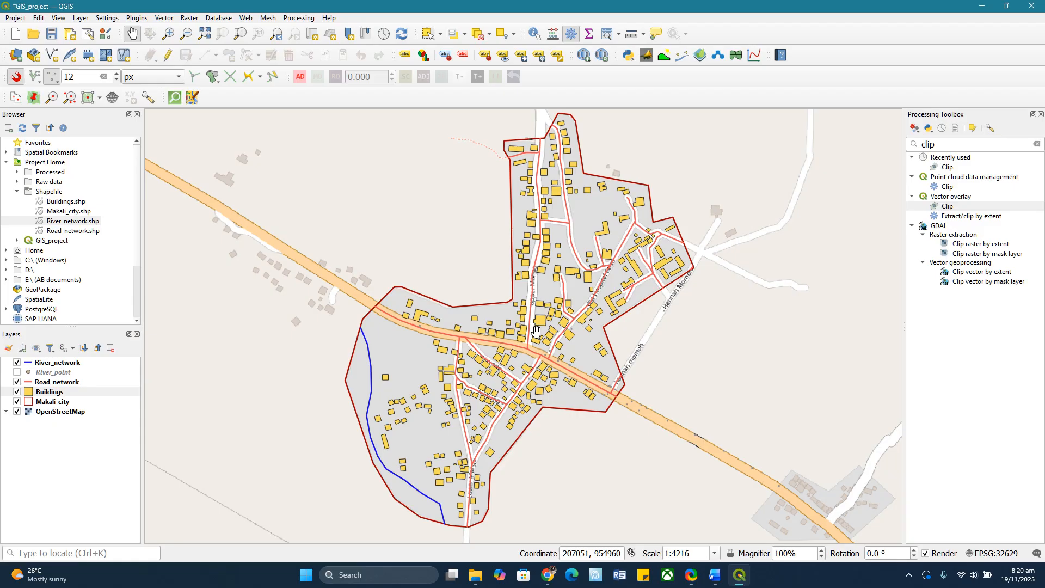
{"action": "left_click", "coordinate": [53, 393]}
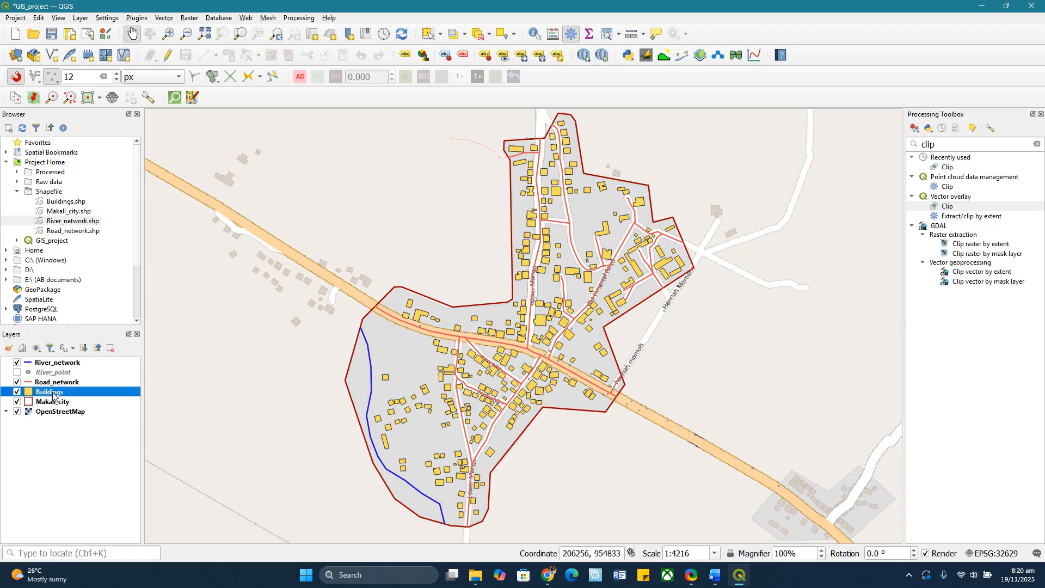
{"action": "right_click", "coordinate": [53, 395]}
{"action": "left_click", "coordinate": [79, 388]}
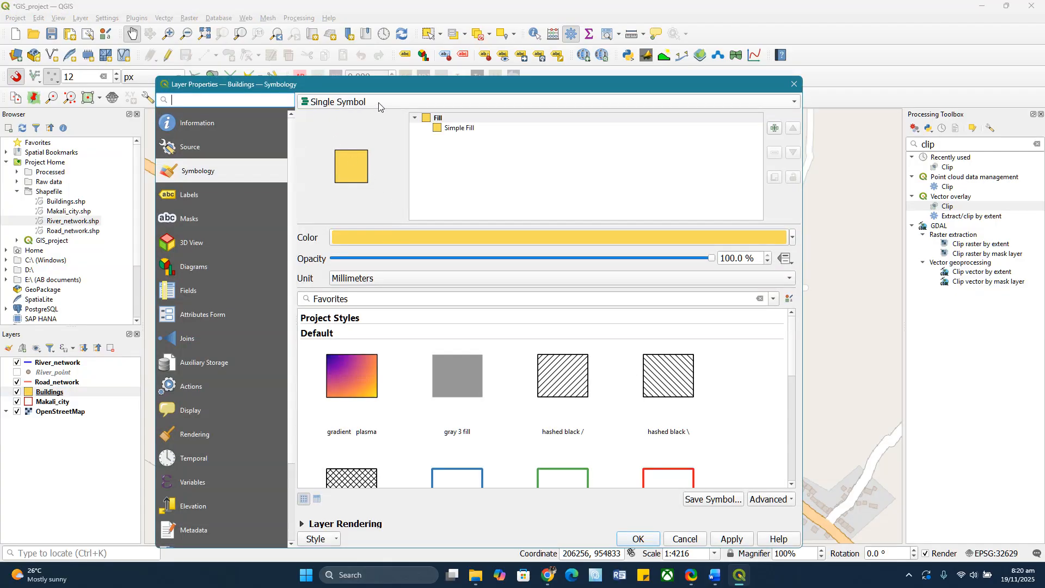
{"action": "left_click", "coordinate": [403, 102]}
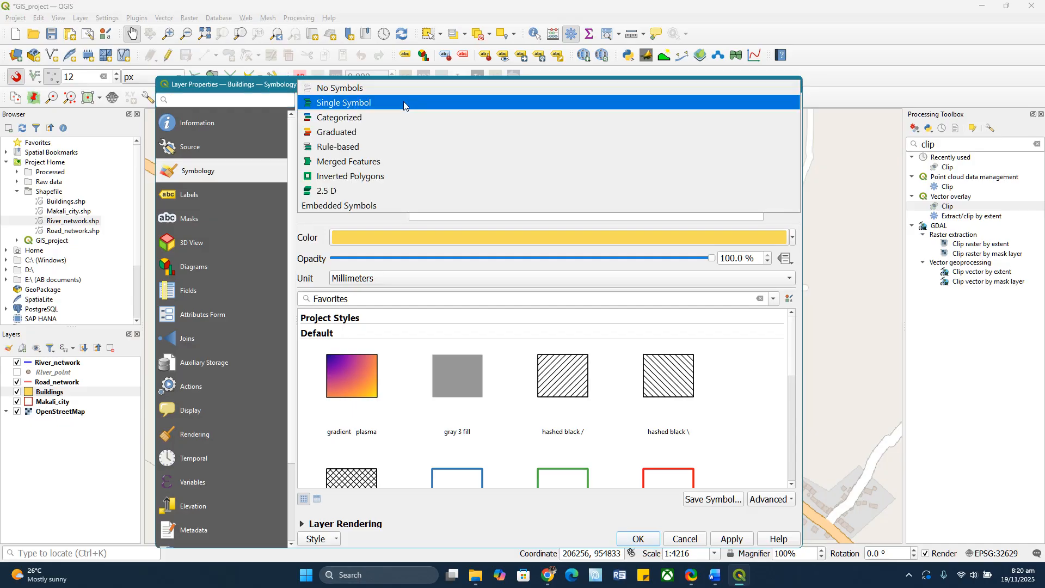
{"action": "left_click", "coordinate": [367, 133]}
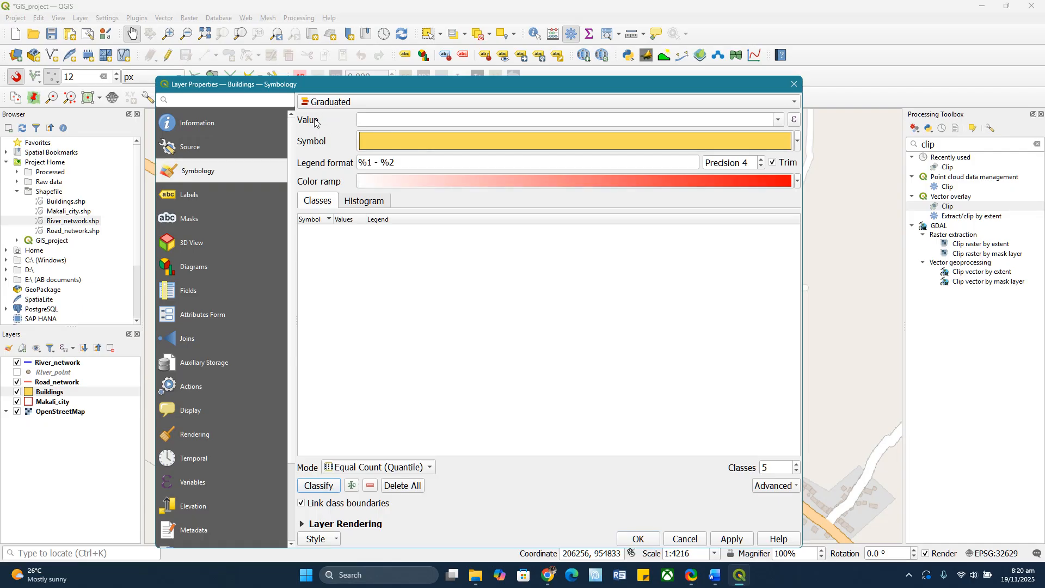
Classify the buildings by the Area_m2 field into 4 classes in Equal Count (Quantile) mode.
{"action": "left_click", "coordinate": [380, 123]}
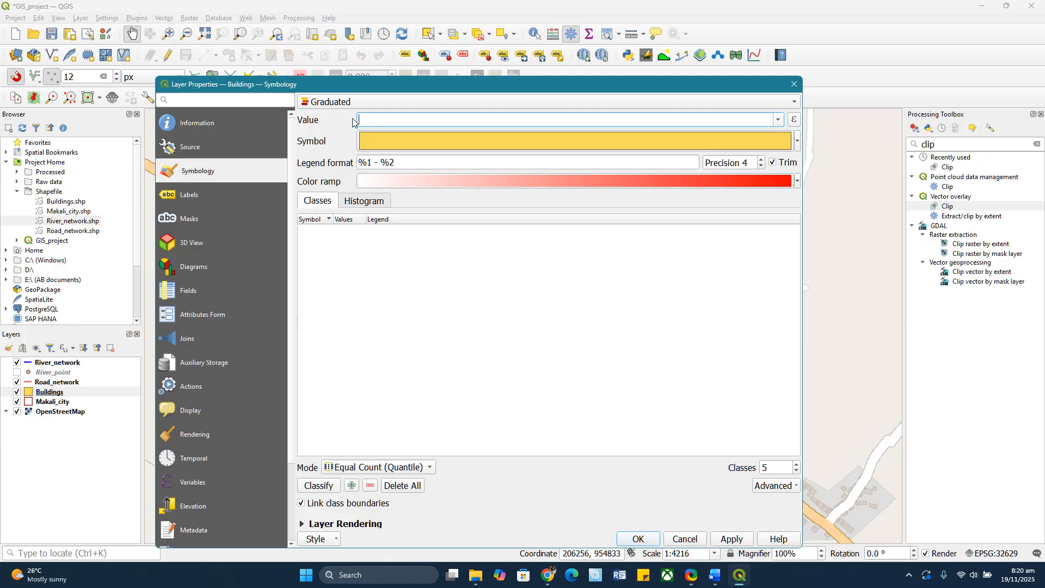
{"action": "left_click", "coordinate": [778, 120]}
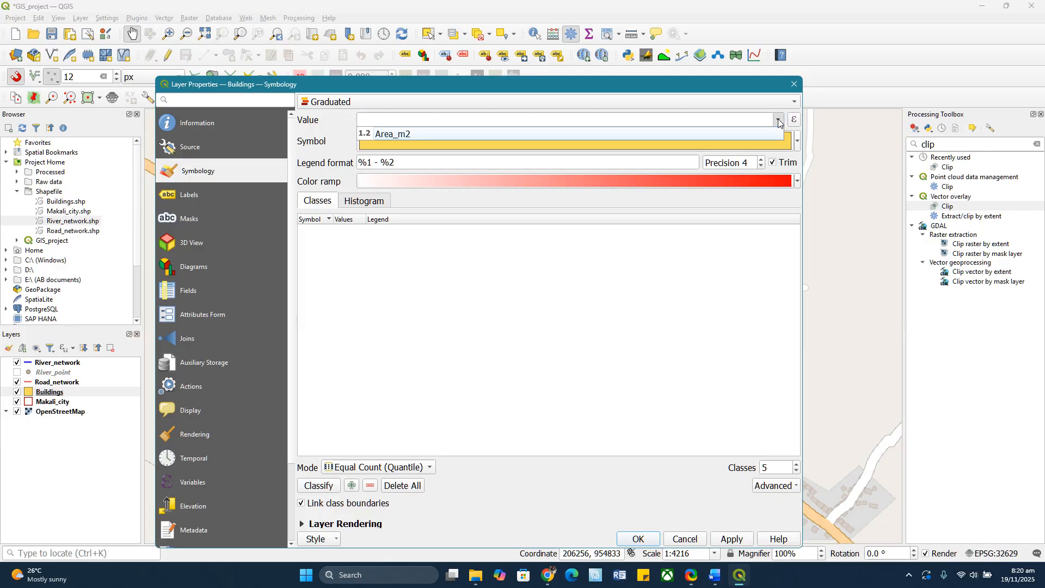
{"action": "left_click", "coordinate": [393, 133]}
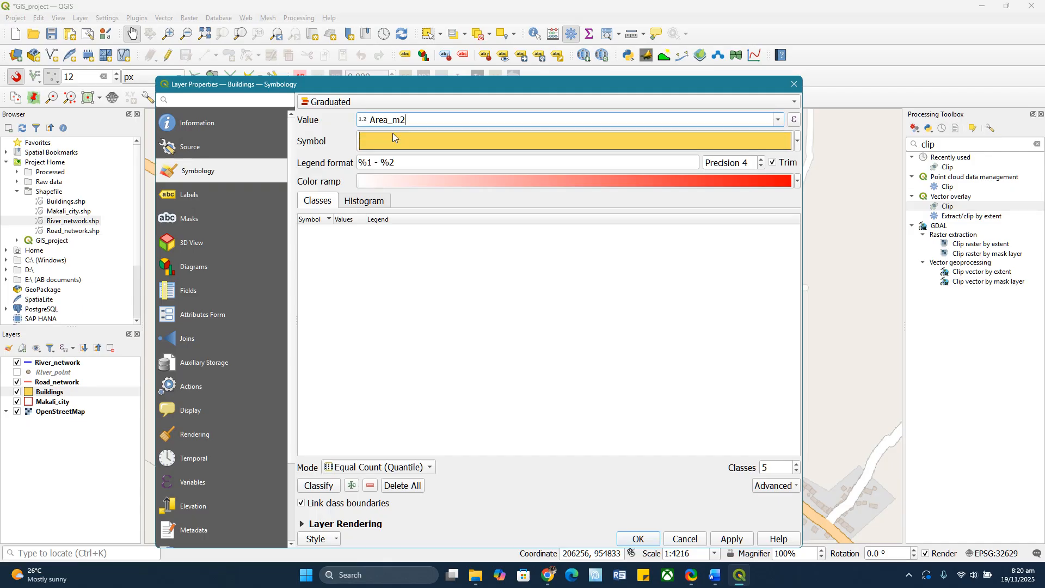
{"action": "left_click", "coordinate": [320, 489]}
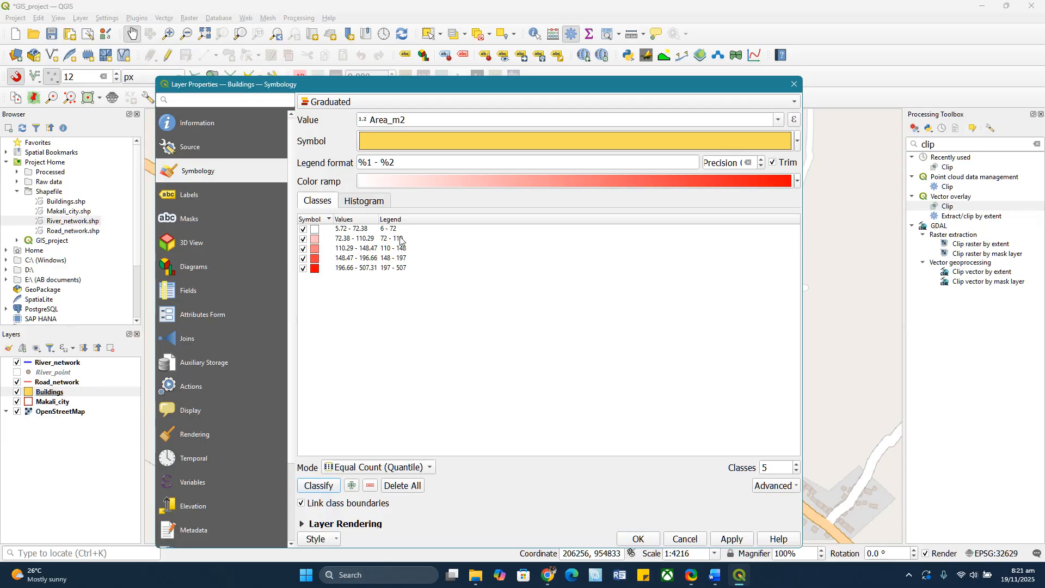
{"action": "left_click", "coordinate": [796, 471]}
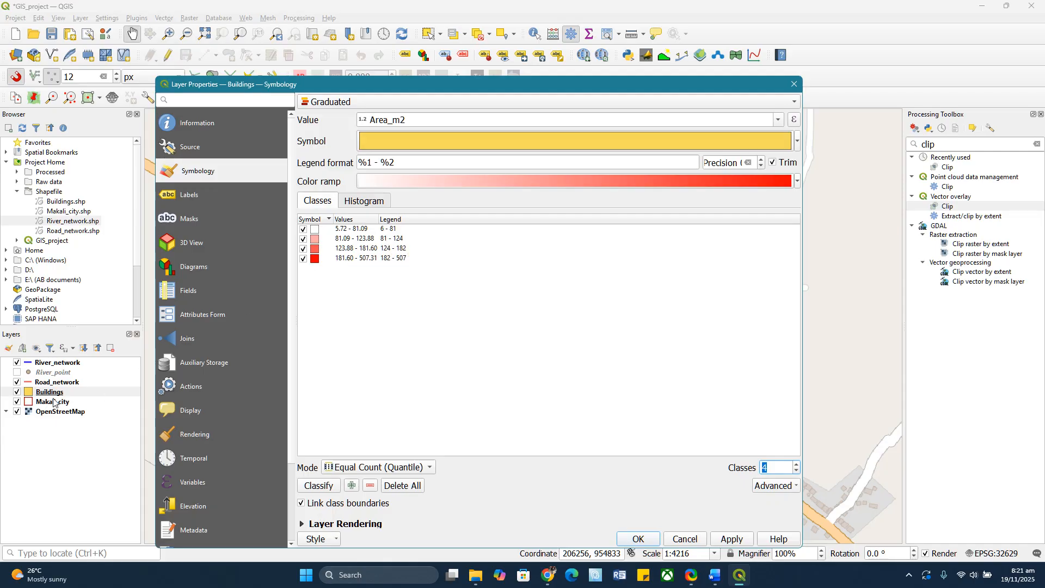
Rename the legend labels of the two lowest building area classes to "Very small" and "Small".
{"action": "left_click", "coordinate": [390, 231]}
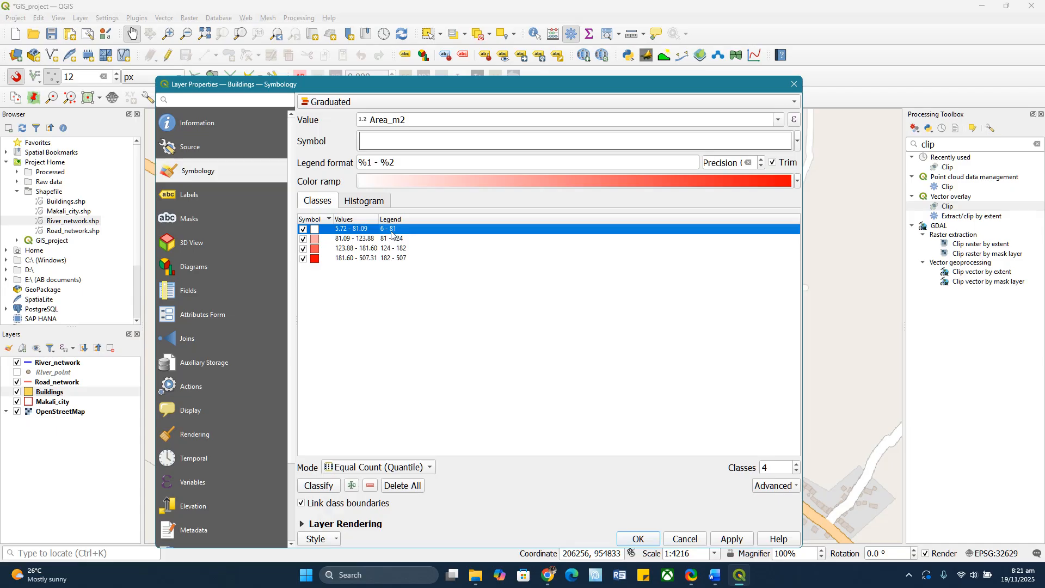
{"action": "double_click", "coordinate": [390, 230]}
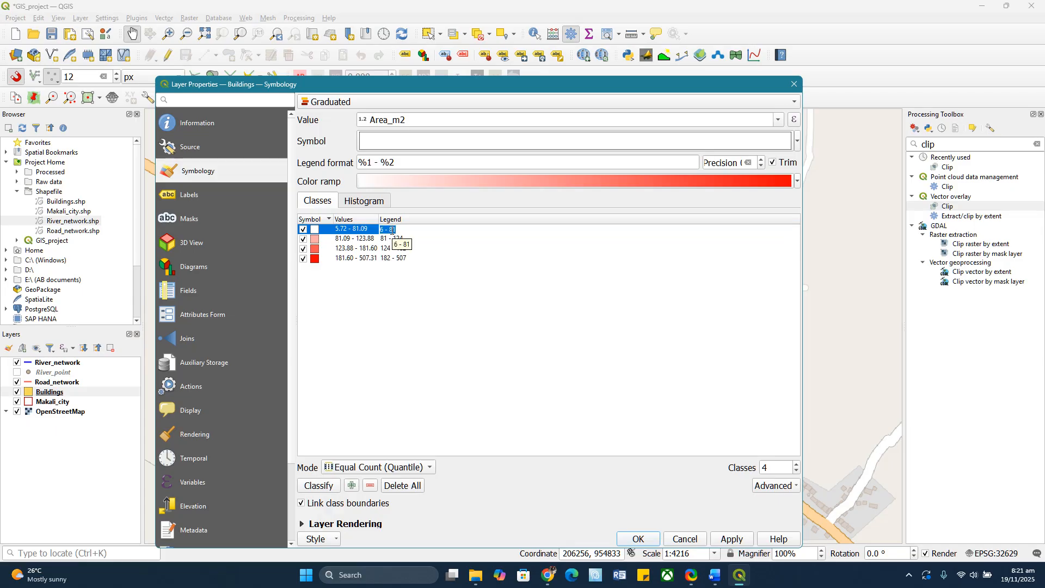
{"action": "type", "text": "Very small"}
{"action": "left_click", "coordinate": [387, 242]}
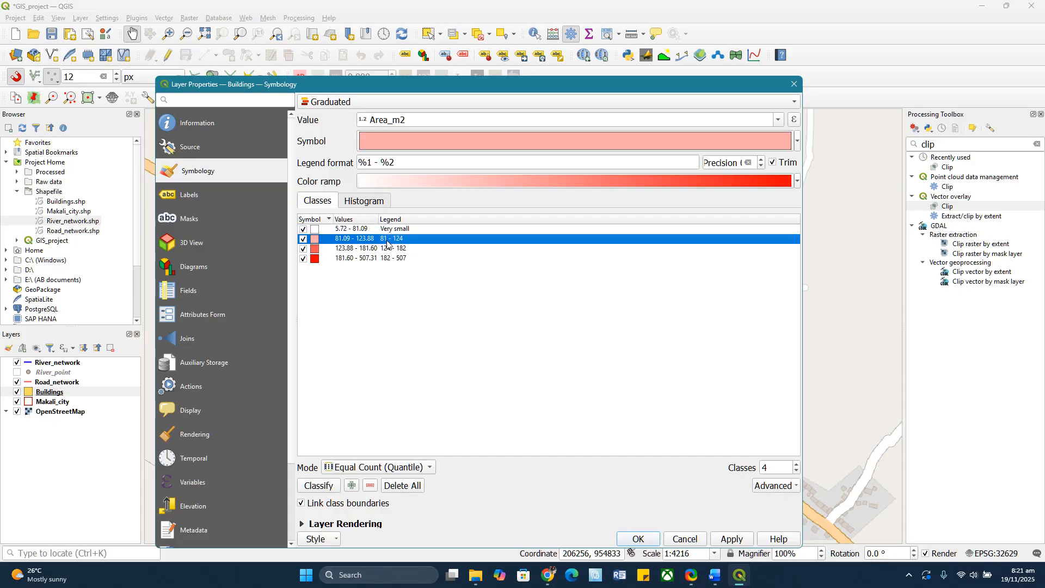
{"action": "double_click", "coordinate": [390, 240]}
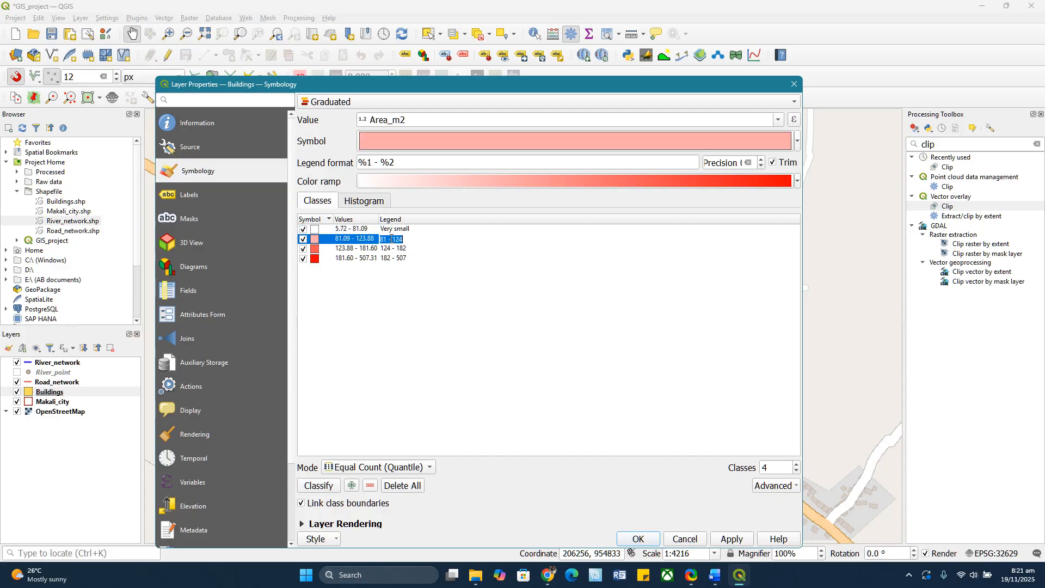
{"action": "type", "text": "Small"}
Rename the legend labels of the two highest area classes to "Large" and "Very large" and apply the Buildings style.
{"action": "double_click", "coordinate": [395, 250]}
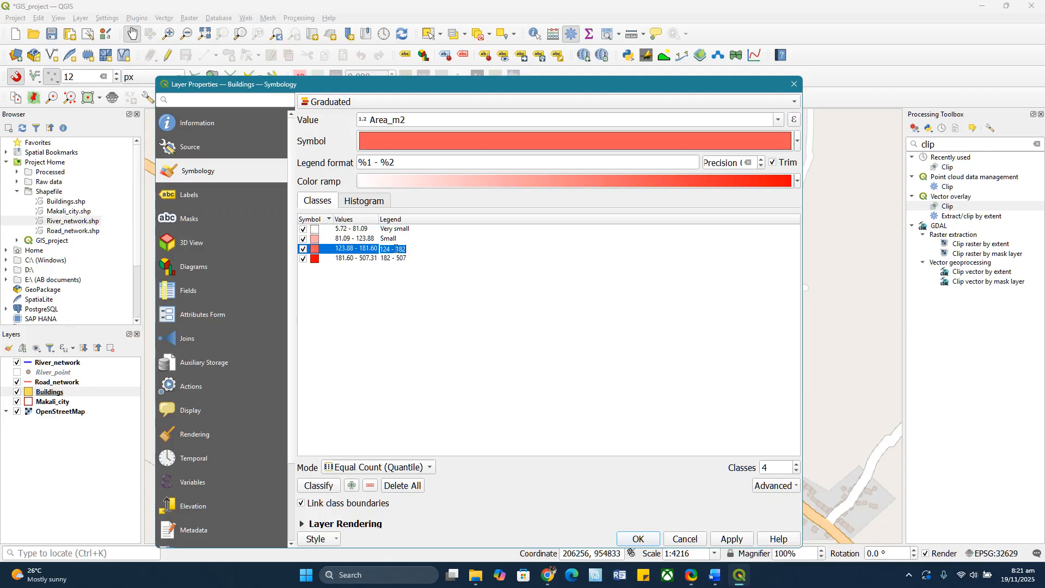
{"action": "type", "text": "Large"}
{"action": "double_click", "coordinate": [388, 259]}
{"action": "type", "text": "V"}
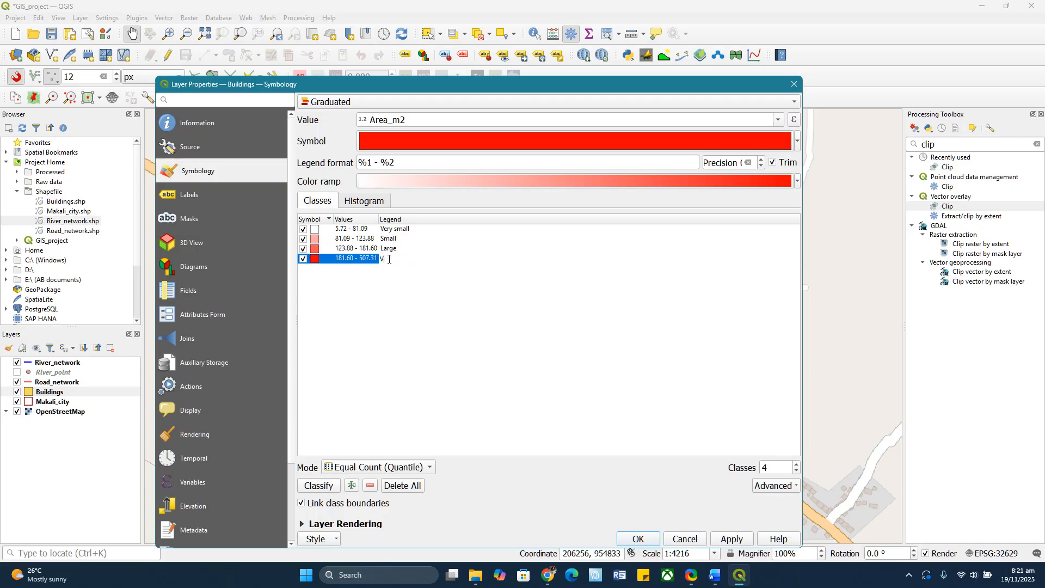
{"action": "type", "text": "ery large"}
{"action": "left_click", "coordinate": [415, 296]}
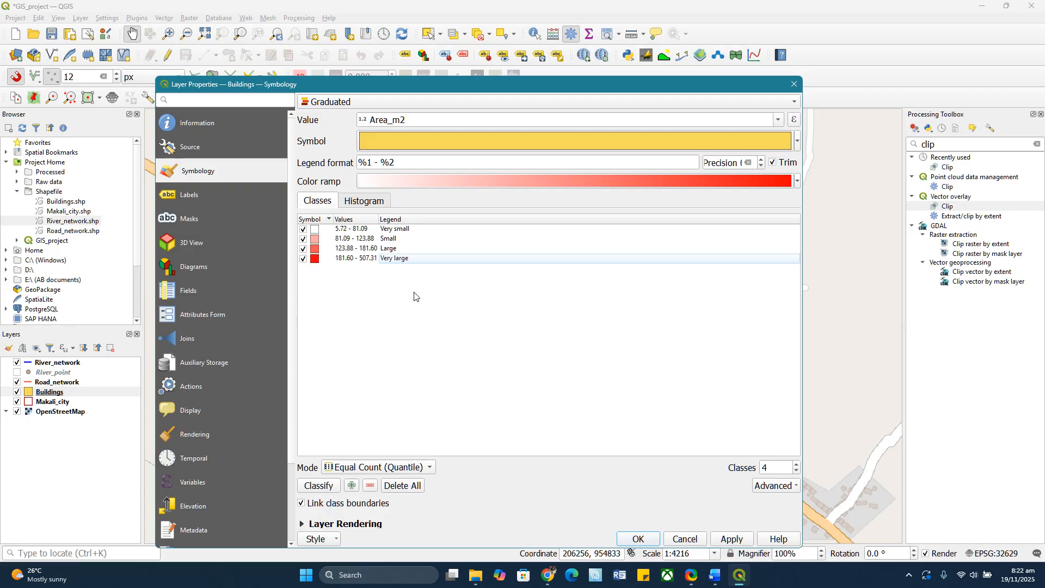
{"action": "left_click", "coordinate": [729, 539]}
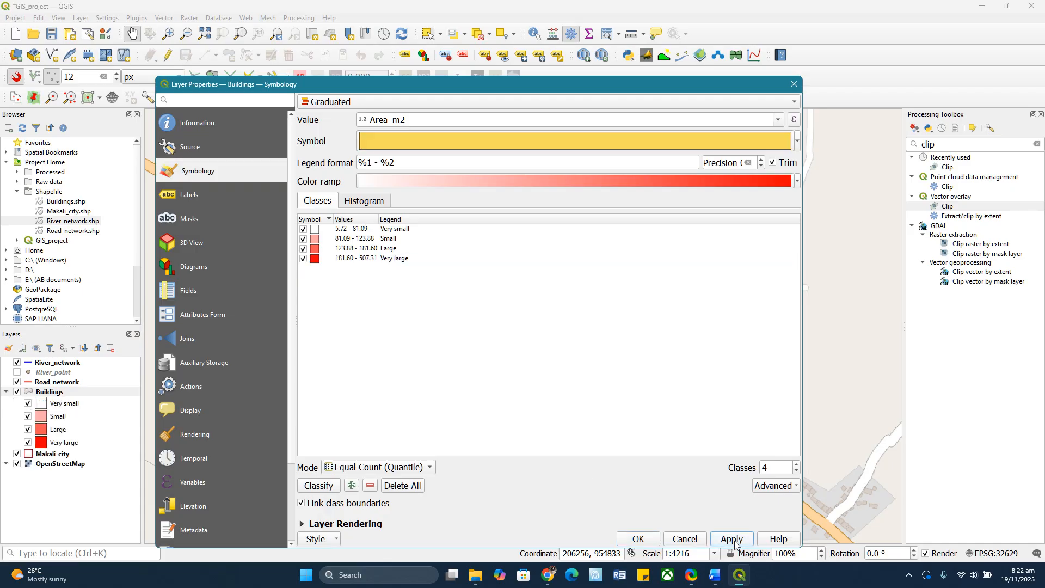
Confirm the Buildings layer's style and zoom the map canvas to the extent of the Makali_city layer.
{"action": "left_click", "coordinate": [645, 539]}
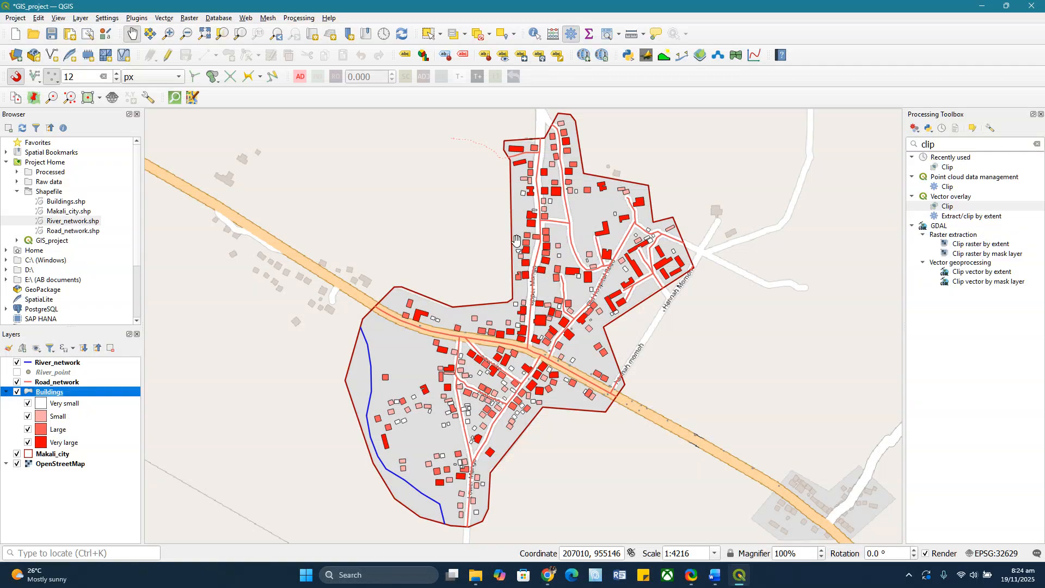
{"action": "scroll", "coordinate": [525, 229], "scroll_direction": "down", "scroll_amount": 3}
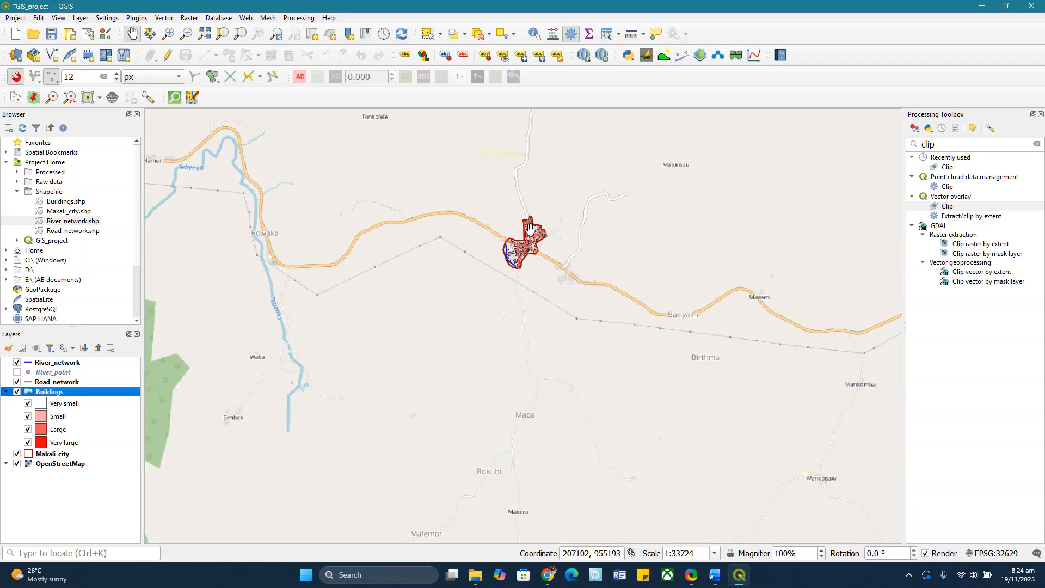
{"action": "scroll", "coordinate": [526, 229], "scroll_direction": "up", "scroll_amount": 1}
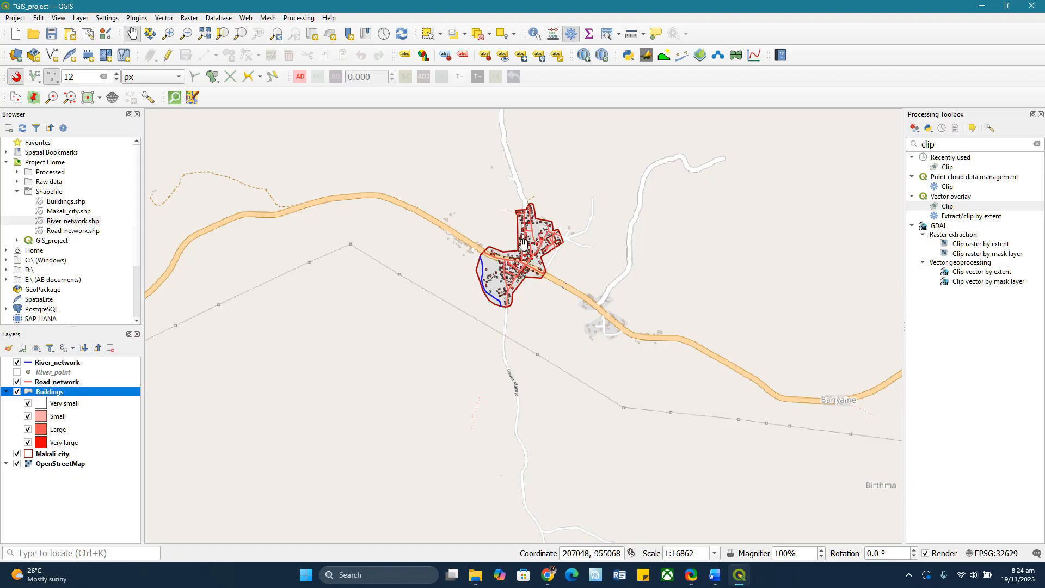
{"action": "left_click", "coordinate": [51, 455]}
{"action": "right_click", "coordinate": [53, 455]}
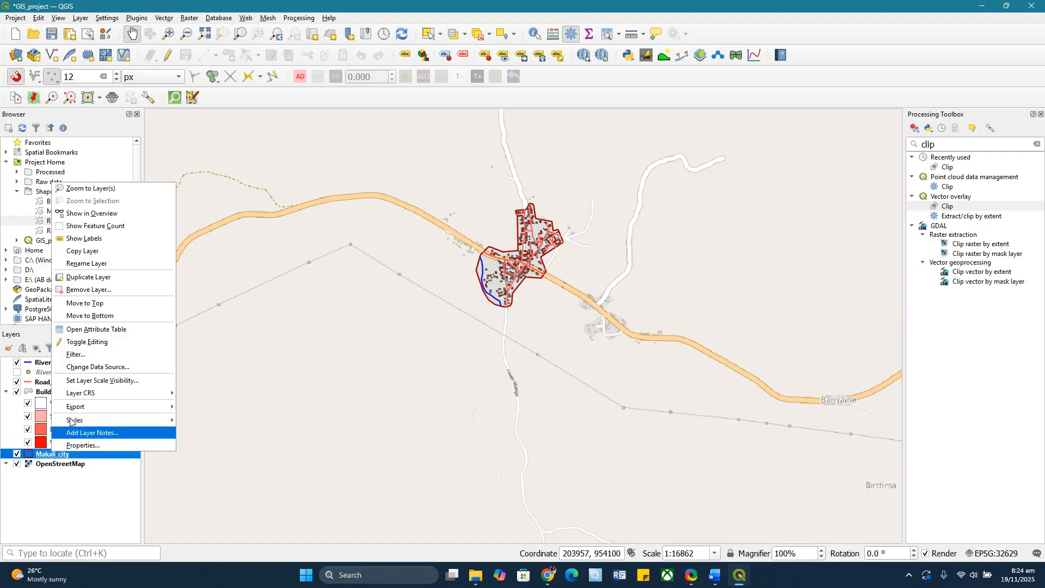
{"action": "left_click", "coordinate": [90, 188]}
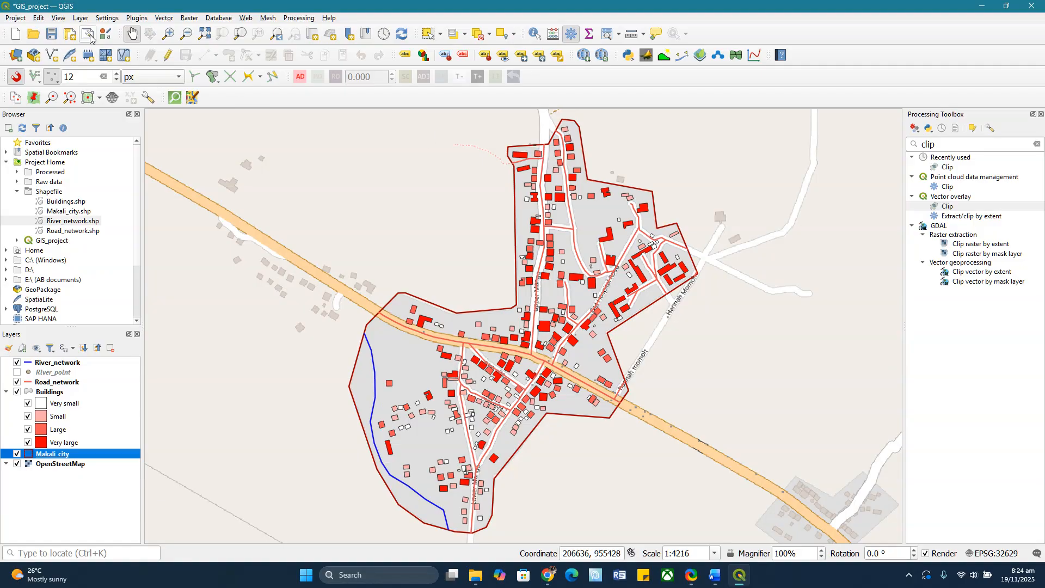
Save the project and create a new print layout named Makali_City, shown at full page view.
{"action": "left_click", "coordinate": [51, 34]}
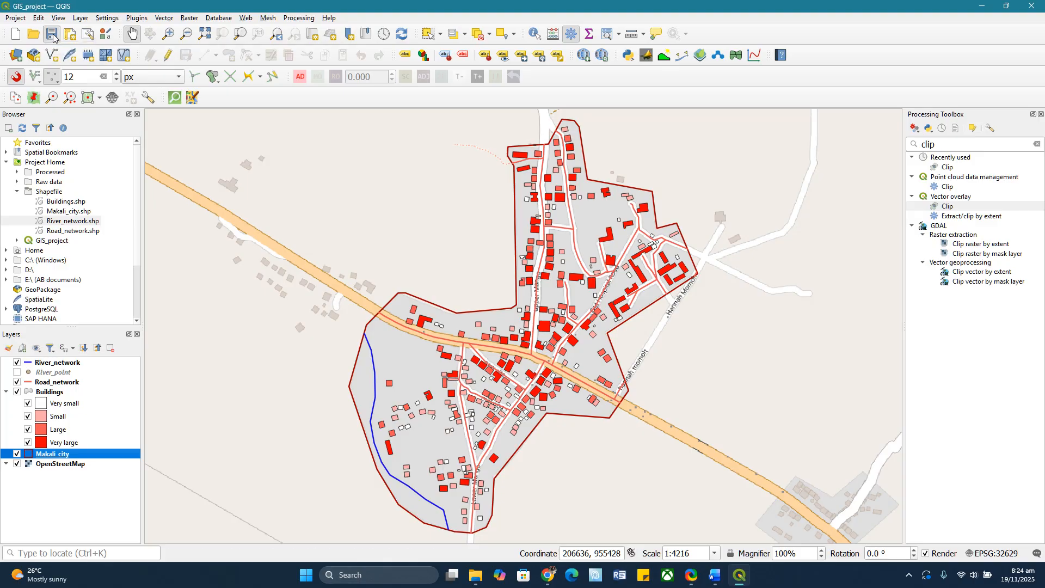
{"action": "left_click", "coordinate": [15, 21]}
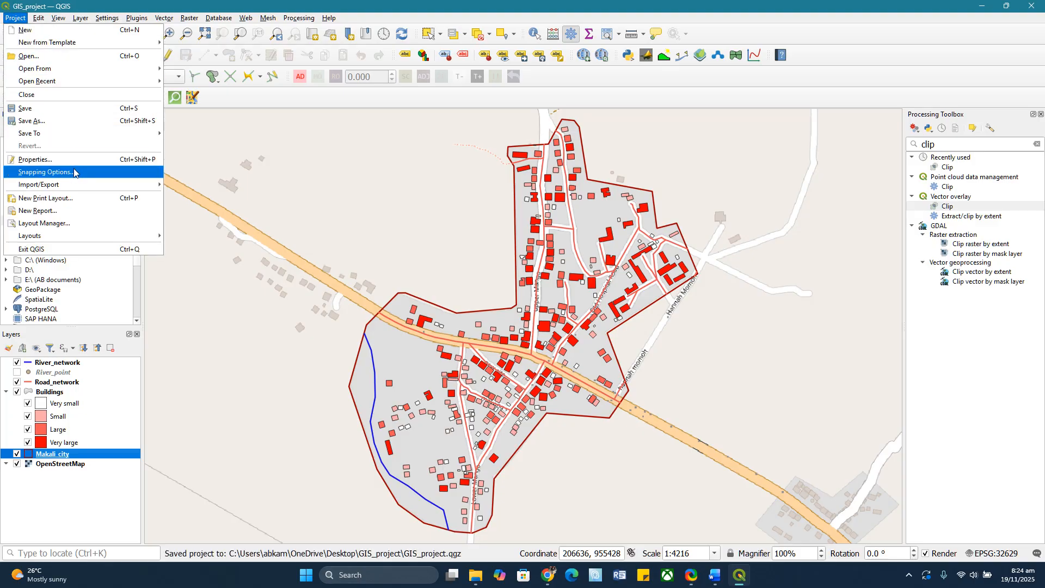
{"action": "left_click", "coordinate": [63, 200]}
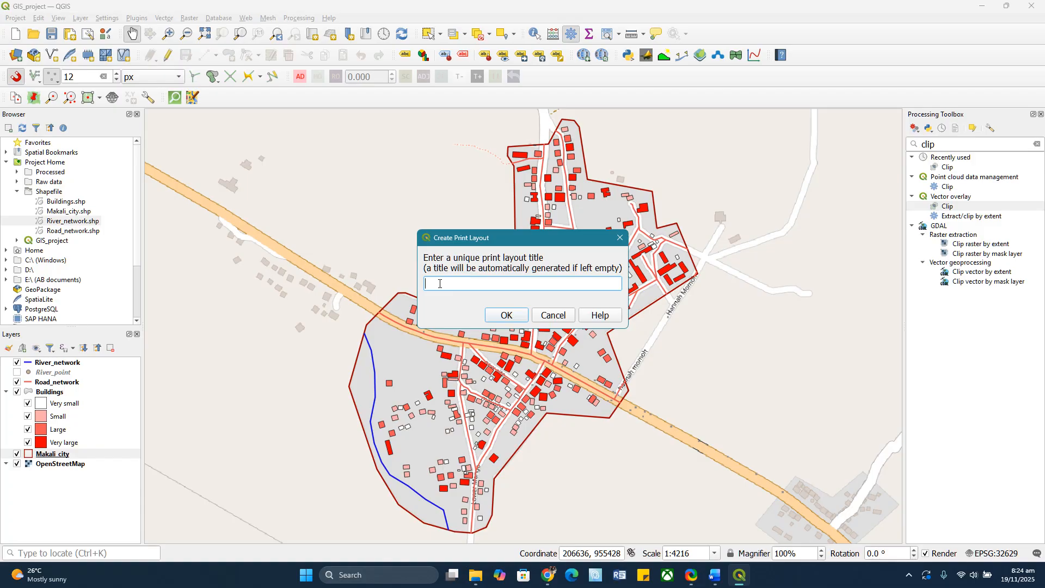
{"action": "type", "text": "Makali_City"}
{"action": "left_click", "coordinate": [507, 316]}
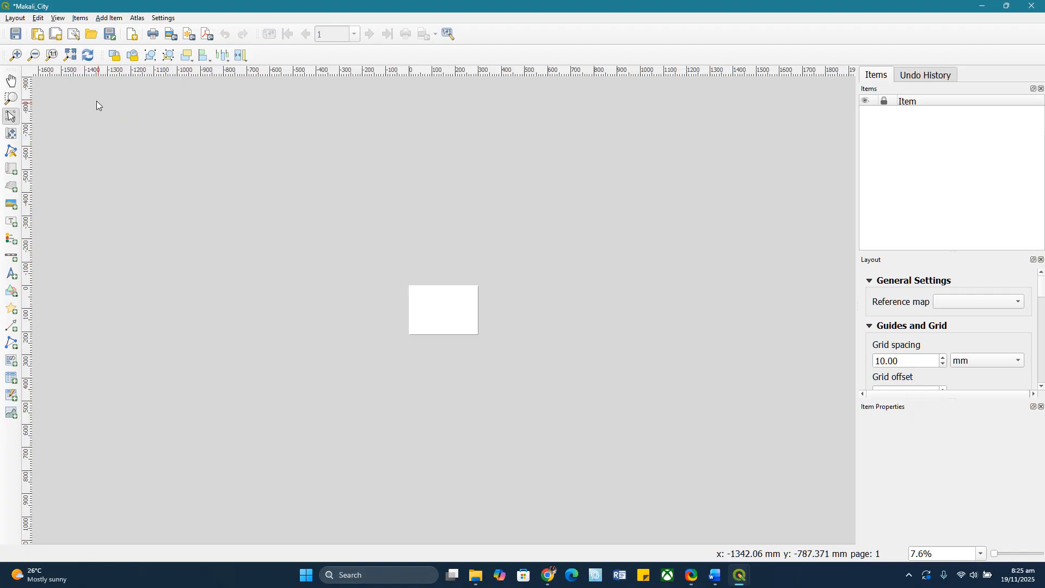
{"action": "left_click", "coordinate": [70, 54]}
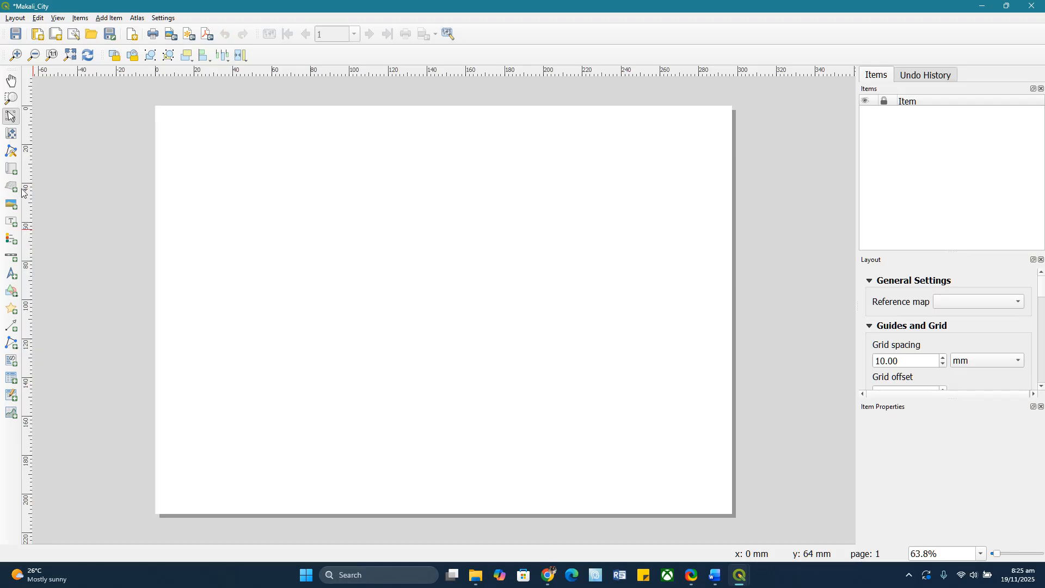
Add a map to the page and narrow it to end at about 242 mm, leaving a blank strip beside it.
{"action": "left_click", "coordinate": [12, 171]}
{"action": "left_click_drag", "start_coordinate": [165, 116], "coordinate": [725, 508]}
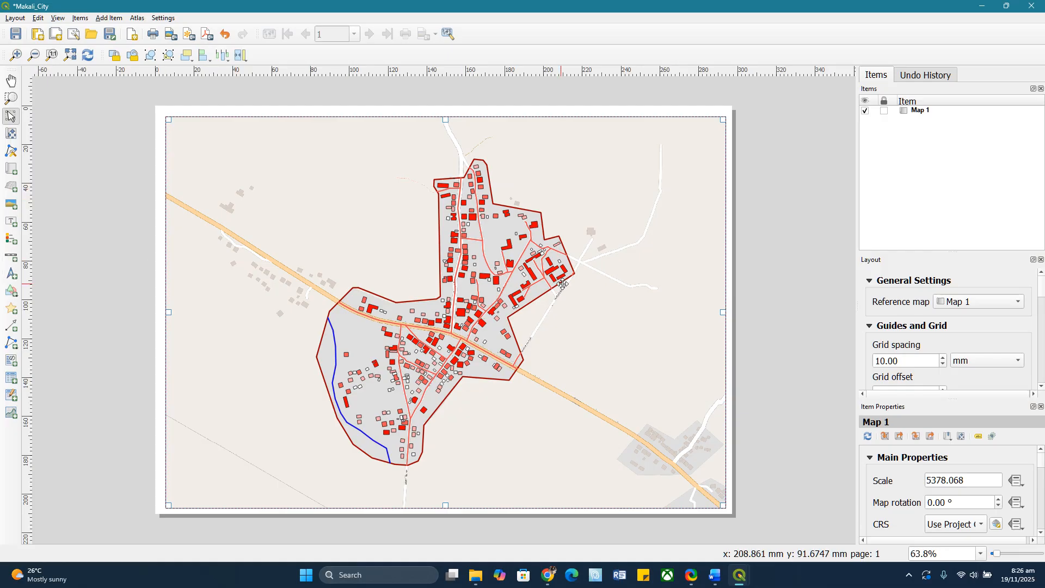
{"action": "left_click_drag", "start_coordinate": [720, 312], "coordinate": [626, 323]}
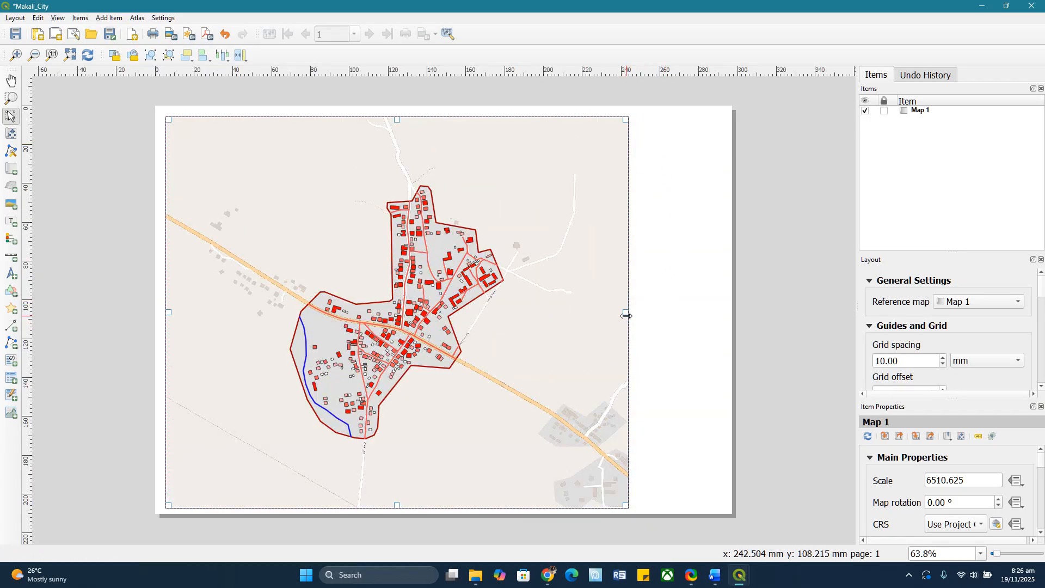
{"action": "left_click_drag", "start_coordinate": [625, 313], "coordinate": [622, 312]}
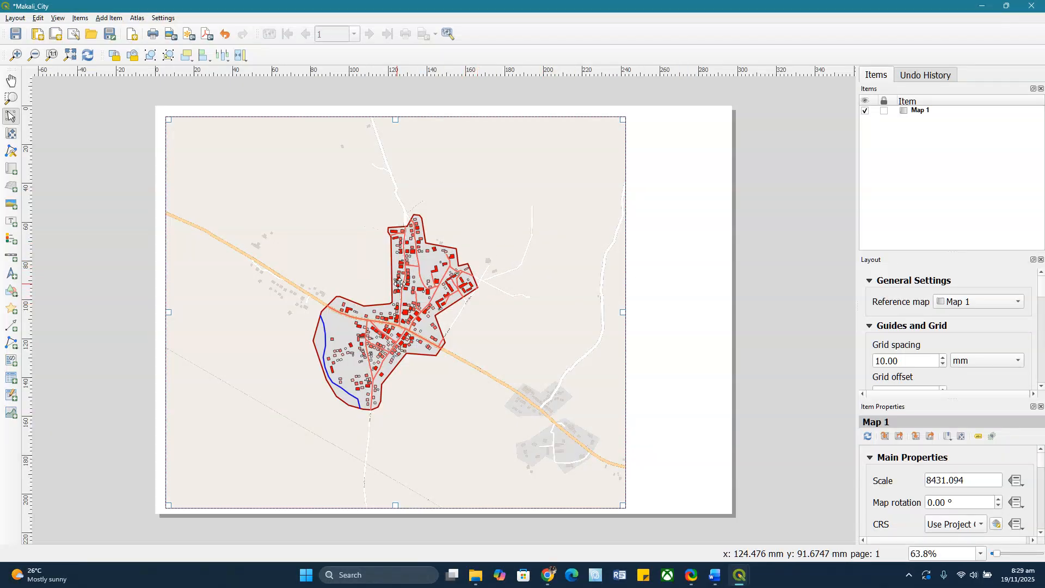
Examine the map item's main properties, including scale, rotation, CRS and layer options.
{"action": "left_click", "coordinate": [658, 297]}
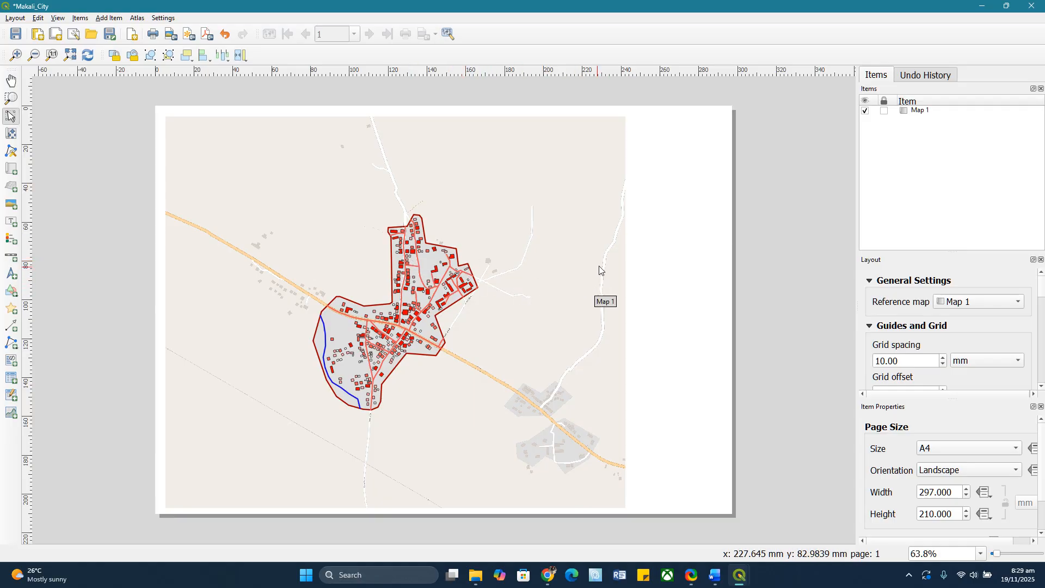
{"action": "left_click", "coordinate": [525, 250]}
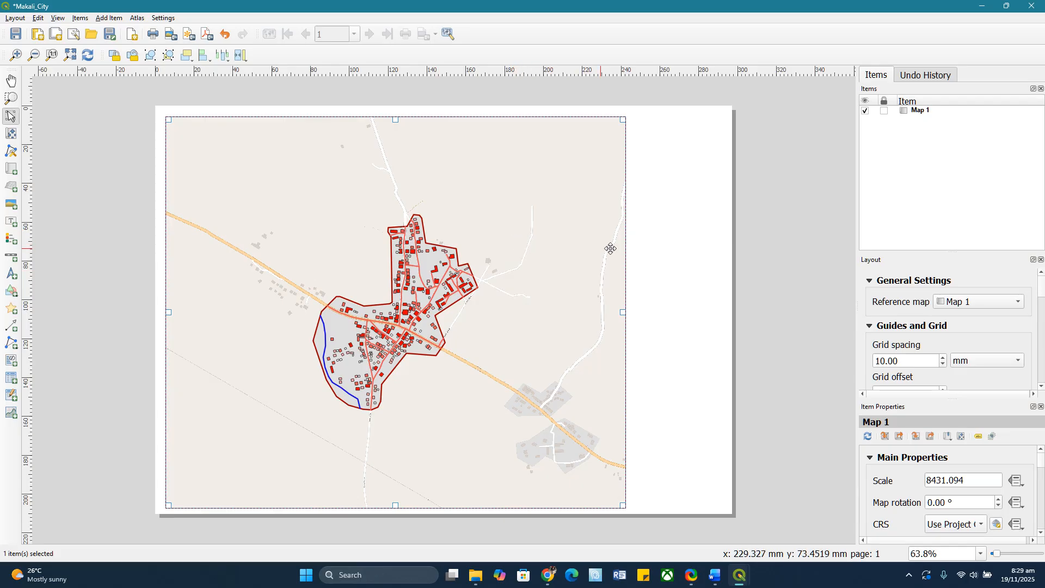
{"action": "left_click", "coordinate": [677, 254]}
{"action": "left_click", "coordinate": [532, 242]}
{"action": "scroll", "coordinate": [885, 484], "scroll_direction": "down", "scroll_amount": 1}
{"action": "scroll", "coordinate": [884, 484], "scroll_direction": "up", "scroll_amount": 1}
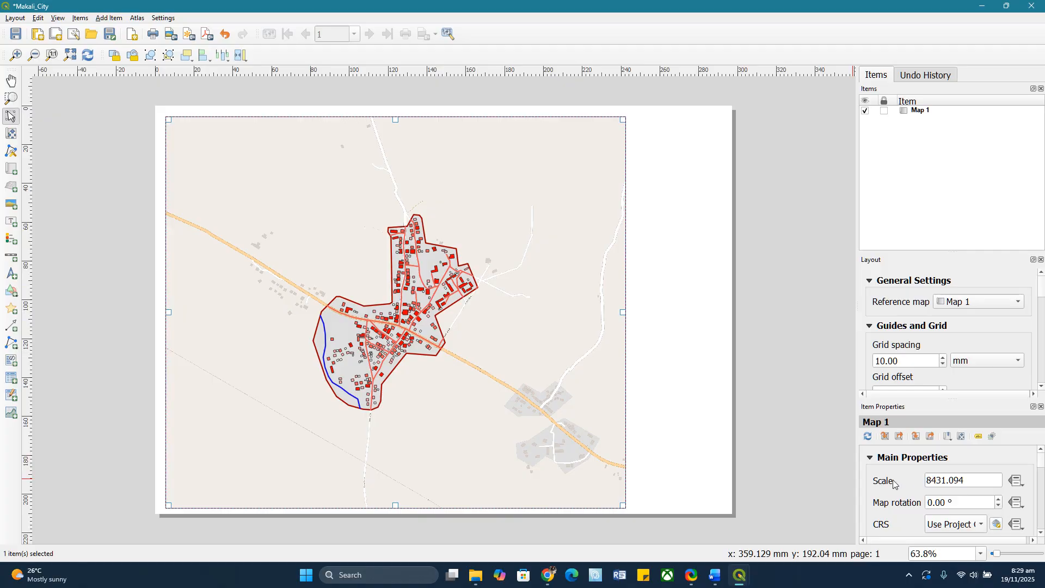
{"action": "scroll", "coordinate": [904, 484], "scroll_direction": "down", "scroll_amount": 2}
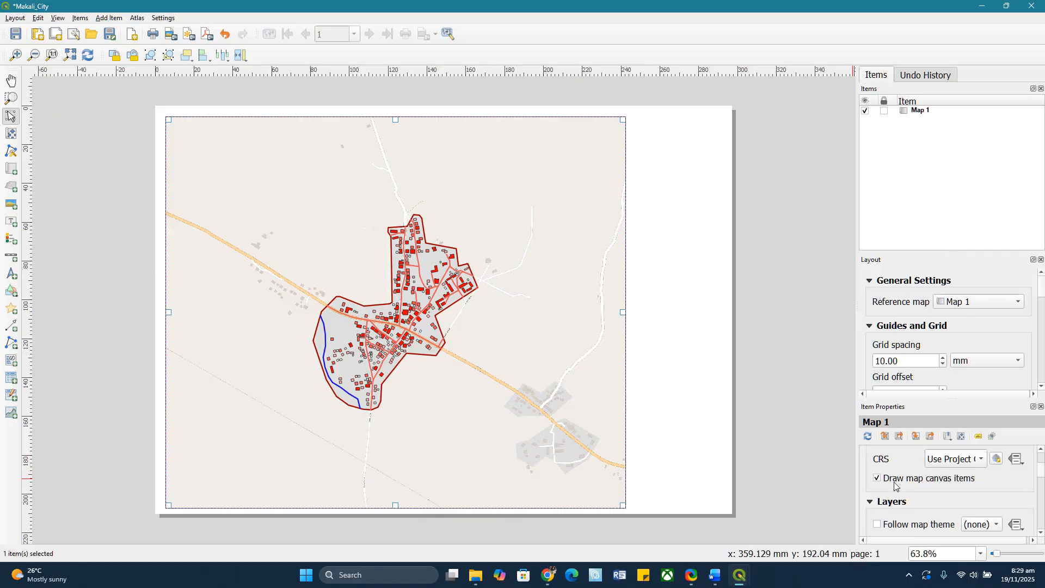
{"action": "scroll", "coordinate": [896, 485], "scroll_direction": "up", "scroll_amount": 2}
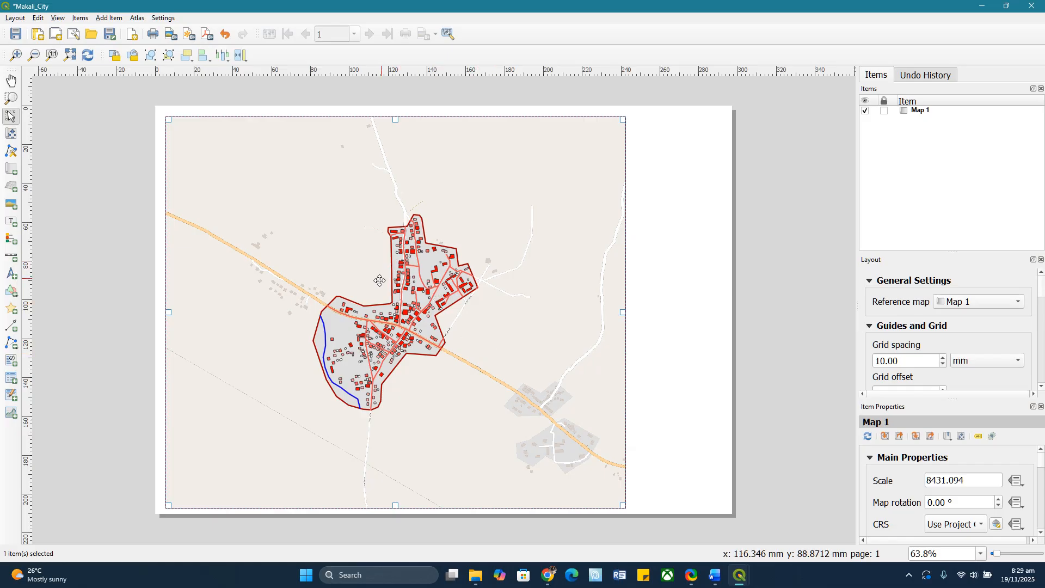
Try map scales of 7431.094 and 5431.094 to enlarge the city within the map frame.
{"action": "left_click_drag", "start_coordinate": [935, 481], "coordinate": [930, 480]}
{"action": "left_click", "coordinate": [931, 480]}
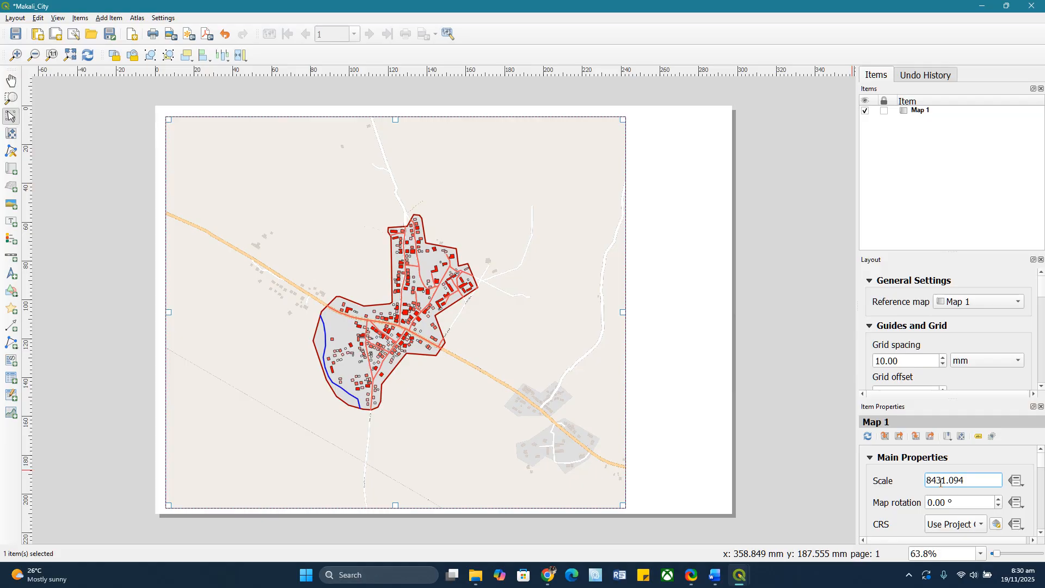
{"action": "key", "text": "BackSpace"}
{"action": "type", "text": "7"}
{"action": "key", "text": "Return"}
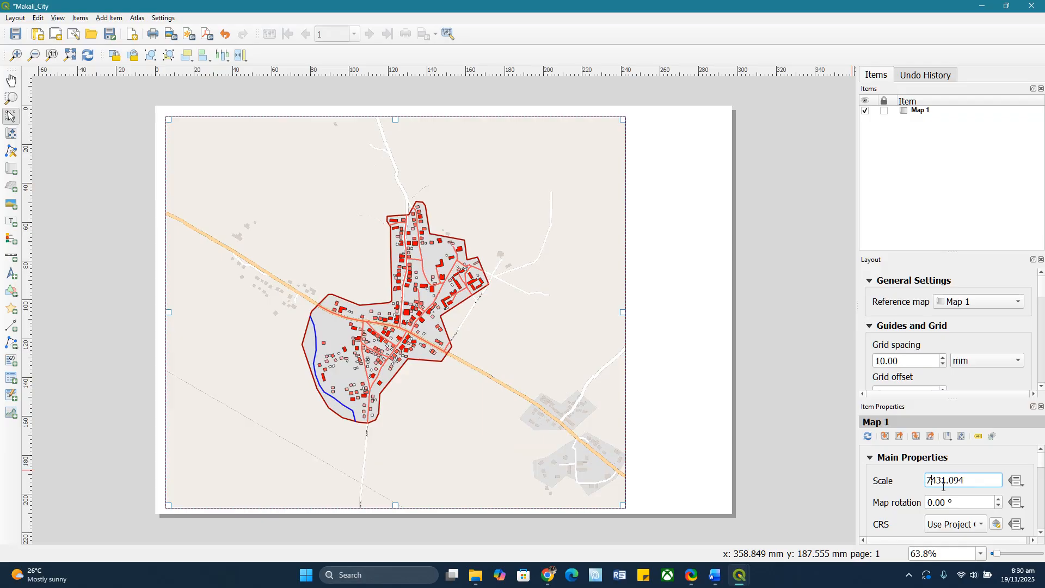
{"action": "key", "text": "BackSpace"}
{"action": "type", "text": "5"}
{"action": "key", "text": "Return"}
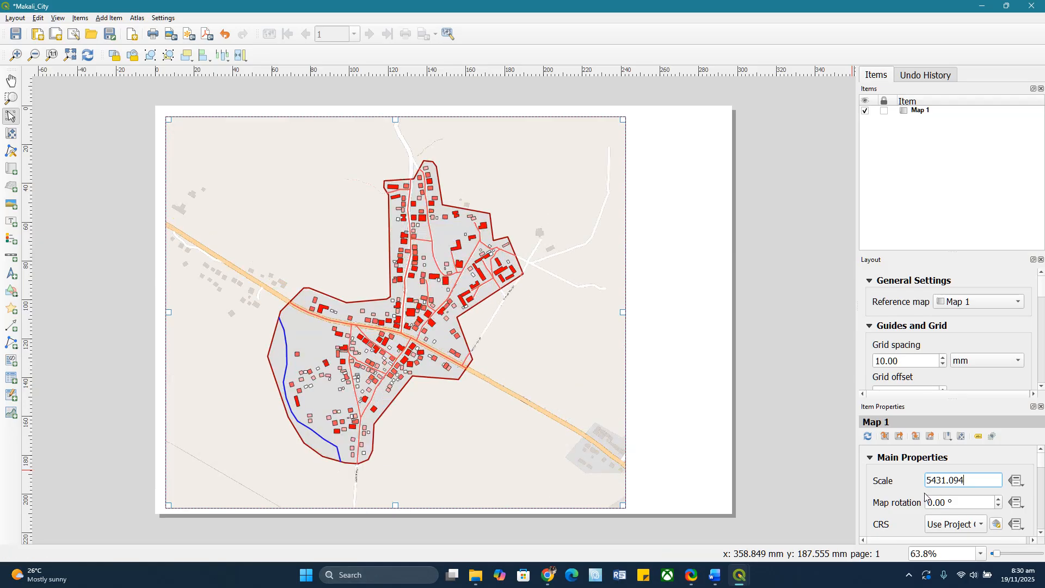
Set the map item's scale to 4431.094 so the city fills the height of the map frame.
{"action": "left_click_drag", "start_coordinate": [930, 481], "coordinate": [938, 486]}
{"action": "key", "text": "BackSpace"}
{"action": "type", "text": "4"}
{"action": "key", "text": "Return"}
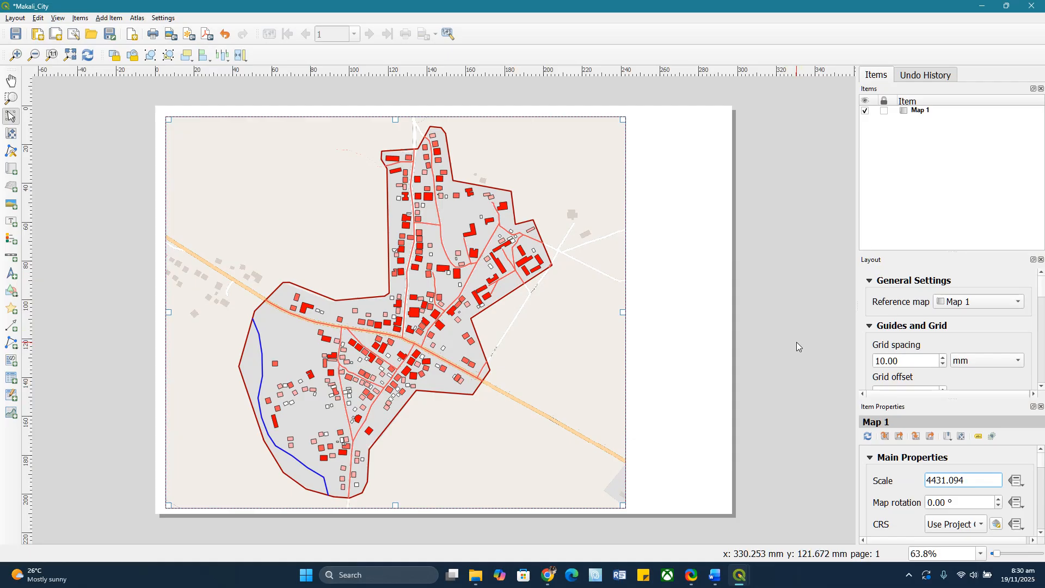
Add a label about 46 mm wide at the top of the blank strip, reading "Map of Makali City".
{"action": "left_click", "coordinate": [12, 221]}
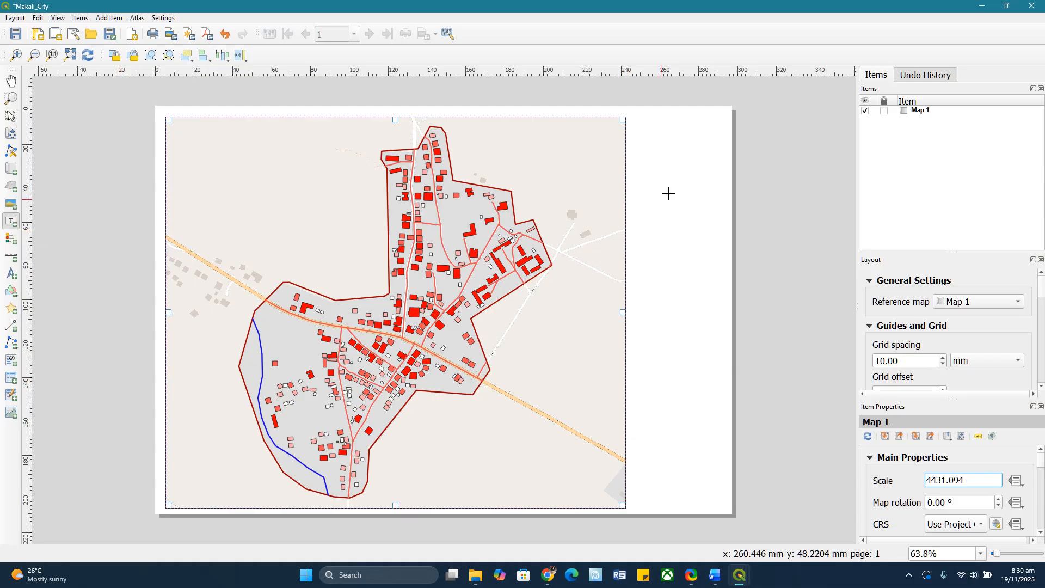
{"action": "left_click_drag", "start_coordinate": [636, 116], "coordinate": [725, 191]}
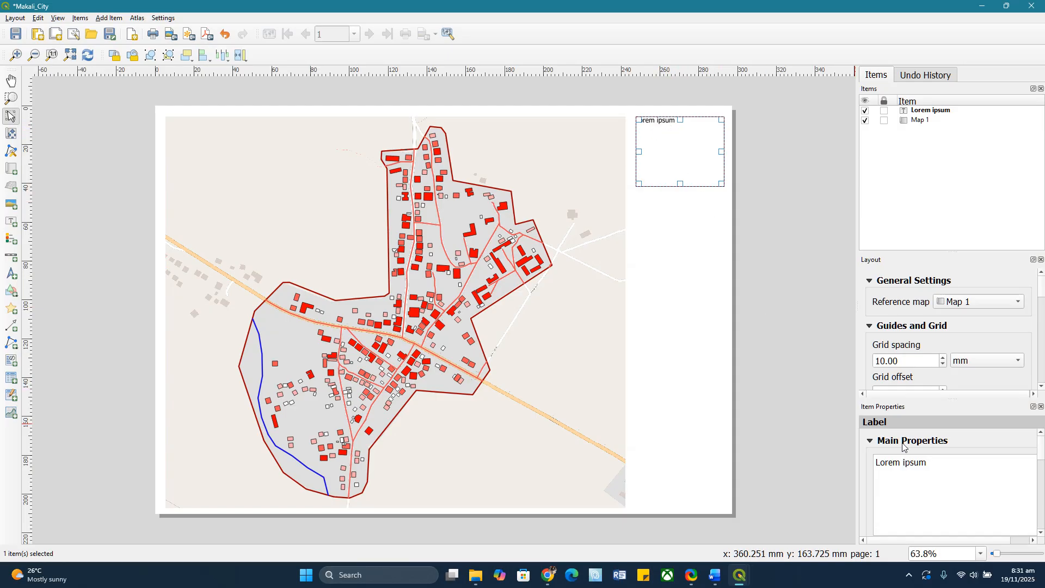
{"action": "left_click", "coordinate": [608, 191]}
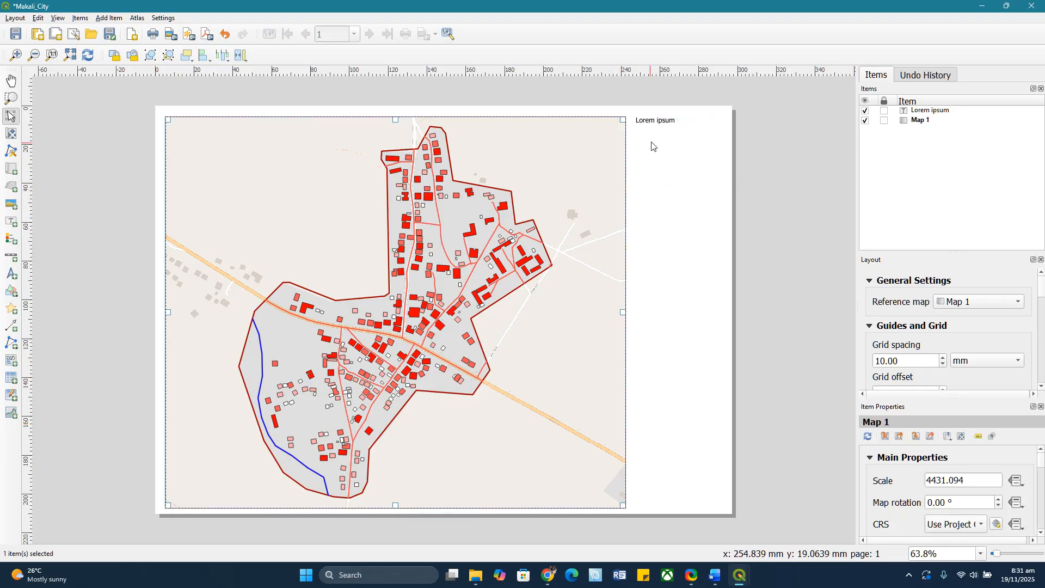
{"action": "left_click", "coordinate": [649, 157]}
{"action": "left_click_drag", "start_coordinate": [933, 463], "coordinate": [880, 465]}
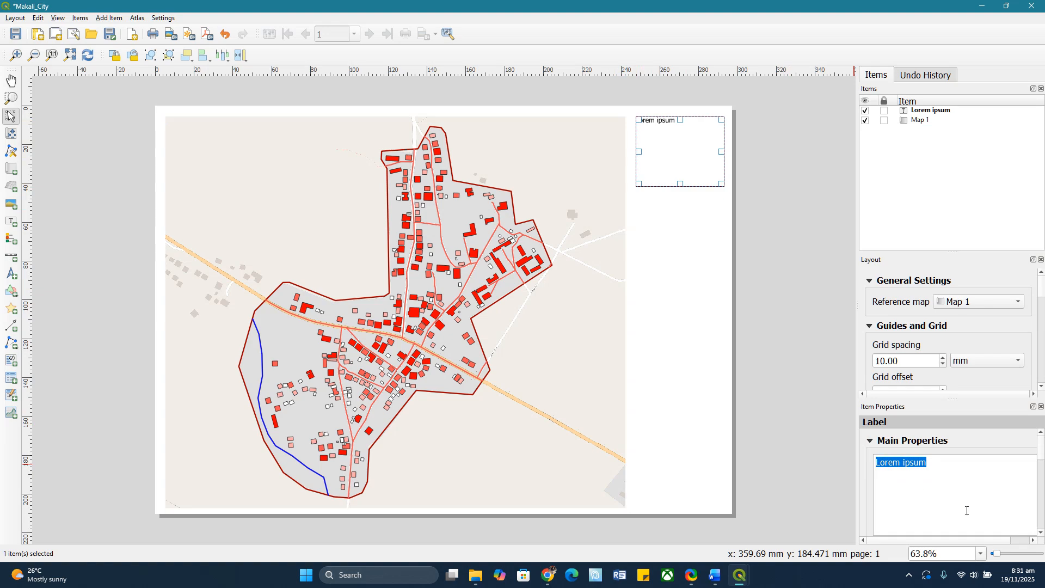
{"action": "type", "text": "Map of Makali City"}
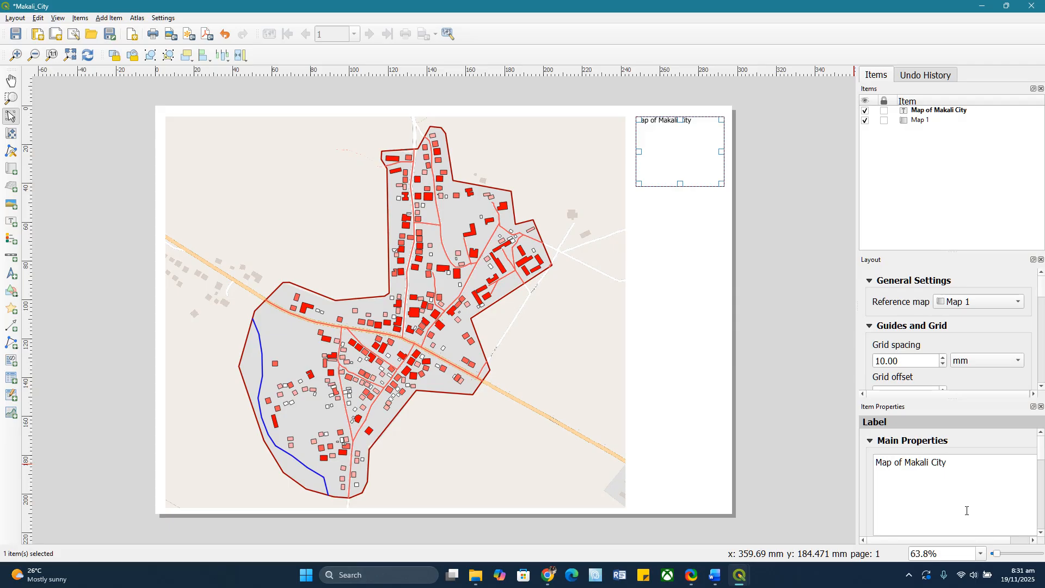
{"action": "left_click", "coordinate": [782, 244]}
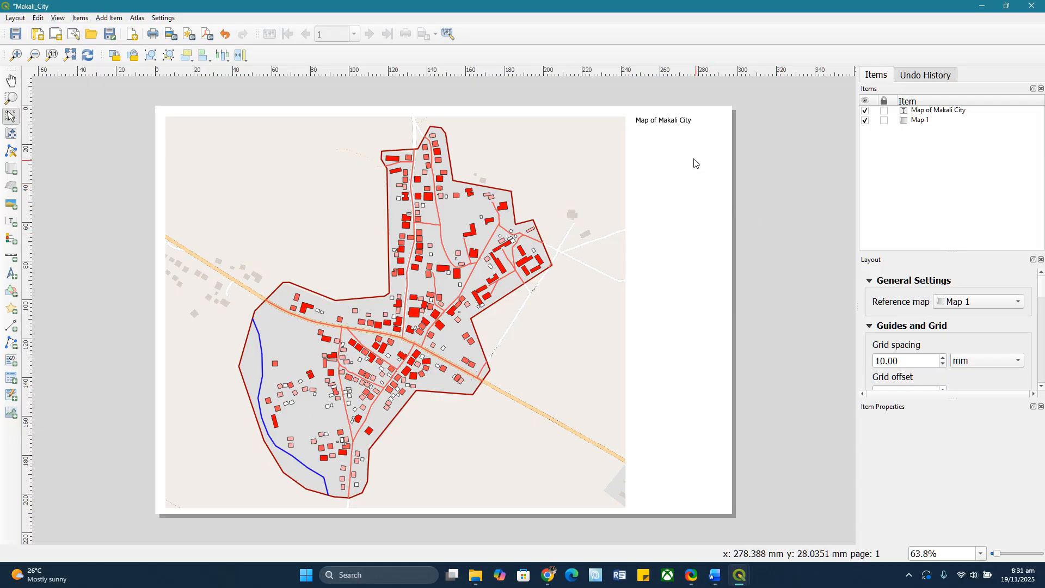
Enlarge the font of the "Map of Makali City" label so the title nearly spans the label's width.
{"action": "left_click", "coordinate": [664, 123]}
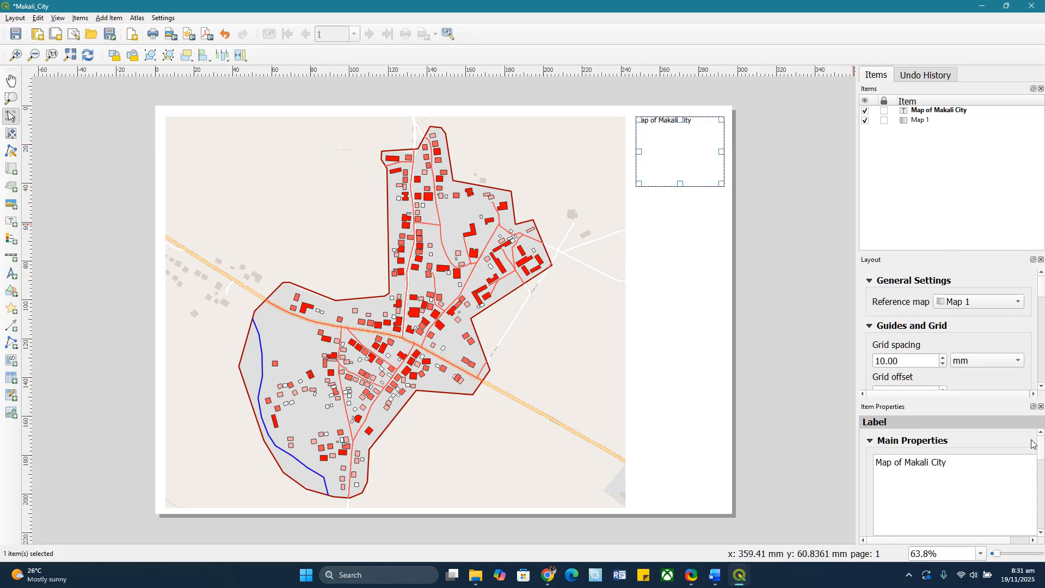
{"action": "scroll", "coordinate": [1040, 446], "scroll_direction": "down", "scroll_amount": 1}
{"action": "left_click_drag", "start_coordinate": [1043, 451], "coordinate": [1041, 476]}
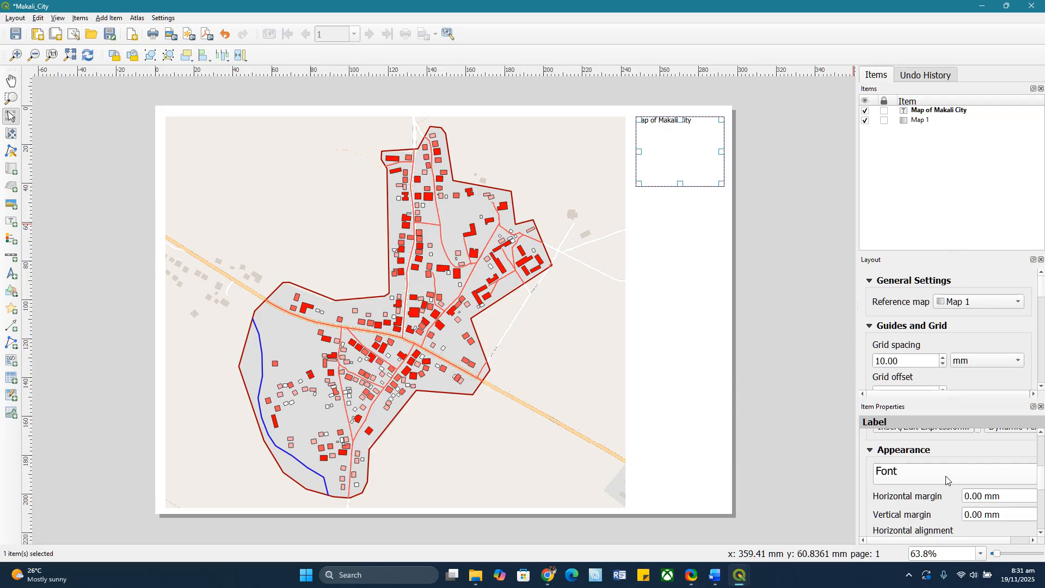
{"action": "scroll", "coordinate": [939, 477], "scroll_direction": "up", "scroll_amount": 2}
{"action": "scroll", "coordinate": [939, 478], "scroll_direction": "up", "scroll_amount": 1}
{"action": "scroll", "coordinate": [939, 477], "scroll_direction": "down", "scroll_amount": 3}
{"action": "scroll", "coordinate": [939, 477], "scroll_direction": "up", "scroll_amount": 2}
{"action": "scroll", "coordinate": [939, 477], "scroll_direction": "up", "scroll_amount": 1}
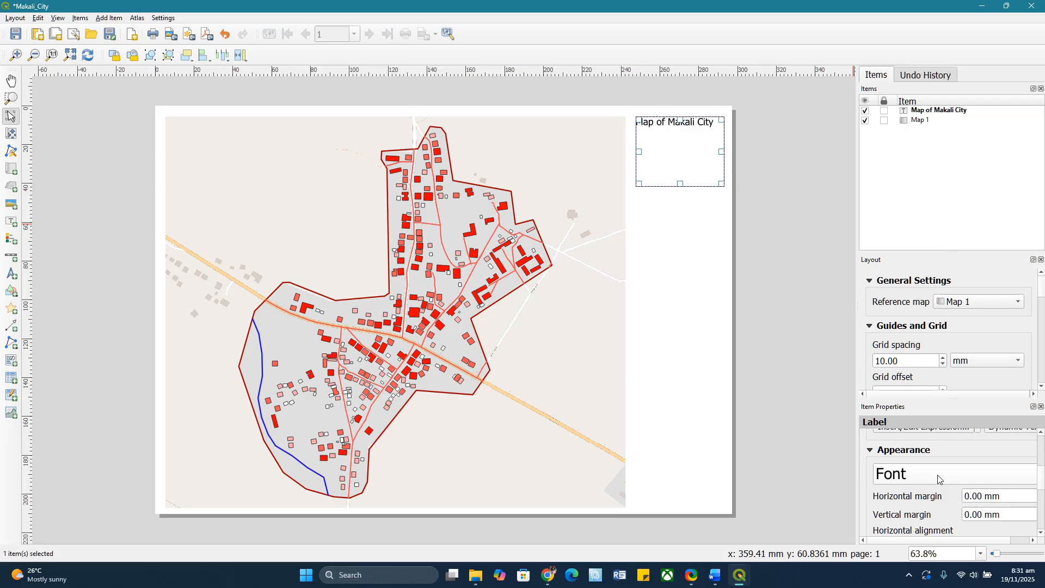
{"action": "scroll", "coordinate": [939, 477], "scroll_direction": "up", "scroll_amount": 1}
{"action": "scroll", "coordinate": [939, 477], "scroll_direction": "down", "scroll_amount": 1}
Lower the top of the title label slightly and shrink its box to about 9 mm high around the text.
{"action": "left_click", "coordinate": [793, 250]}
{"action": "left_click", "coordinate": [682, 117]}
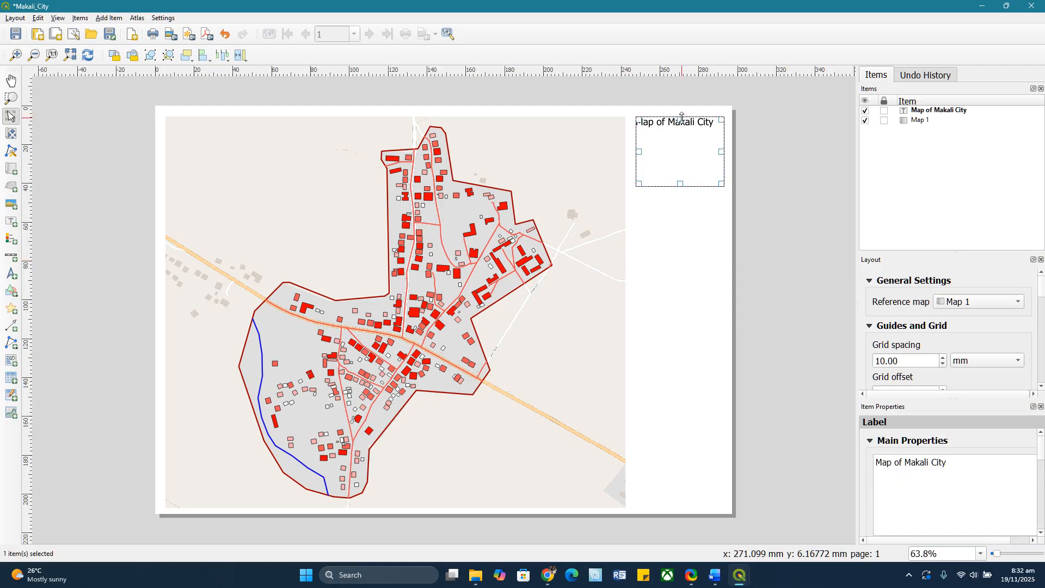
{"action": "left_click_drag", "start_coordinate": [681, 119], "coordinate": [675, 143]}
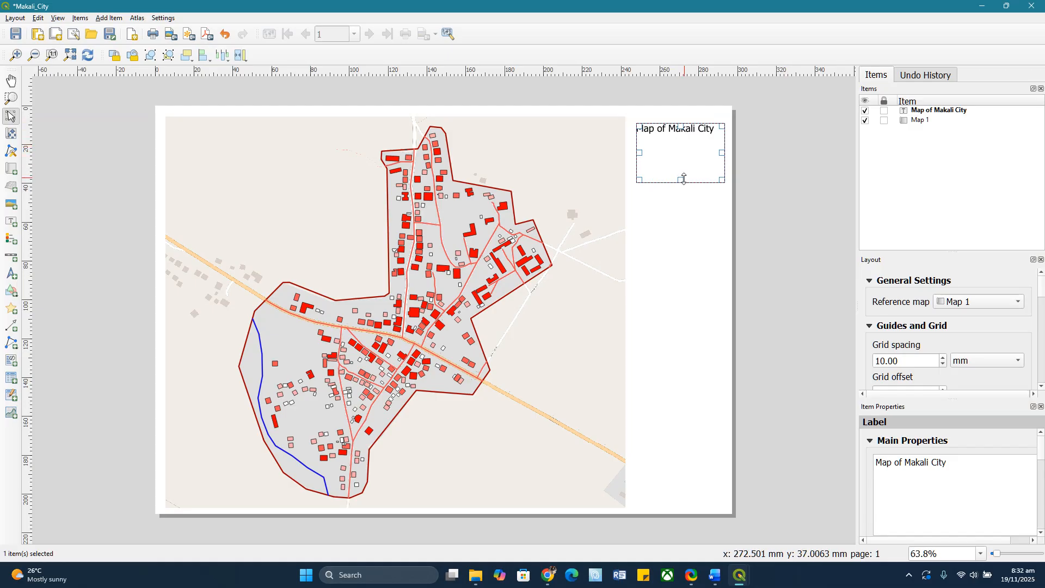
{"action": "left_click_drag", "start_coordinate": [680, 179], "coordinate": [684, 139]}
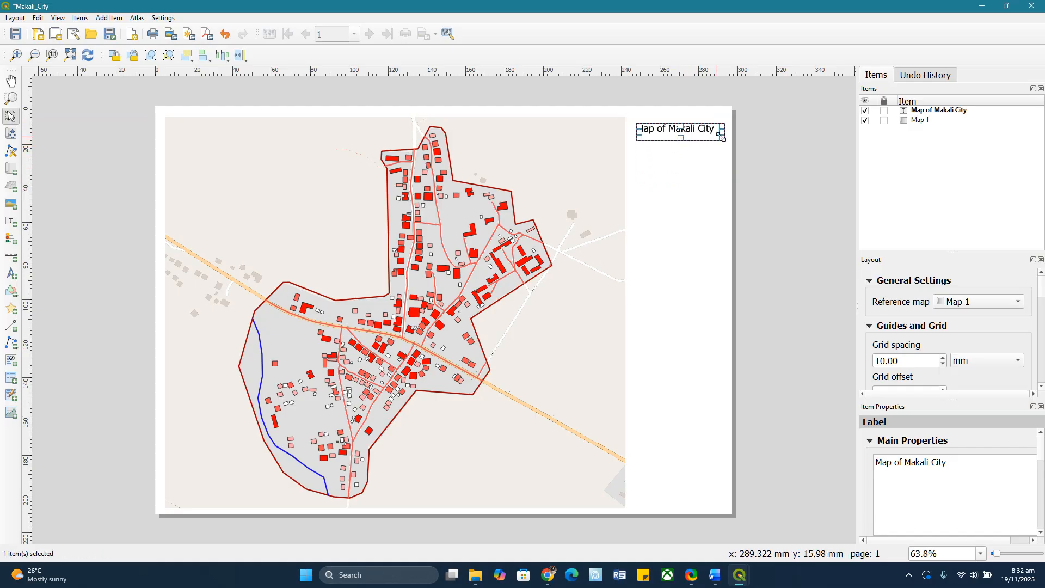
{"action": "left_click", "coordinate": [756, 139]}
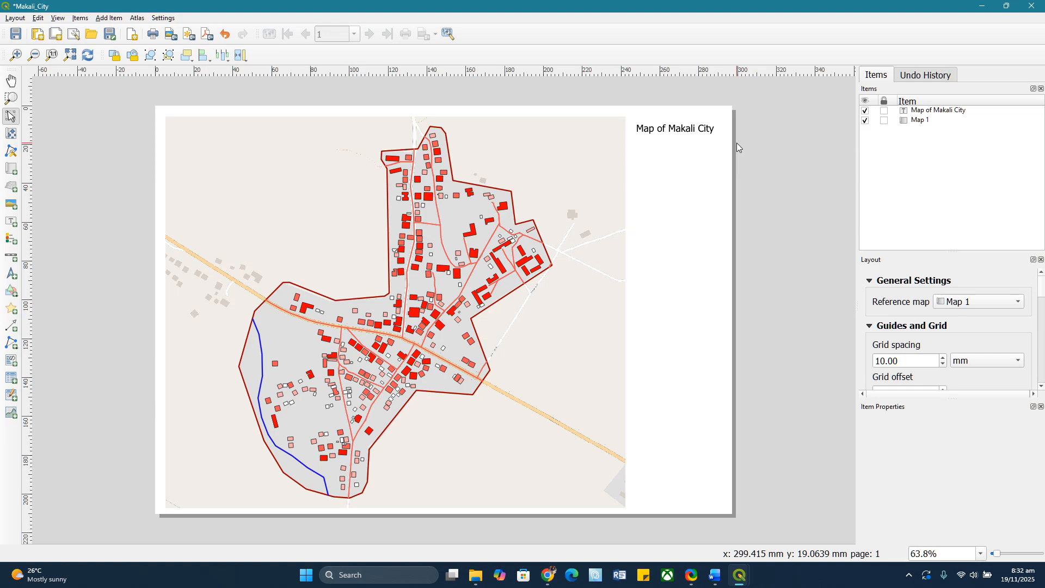
Check the layer list in the main GIS_project window, and return to the Makali_City layout.
{"action": "mouse_move", "coordinate": [743, 582]}
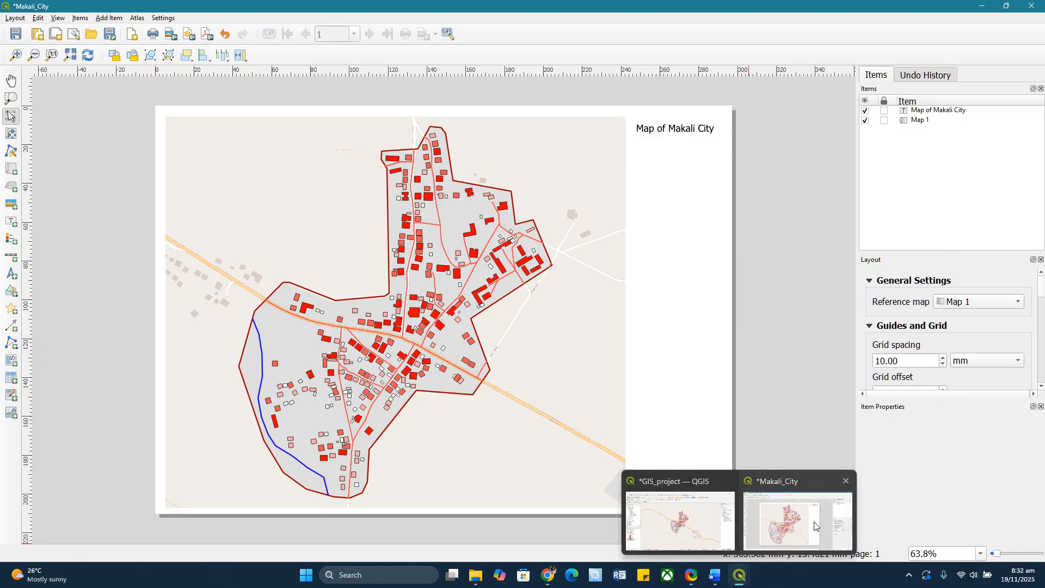
{"action": "left_click", "coordinate": [800, 521]}
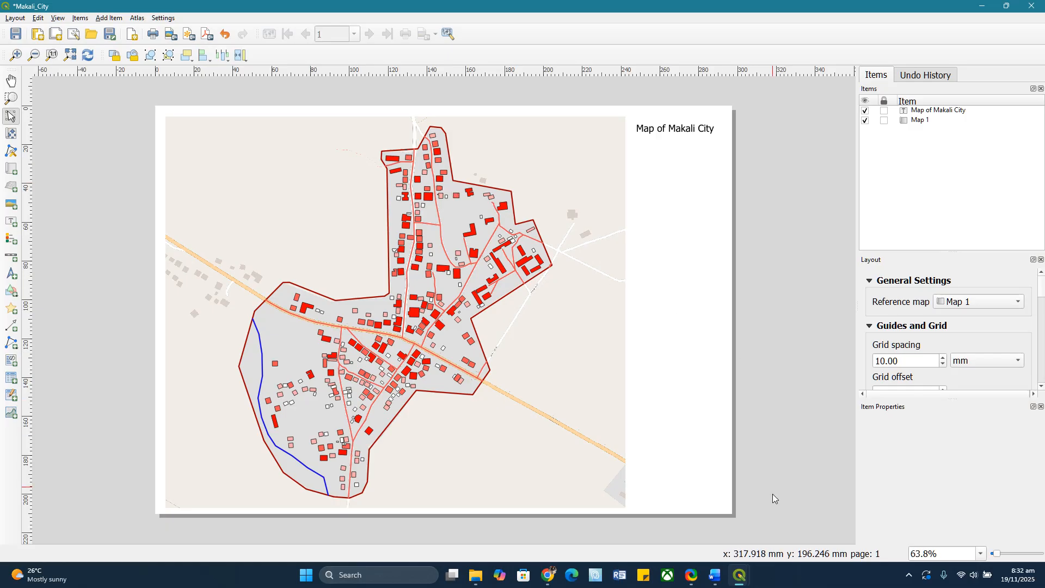
{"action": "mouse_move", "coordinate": [739, 584]}
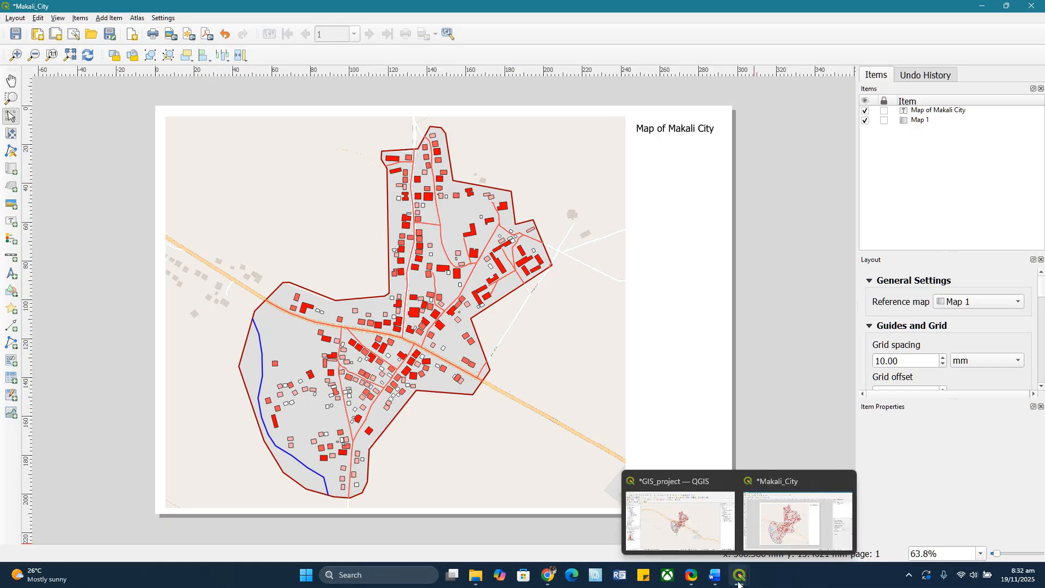
{"action": "left_click", "coordinate": [673, 519]}
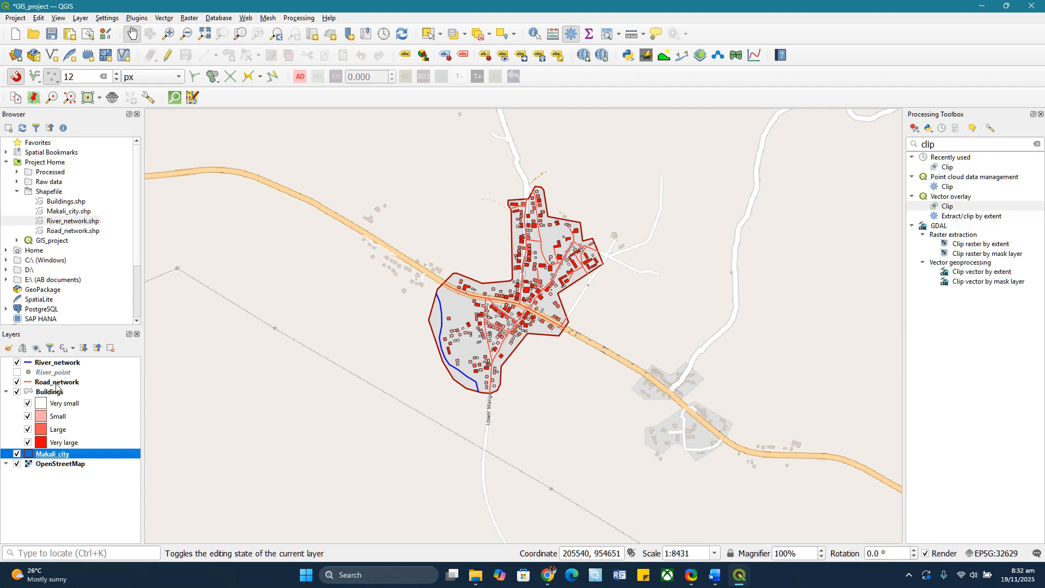
{"action": "mouse_move", "coordinate": [739, 576]}
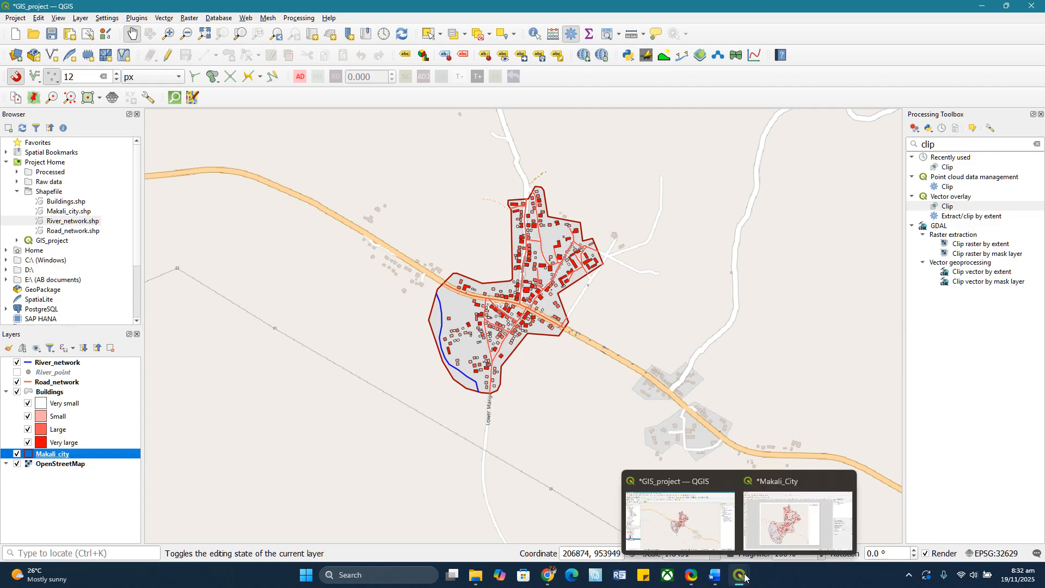
{"action": "left_click", "coordinate": [784, 522]}
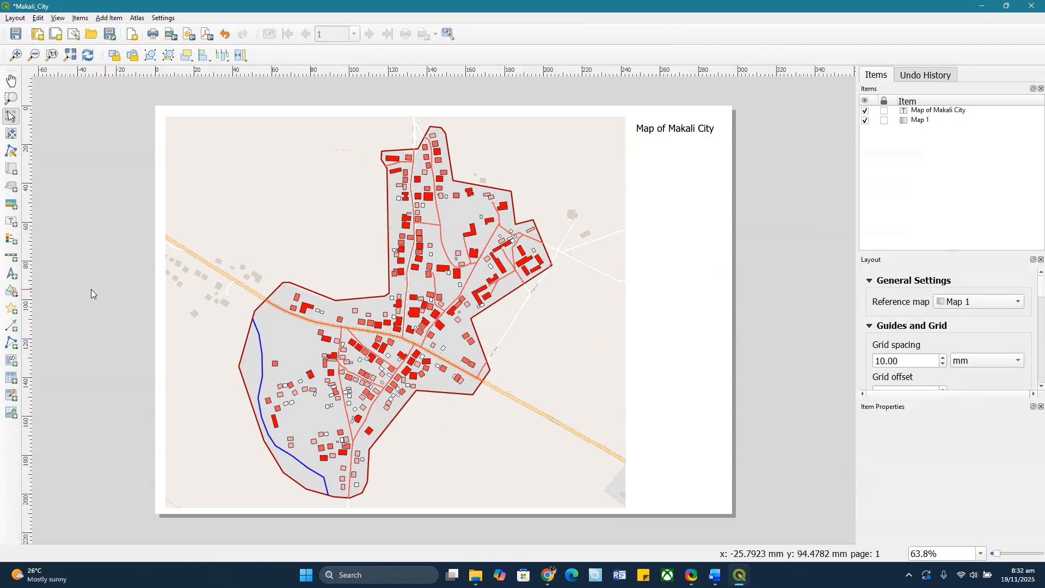
Add a legend about 40 mm wide below the title in the blank strip and move it up so it fits within the page.
{"action": "left_click", "coordinate": [13, 244]}
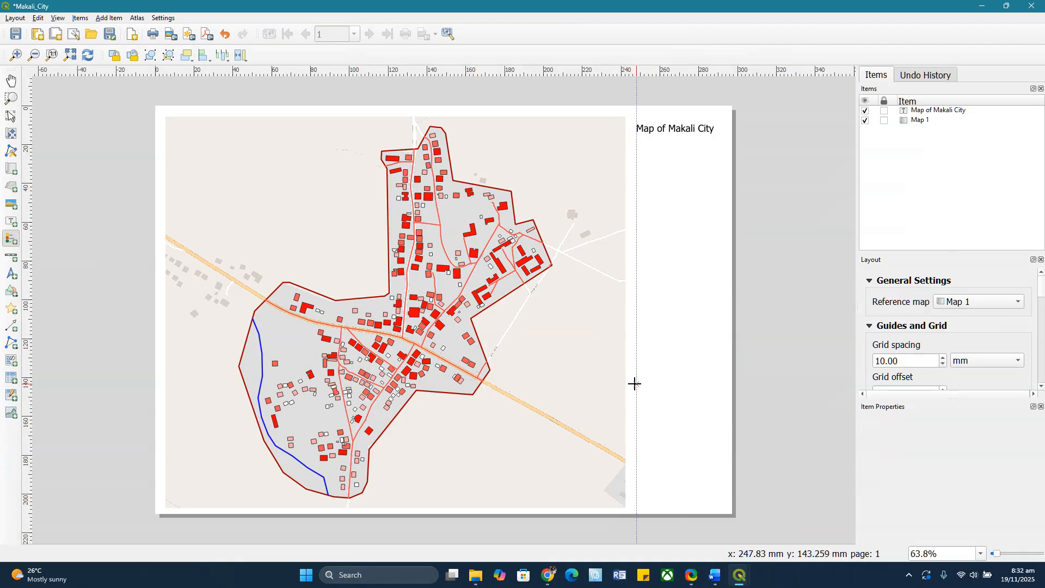
{"action": "left_click_drag", "start_coordinate": [632, 384], "coordinate": [724, 481]}
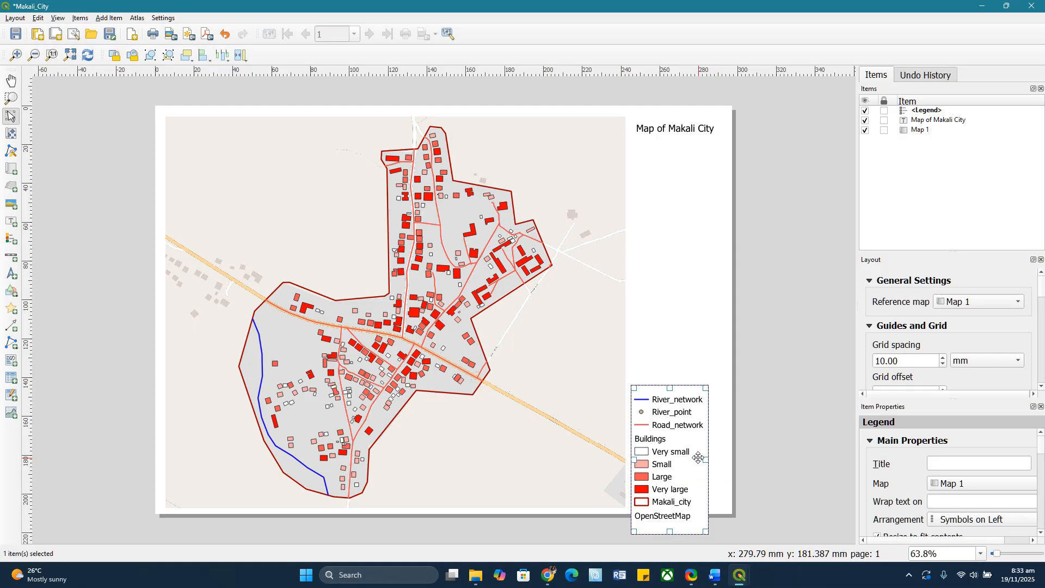
{"action": "mouse_move", "coordinate": [667, 453]}
{"action": "left_mouse_down"}
{"action": "mouse_move", "coordinate": [671, 409]}
{"action": "mouse_move", "coordinate": [670, 434]}
{"action": "left_mouse_up"}
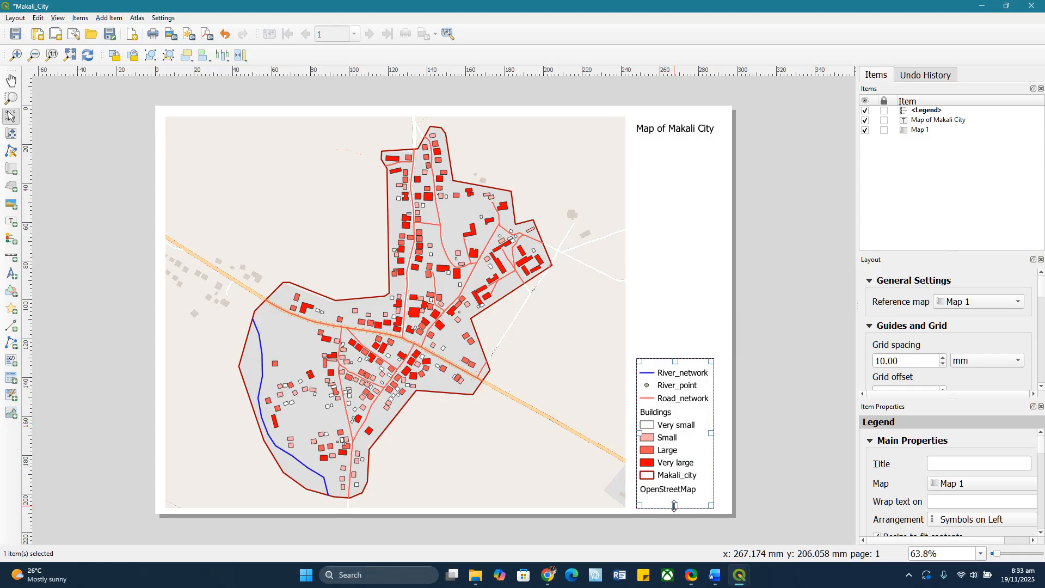
{"action": "left_click_drag", "start_coordinate": [675, 504], "coordinate": [673, 498]}
{"action": "left_click", "coordinate": [762, 387]}
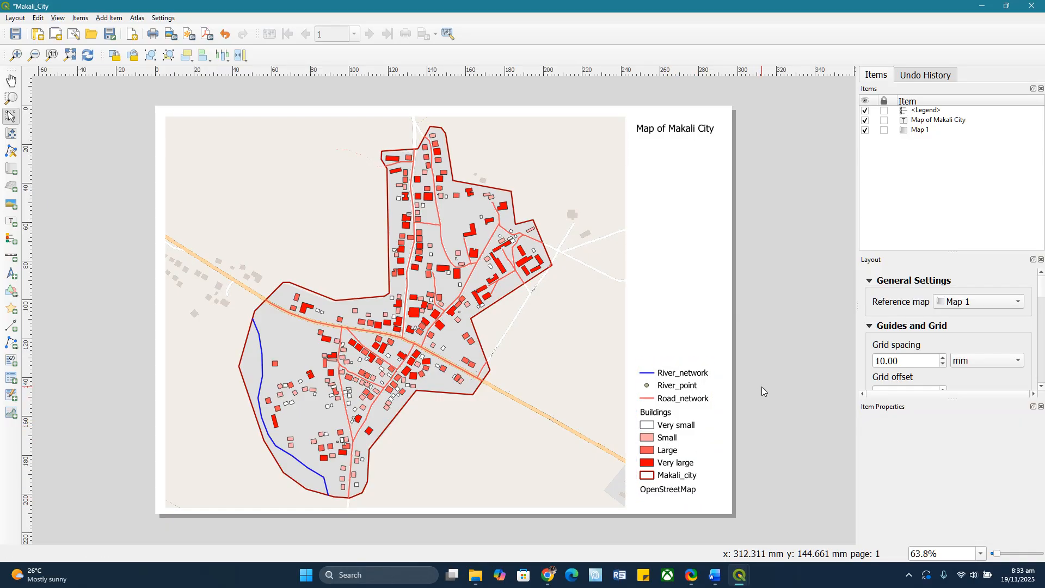
Select the legend and enlarge the area showing its item properties.
{"action": "left_click", "coordinate": [670, 392]}
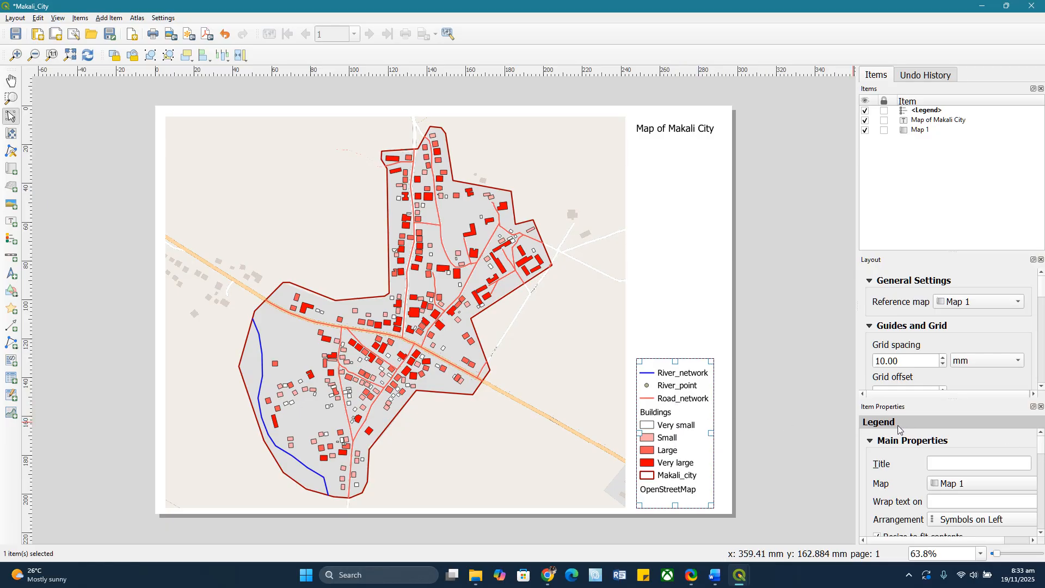
{"action": "left_click_drag", "start_coordinate": [921, 250], "coordinate": [920, 163]}
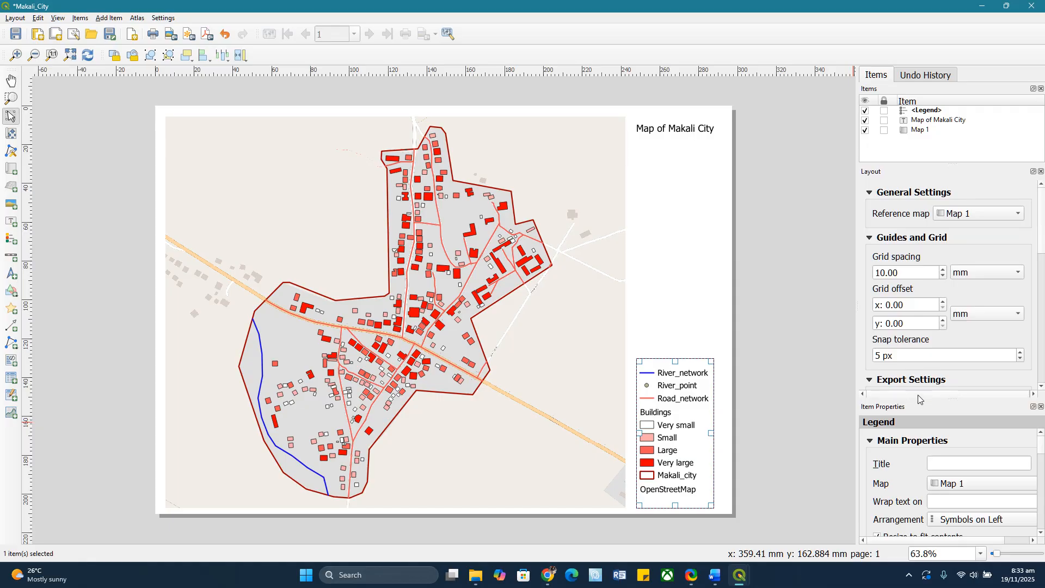
{"action": "left_click_drag", "start_coordinate": [917, 400], "coordinate": [916, 339]}
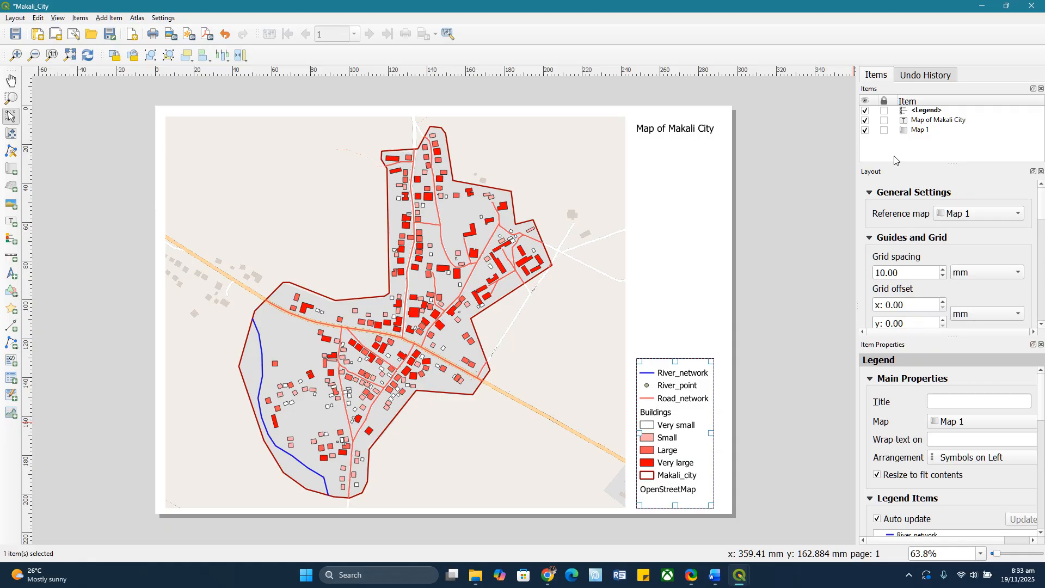
{"action": "left_click_drag", "start_coordinate": [907, 163], "coordinate": [903, 161]}
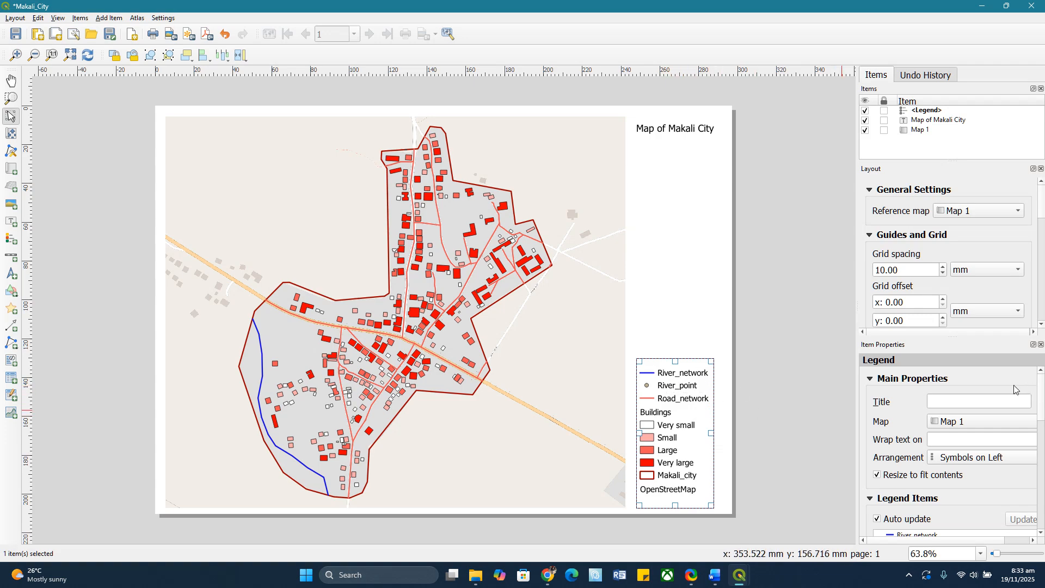
Review the legend's item list and turn off its auto update so the entries can be customized.
{"action": "left_click_drag", "start_coordinate": [1041, 394], "coordinate": [1041, 431]}
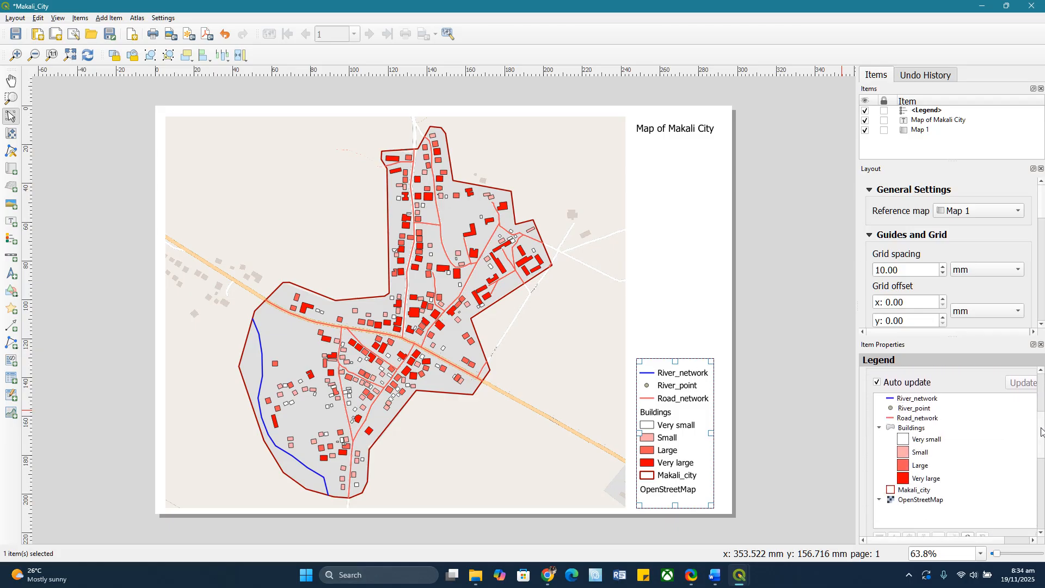
{"action": "left_click", "coordinate": [916, 412]}
{"action": "left_click_drag", "start_coordinate": [1041, 425], "coordinate": [1041, 444]}
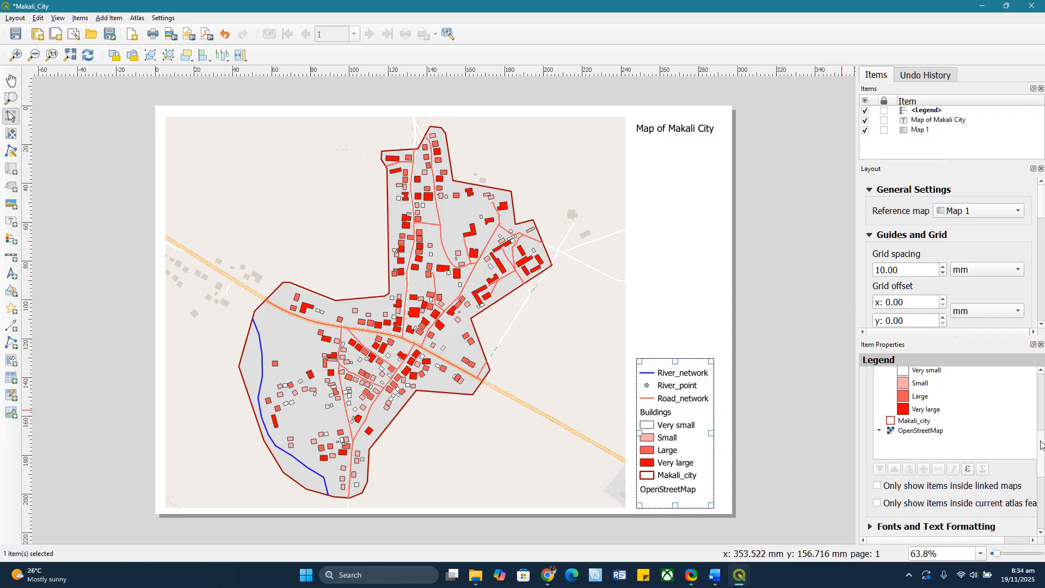
{"action": "left_click_drag", "start_coordinate": [1041, 444], "coordinate": [1039, 407]}
{"action": "scroll", "coordinate": [902, 413], "scroll_direction": "down", "scroll_amount": 3}
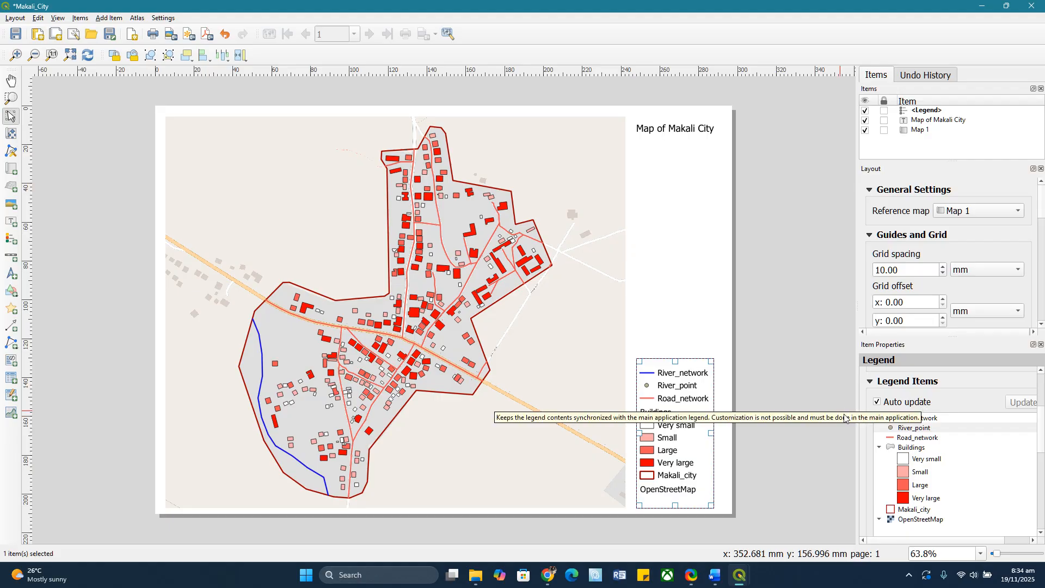
{"action": "left_click", "coordinate": [877, 402]}
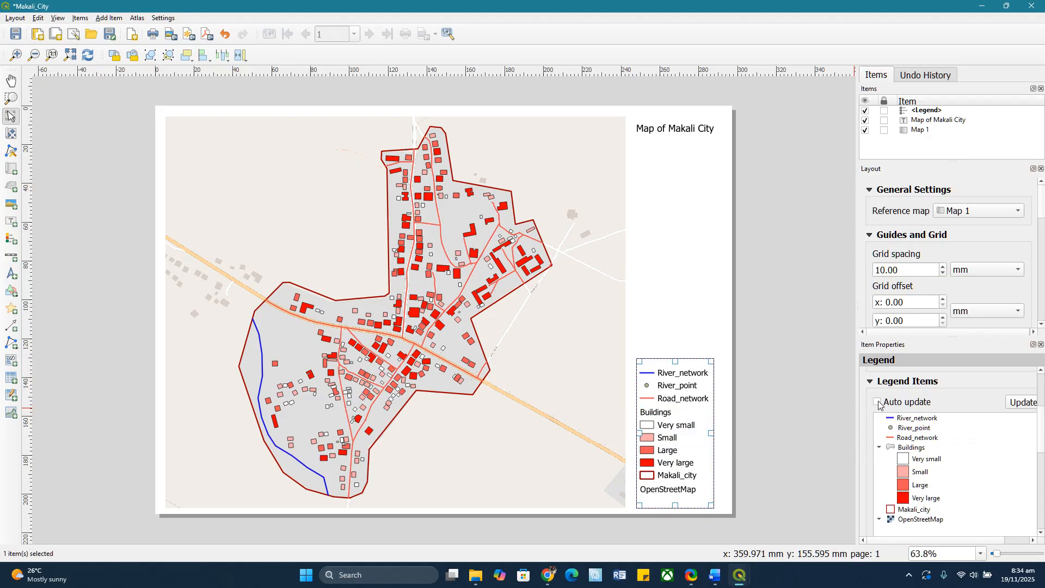
Turn the legend's auto update on and off again to compare the availability of the item editing tools.
{"action": "left_click", "coordinate": [906, 429]}
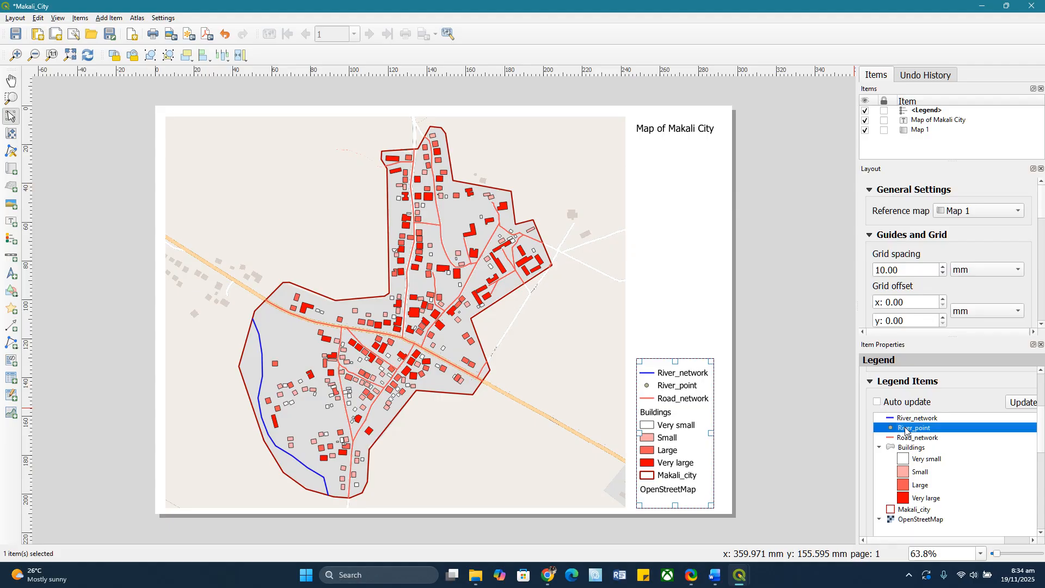
{"action": "scroll", "coordinate": [1041, 428], "scroll_direction": "down", "scroll_amount": 3}
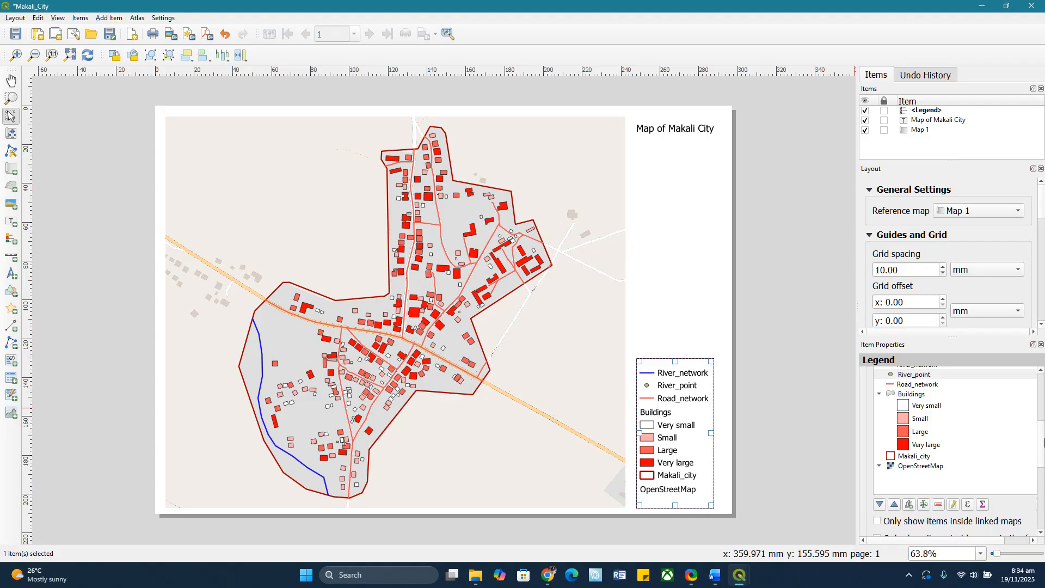
{"action": "left_click_drag", "start_coordinate": [1041, 444], "coordinate": [1041, 423]}
{"action": "left_click", "coordinate": [877, 432]}
{"action": "left_click_drag", "start_coordinate": [1042, 423], "coordinate": [1044, 447]}
{"action": "scroll", "coordinate": [1026, 461], "scroll_direction": "down", "scroll_amount": 1}
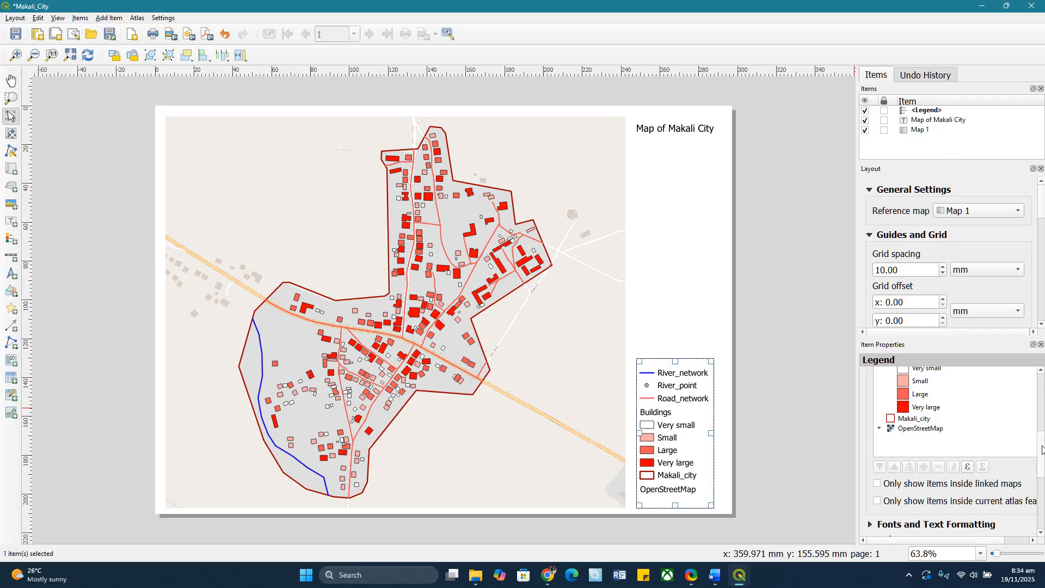
{"action": "scroll", "coordinate": [1041, 450], "scroll_direction": "up", "scroll_amount": 4}
{"action": "left_click", "coordinate": [877, 426]}
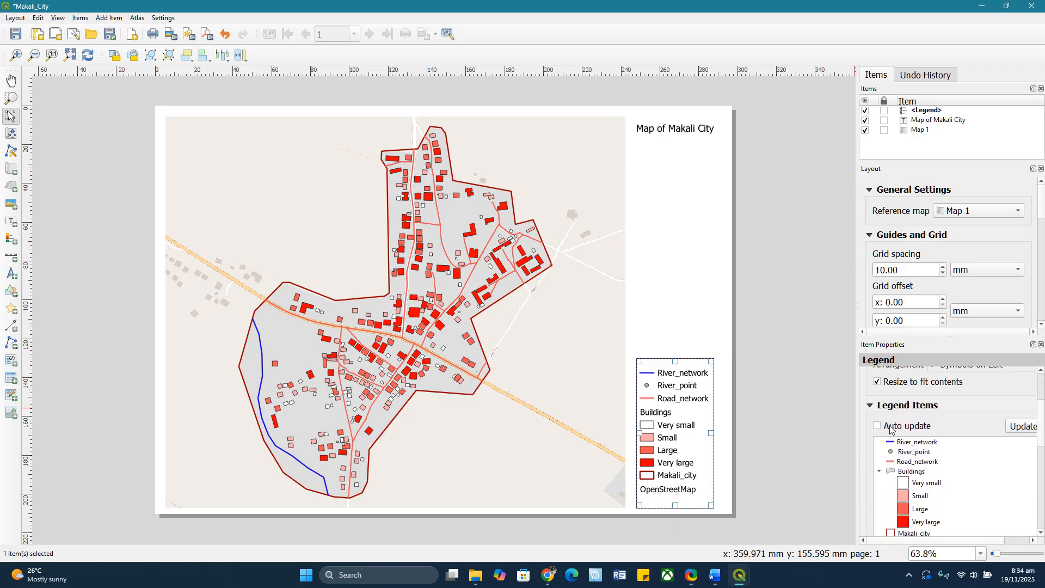
Remove the River_point entry from the legend.
{"action": "scroll", "coordinate": [1042, 420], "scroll_direction": "down", "scroll_amount": 4}
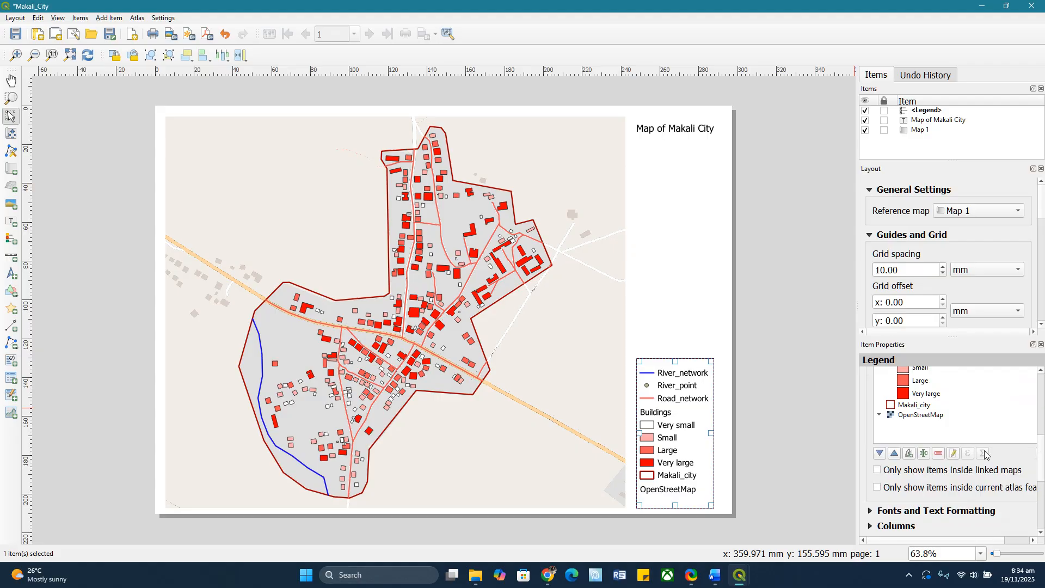
{"action": "scroll", "coordinate": [1042, 446], "scroll_direction": "up", "scroll_amount": 3}
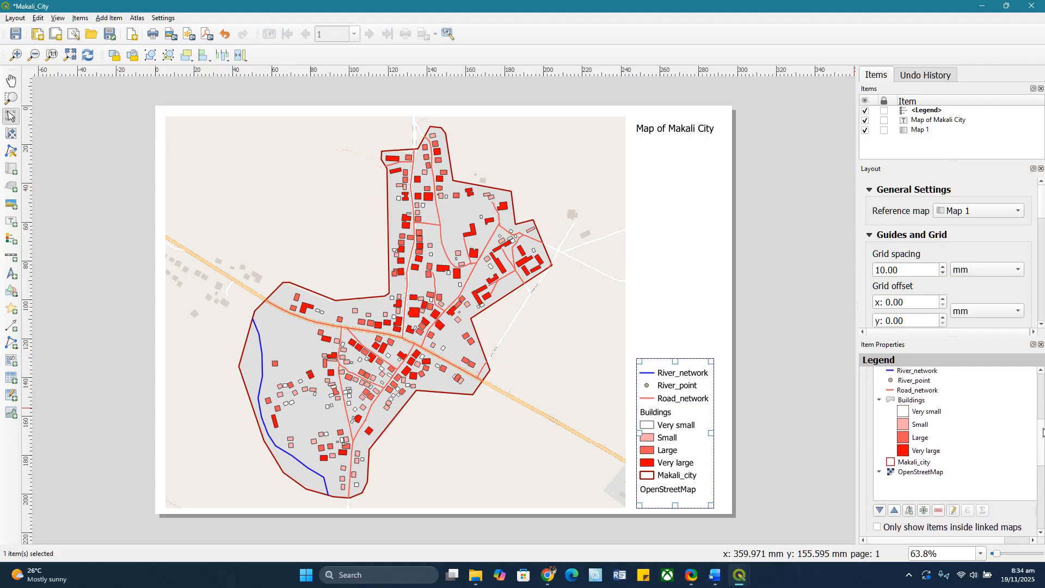
{"action": "left_click", "coordinate": [915, 412]}
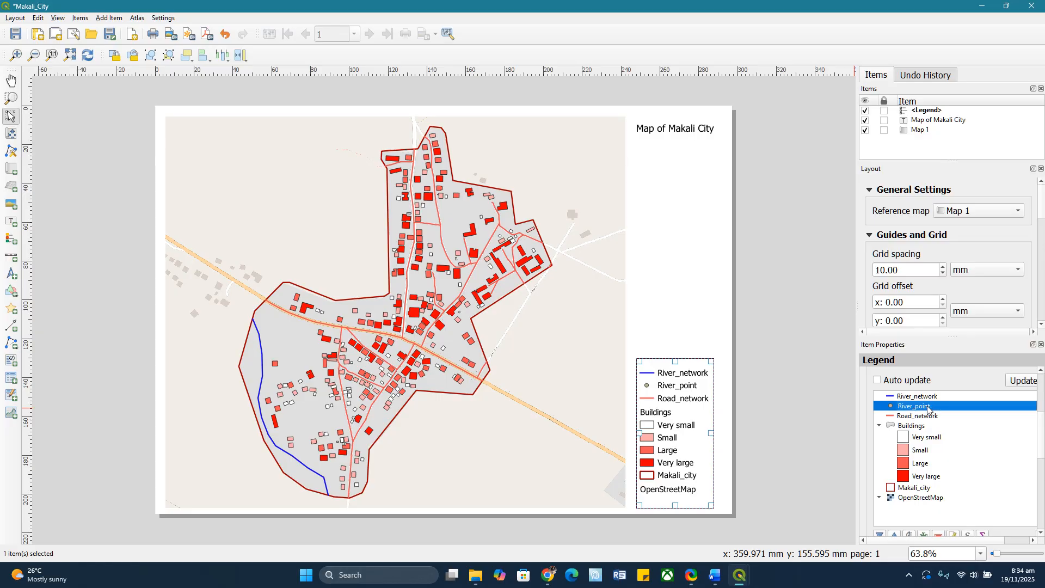
{"action": "scroll", "coordinate": [1041, 423], "scroll_direction": "down", "scroll_amount": 3}
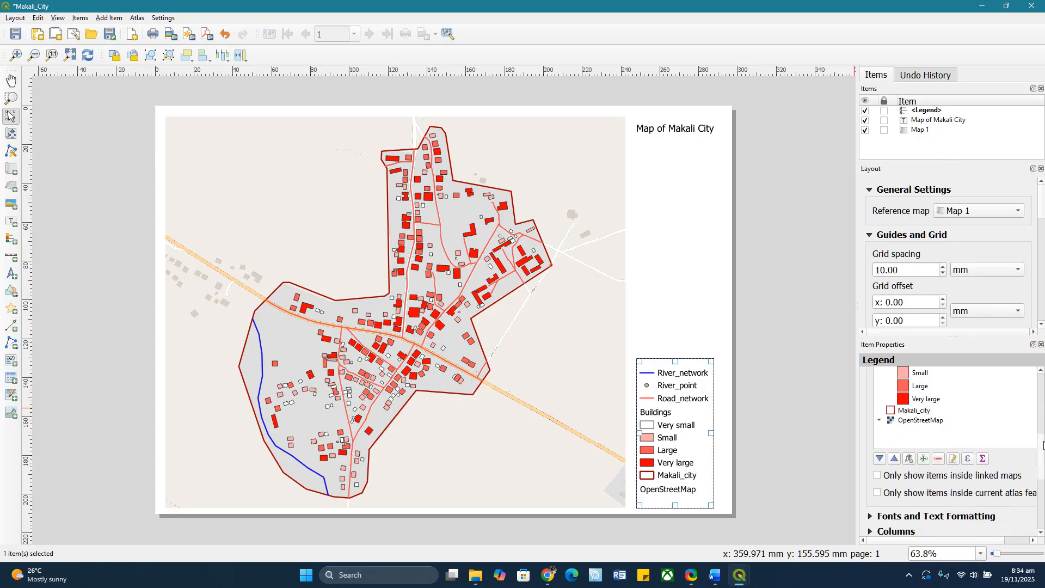
{"action": "left_click", "coordinate": [938, 448]}
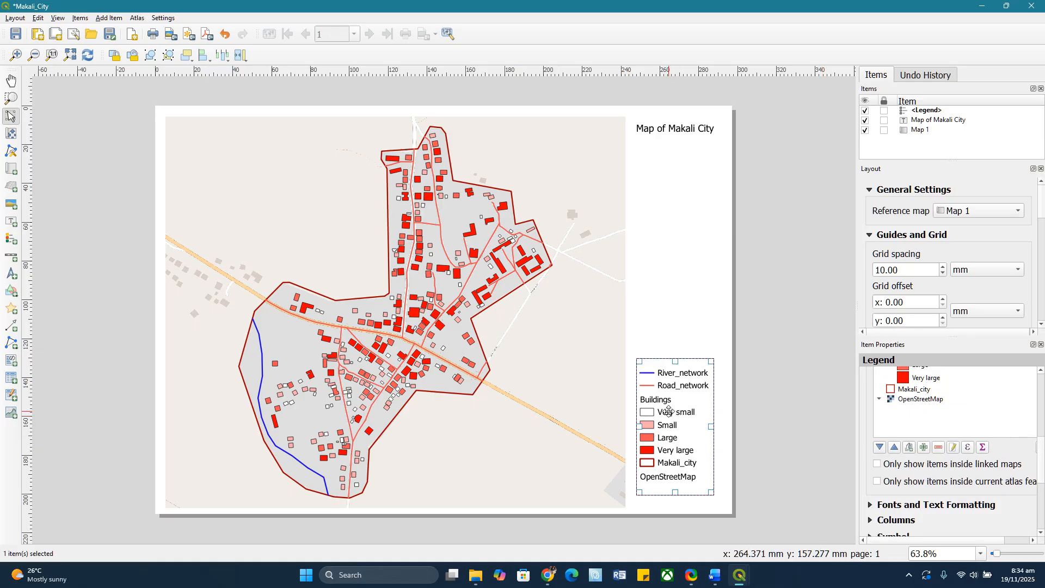
Set the legend's title to "Legend" and deselect the legend.
{"action": "scroll", "coordinate": [1040, 435], "scroll_direction": "up", "scroll_amount": 8}
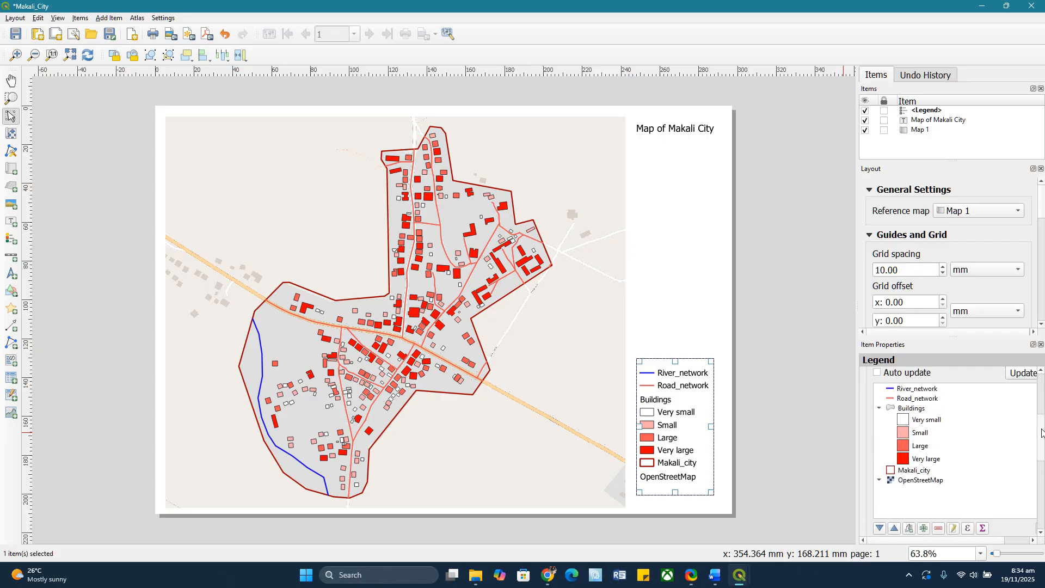
{"action": "scroll", "coordinate": [1040, 413], "scroll_direction": "up", "scroll_amount": 3}
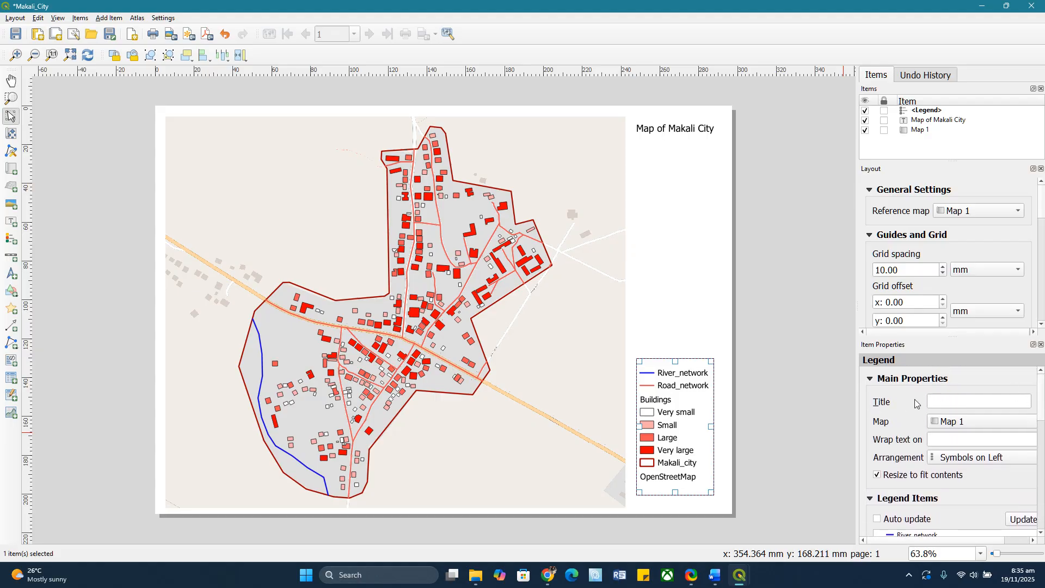
{"action": "left_click", "coordinate": [947, 401]}
{"action": "type", "text": "Legend"}
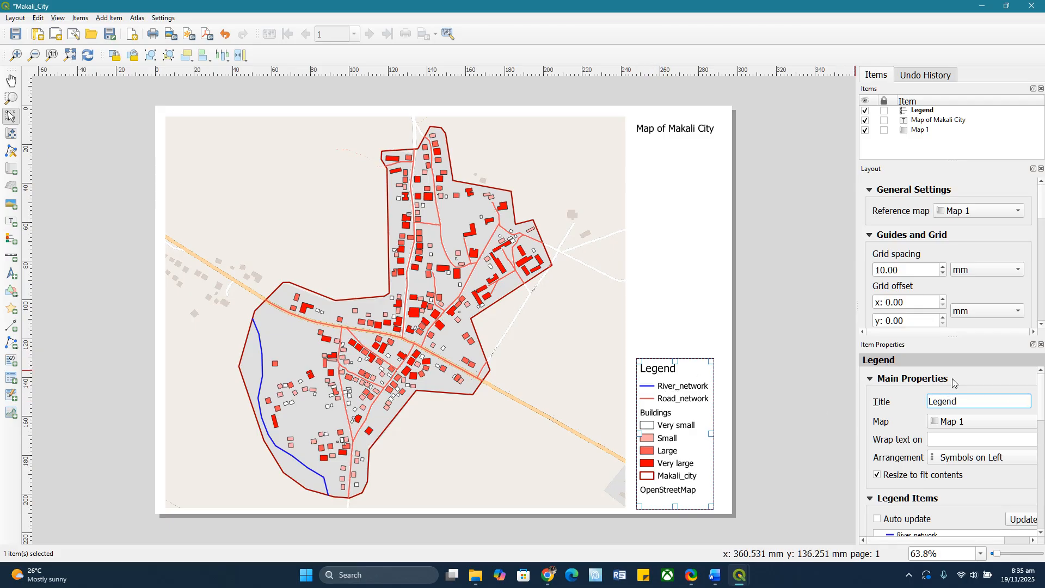
{"action": "key", "text": "BackSpace"}
{"action": "key", "text": "BackSpace"}
{"action": "key", "text": "BackSpace"}
{"action": "key", "text": "BackSpace"}
{"action": "key", "text": "BackSpace"}
{"action": "type", "text": "Lege"}
{"action": "left_click", "coordinate": [768, 380]}
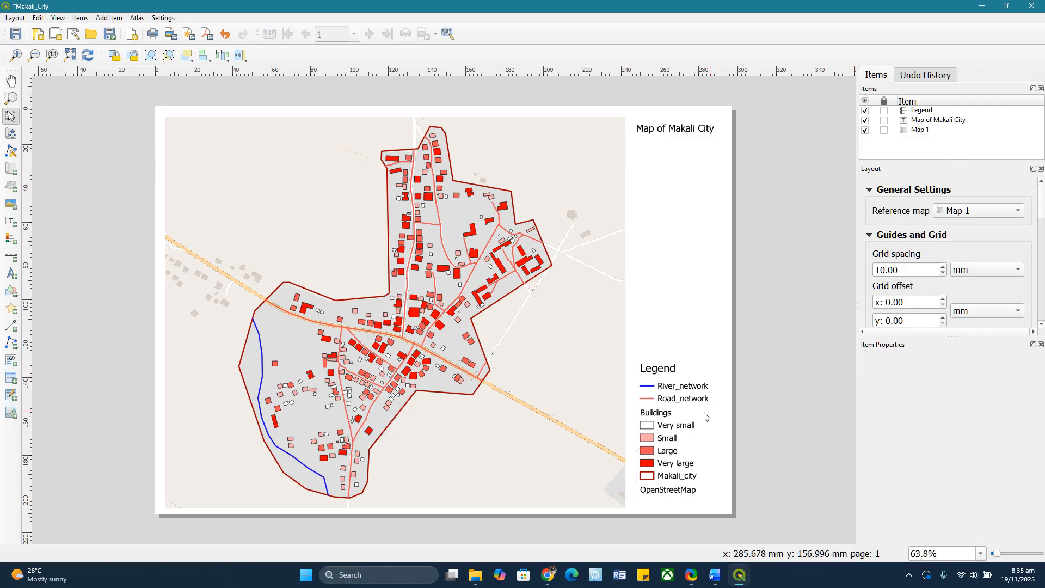
Nudge the legend up slightly so its lower edge lines up with the bottom of the map frame.
{"action": "left_click", "coordinate": [672, 436]}
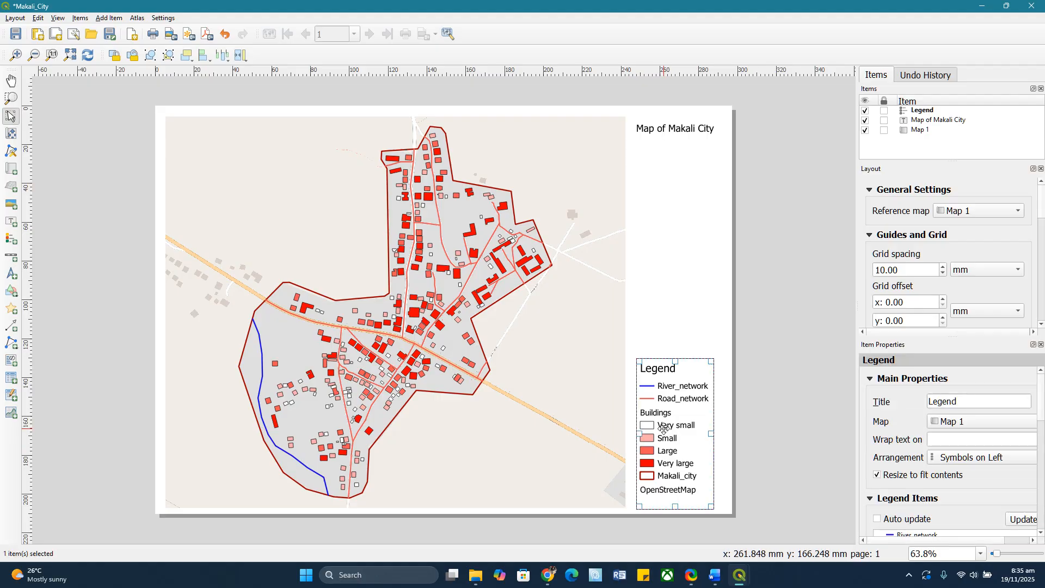
{"action": "mouse_move", "coordinate": [663, 428]}
{"action": "left_mouse_down"}
{"action": "mouse_move", "coordinate": [662, 494]}
{"action": "mouse_move", "coordinate": [662, 433]}
{"action": "left_mouse_up"}
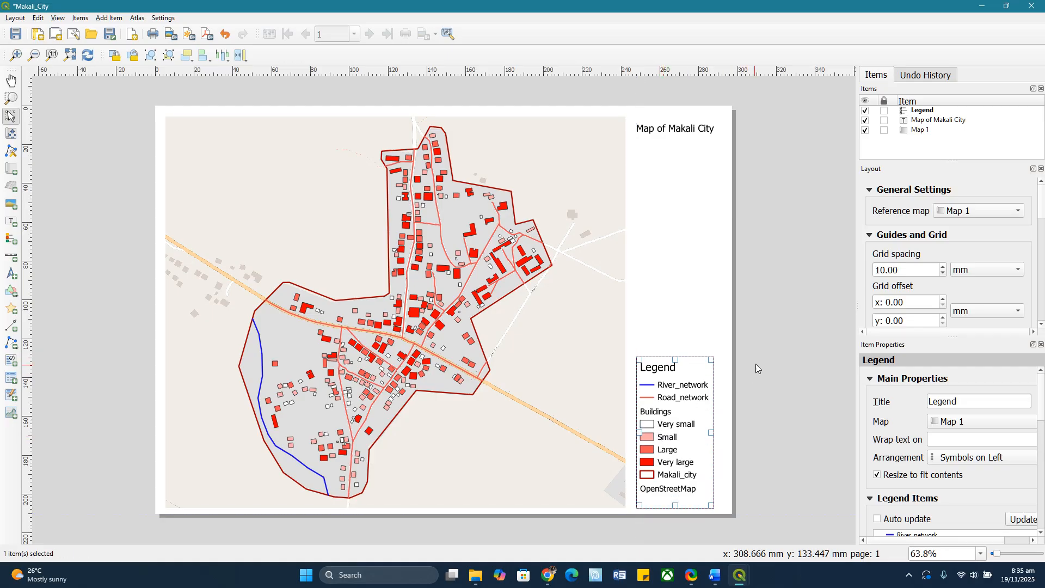
{"action": "left_click", "coordinate": [768, 356]}
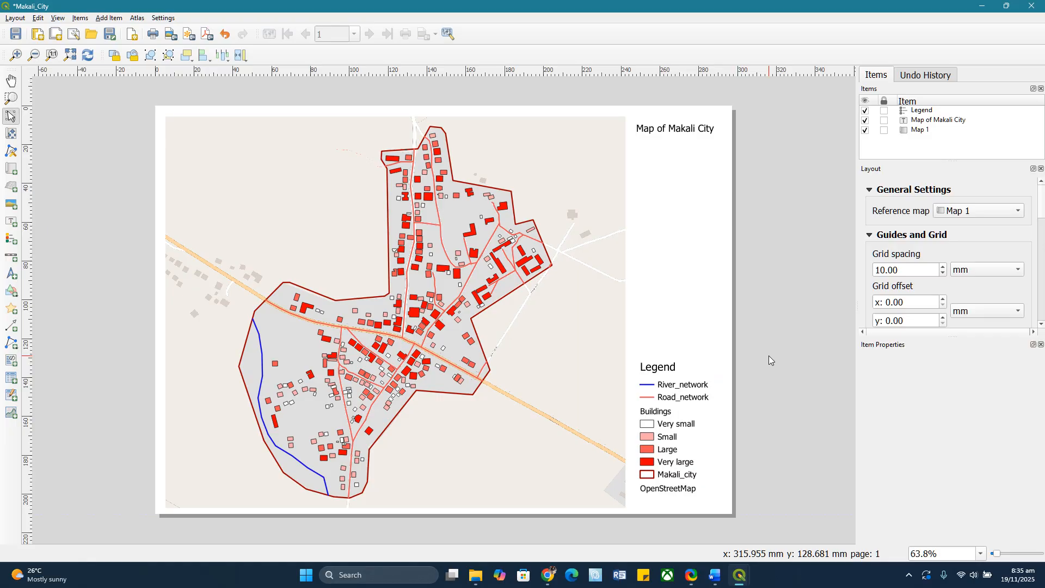
Add a scale bar for Map 1 above the legend and shift it up slightly to clear the legend title.
{"action": "left_click", "coordinate": [11, 259]}
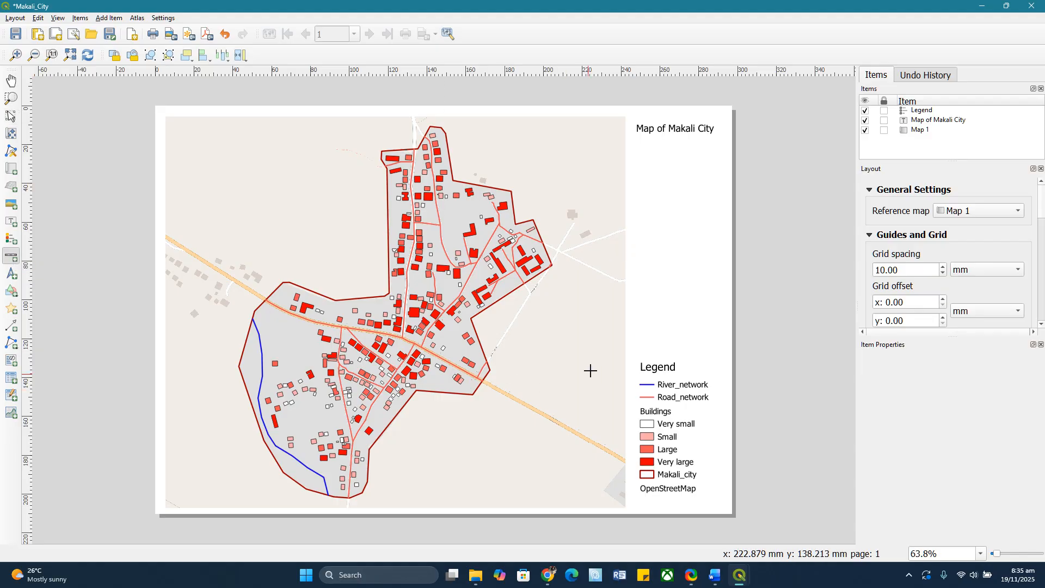
{"action": "left_click_drag", "start_coordinate": [630, 333], "coordinate": [728, 343]}
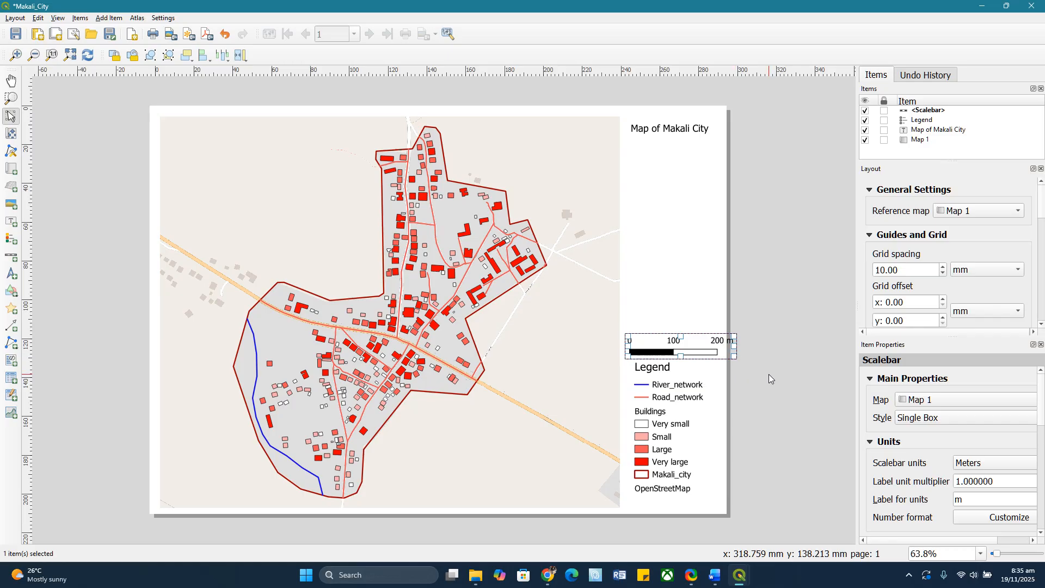
{"action": "left_click", "coordinate": [774, 341]}
{"action": "left_click", "coordinate": [692, 351]}
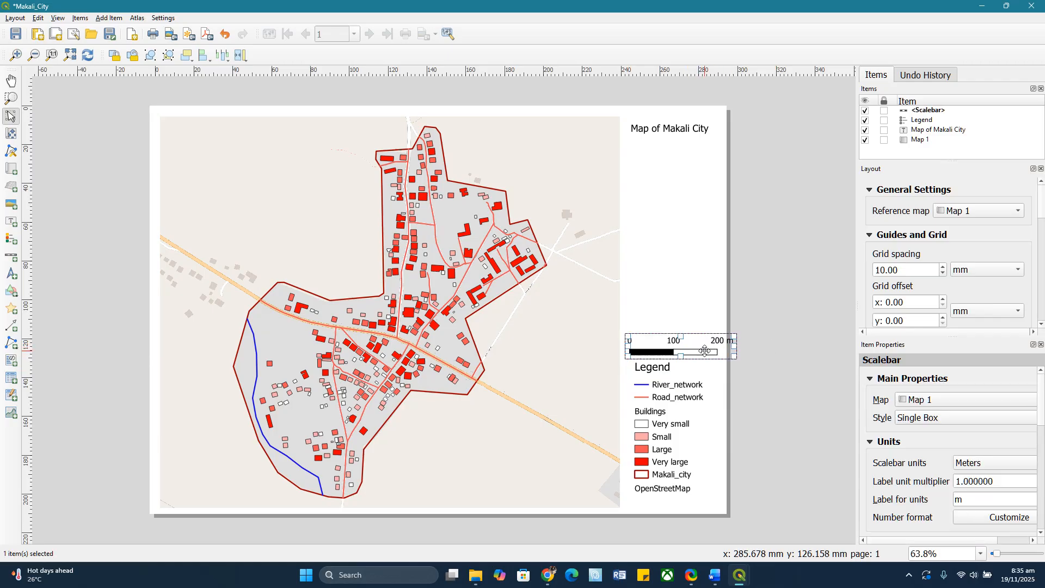
{"action": "left_click_drag", "start_coordinate": [694, 350], "coordinate": [693, 335]}
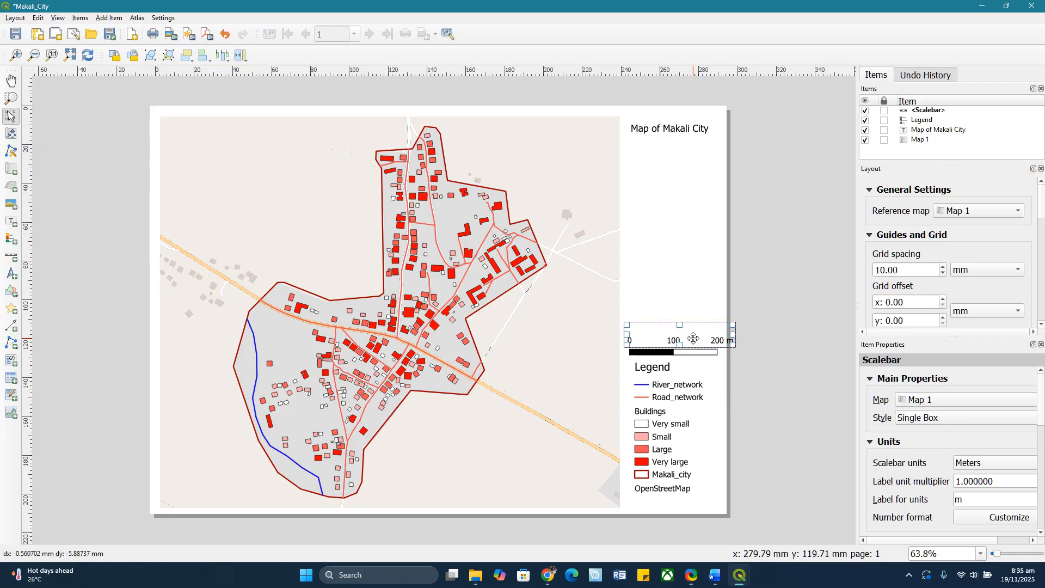
{"action": "left_click", "coordinate": [748, 342]}
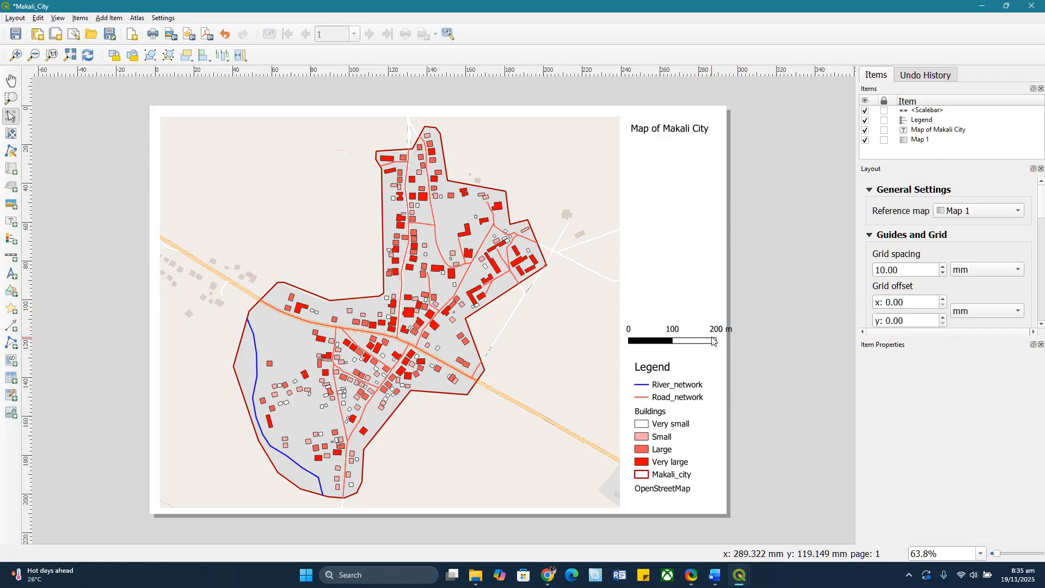
Set the scale bar's fixed segment width to 90 units.
{"action": "left_click", "coordinate": [672, 337]}
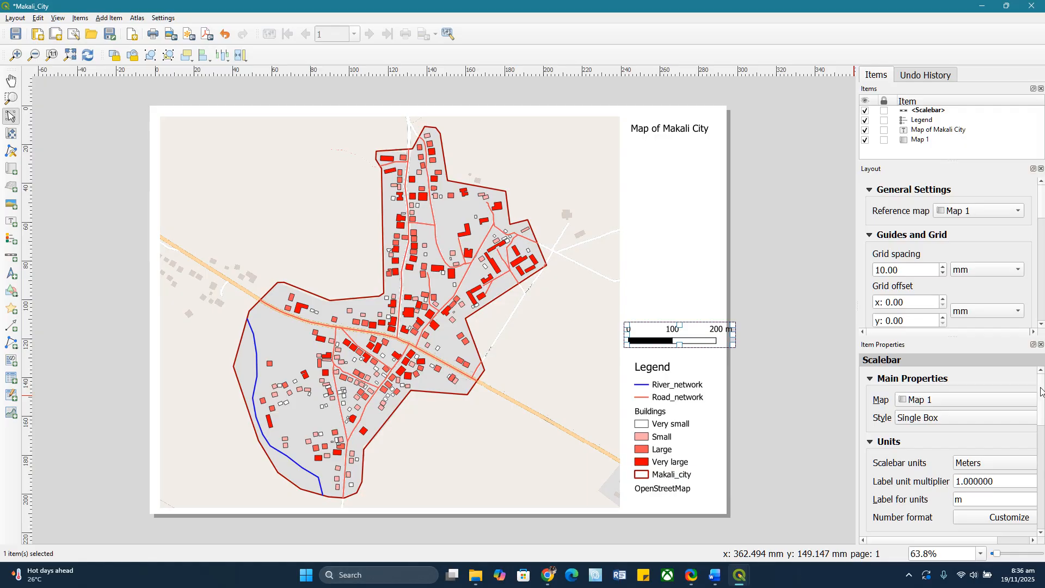
{"action": "left_click_drag", "start_coordinate": [1042, 395], "coordinate": [1043, 453]}
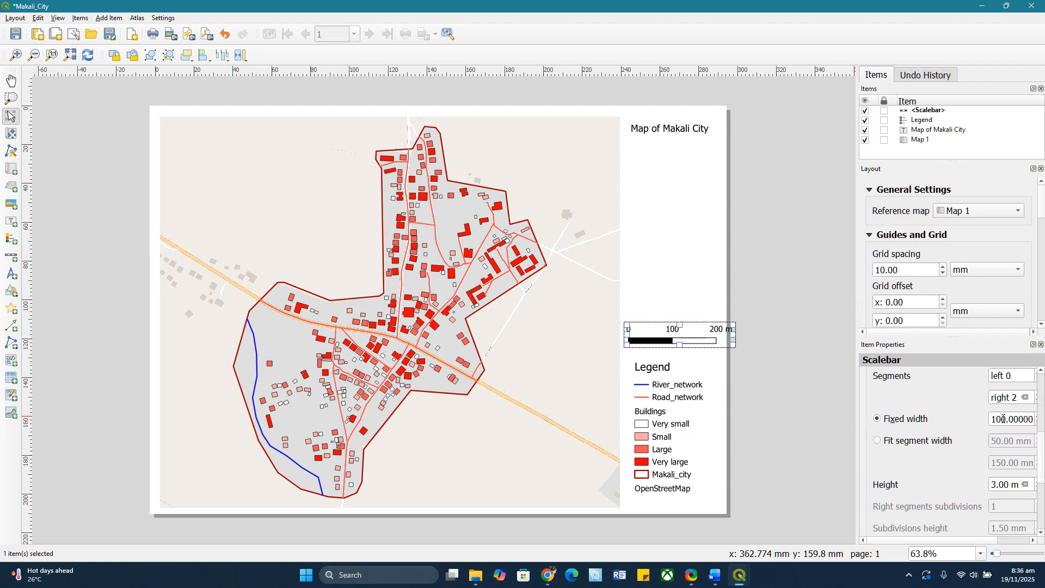
{"action": "left_click_drag", "start_coordinate": [992, 422], "coordinate": [1038, 420]}
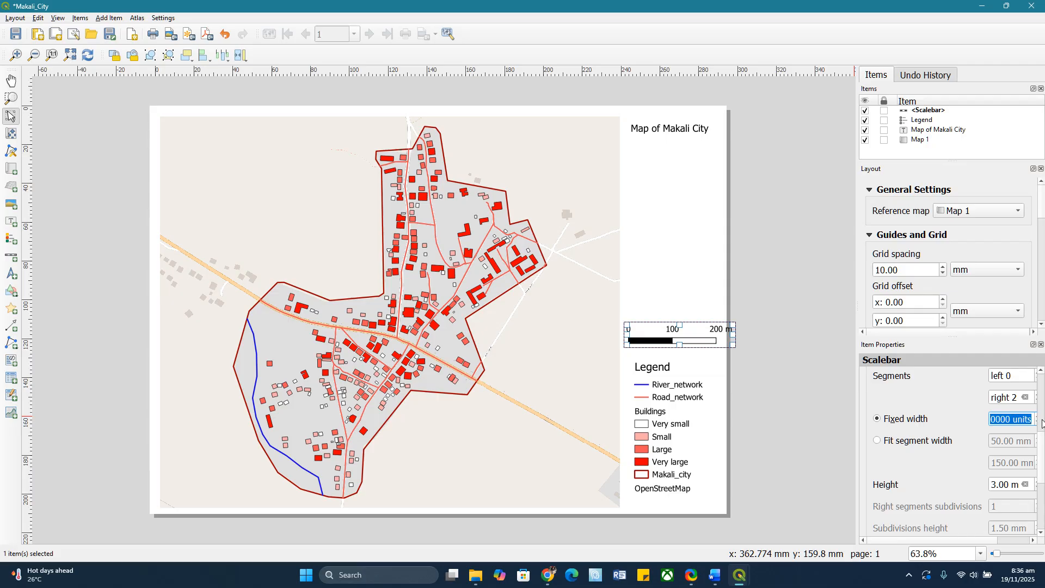
{"action": "type", "text": "90"}
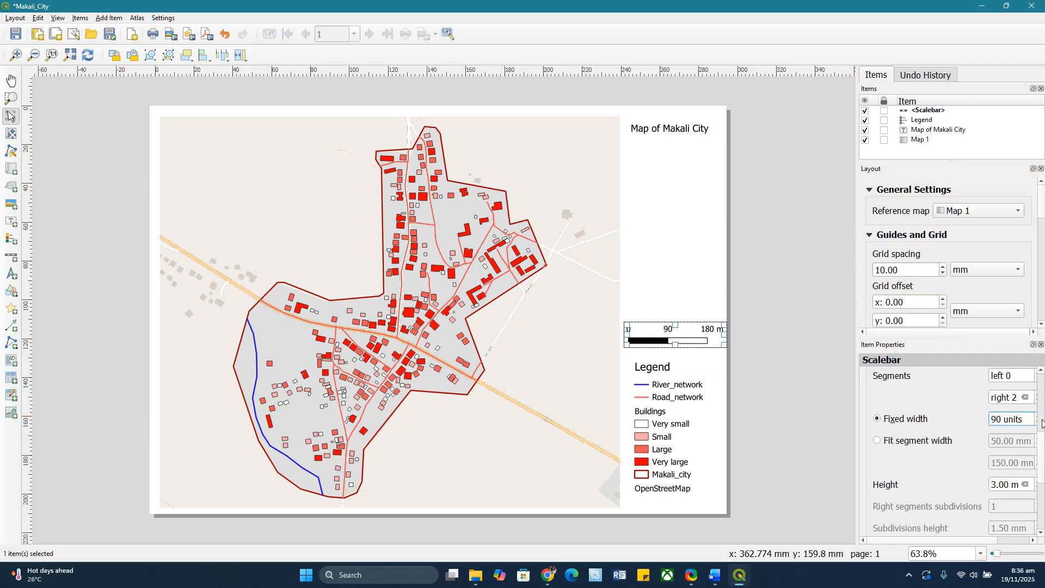
{"action": "left_click", "coordinate": [755, 335]}
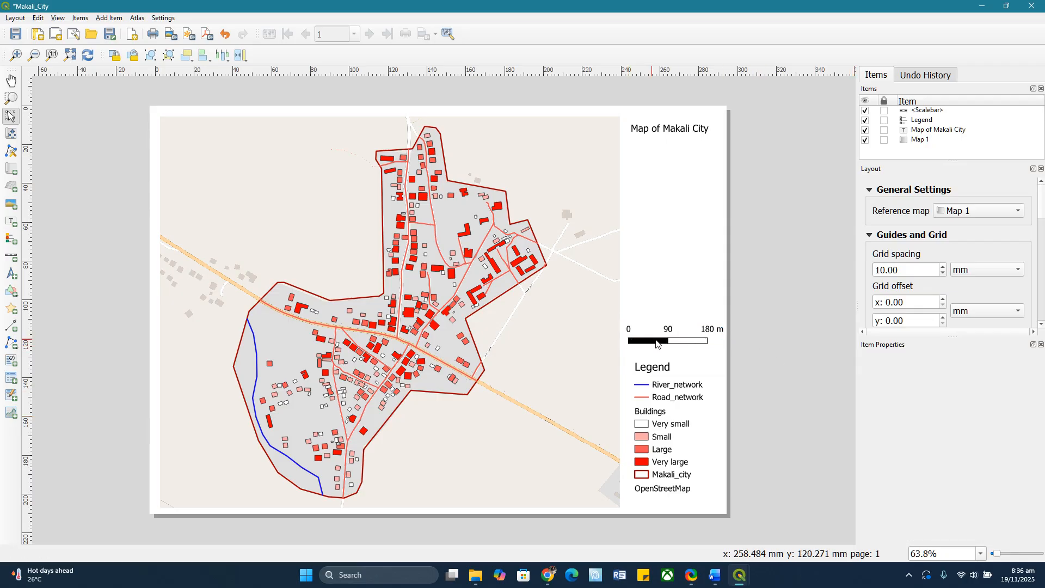
Set the scale bar's fixed segment width to 50 units.
{"action": "left_click", "coordinate": [699, 340]}
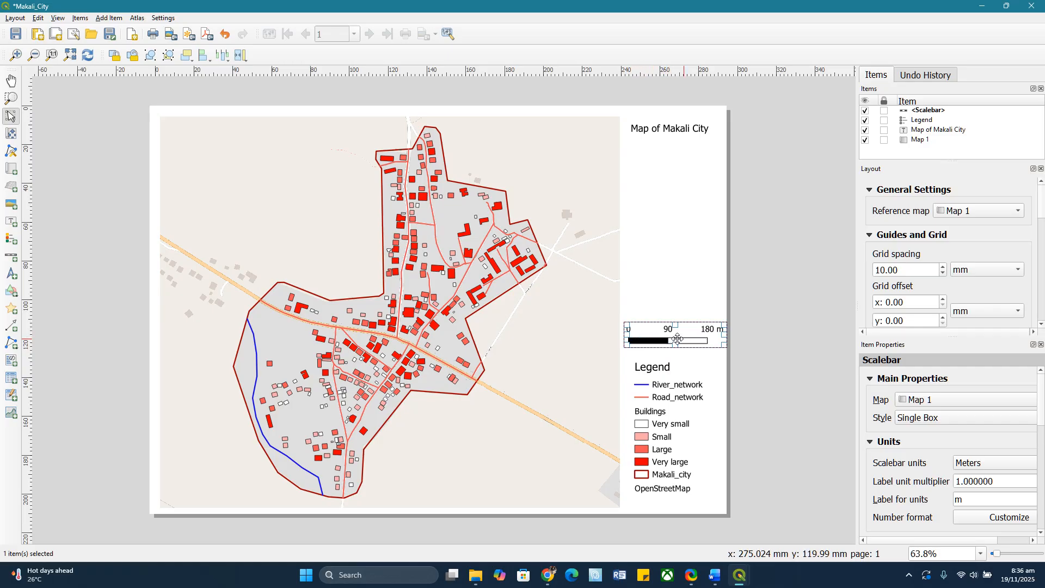
{"action": "left_click_drag", "start_coordinate": [1041, 386], "coordinate": [1035, 447]}
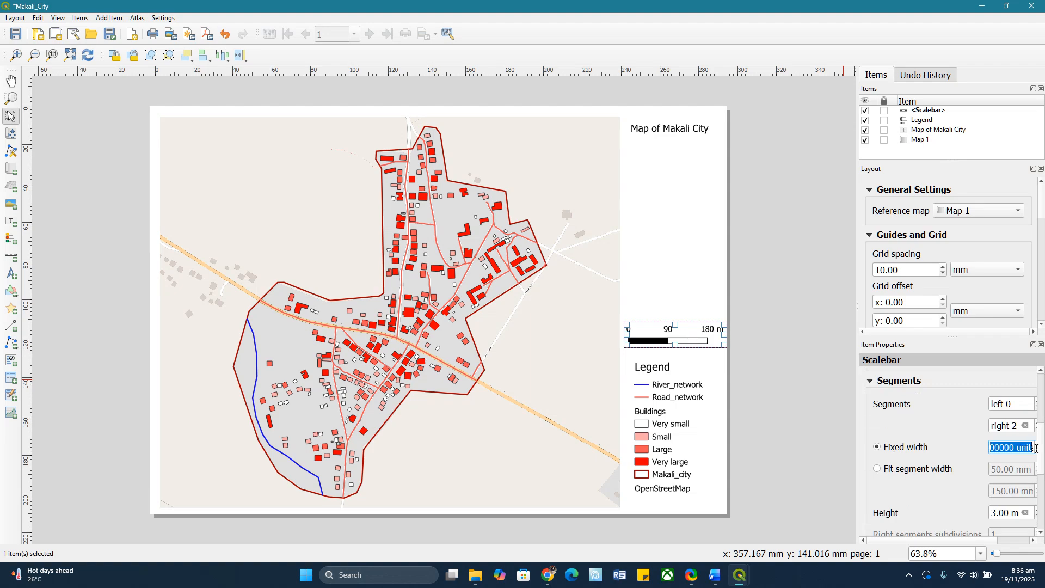
{"action": "type", "text": "50"}
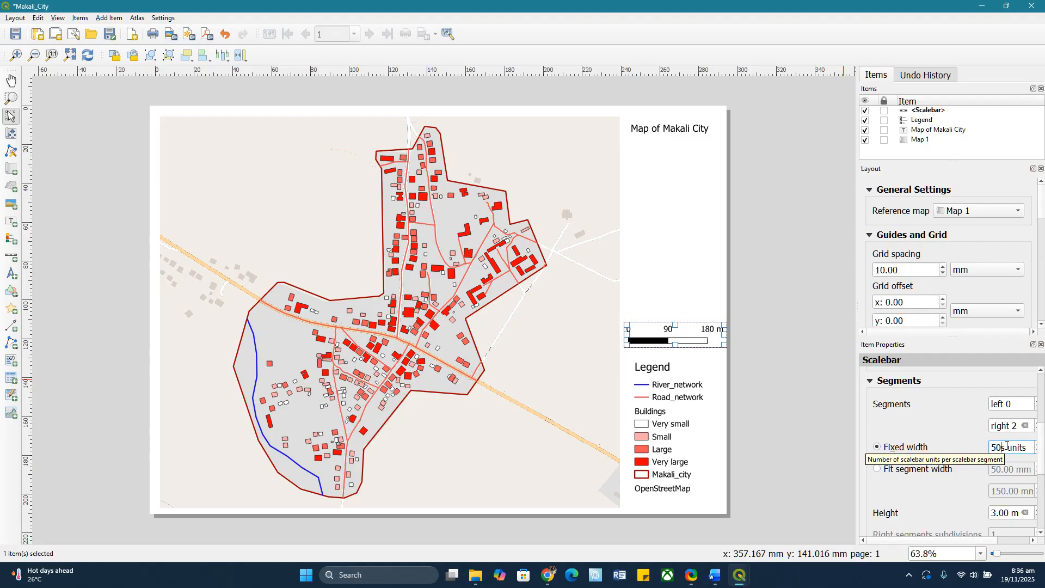
{"action": "key", "text": "BackSpace"}
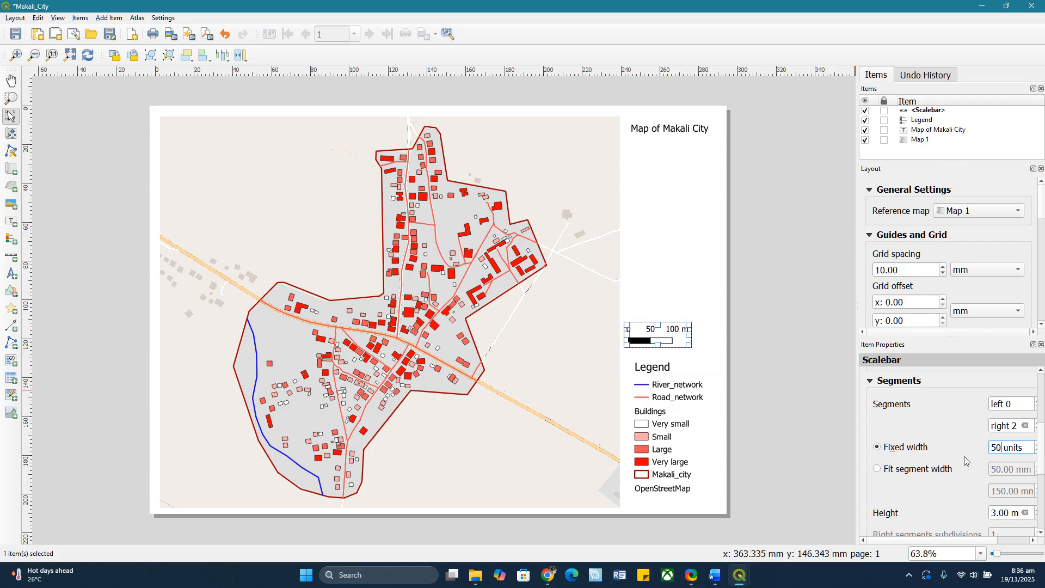
Switch the scale bar's segments from fixed width to fit segment width and check how far it extends beyond the page.
{"action": "mouse_move", "coordinate": [1041, 441]}
{"action": "left_mouse_down"}
{"action": "mouse_move", "coordinate": [1043, 400]}
{"action": "mouse_move", "coordinate": [1043, 470]}
{"action": "mouse_move", "coordinate": [1043, 445]}
{"action": "left_mouse_up"}
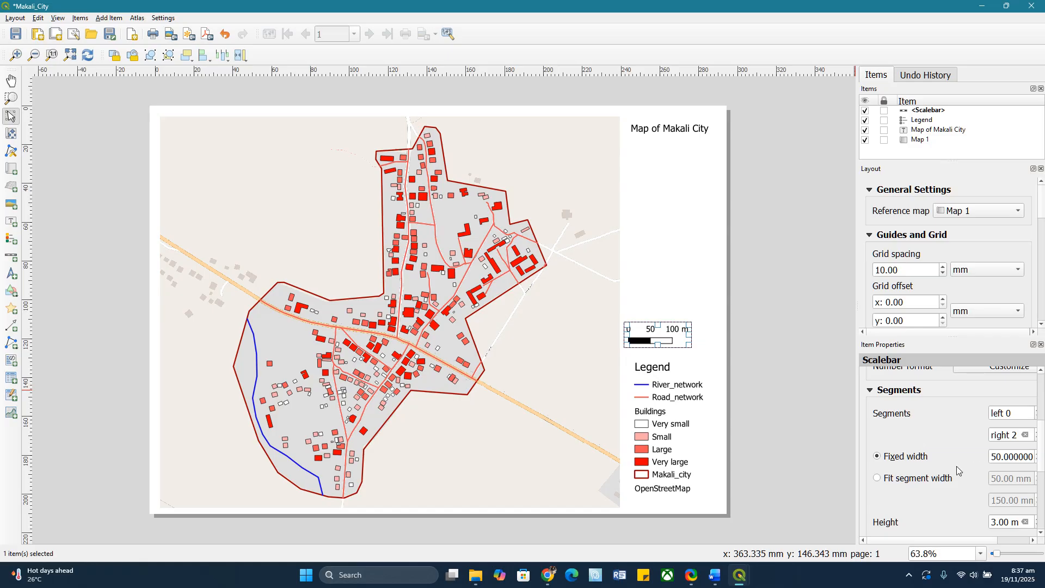
{"action": "left_click", "coordinate": [877, 479]}
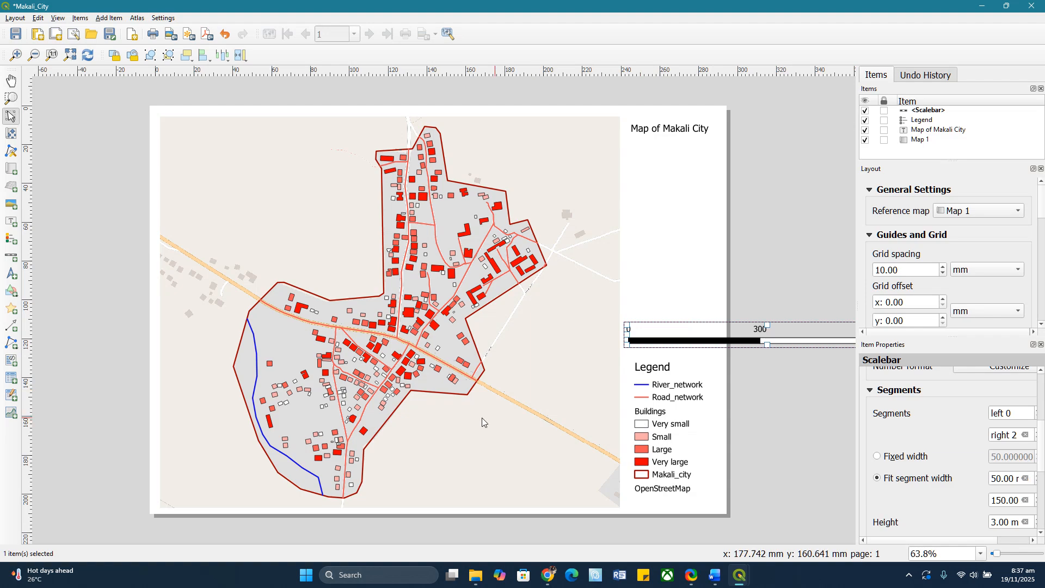
{"action": "scroll", "coordinate": [444, 310], "scroll_direction": "down", "scroll_amount": 1}
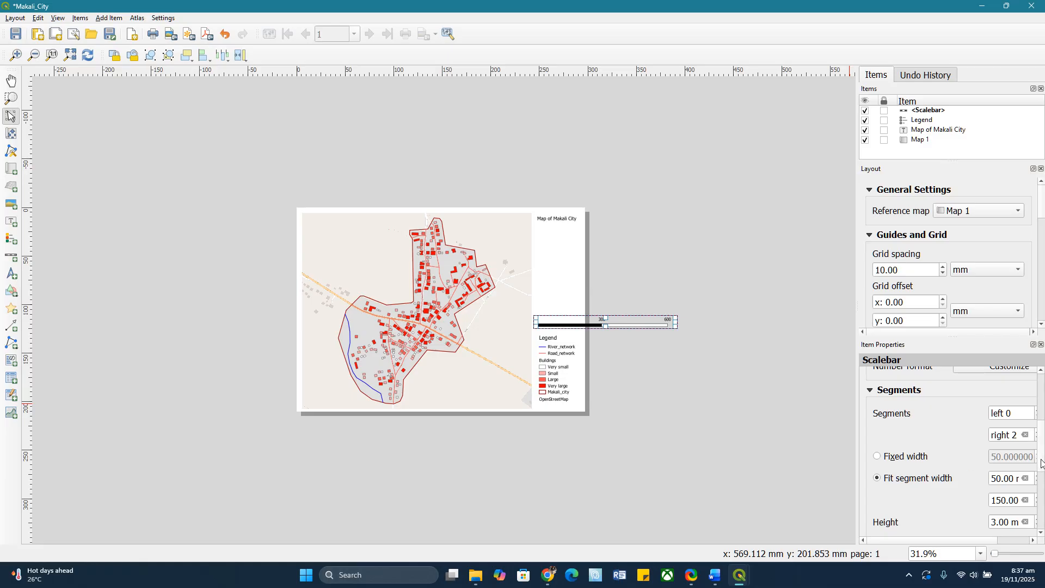
{"action": "scroll", "coordinate": [1041, 463], "scroll_direction": "up", "scroll_amount": 3}
{"action": "scroll", "coordinate": [1041, 468], "scroll_direction": "down", "scroll_amount": 4}
{"action": "scroll", "coordinate": [1041, 469], "scroll_direction": "down", "scroll_amount": 2}
{"action": "scroll", "coordinate": [1041, 479], "scroll_direction": "up", "scroll_amount": 2}
Limit the scale bar's fitted segment width to a minimum of 20 mm and a maximum of 50 mm.
{"action": "left_click", "coordinate": [998, 435]}
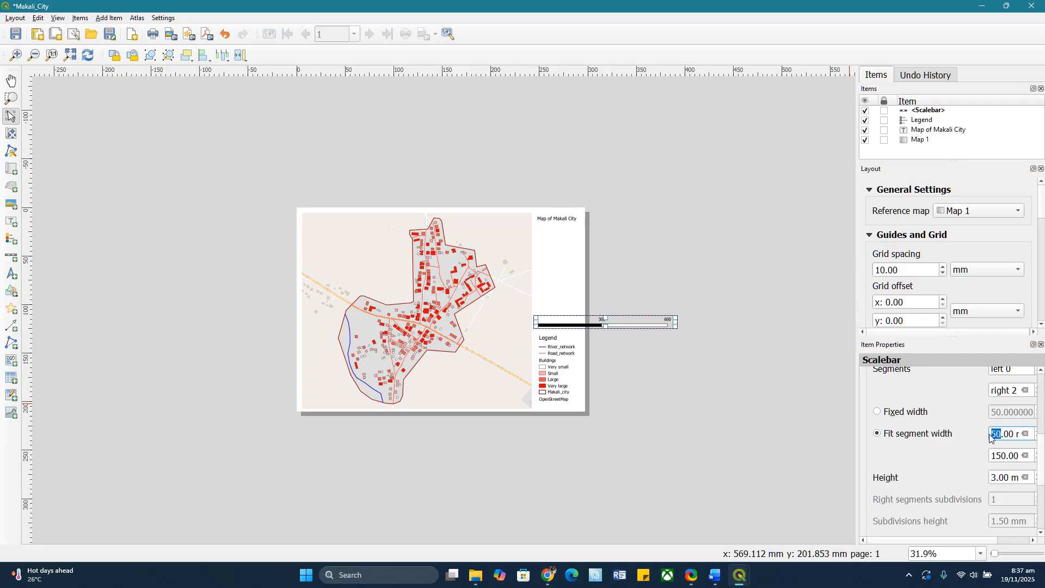
{"action": "type", "text": "20"}
{"action": "double_click", "coordinate": [990, 437]}
{"action": "left_click", "coordinate": [1007, 455]}
{"action": "left_click_drag", "start_coordinate": [1015, 455], "coordinate": [972, 455]}
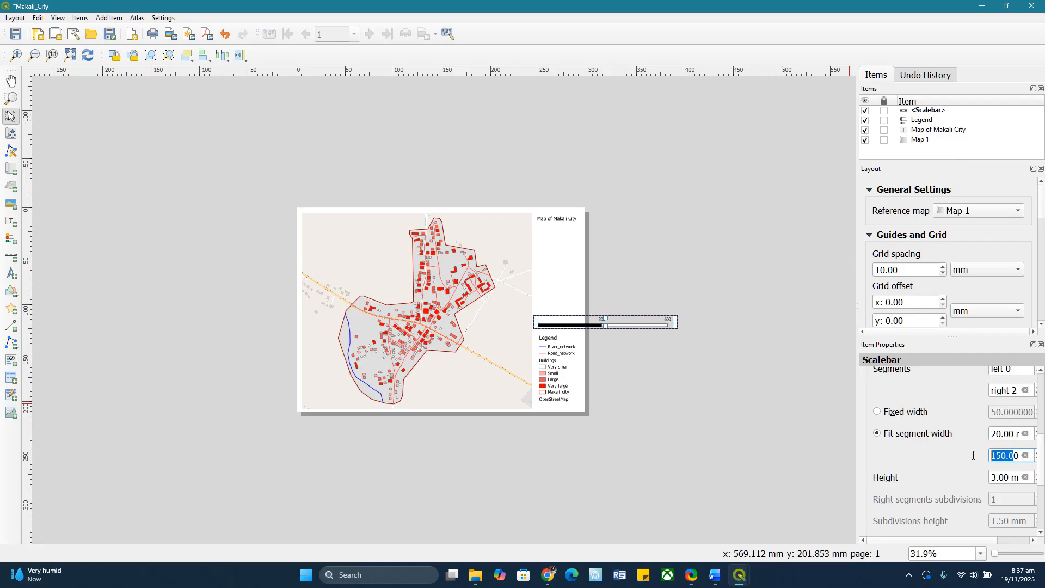
{"action": "type", "text": "50"}
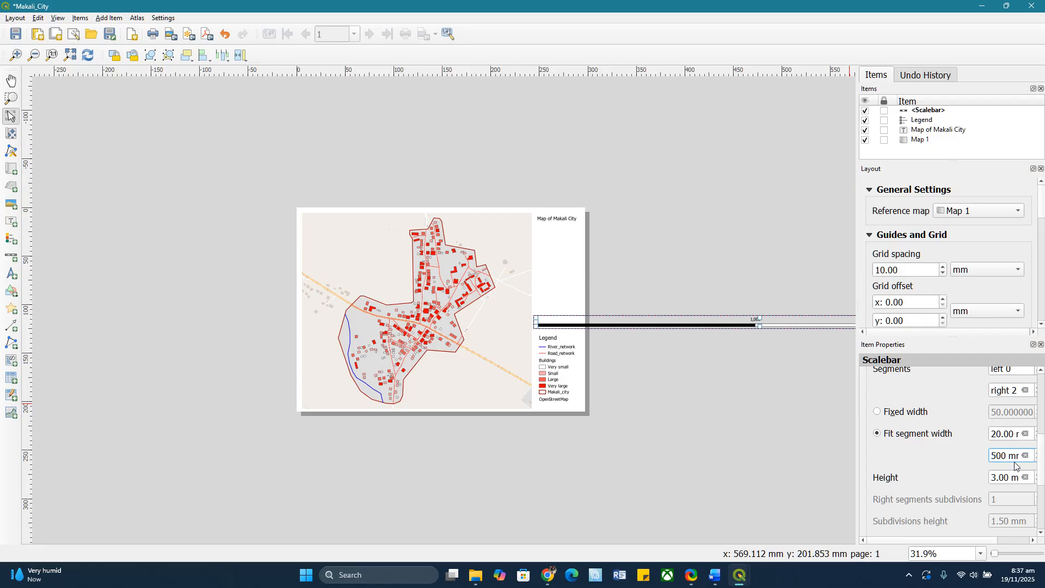
{"action": "key", "text": "BackSpace"}
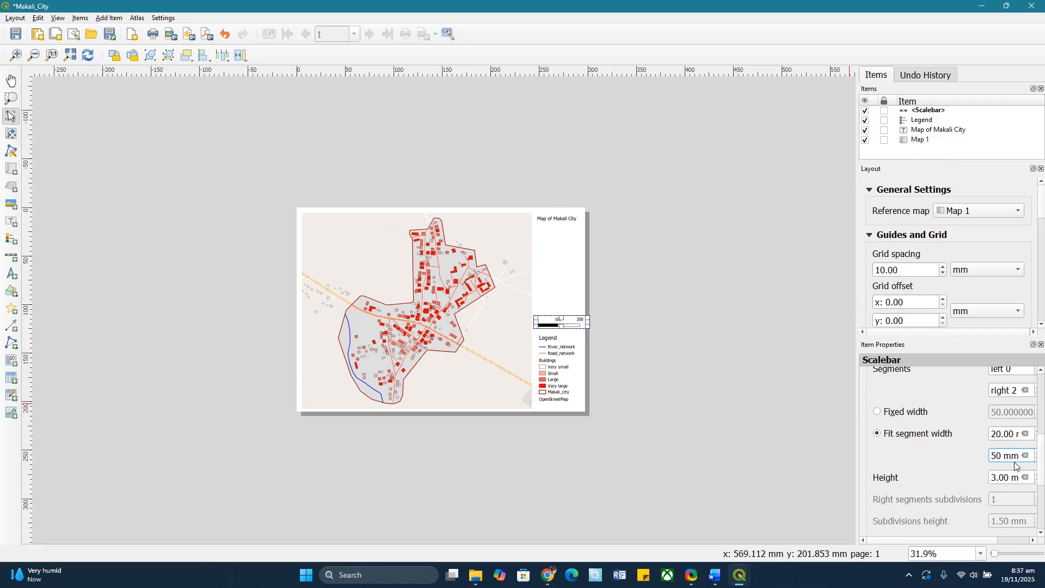
{"action": "left_click", "coordinate": [612, 322]}
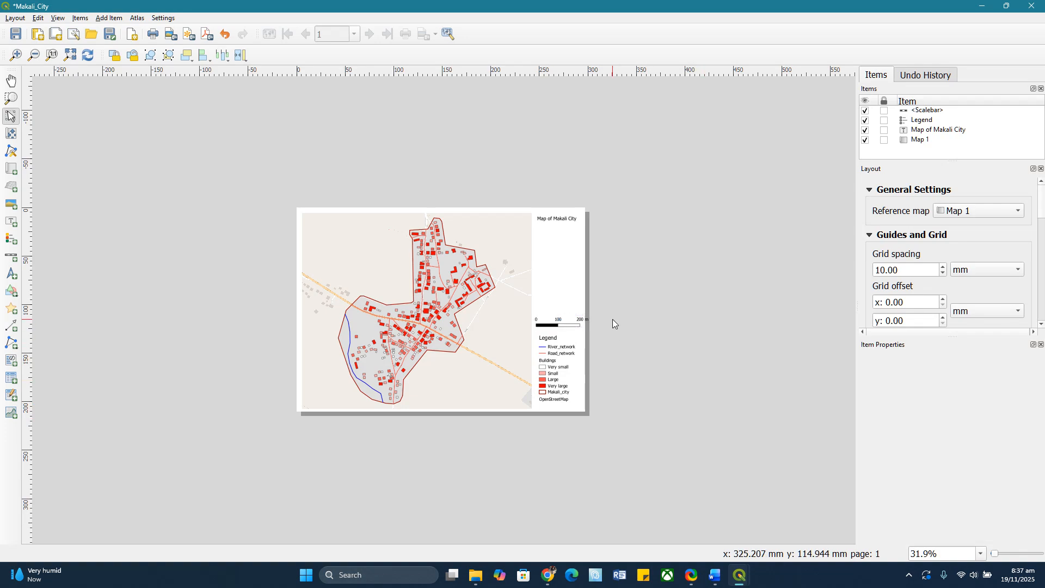
Switch the scale bar back to a fixed width of 90 units per segment and align it horizontally above the legend.
{"action": "scroll", "coordinate": [612, 321], "scroll_direction": "up", "scroll_amount": 1}
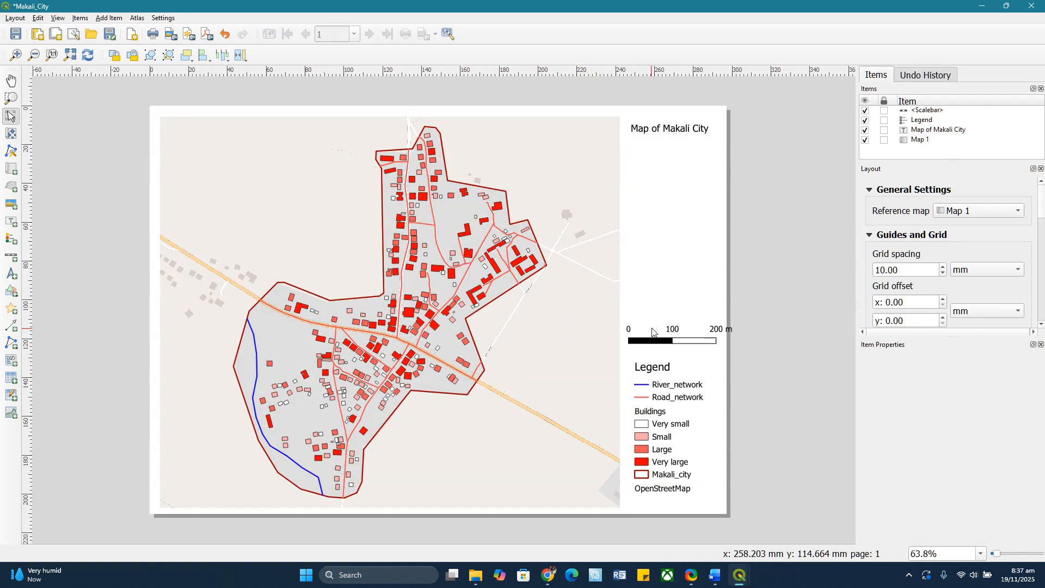
{"action": "left_click_drag", "start_coordinate": [661, 339], "coordinate": [668, 339]}
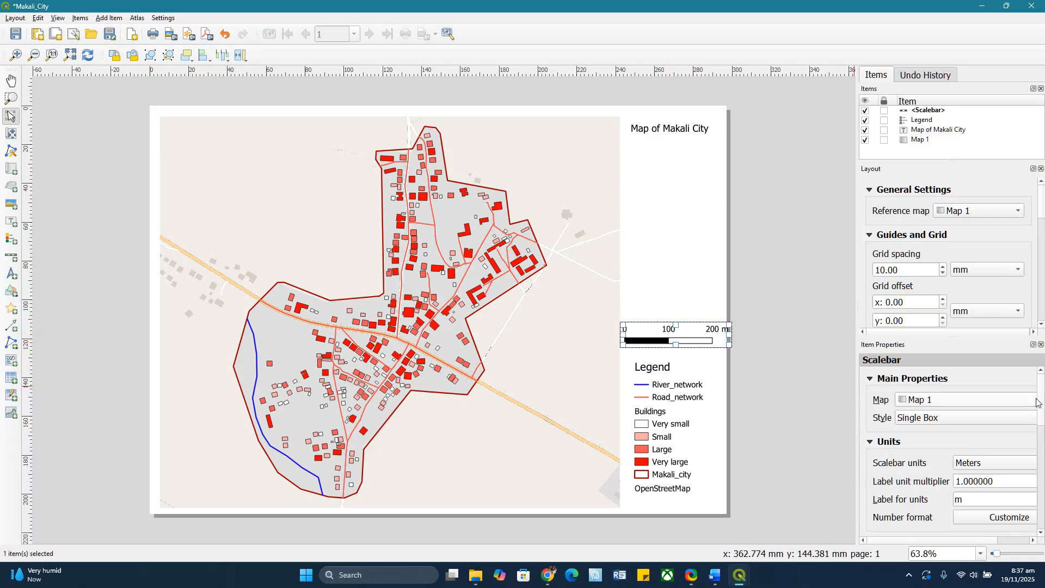
{"action": "left_click_drag", "start_coordinate": [1041, 401], "coordinate": [1042, 451]}
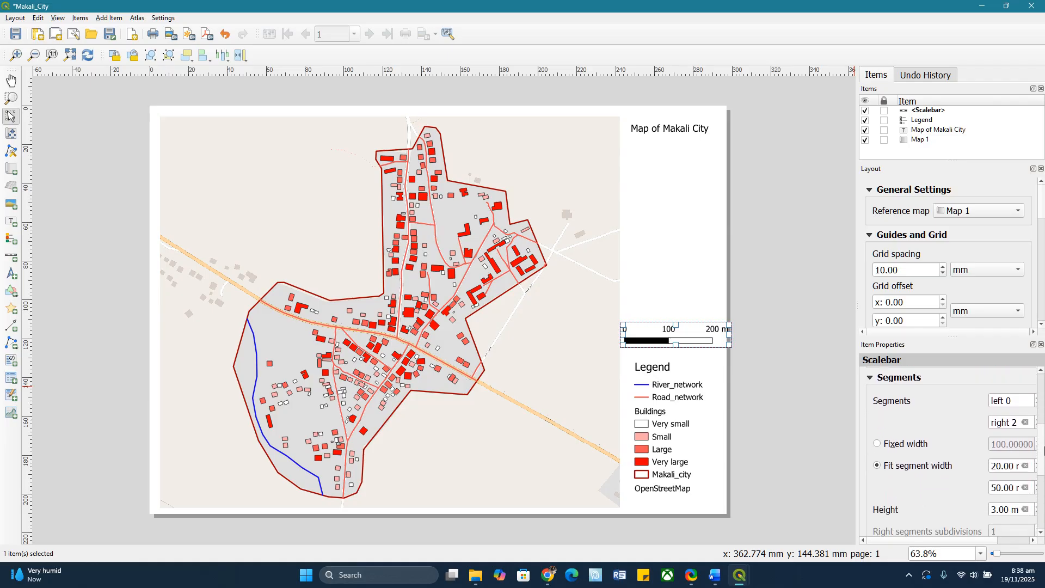
{"action": "left_click", "coordinate": [877, 445]}
{"action": "left_click_drag", "start_coordinate": [993, 443], "coordinate": [1043, 451]}
{"action": "type", "text": "90 units"}
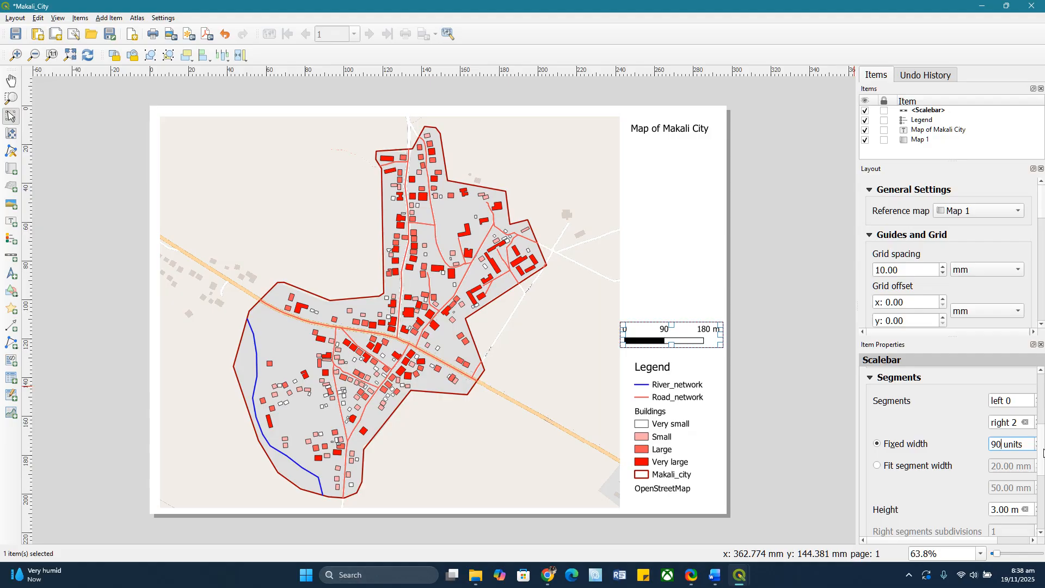
{"action": "key", "text": "Return"}
{"action": "left_click_drag", "start_coordinate": [648, 340], "coordinate": [655, 340]}
{"action": "left_click", "coordinate": [768, 338]}
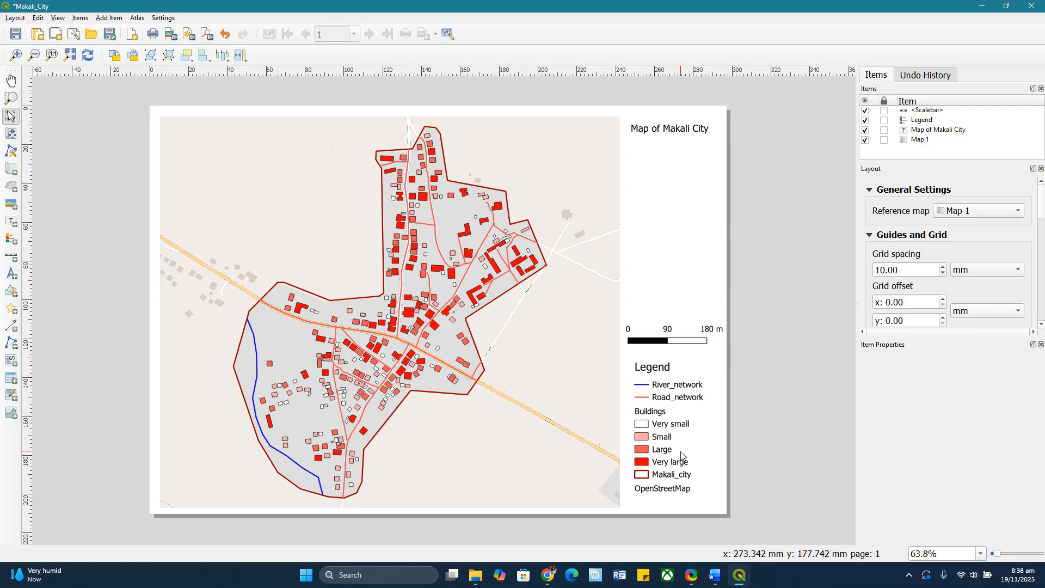
Move the legend up the page beneath the title and place the scale bar near the page's lower edge beside the map.
{"action": "left_click", "coordinate": [667, 468]}
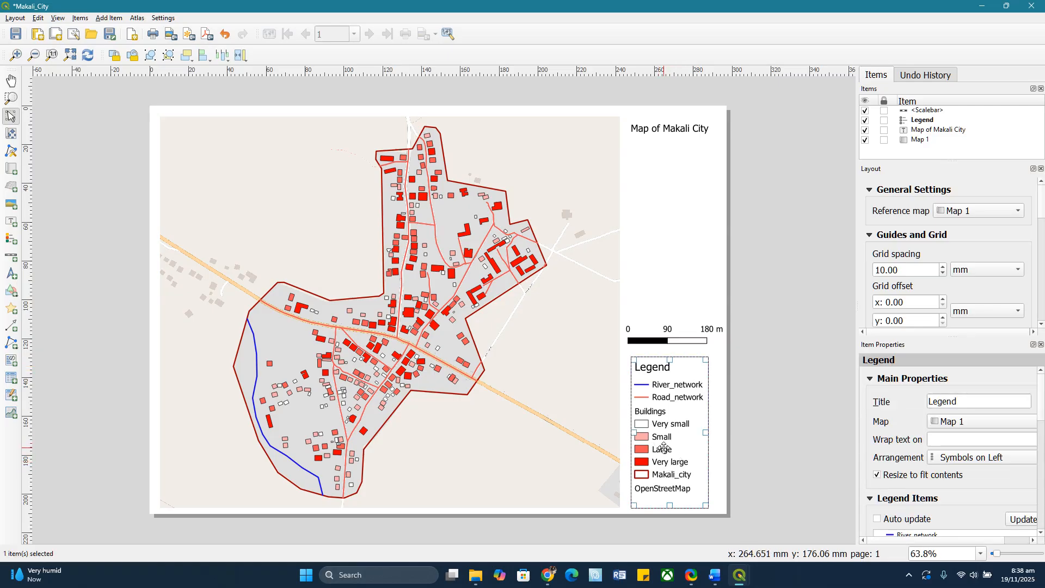
{"action": "left_click_drag", "start_coordinate": [666, 463], "coordinate": [687, 495]}
{"action": "left_click", "coordinate": [676, 342]}
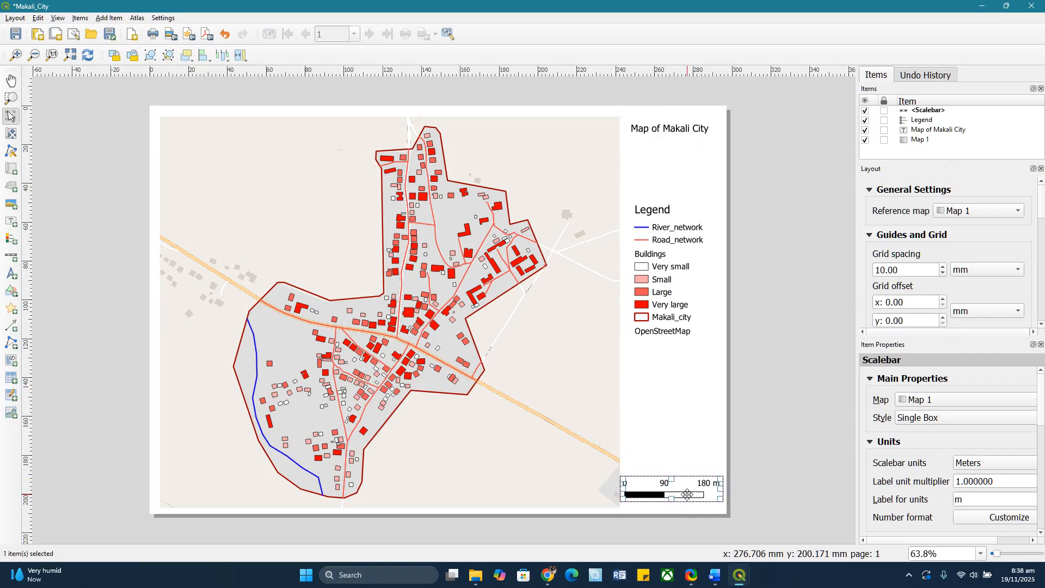
{"action": "left_click", "coordinate": [744, 447]}
Lower the legend to about midway between the title and the scale bar, and raise the scale bar slightly.
{"action": "left_click", "coordinate": [660, 339]}
{"action": "left_click_drag", "start_coordinate": [657, 296], "coordinate": [667, 324]}
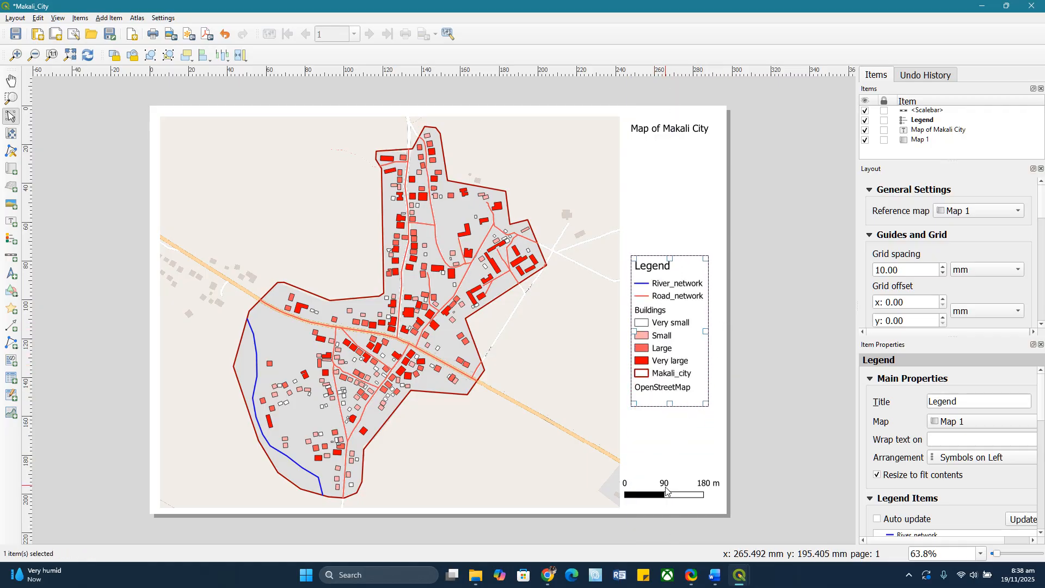
{"action": "left_click_drag", "start_coordinate": [666, 493], "coordinate": [664, 485]}
{"action": "left_click", "coordinate": [761, 400]}
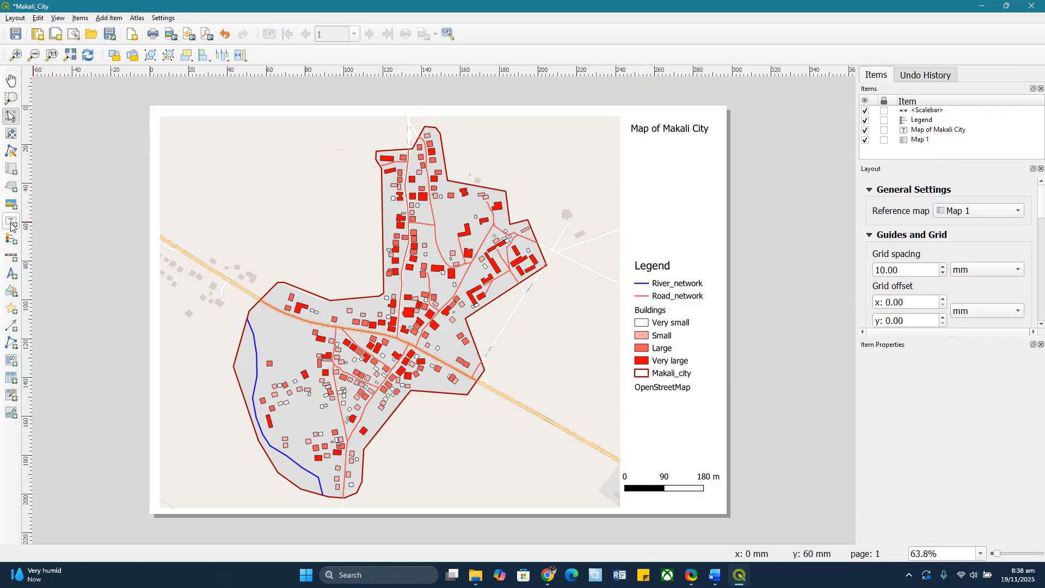
Add a small north arrow between the map title and the legend.
{"action": "left_click", "coordinate": [10, 275]}
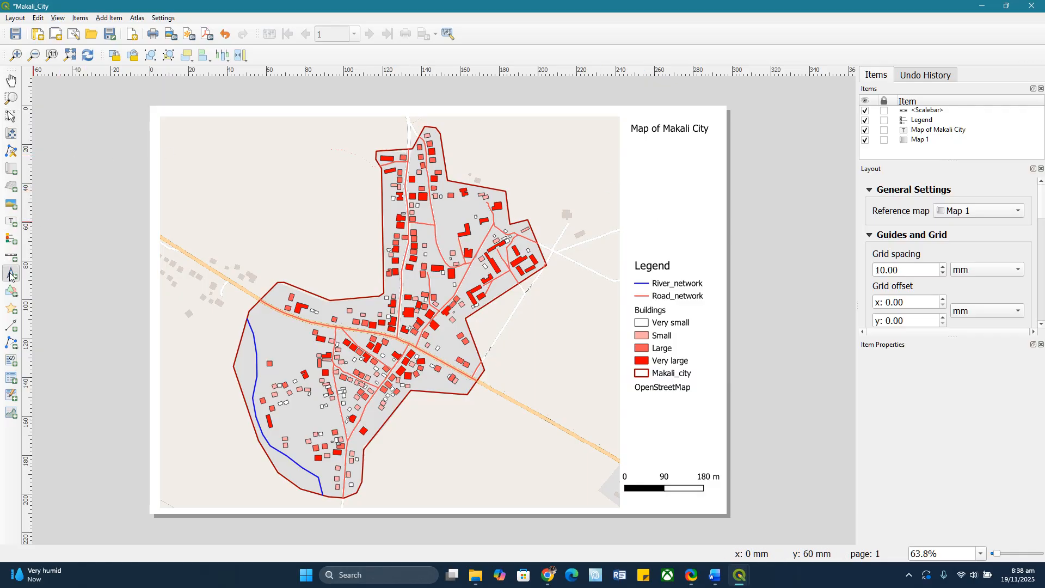
{"action": "left_click_drag", "start_coordinate": [656, 185], "coordinate": [676, 207]}
{"action": "left_click", "coordinate": [765, 177]}
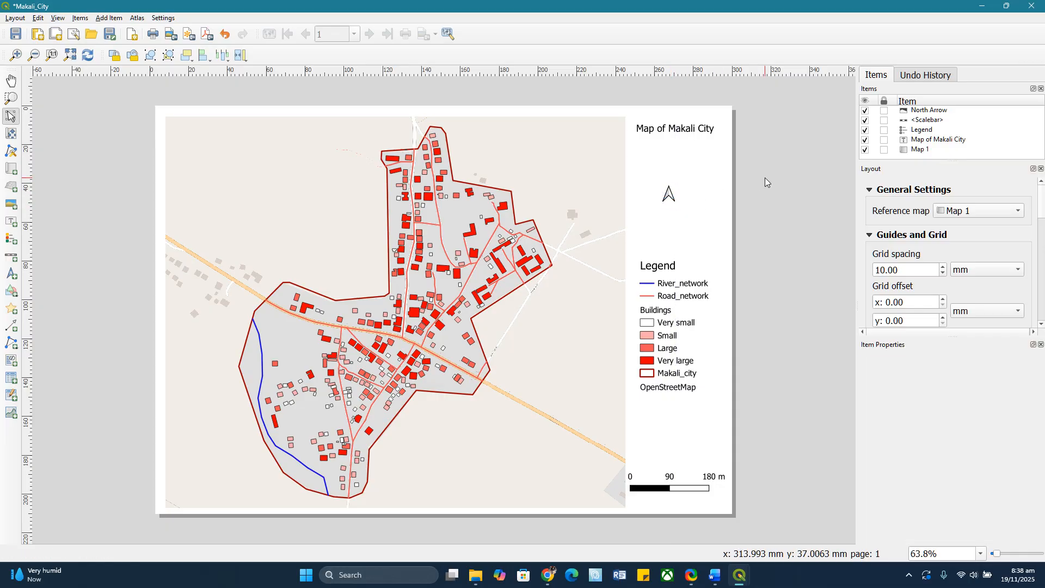
Replace the north arrow's symbol with the solid black multi-pointed compass star and enlarge its frame slightly.
{"action": "left_click", "coordinate": [680, 197]}
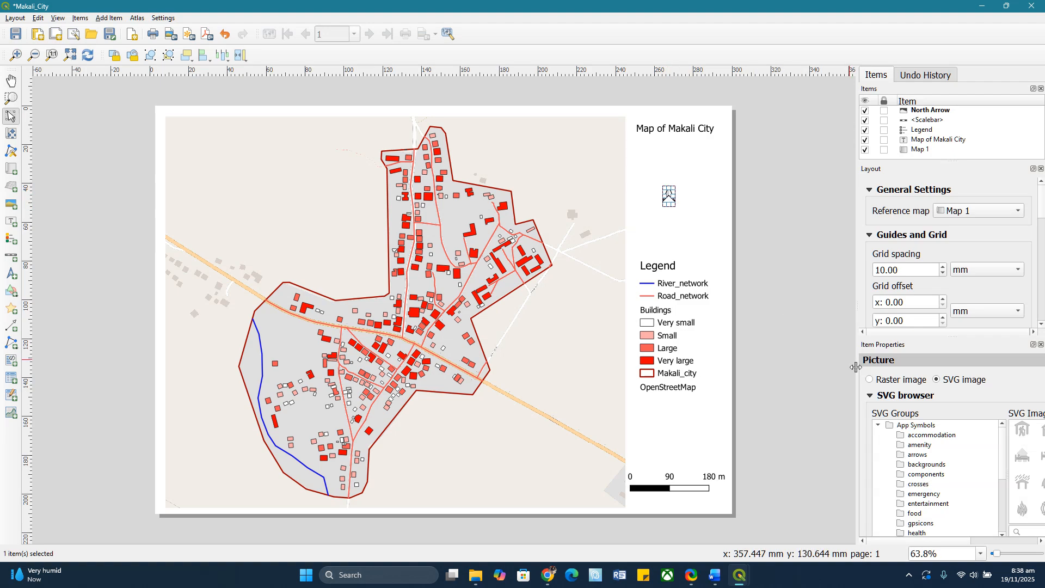
{"action": "left_click_drag", "start_coordinate": [940, 541], "coordinate": [998, 543]}
{"action": "scroll", "coordinate": [968, 478], "scroll_direction": "down", "scroll_amount": 5}
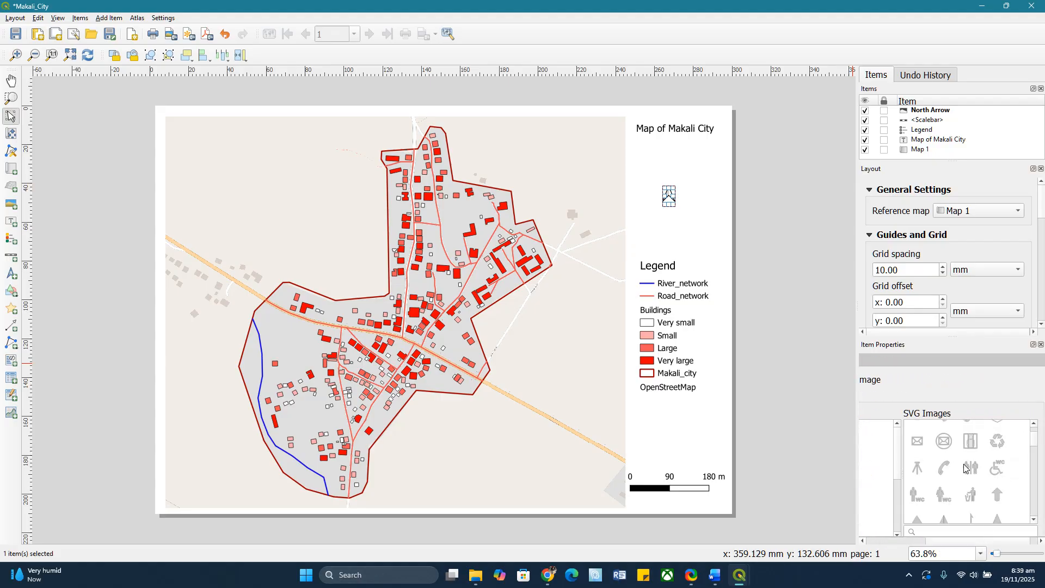
{"action": "scroll", "coordinate": [978, 464], "scroll_direction": "down", "scroll_amount": 3}
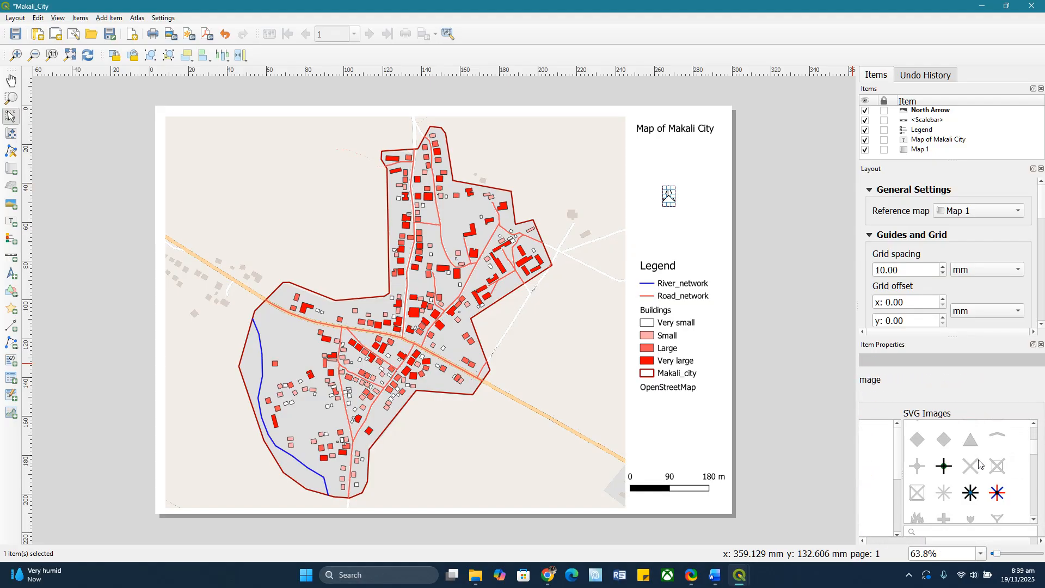
{"action": "scroll", "coordinate": [971, 465], "scroll_direction": "down", "scroll_amount": 6}
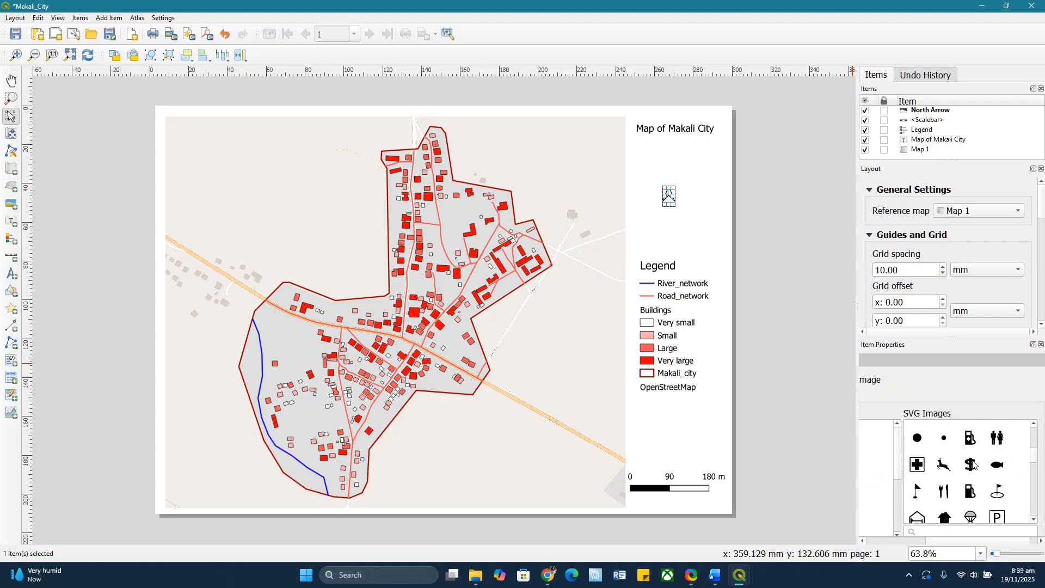
{"action": "scroll", "coordinate": [973, 464], "scroll_direction": "down", "scroll_amount": 10}
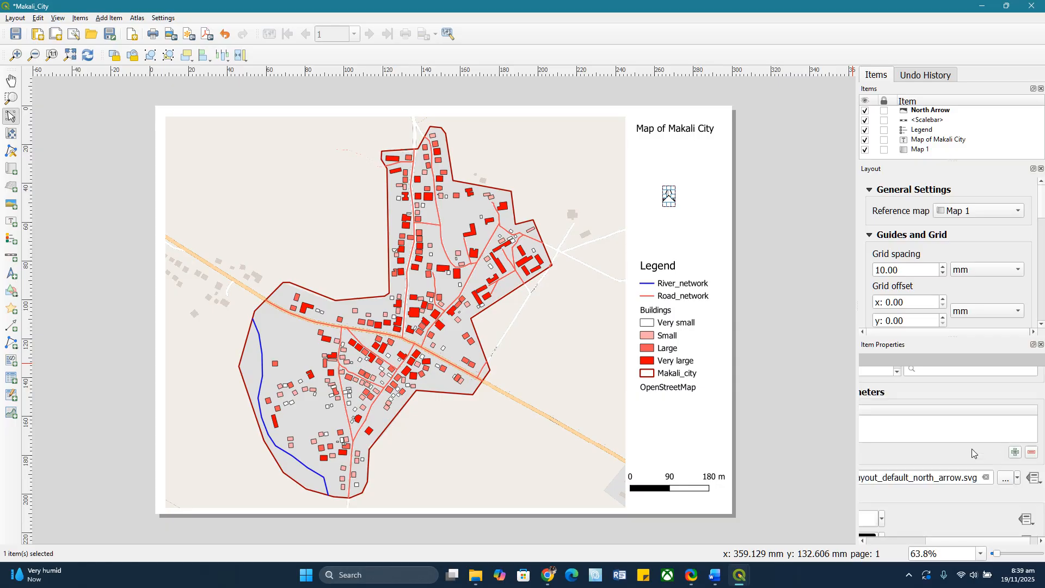
{"action": "scroll", "coordinate": [974, 459], "scroll_direction": "up", "scroll_amount": 5}
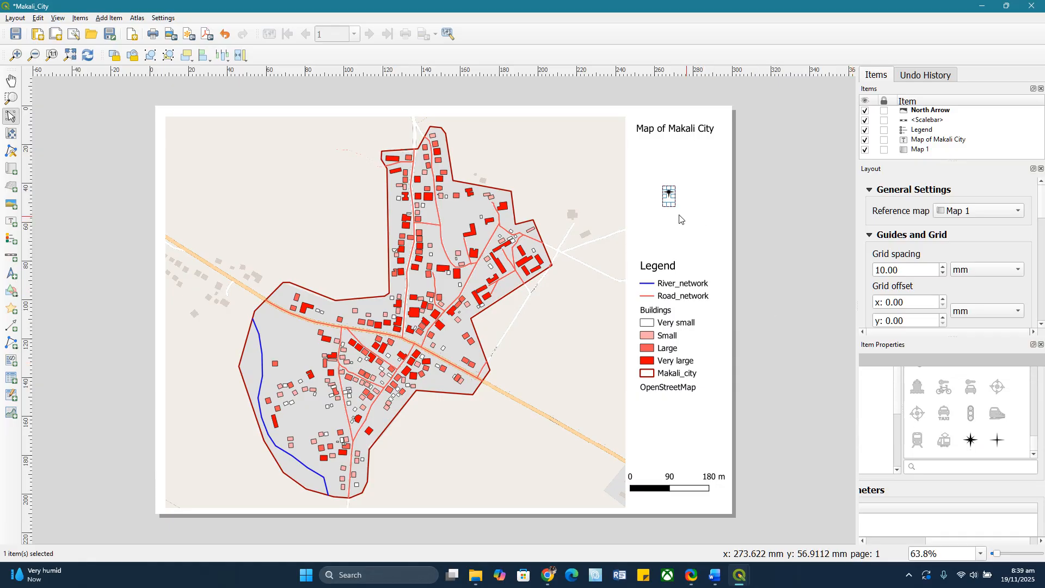
{"action": "left_click_drag", "start_coordinate": [675, 207], "coordinate": [678, 209]}
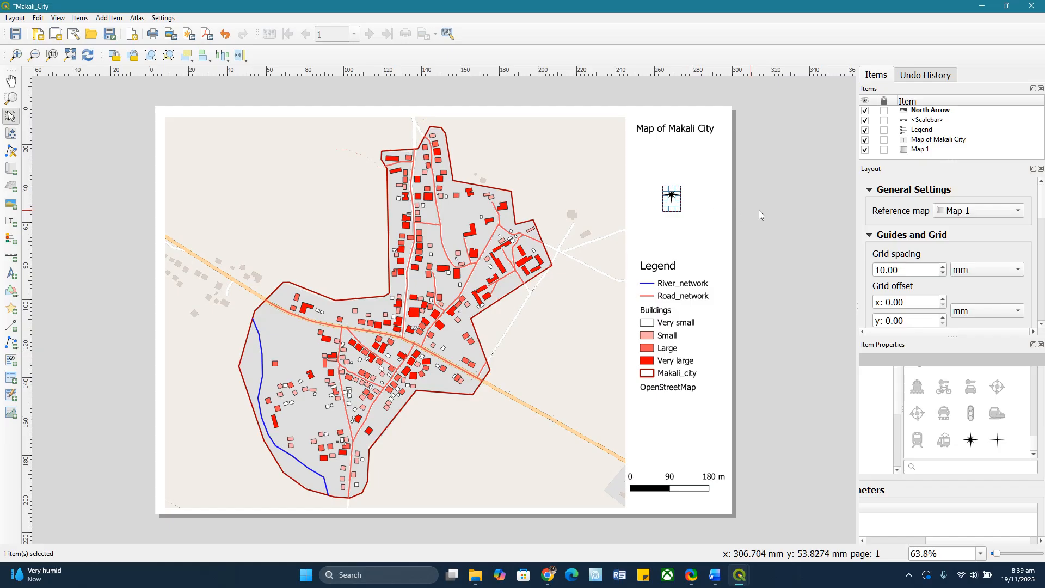
{"action": "left_click", "coordinate": [767, 210]}
Remove the OpenStreetMap entry from the map legend.
{"action": "left_click", "coordinate": [662, 306]}
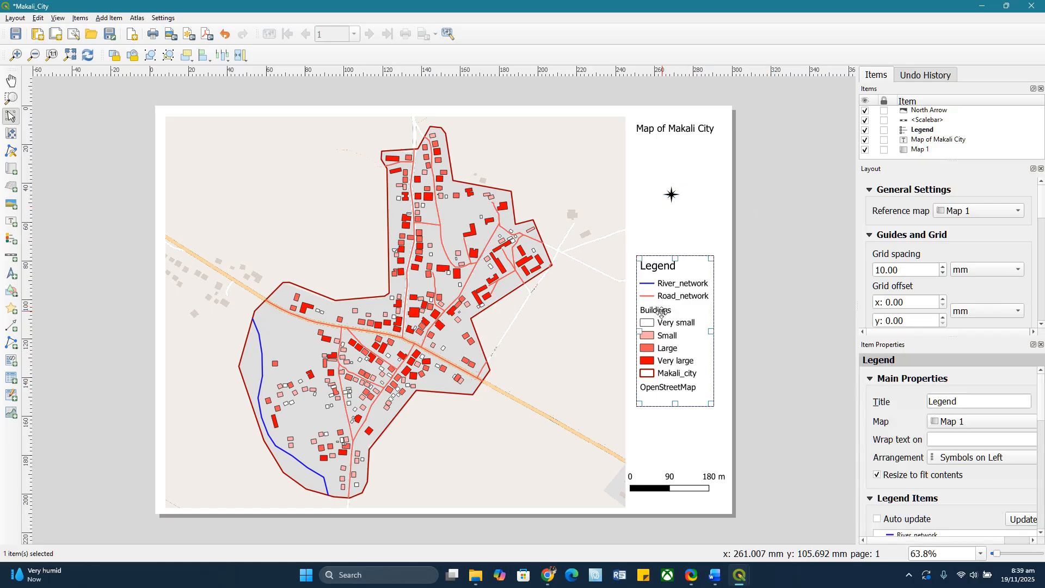
{"action": "left_click", "coordinate": [759, 261]}
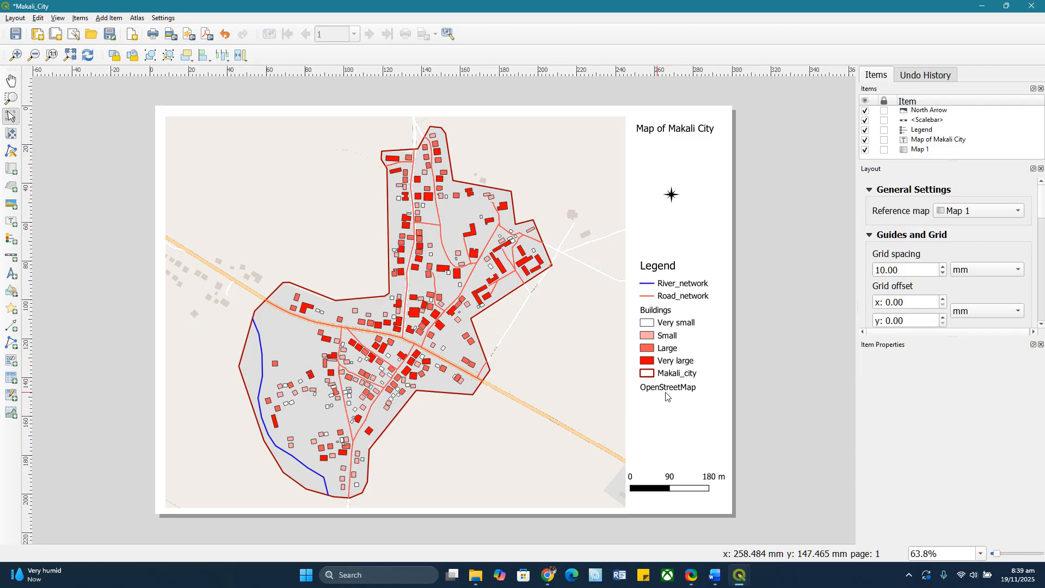
{"action": "left_click", "coordinate": [657, 335]}
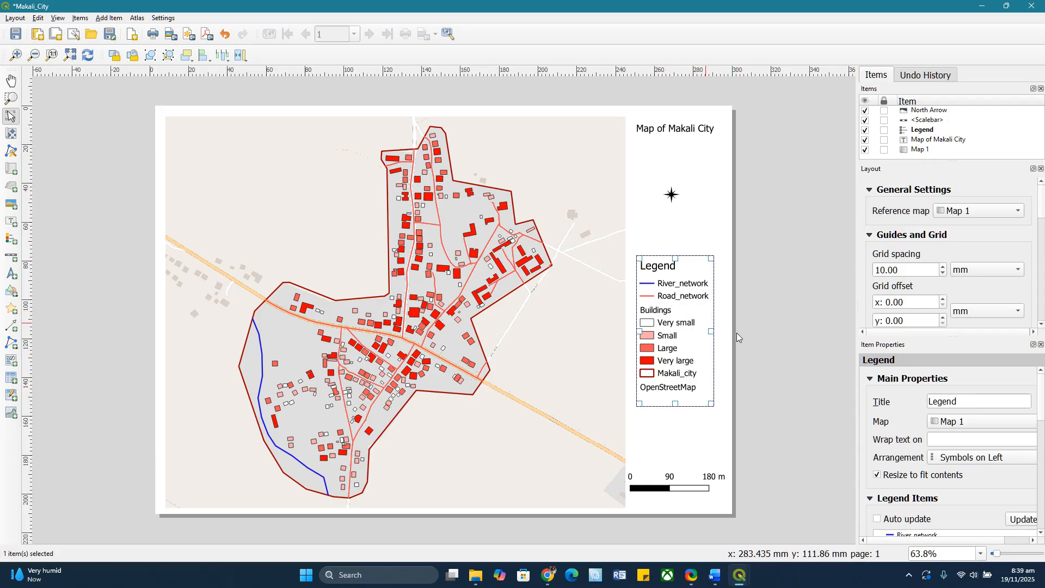
{"action": "scroll", "coordinate": [956, 463], "scroll_direction": "down", "scroll_amount": 5}
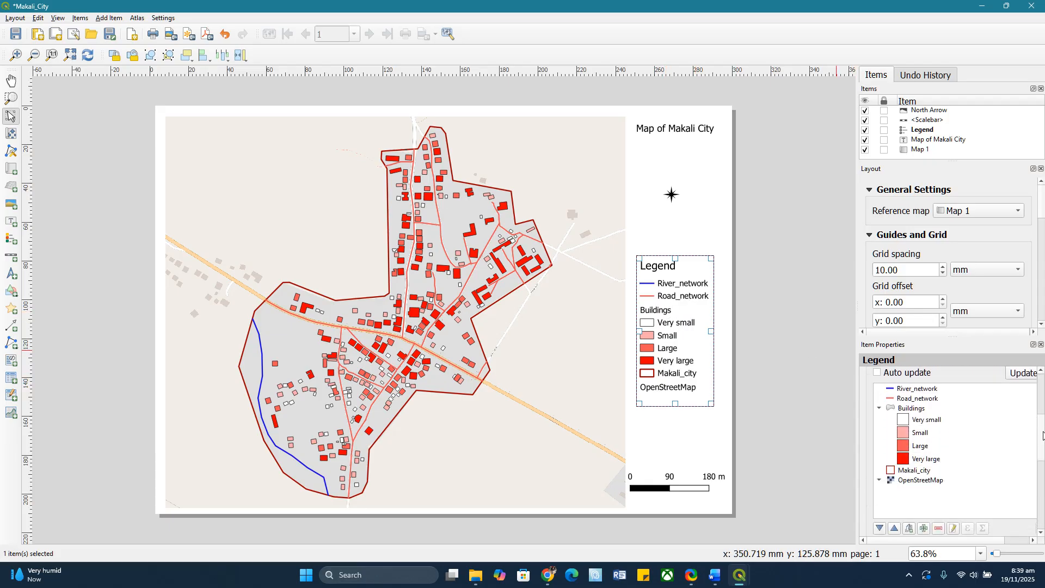
{"action": "left_click", "coordinate": [930, 475]}
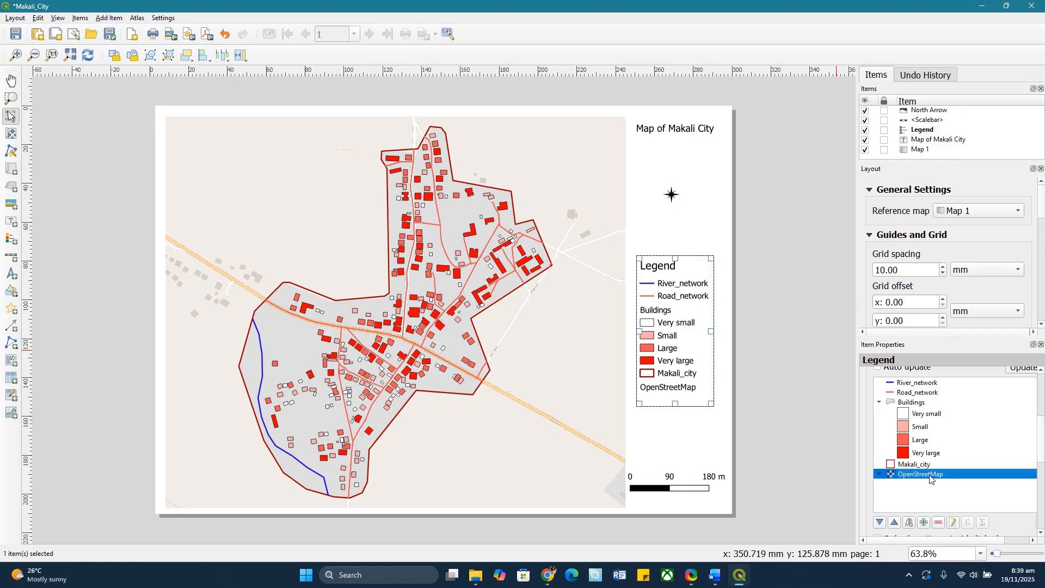
{"action": "left_click", "coordinate": [938, 522]}
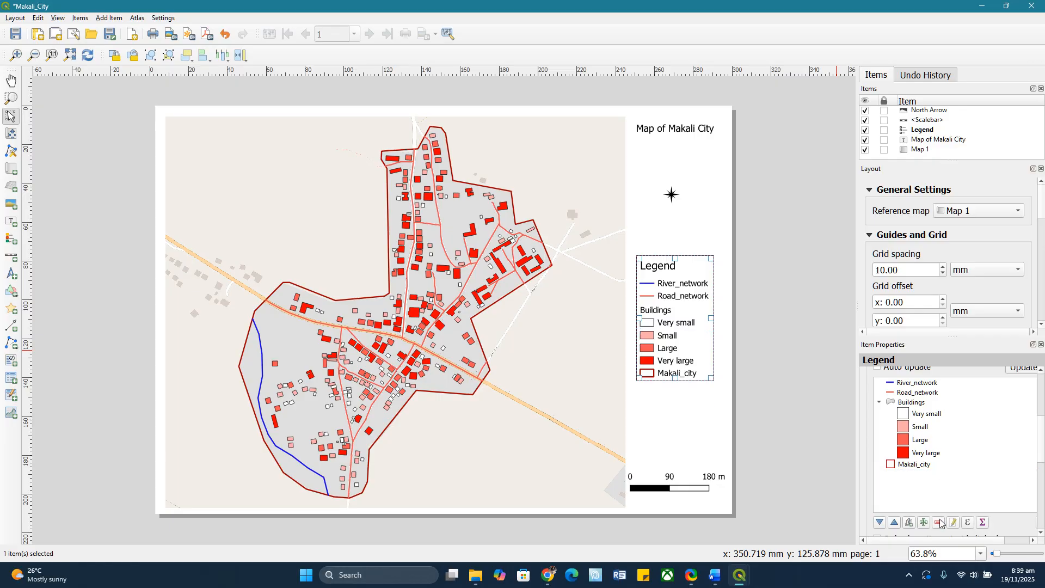
{"action": "left_click", "coordinate": [772, 331]}
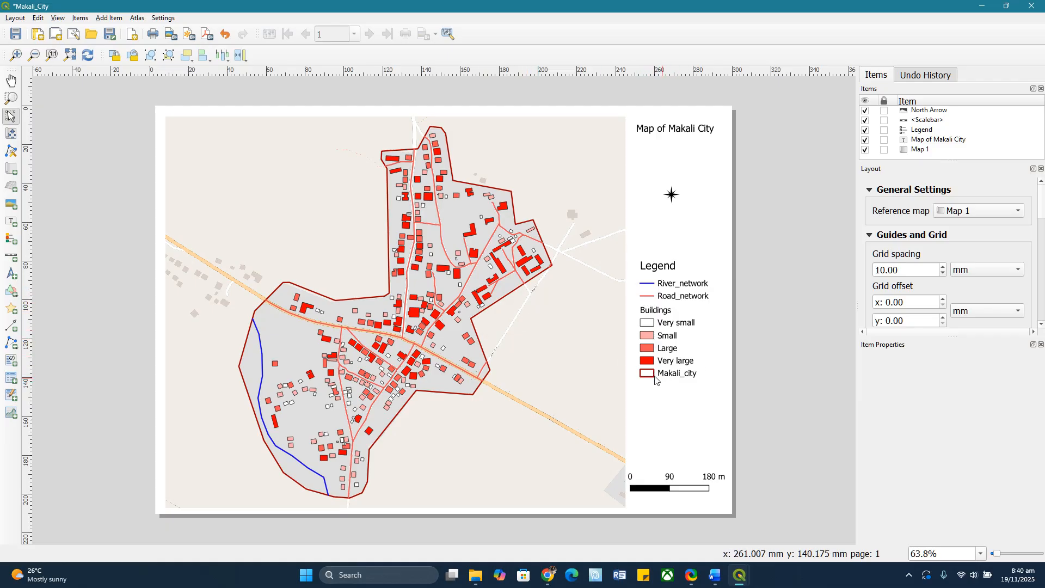
Move the Makali_city entry up in the legend so it sits between Road_network and Buildings.
{"action": "left_click", "coordinate": [664, 326]}
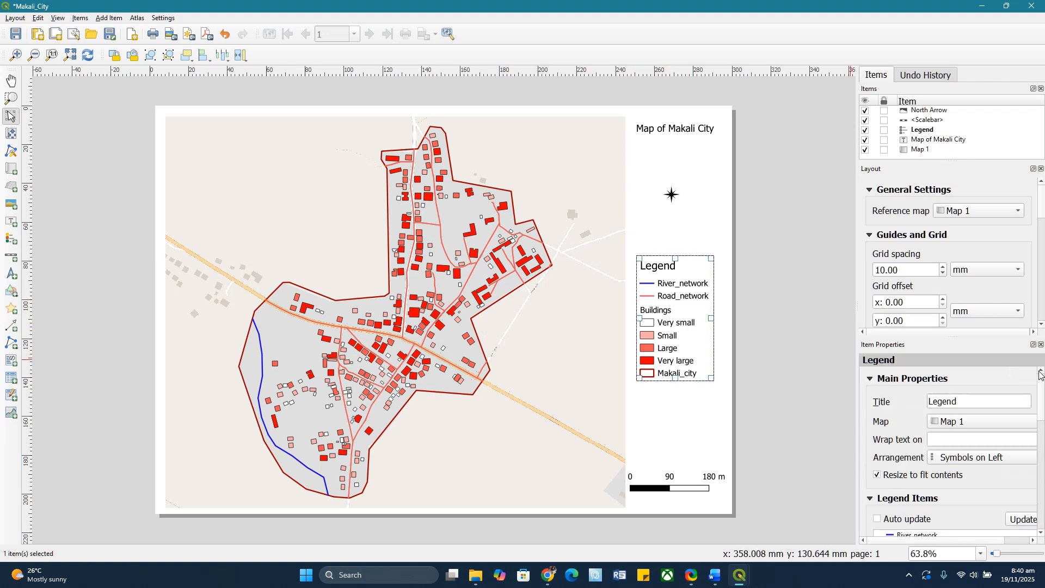
{"action": "left_click_drag", "start_coordinate": [1042, 388], "coordinate": [1043, 430]}
{"action": "left_click", "coordinate": [919, 467]}
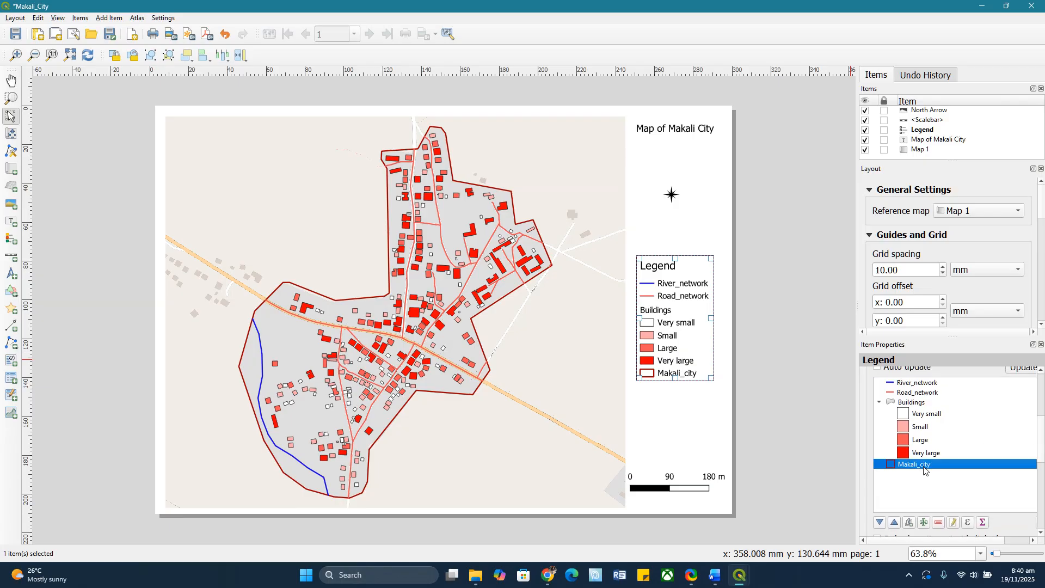
{"action": "left_click", "coordinate": [894, 522]}
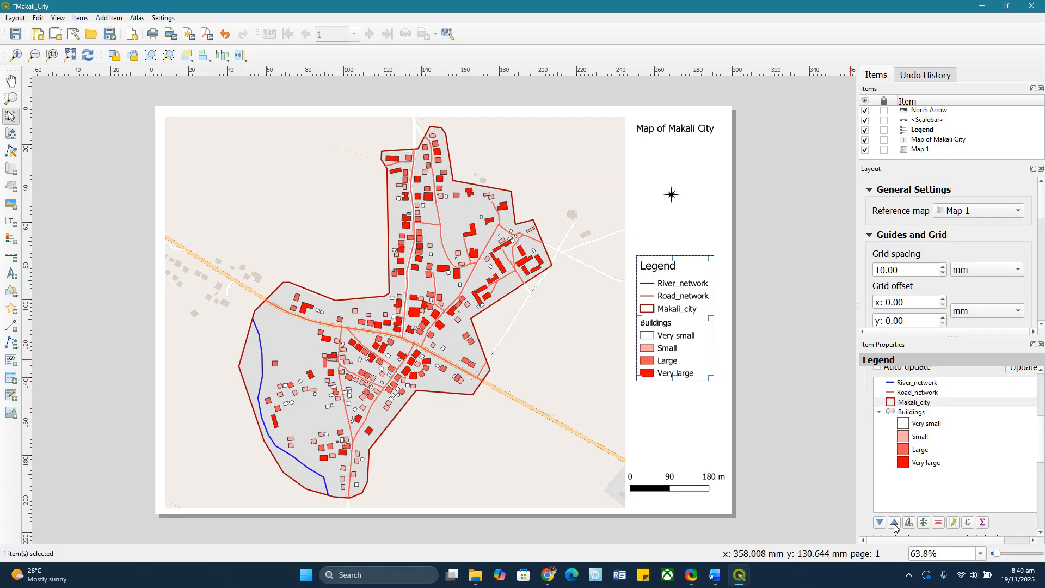
{"action": "left_click", "coordinate": [760, 310]}
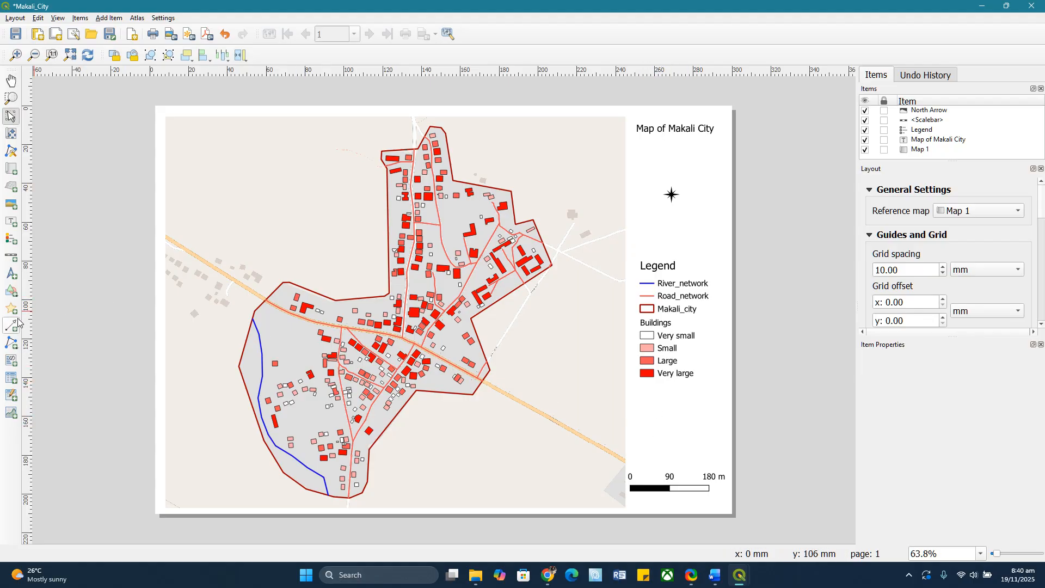
Add a label between the legend and scale bar reading "Map developed by" plus the author's initials, with 19/11/2025 below after a blank line.
{"action": "left_click", "coordinate": [11, 223]}
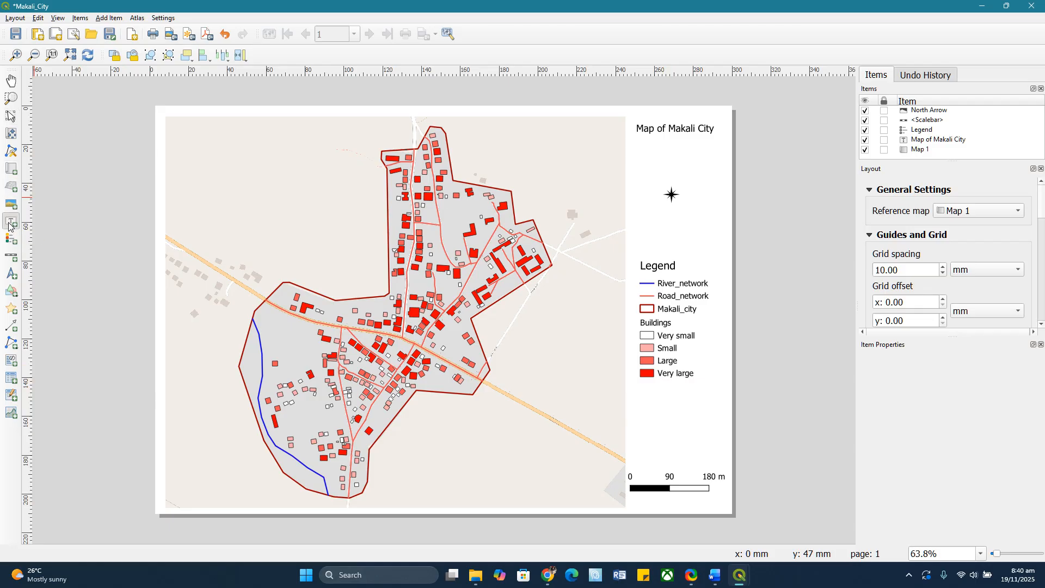
{"action": "left_click_drag", "start_coordinate": [636, 417], "coordinate": [675, 443]}
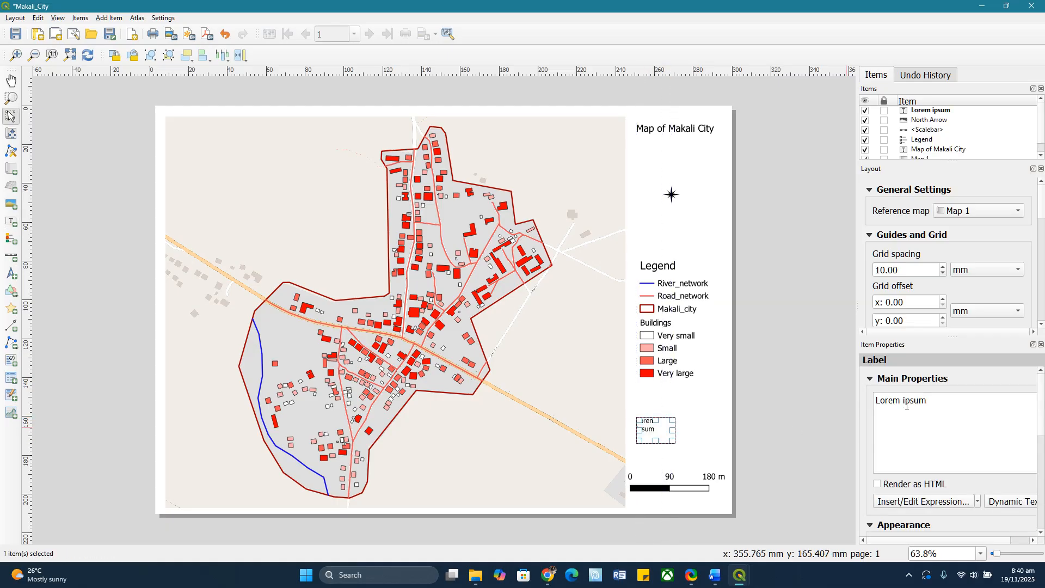
{"action": "left_click_drag", "start_coordinate": [928, 401], "coordinate": [871, 400]}
{"action": "type", "text": "Map developed by "}
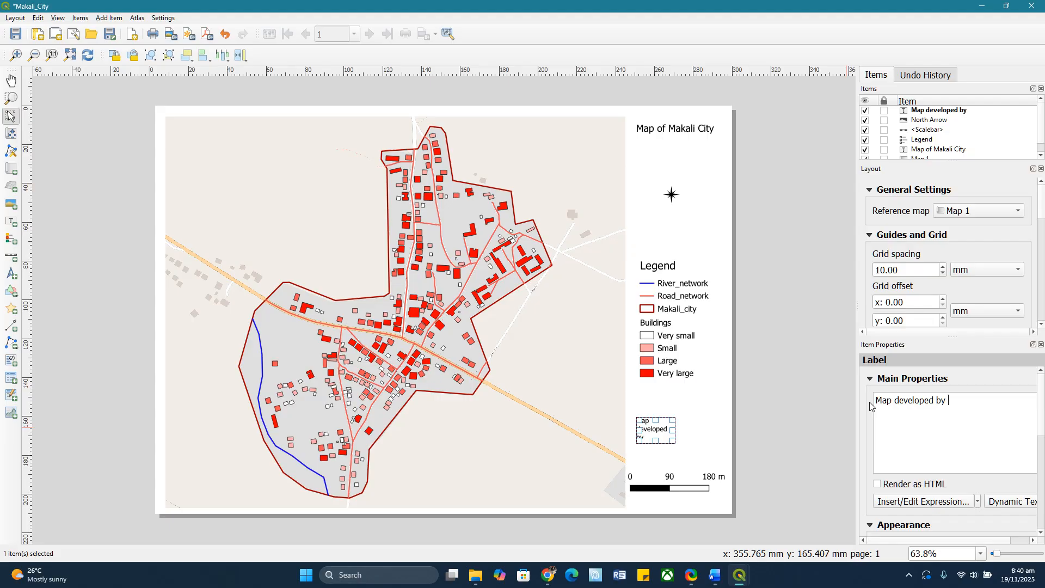
{"action": "type", "text": "AV"}
{"action": "key", "text": "BackSpace"}
{"action": "type", "text": "BK"}
{"action": "type", "text": "19"}
{"action": "type", "text": "/11/"}
{"action": "type", "text": "2025"}
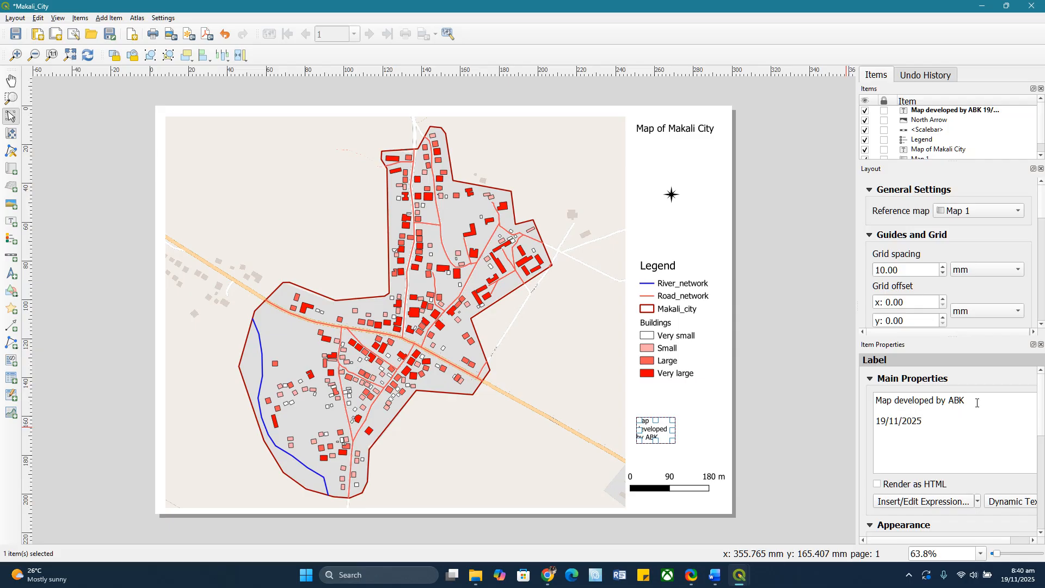
{"action": "left_click", "coordinate": [792, 381]}
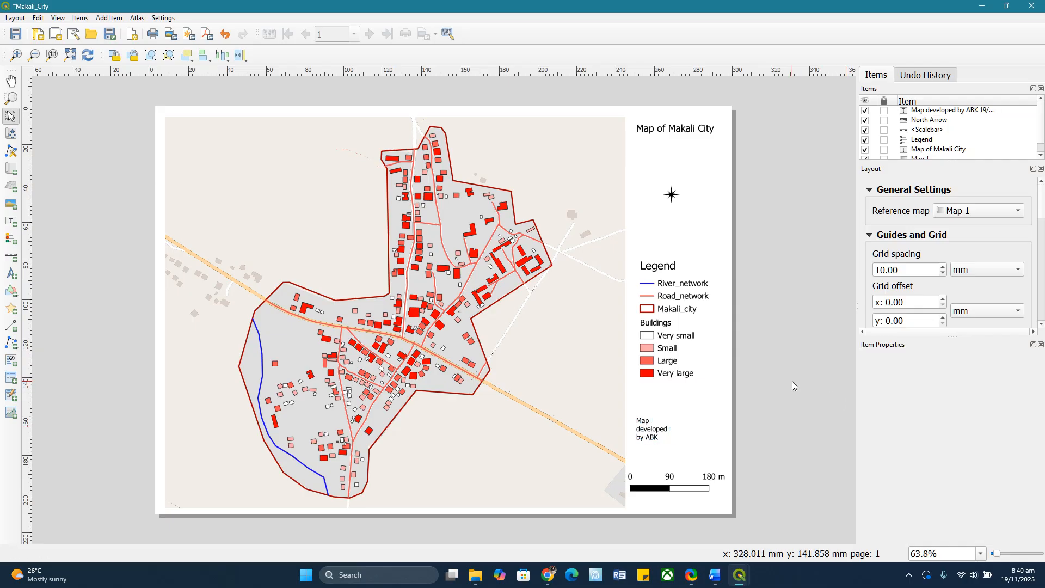
Widen and heighten the map credit label's frame until both the author line and the date fit.
{"action": "left_click", "coordinate": [654, 431]}
{"action": "left_click_drag", "start_coordinate": [673, 431], "coordinate": [695, 432]}
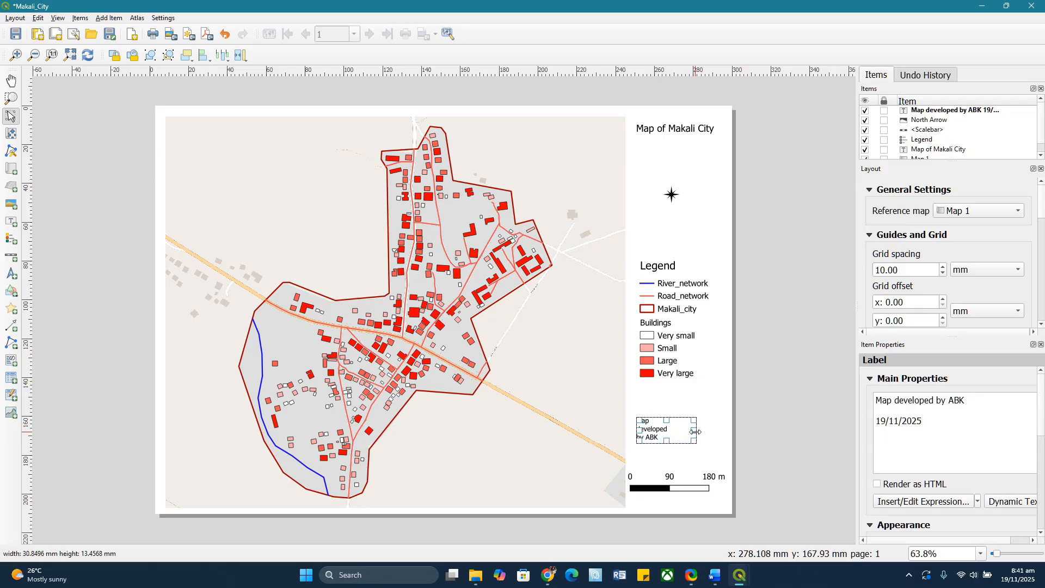
{"action": "left_click", "coordinate": [768, 418]}
{"action": "left_click", "coordinate": [667, 439]}
{"action": "left_click_drag", "start_coordinate": [670, 445], "coordinate": [671, 455]}
{"action": "left_click", "coordinate": [748, 426]}
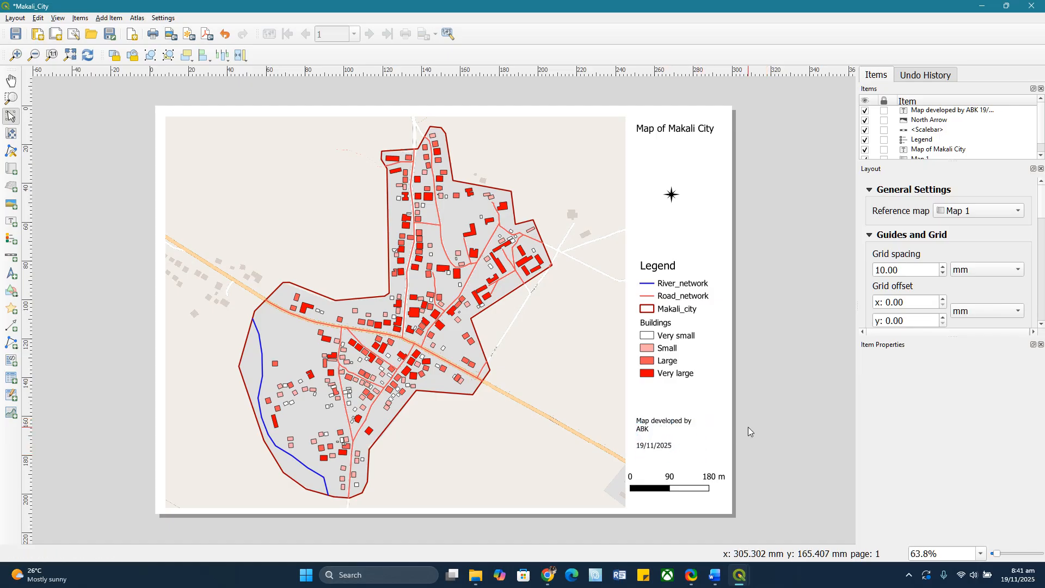
Prefix the date in the credit label with "Date:" and save the project.
{"action": "left_click", "coordinate": [669, 436]}
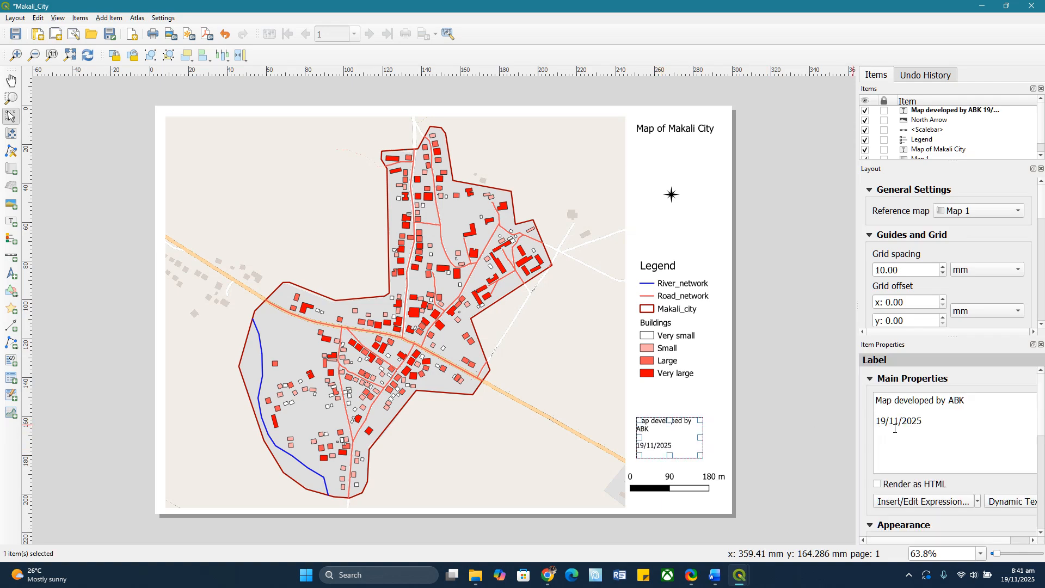
{"action": "type", "text": "Date:"}
{"action": "left_click", "coordinate": [770, 425]}
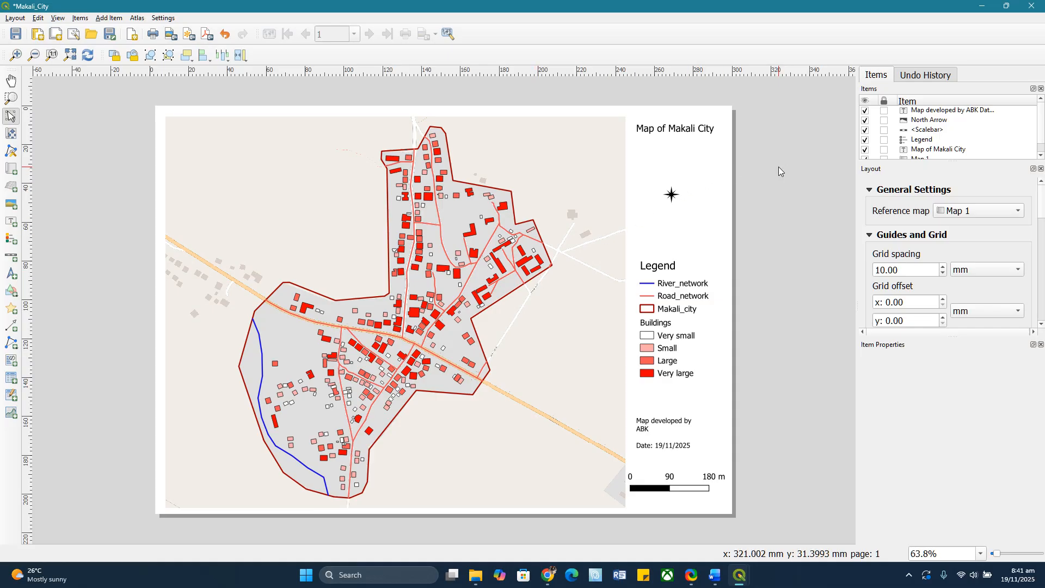
{"action": "left_click", "coordinate": [16, 33]}
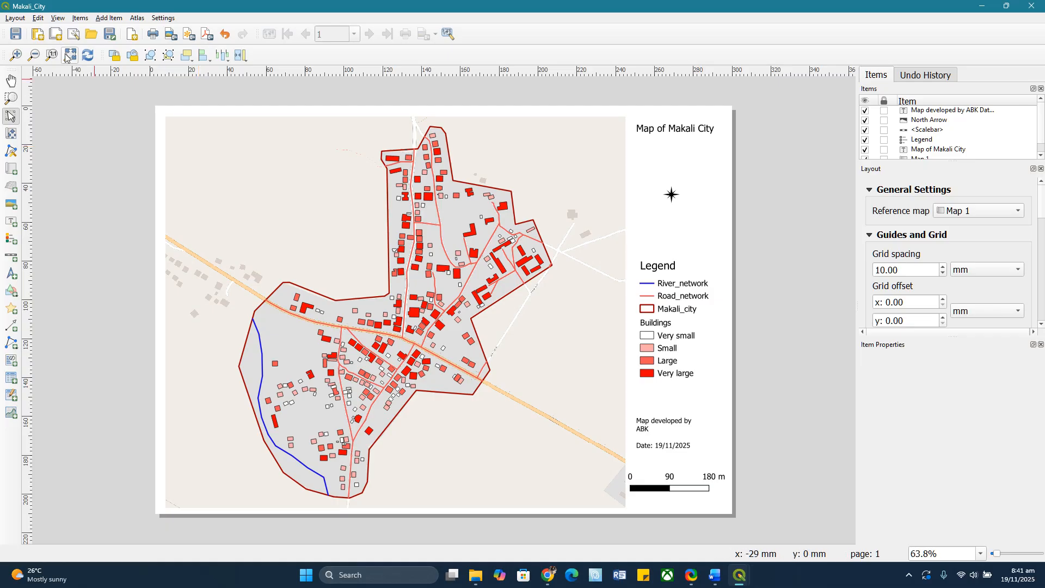
Export the layout as a 300 dpi JPEG image named "Makali_City map" into the GIS_project Processed folder.
{"action": "left_click", "coordinate": [15, 20]}
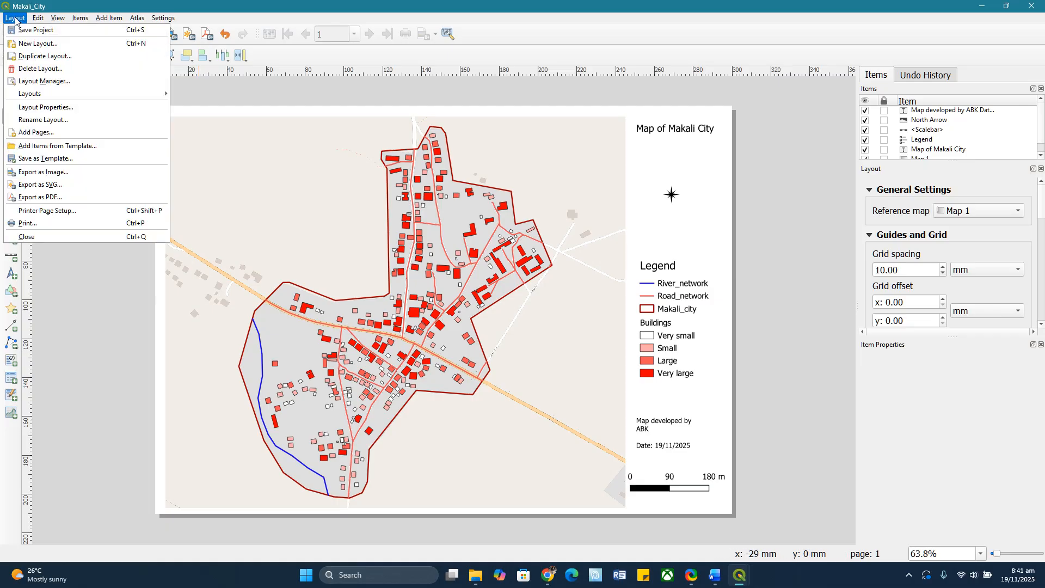
{"action": "left_click", "coordinate": [74, 173]}
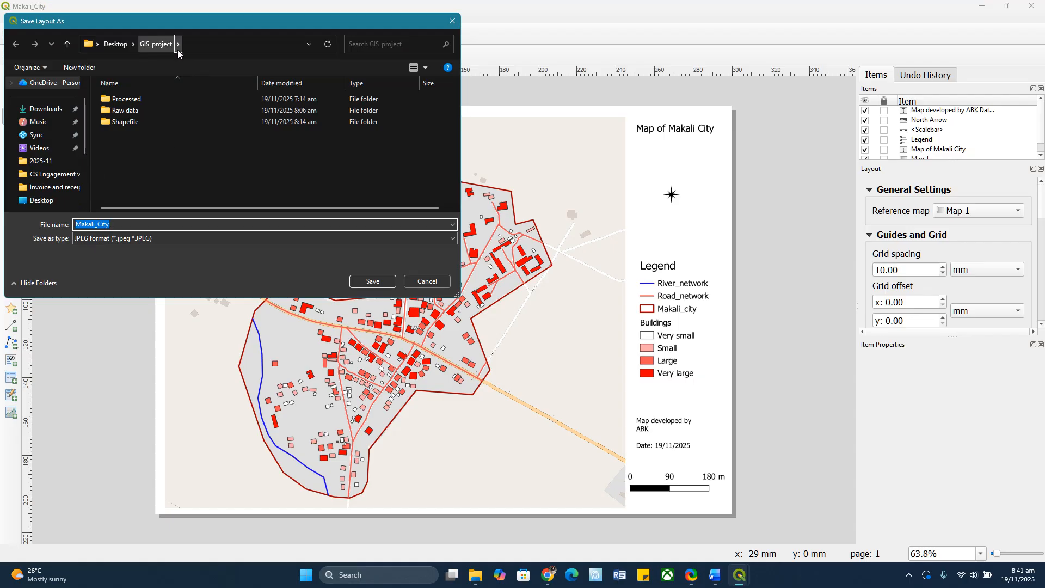
{"action": "double_click", "coordinate": [139, 99]}
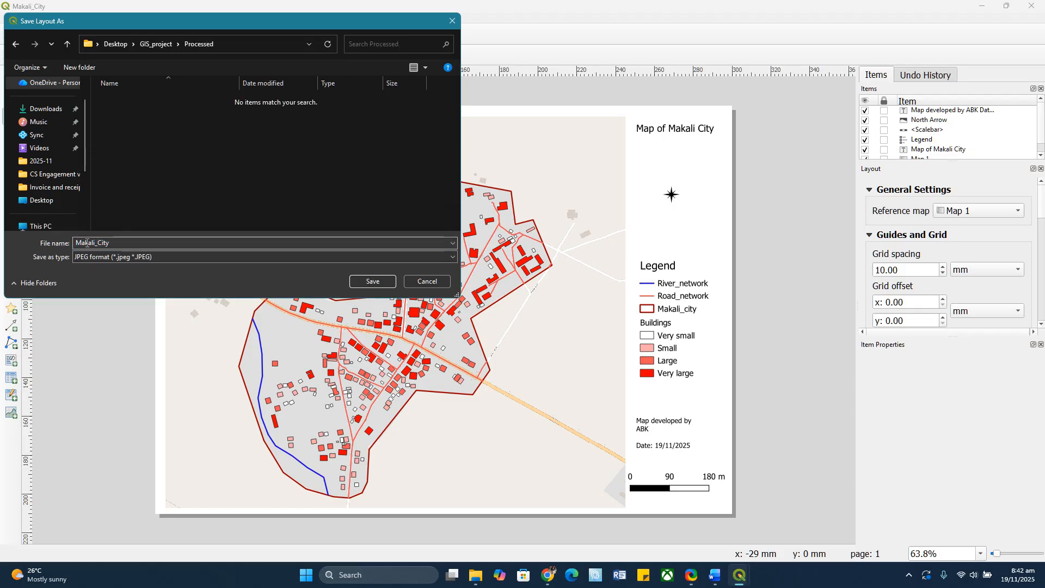
{"action": "left_click", "coordinate": [105, 243]}
{"action": "left_click", "coordinate": [139, 246]}
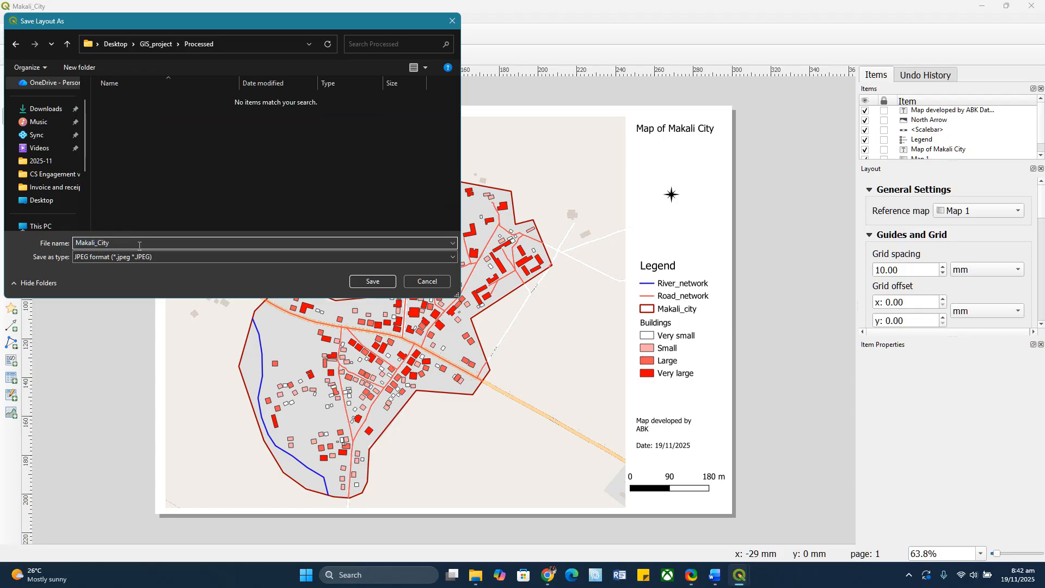
{"action": "type", "text": "map"}
{"action": "left_click", "coordinate": [381, 282]}
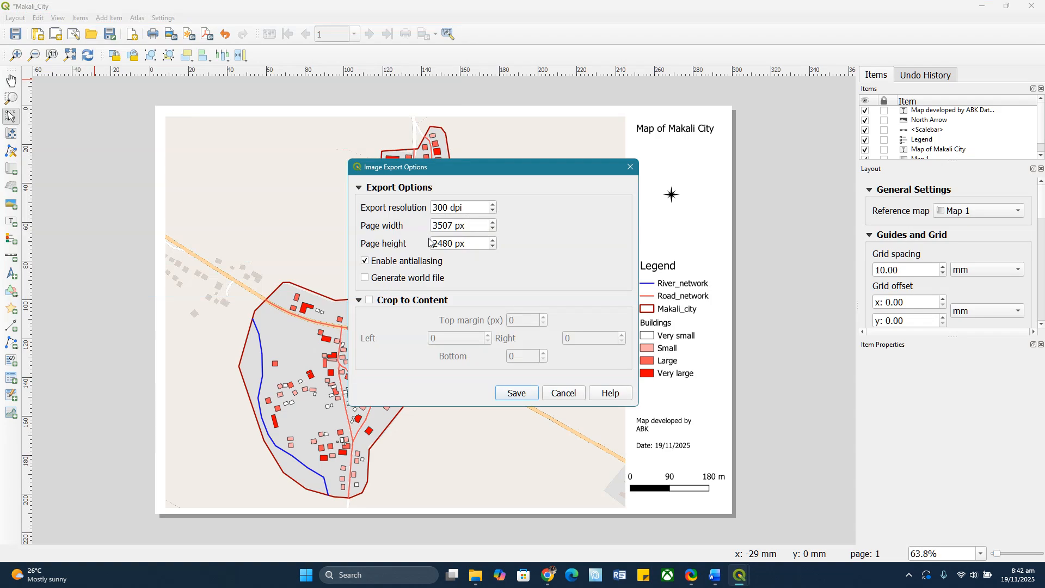
{"action": "left_click", "coordinate": [521, 391]}
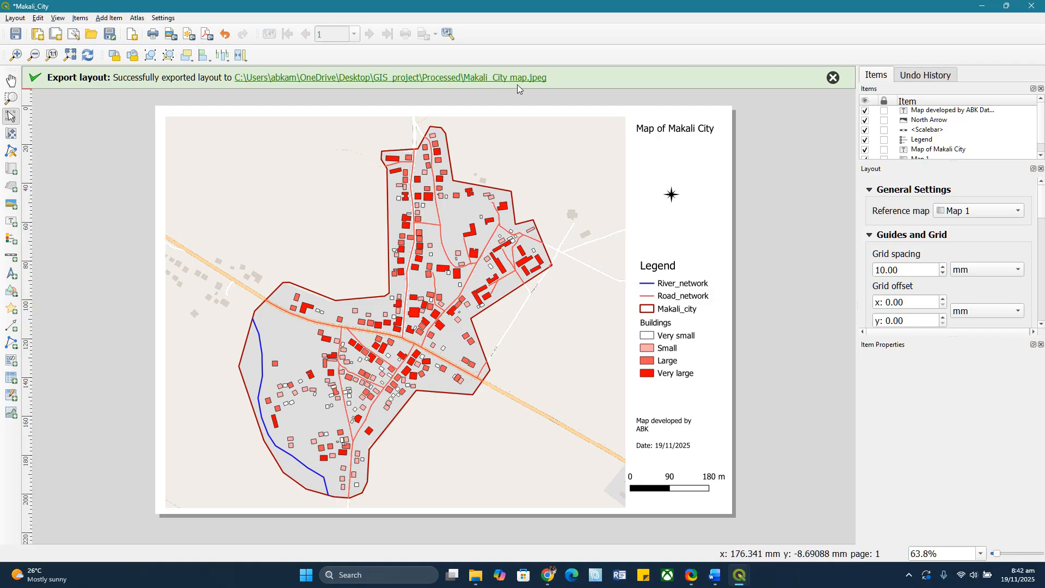
{"action": "left_click", "coordinate": [833, 79]}
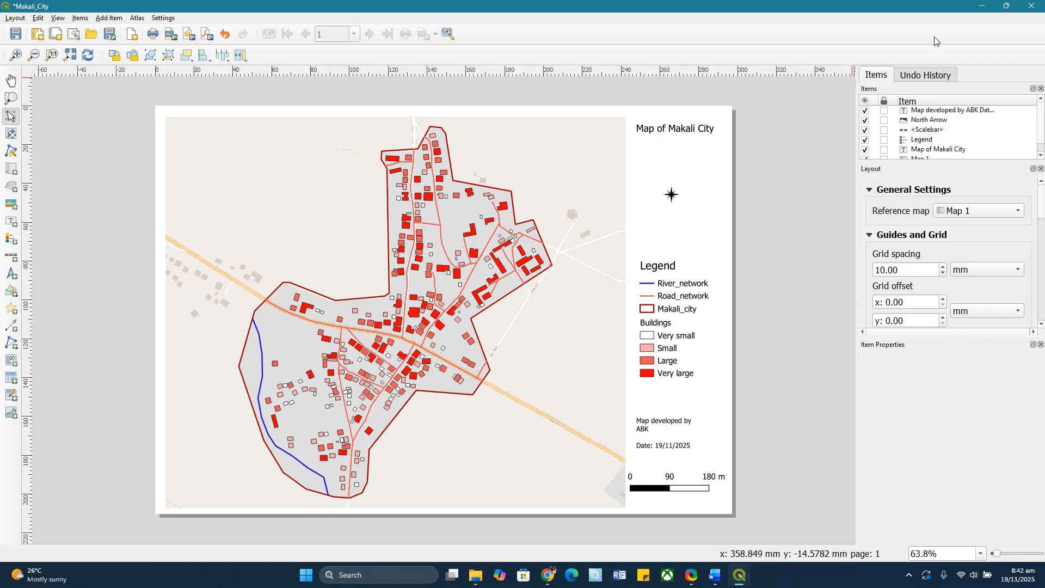
Open the exported "Makali_City map" image from the GIS_project Processed folder on the desktop to check the finished map.
{"action": "left_click", "coordinate": [983, 7]}
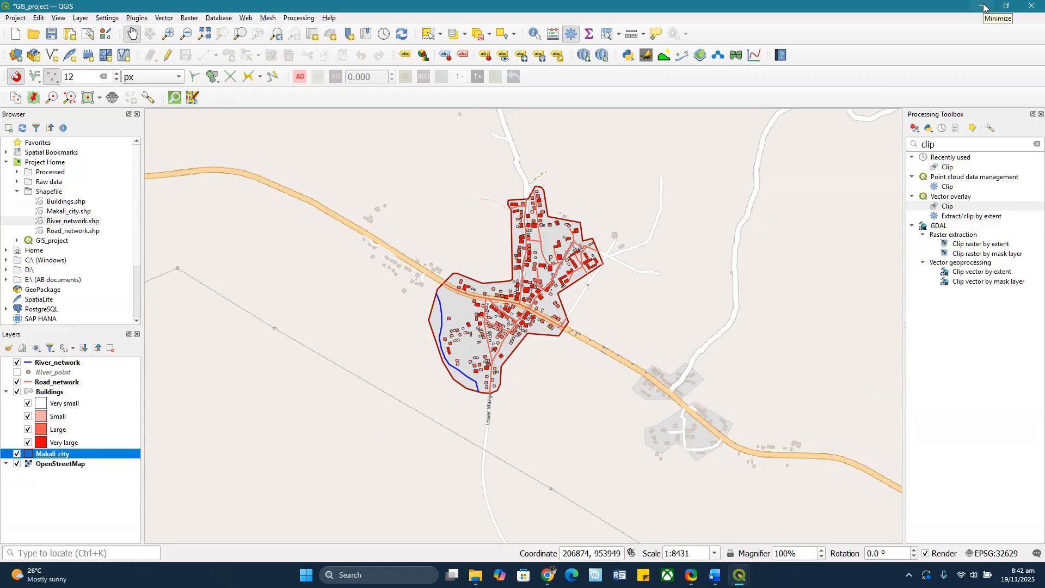
{"action": "left_click", "coordinate": [983, 7]}
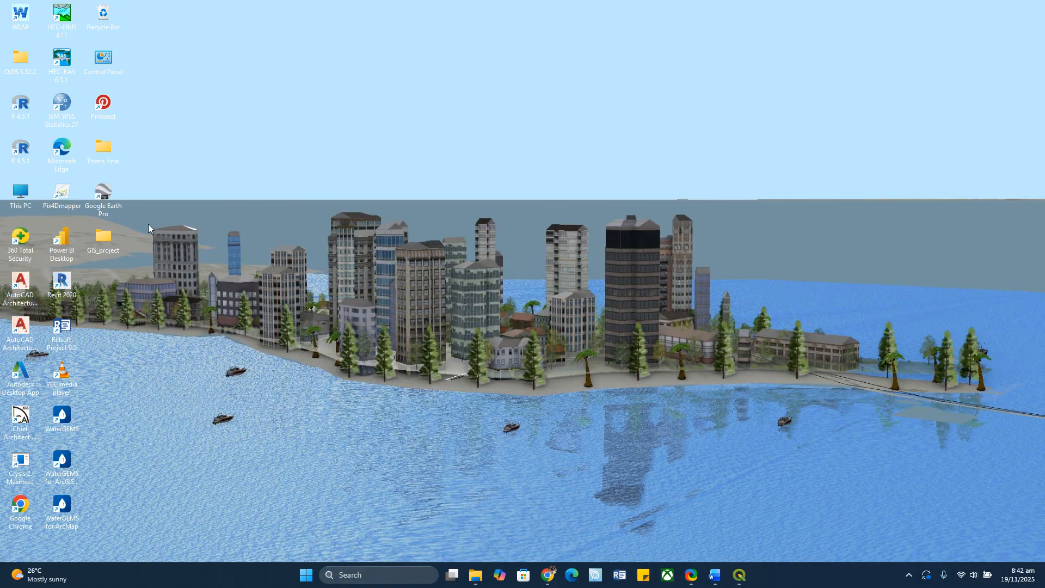
{"action": "double_click", "coordinate": [99, 238]}
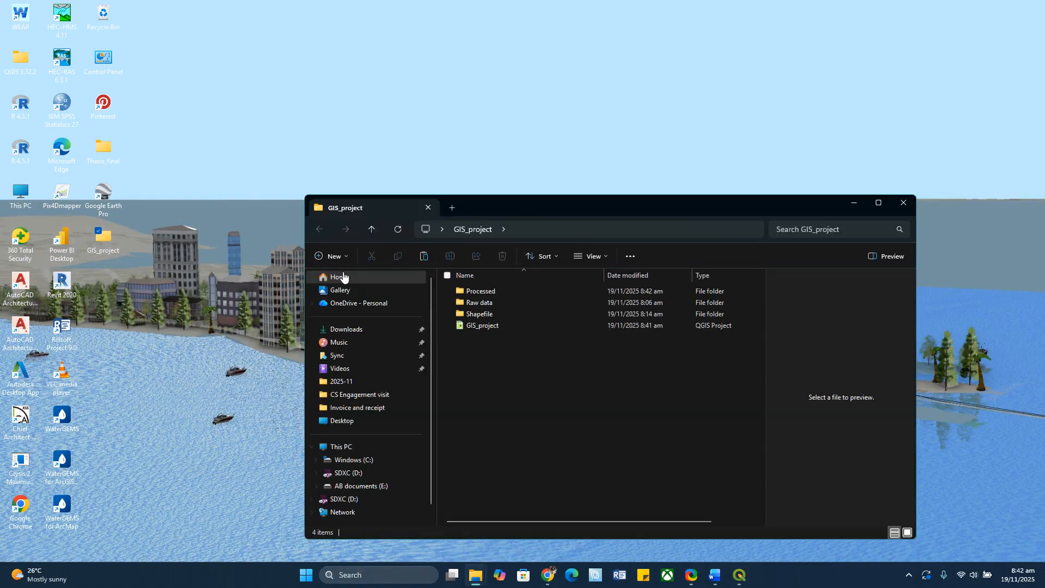
{"action": "double_click", "coordinate": [478, 292]}
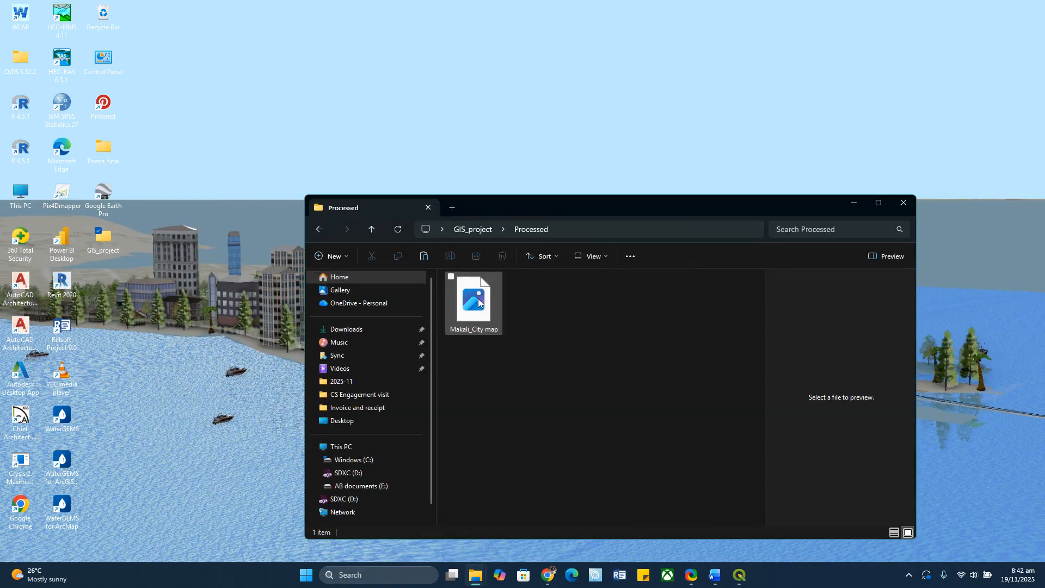
{"action": "left_click", "coordinate": [475, 307]}
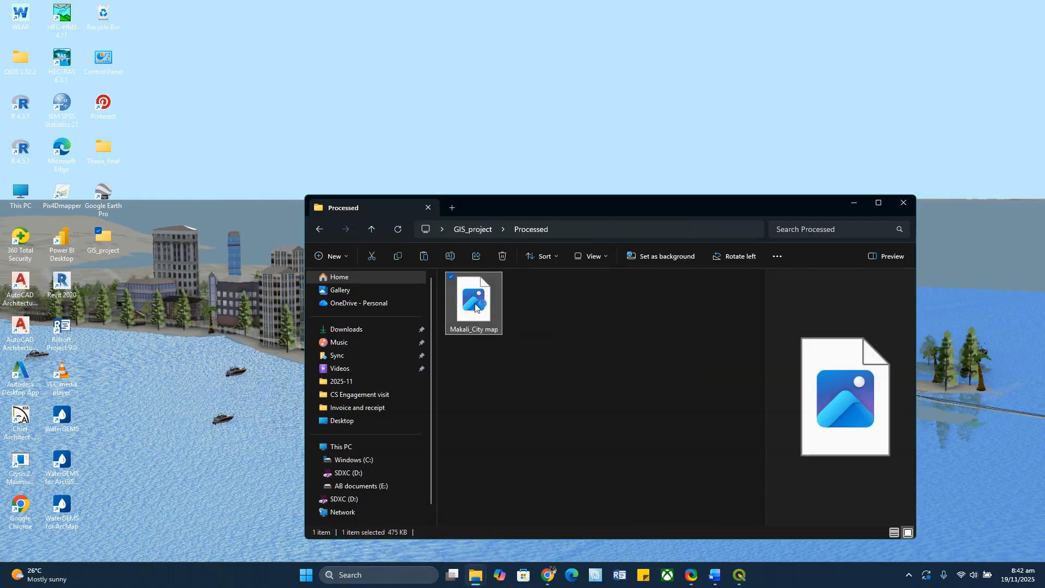
{"action": "double_click", "coordinate": [475, 308]}
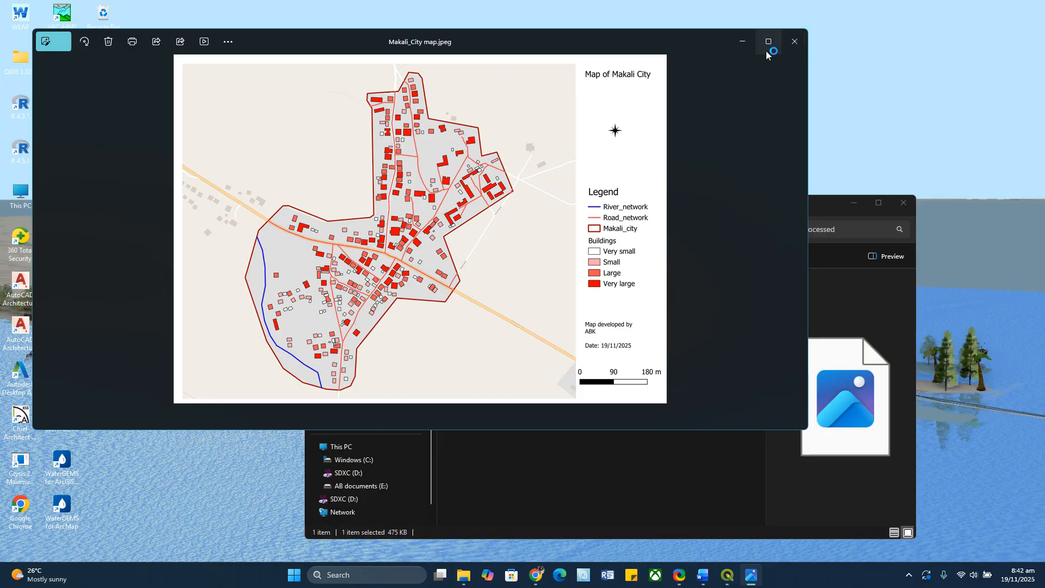